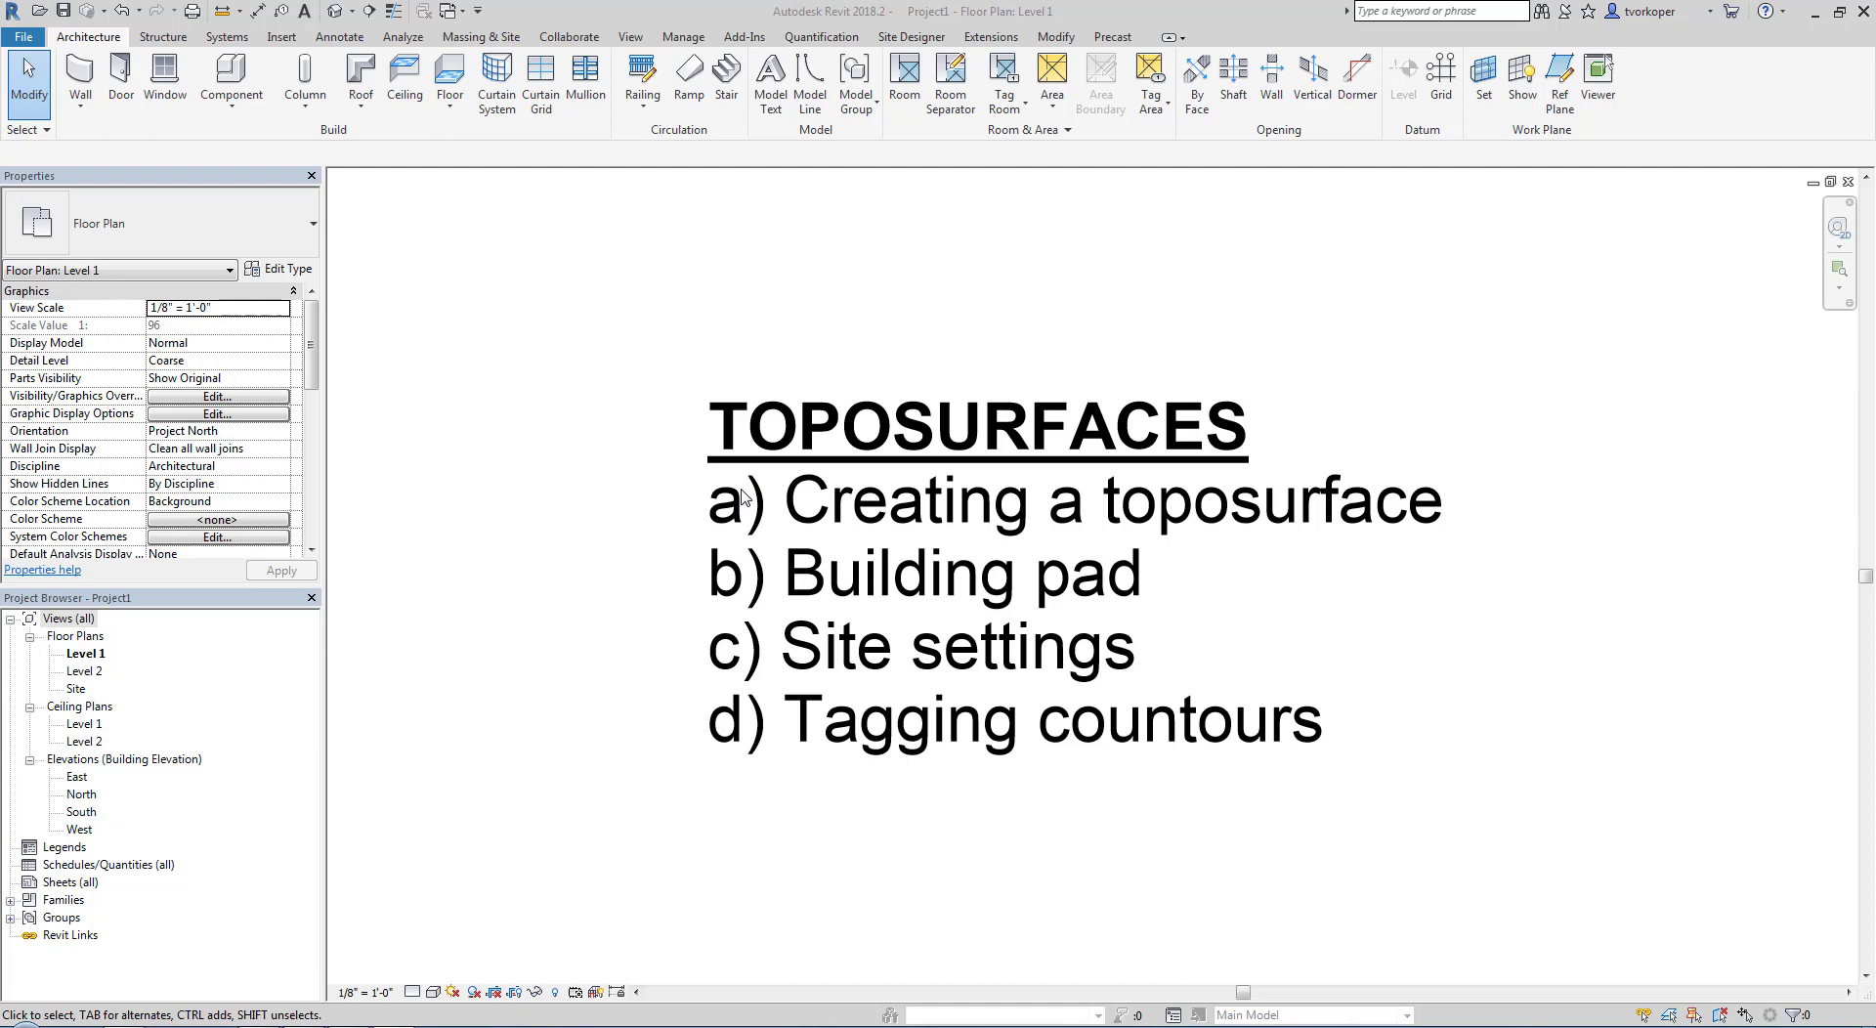
# Step: Delete the "TOPOSURFACES" topic list text from the Level 1 floor plan
pyautogui.click(869, 569)
pyautogui.press('Delete')
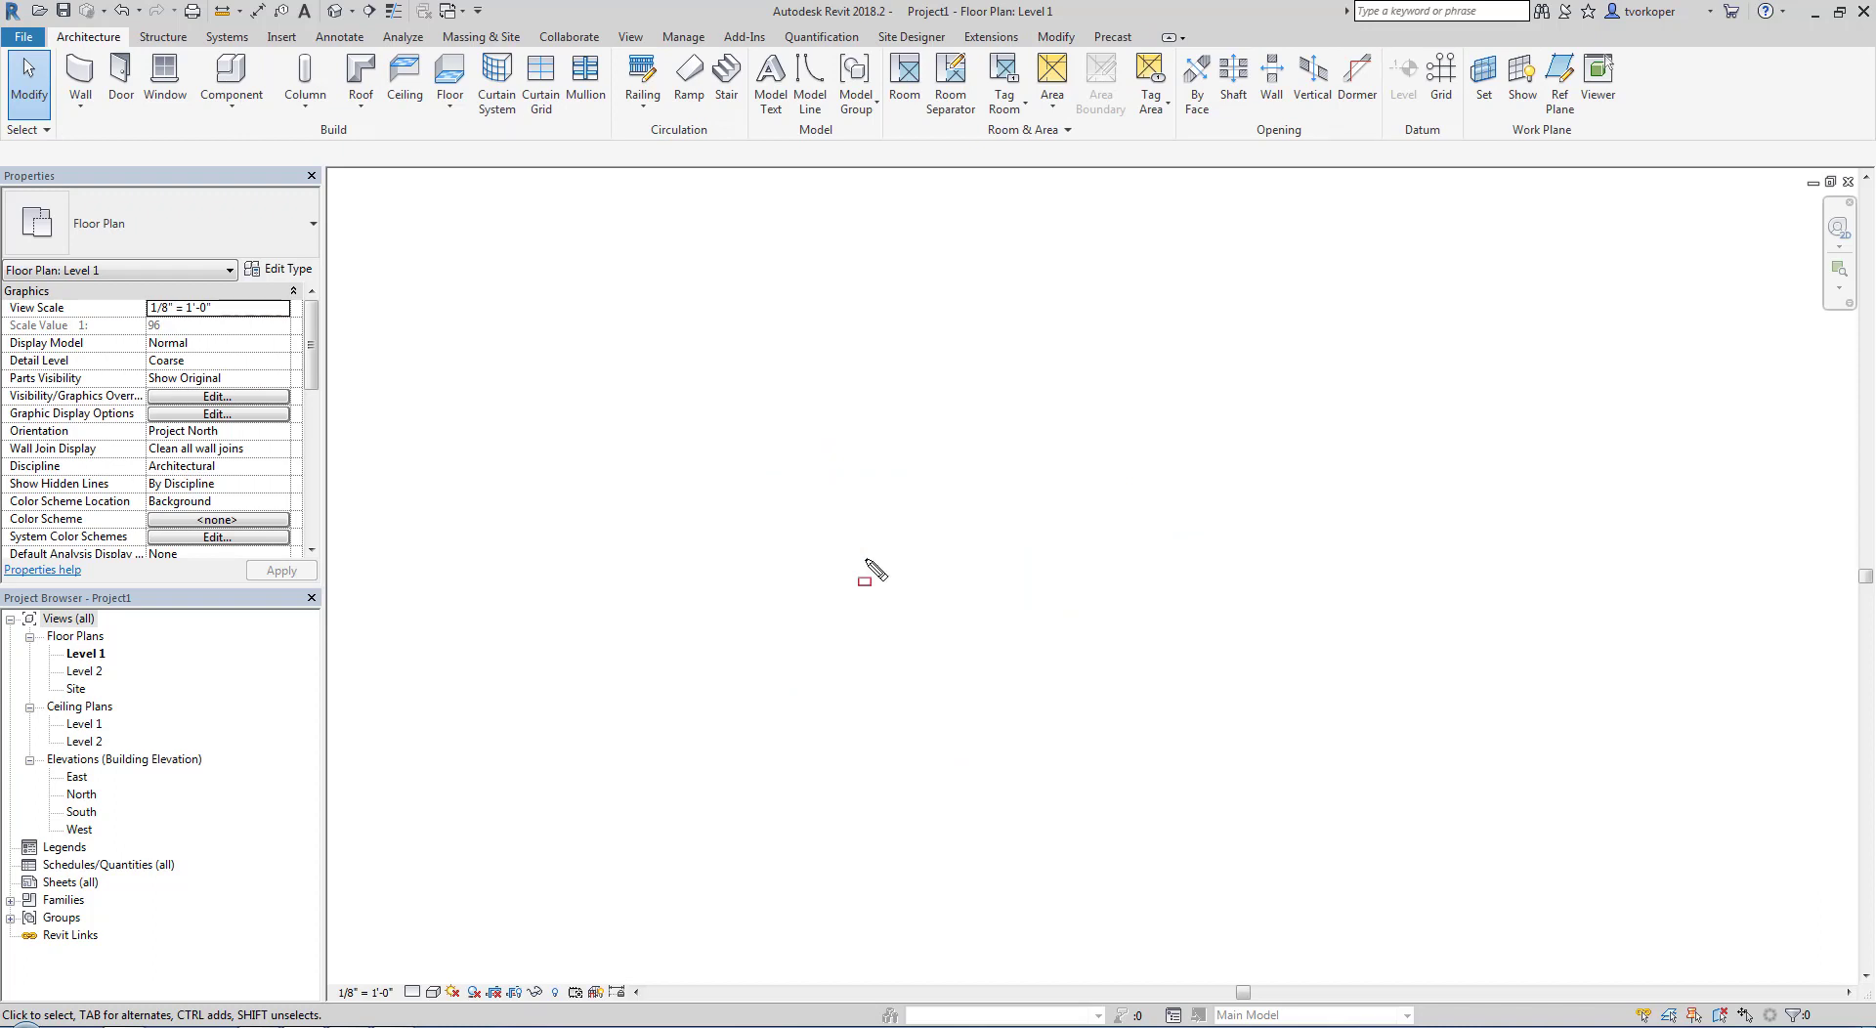
# Step: Open the Site floor plan view
pyautogui.moveTo(421, 16); pyautogui.dragTo(539, 63)
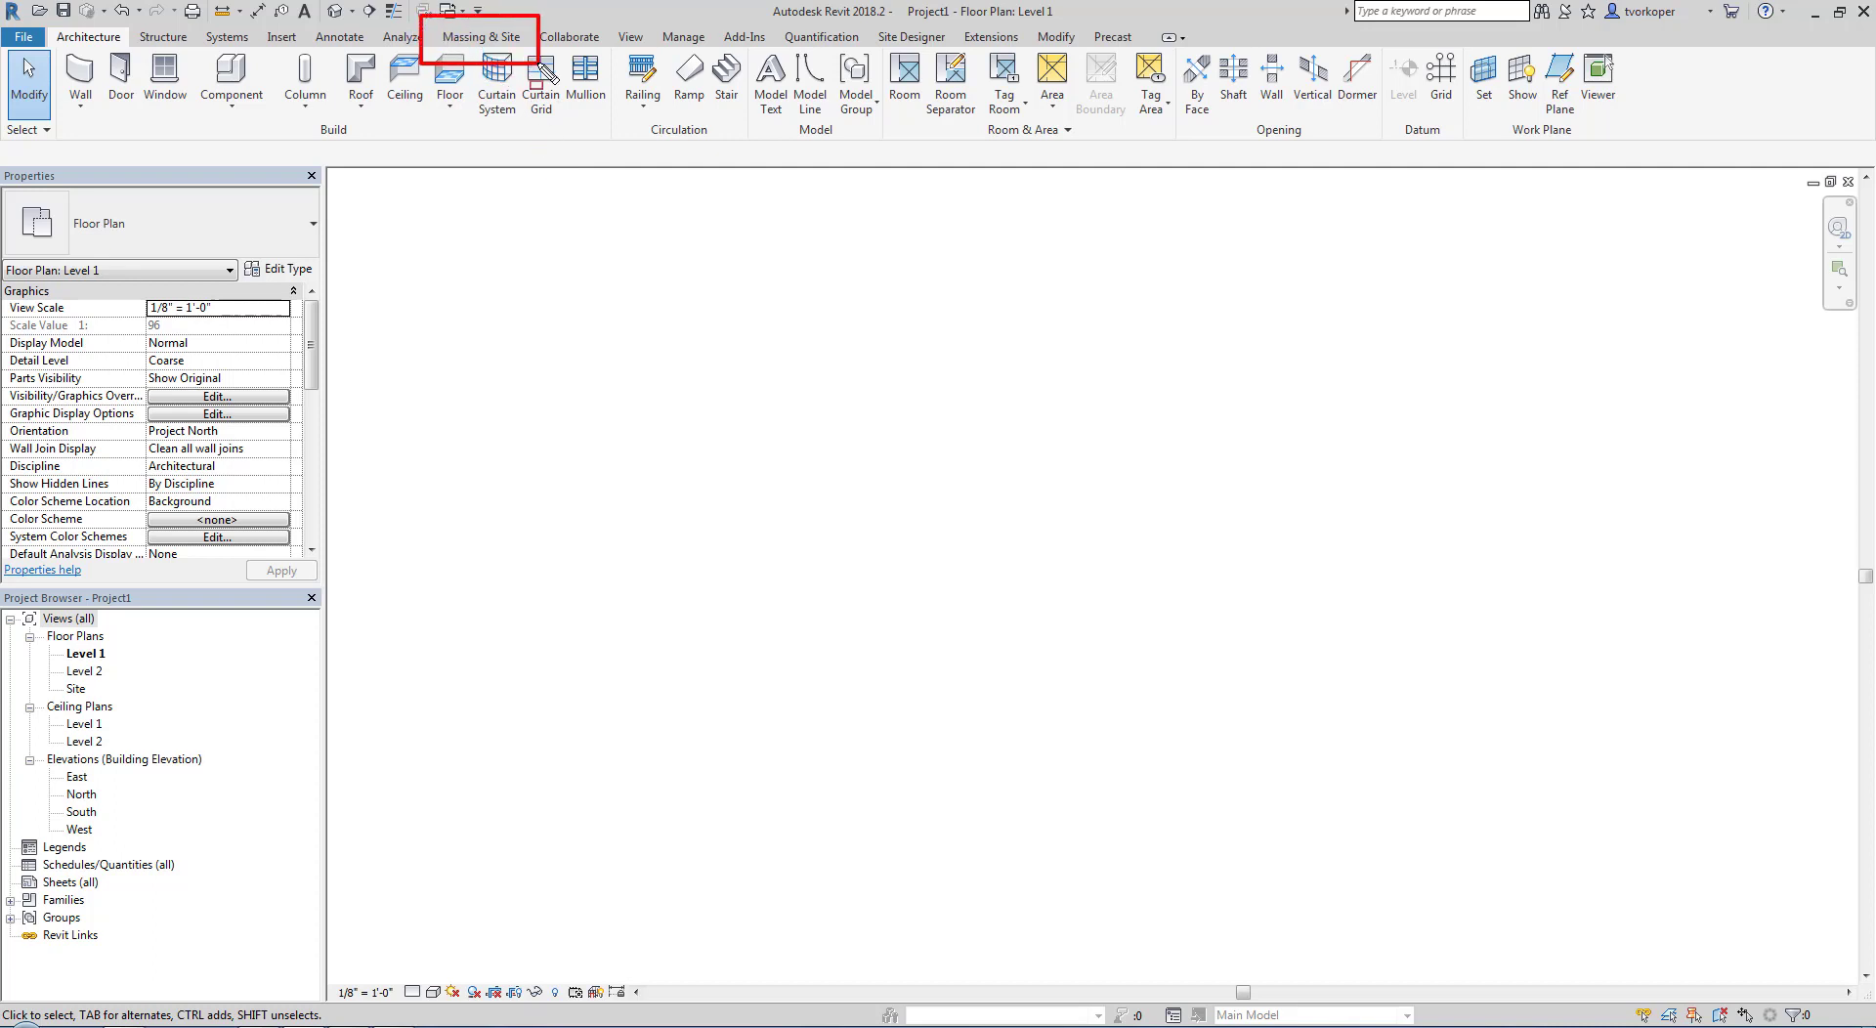
pyautogui.click(481, 36)
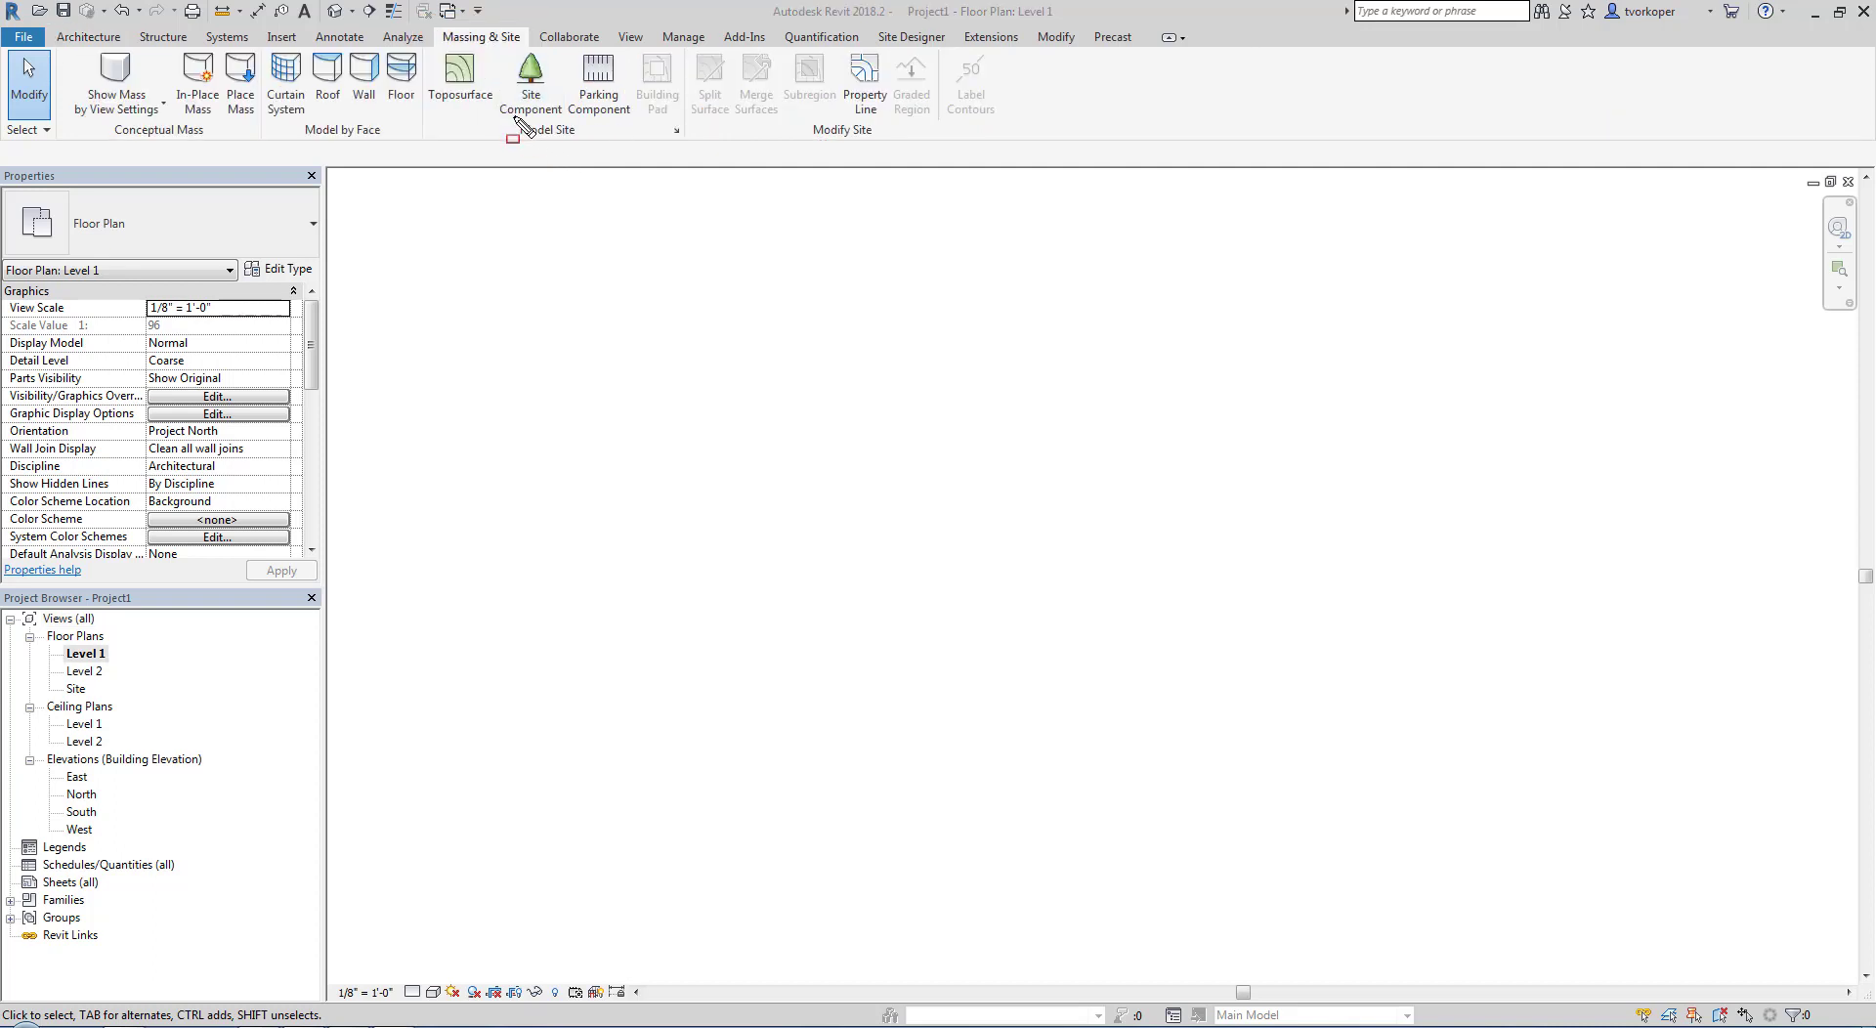
pyautogui.moveTo(501, 113); pyautogui.dragTo(588, 151)
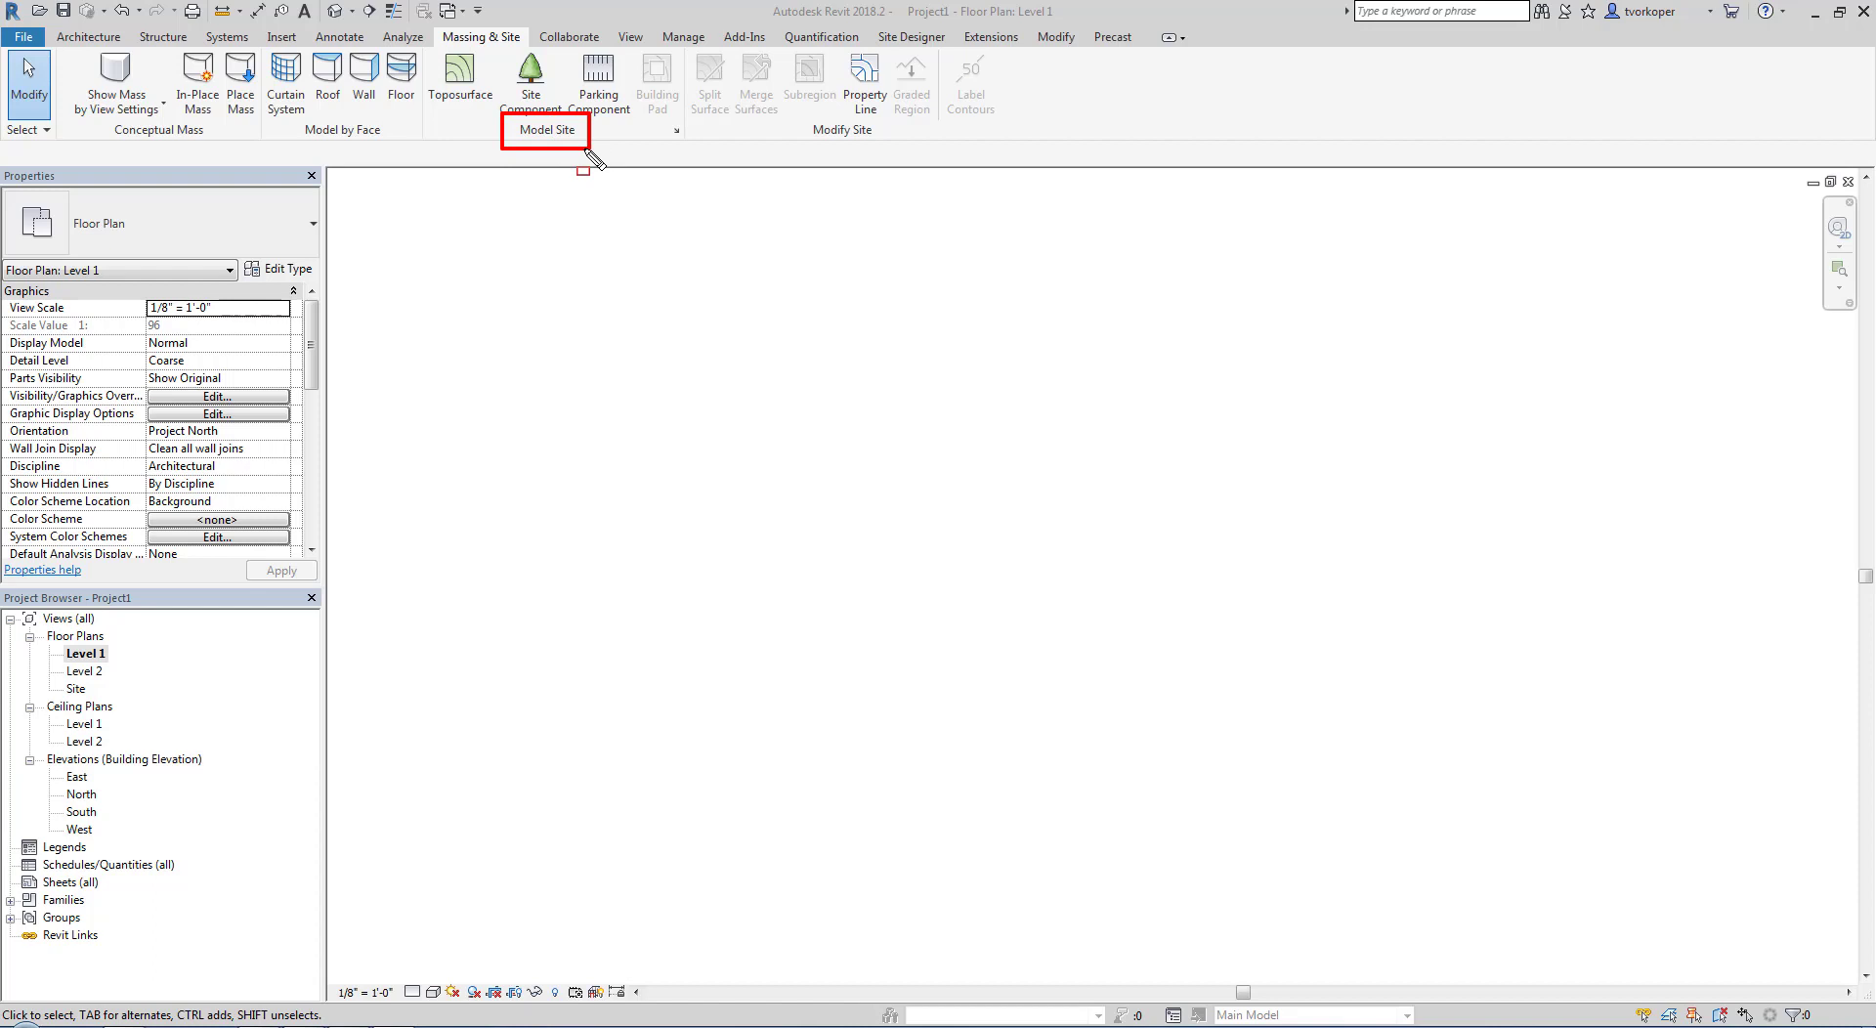
pyautogui.moveTo(416, 47); pyautogui.dragTo(503, 115)
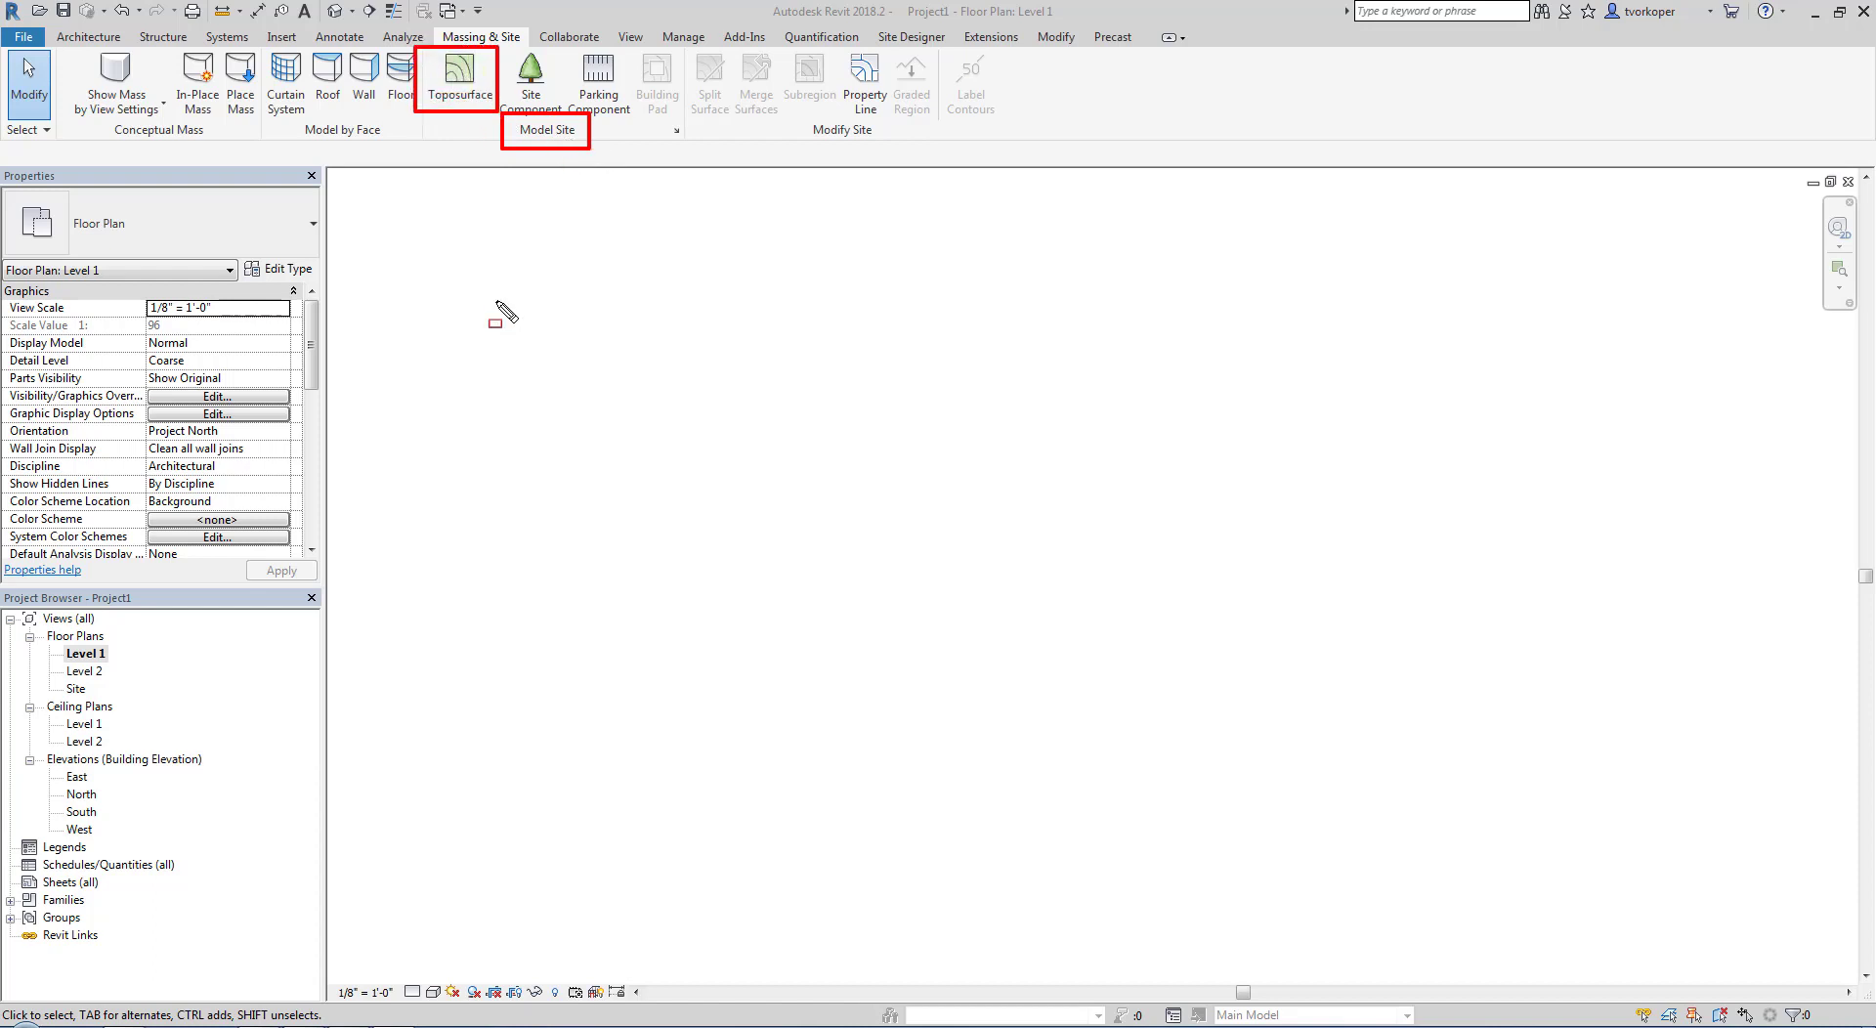
pyautogui.press('Escape')
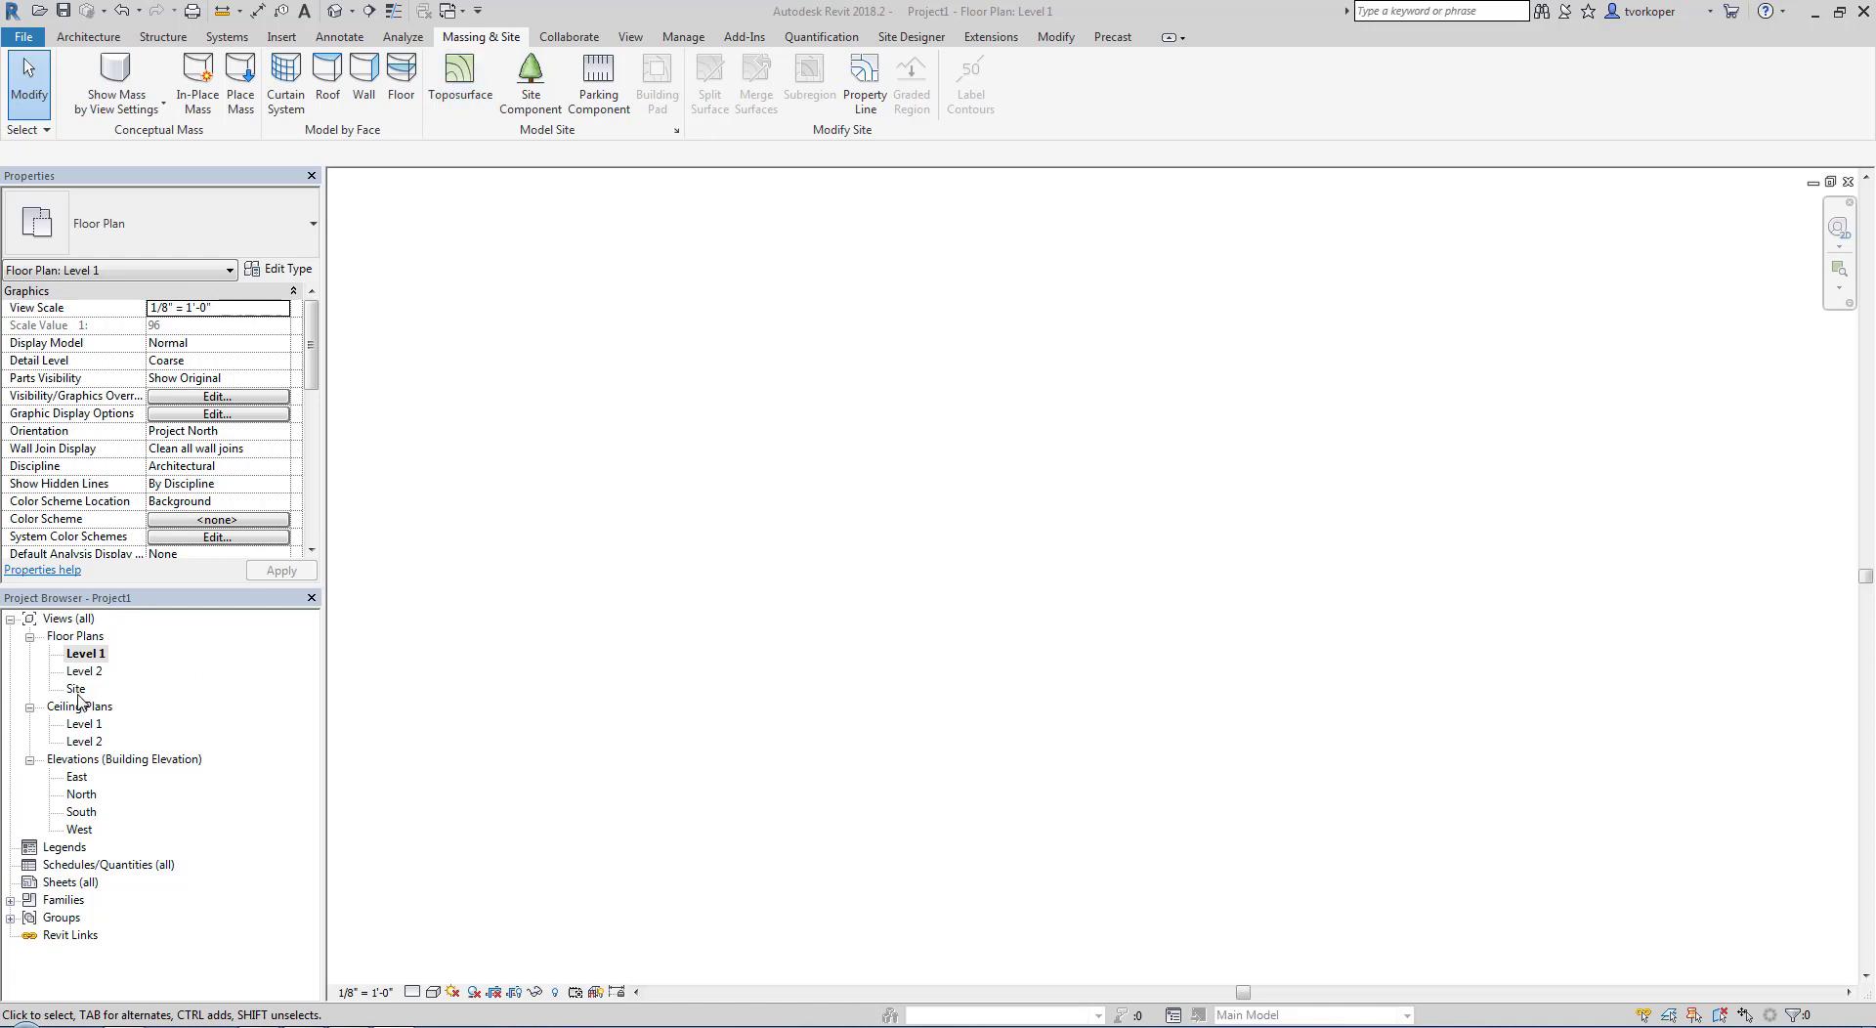
pyautogui.moveTo(14, 586); pyautogui.dragTo(226, 720)
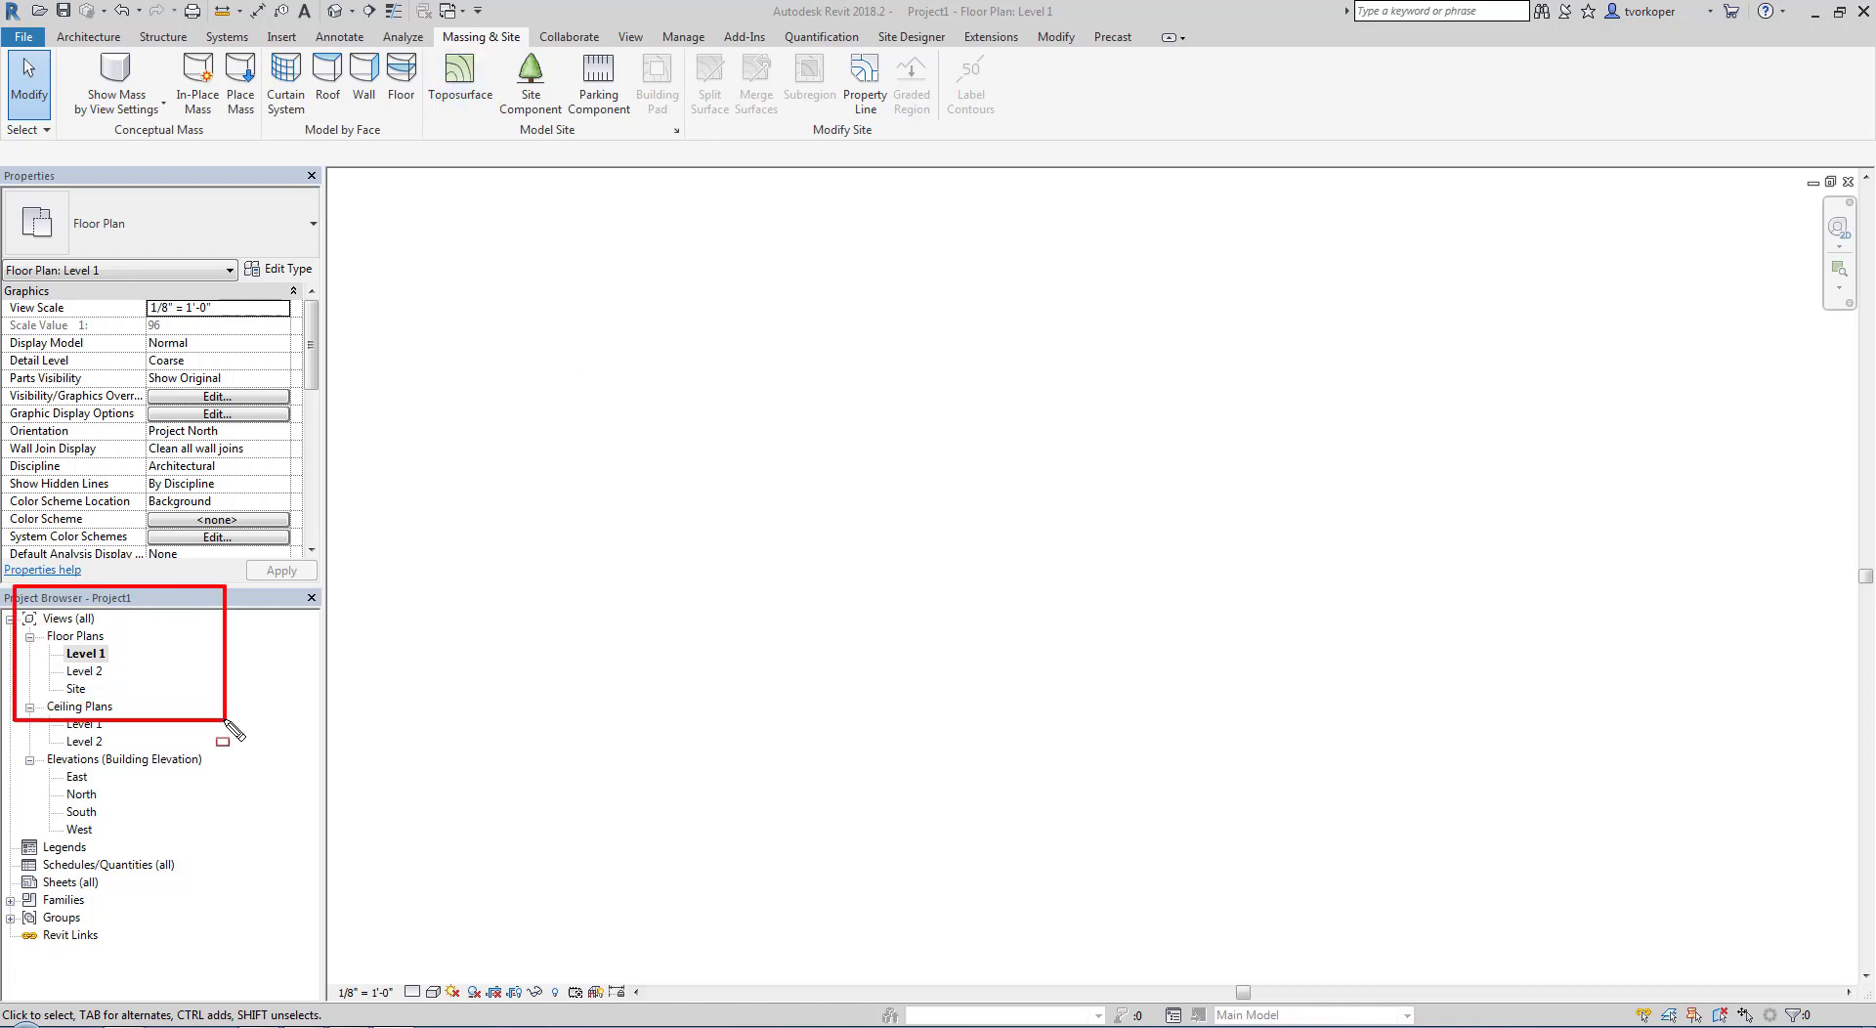
pyautogui.press('Escape')
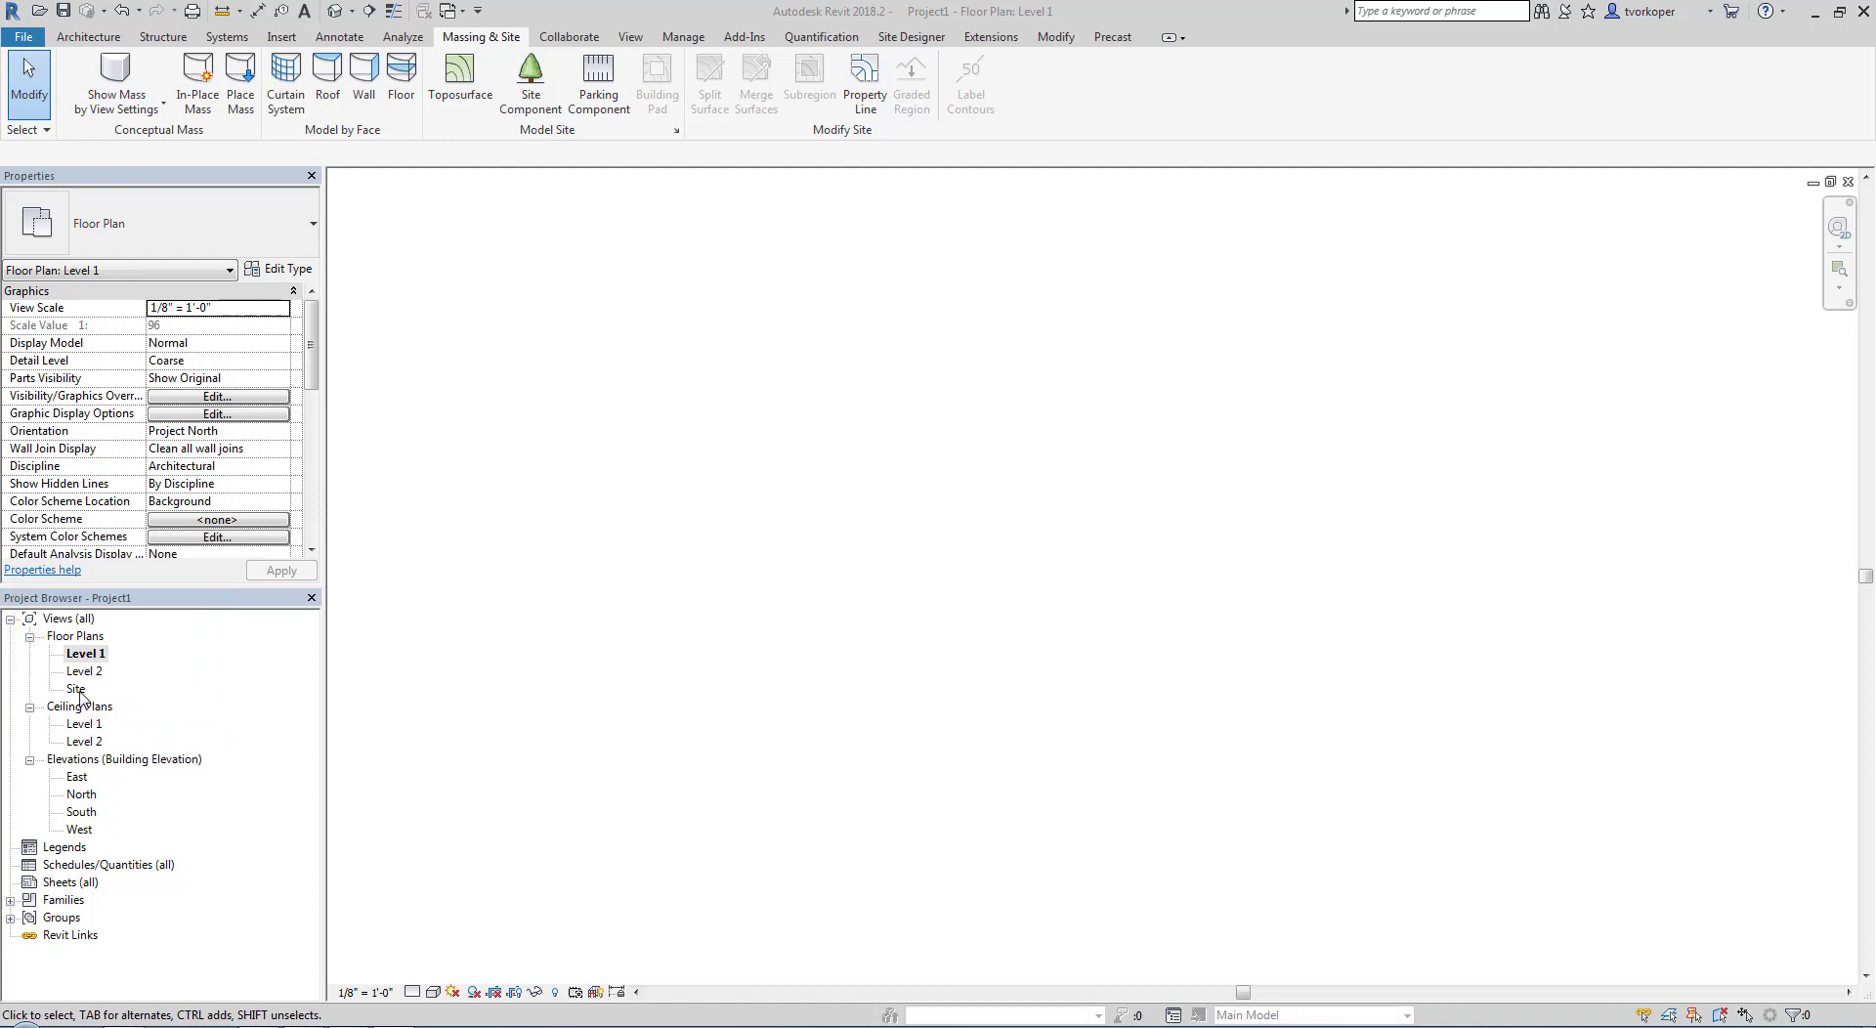
pyautogui.doubleClick(78, 690)
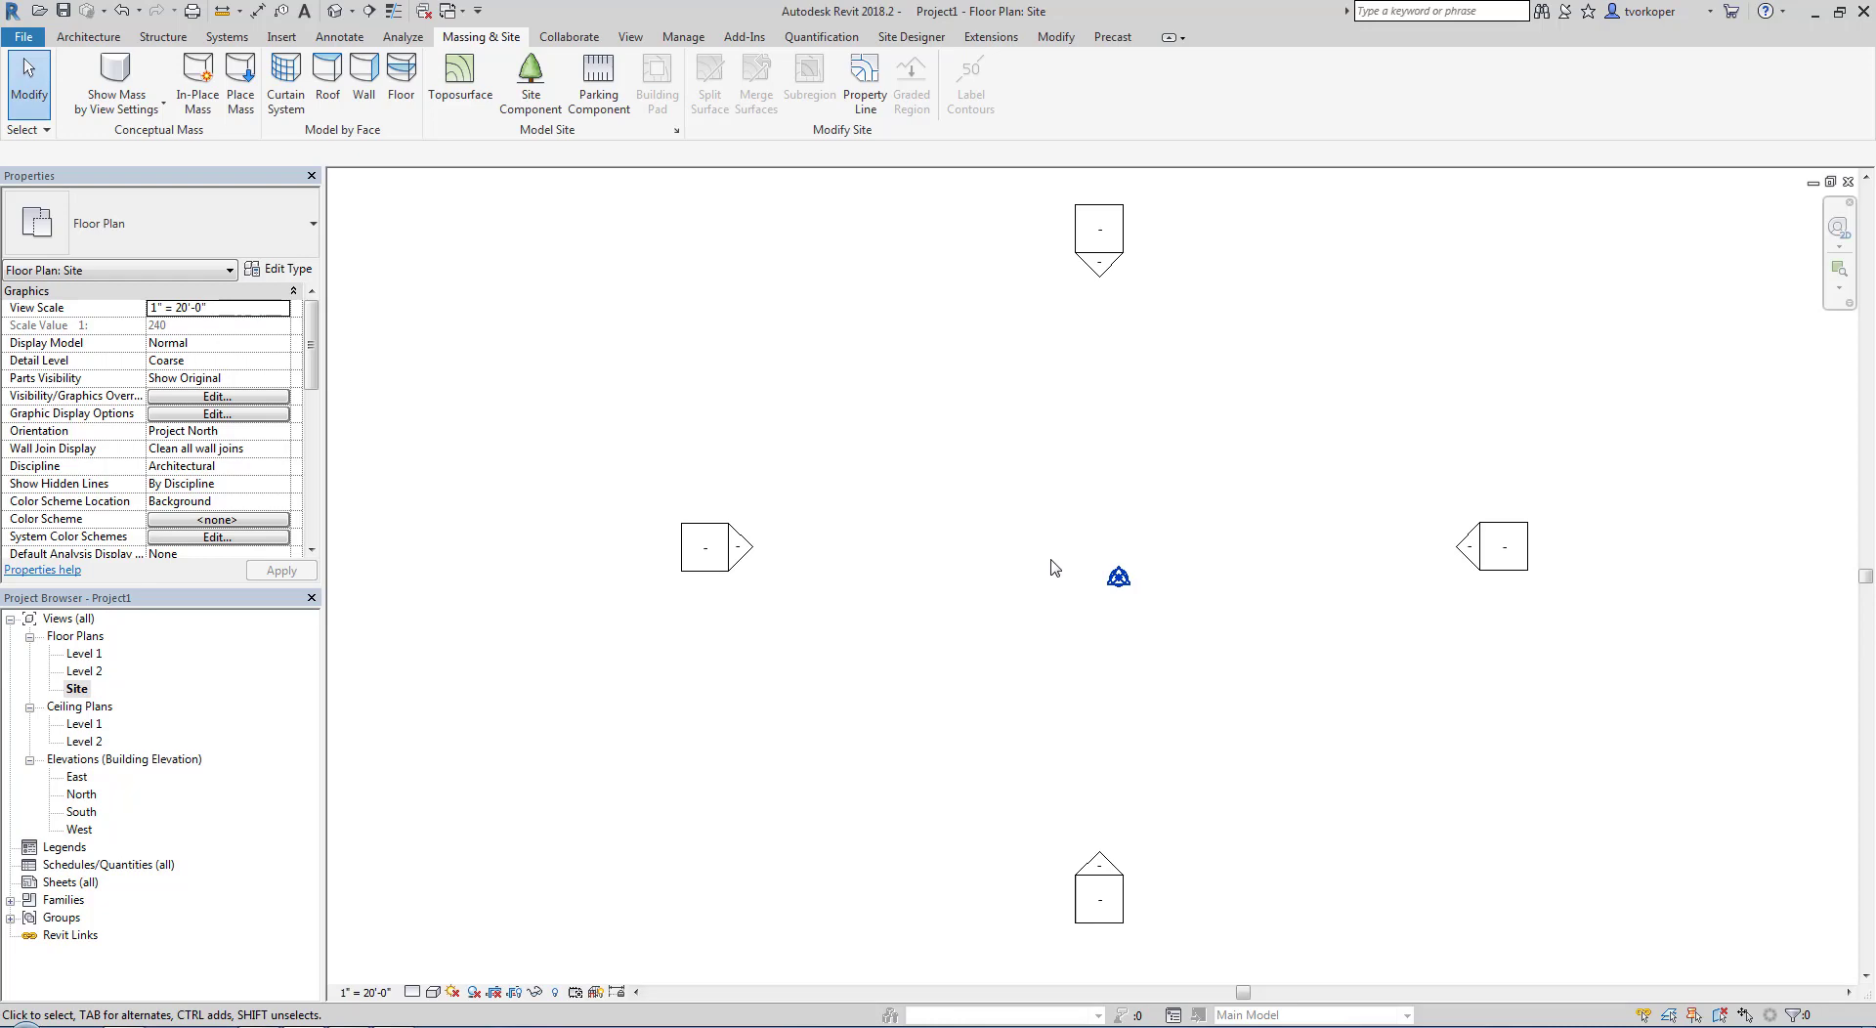
# Step: Start a toposurface and place ten points at 0' 0" absolute elevation, forming a rounded outline between the four elevation markers
pyautogui.click(460, 75)
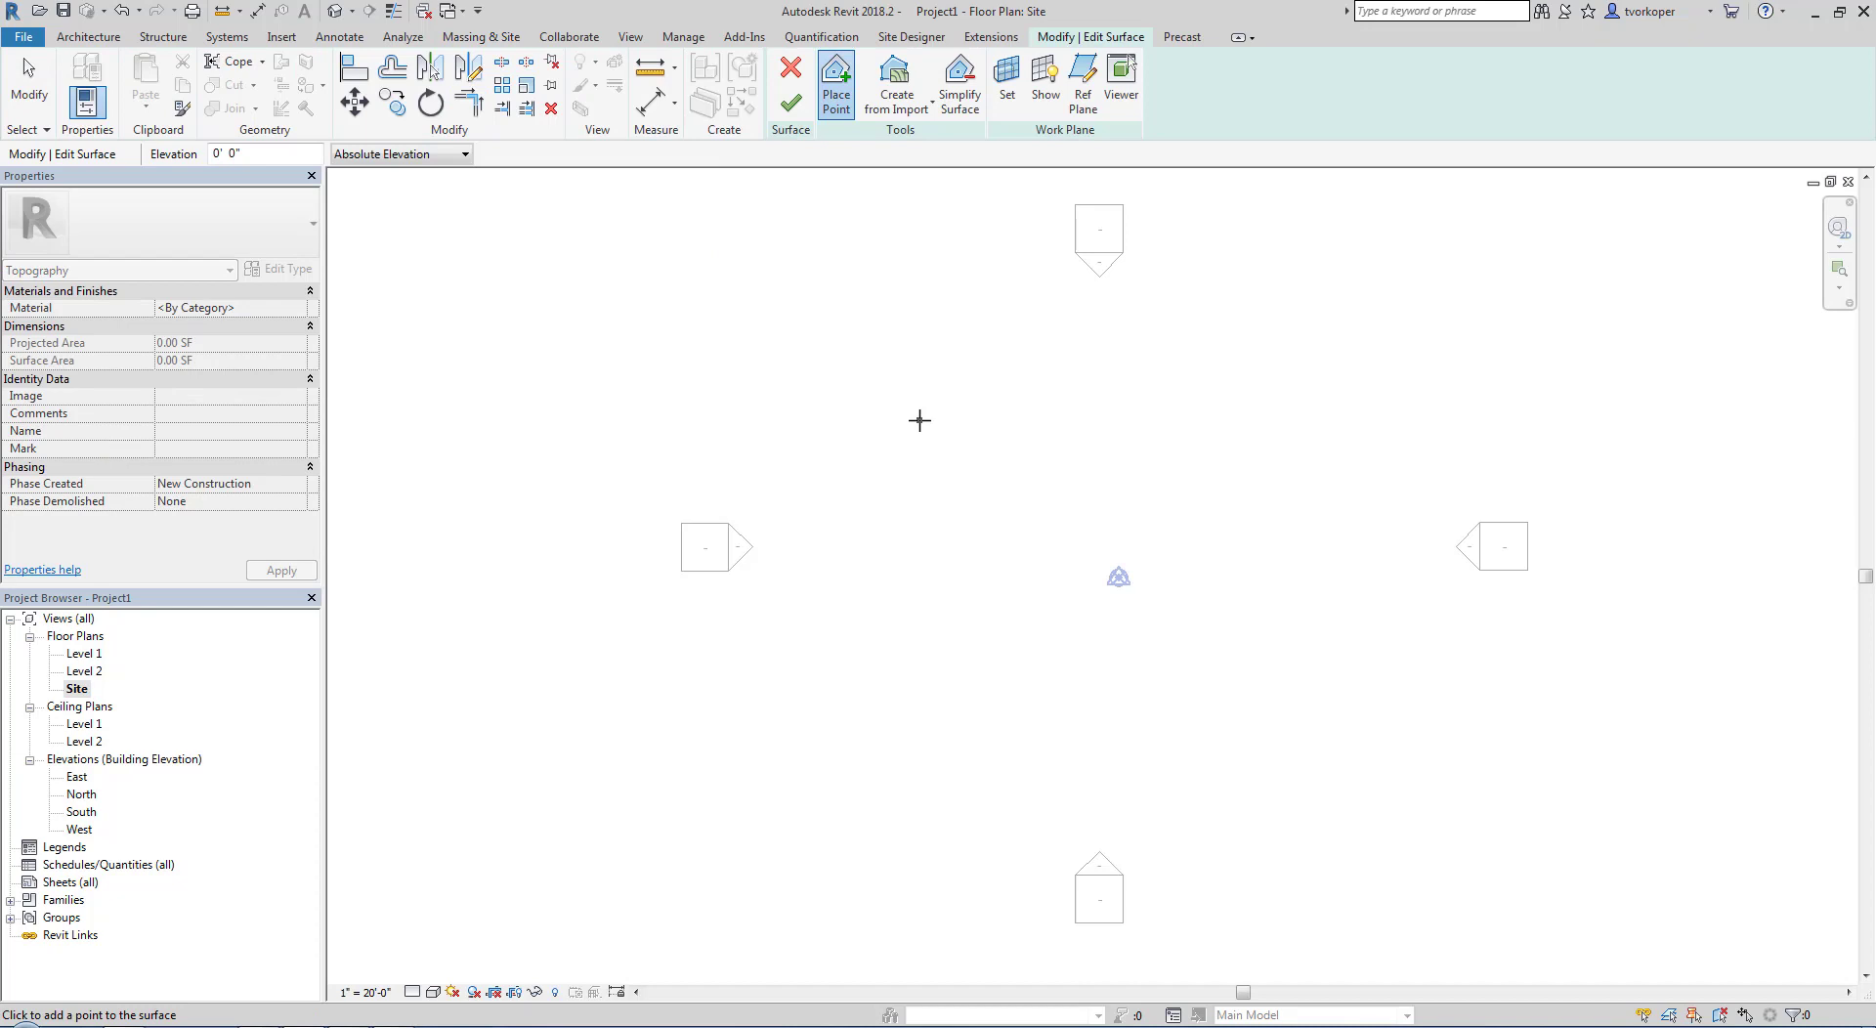
pyautogui.click(919, 420)
pyautogui.click(901, 396)
pyautogui.click(1065, 339)
pyautogui.click(1280, 431)
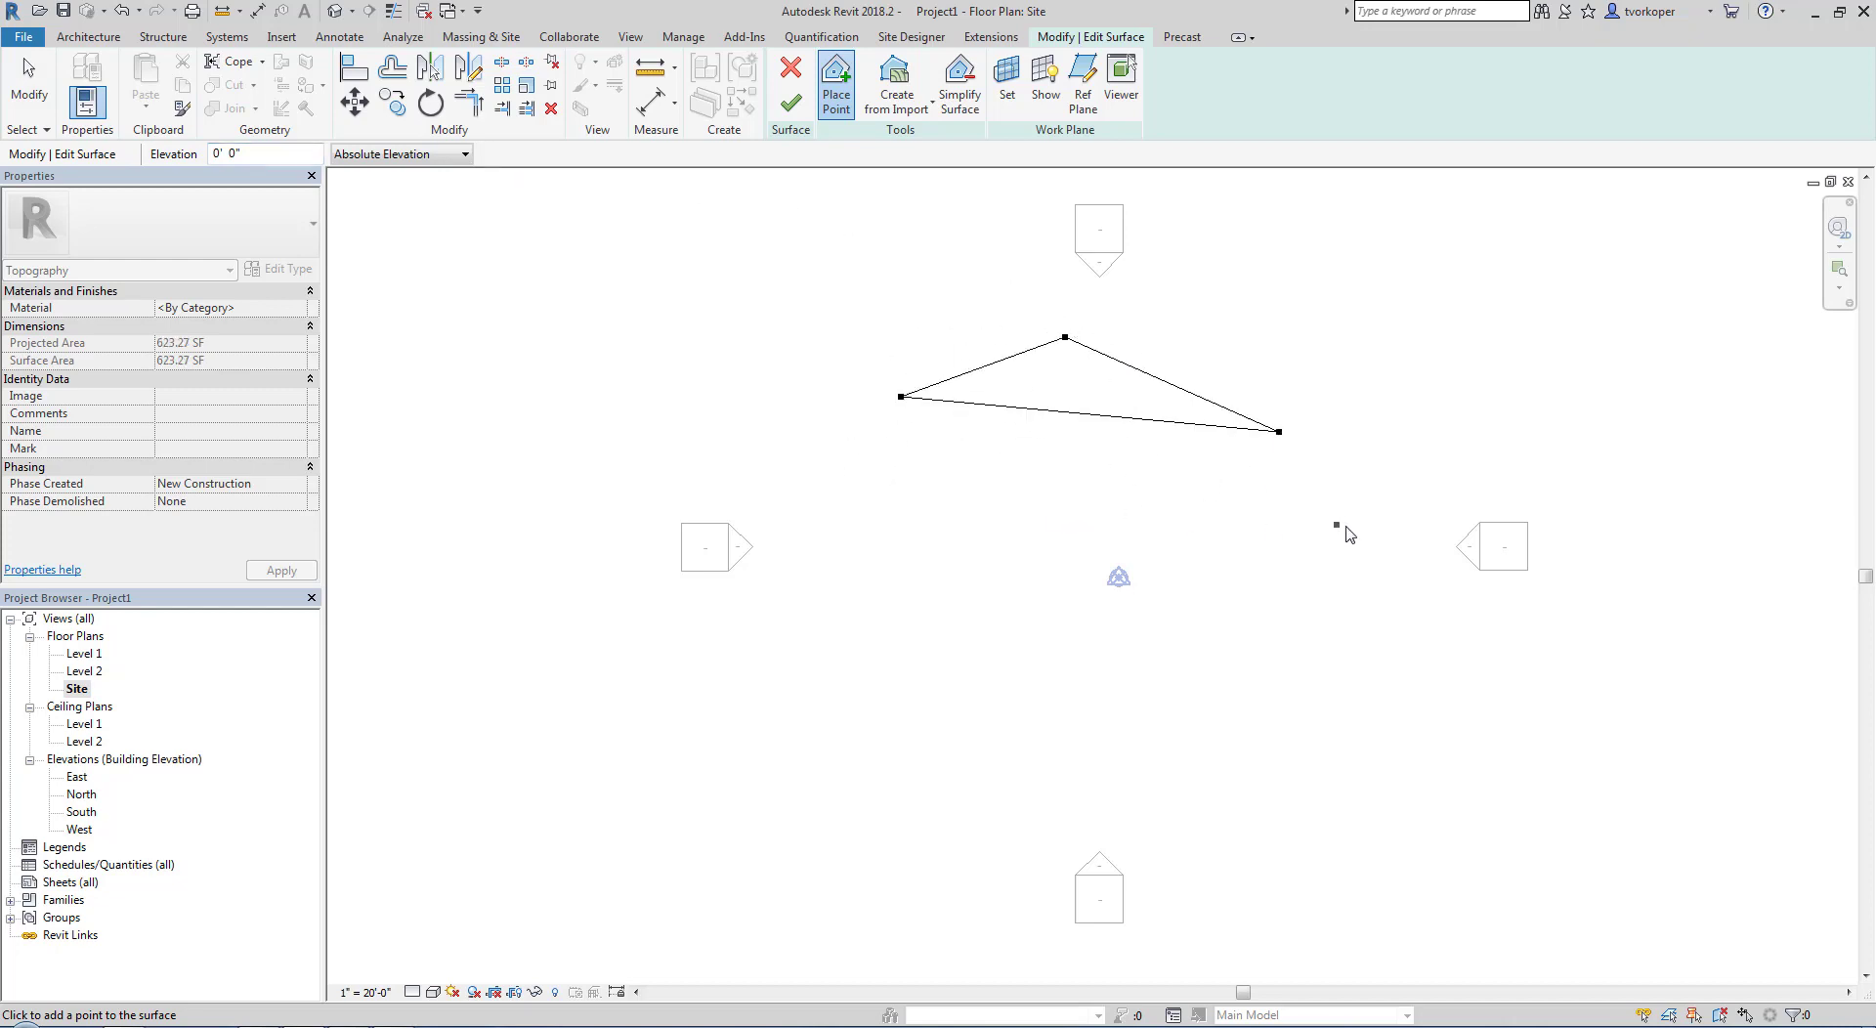
pyautogui.click(1383, 540)
pyautogui.click(1387, 662)
pyautogui.click(1311, 772)
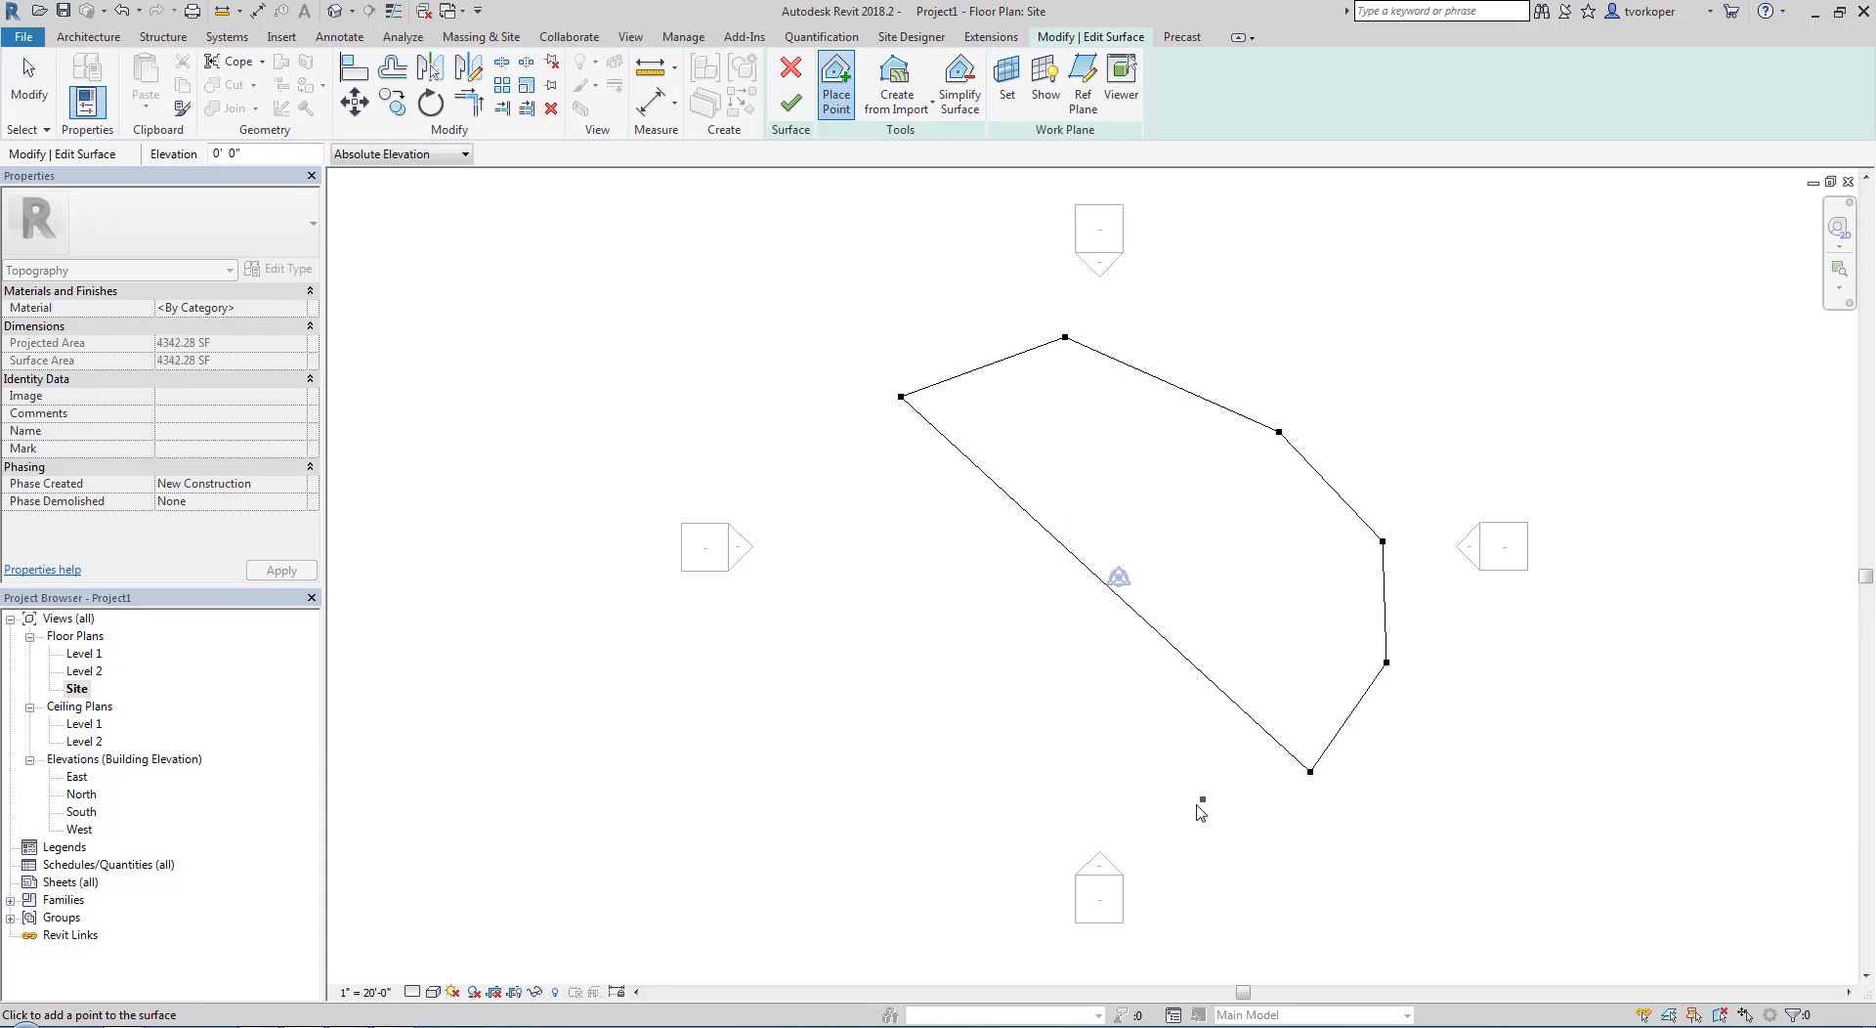
pyautogui.click(1184, 810)
pyautogui.click(957, 821)
pyautogui.click(796, 755)
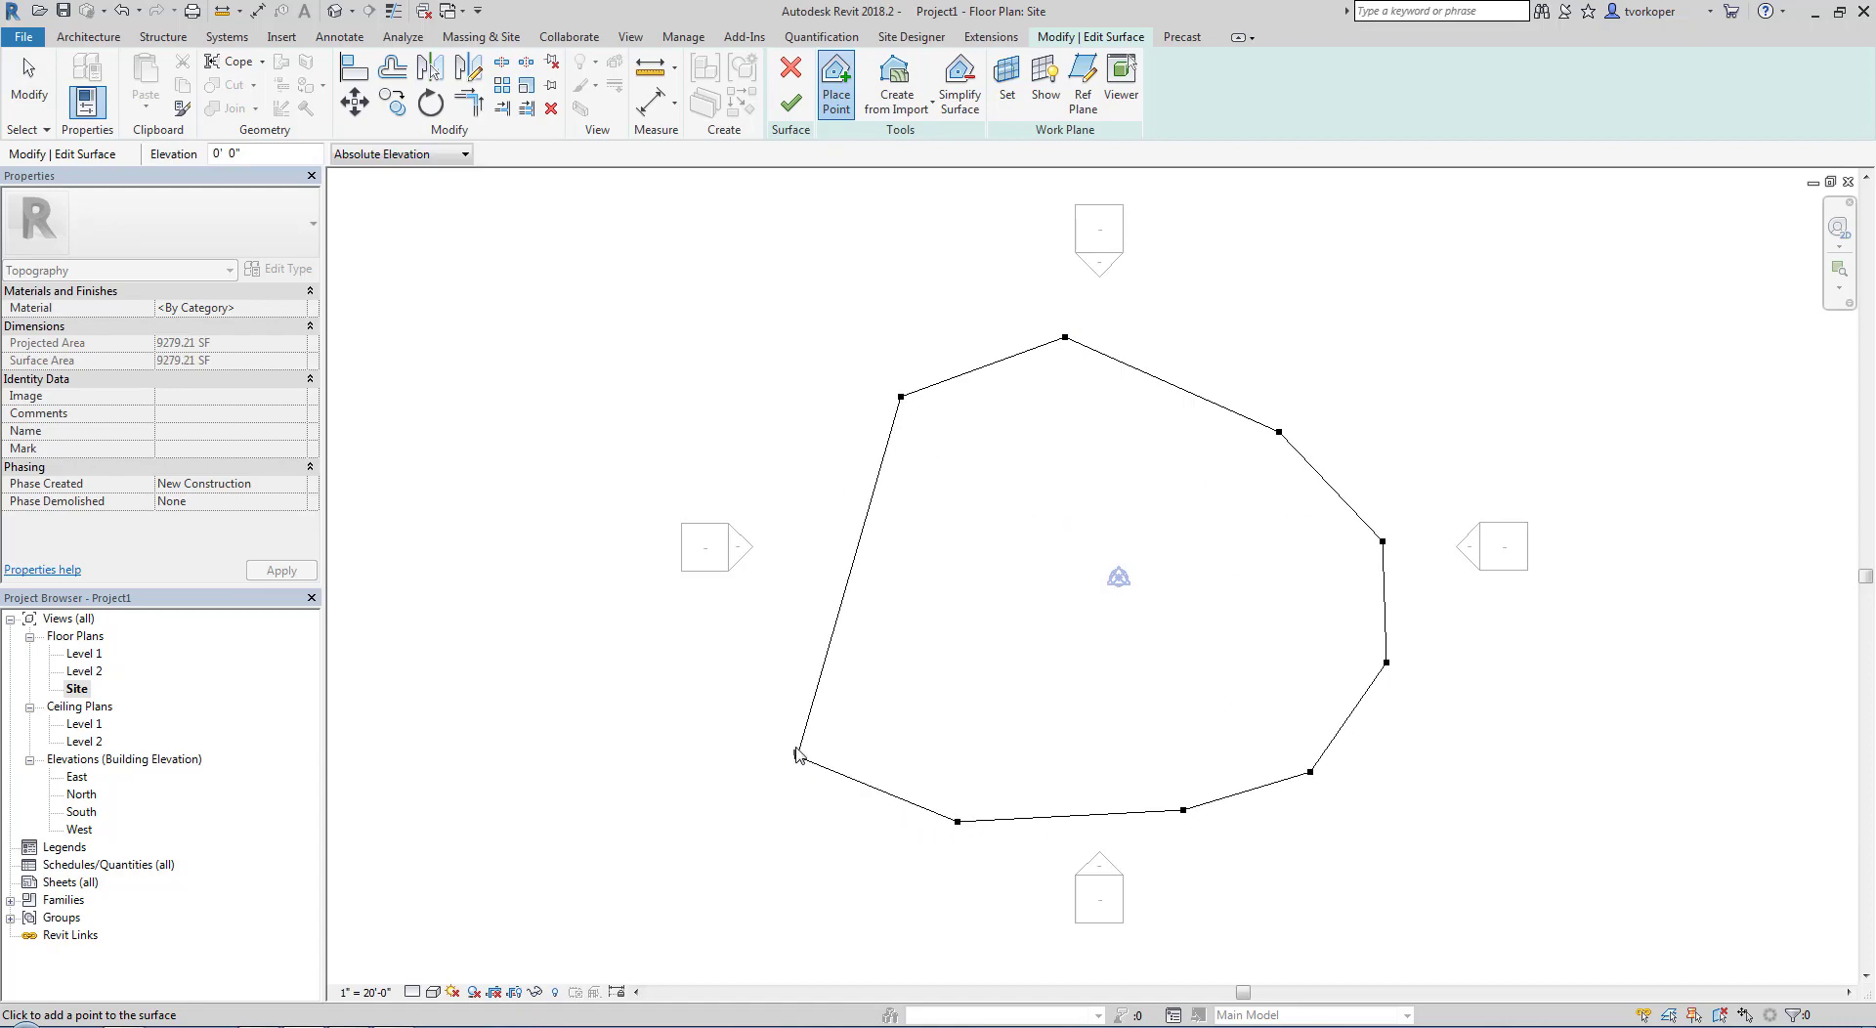
pyautogui.click(777, 520)
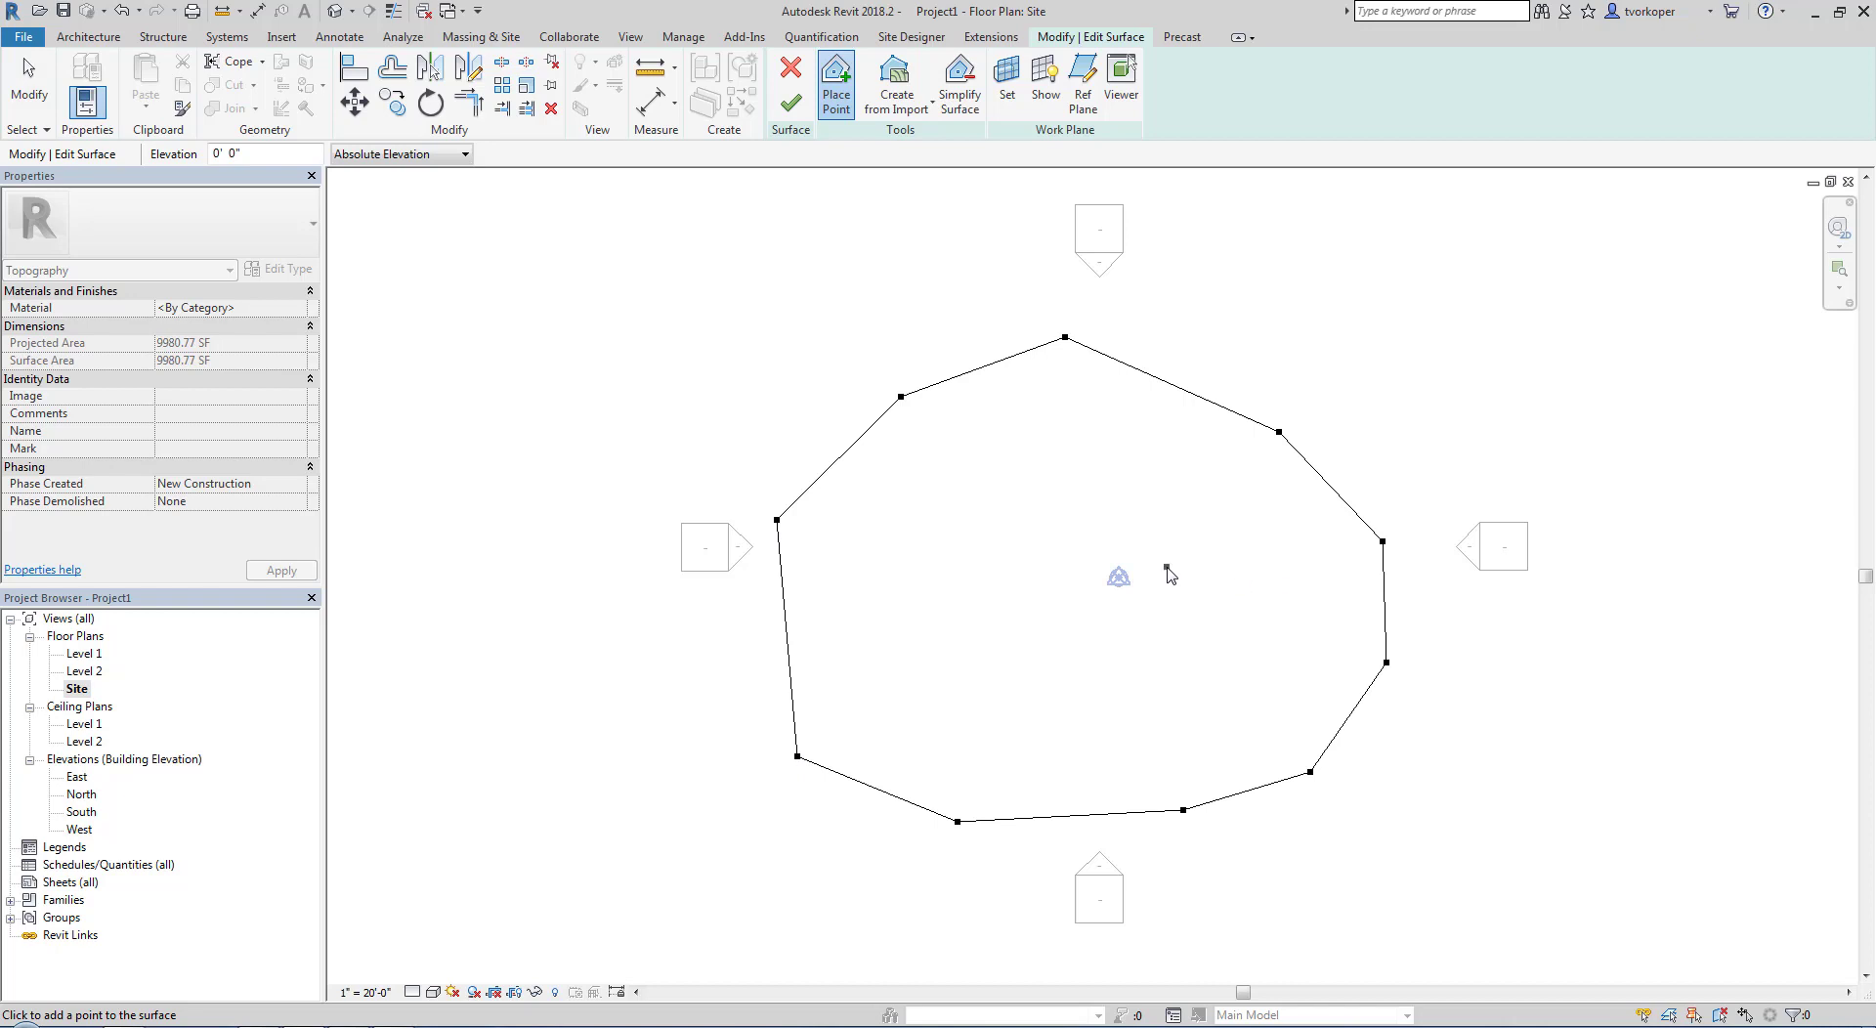
# Step: Open the default 3D view, close the Level 1 plan, and tile the 3D view beside the Site plan
pyautogui.click(336, 11)
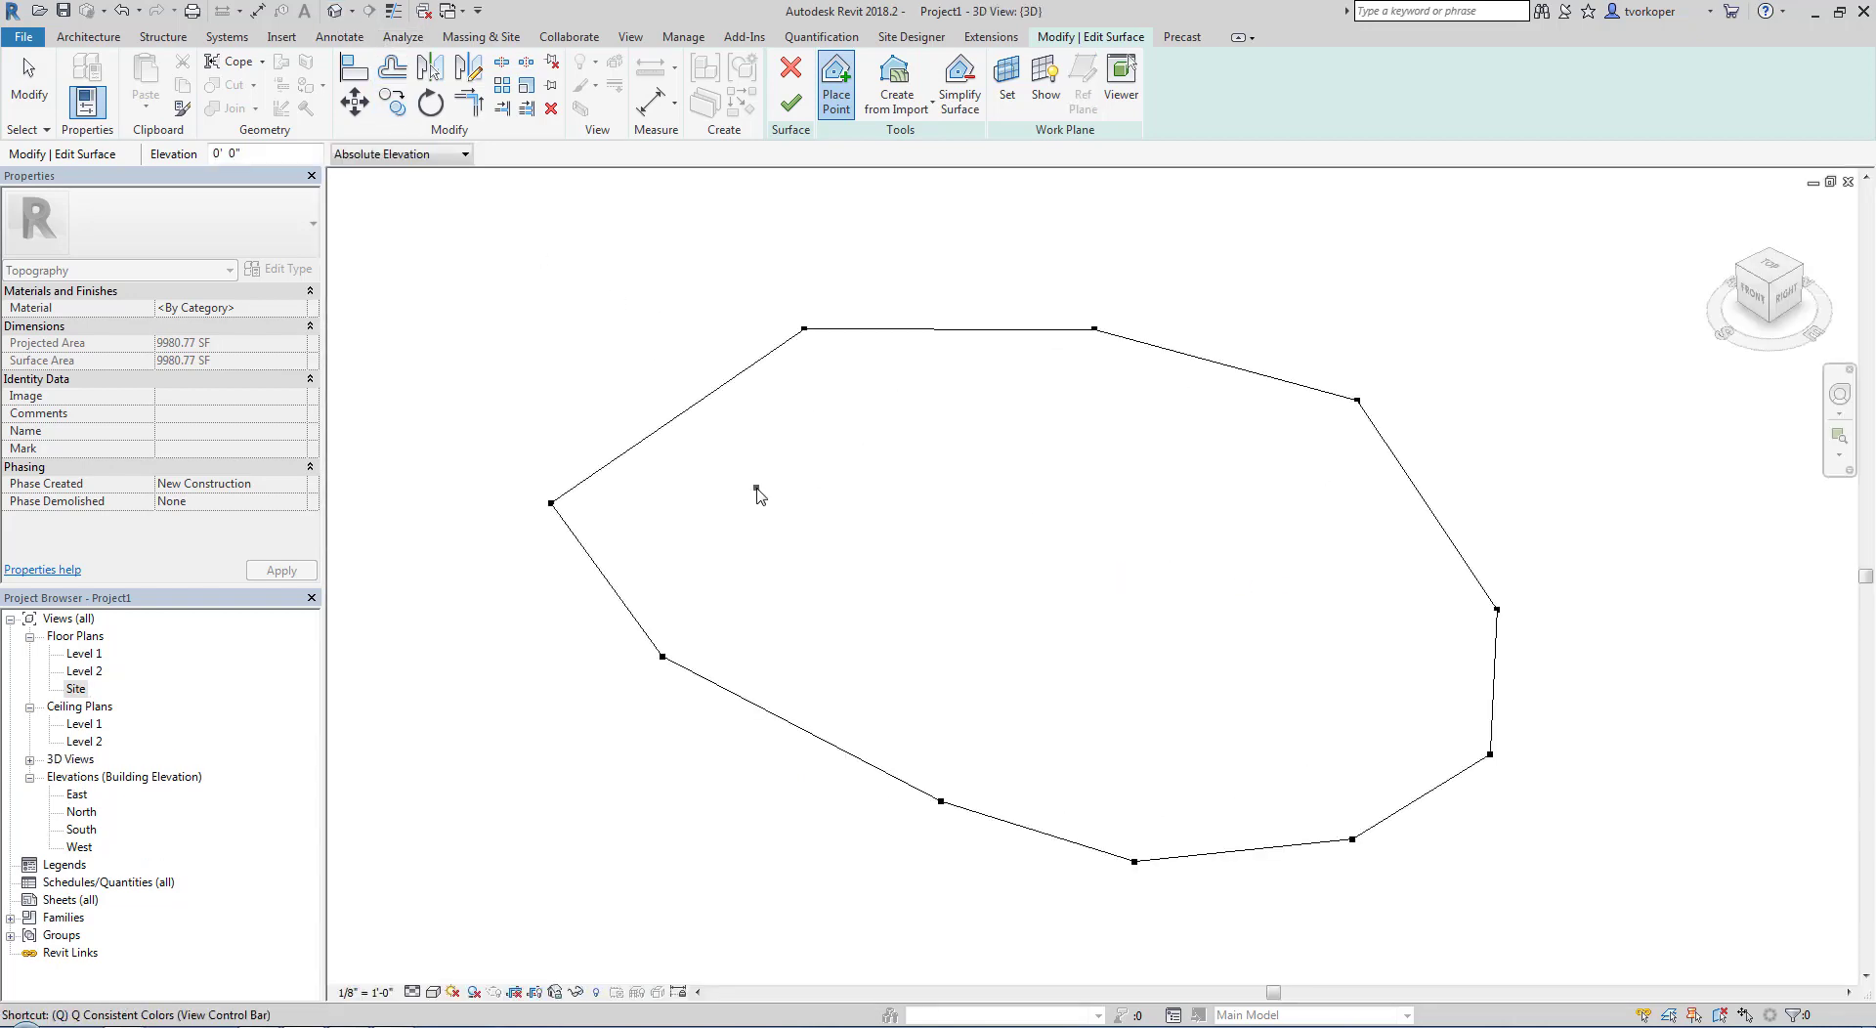
pyautogui.keyDown('shift'); pyautogui.moveTo(753, 698); pyautogui.dragTo(768, 555, button='middle'); pyautogui.keyUp('shift')
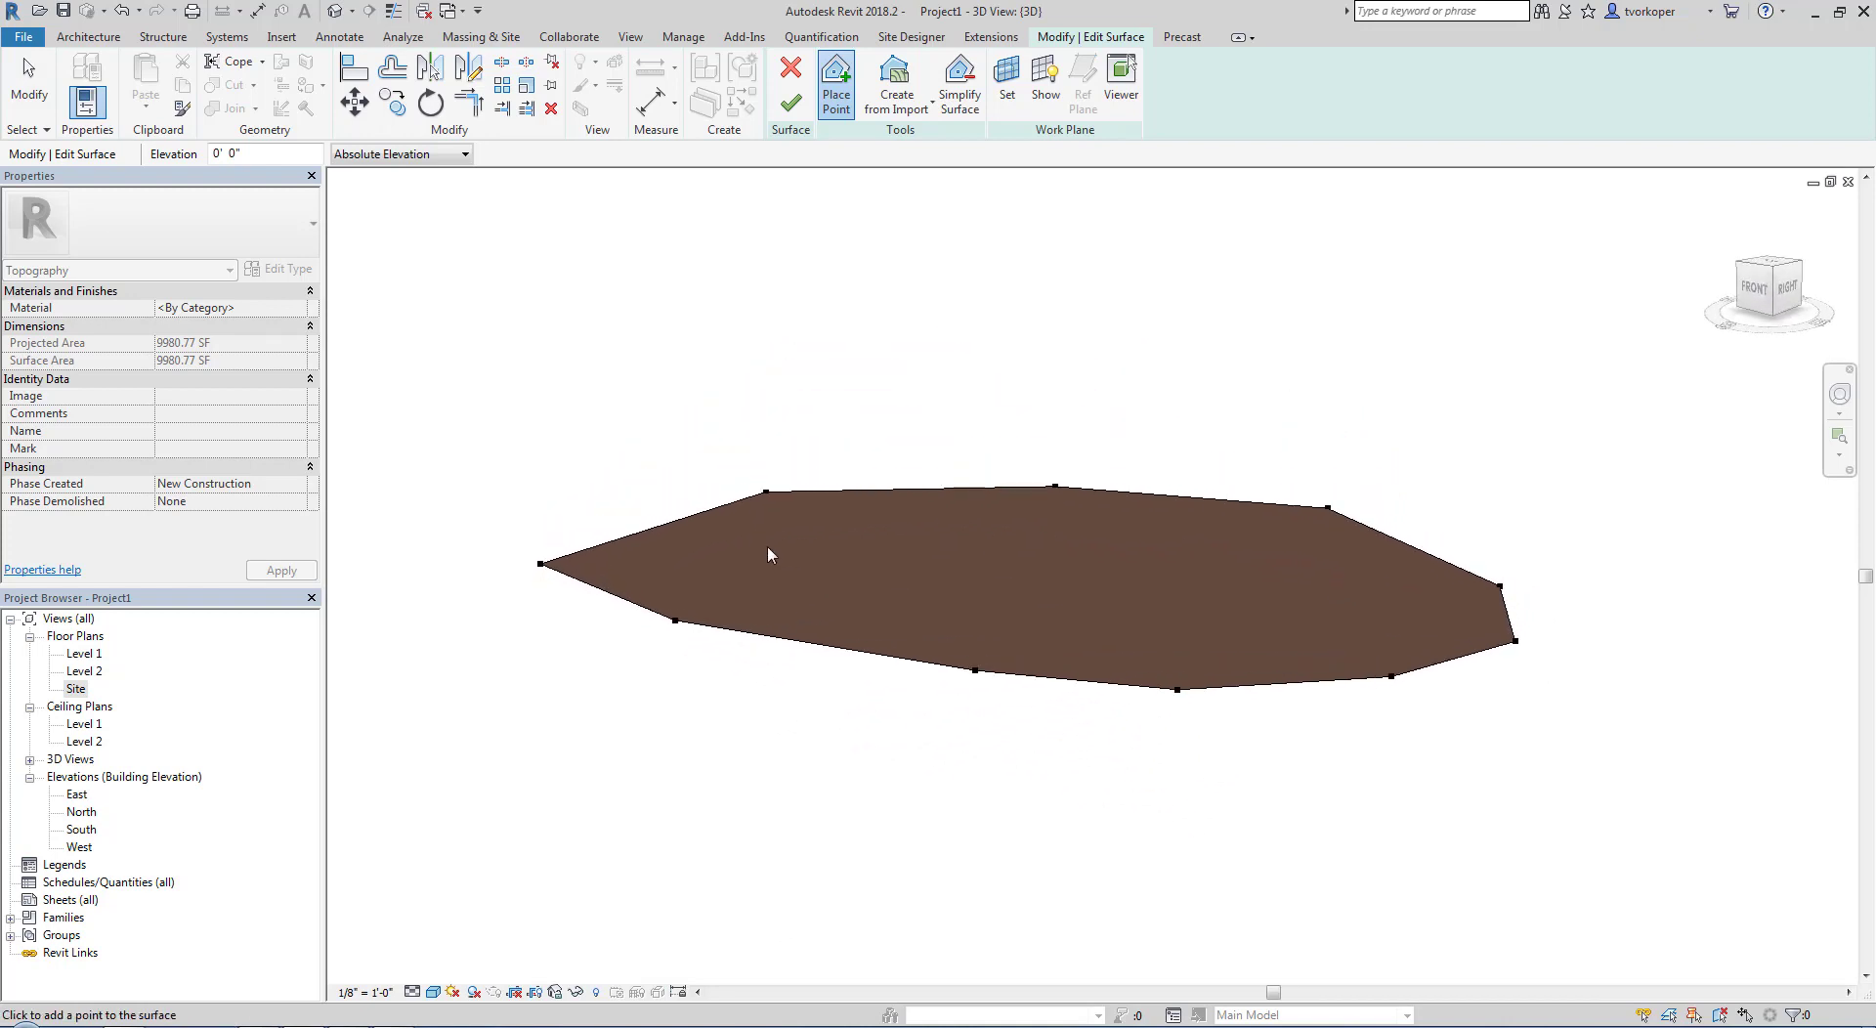
pyautogui.press('w')
pyautogui.press('t')
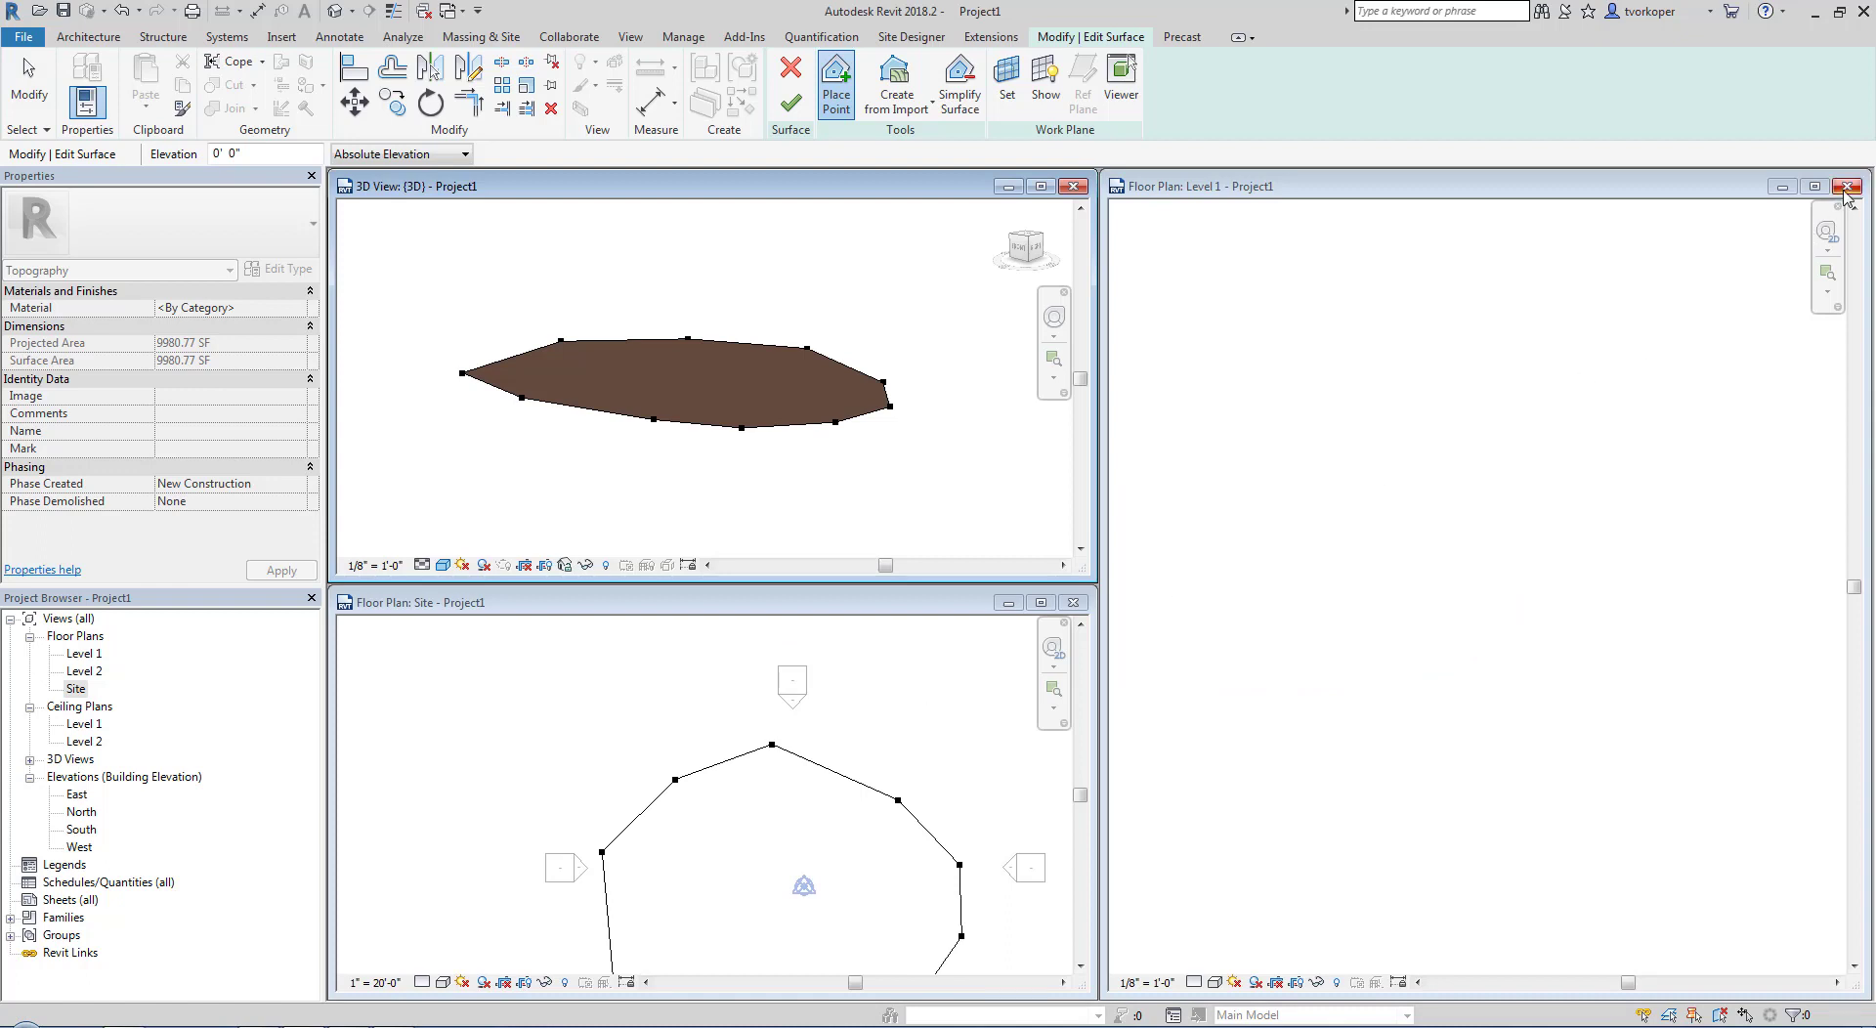
pyautogui.click(1774, 249)
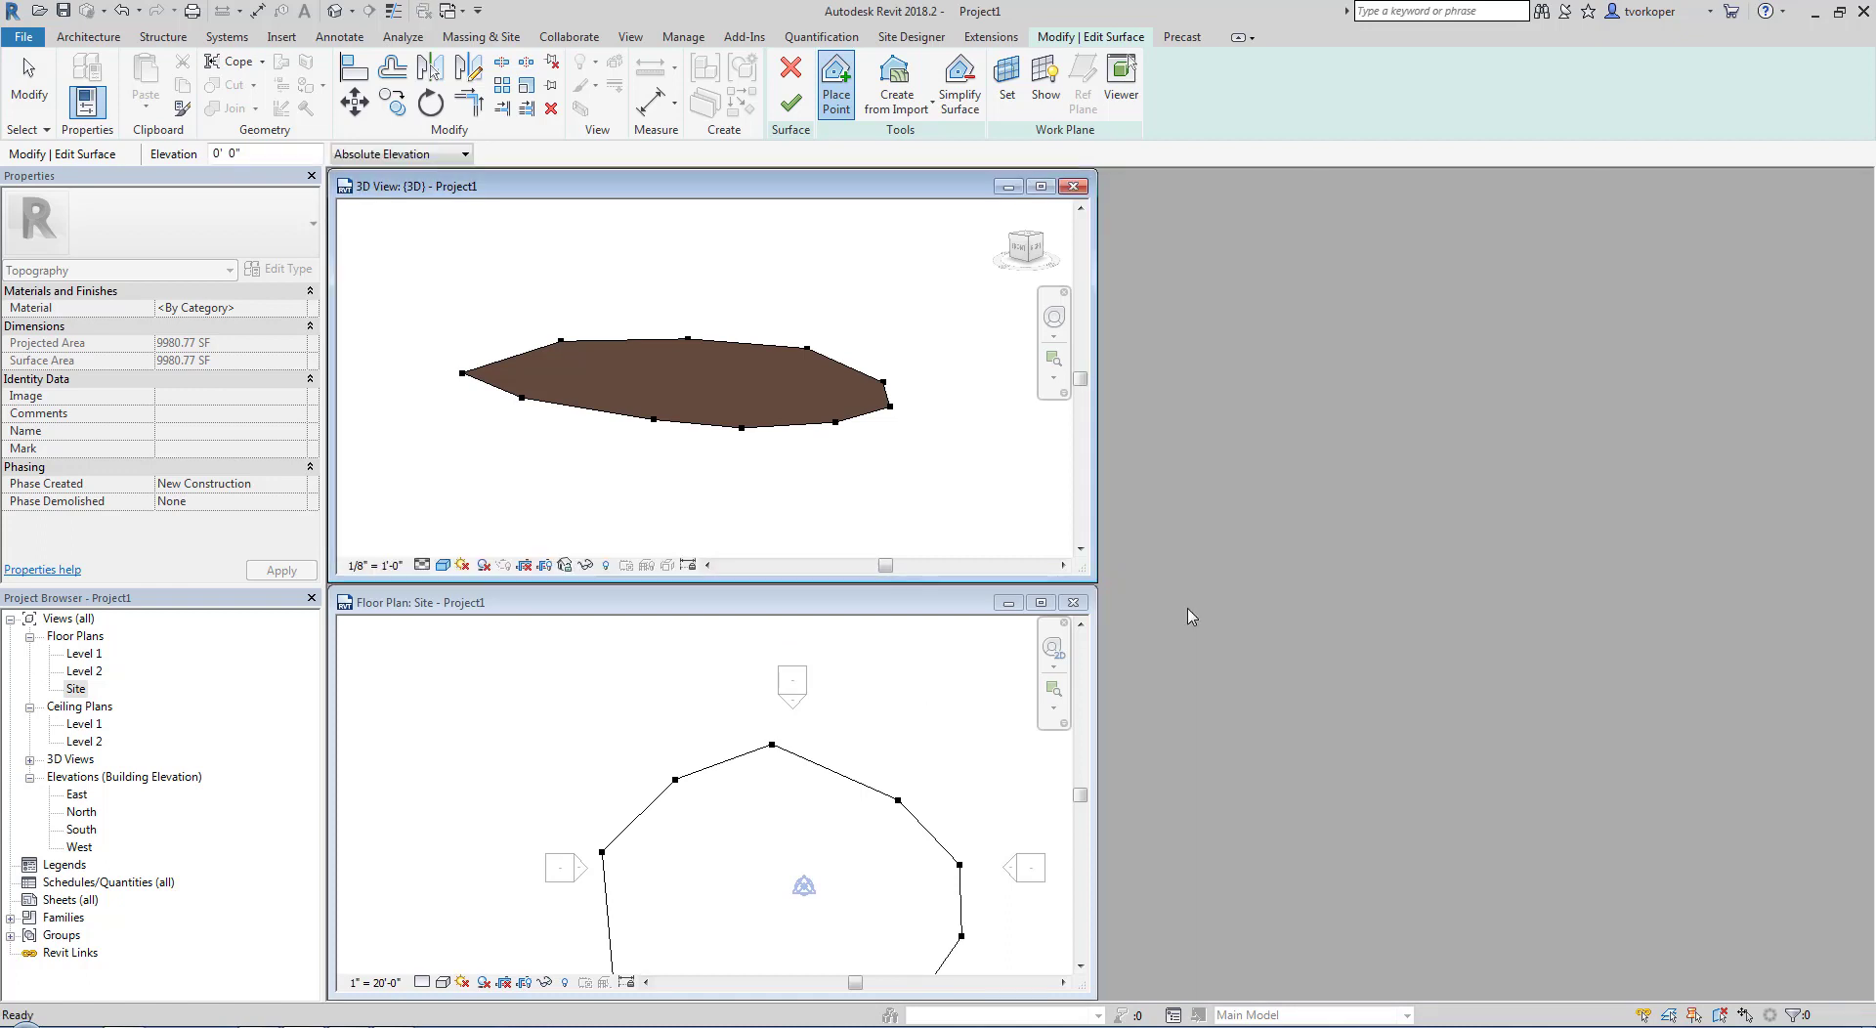
pyautogui.press('w')
pyautogui.press('t')
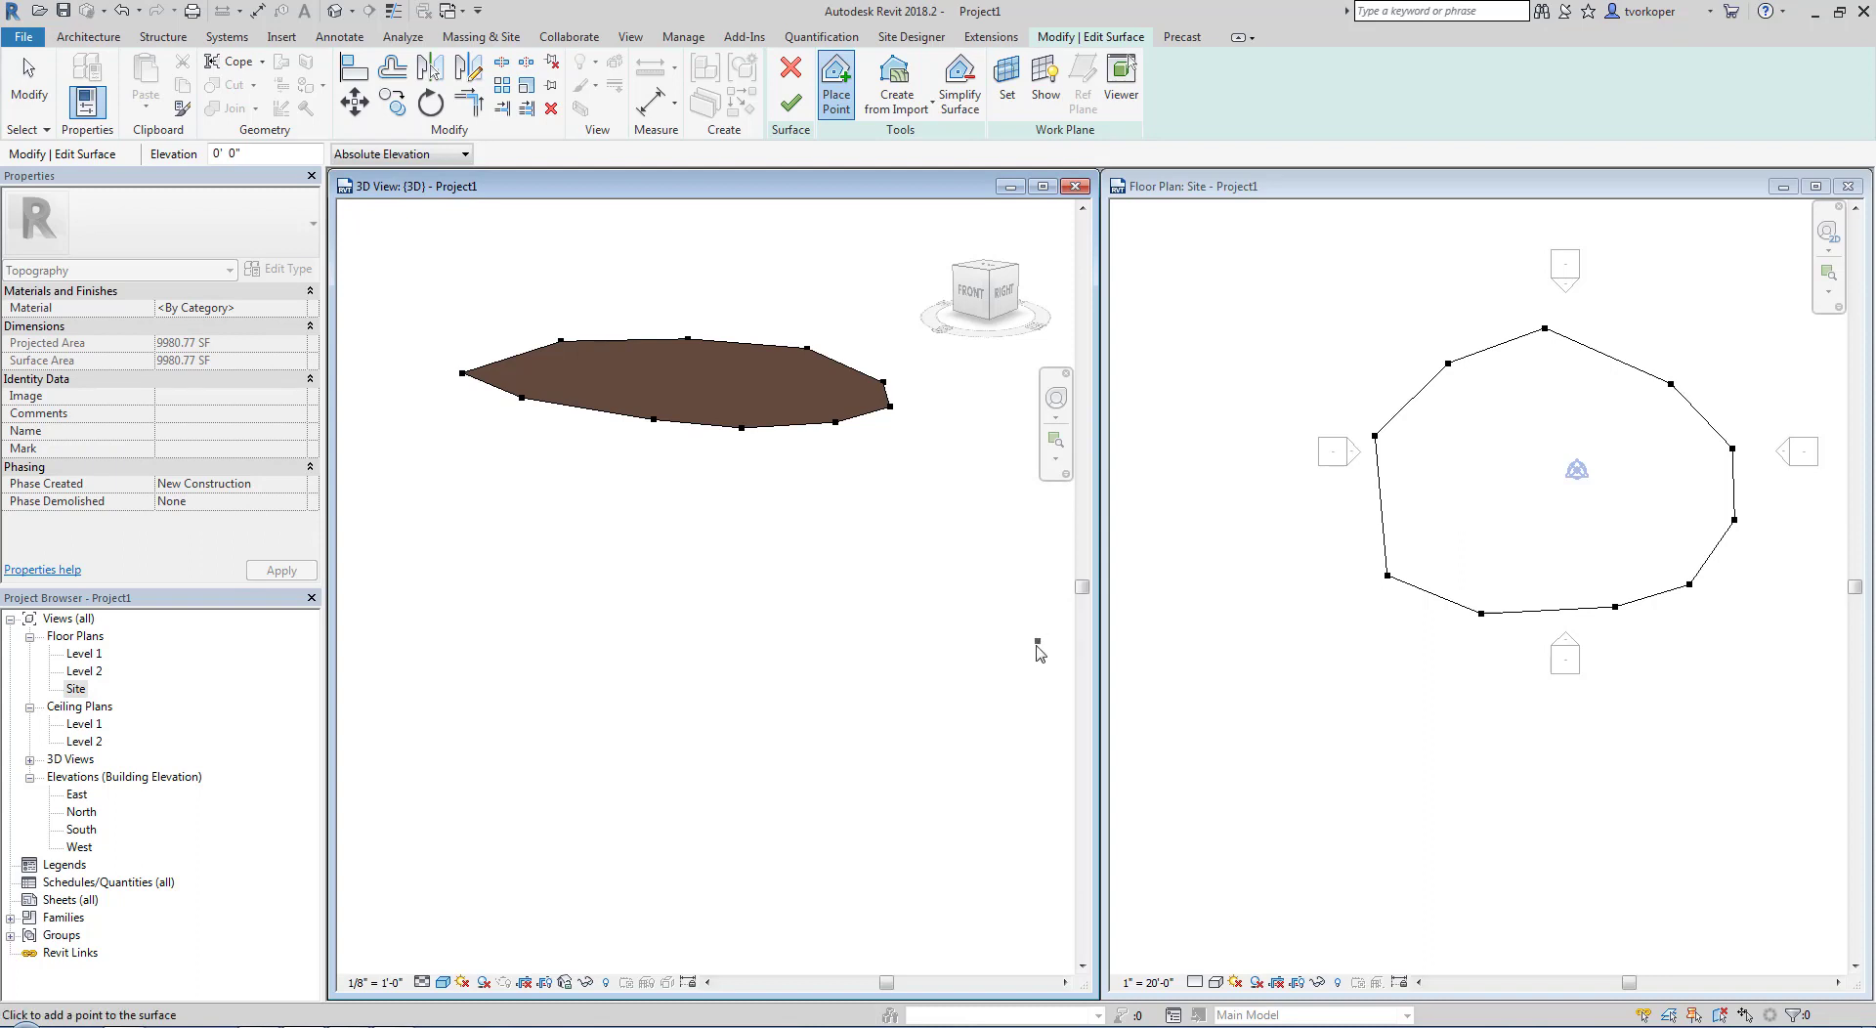
# Step: Exit point placement and retile the two views with the Site plan as the first window
pyautogui.click(985, 666)
pyautogui.press('Escape')
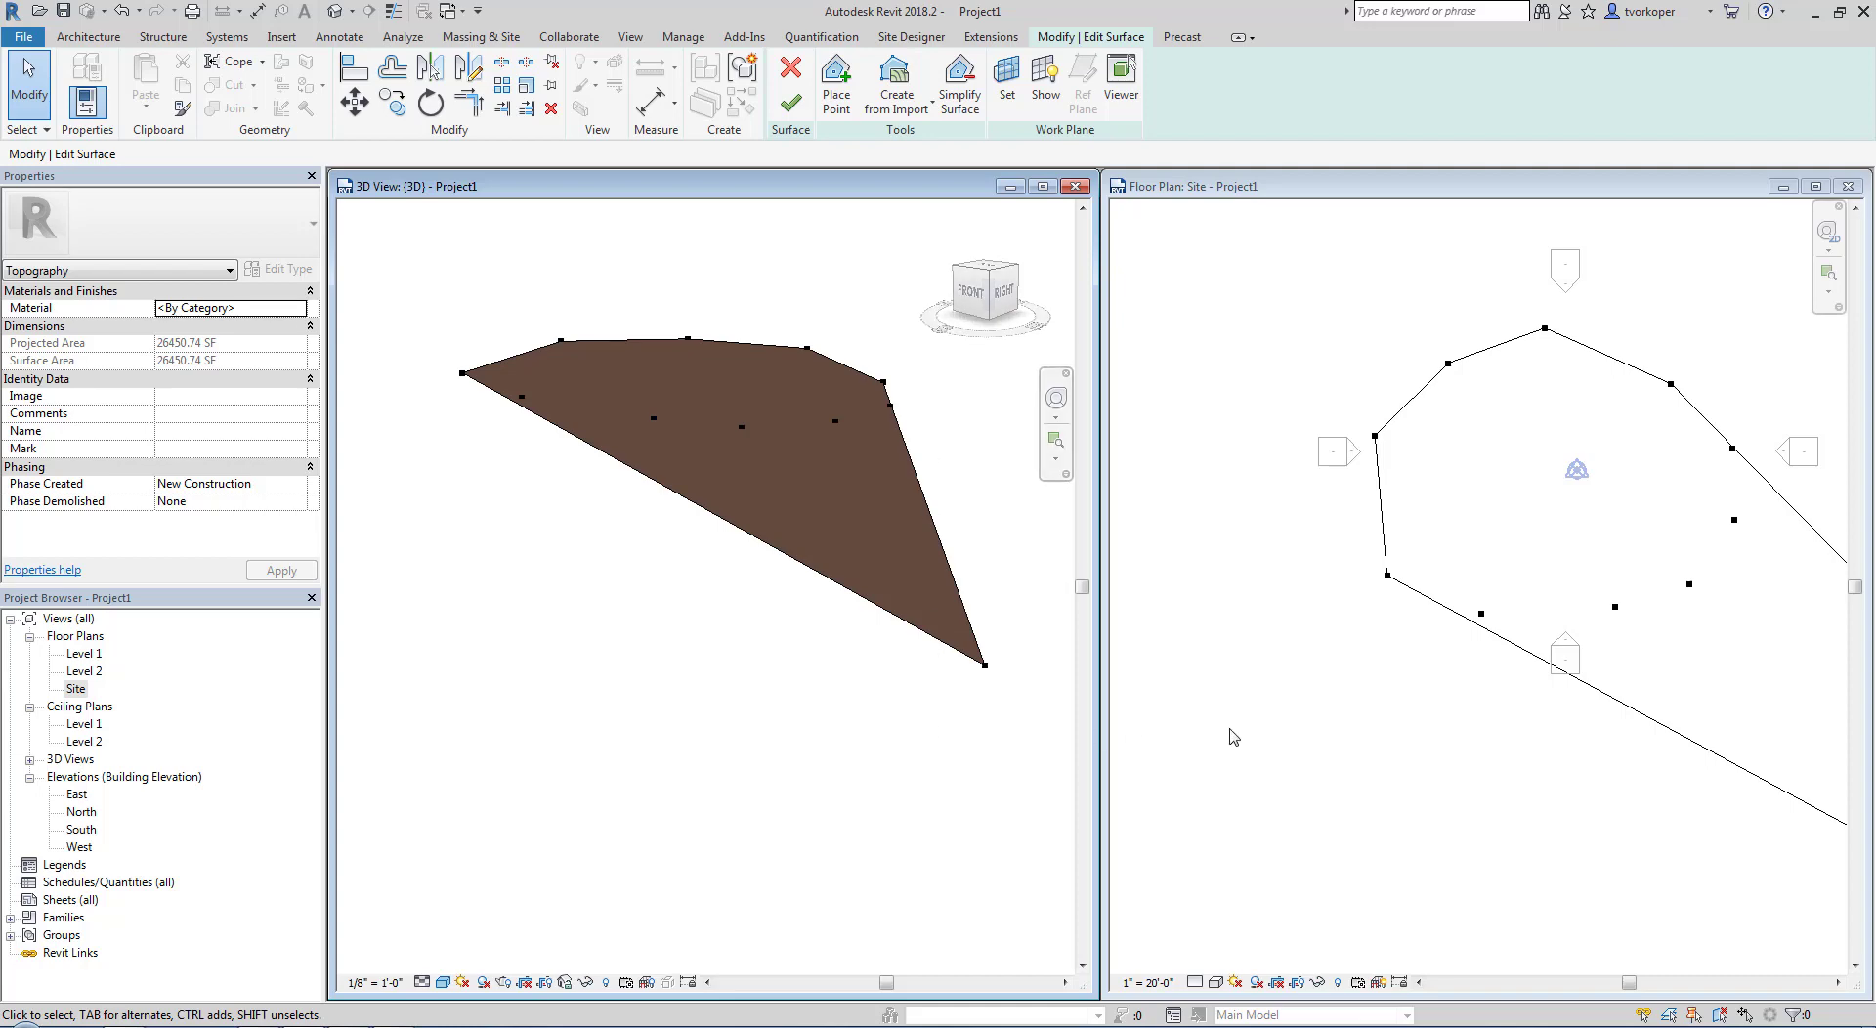
pyautogui.click(1276, 741)
pyautogui.press('w')
pyautogui.press('t')
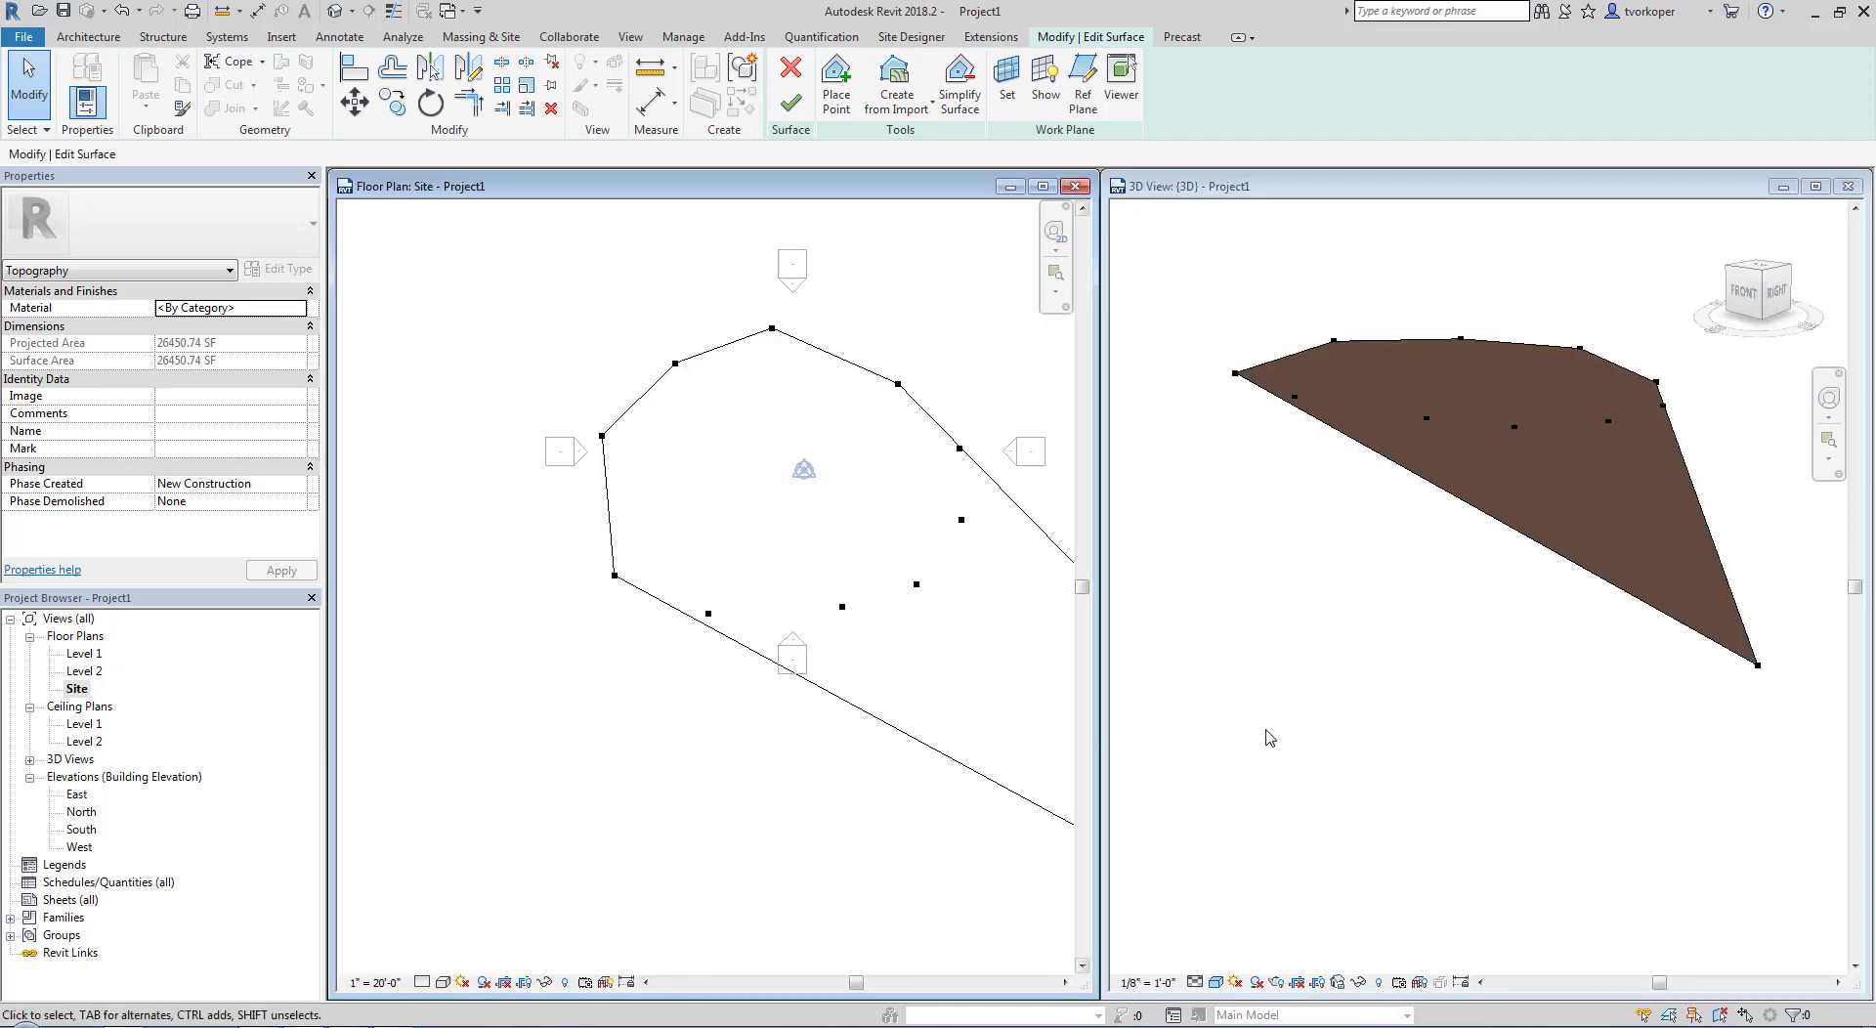
# Step: Delete the stray surface point lying far outside the rounded outline in the Site plan
pyautogui.click(1294, 738)
pyautogui.keyDown('shift'); pyautogui.moveTo(1307, 740); pyautogui.dragTo(1374, 760, button='middle'); pyautogui.keyUp('shift')
pyautogui.keyDown('shift'); pyautogui.moveTo(1437, 596); pyautogui.dragTo(1290, 657, button='middle'); pyautogui.keyUp('shift')
pyautogui.click(723, 697)
pyautogui.scroll(-2, 620, 658)
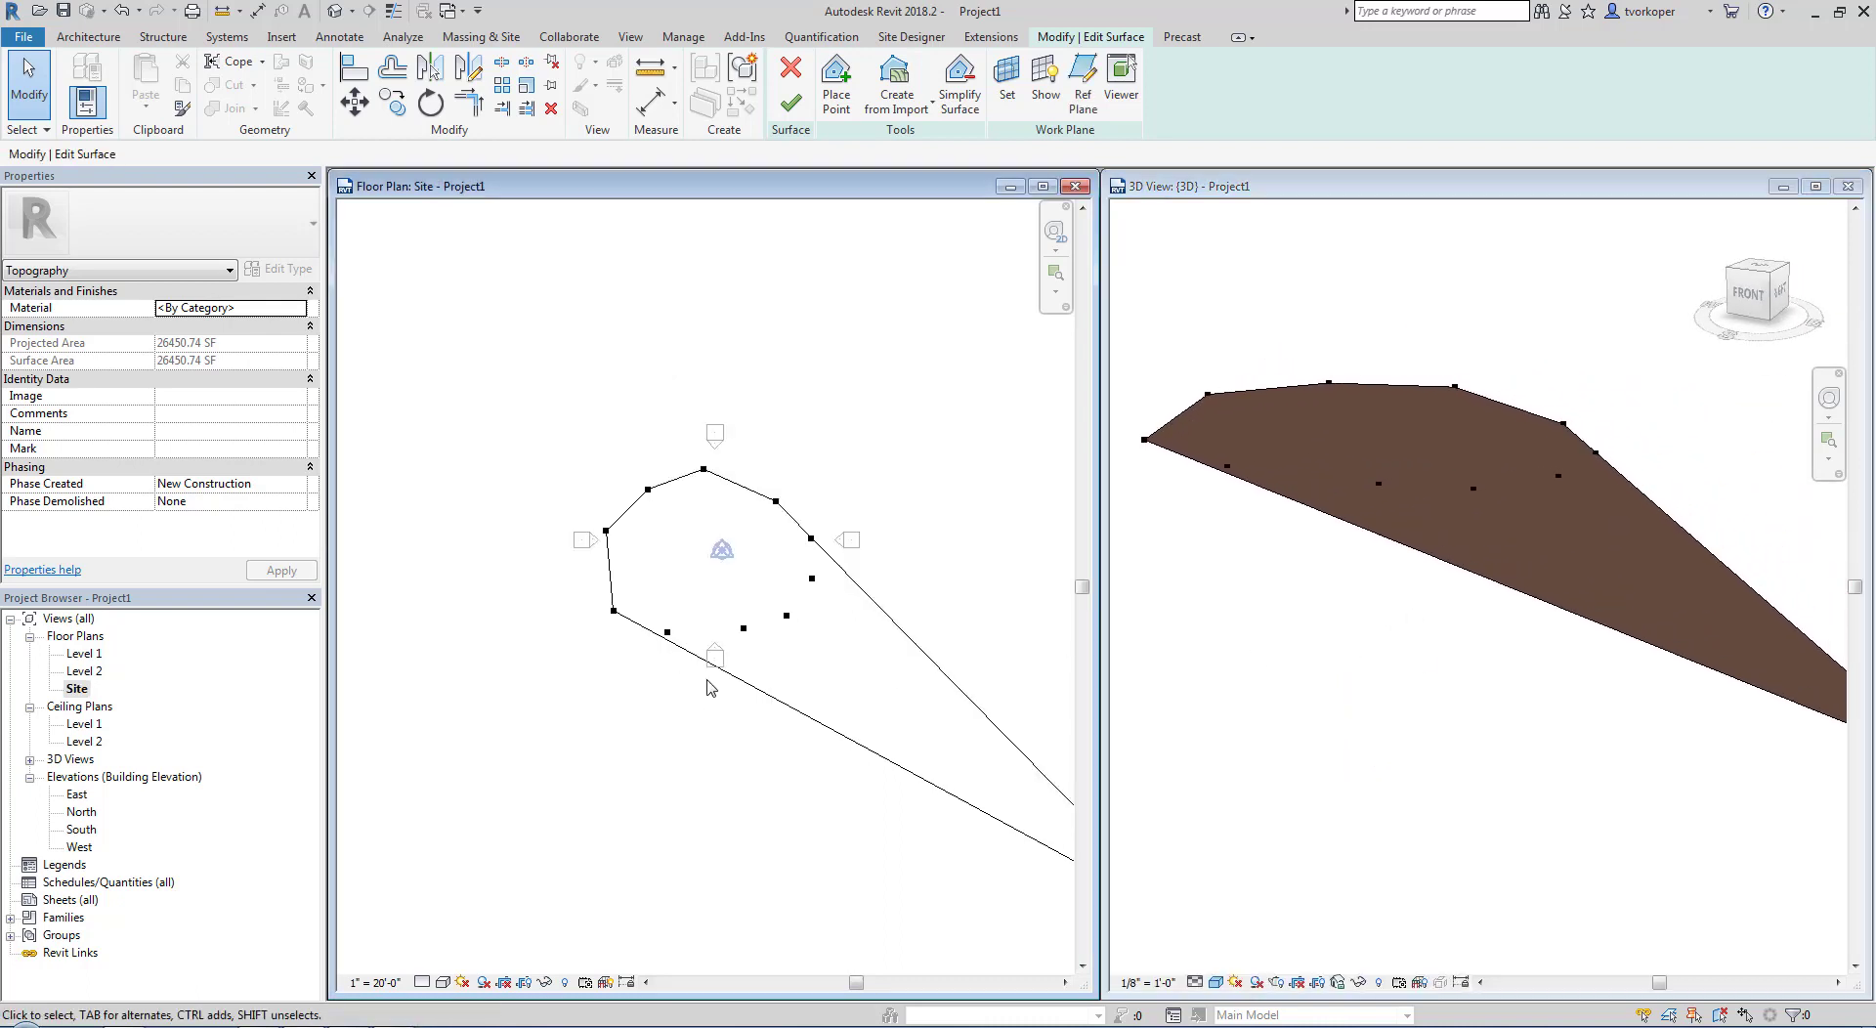
pyautogui.moveTo(766, 682); pyautogui.dragTo(655, 534, button='middle')
pyautogui.scroll(-2, 910, 715)
pyautogui.moveTo(1000, 690); pyautogui.dragTo(1034, 818)
pyautogui.press('Delete')
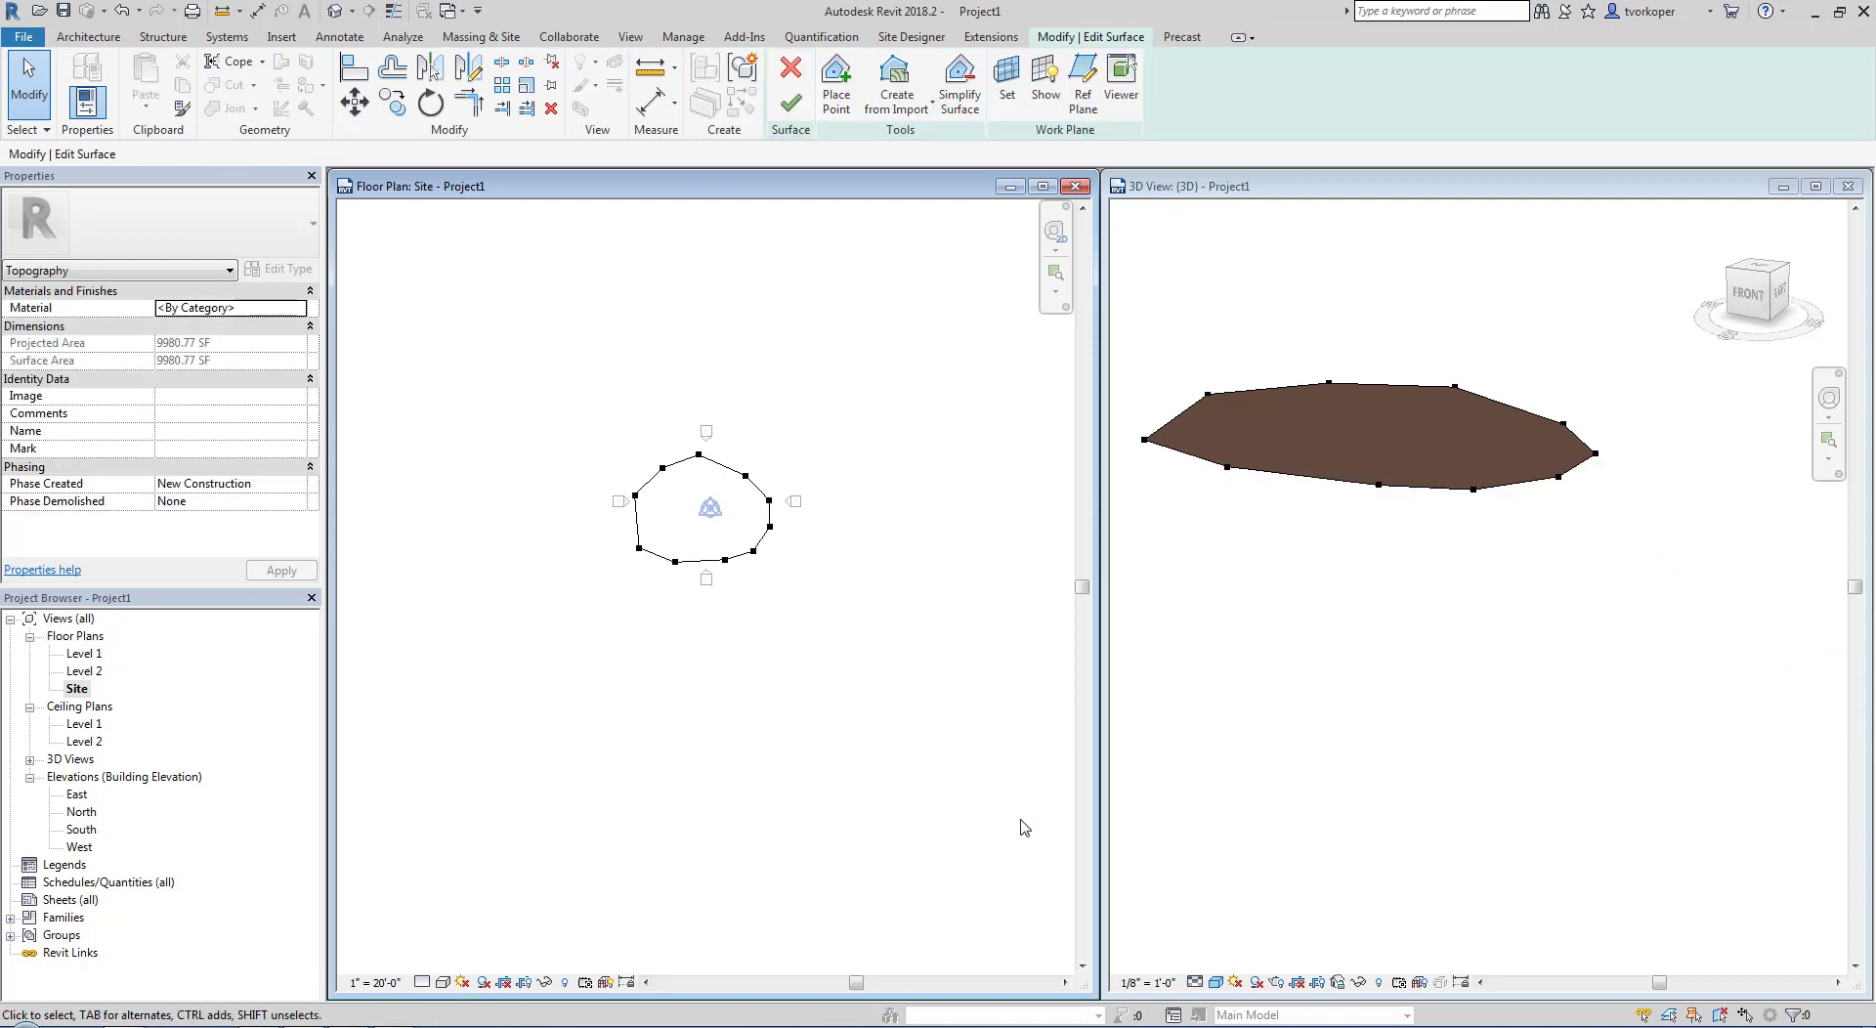
# Step: Examine the whole flat surface in the 3D view and its outline up close in the Site plan
pyautogui.click(1321, 648)
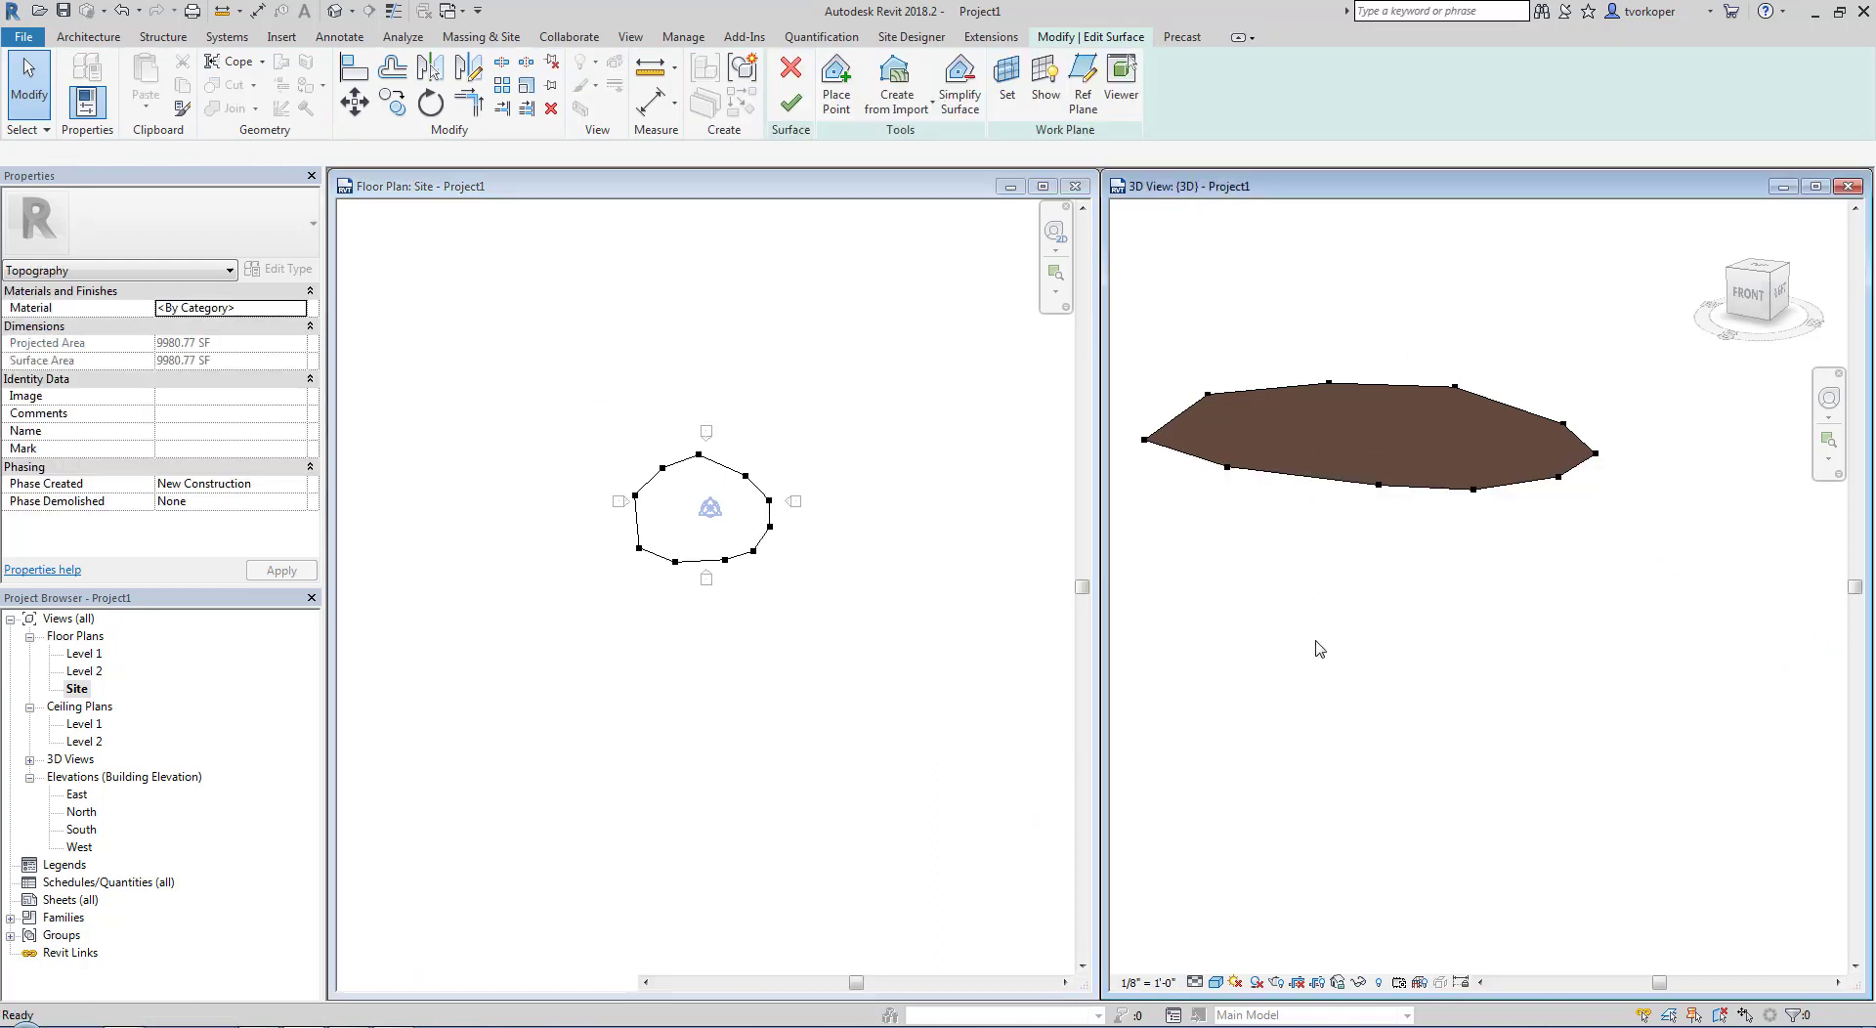
pyautogui.press('z')
pyautogui.press('e')
pyautogui.keyDown('shift'); pyautogui.moveTo(1320, 649); pyautogui.dragTo(1158, 695, button='middle'); pyautogui.keyUp('shift')
pyautogui.click(840, 653)
pyautogui.scroll(2, 673, 514)
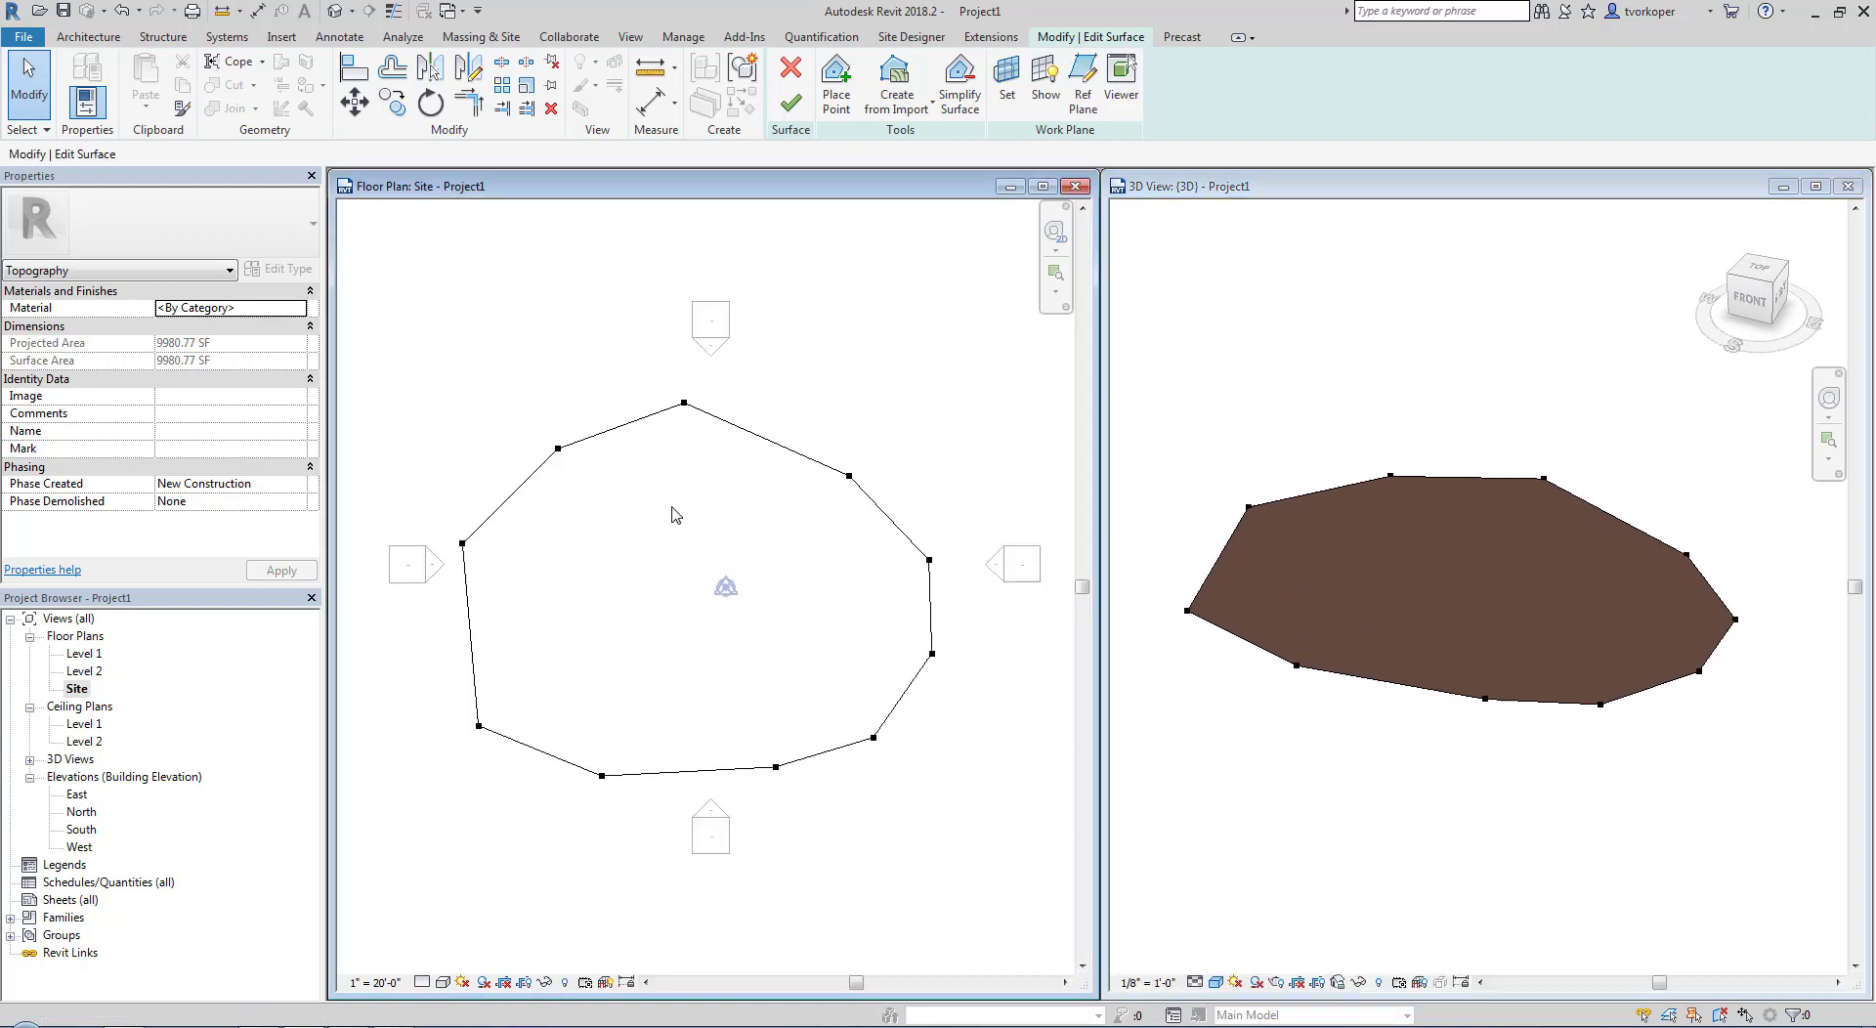
pyautogui.scroll(2, 649, 561)
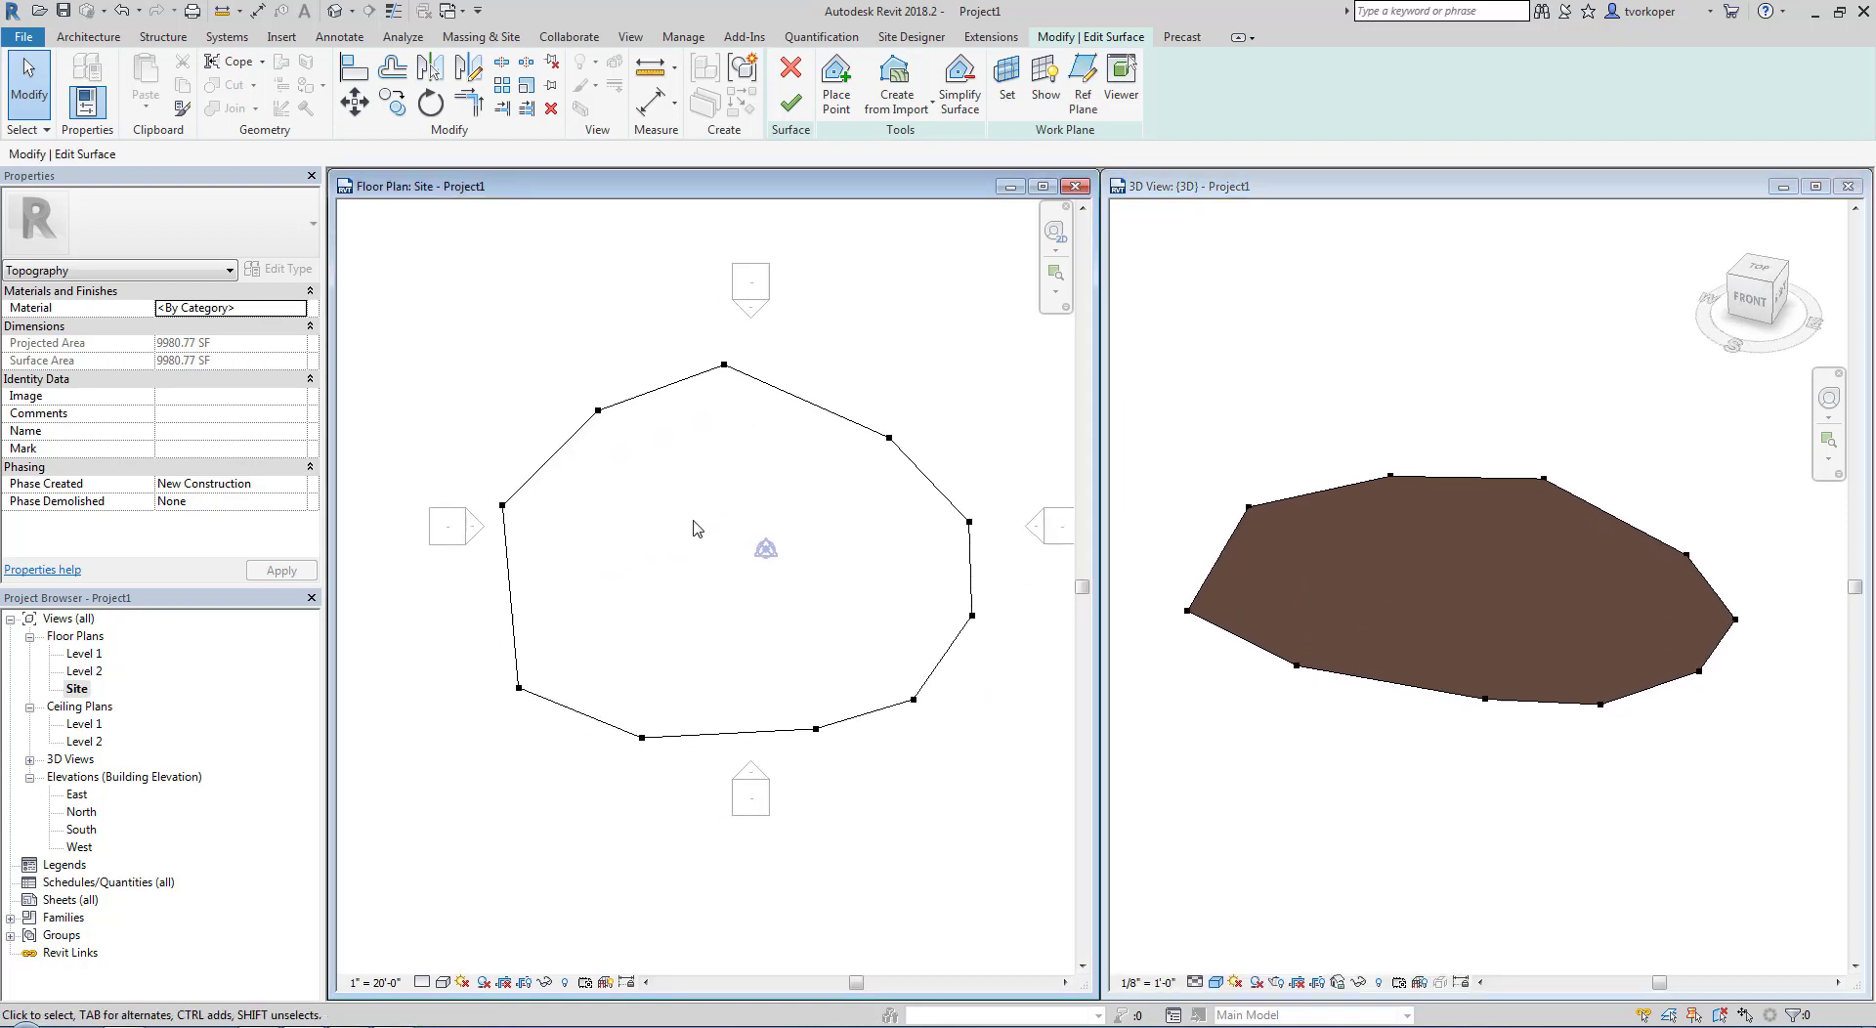
pyautogui.scroll(1, 693, 529)
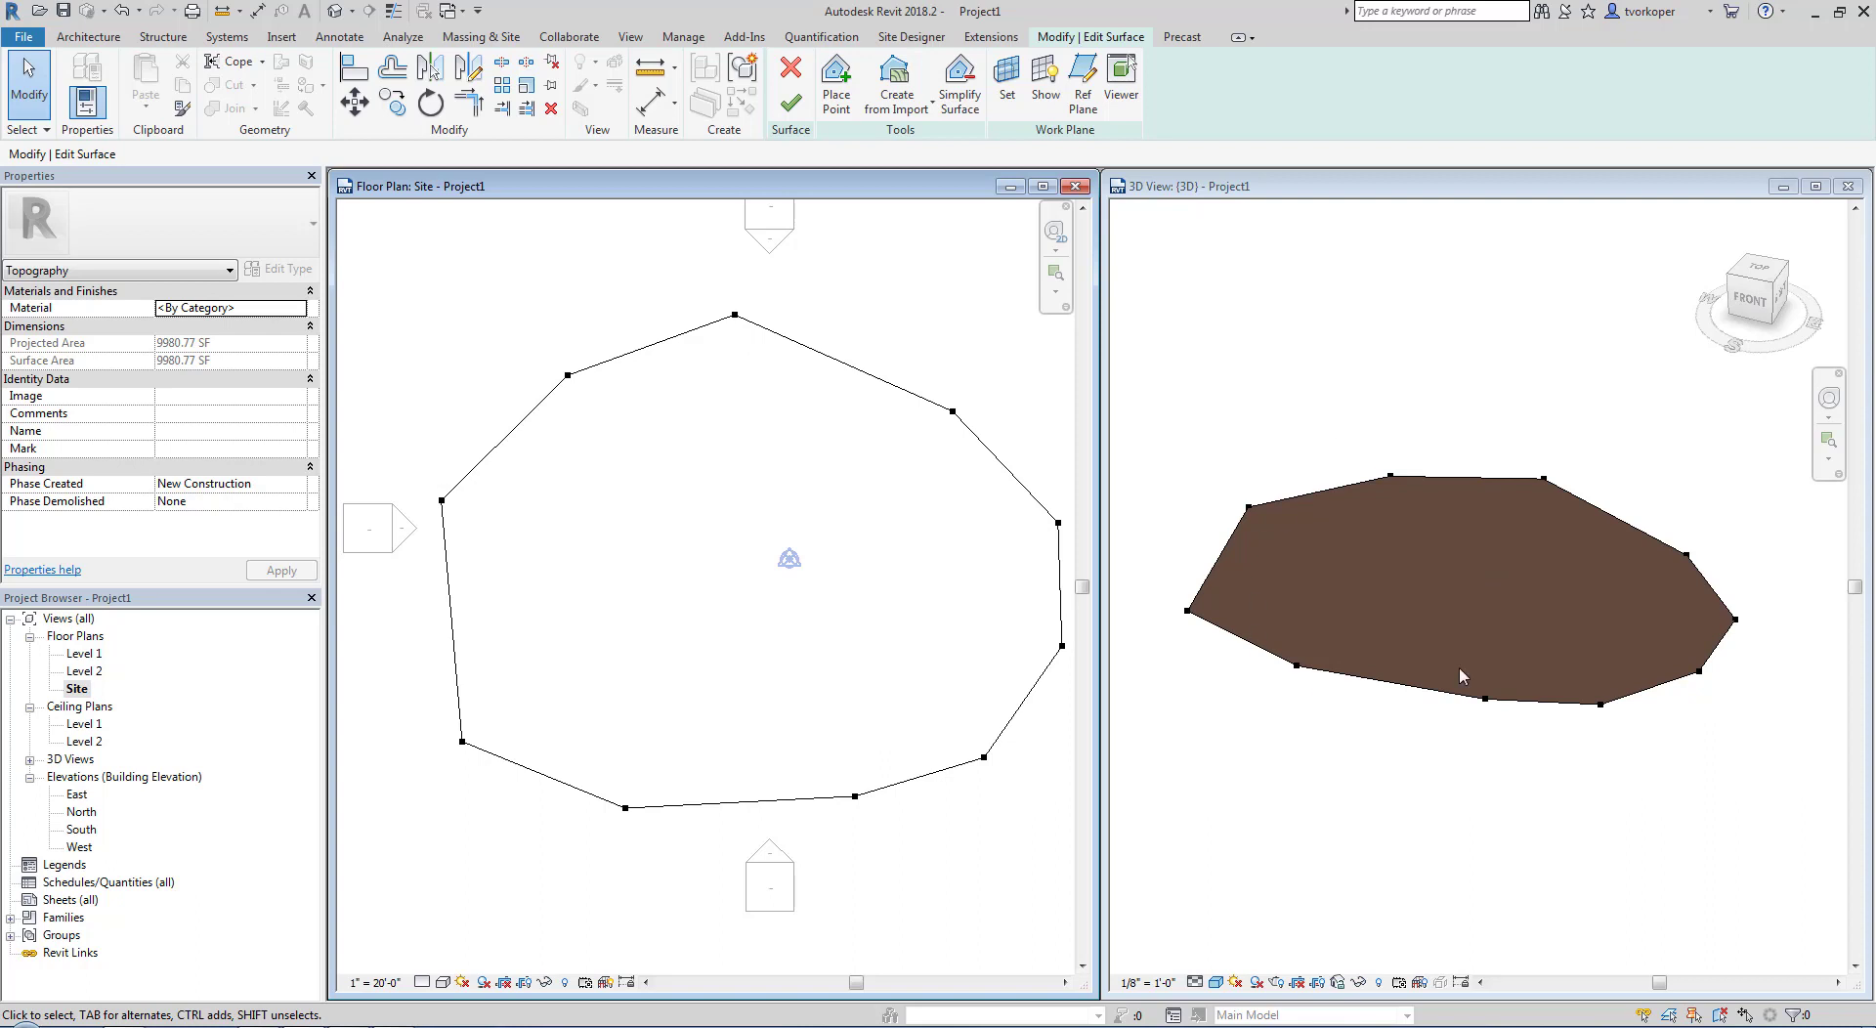
# Step: Place nine surface points at 5' absolute elevation in the Site plan, forming a ring just inside the outer outline
pyautogui.click(836, 108)
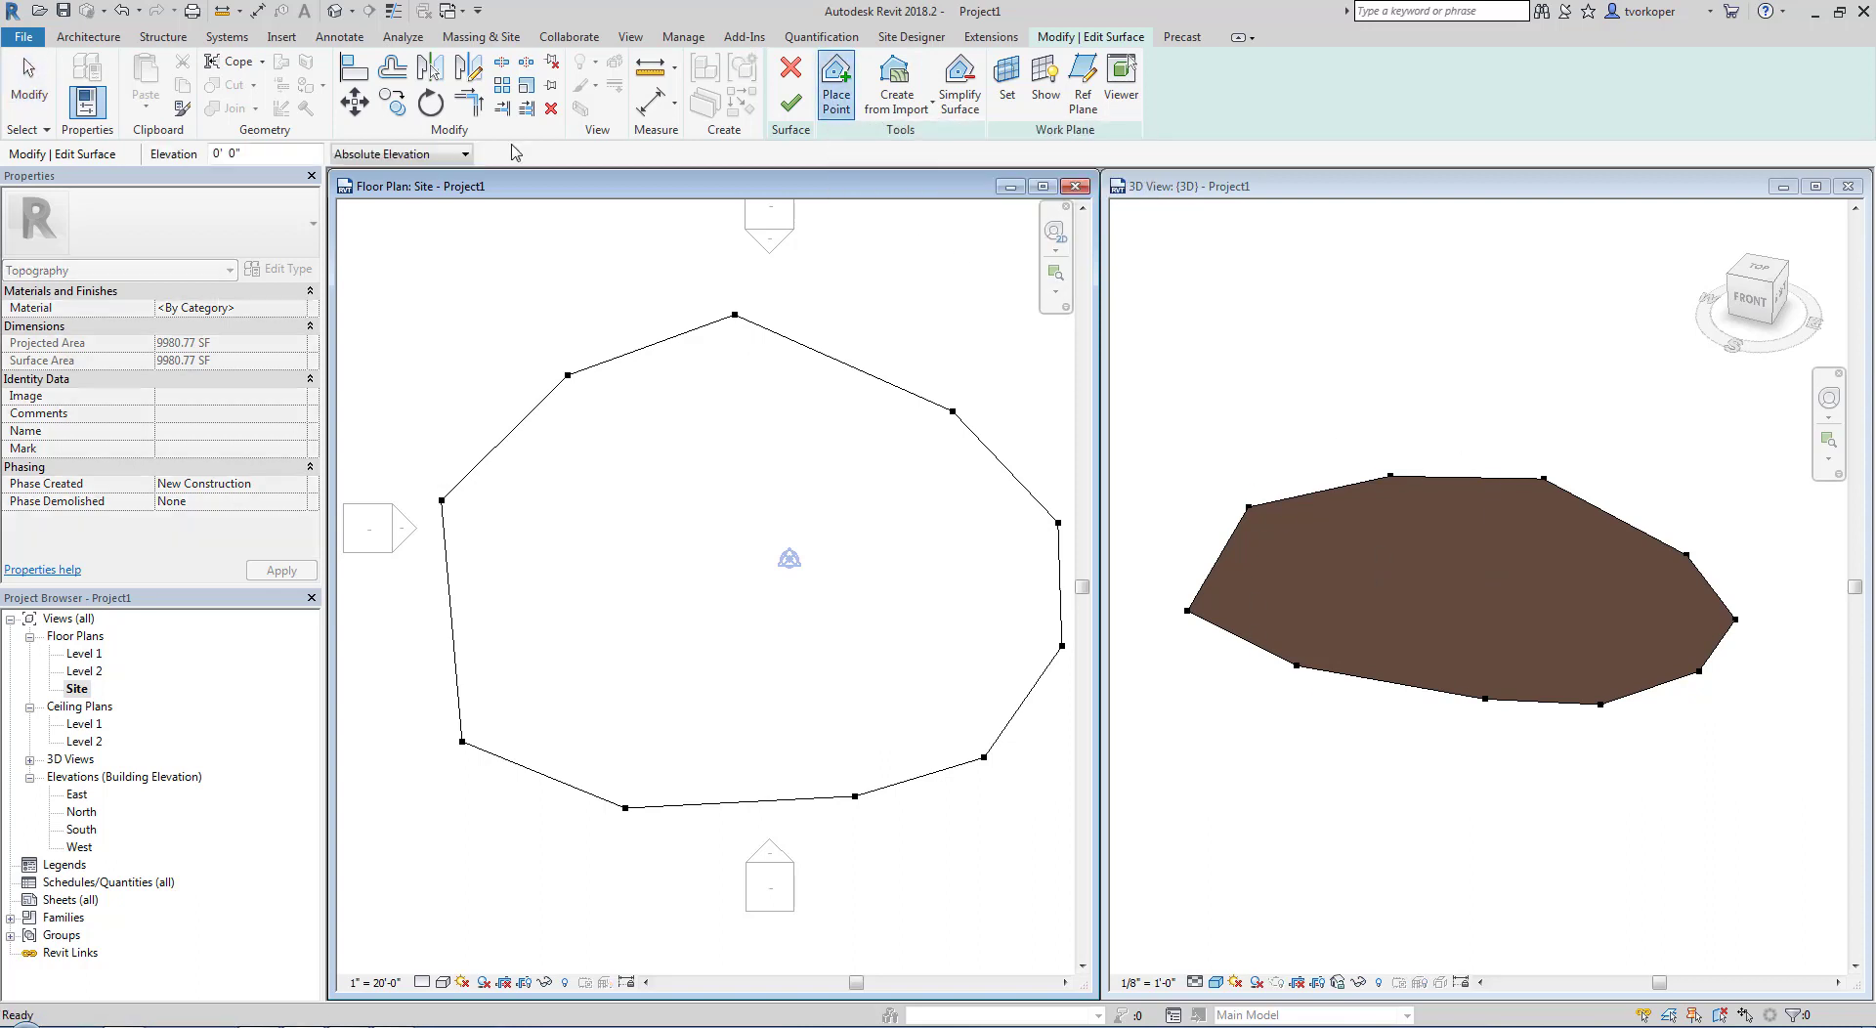
pyautogui.click(260, 157)
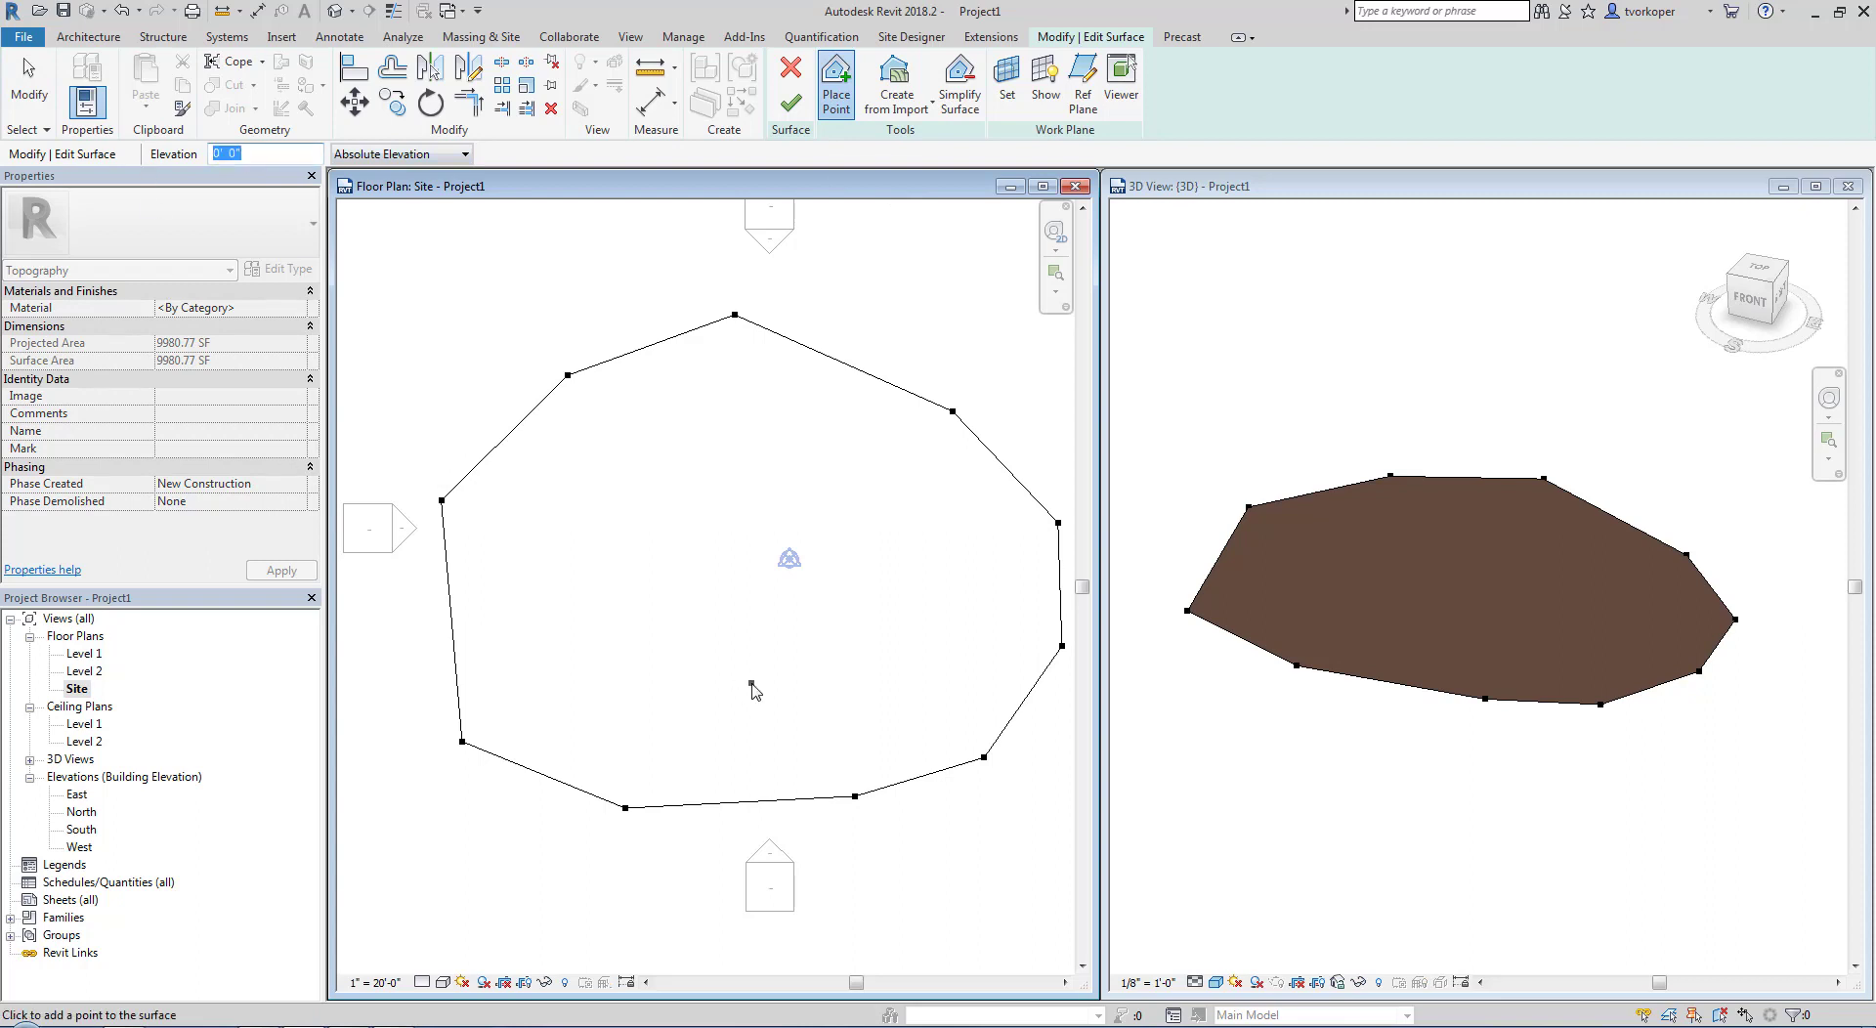
pyautogui.write('5')
pyautogui.press('Return')
pyautogui.click(597, 414)
pyautogui.click(734, 366)
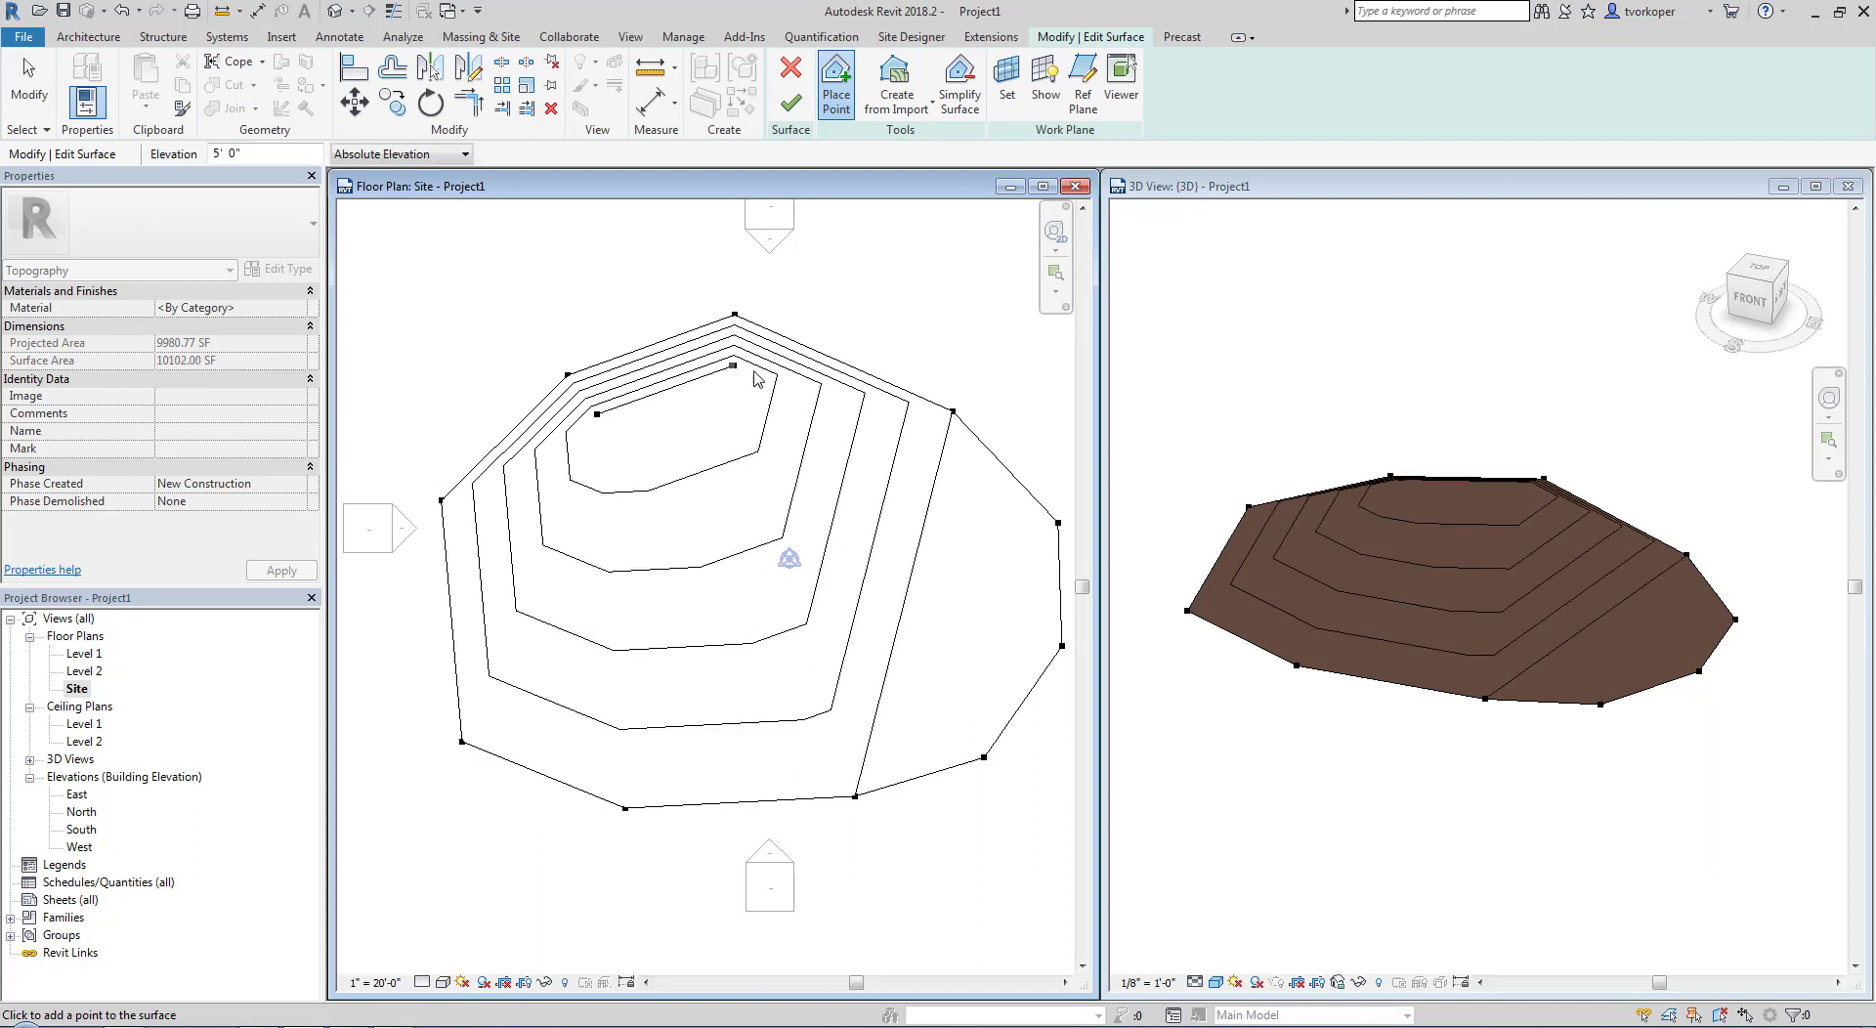
pyautogui.click(915, 434)
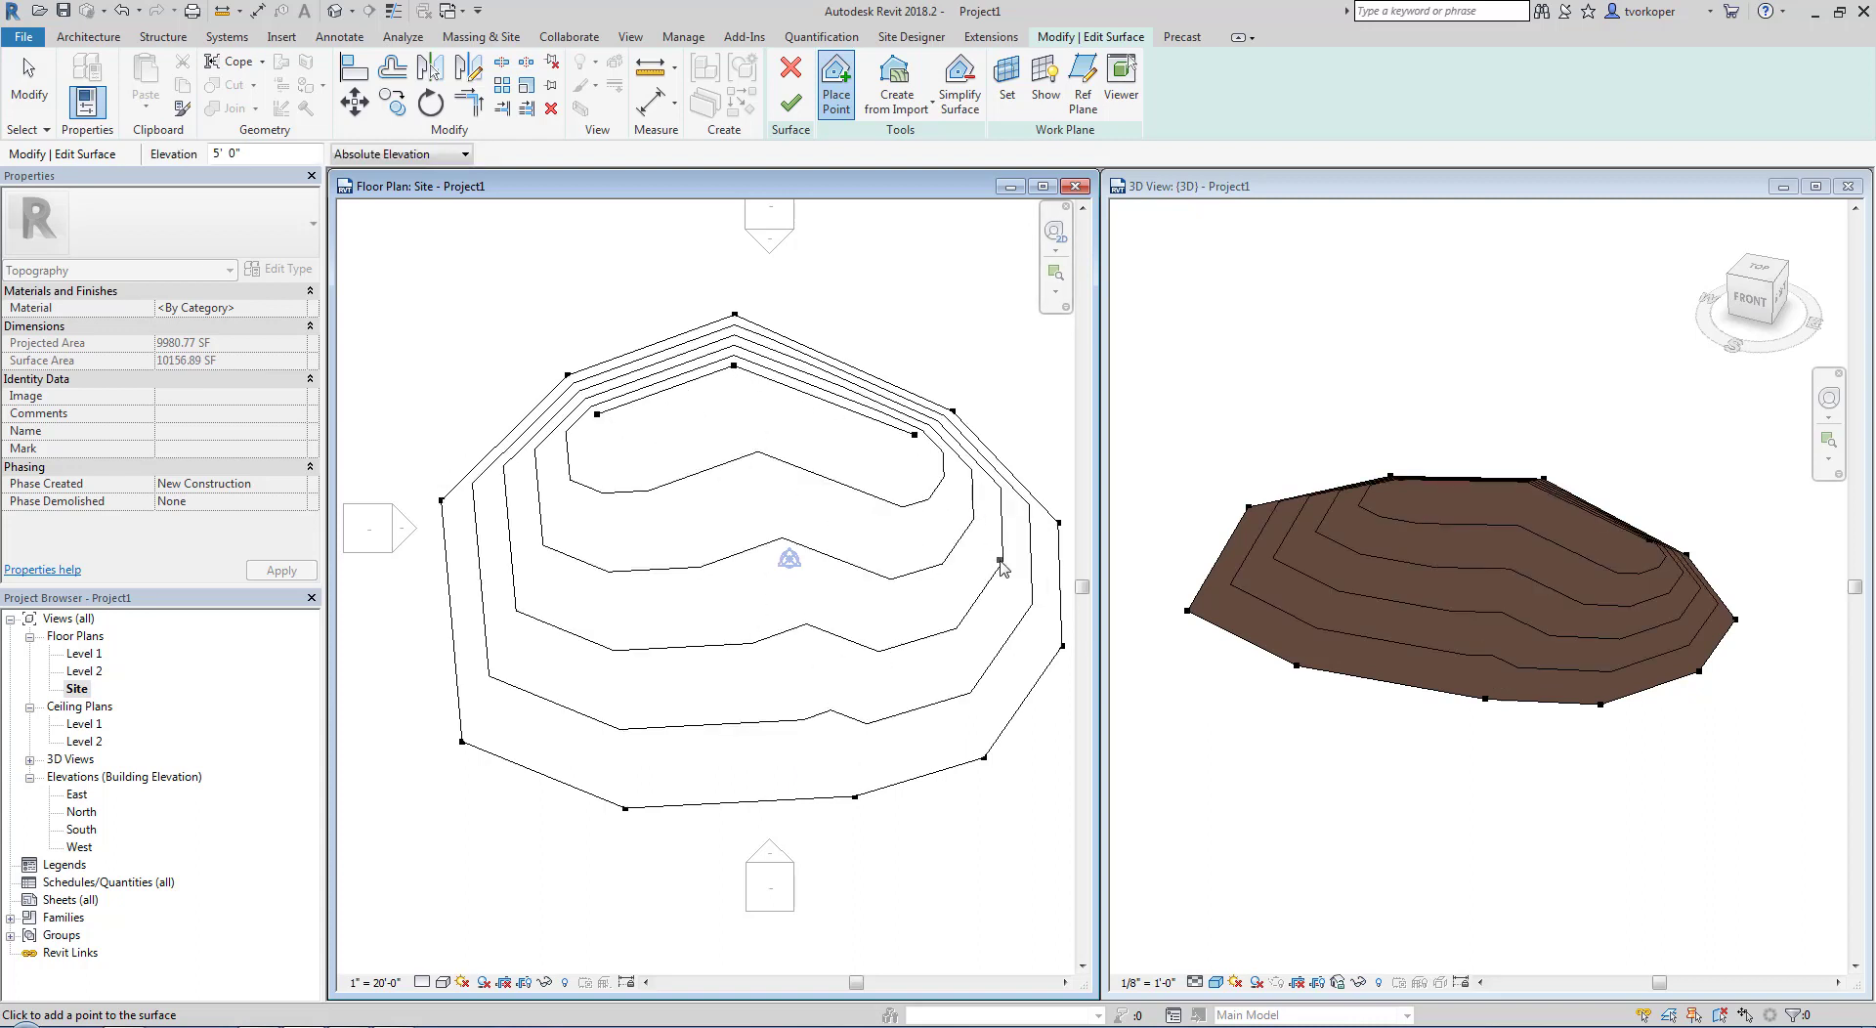
pyautogui.click(999, 560)
pyautogui.click(968, 668)
pyautogui.click(863, 733)
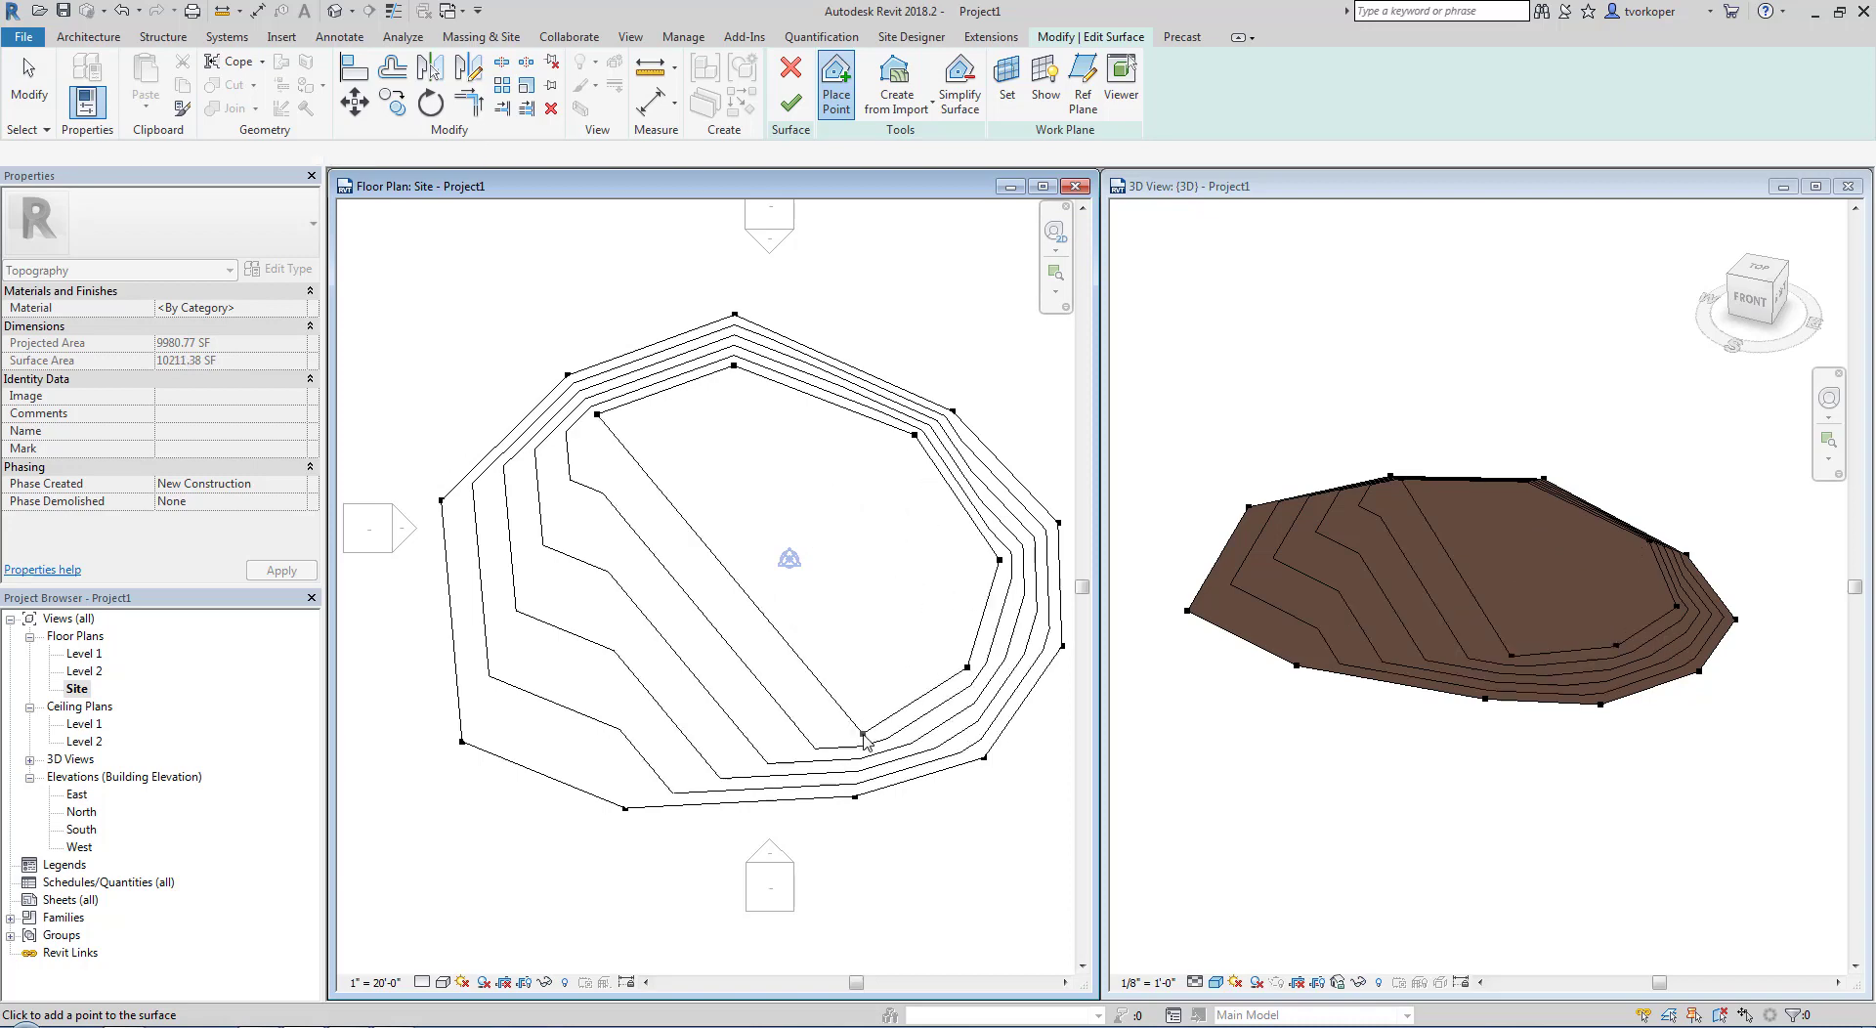
pyautogui.click(650, 754)
pyautogui.click(505, 705)
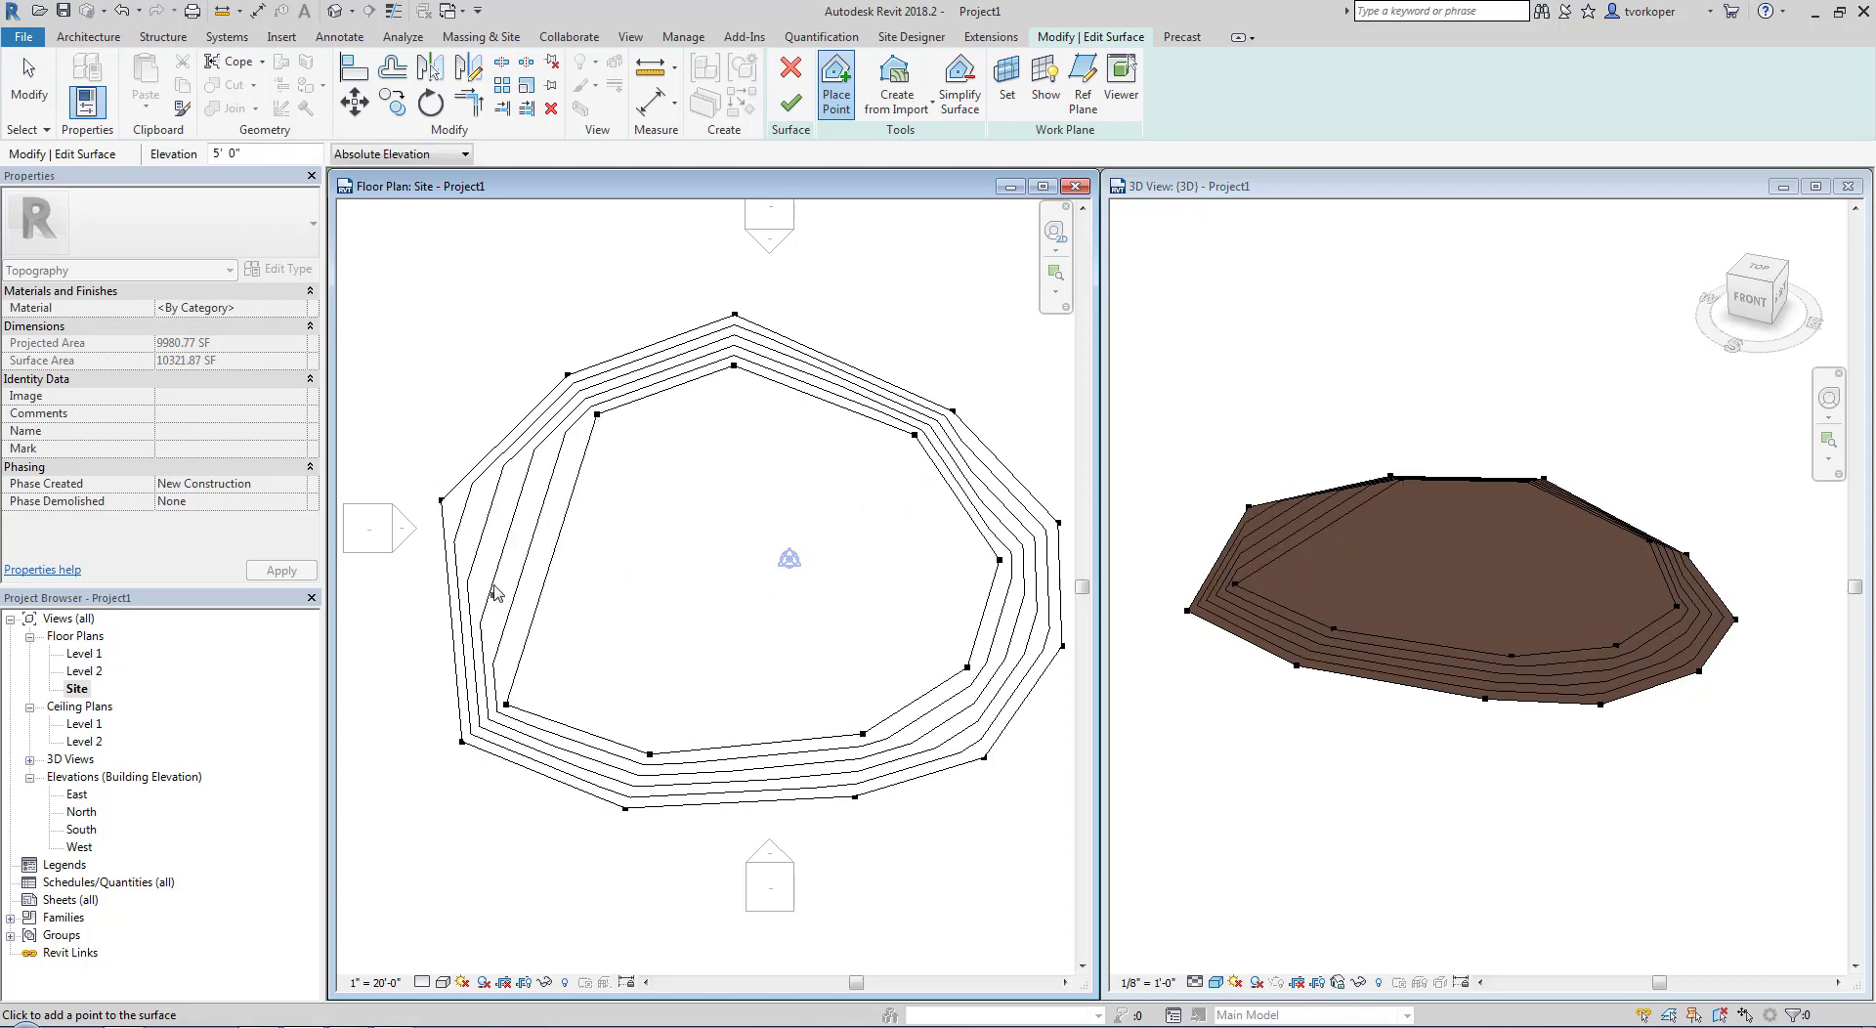
pyautogui.click(489, 520)
pyautogui.press('Escape')
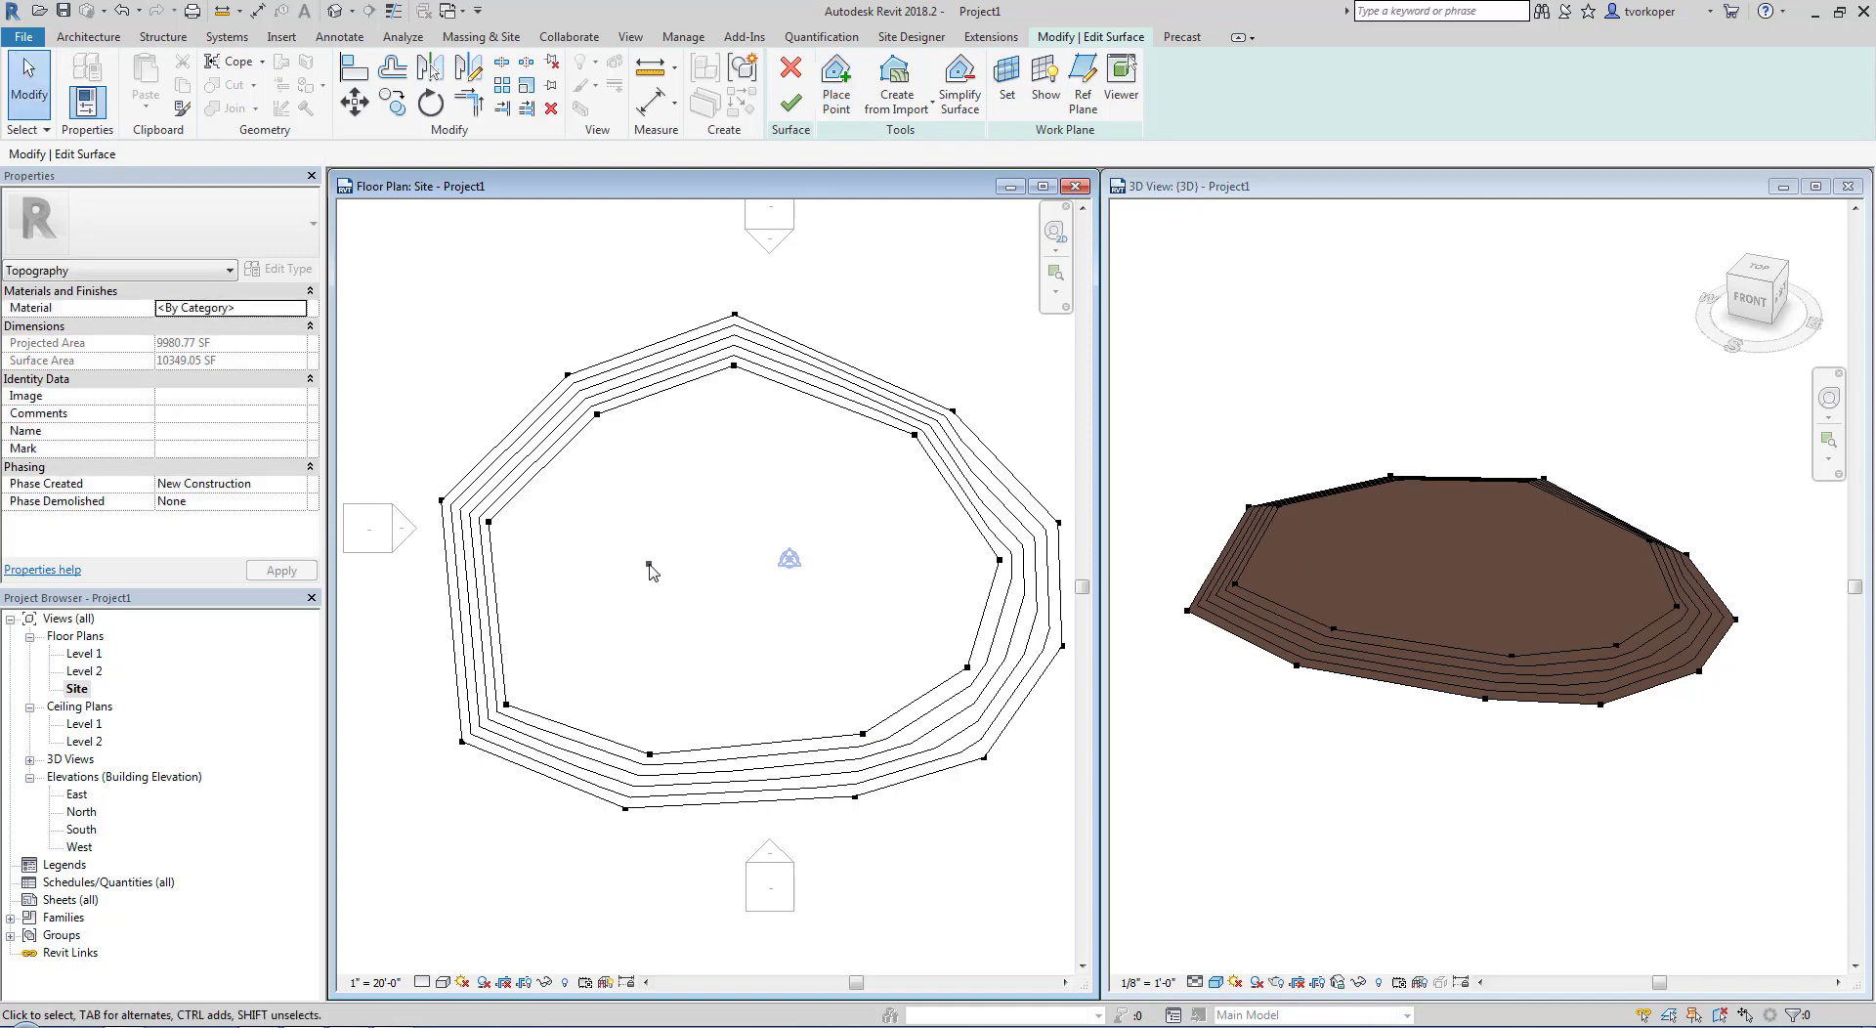
pyautogui.click(1425, 825)
pyautogui.keyDown('shift'); pyautogui.moveTo(1417, 812); pyautogui.dragTo(1257, 819, button='middle'); pyautogui.keyUp('shift')
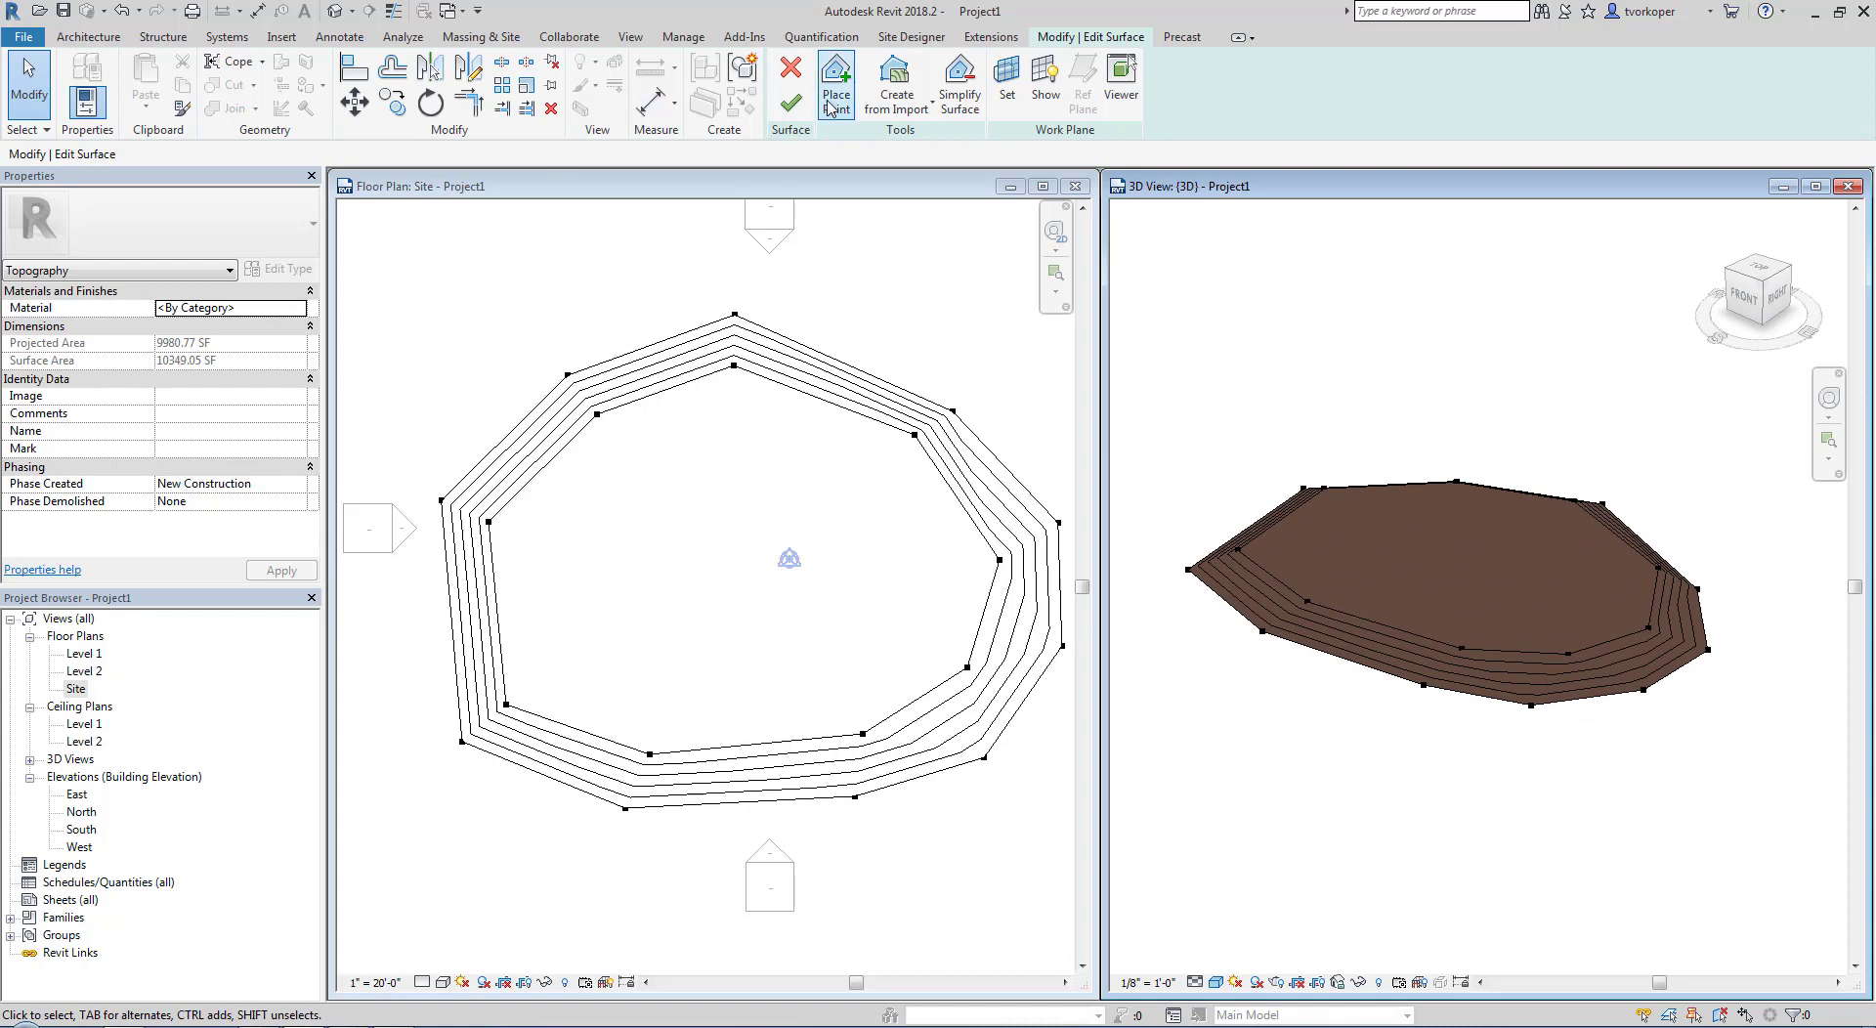
# Step: Place five surface points at 50' absolute elevation as a small ring near the right inner edge in the Site plan, and finish the surface
pyautogui.click(846, 100)
pyautogui.moveTo(244, 155); pyautogui.dragTo(182, 159)
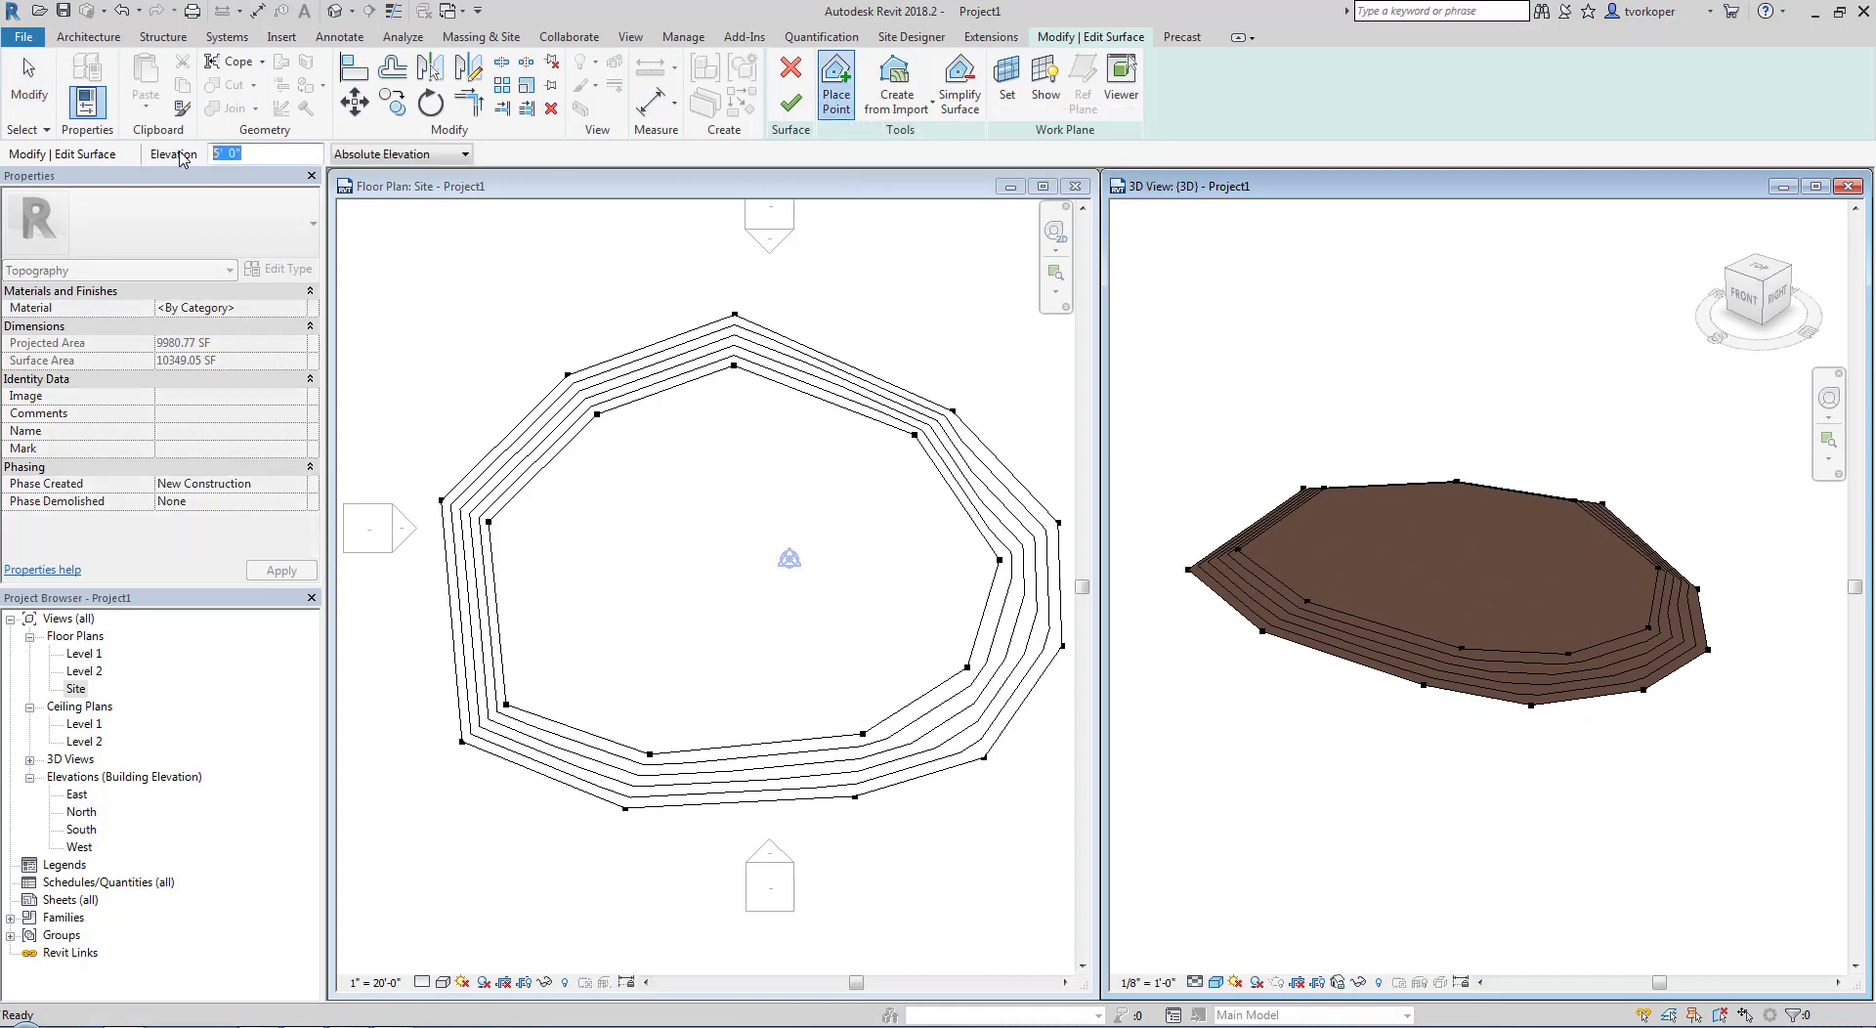
pyautogui.write('50')
pyautogui.click(752, 184)
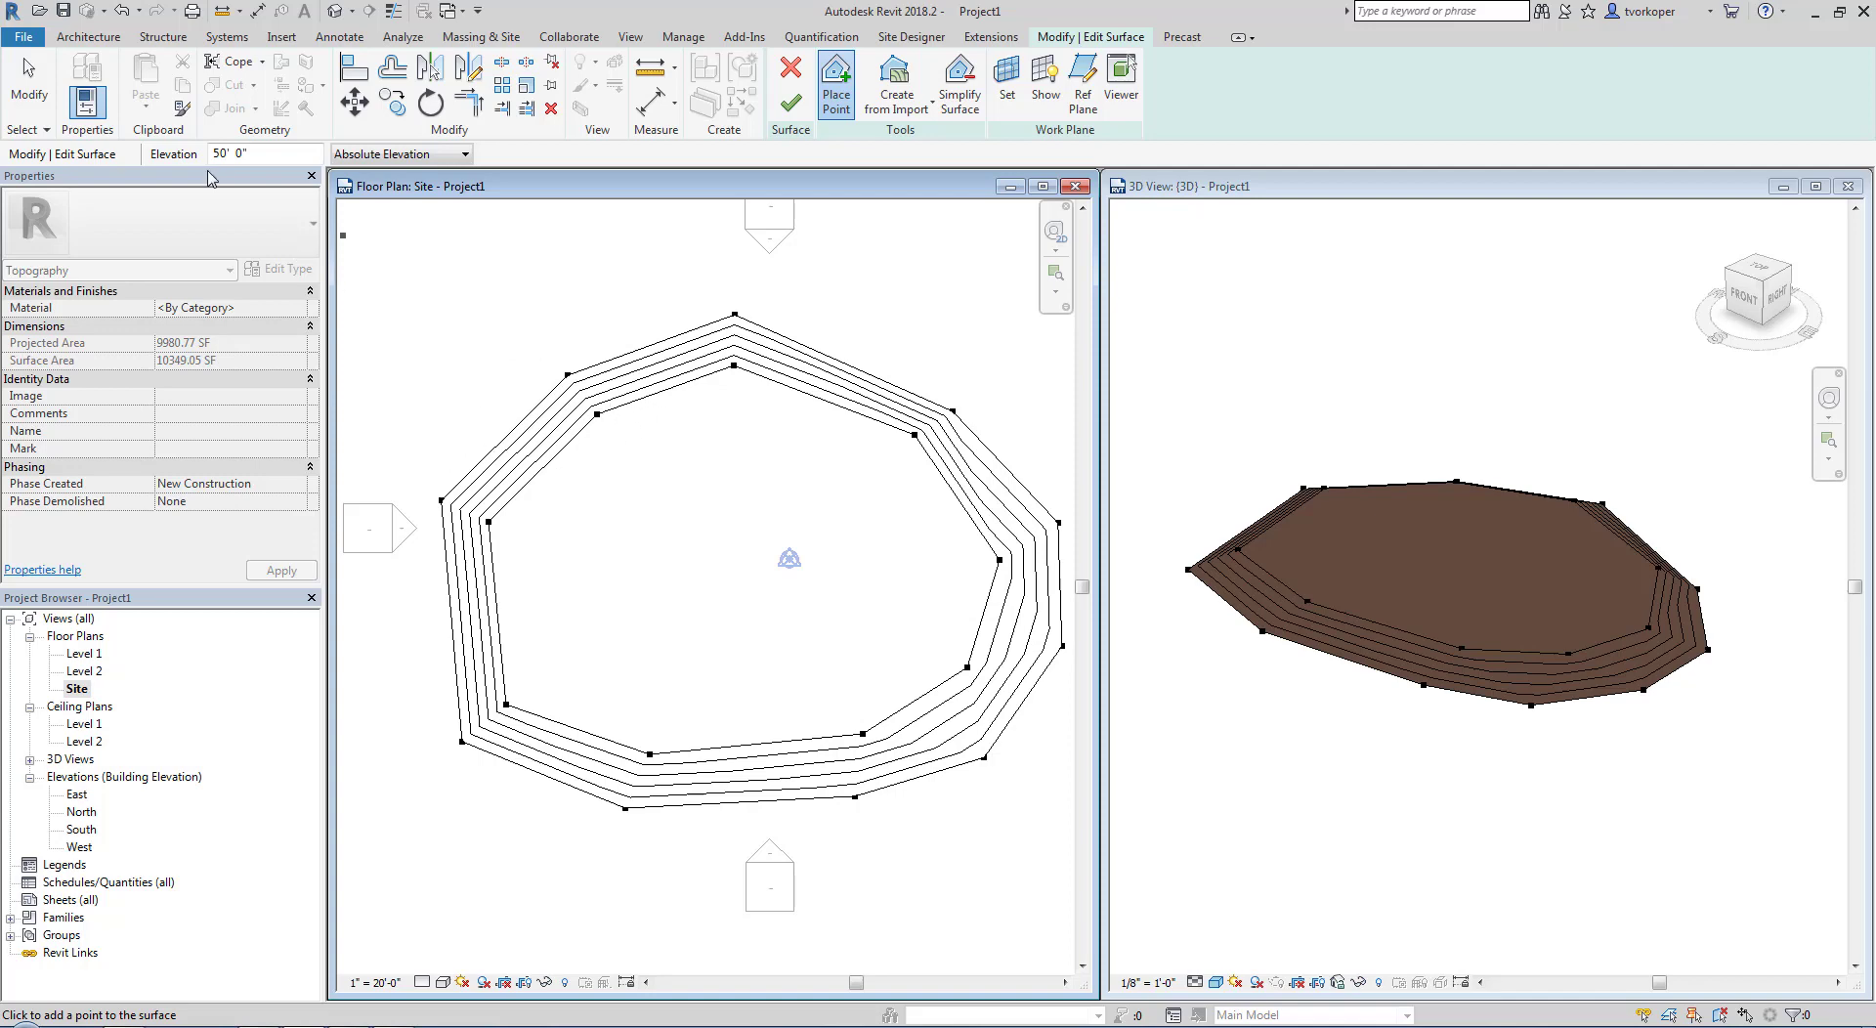
pyautogui.click(620, 518)
pyautogui.click(889, 525)
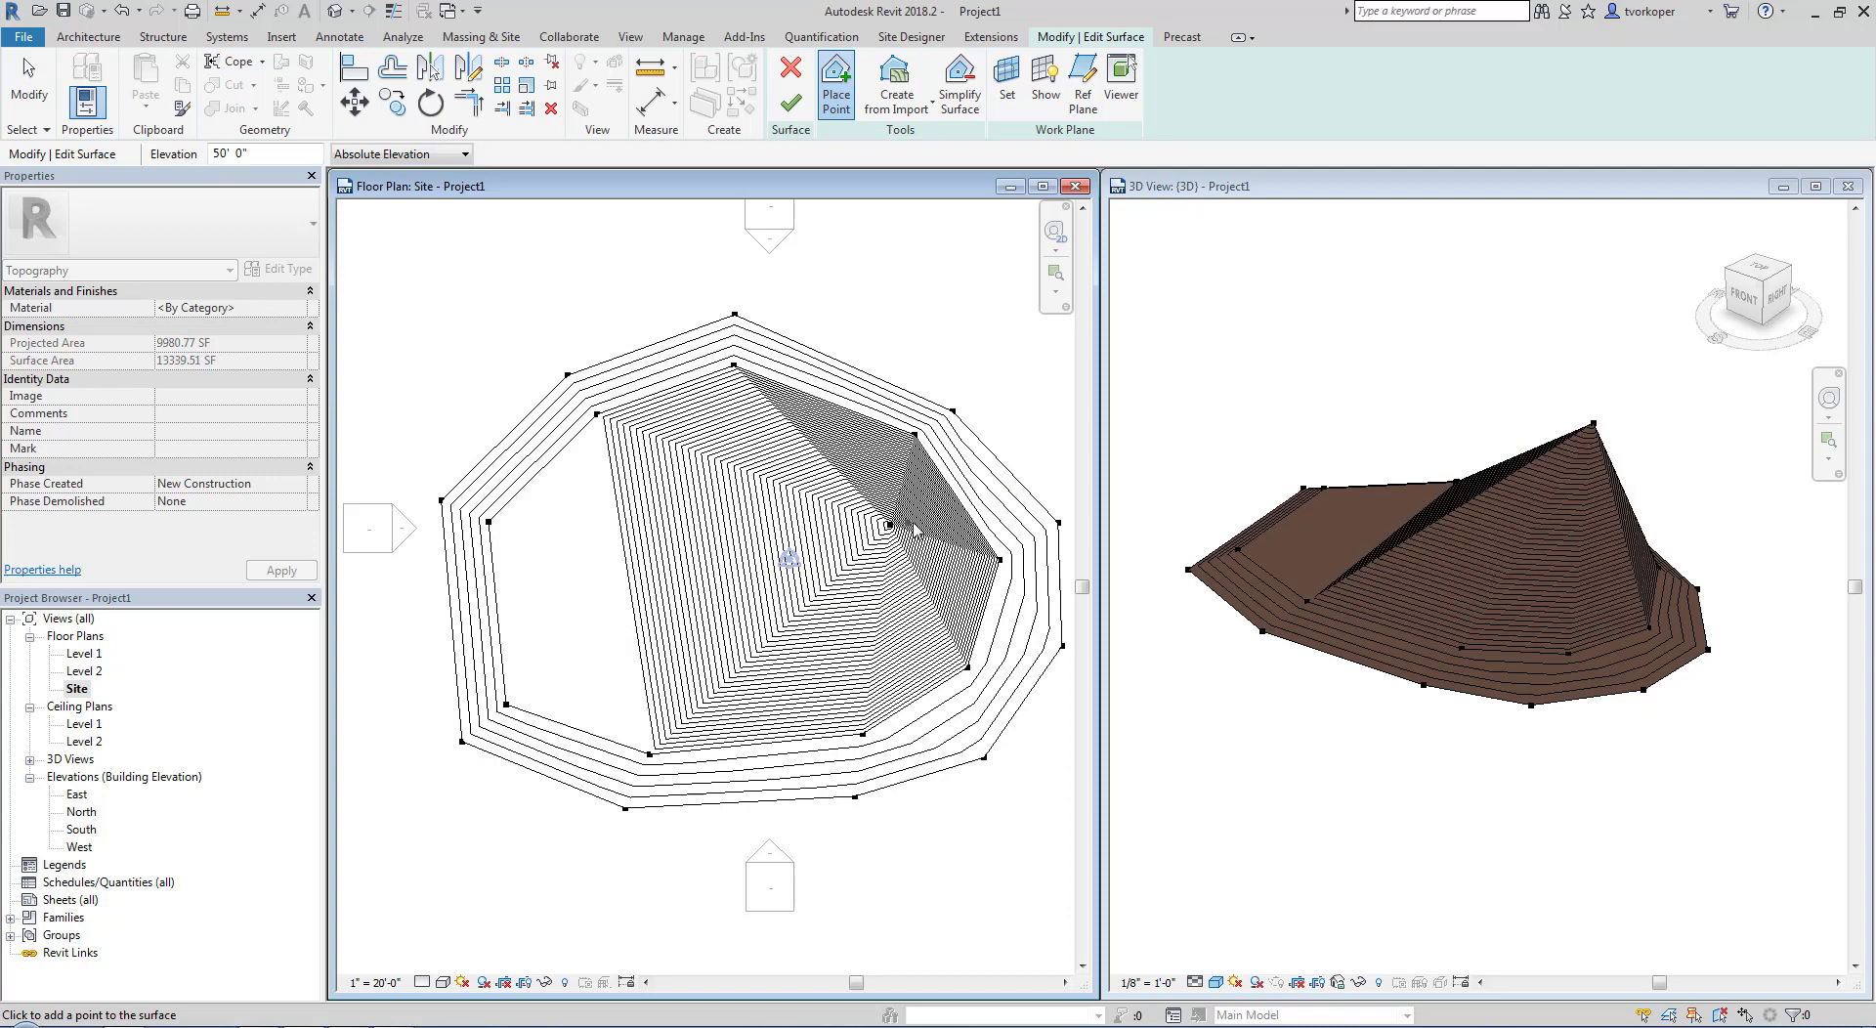
pyautogui.click(927, 527)
pyautogui.click(920, 584)
pyautogui.click(870, 586)
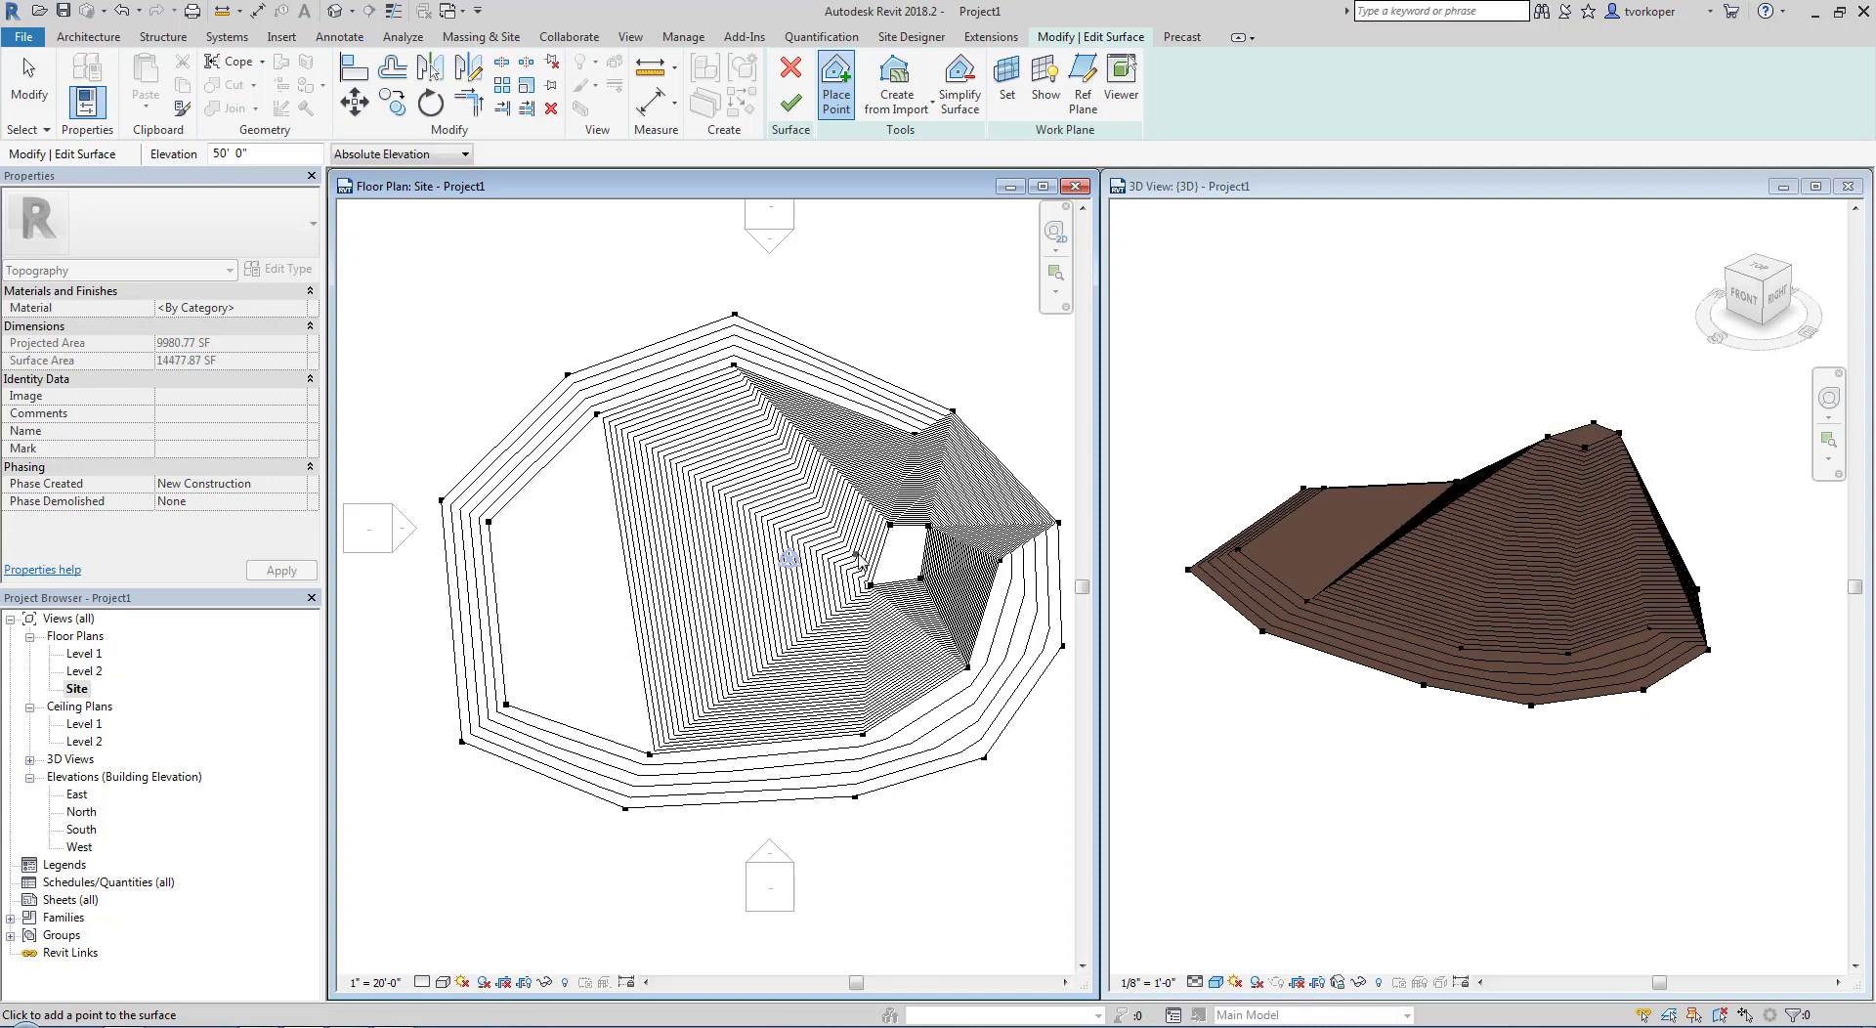
pyautogui.click(858, 550)
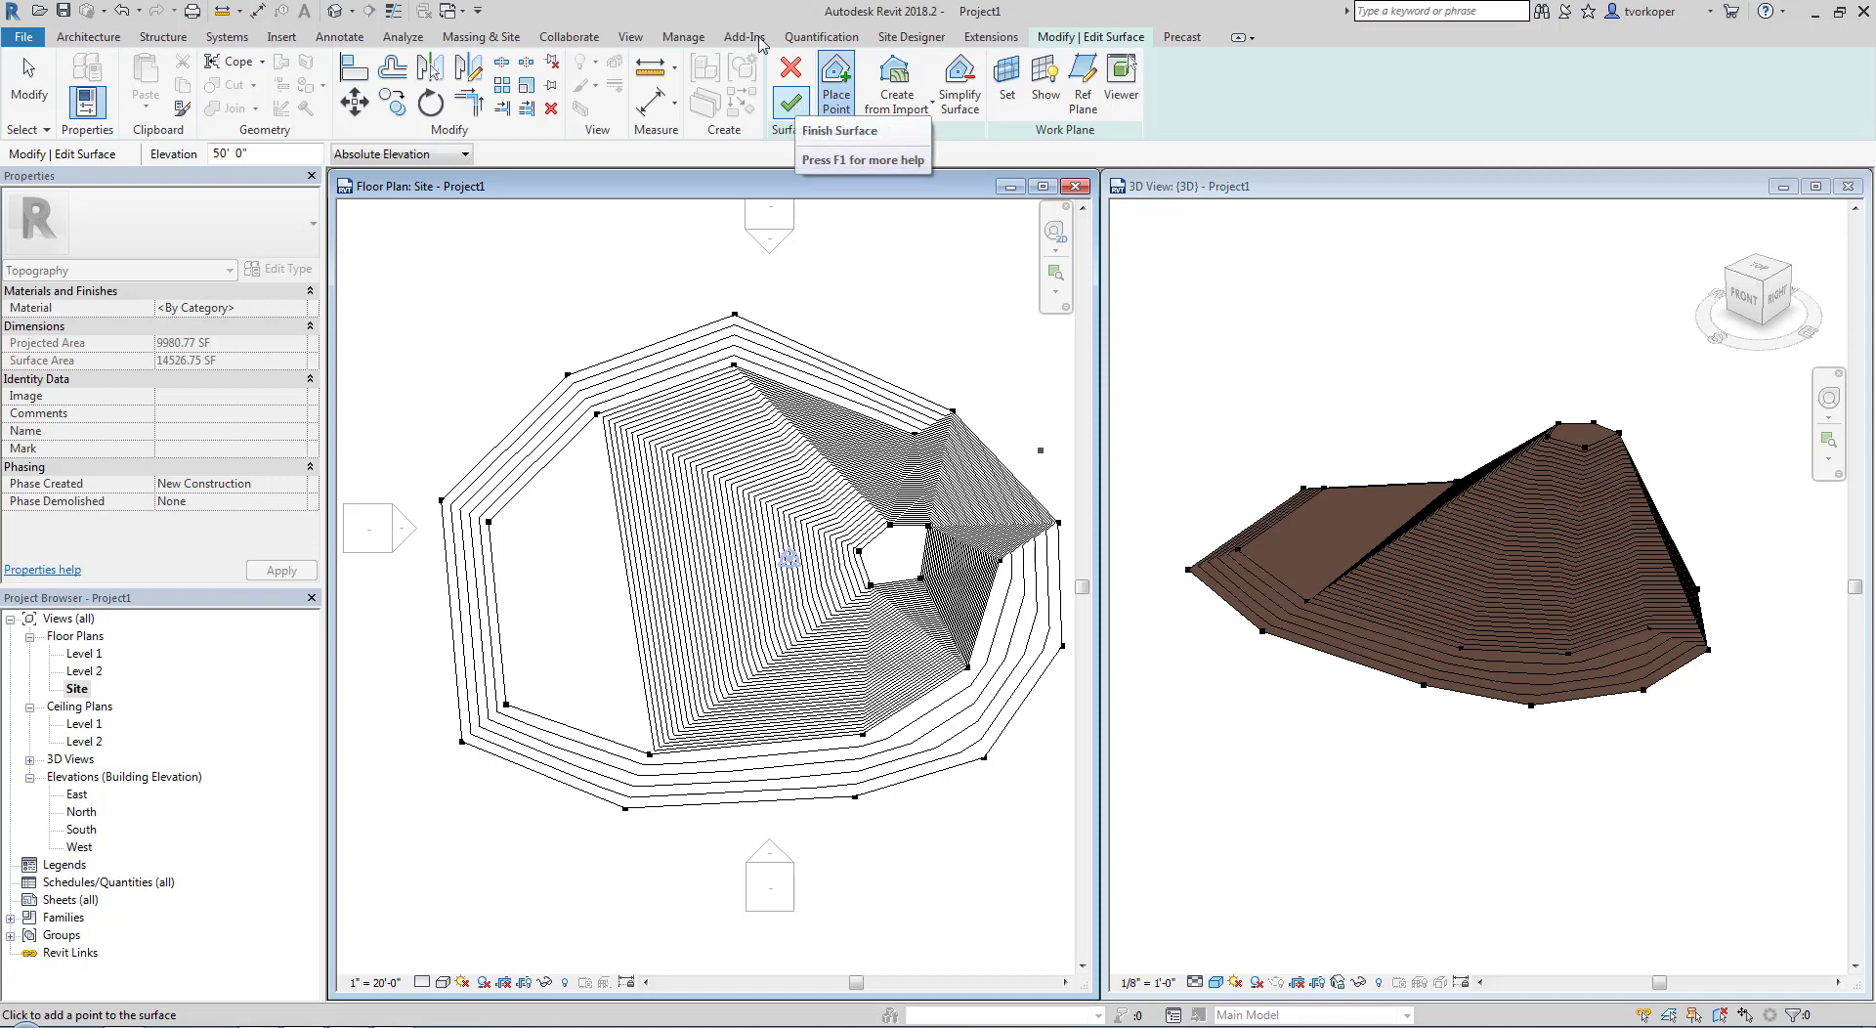
pyautogui.click(790, 101)
# Step: Examine the steep peak and its contour lines from several angles in the 3D view and beside it in the Site plan
pyautogui.keyDown('shift'); pyautogui.moveTo(1345, 339); pyautogui.dragTo(1631, 448, button='middle'); pyautogui.keyUp('shift')
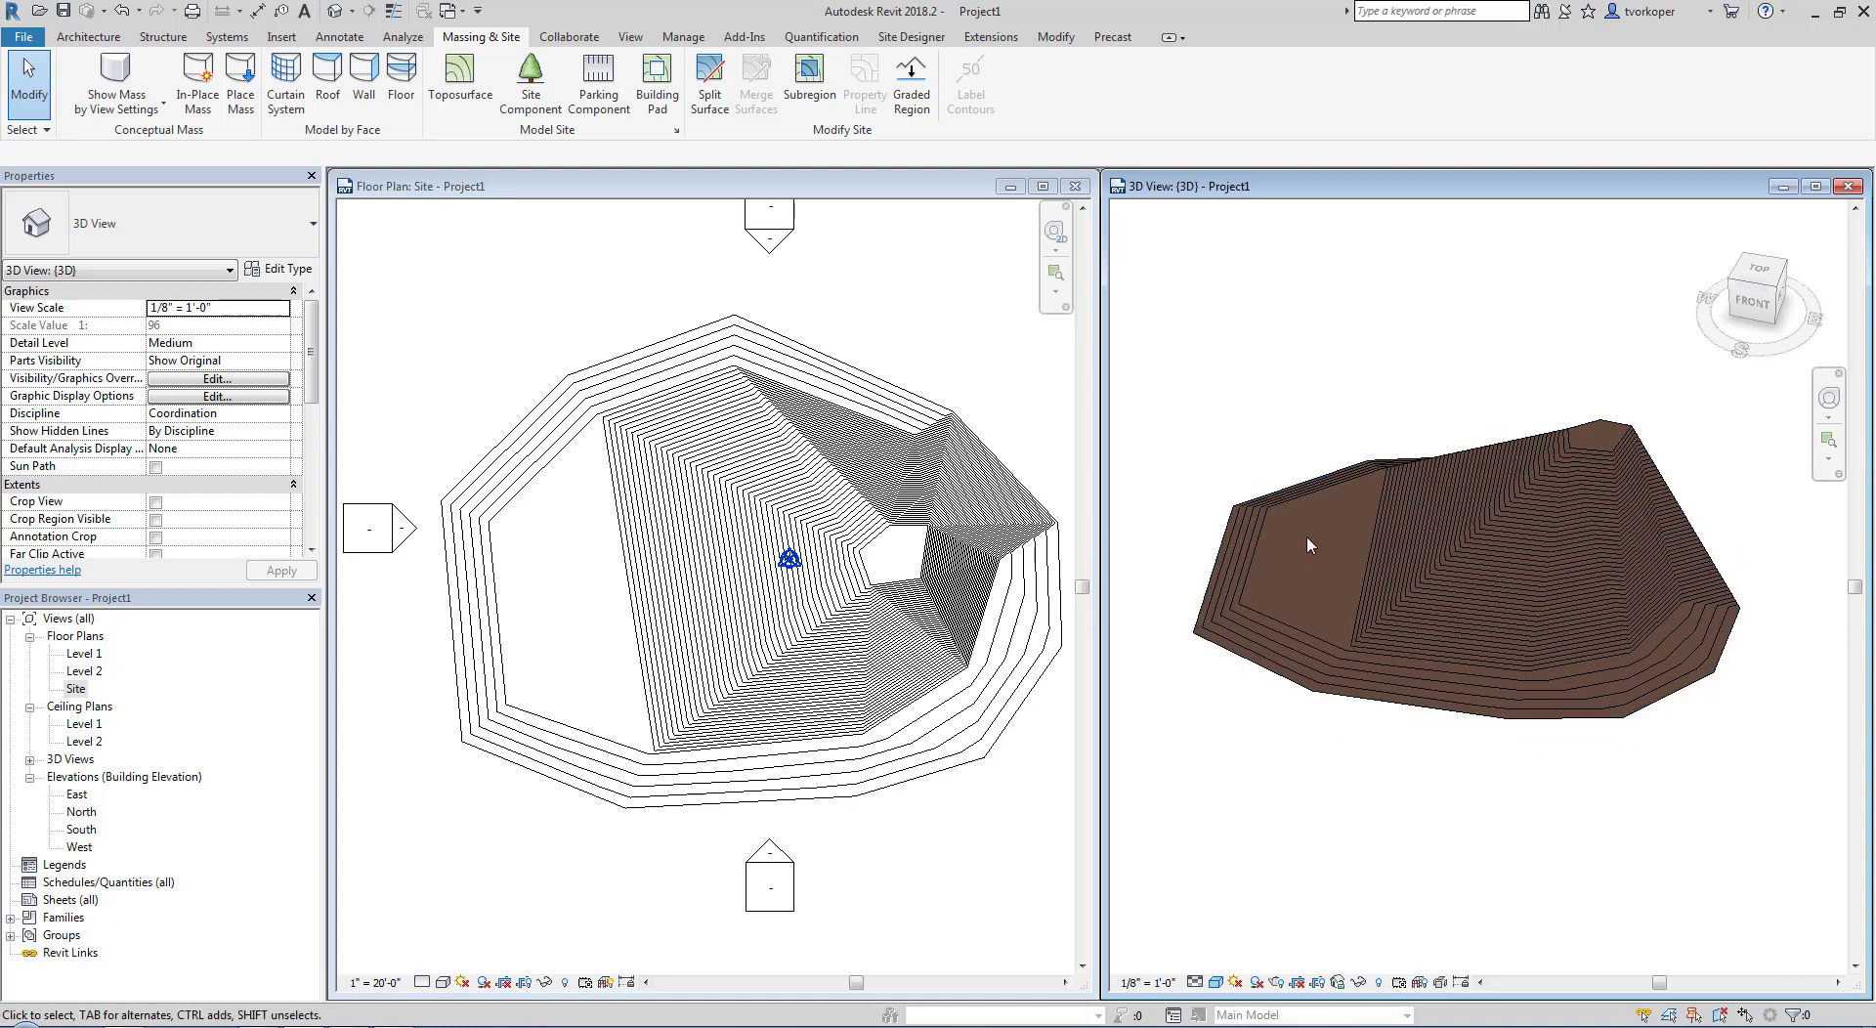
pyautogui.click(919, 298)
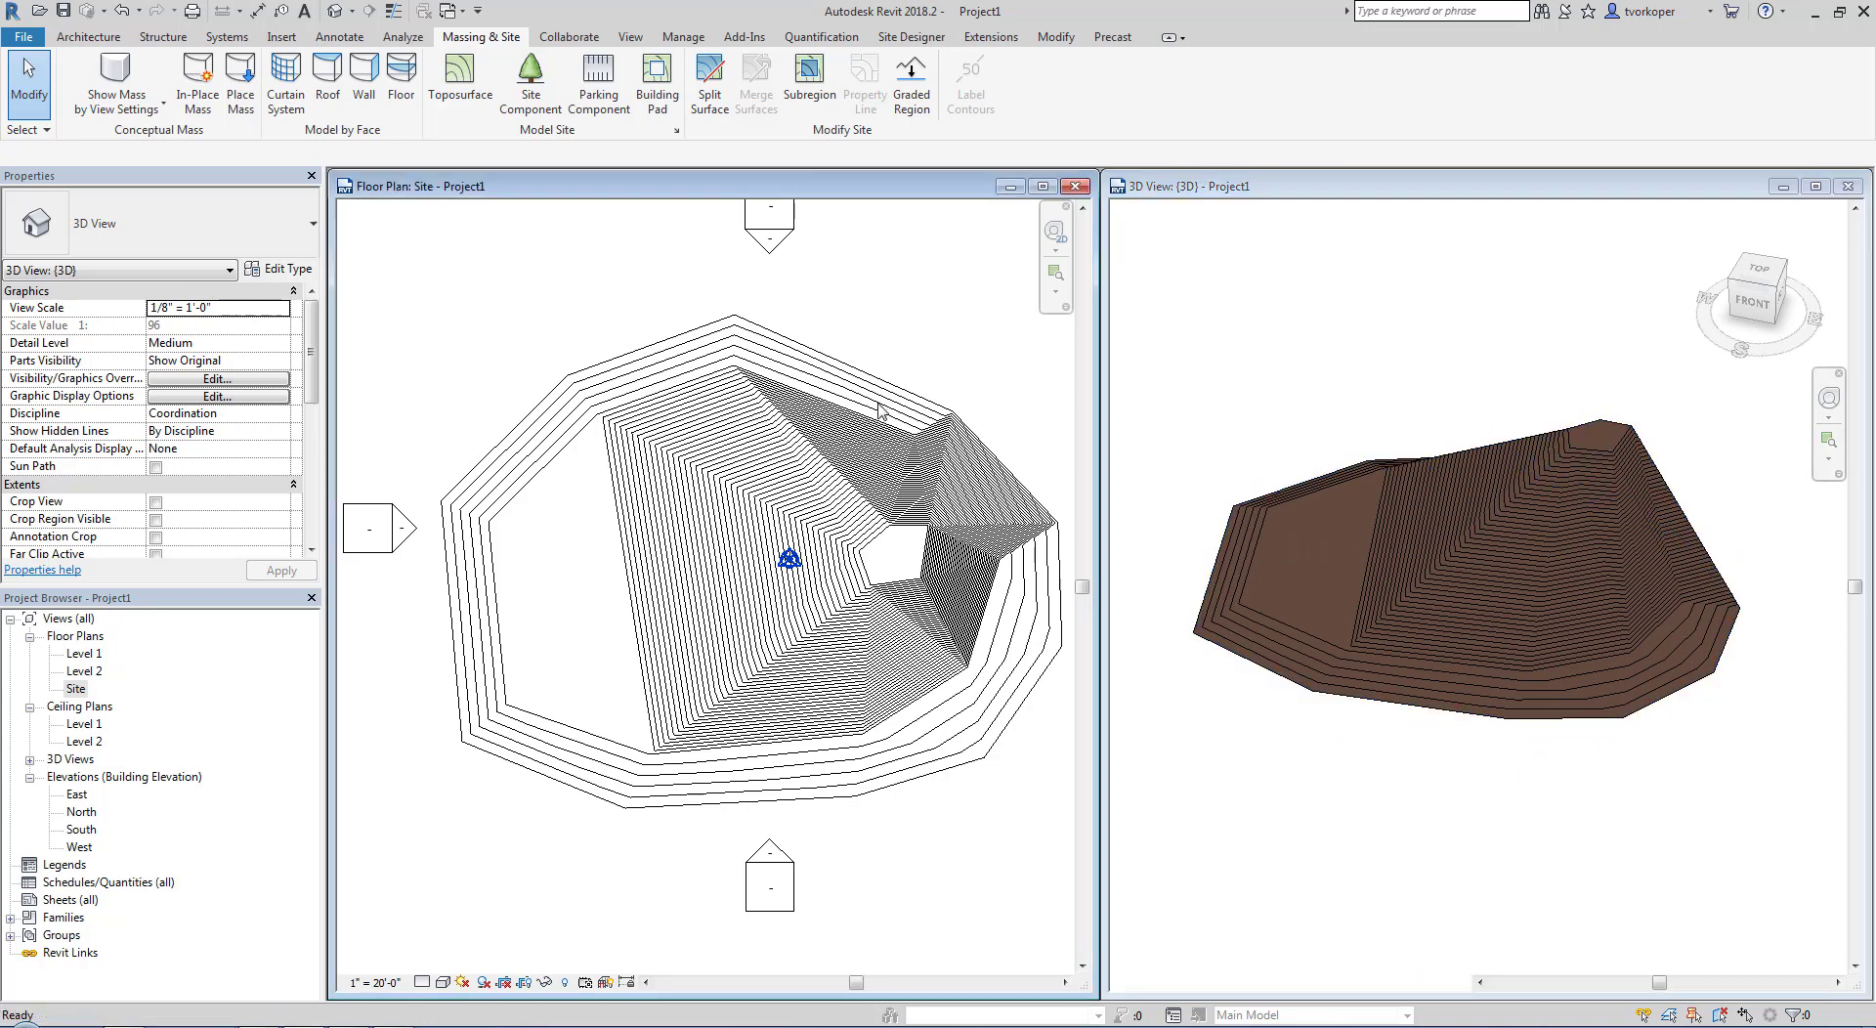
pyautogui.moveTo(879, 410); pyautogui.dragTo(718, 362, button='middle')
pyautogui.click(1363, 379)
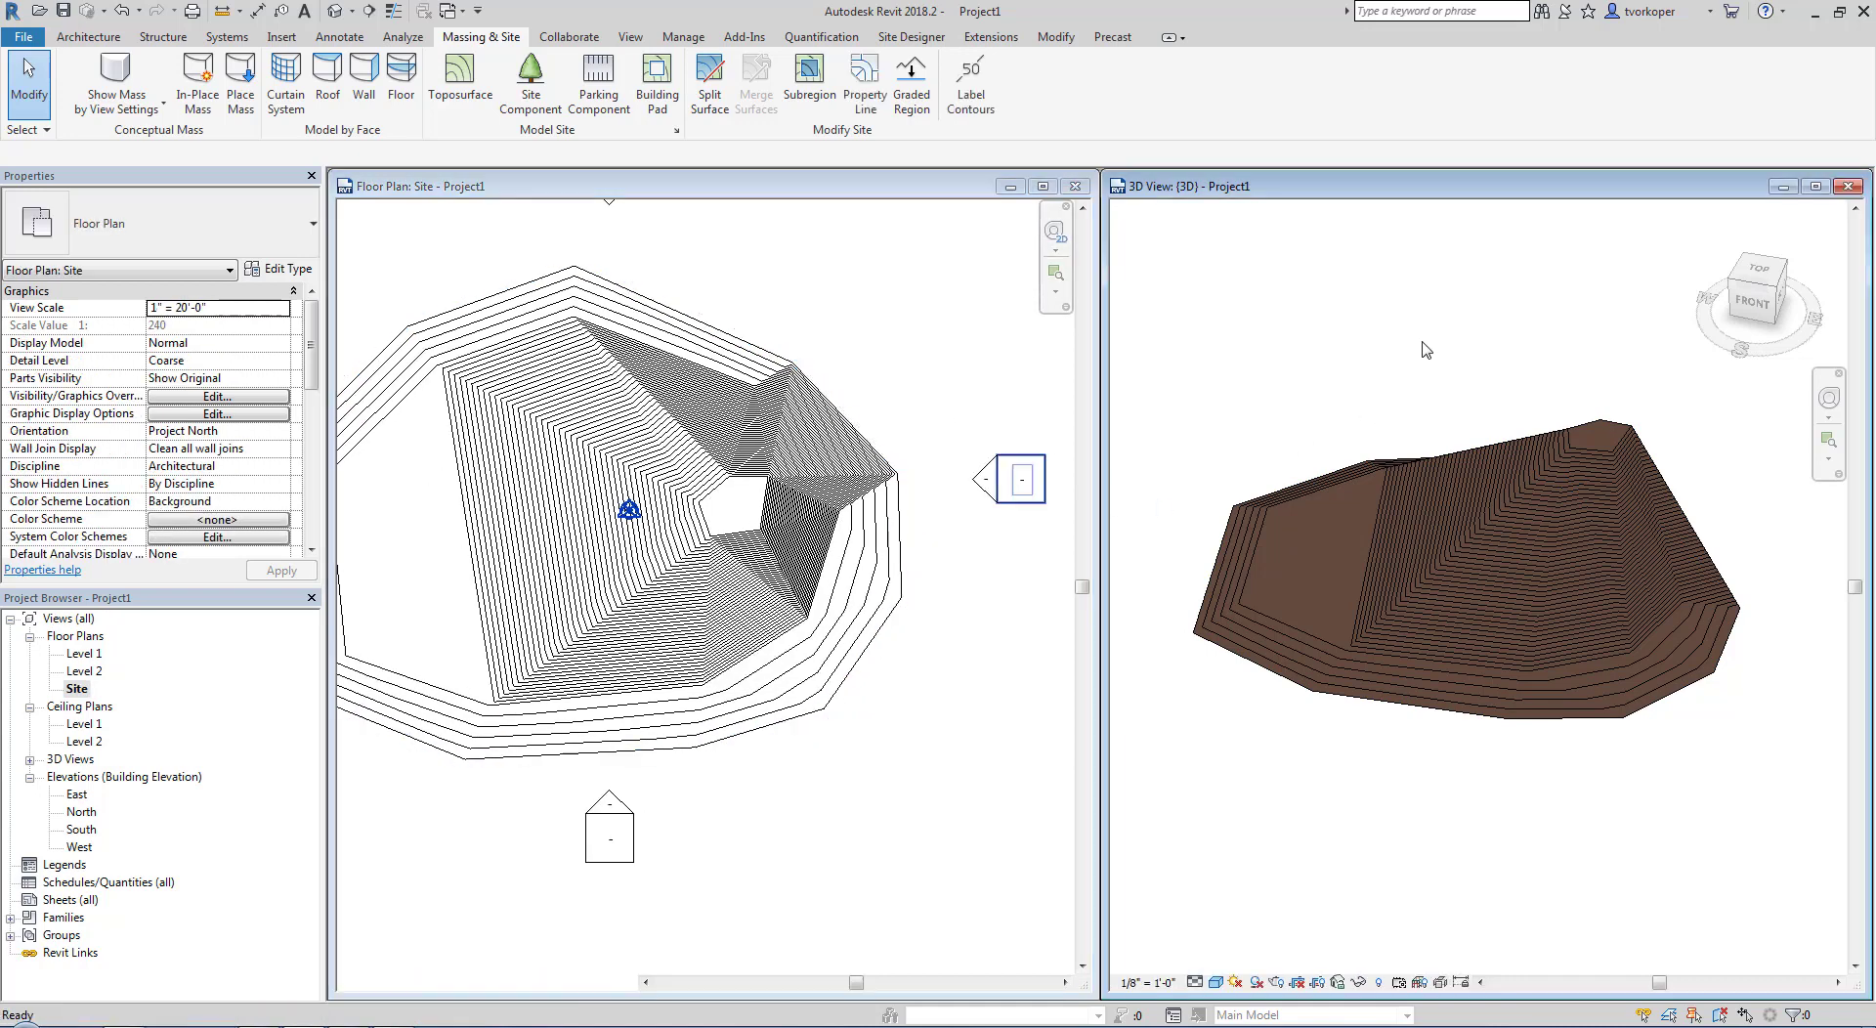
pyautogui.keyDown('shift'); pyautogui.moveTo(1424, 349); pyautogui.dragTo(1376, 376, button='middle'); pyautogui.keyUp('shift')
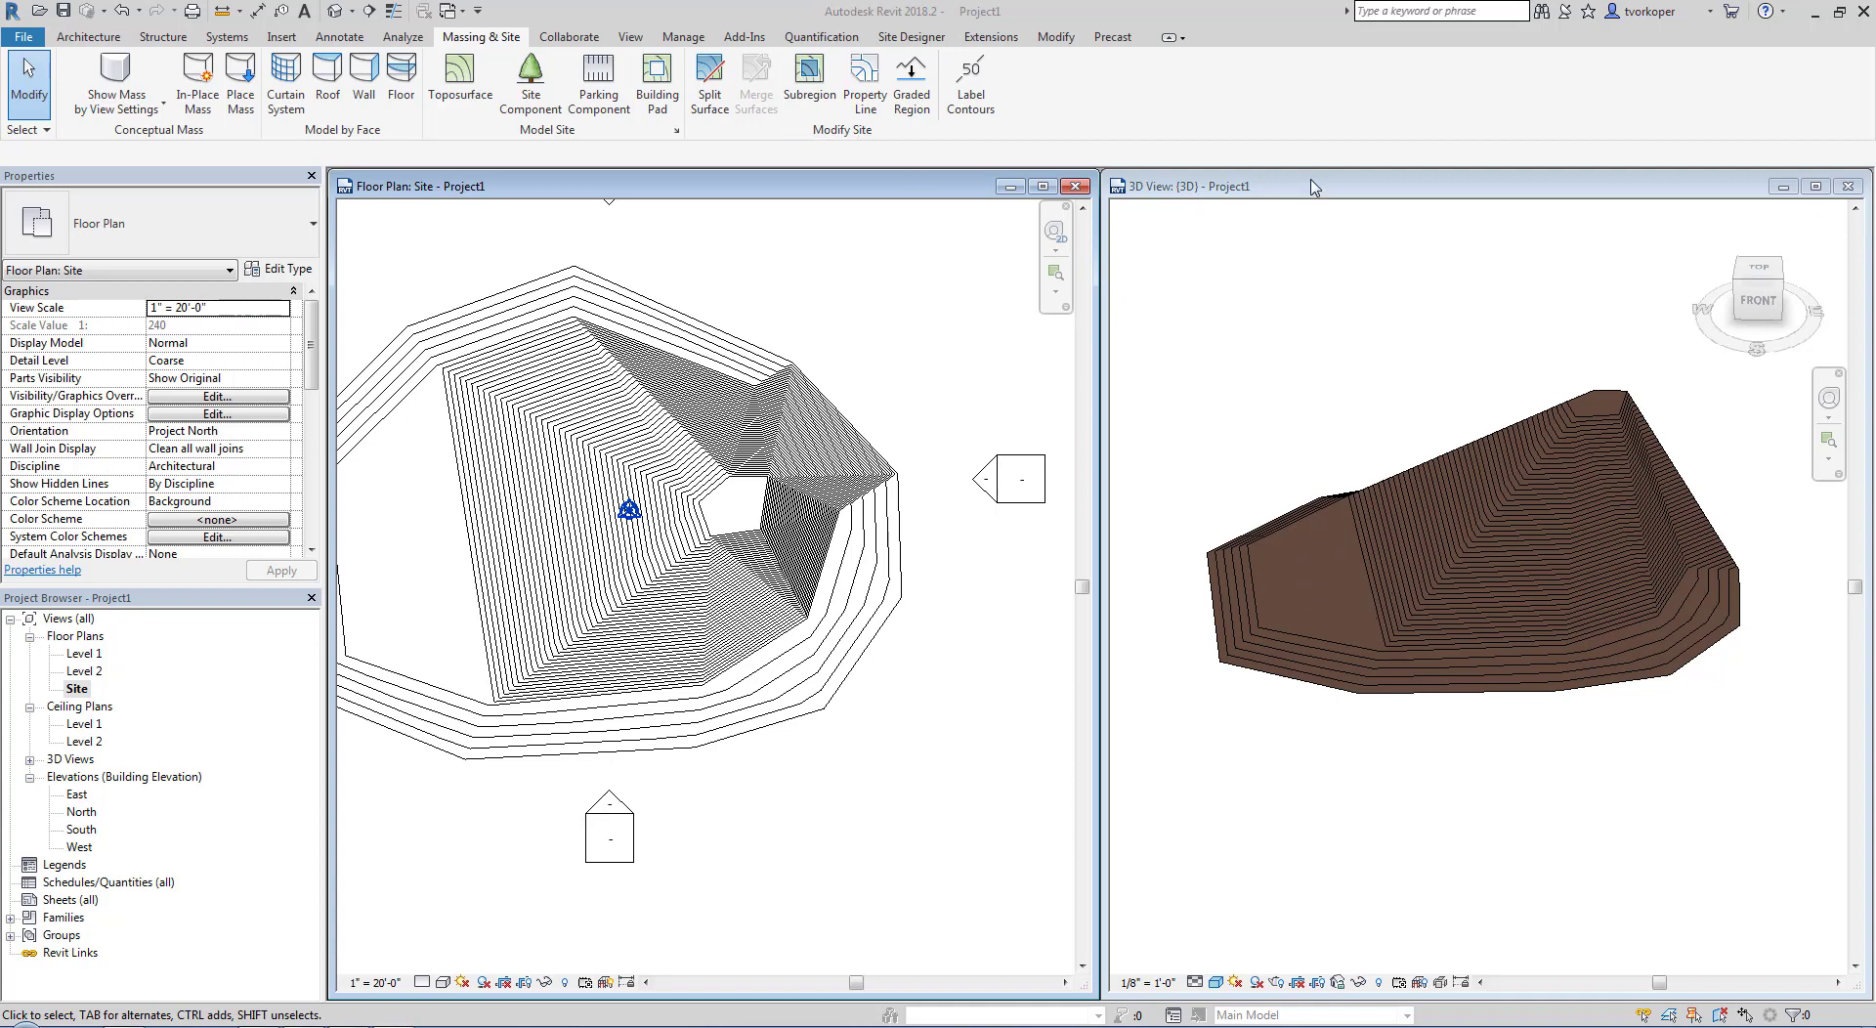
pyautogui.click(1335, 344)
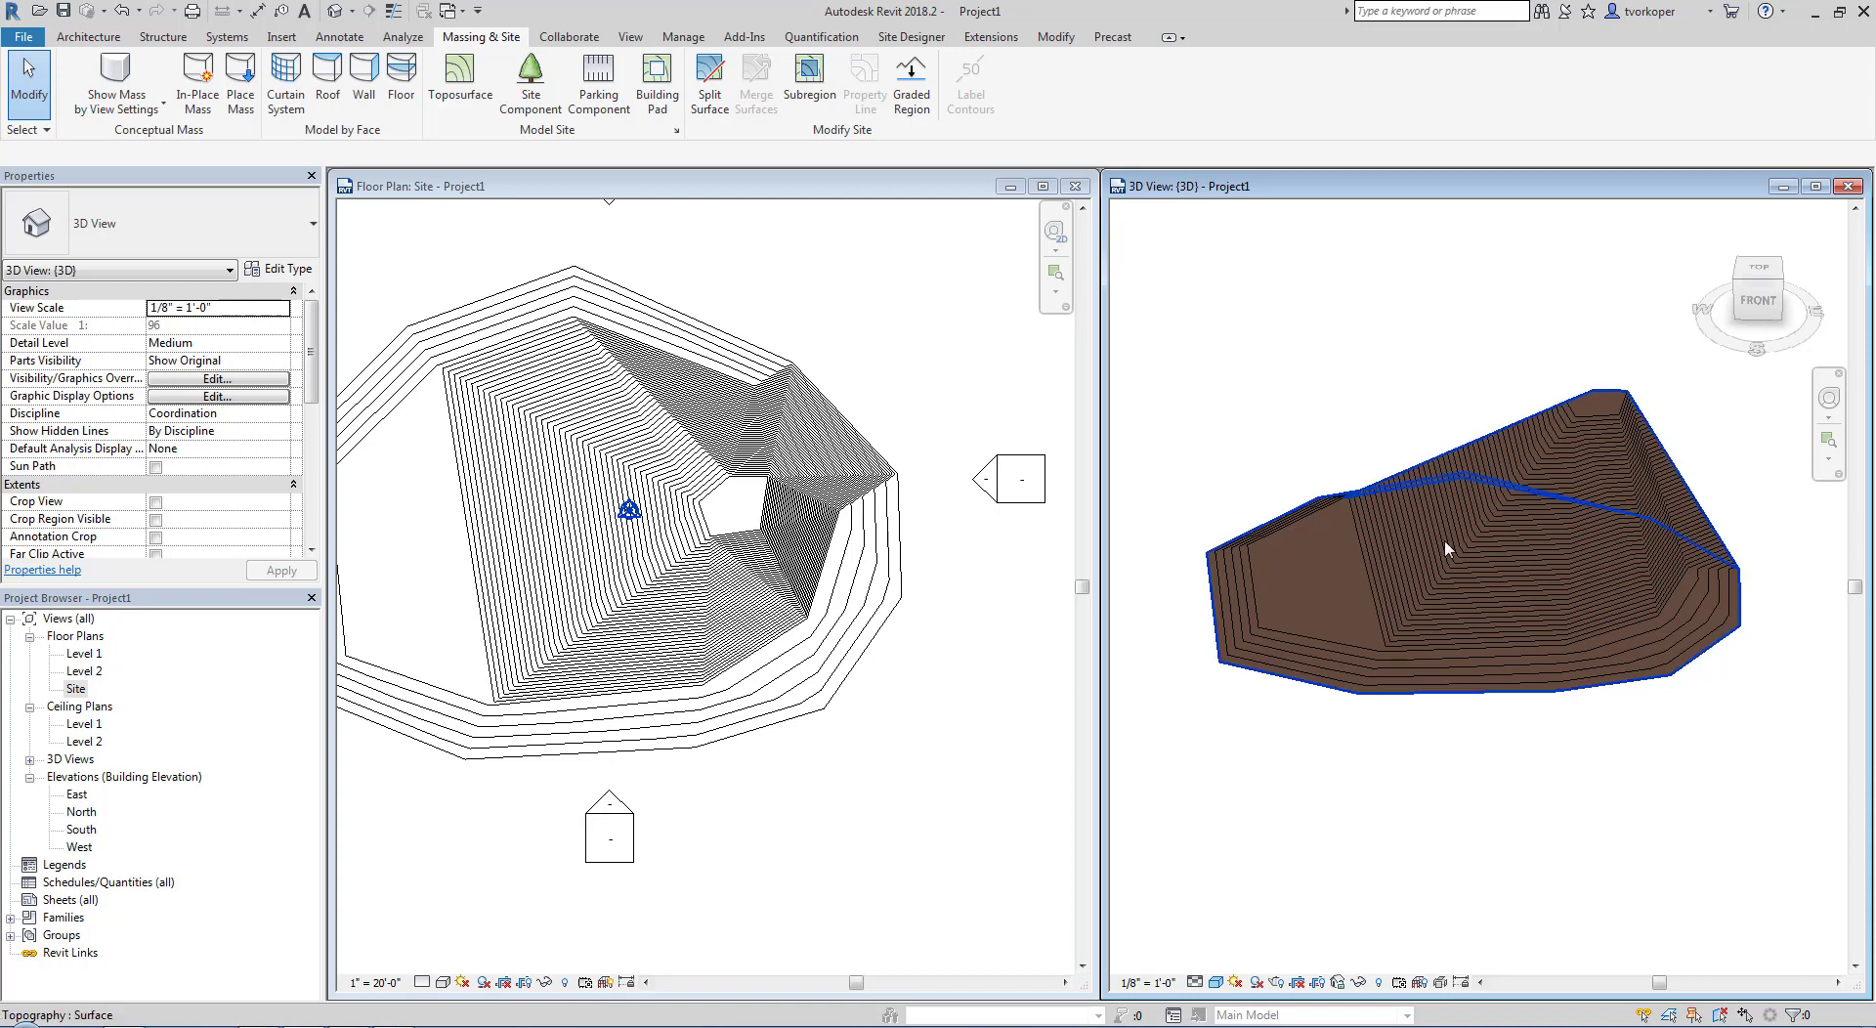
pyautogui.click(1407, 507)
pyautogui.keyDown('shift'); pyautogui.moveTo(1332, 402); pyautogui.dragTo(1441, 489, button='middle'); pyautogui.keyUp('shift')
pyautogui.scroll(3, 1450, 549)
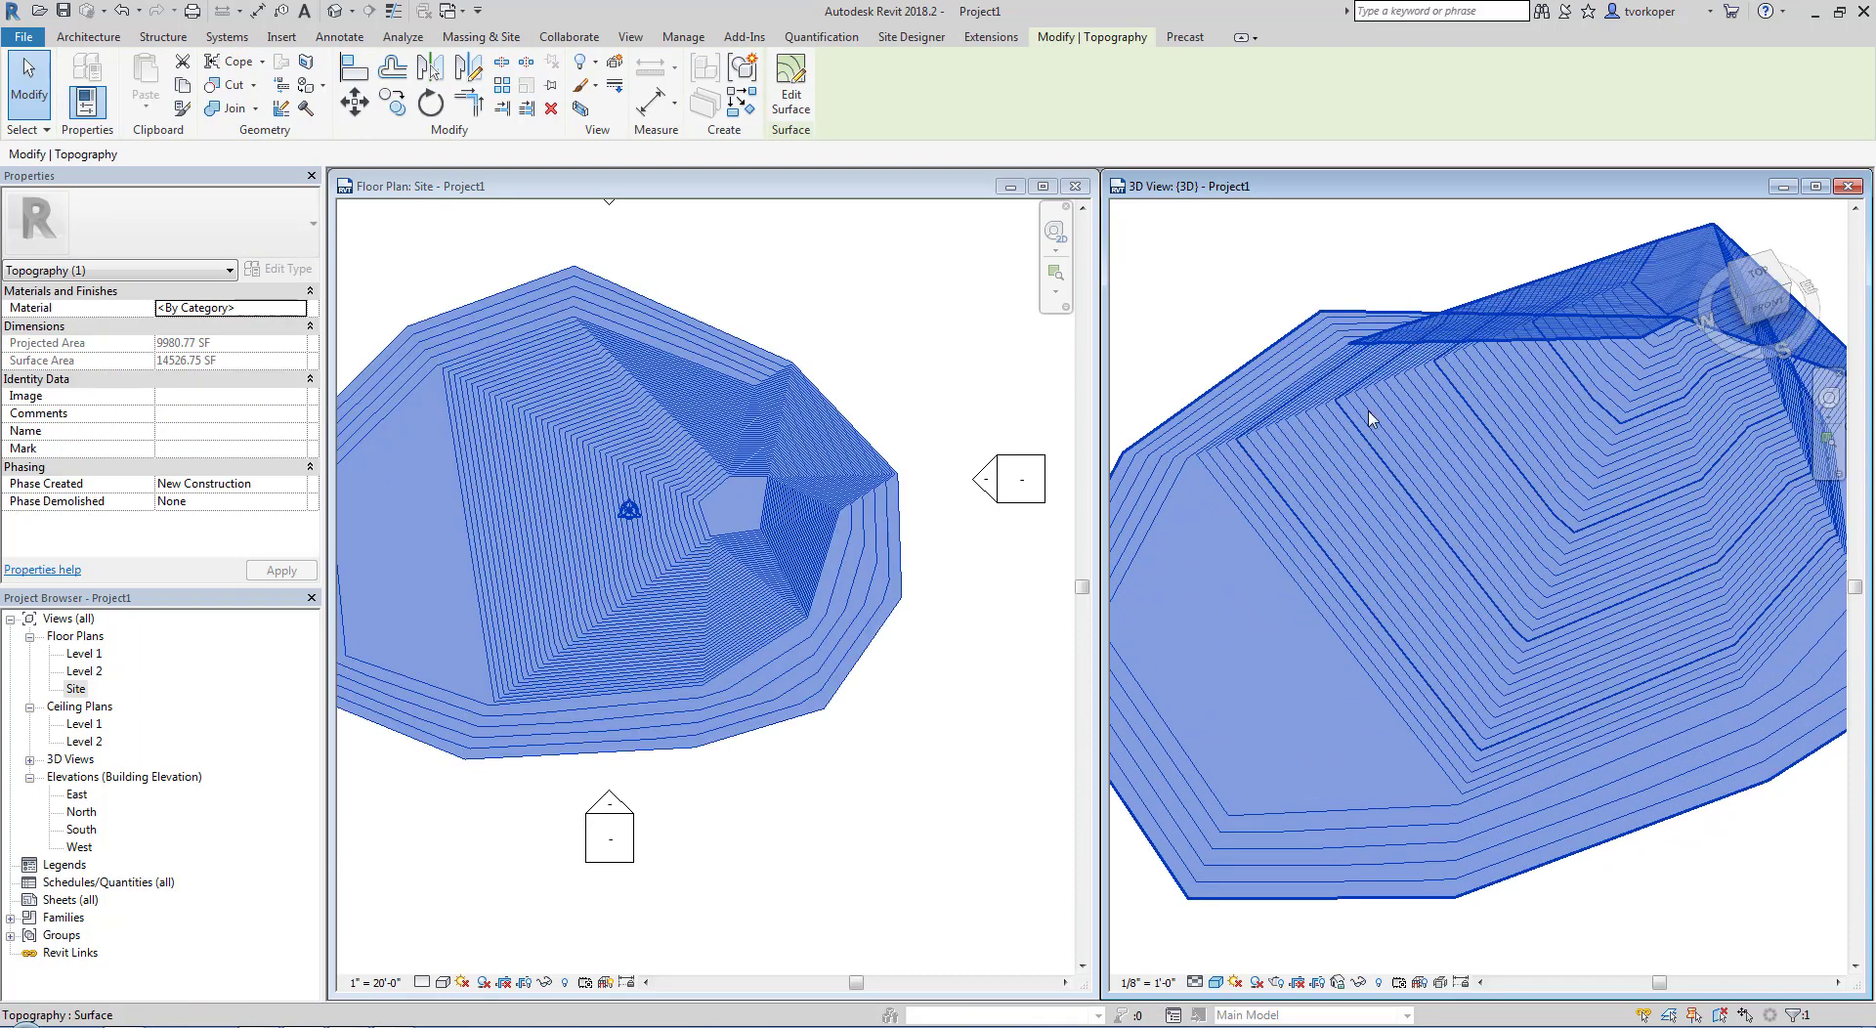
pyautogui.press('Escape')
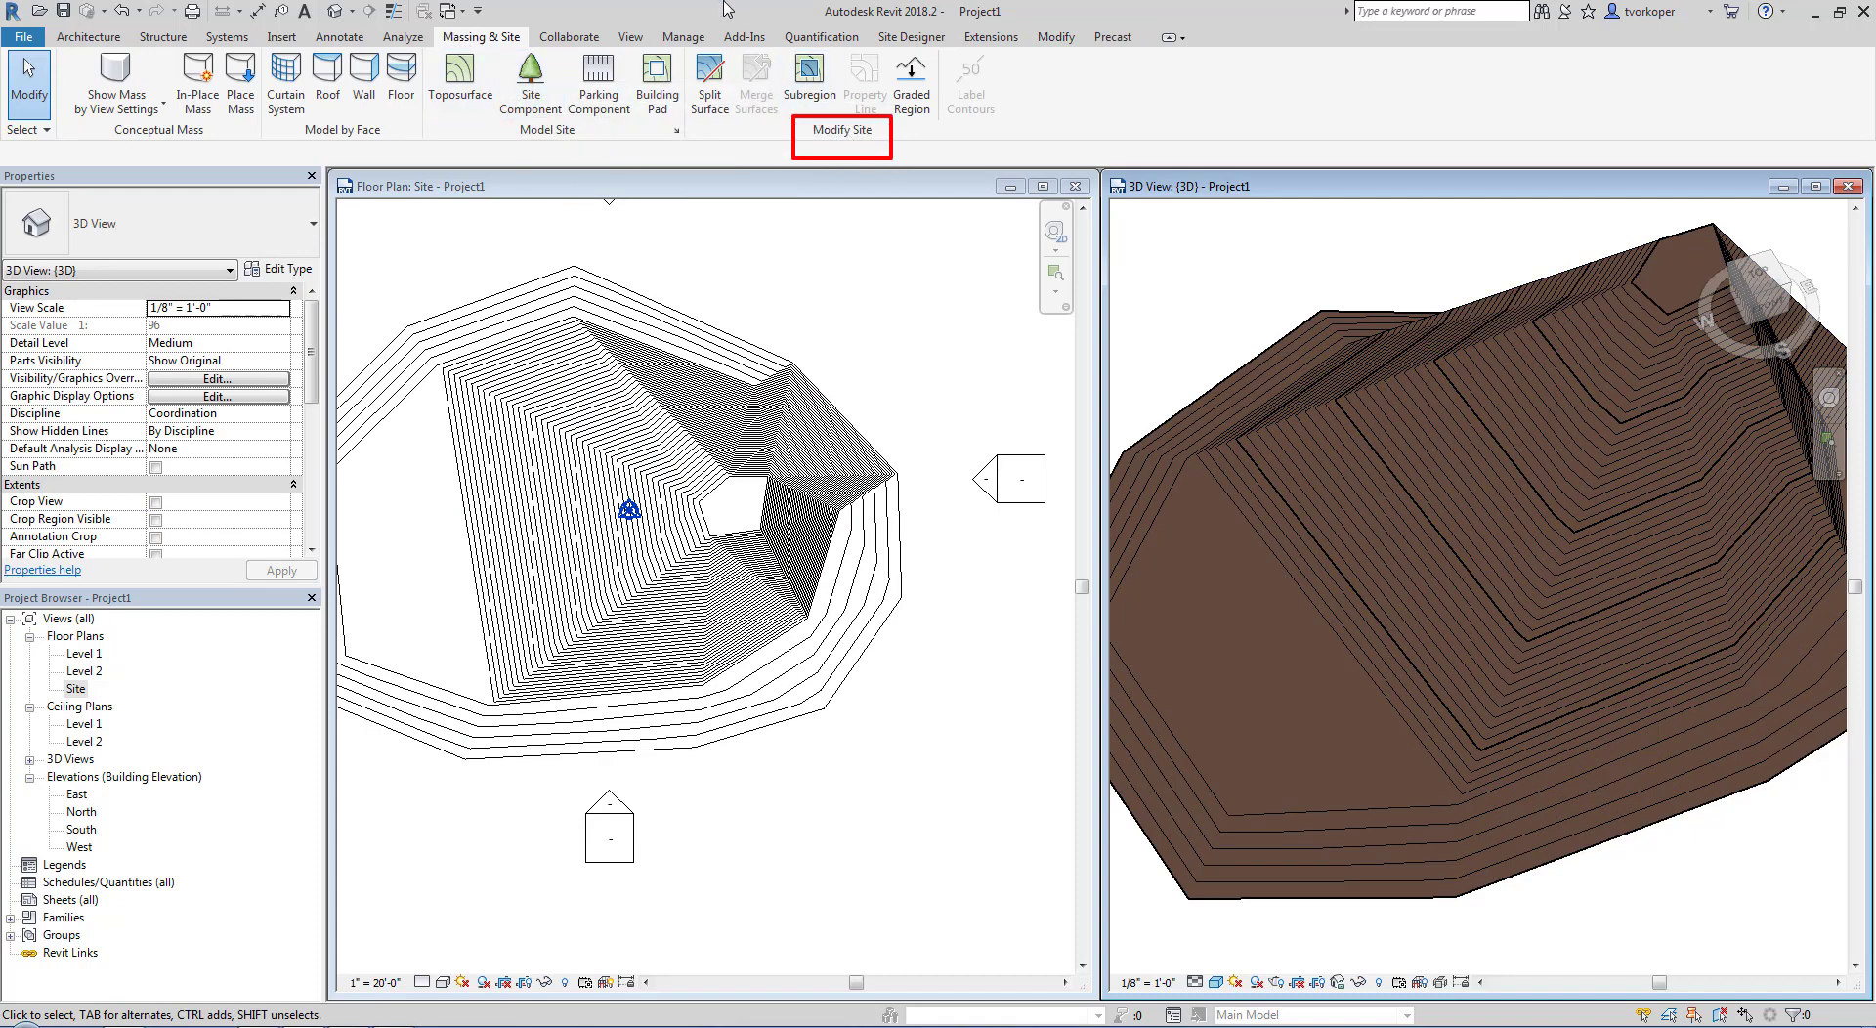
# Step: Start a subregion and sketch a tall rectangular boundary over the flat area west of the peak in the Site plan
pyautogui.click(810, 80)
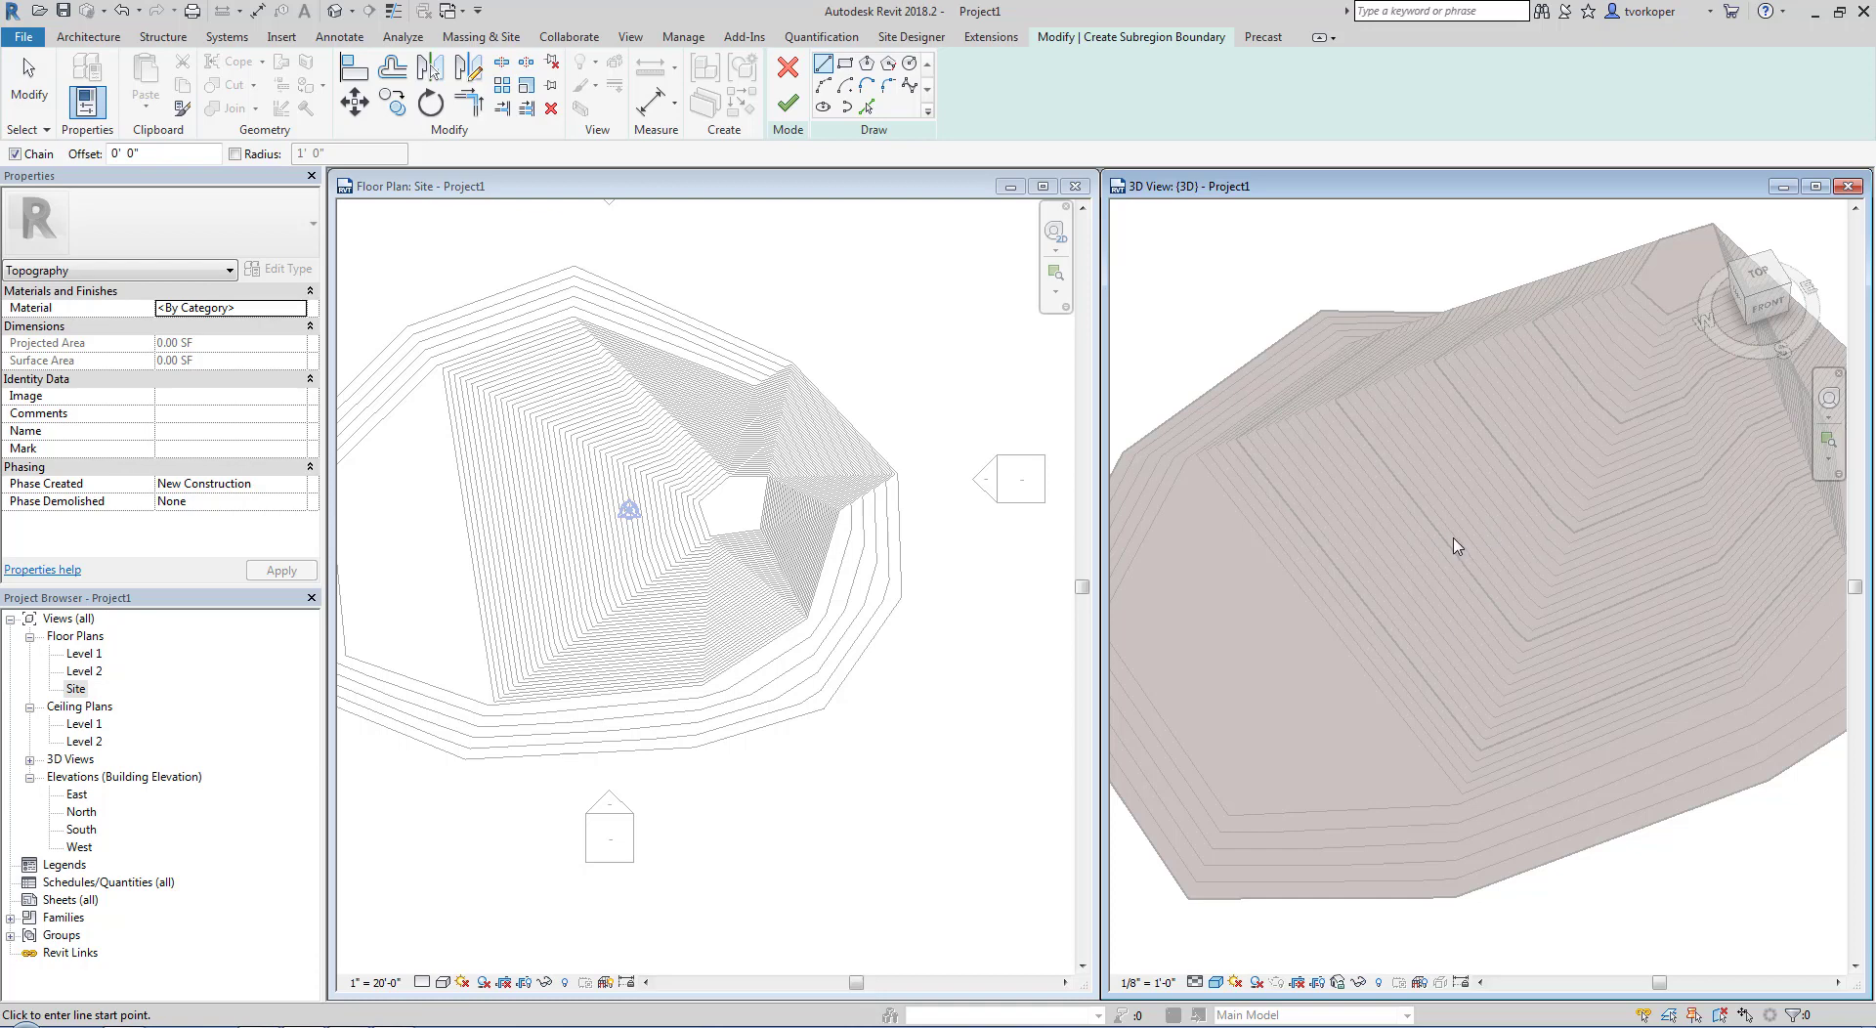
pyautogui.keyDown('shift'); pyautogui.moveTo(1458, 612); pyautogui.dragTo(1491, 628, button='middle'); pyautogui.keyUp('shift')
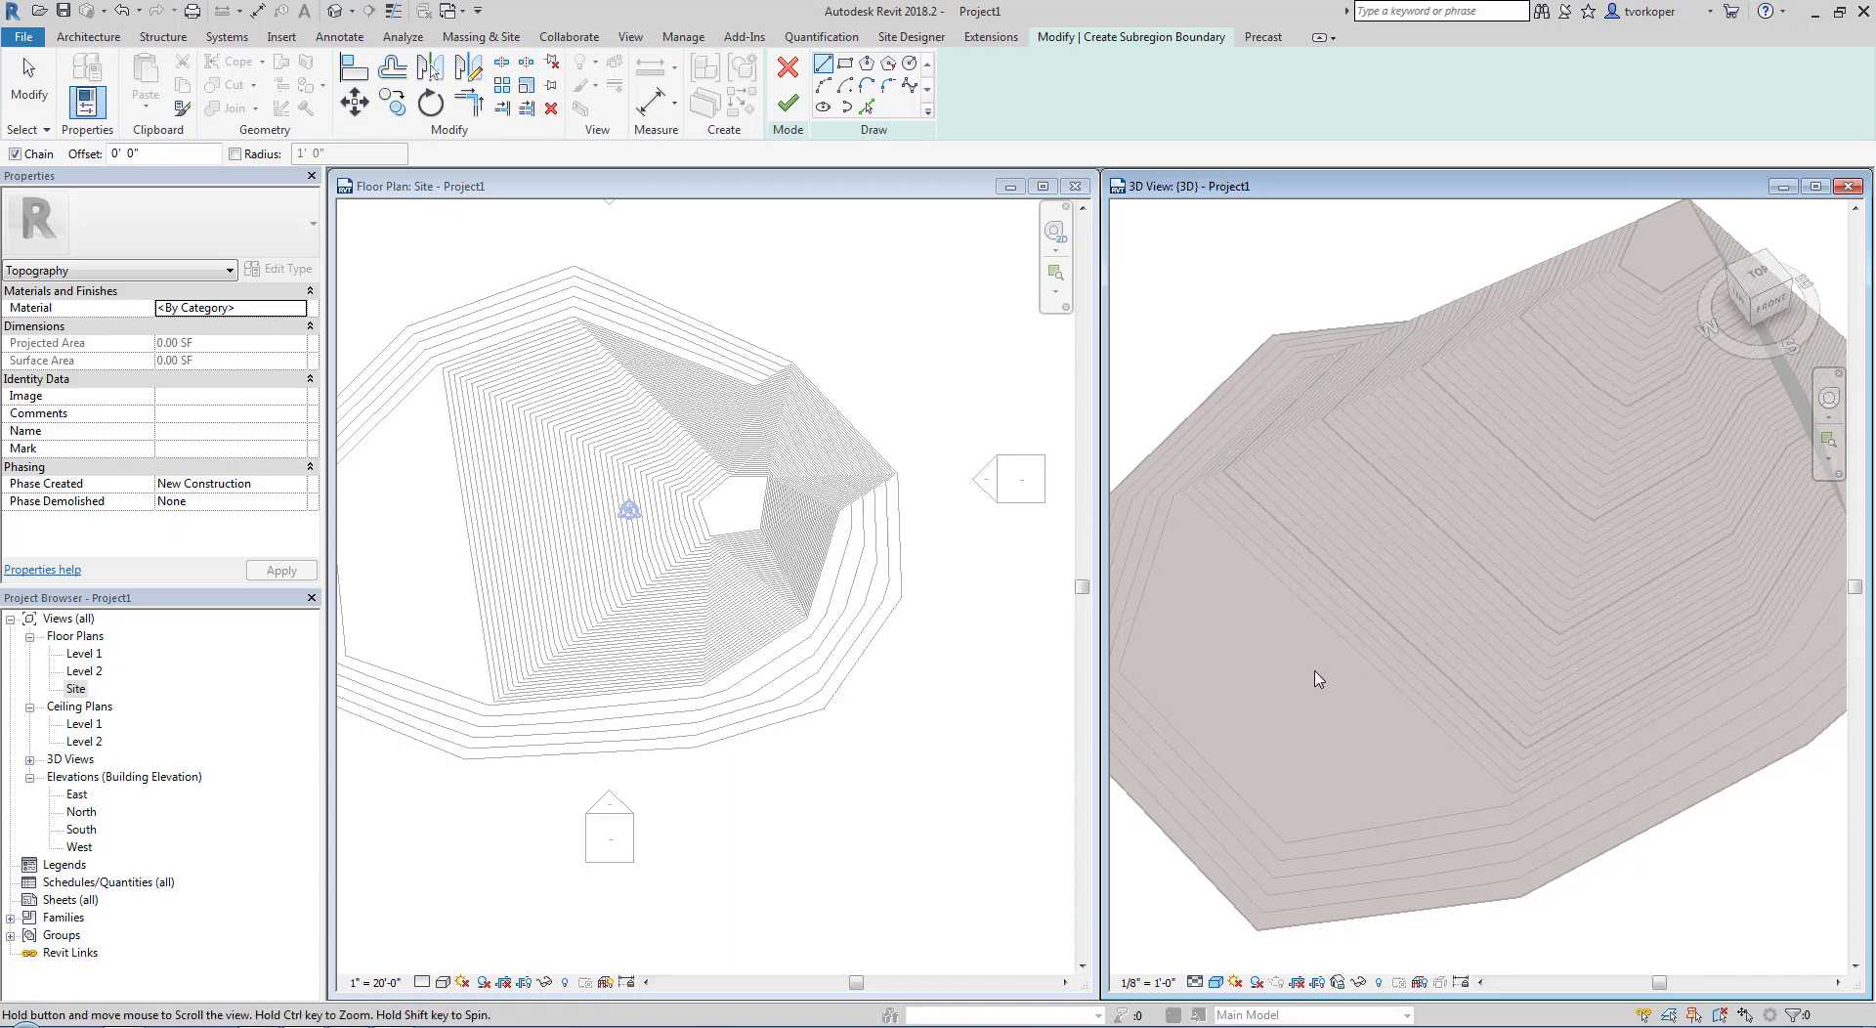
pyautogui.keyDown('shift'); pyautogui.moveTo(1318, 679); pyautogui.dragTo(1358, 719, button='middle'); pyautogui.keyUp('shift')
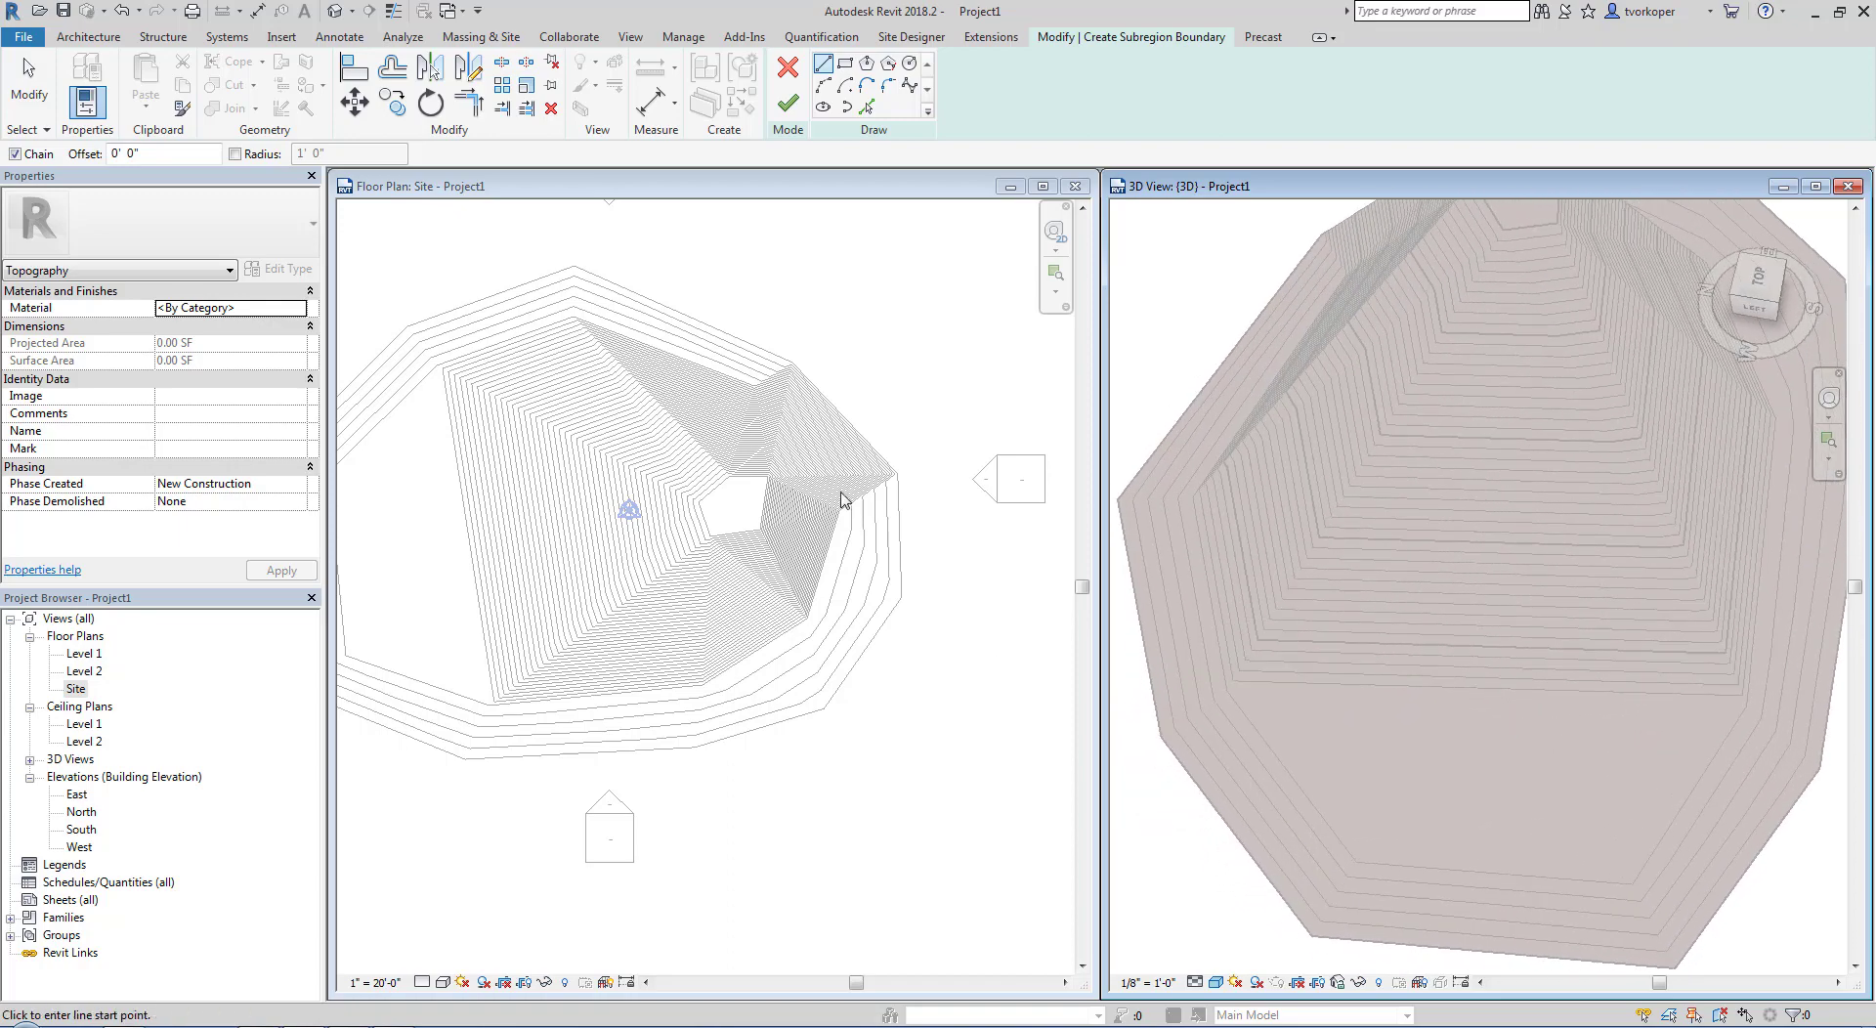
pyautogui.click(882, 199)
pyautogui.moveTo(393, 533); pyautogui.dragTo(611, 592, button='middle')
pyautogui.scroll(1, 599, 578)
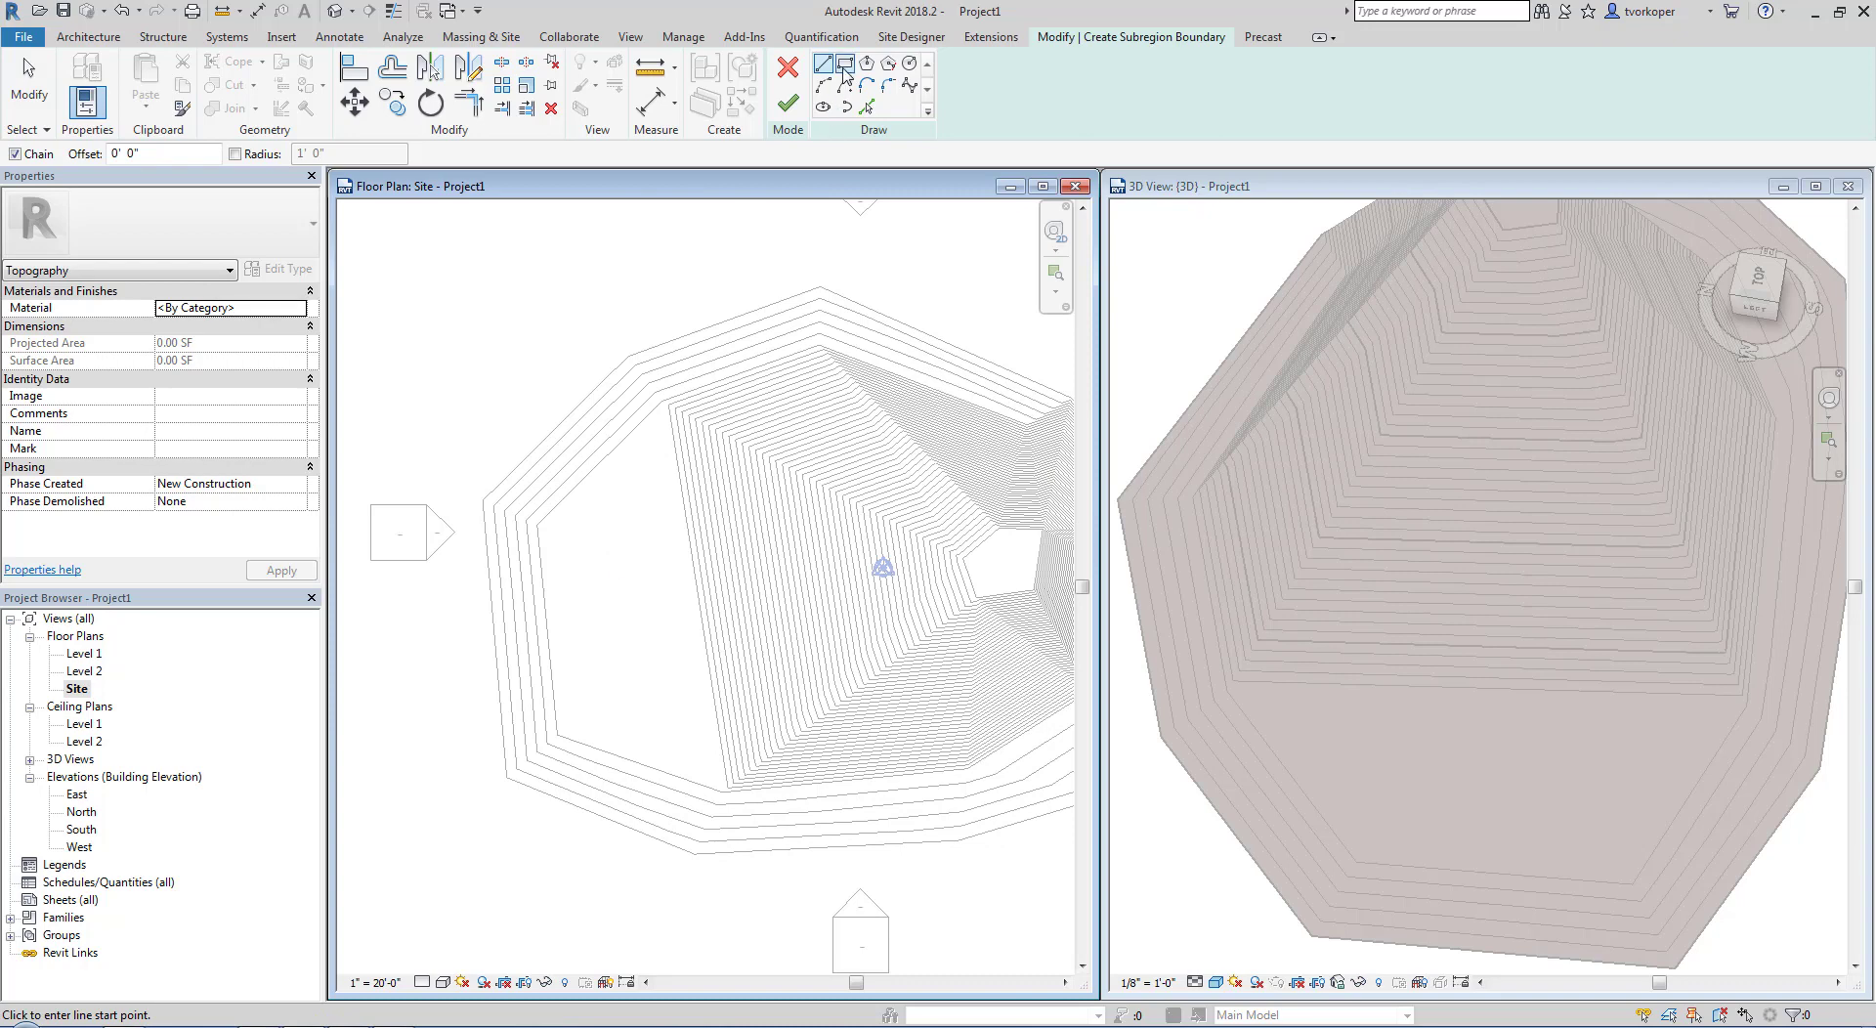
pyautogui.click(845, 63)
pyautogui.click(560, 455)
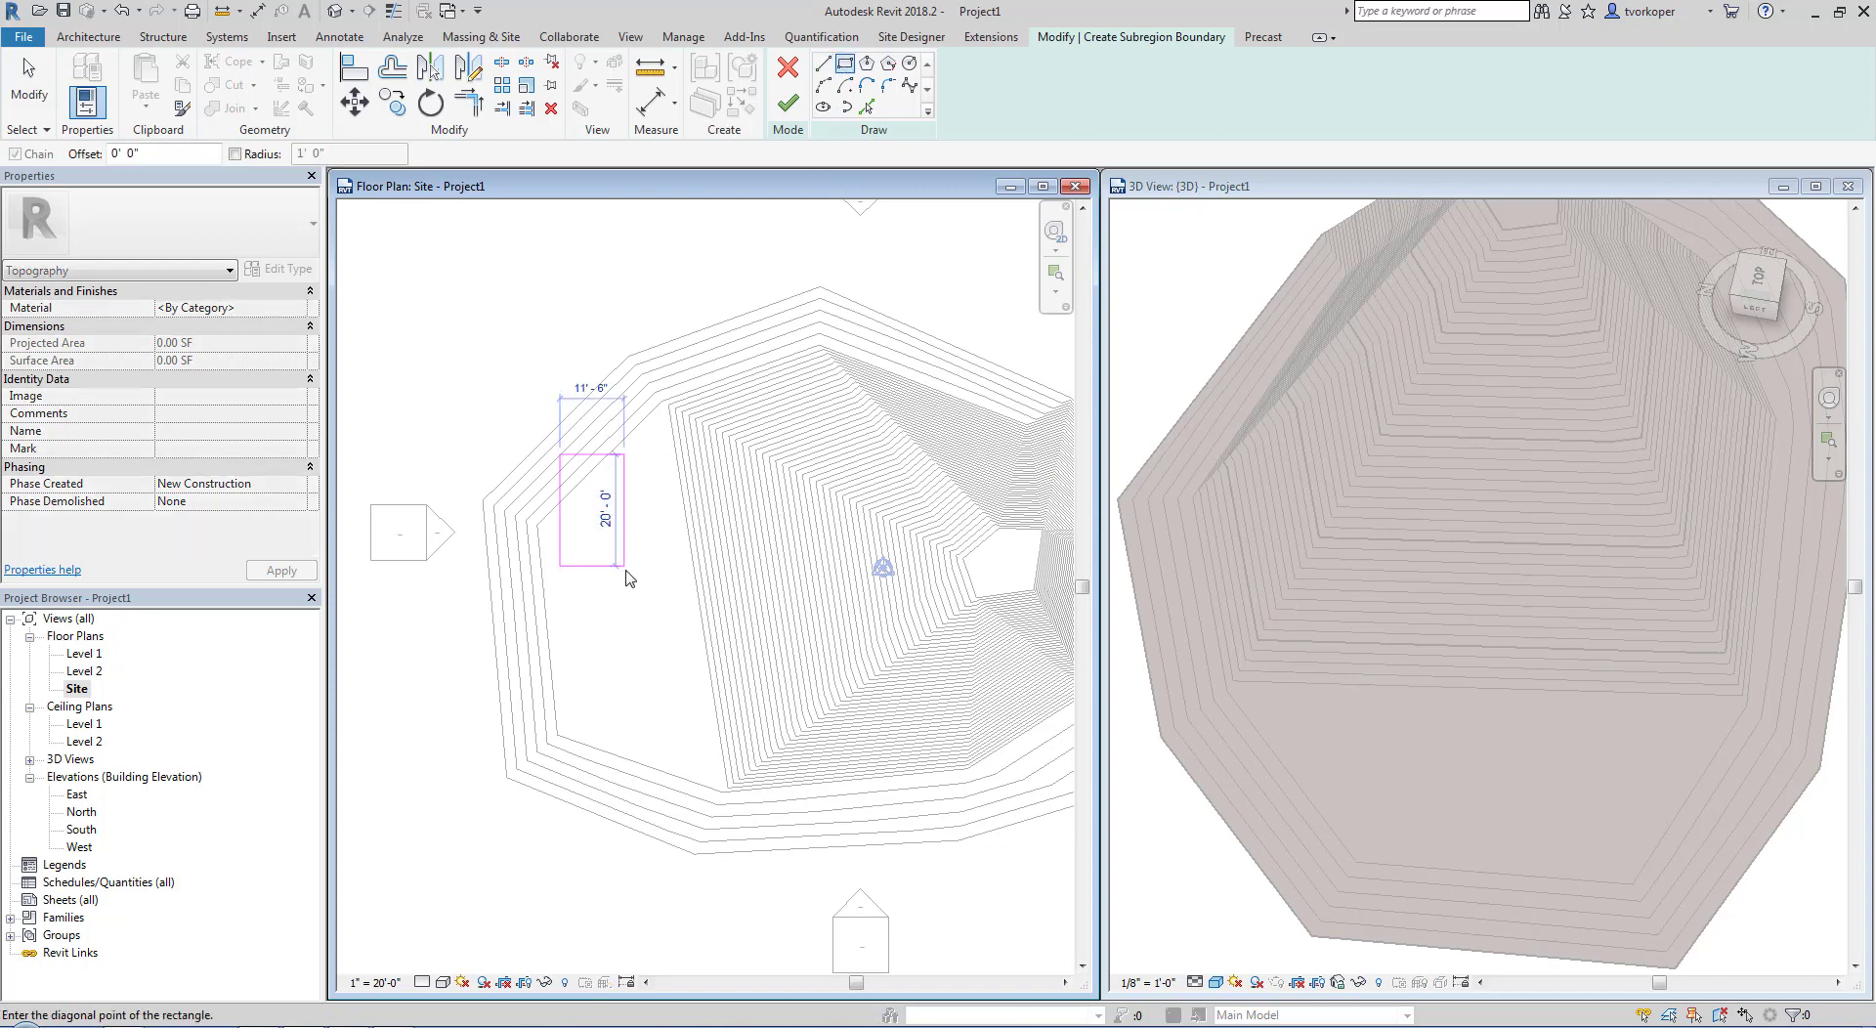
pyautogui.click(702, 753)
pyautogui.press('Escape')
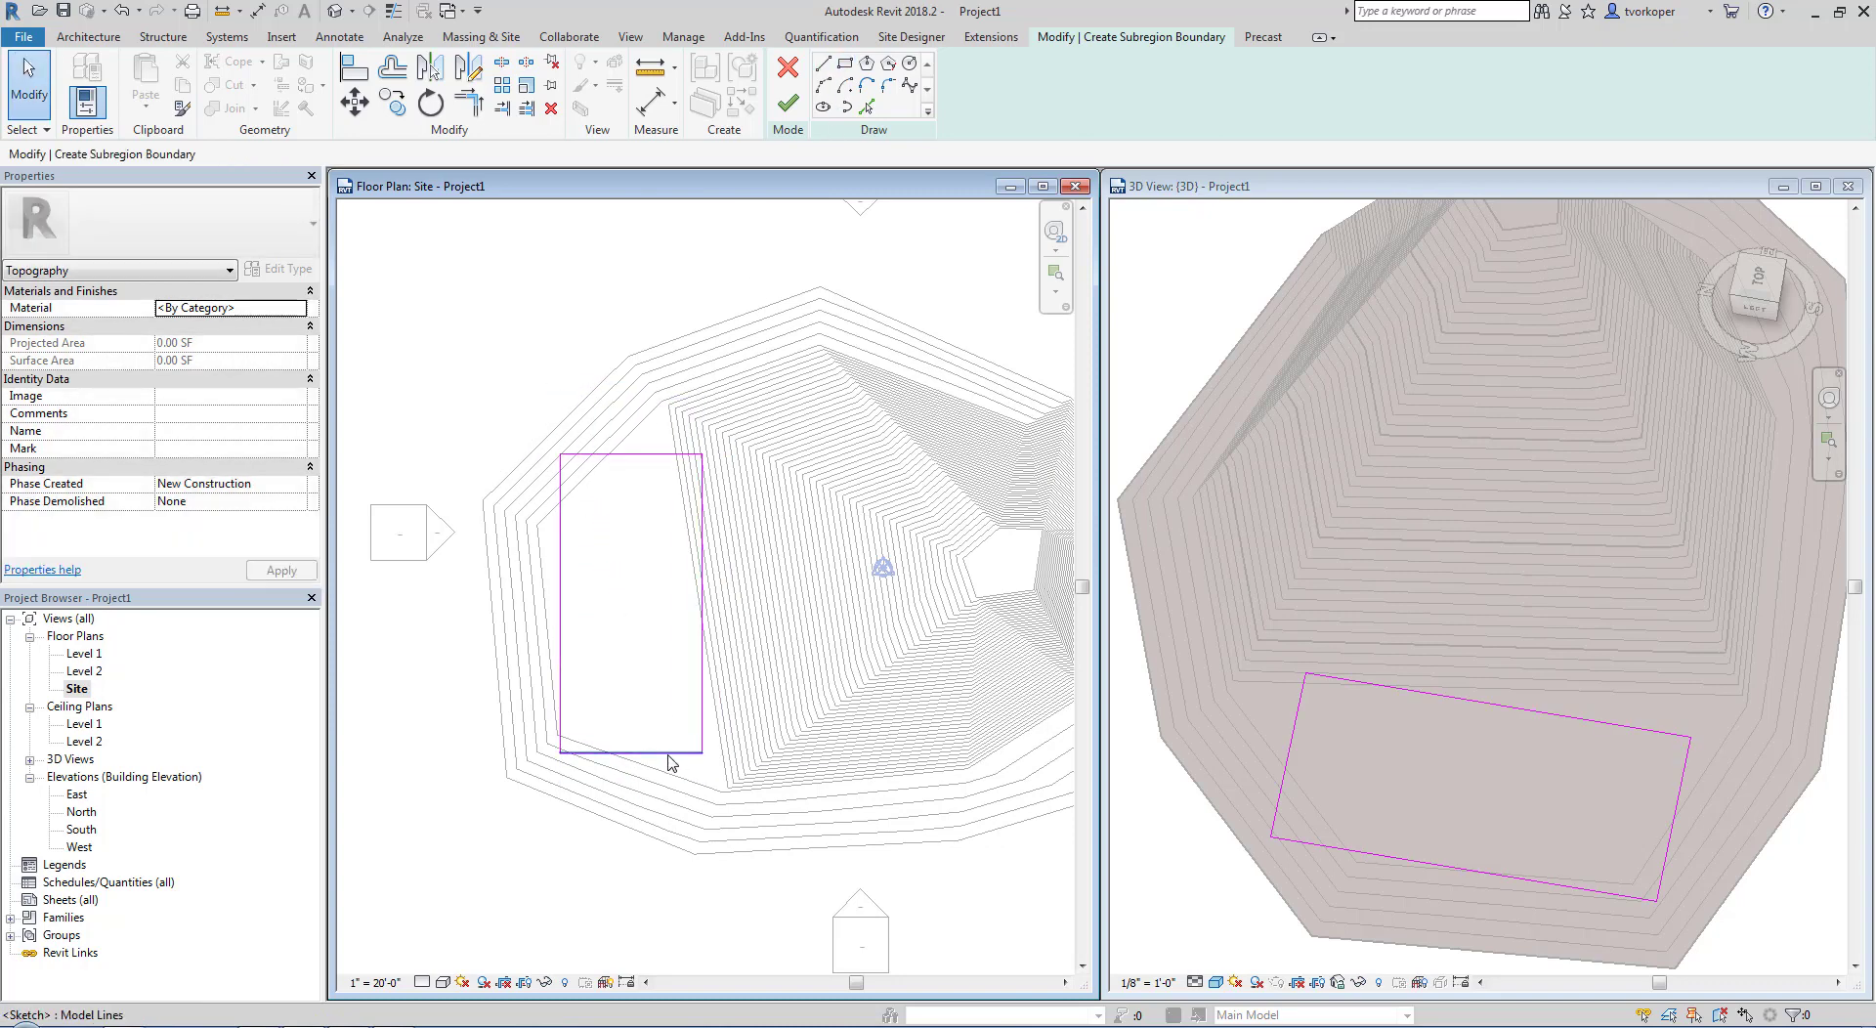
# Step: Rotate the whole rectangular boundary slightly counterclockwise to line up with the foot of the steep slope
pyautogui.press('Tab')
pyautogui.click(669, 753)
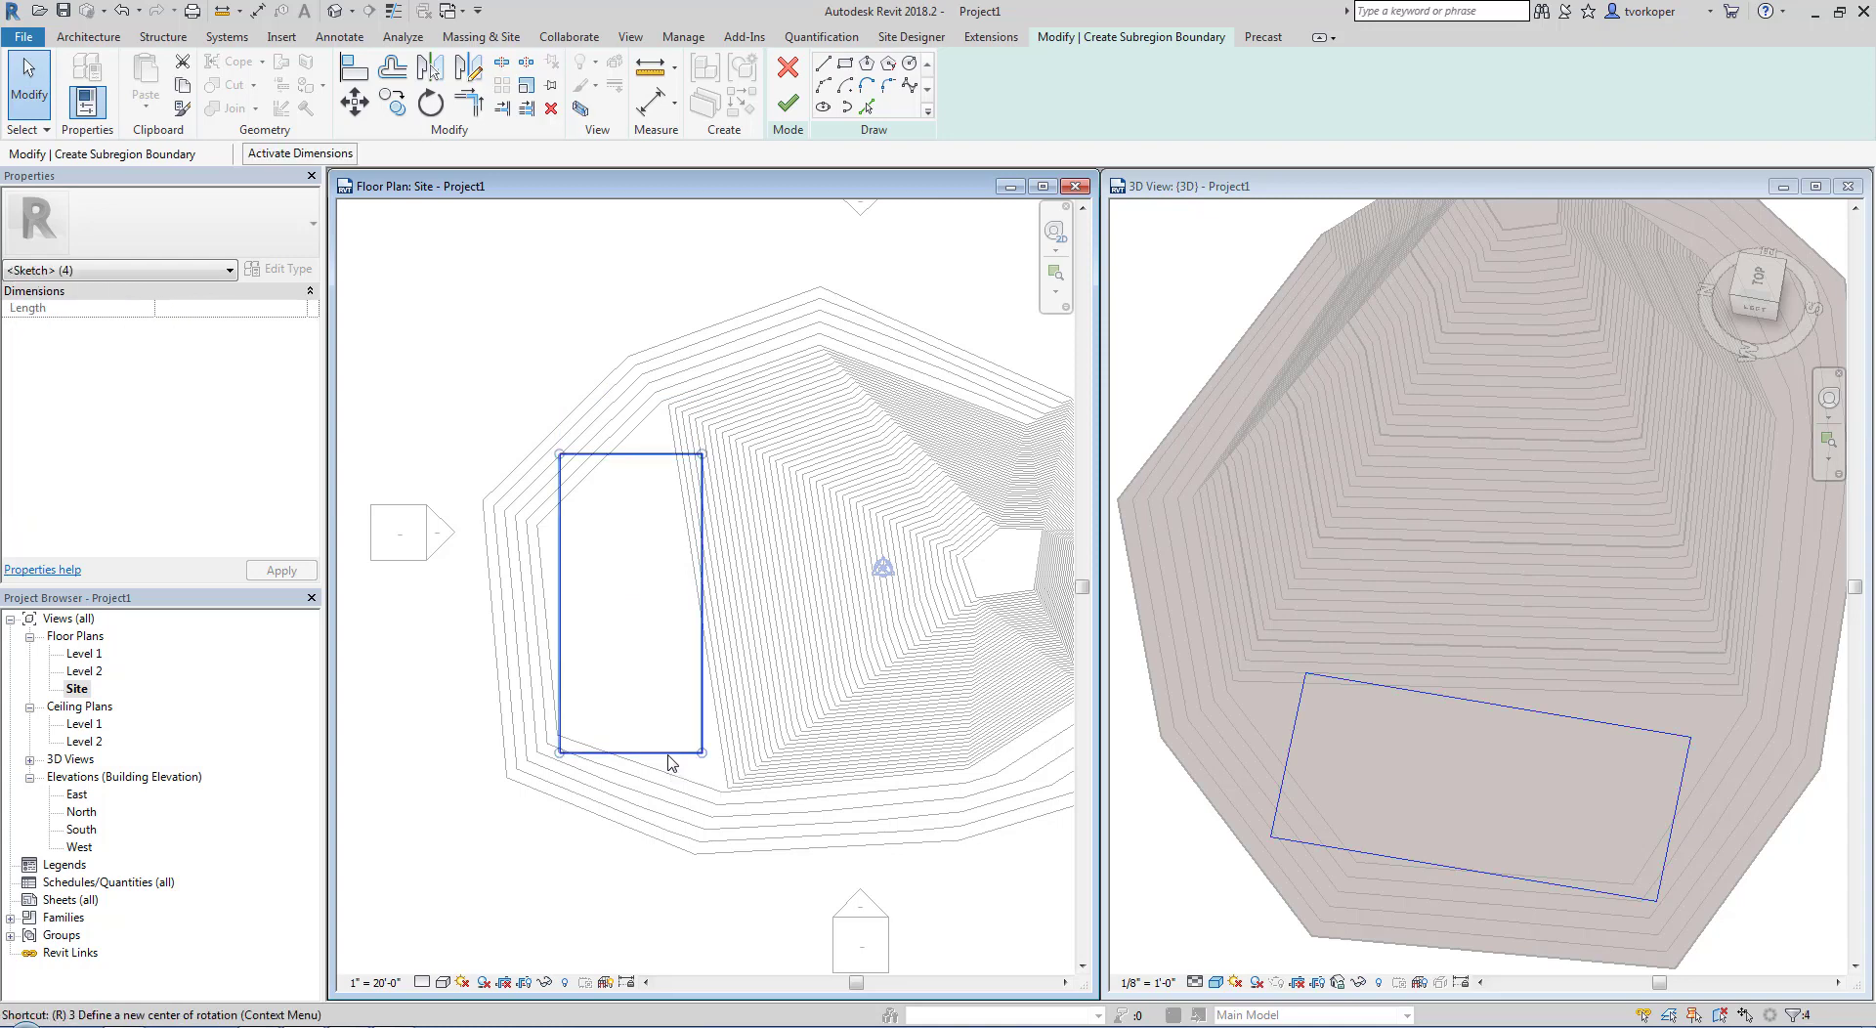
pyautogui.press('r')
pyautogui.press('o')
pyautogui.click(644, 782)
pyautogui.click(657, 788)
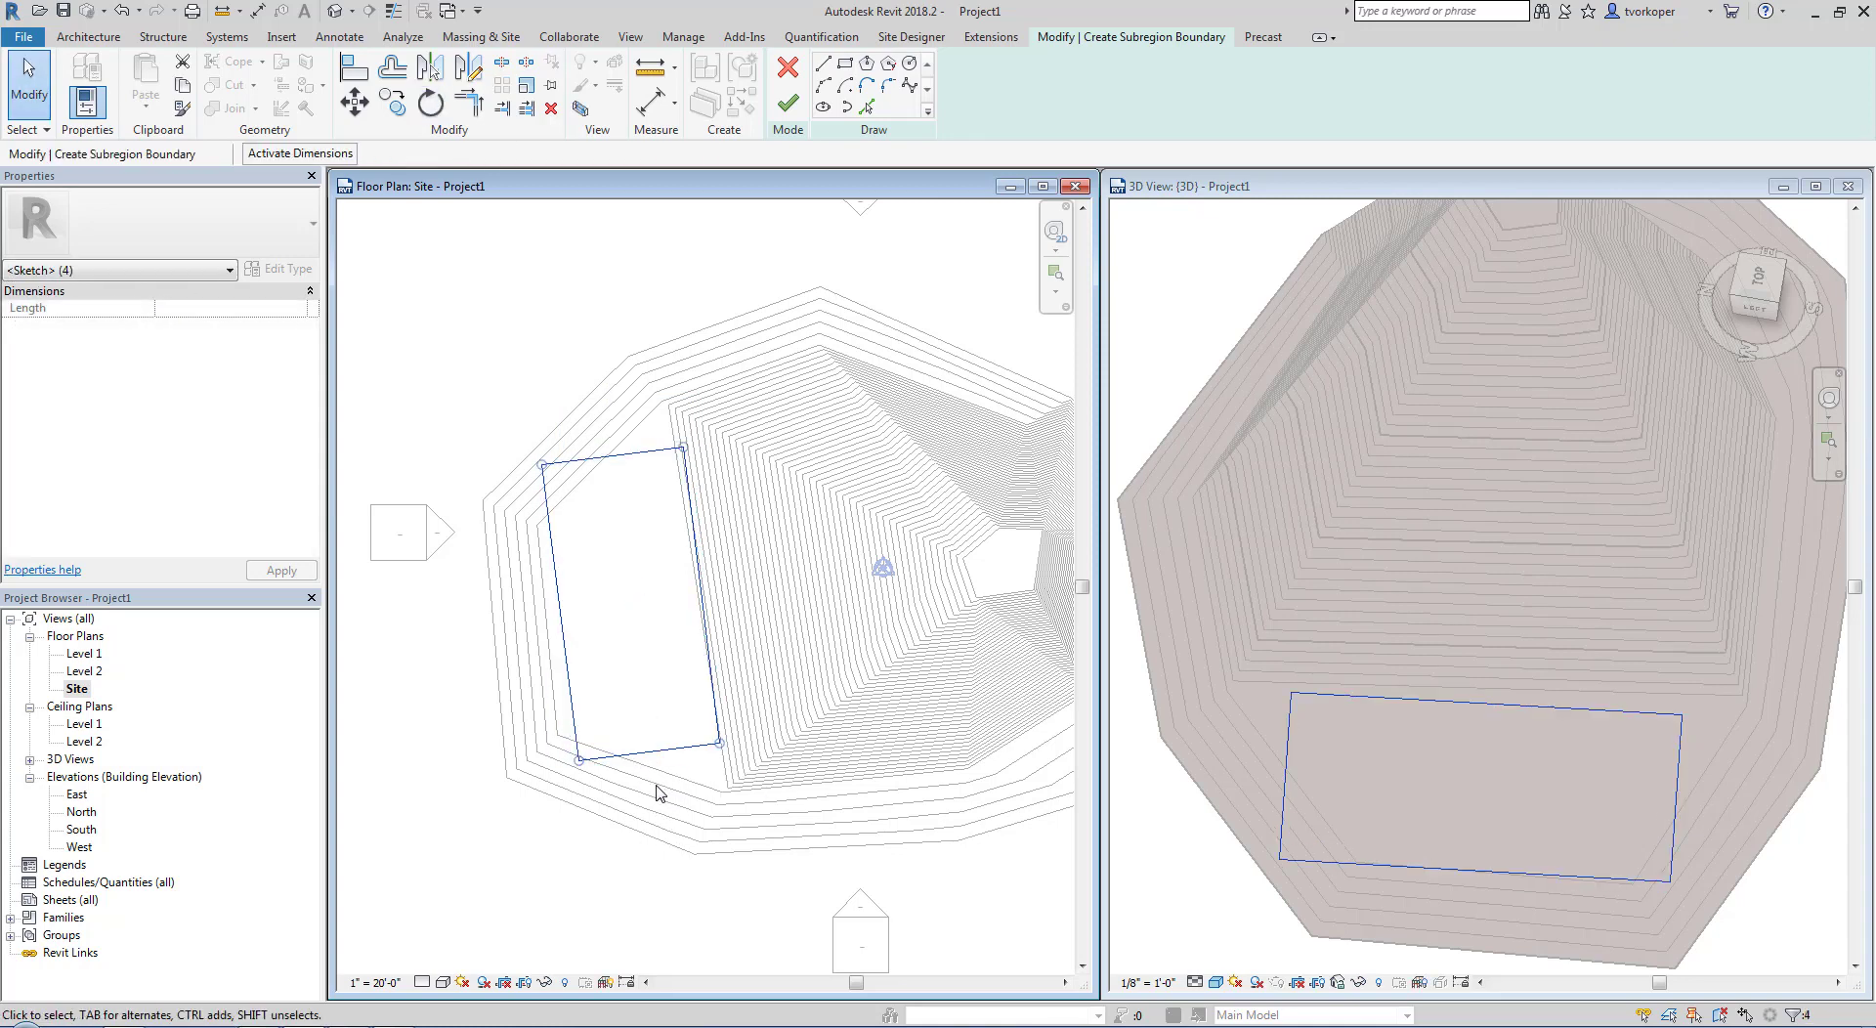
# Step: Shrink the rotated rectangle to about 18' wide and 46' long within the flat area by moving its sides inward
pyautogui.moveTo(543, 466)
pyautogui.mouseDown()
pyautogui.moveTo(603, 508)
pyautogui.moveTo(579, 566)
pyautogui.mouseUp()
pyautogui.click(599, 466)
pyautogui.click(557, 575)
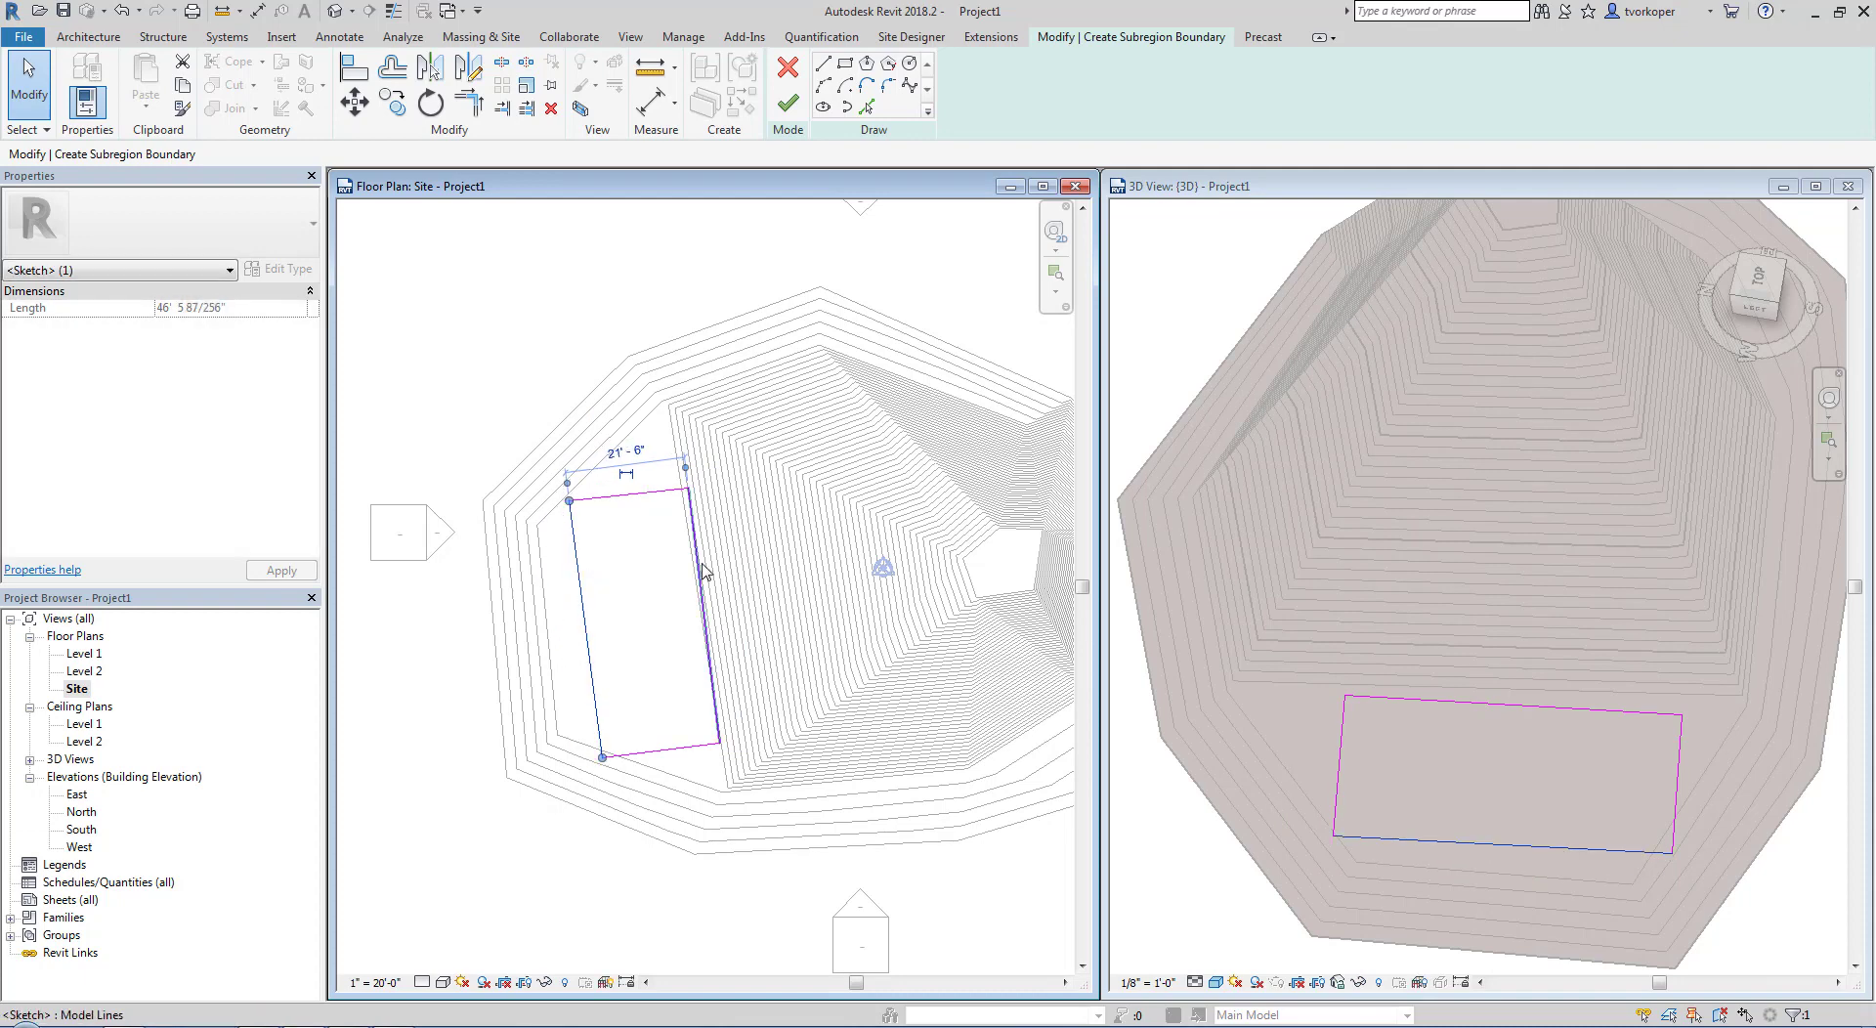
pyautogui.click(700, 560)
pyautogui.moveTo(701, 560); pyautogui.dragTo(684, 567)
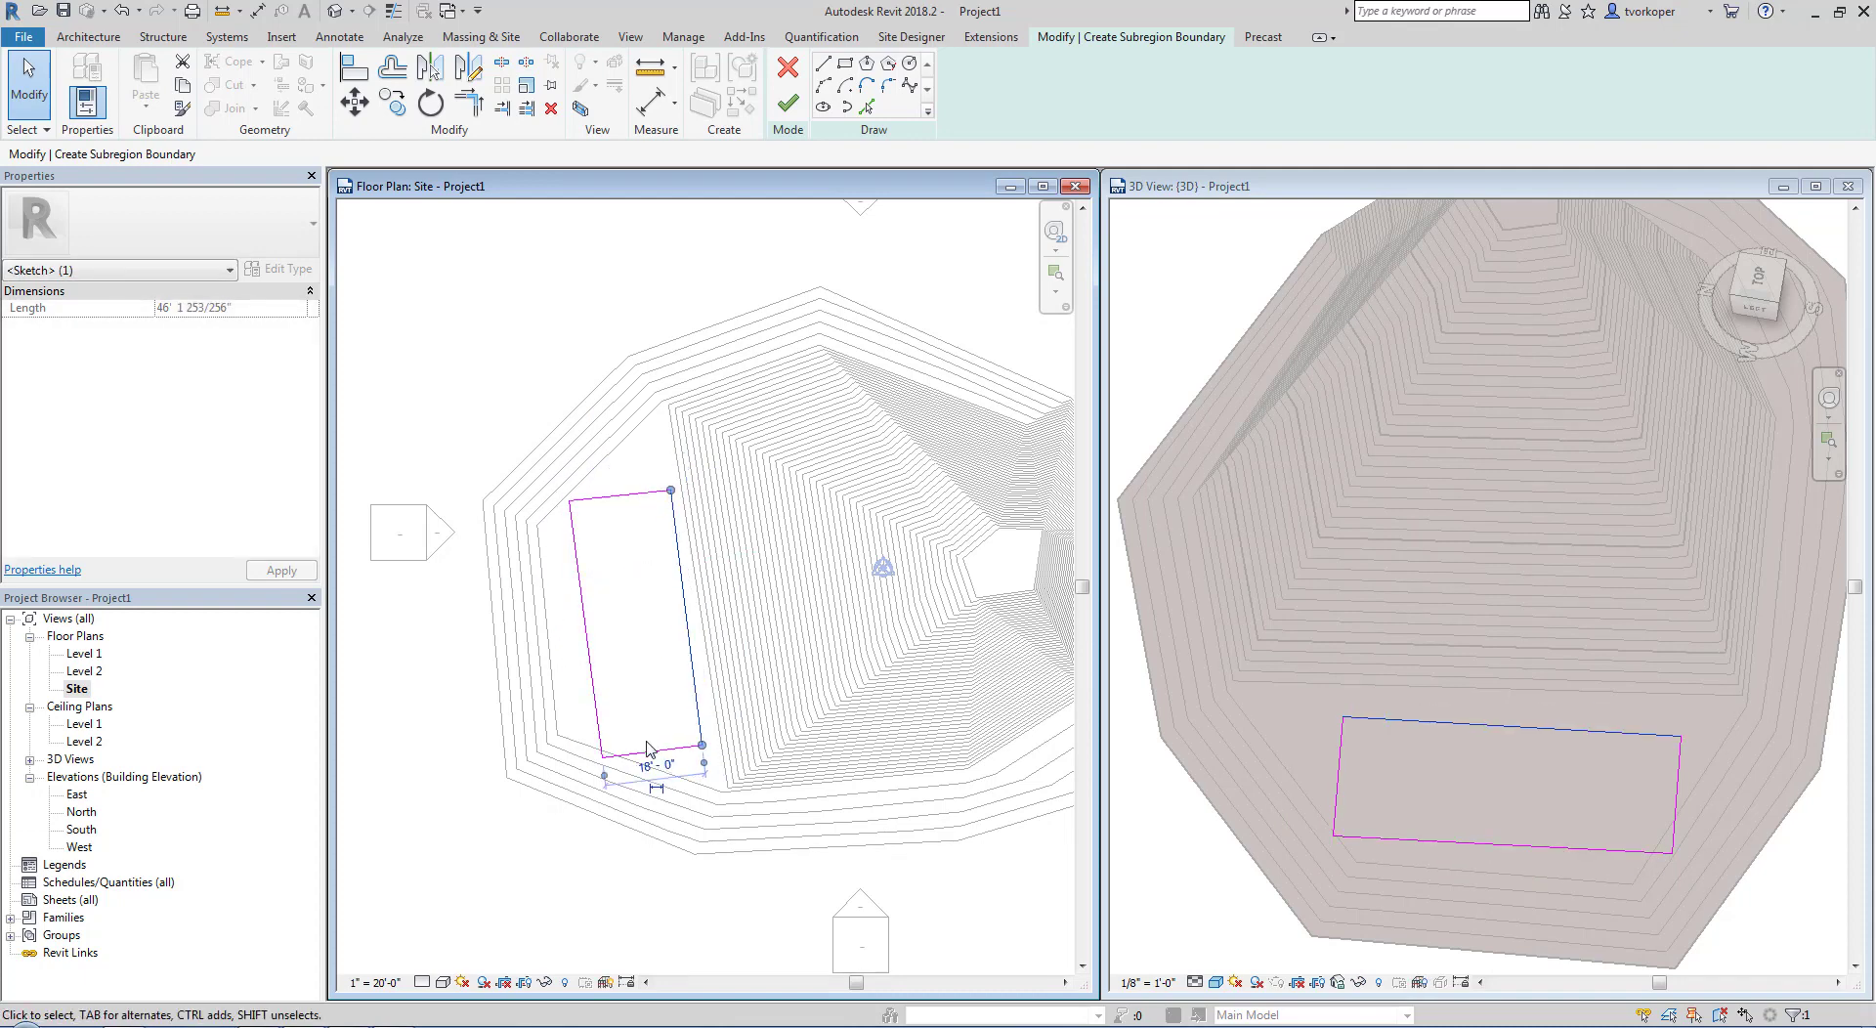
# Step: Lengthen the rectangle to about 54' across the southern contours, widen it slightly westward, and finish the subregion
pyautogui.click(633, 758)
pyautogui.moveTo(608, 759); pyautogui.dragTo(607, 796)
pyautogui.click(597, 750)
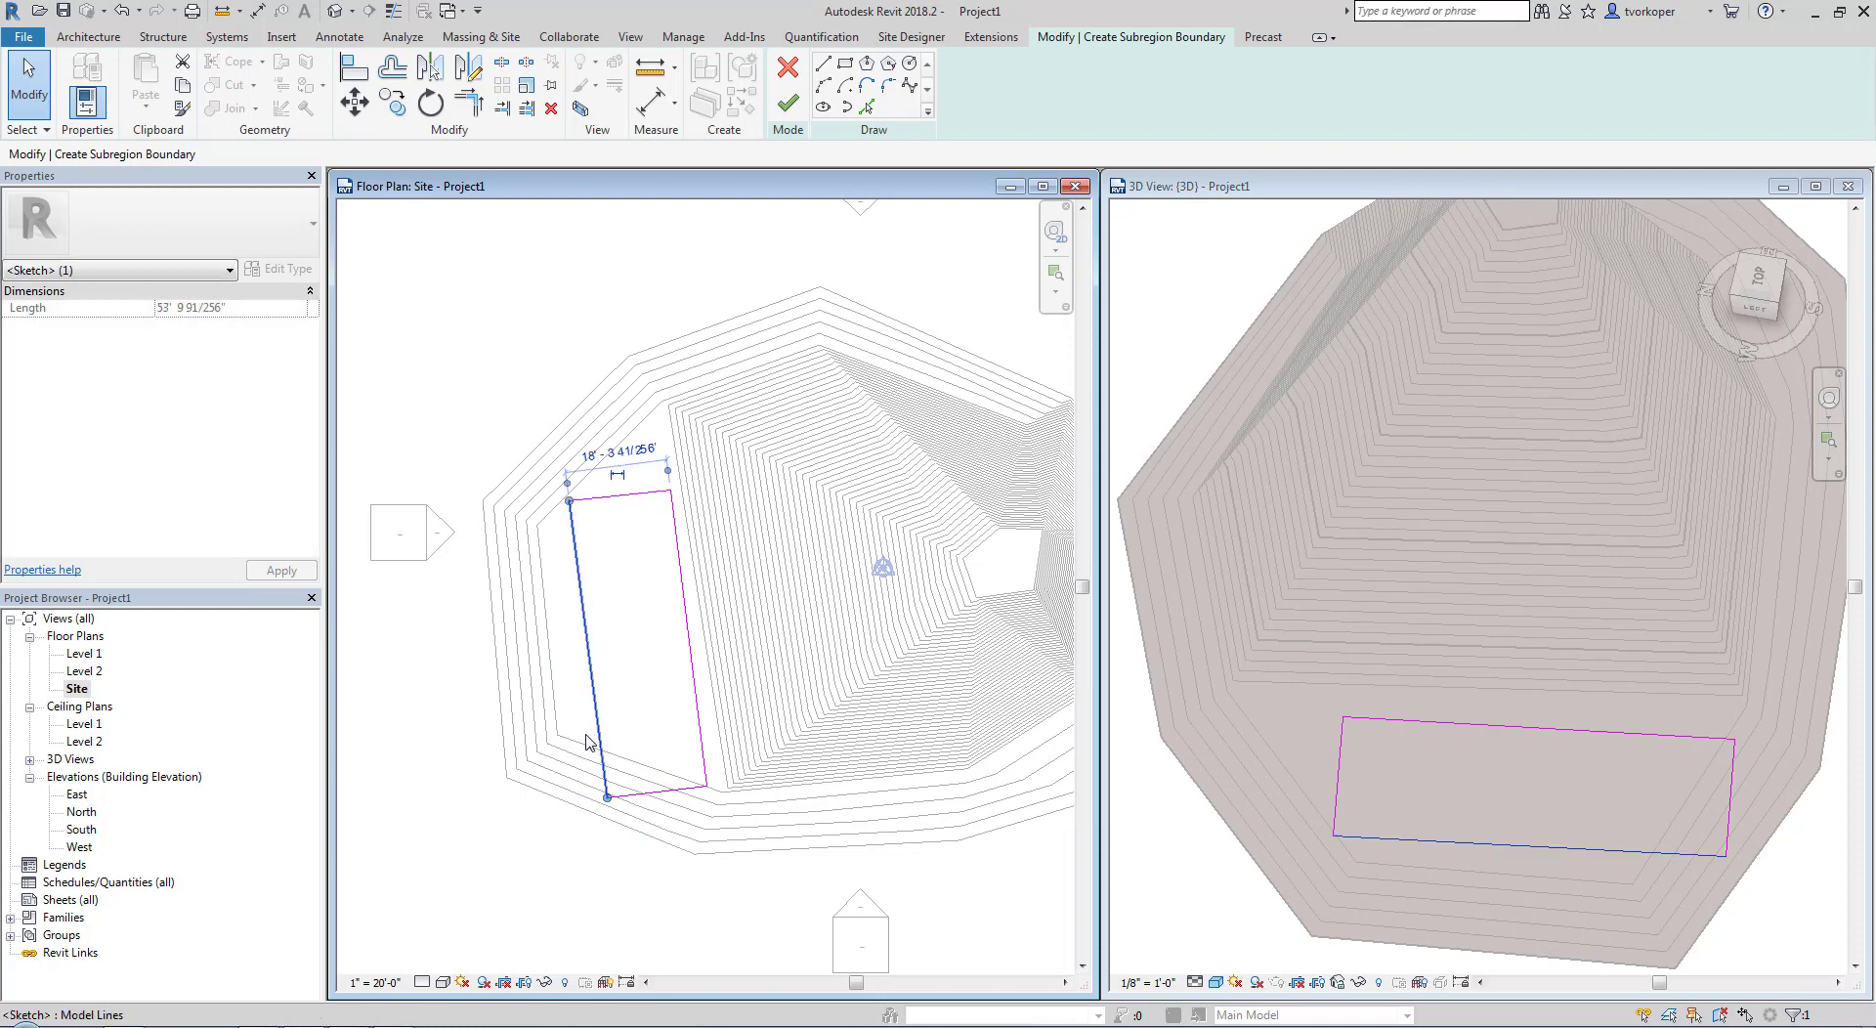
pyautogui.click(787, 103)
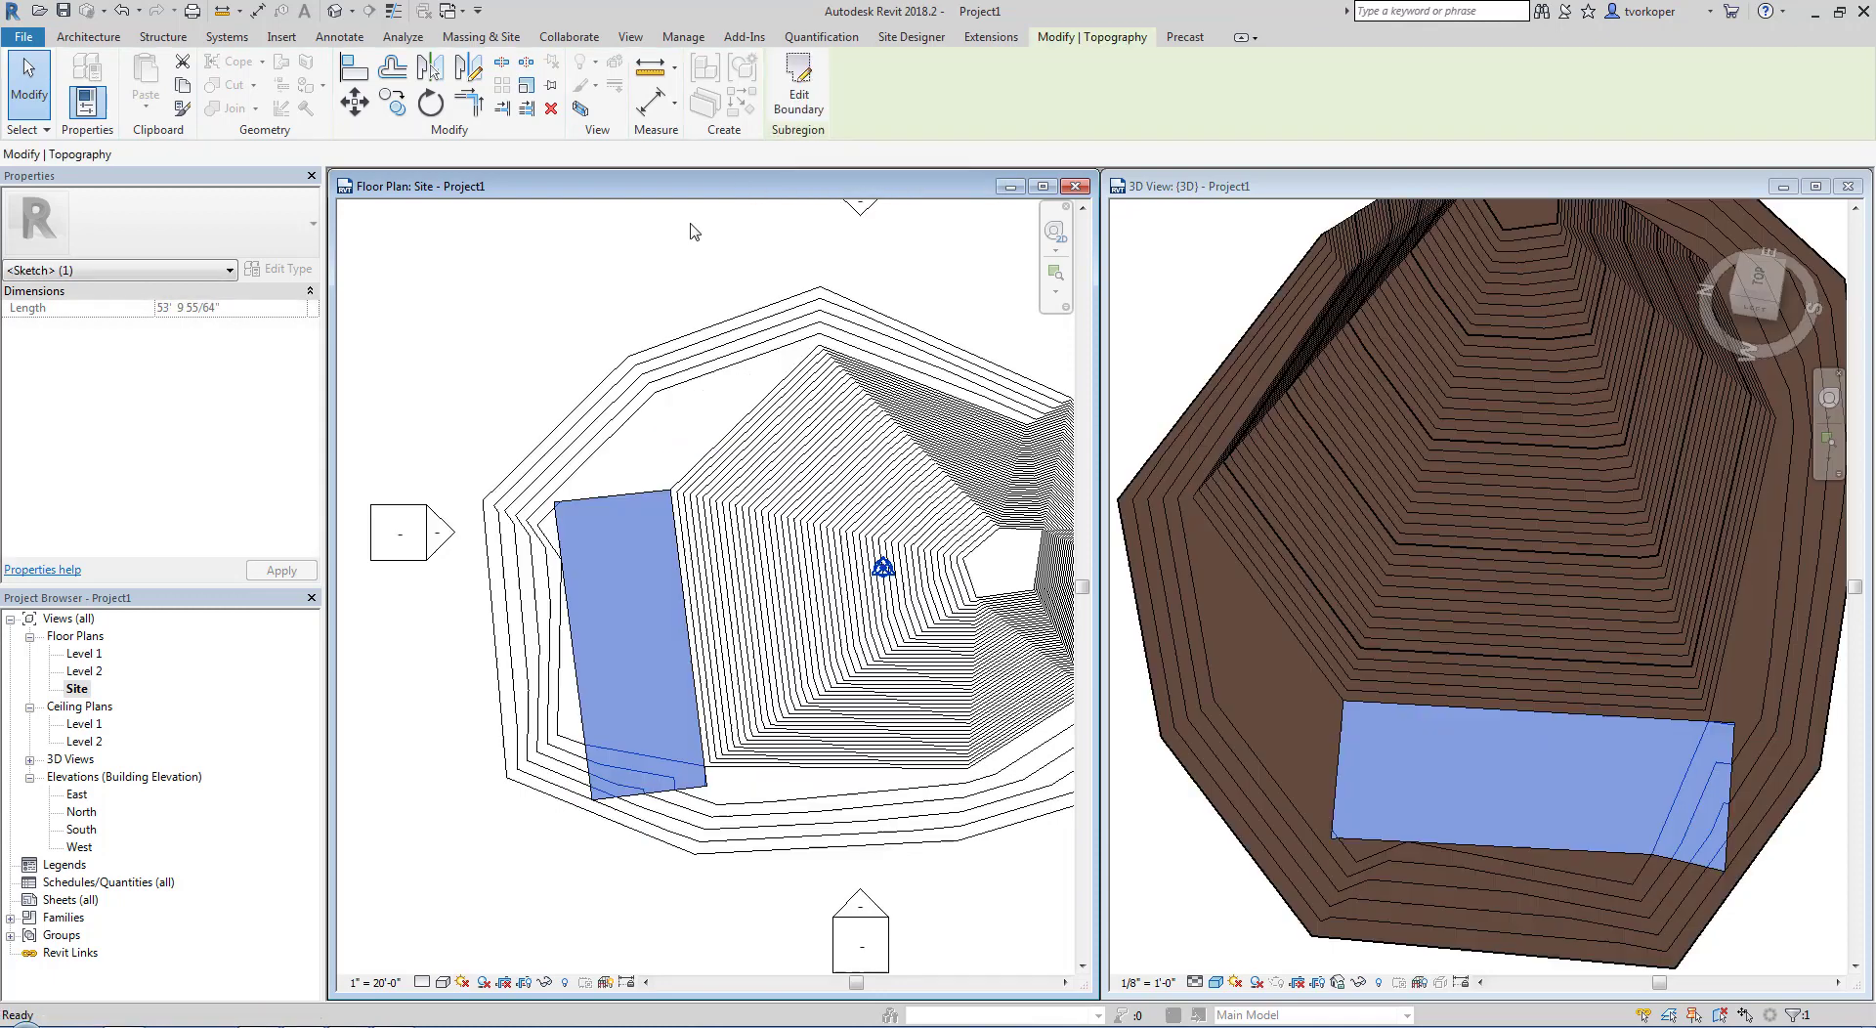
pyautogui.click(467, 336)
# Step: Select the subregion in the 3D view and choose Concrete, Cast-in-Place gray as its material
pyautogui.click(1212, 317)
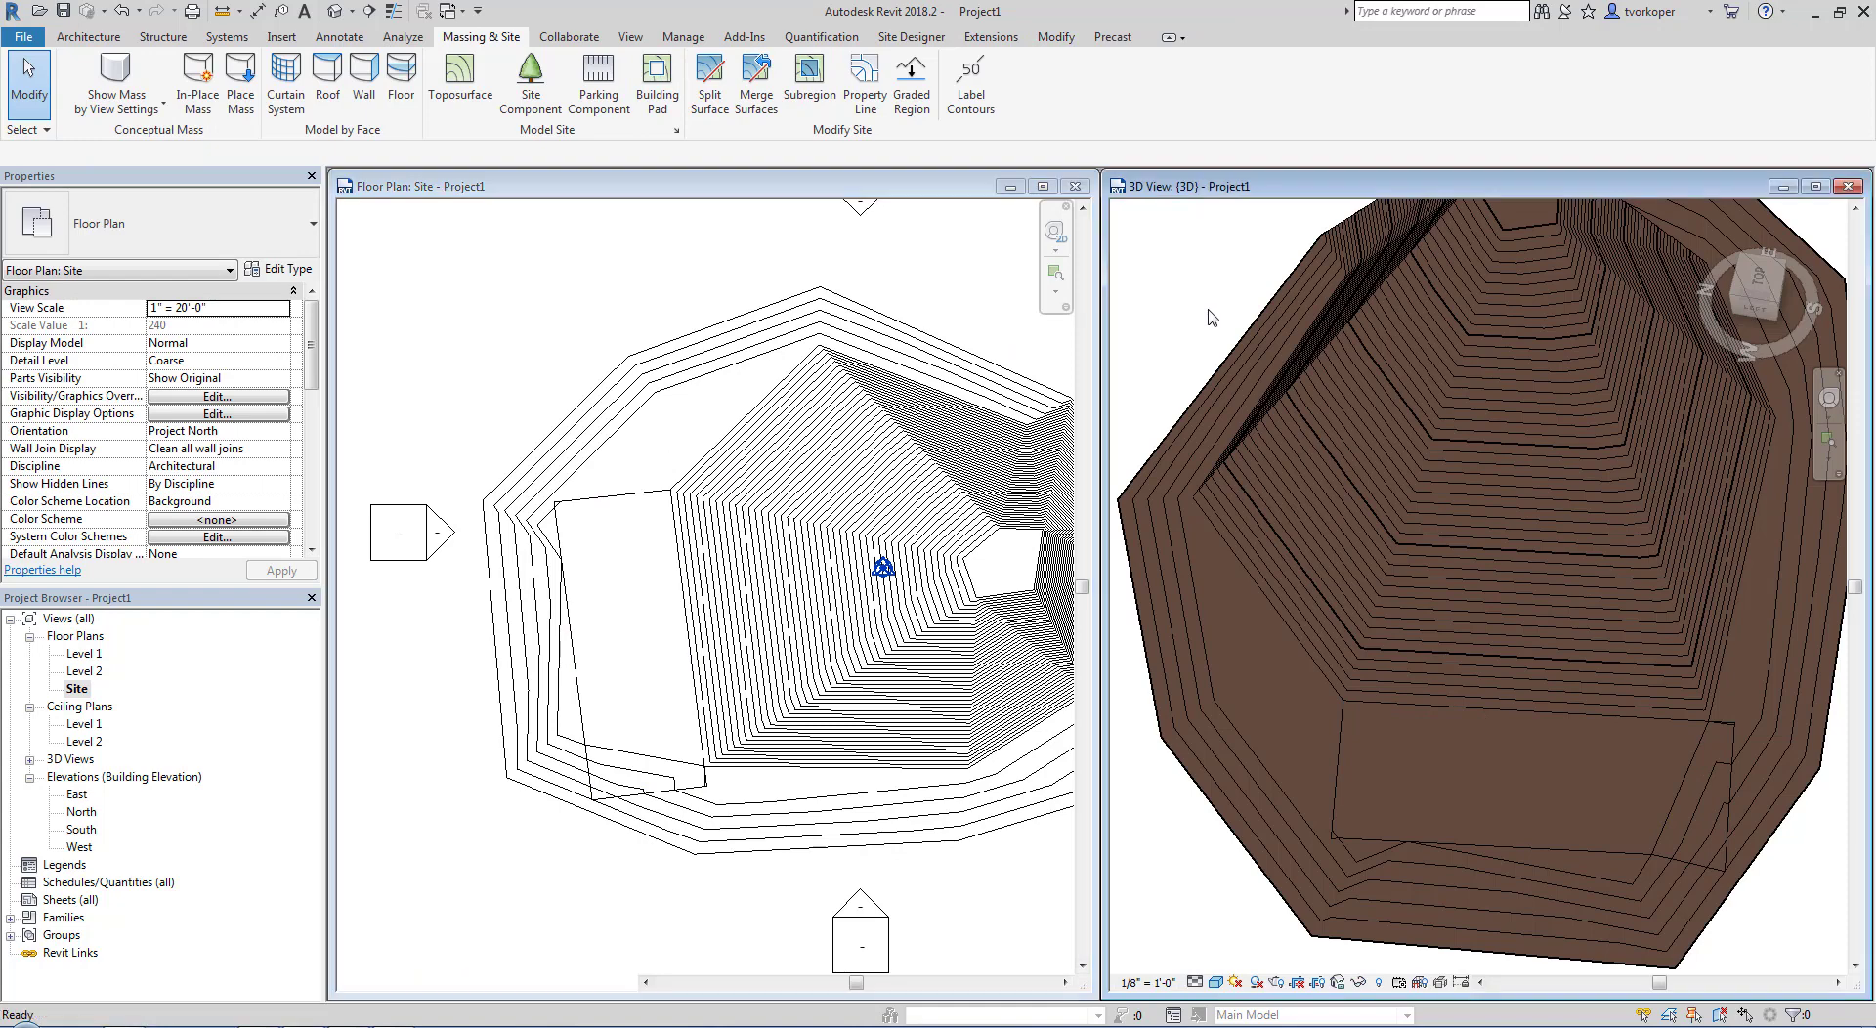
pyautogui.keyDown('shift'); pyautogui.moveTo(1212, 318); pyautogui.dragTo(1182, 455, button='middle'); pyautogui.keyUp('shift')
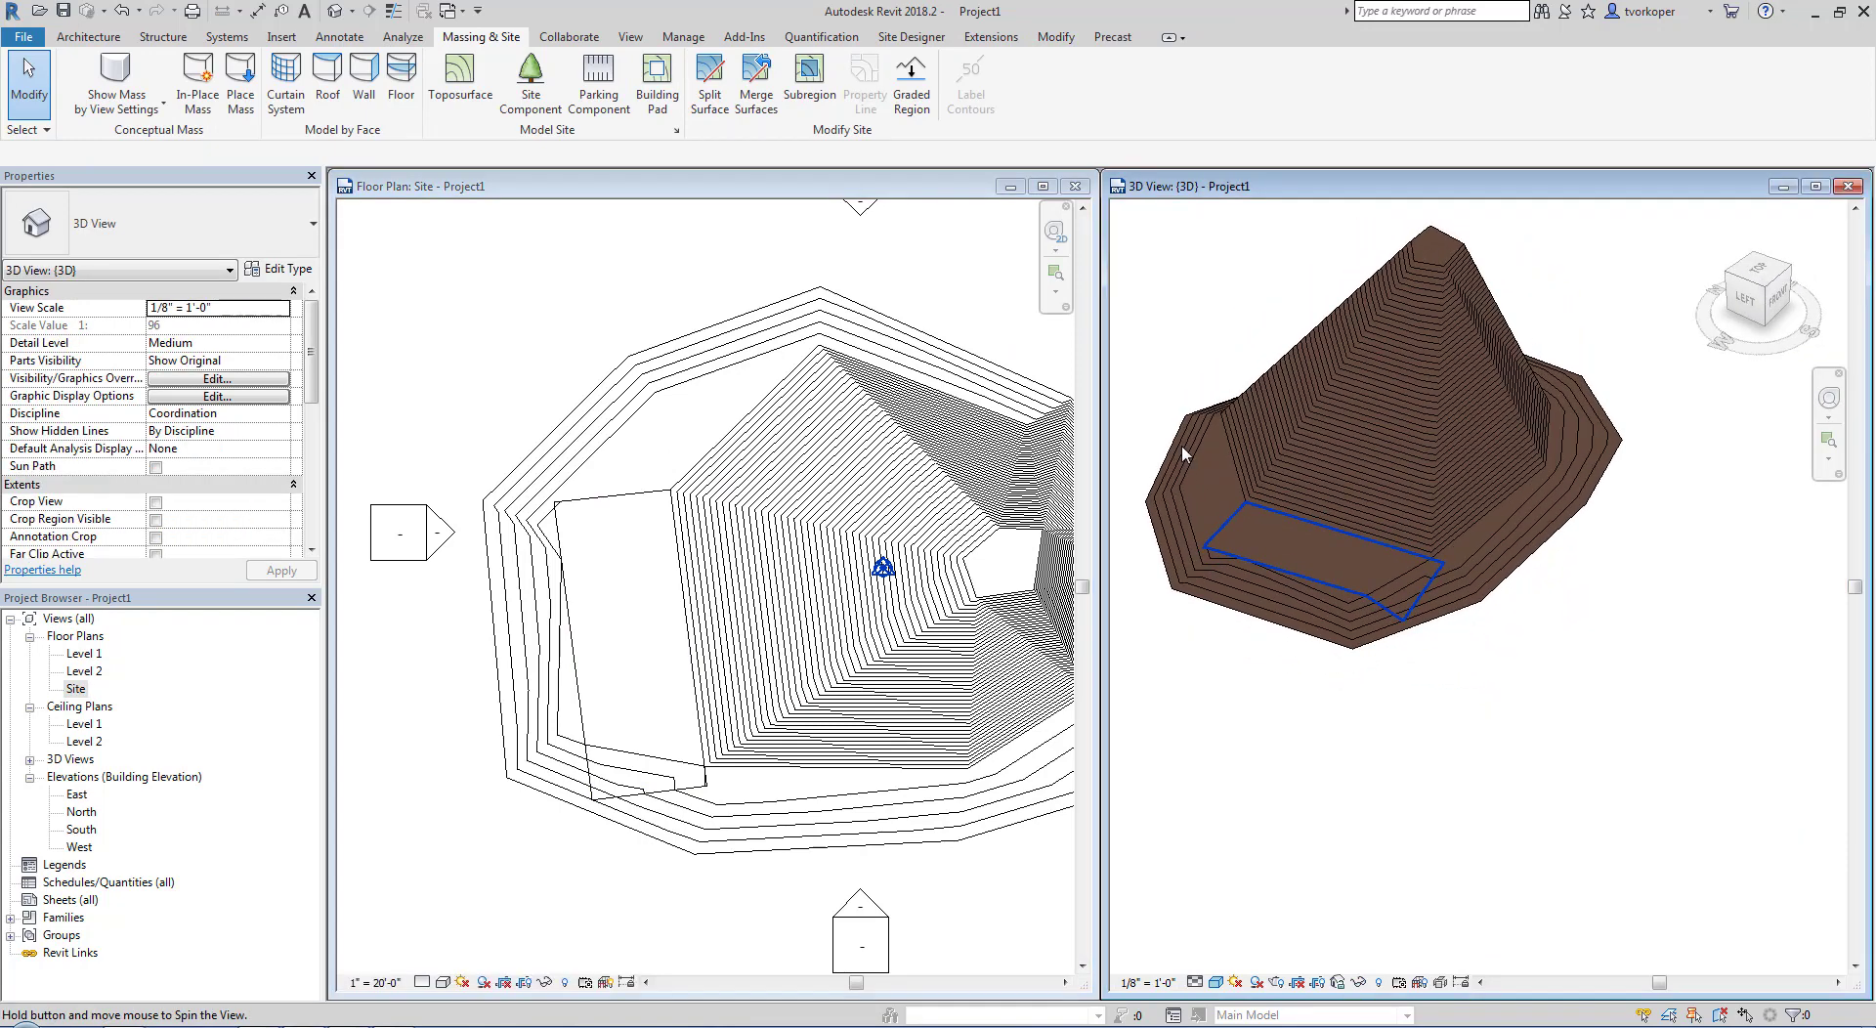
pyautogui.scroll(2, 1284, 664)
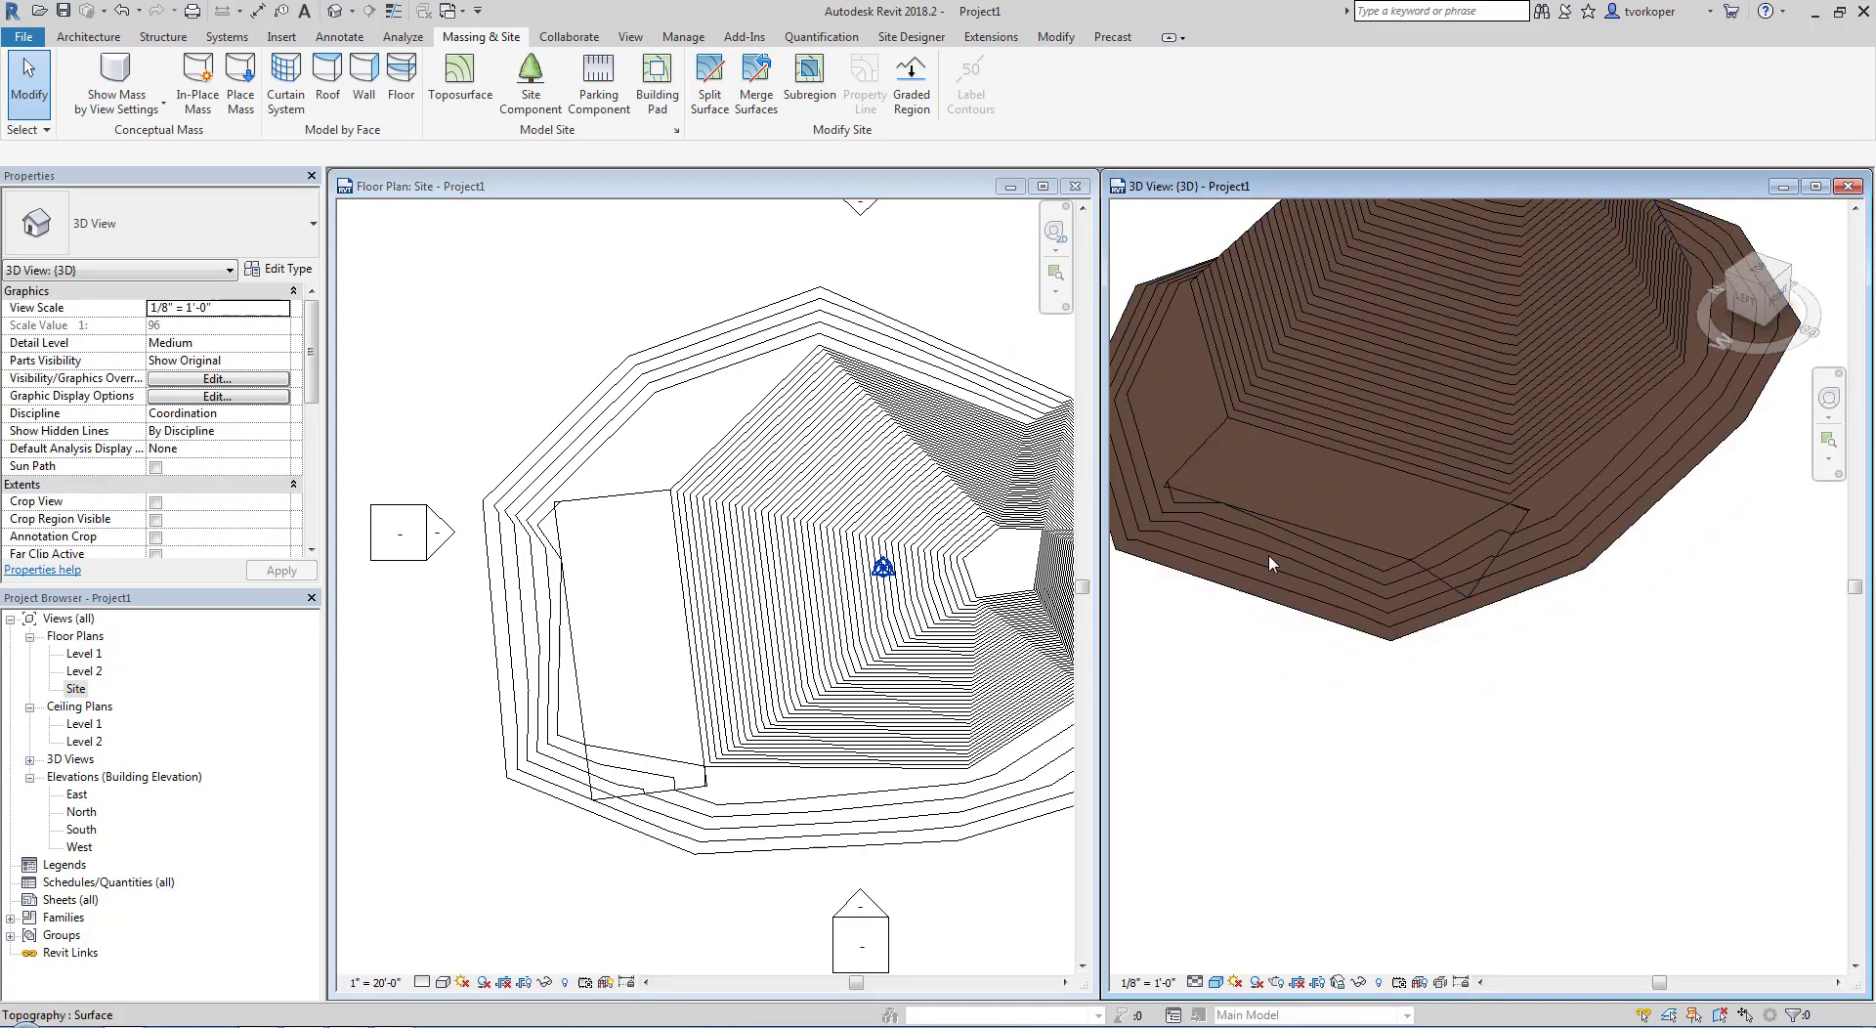
pyautogui.click(1206, 454)
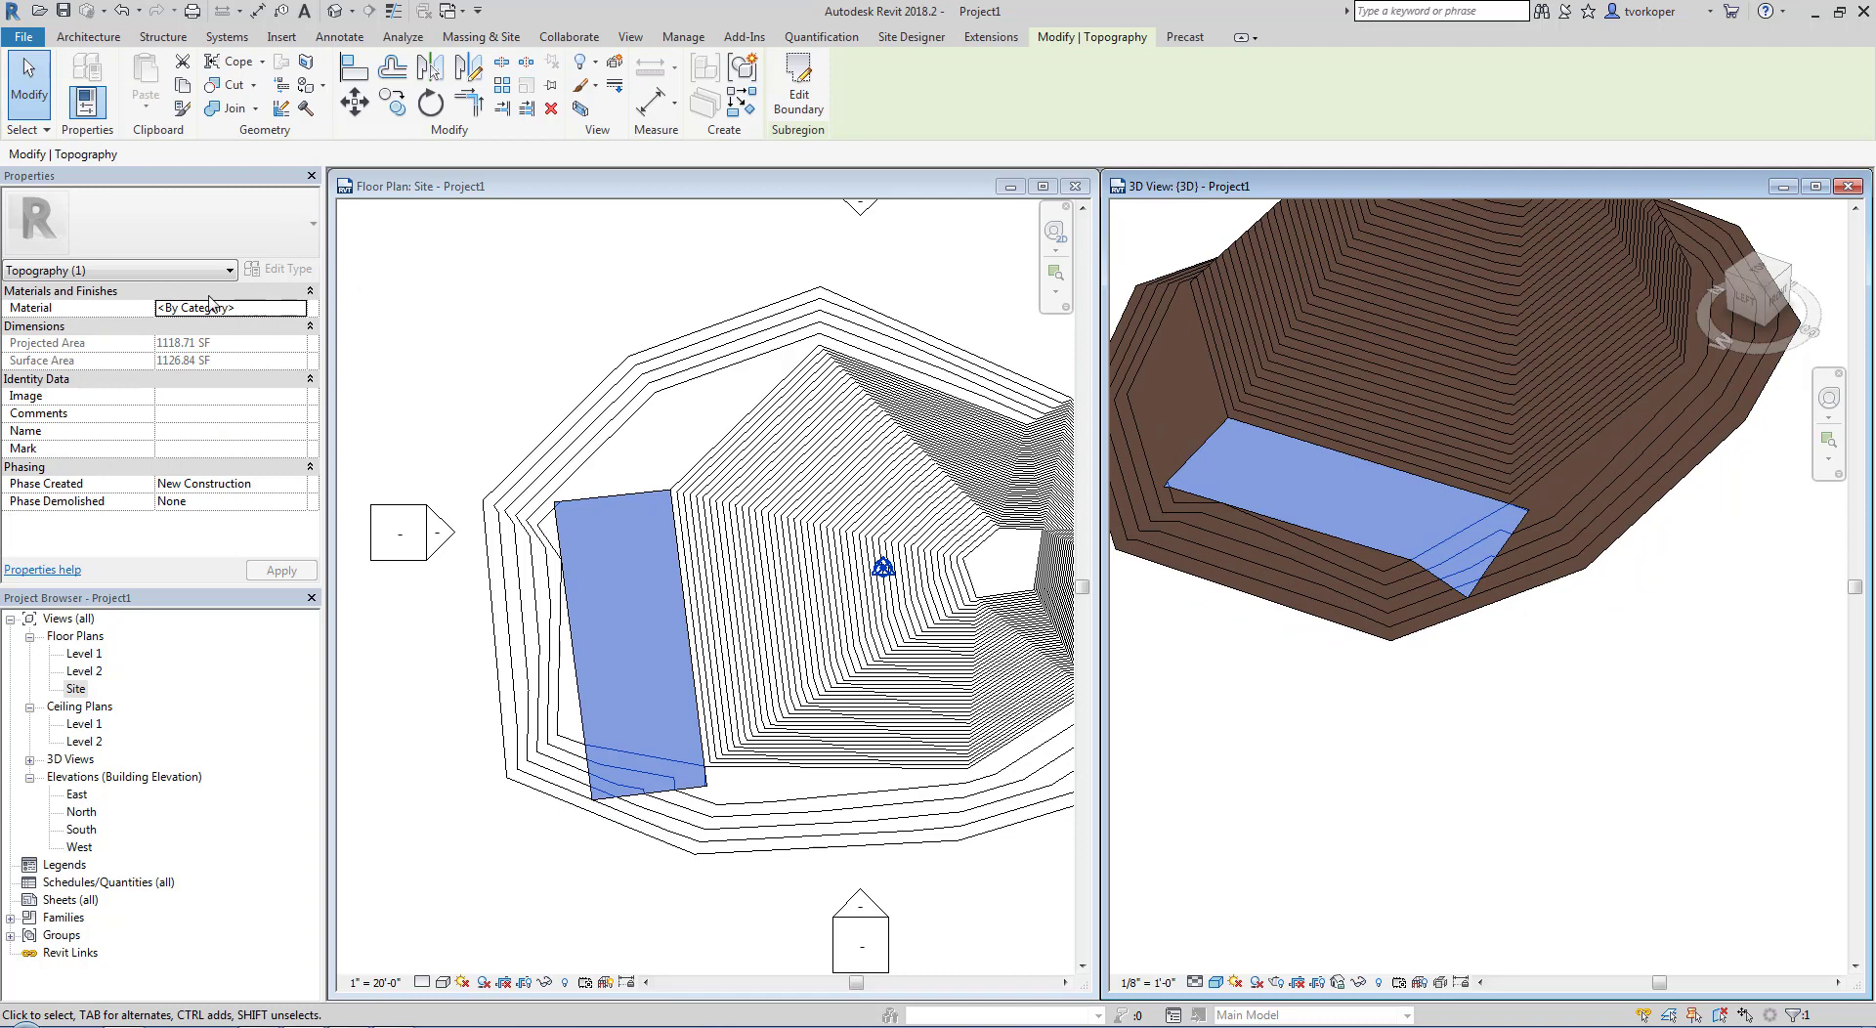
pyautogui.moveTo(7, 166); pyautogui.dragTo(323, 452)
pyautogui.click(304, 307)
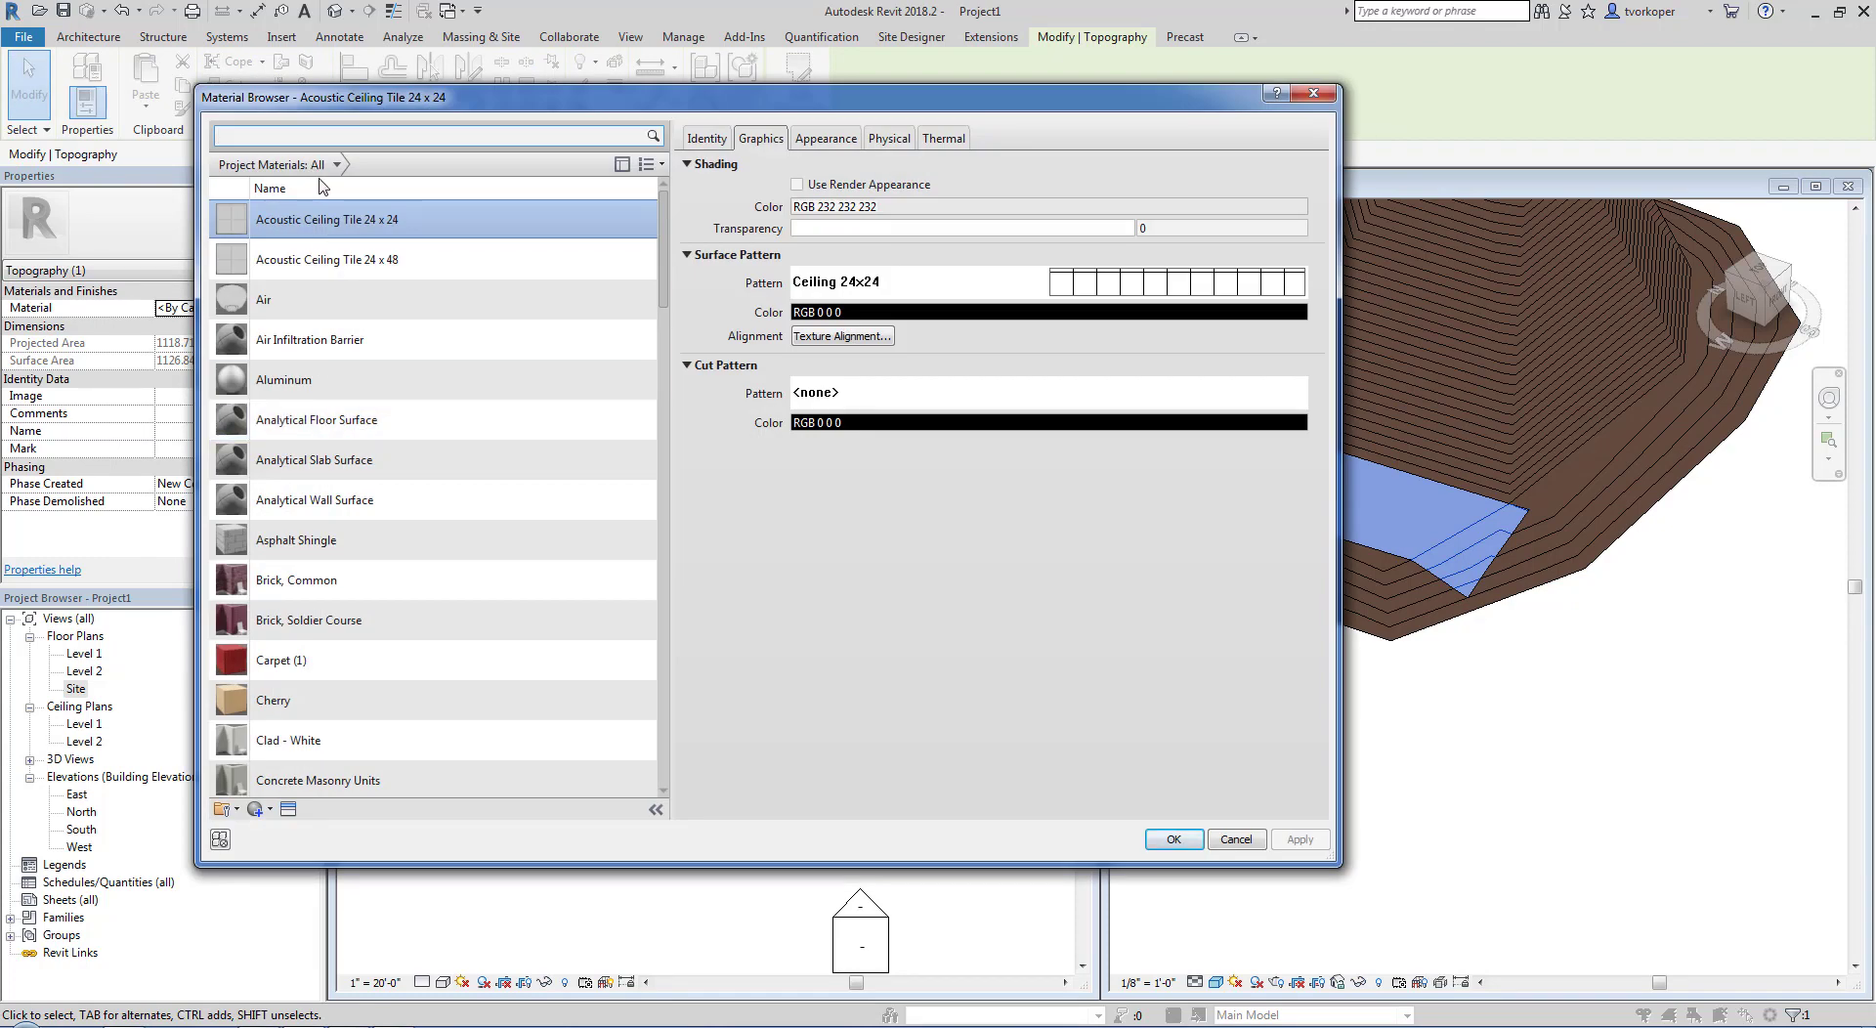
pyautogui.write('conc')
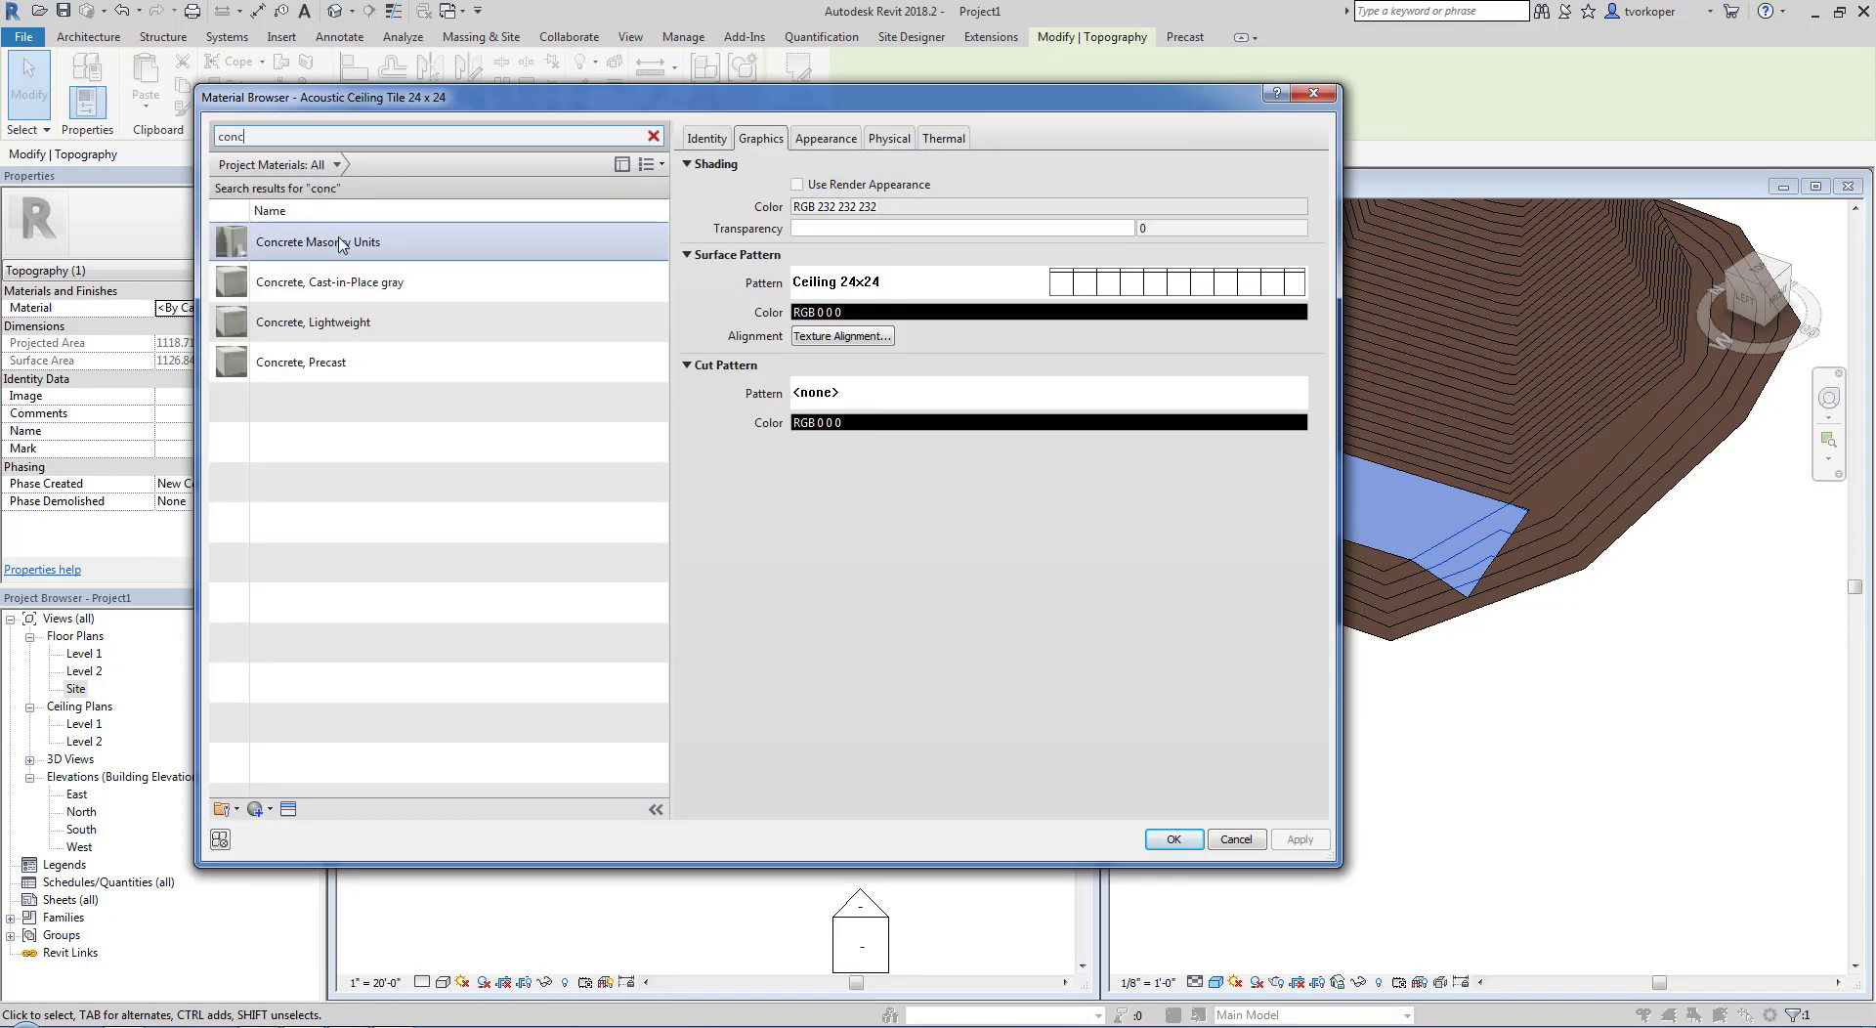
pyautogui.click(337, 281)
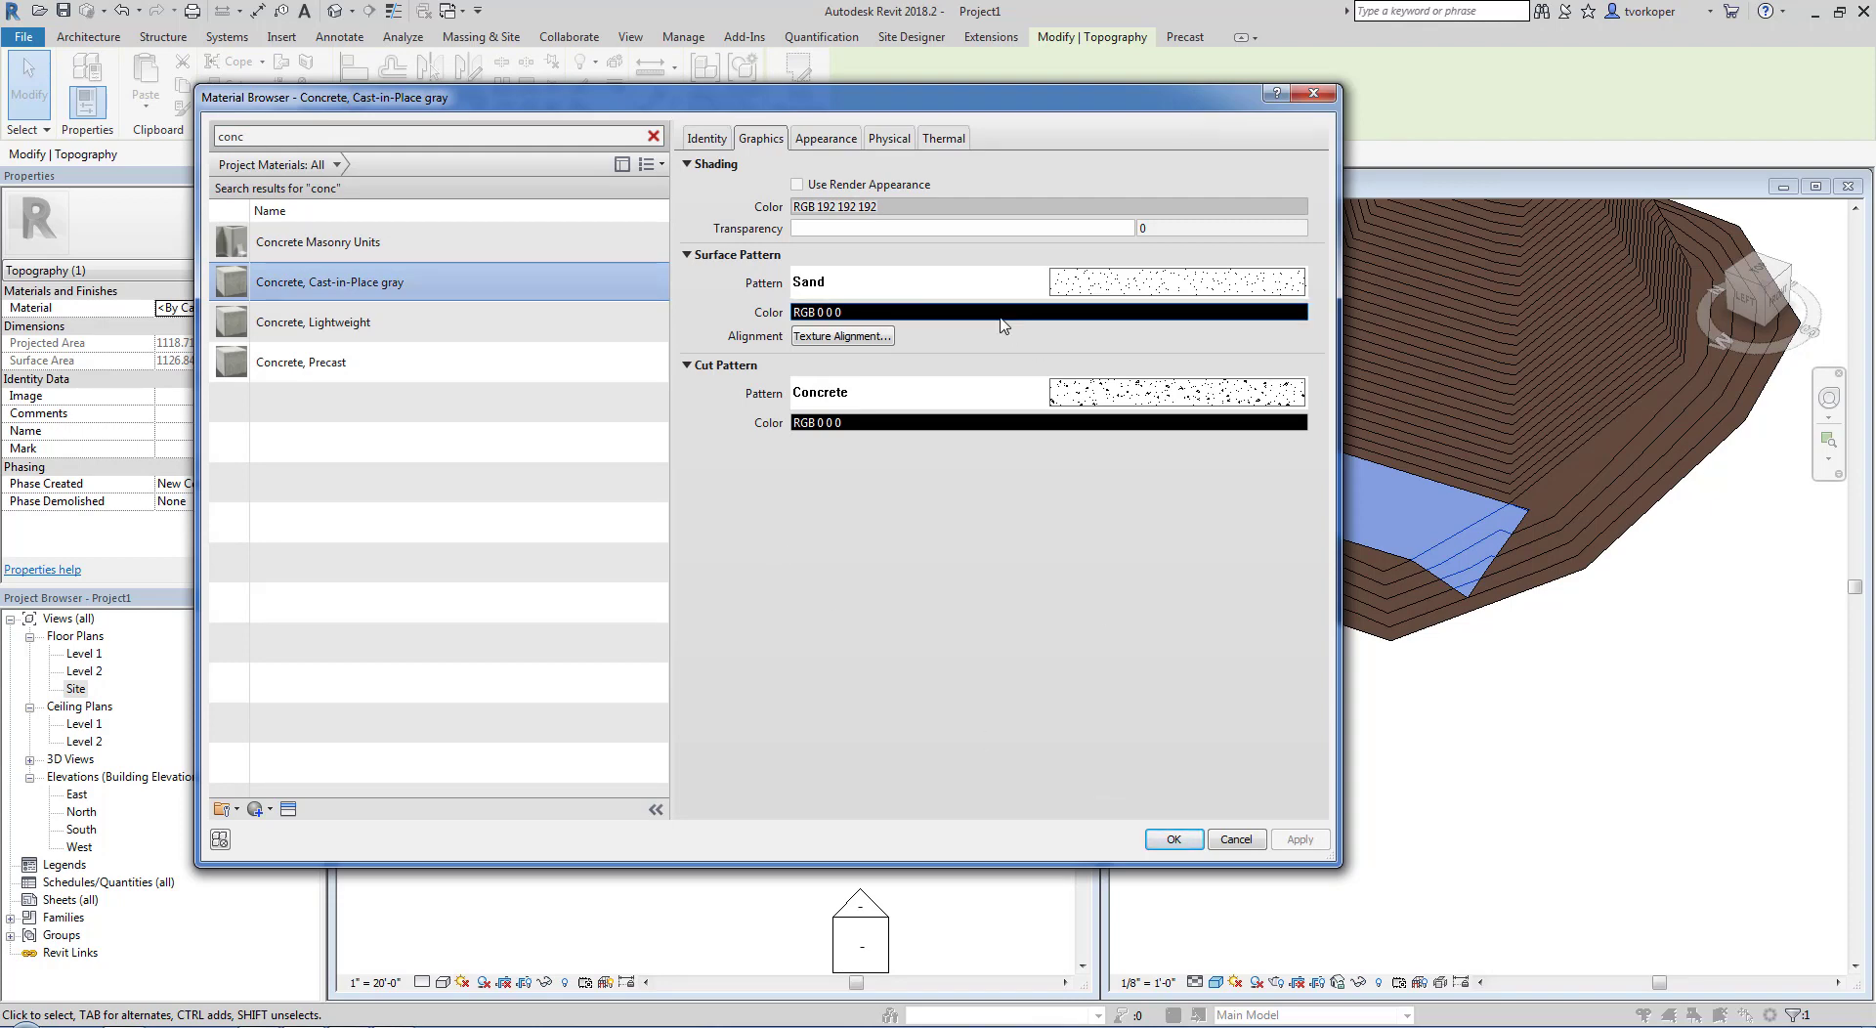
# Step: Set the concrete's shading color to RGB 201 201 201 and apply the material to the subregion, accepting the surface pattern warning
pyautogui.click(1006, 206)
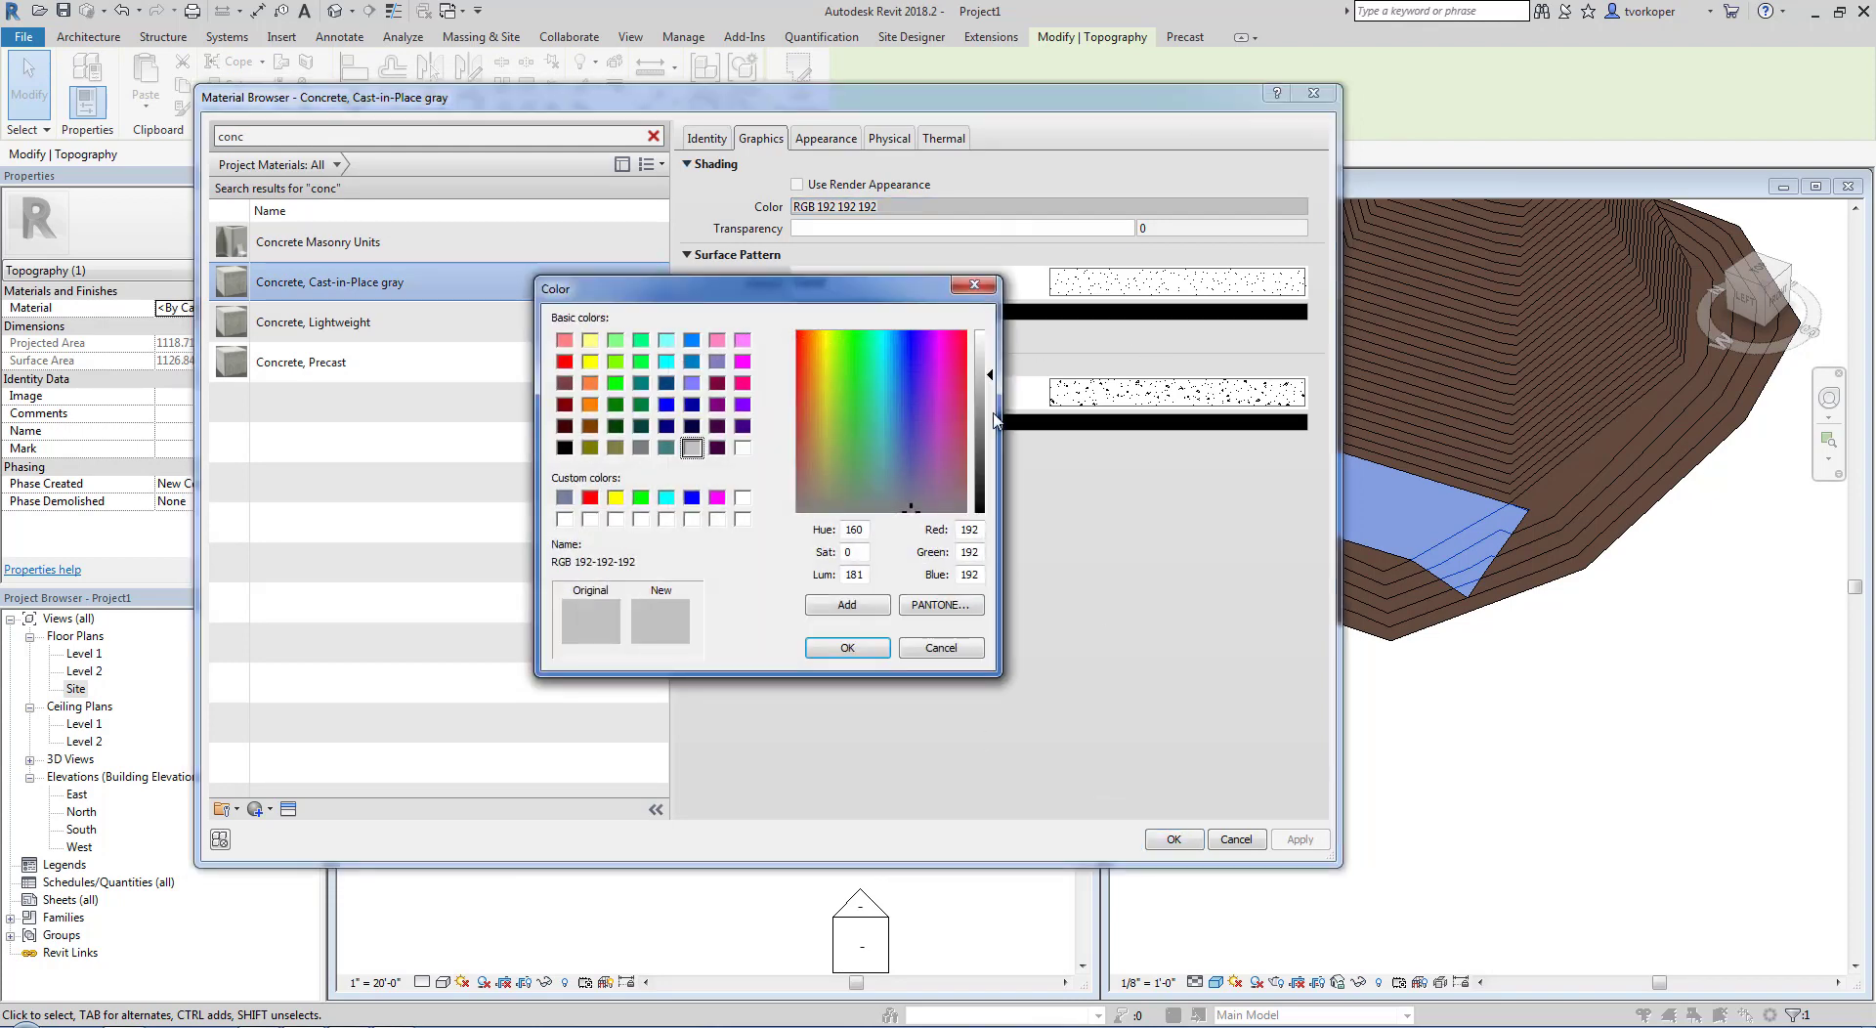
pyautogui.click(977, 369)
pyautogui.click(847, 648)
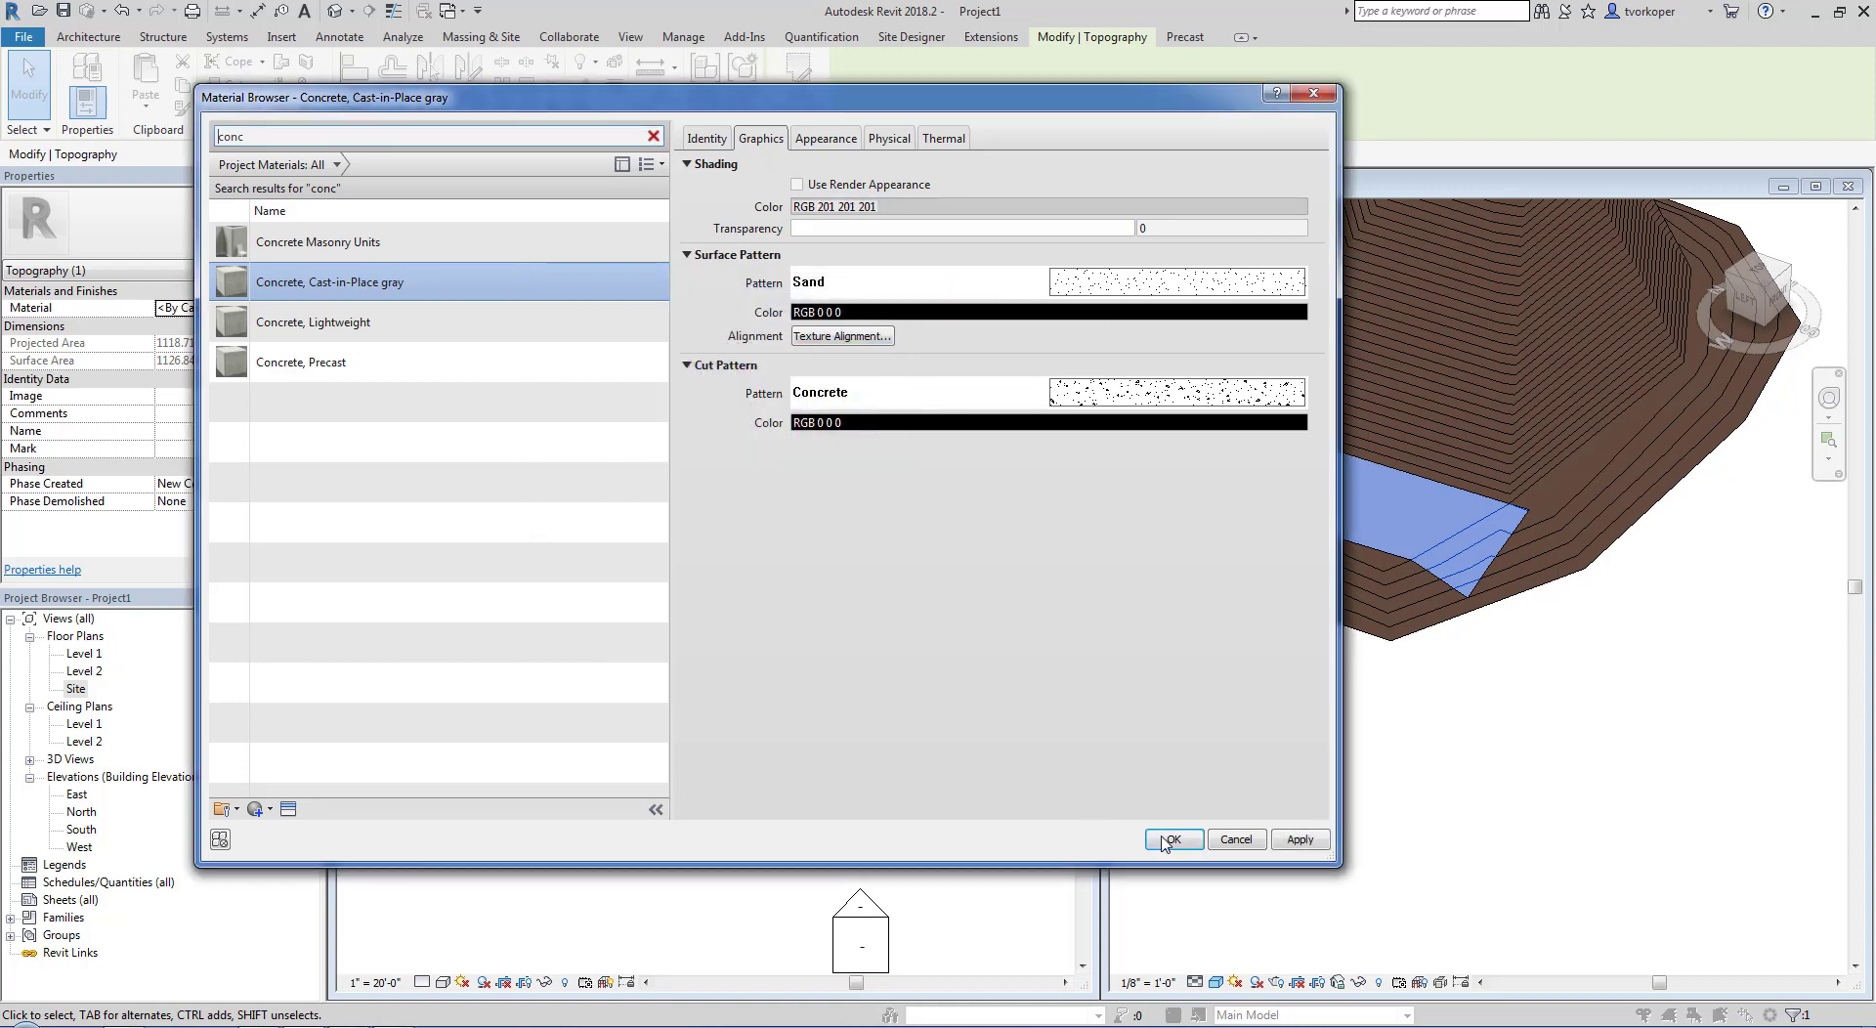
pyautogui.click(1169, 840)
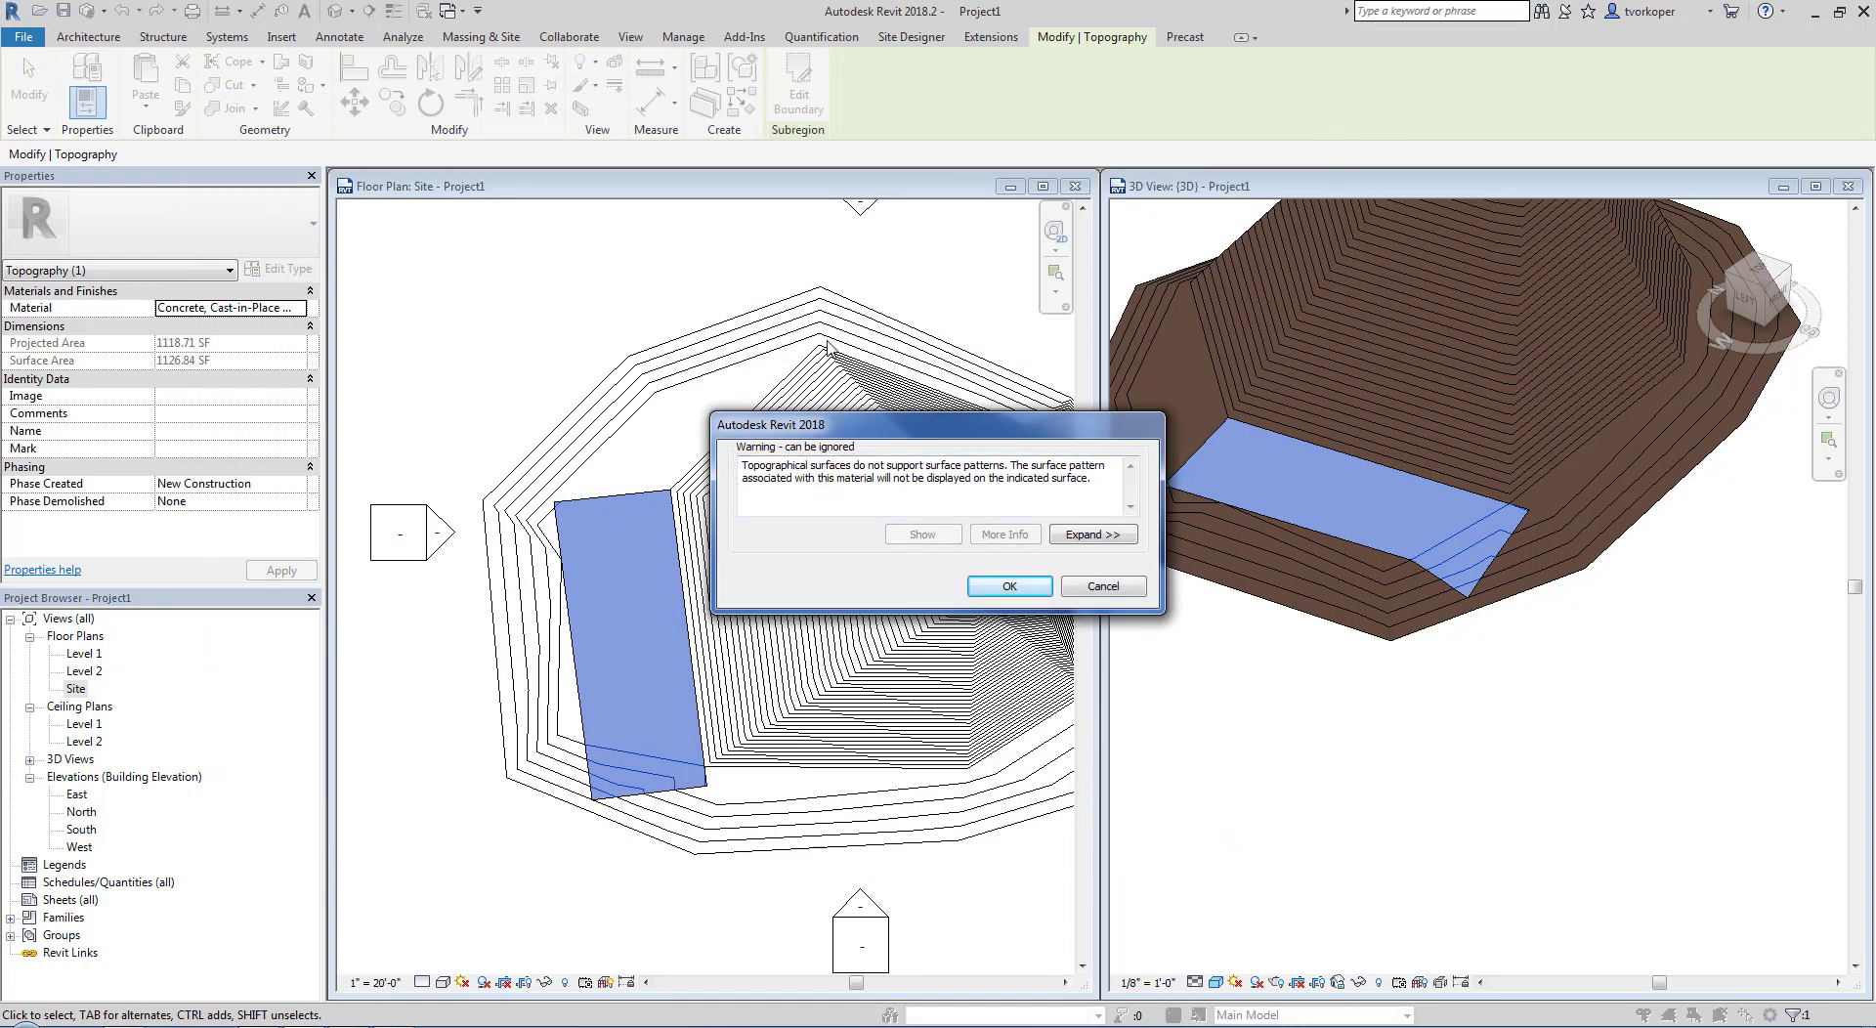
pyautogui.click(1010, 586)
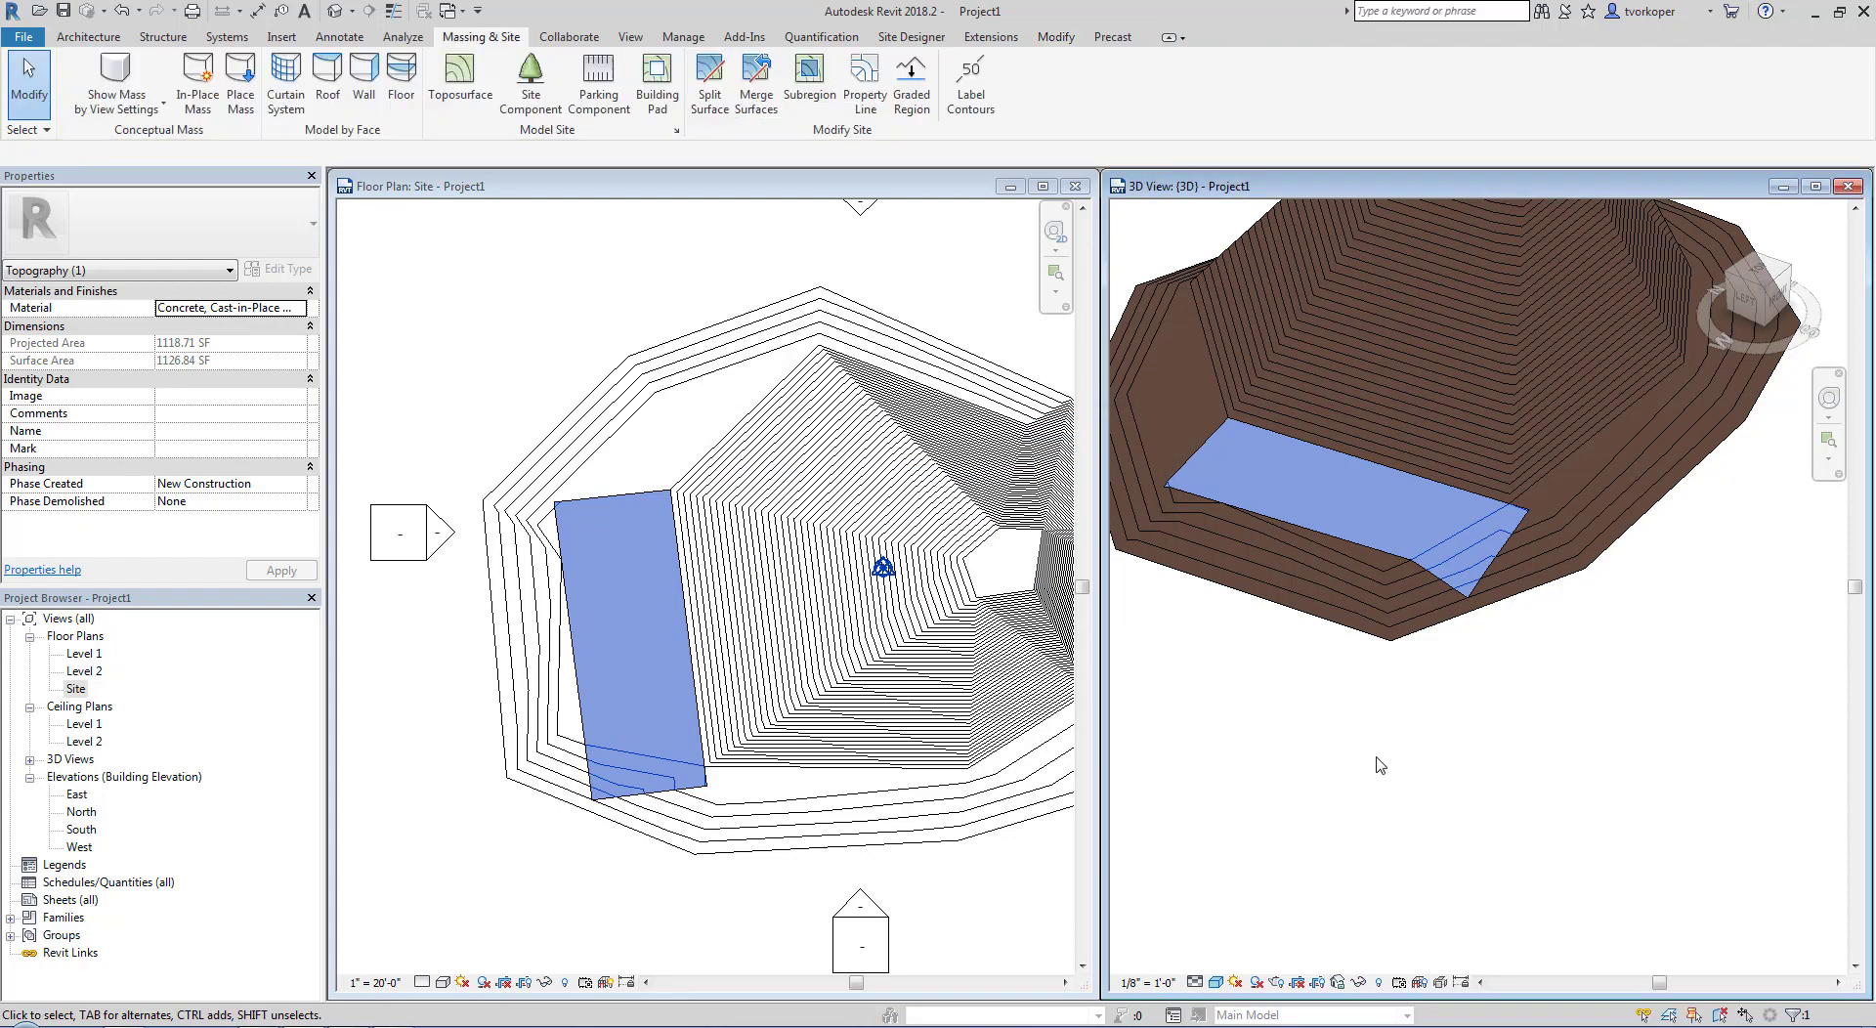
# Step: Split the main toposurface with a circle of about 10' radius on the slope northeast of the concrete subregion
pyautogui.click(1378, 764)
pyautogui.keyDown('shift'); pyautogui.moveTo(1382, 753); pyautogui.dragTo(1236, 507, button='middle'); pyautogui.keyUp('shift')
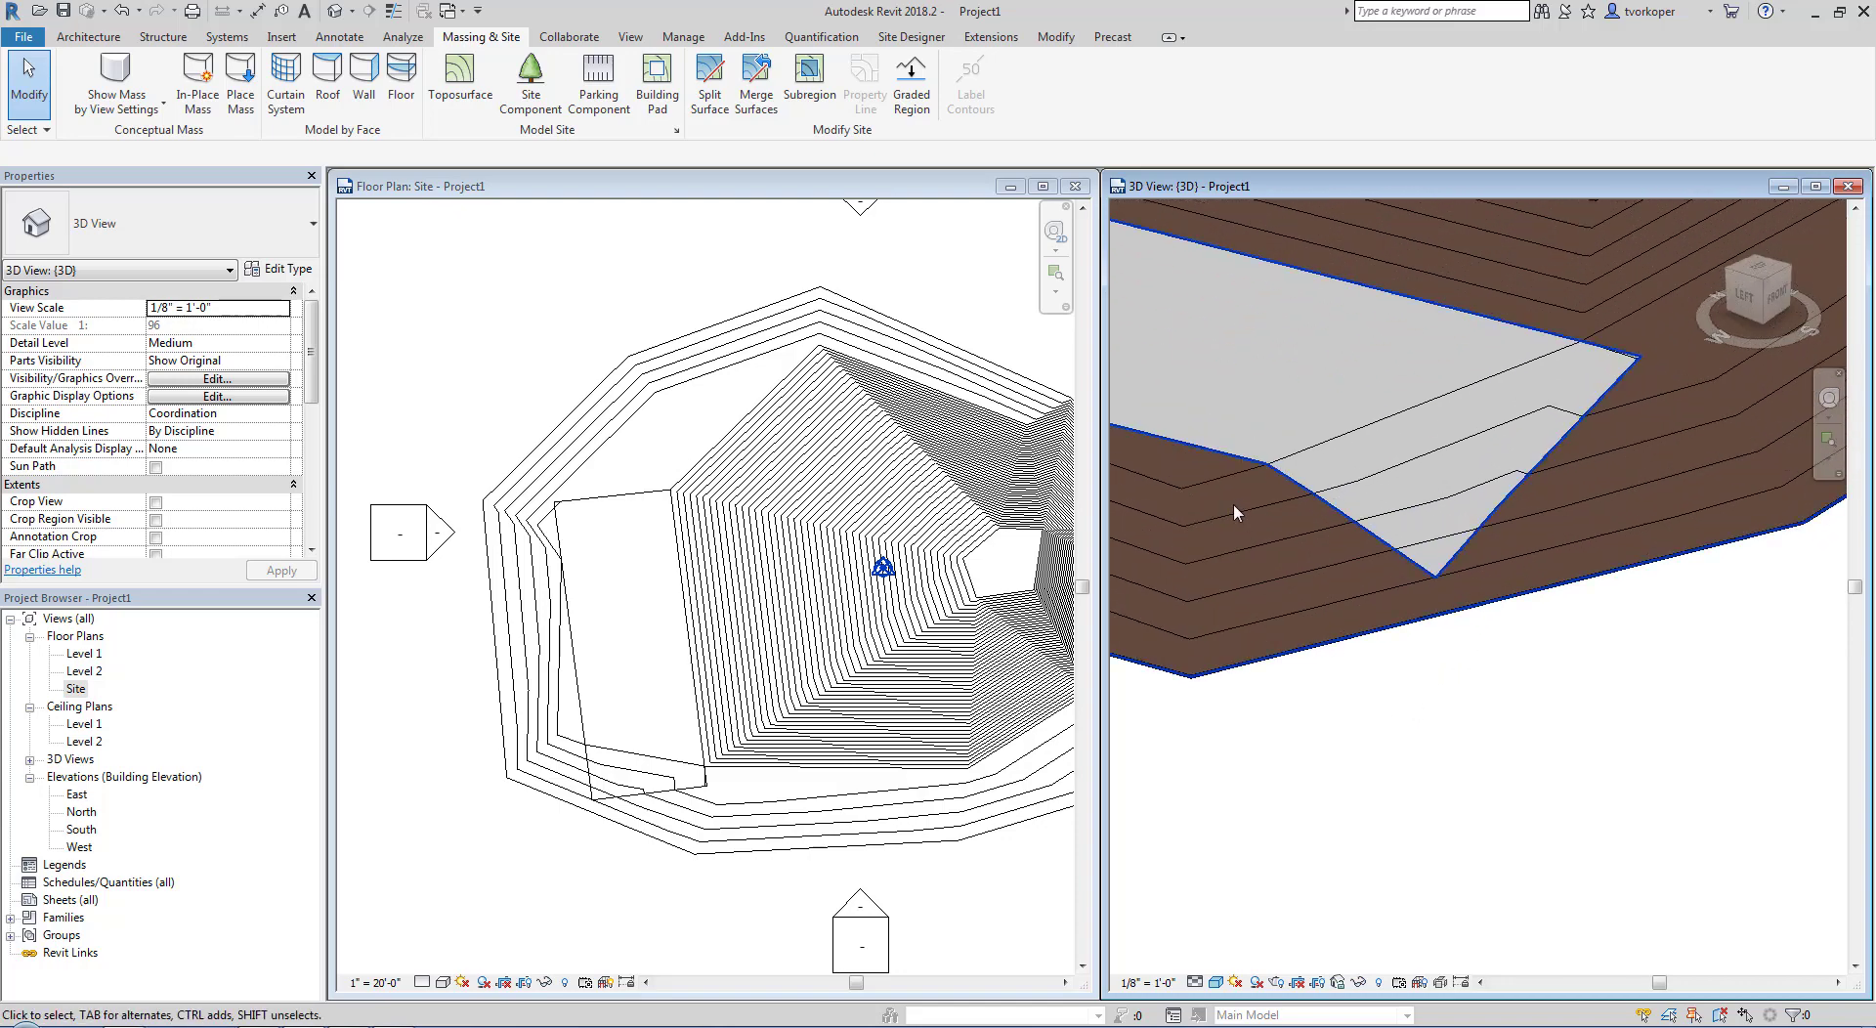
pyautogui.keyDown('shift'); pyautogui.moveTo(1275, 586); pyautogui.dragTo(1315, 876, button='middle'); pyautogui.keyUp('shift')
pyautogui.keyDown('shift'); pyautogui.moveTo(1554, 853); pyautogui.dragTo(1508, 659, button='middle'); pyautogui.keyUp('shift')
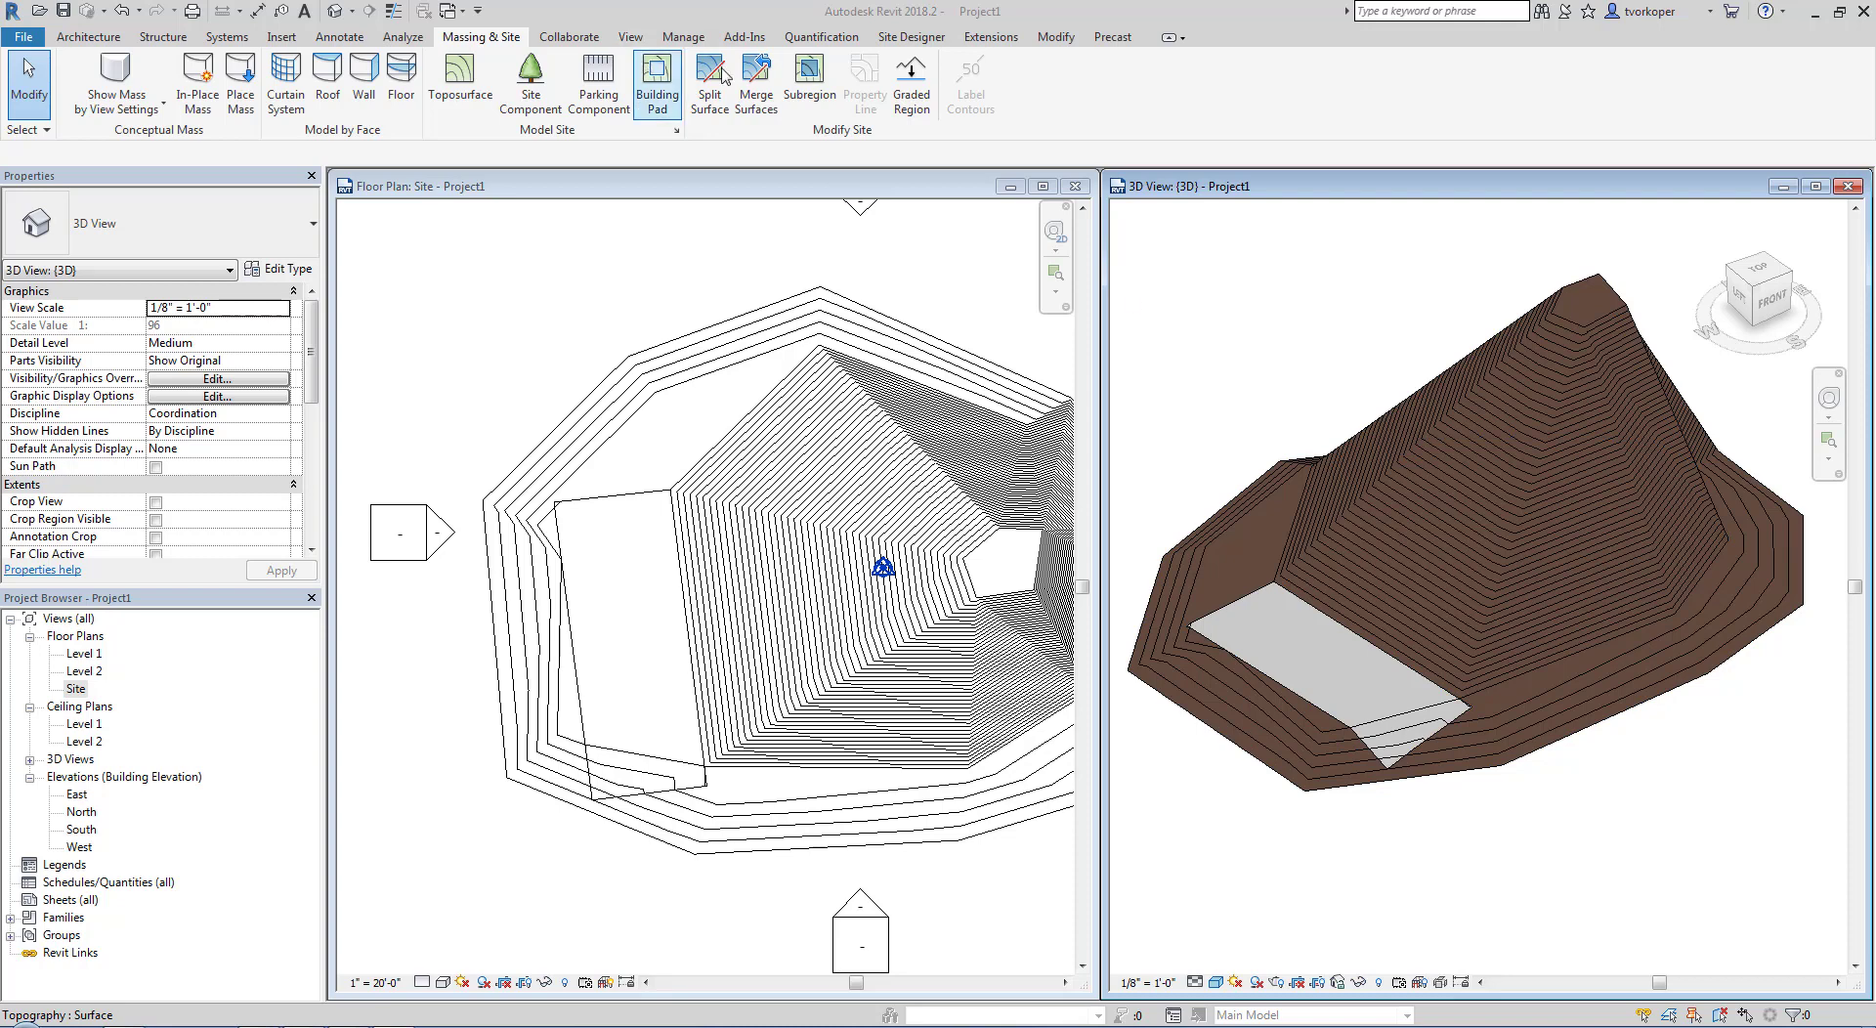
pyautogui.click(709, 88)
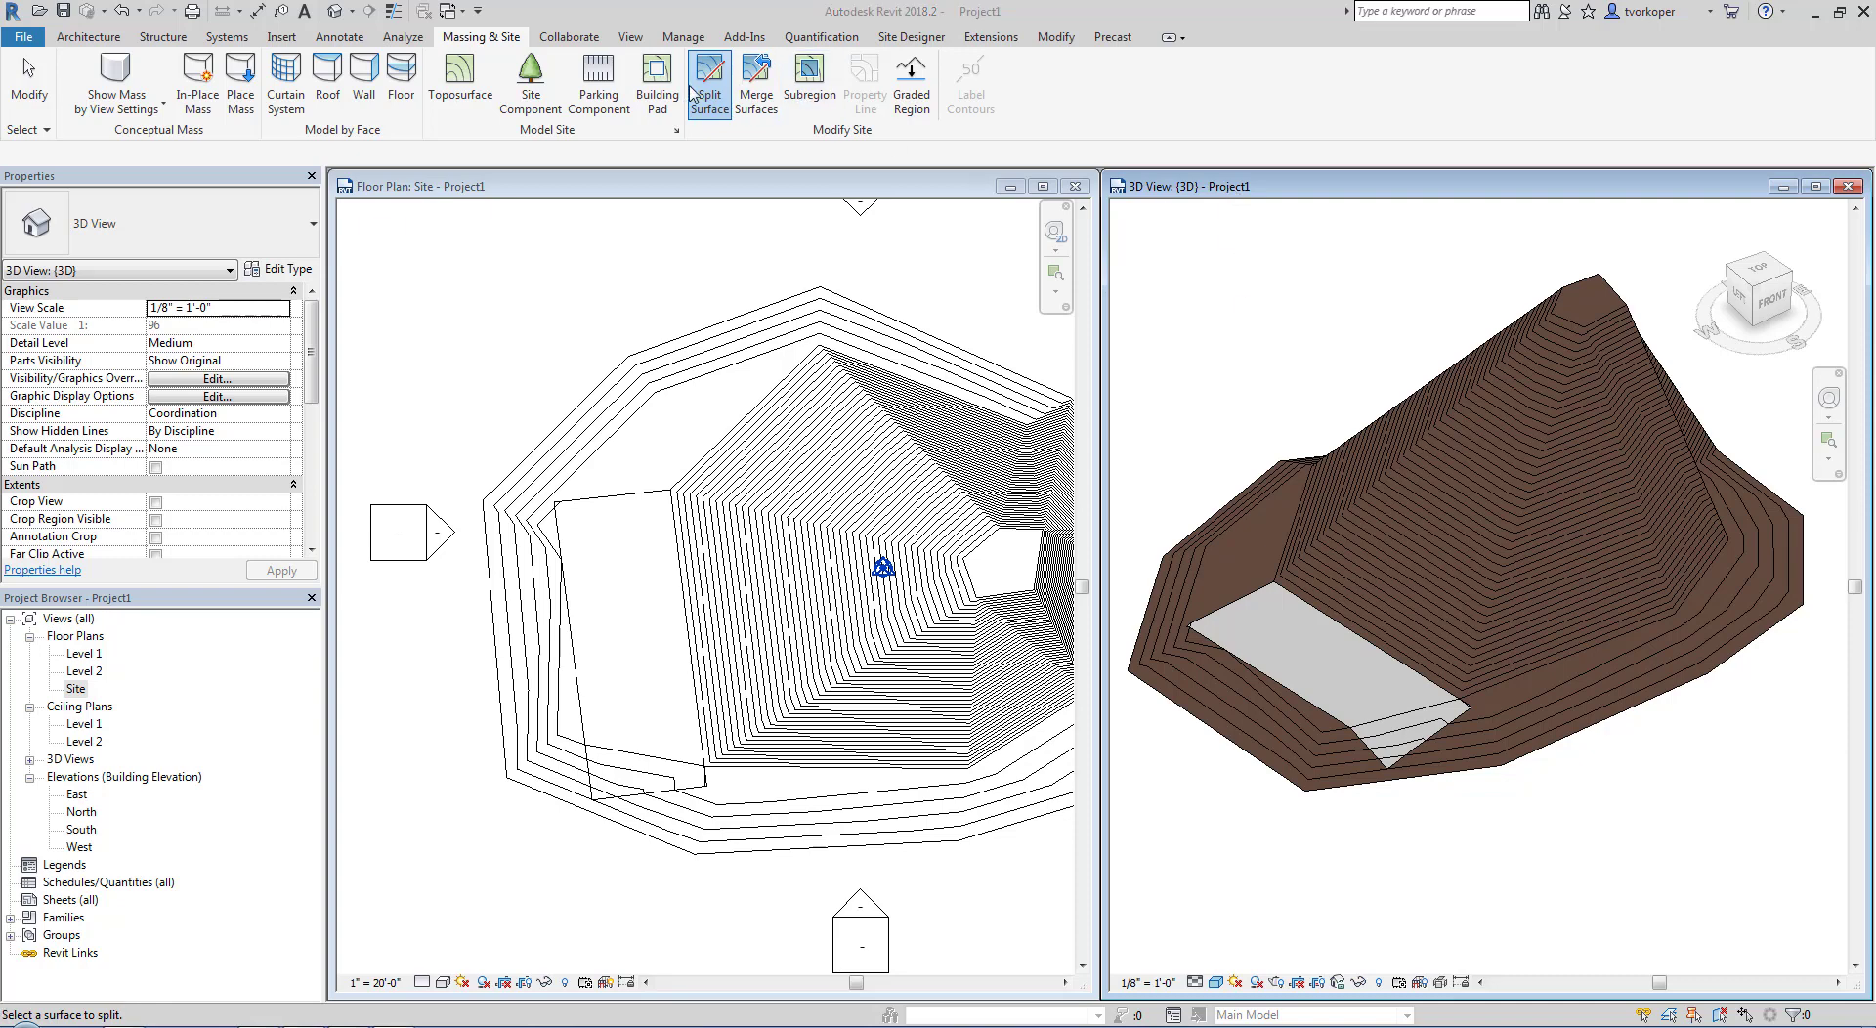
pyautogui.click(1503, 414)
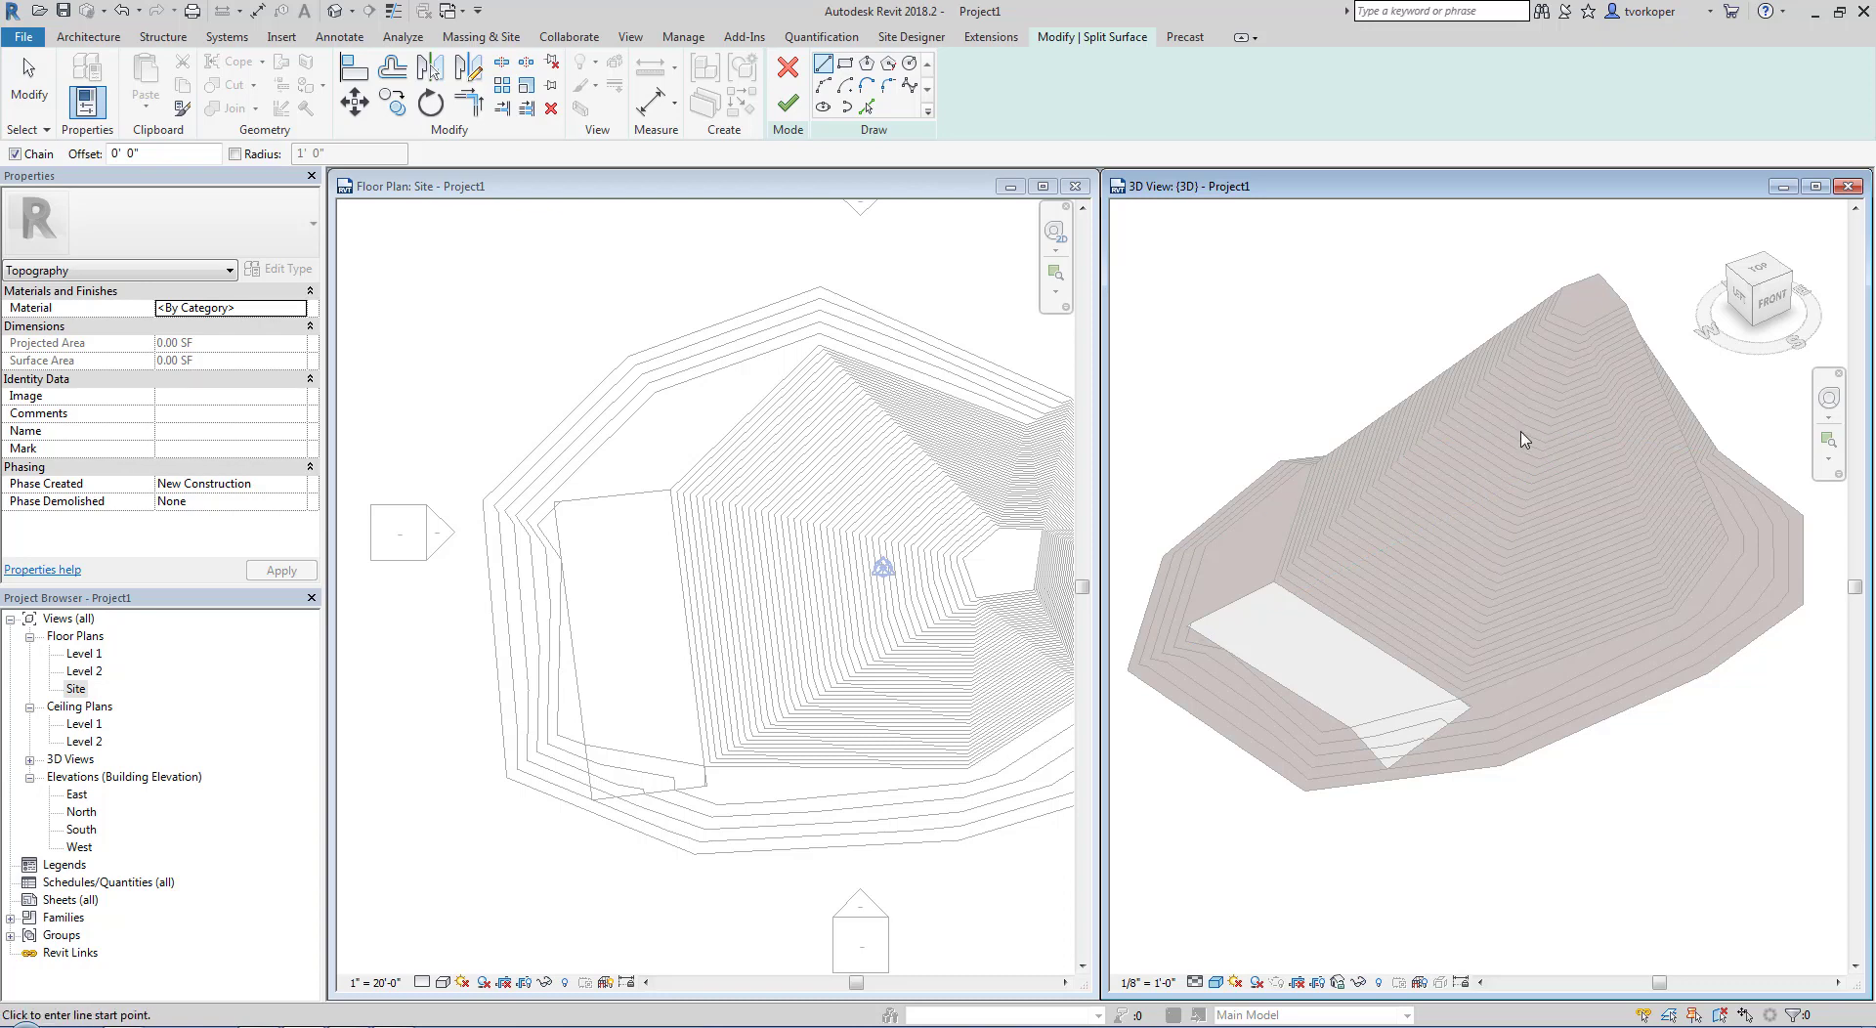
pyautogui.click(868, 188)
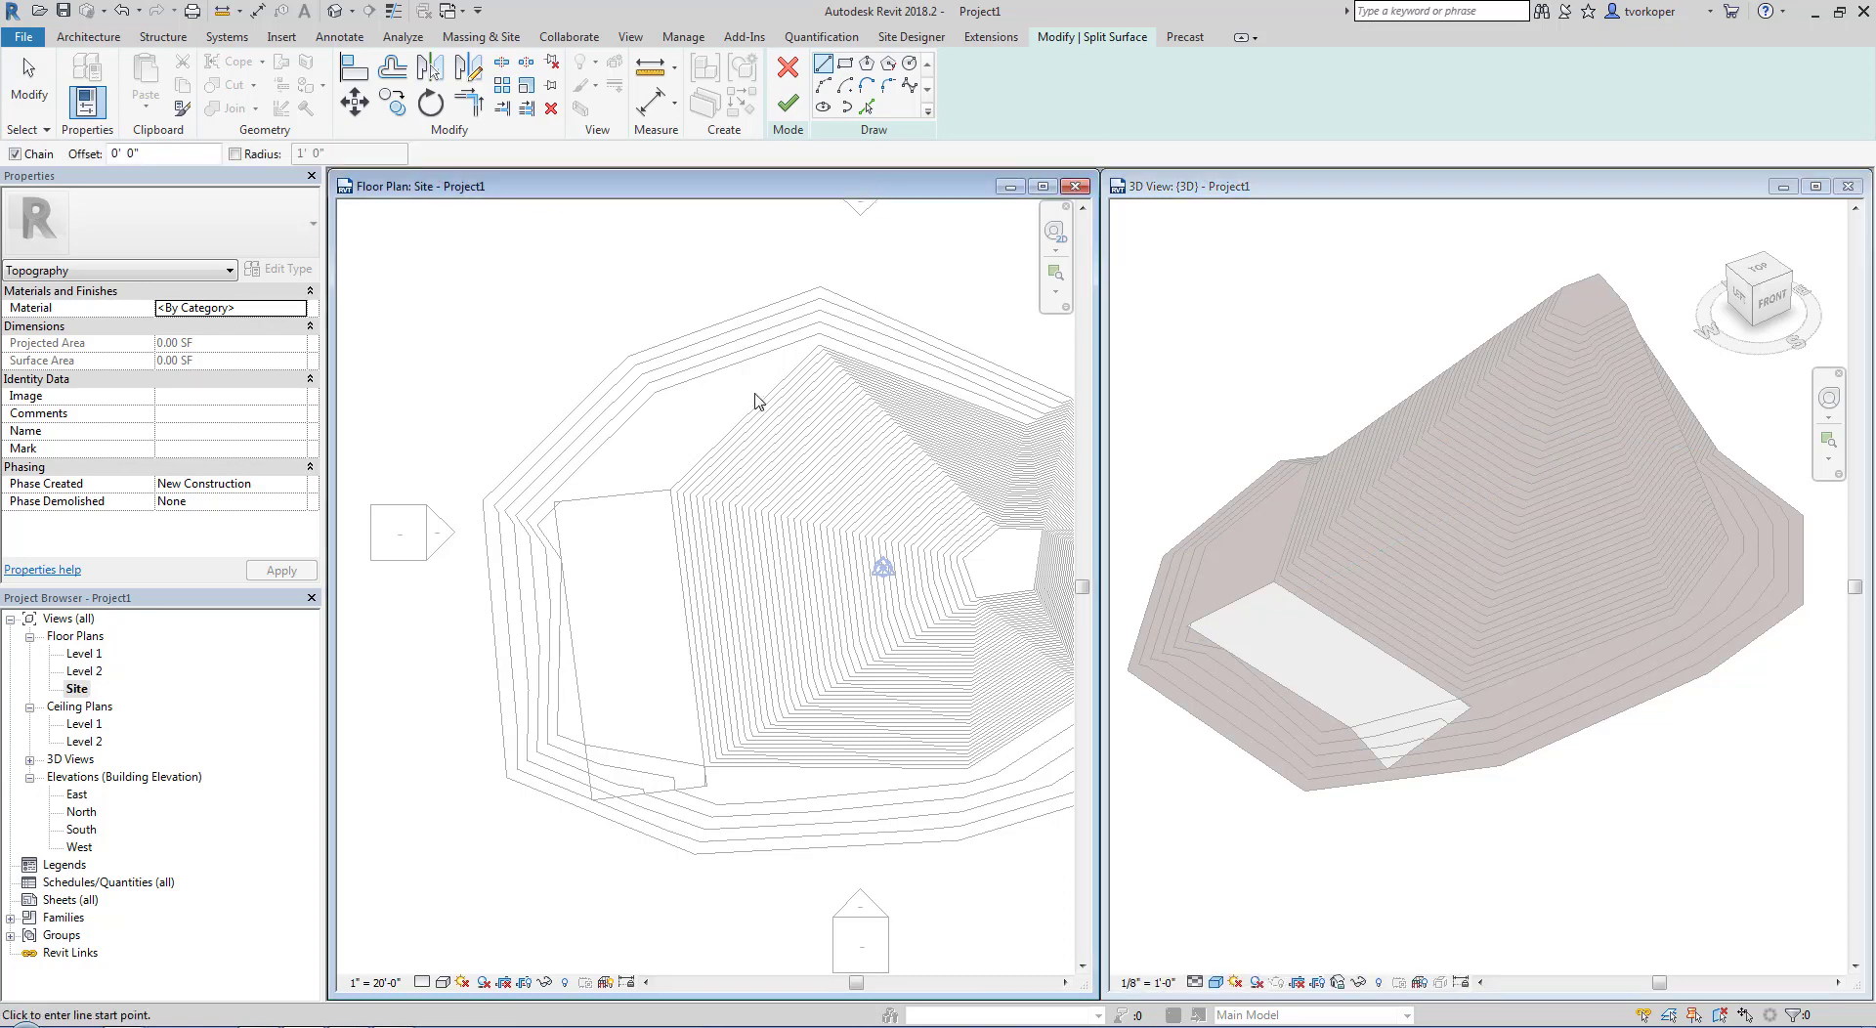
pyautogui.moveTo(819, 442); pyautogui.dragTo(663, 414, button='middle')
pyautogui.press('Escape')
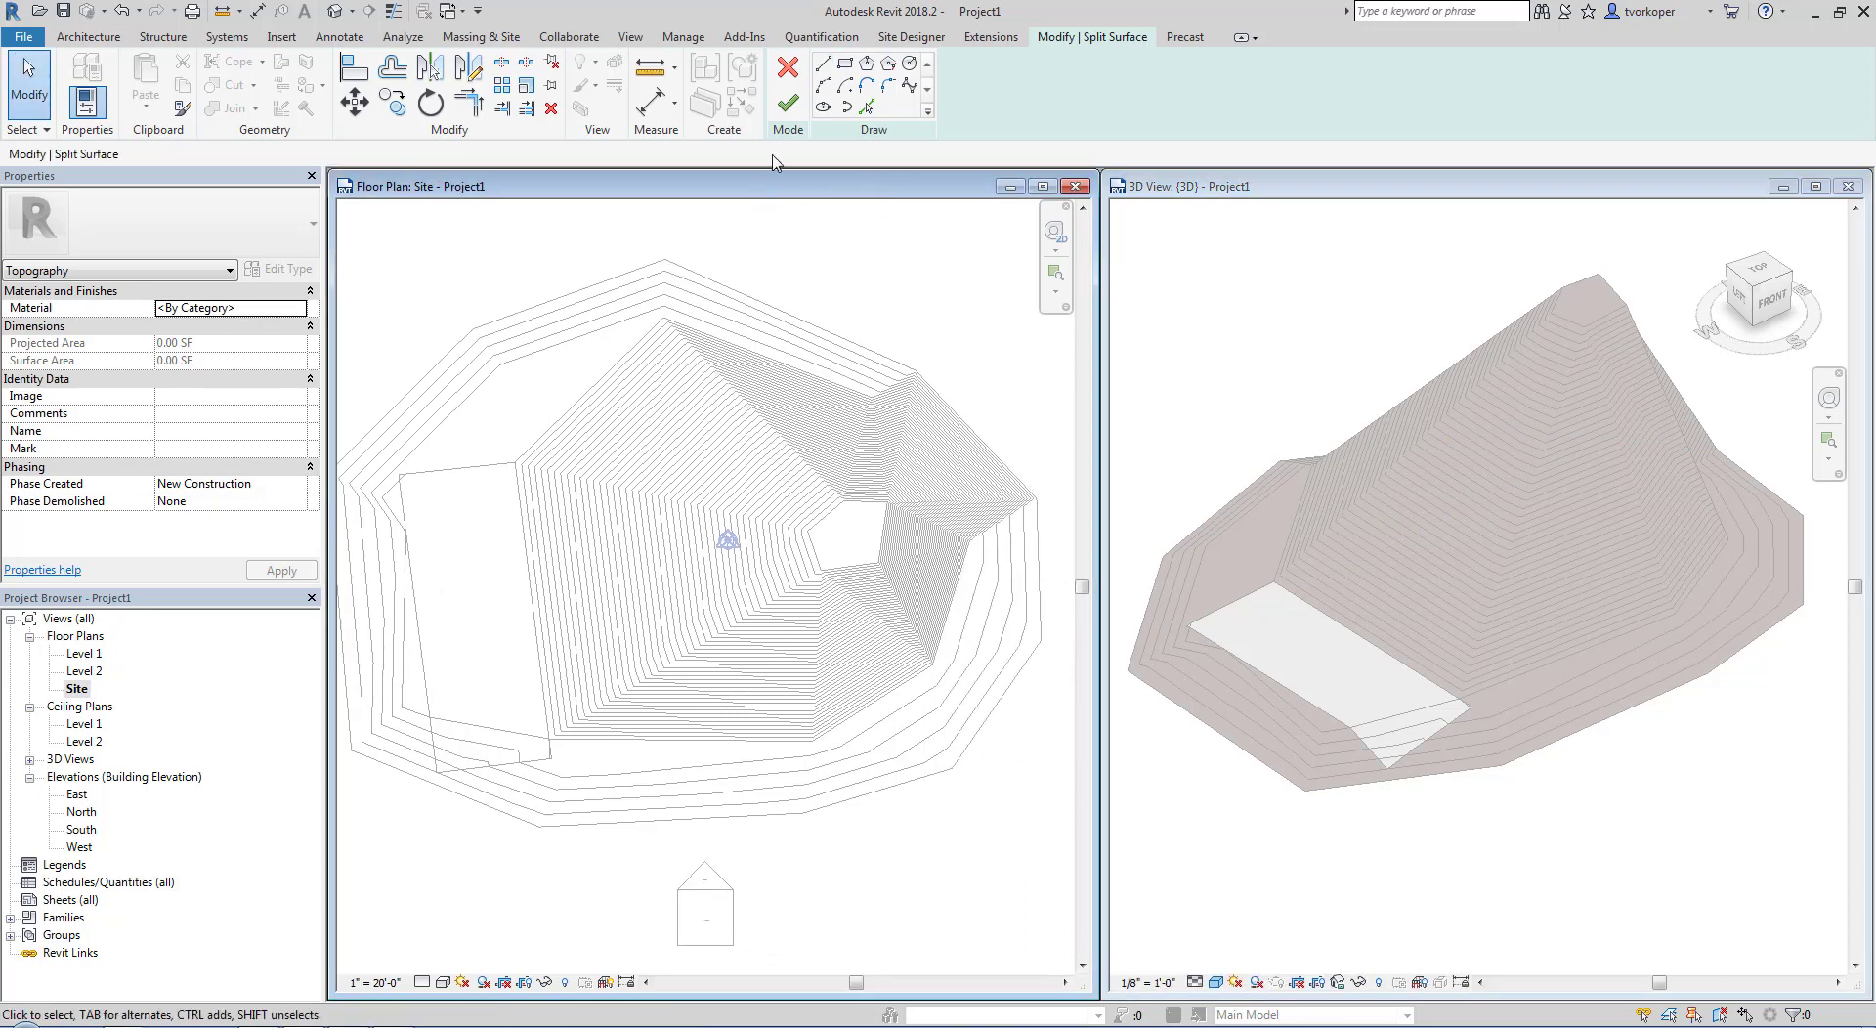
pyautogui.click(910, 65)
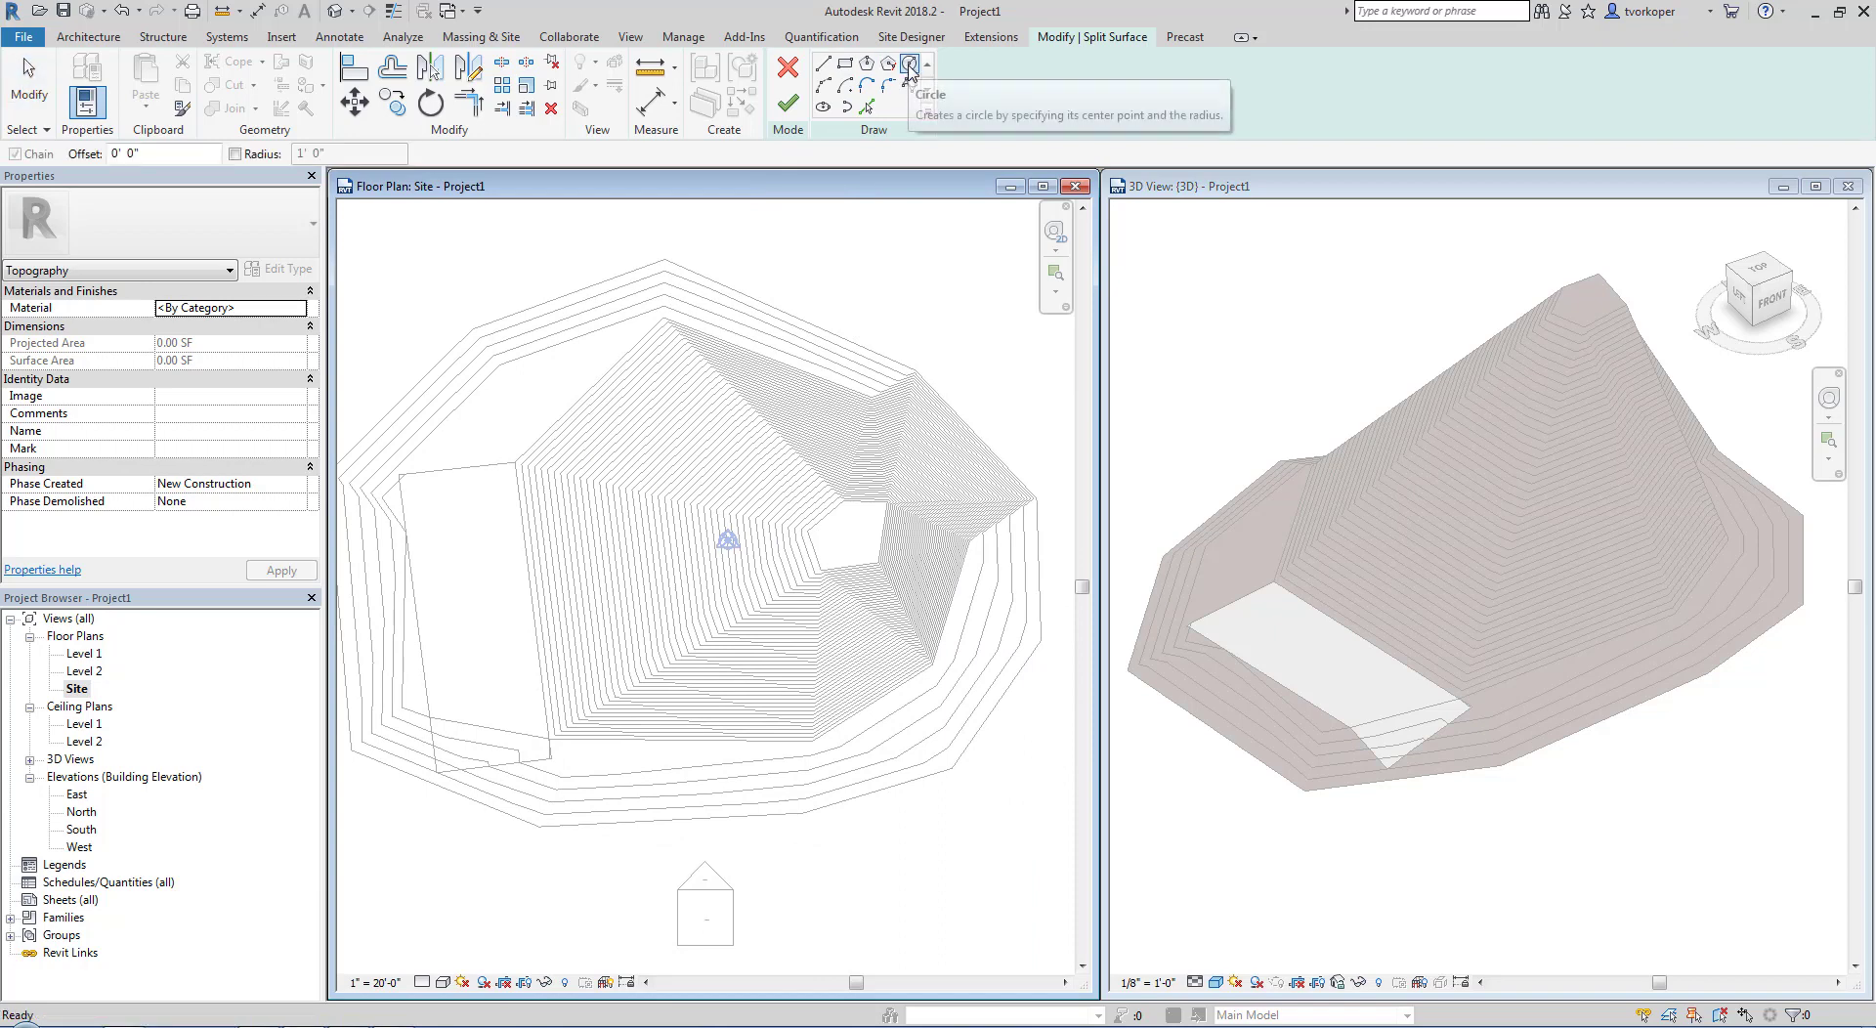
pyautogui.click(641, 446)
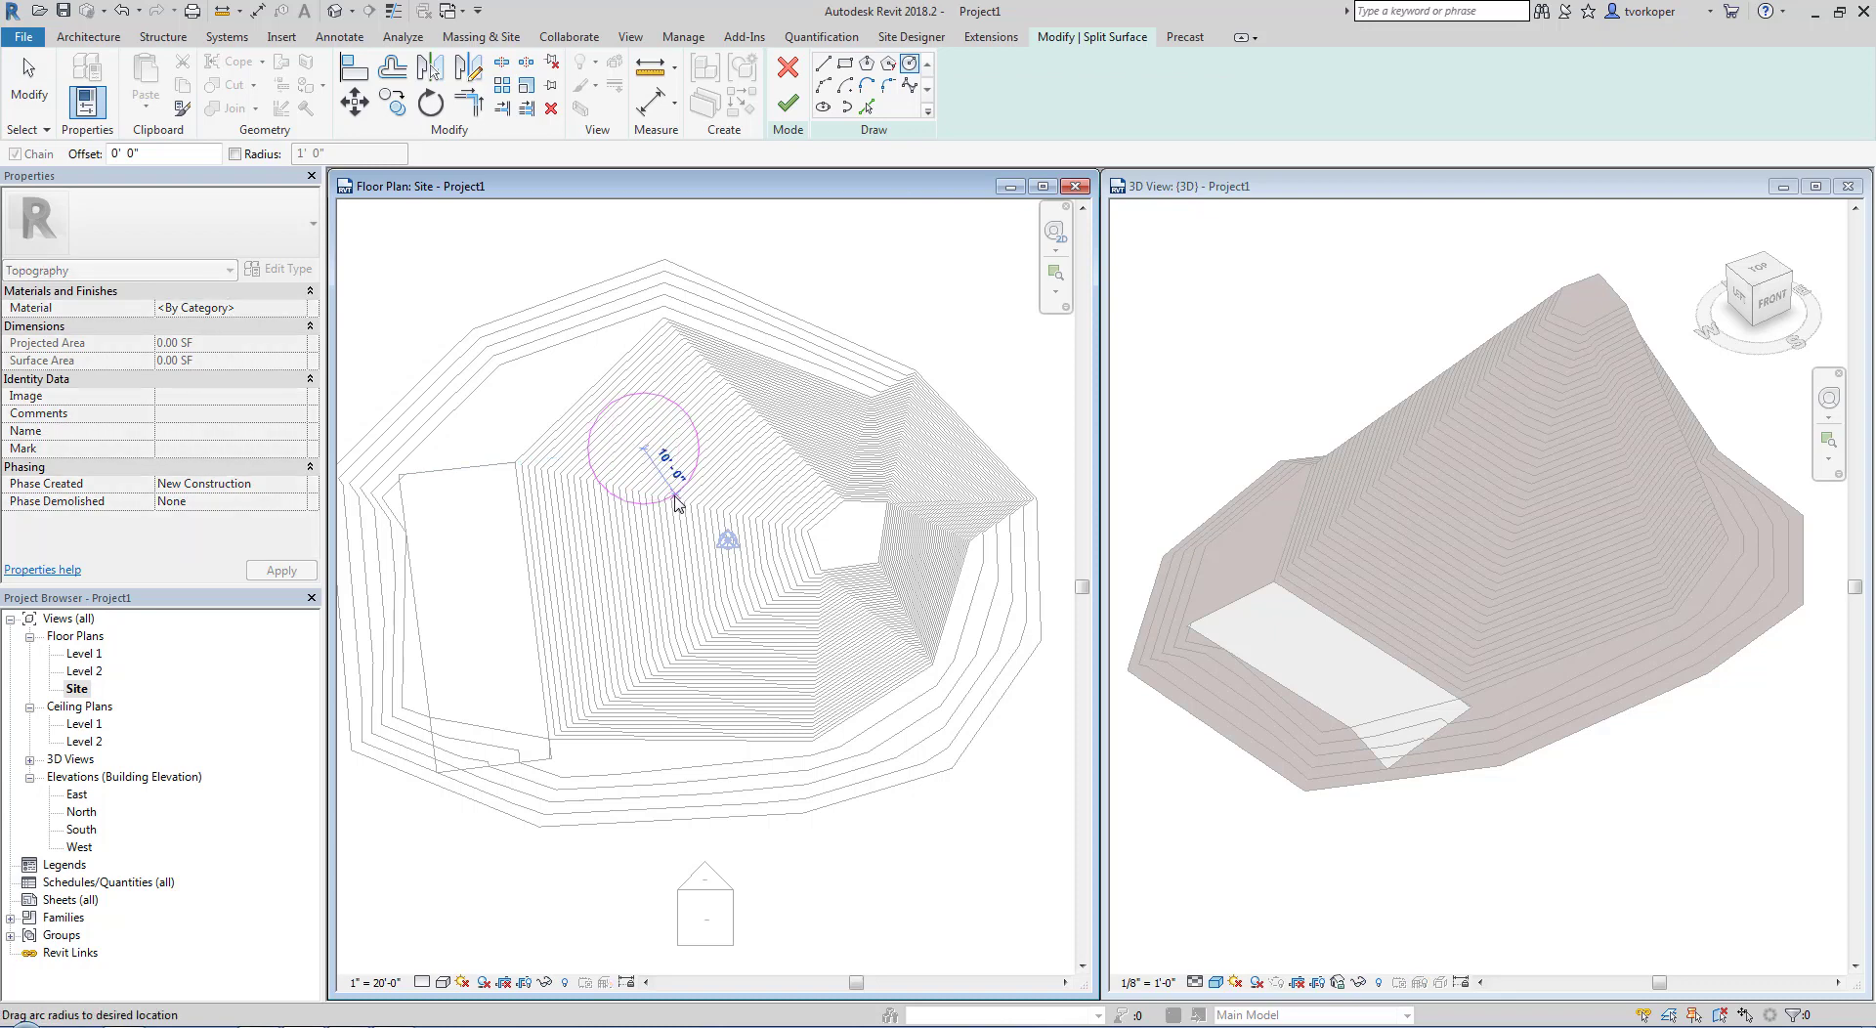
pyautogui.click(678, 503)
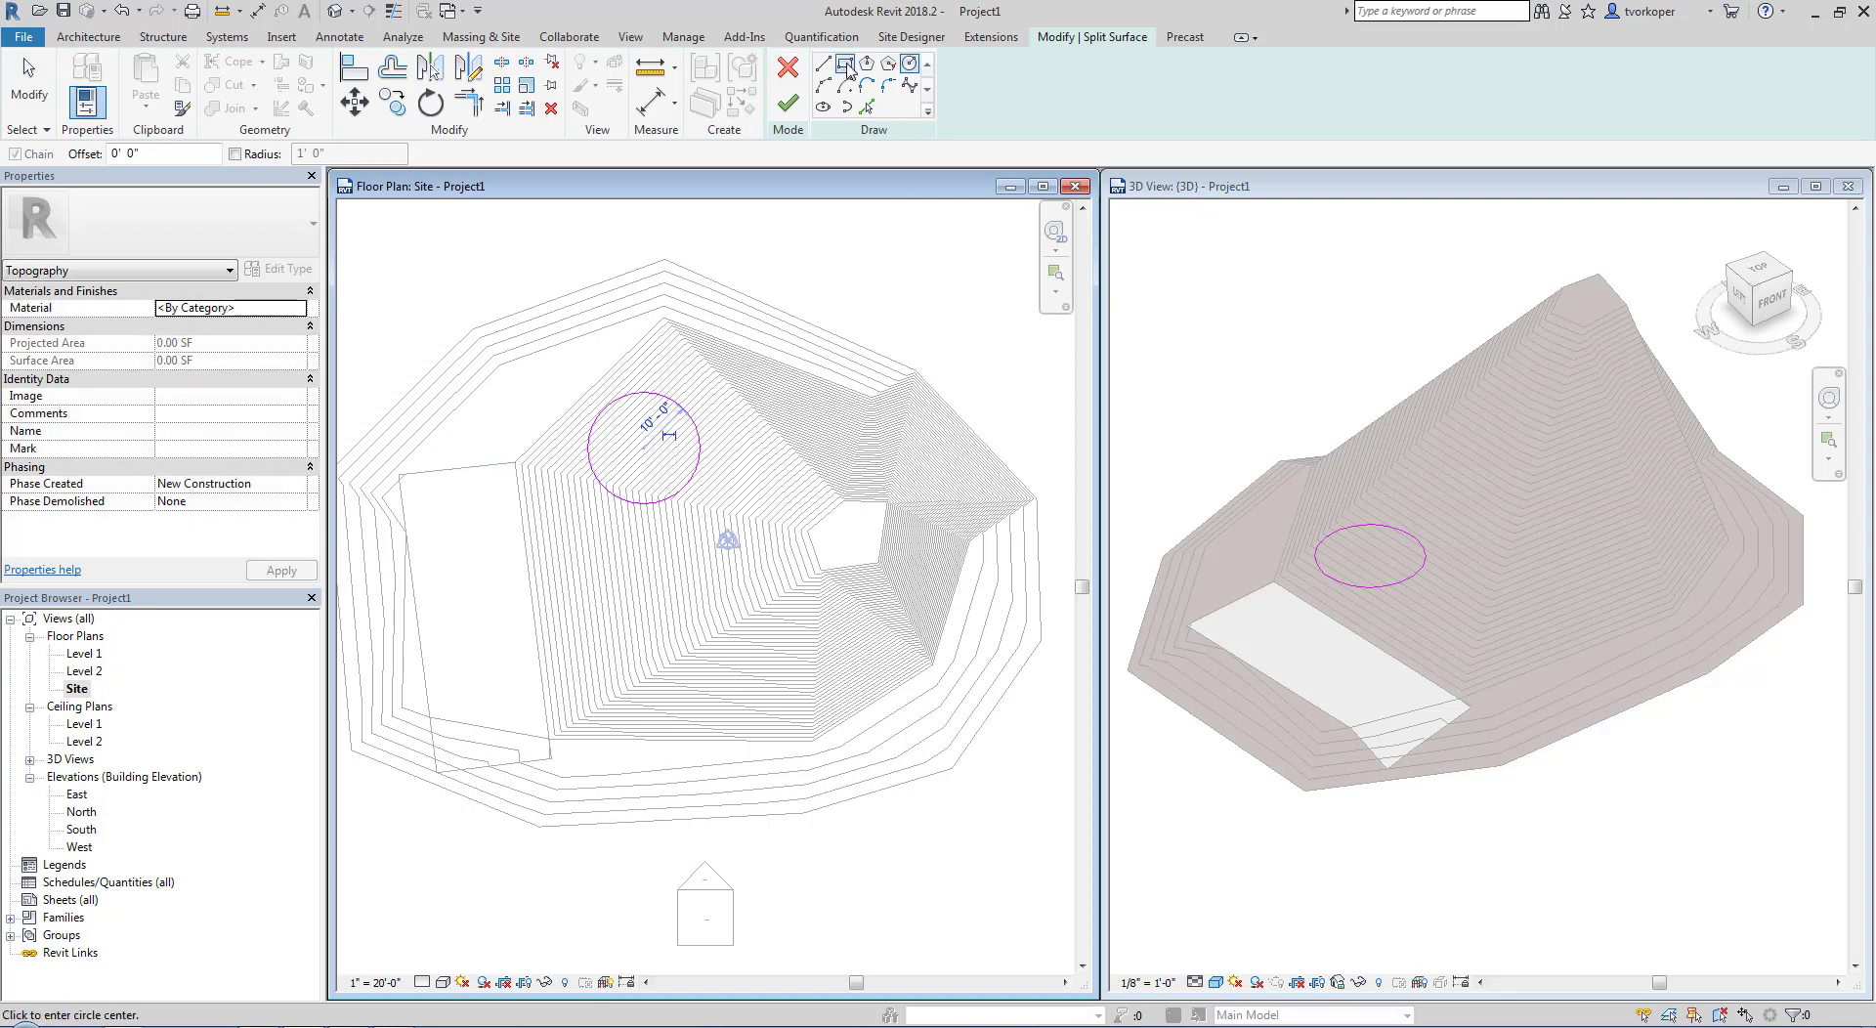
pyautogui.click(787, 103)
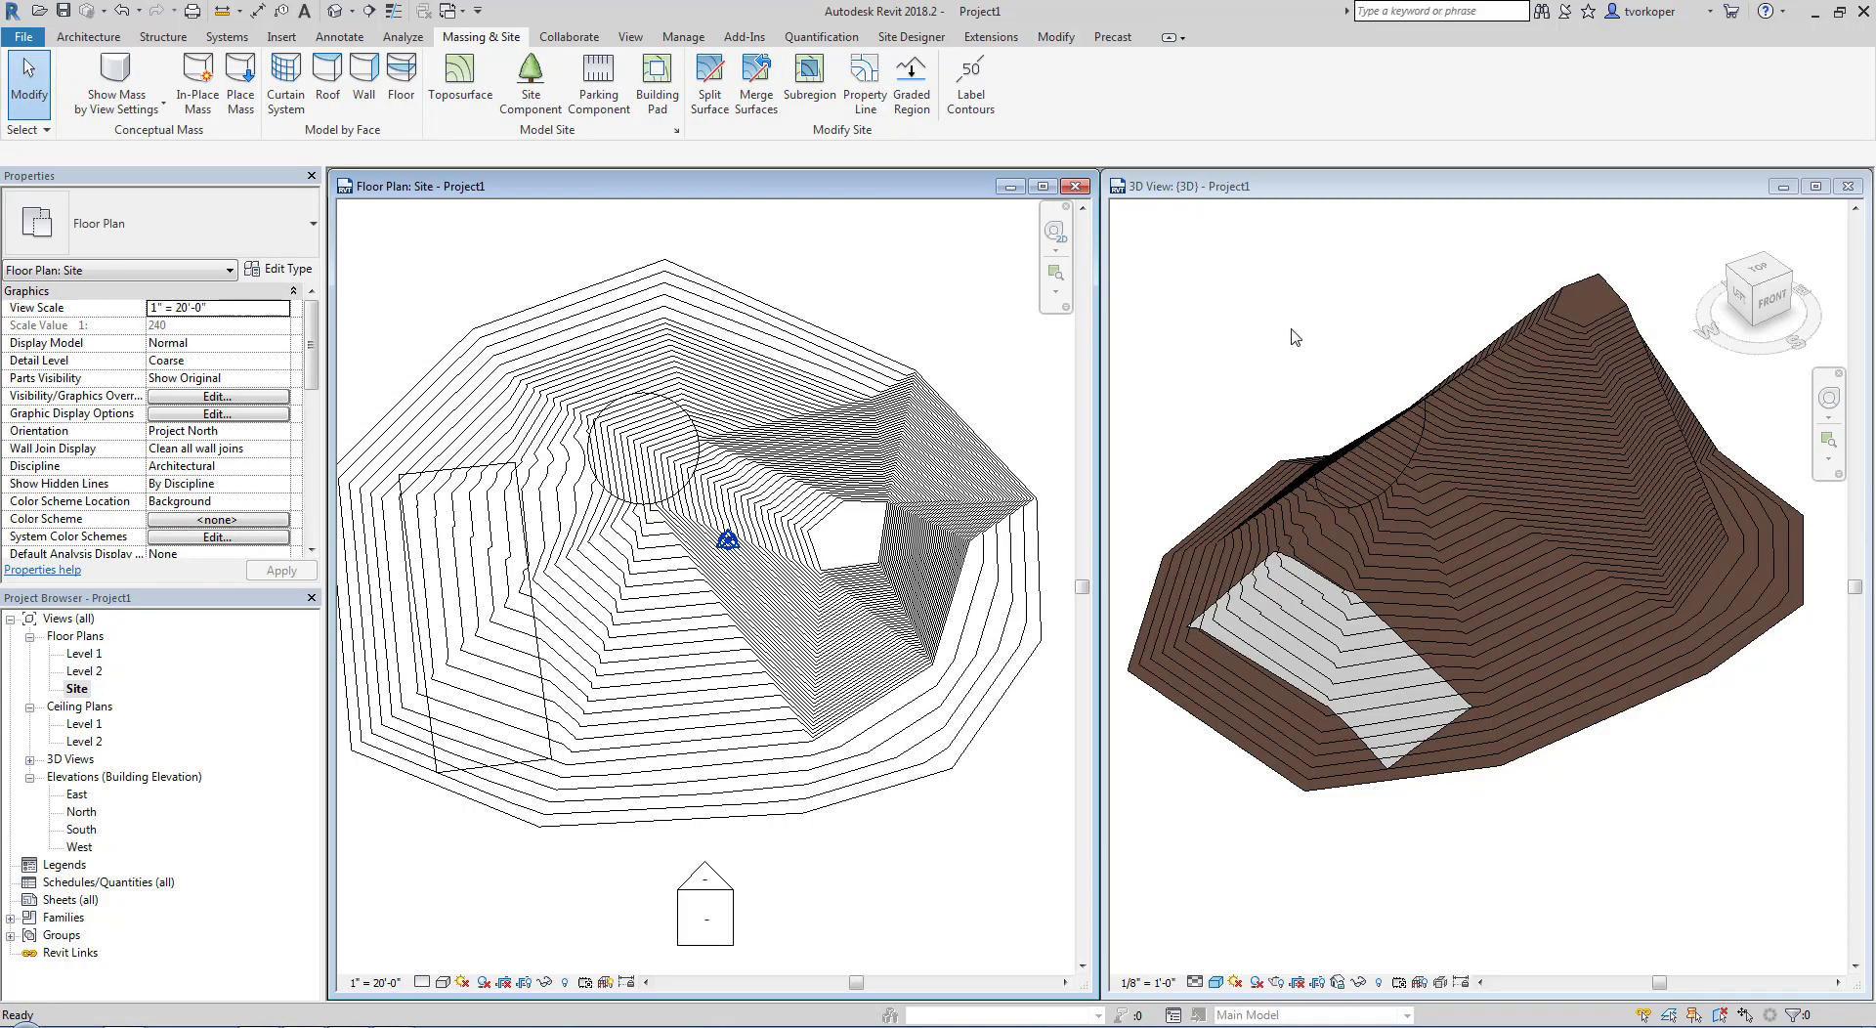
# Step: Select the circular split surface in the 3D view and search its material choices for water
pyautogui.keyDown('shift'); pyautogui.moveTo(1294, 342); pyautogui.dragTo(1397, 752, button='middle'); pyautogui.keyUp('shift')
pyautogui.keyDown('shift'); pyautogui.moveTo(1290, 713); pyautogui.dragTo(1459, 512, button='middle'); pyautogui.keyUp('shift')
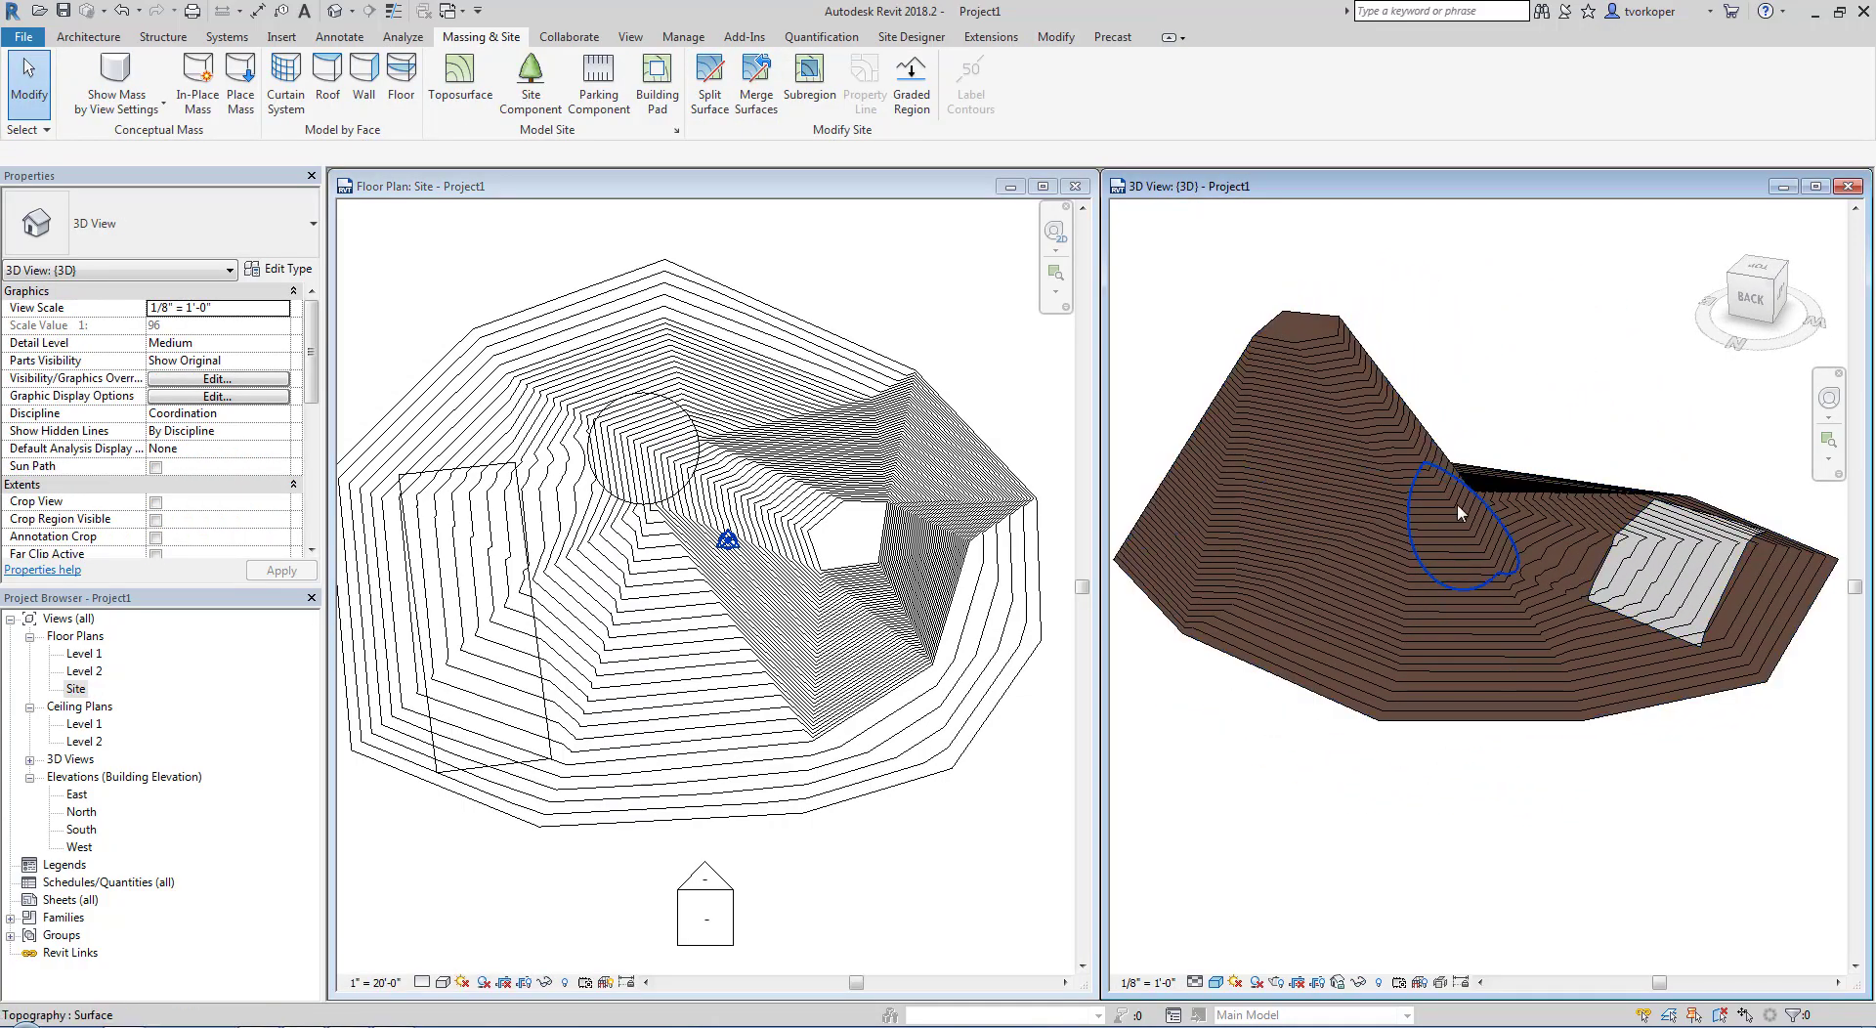
pyautogui.scroll(3, 1470, 524)
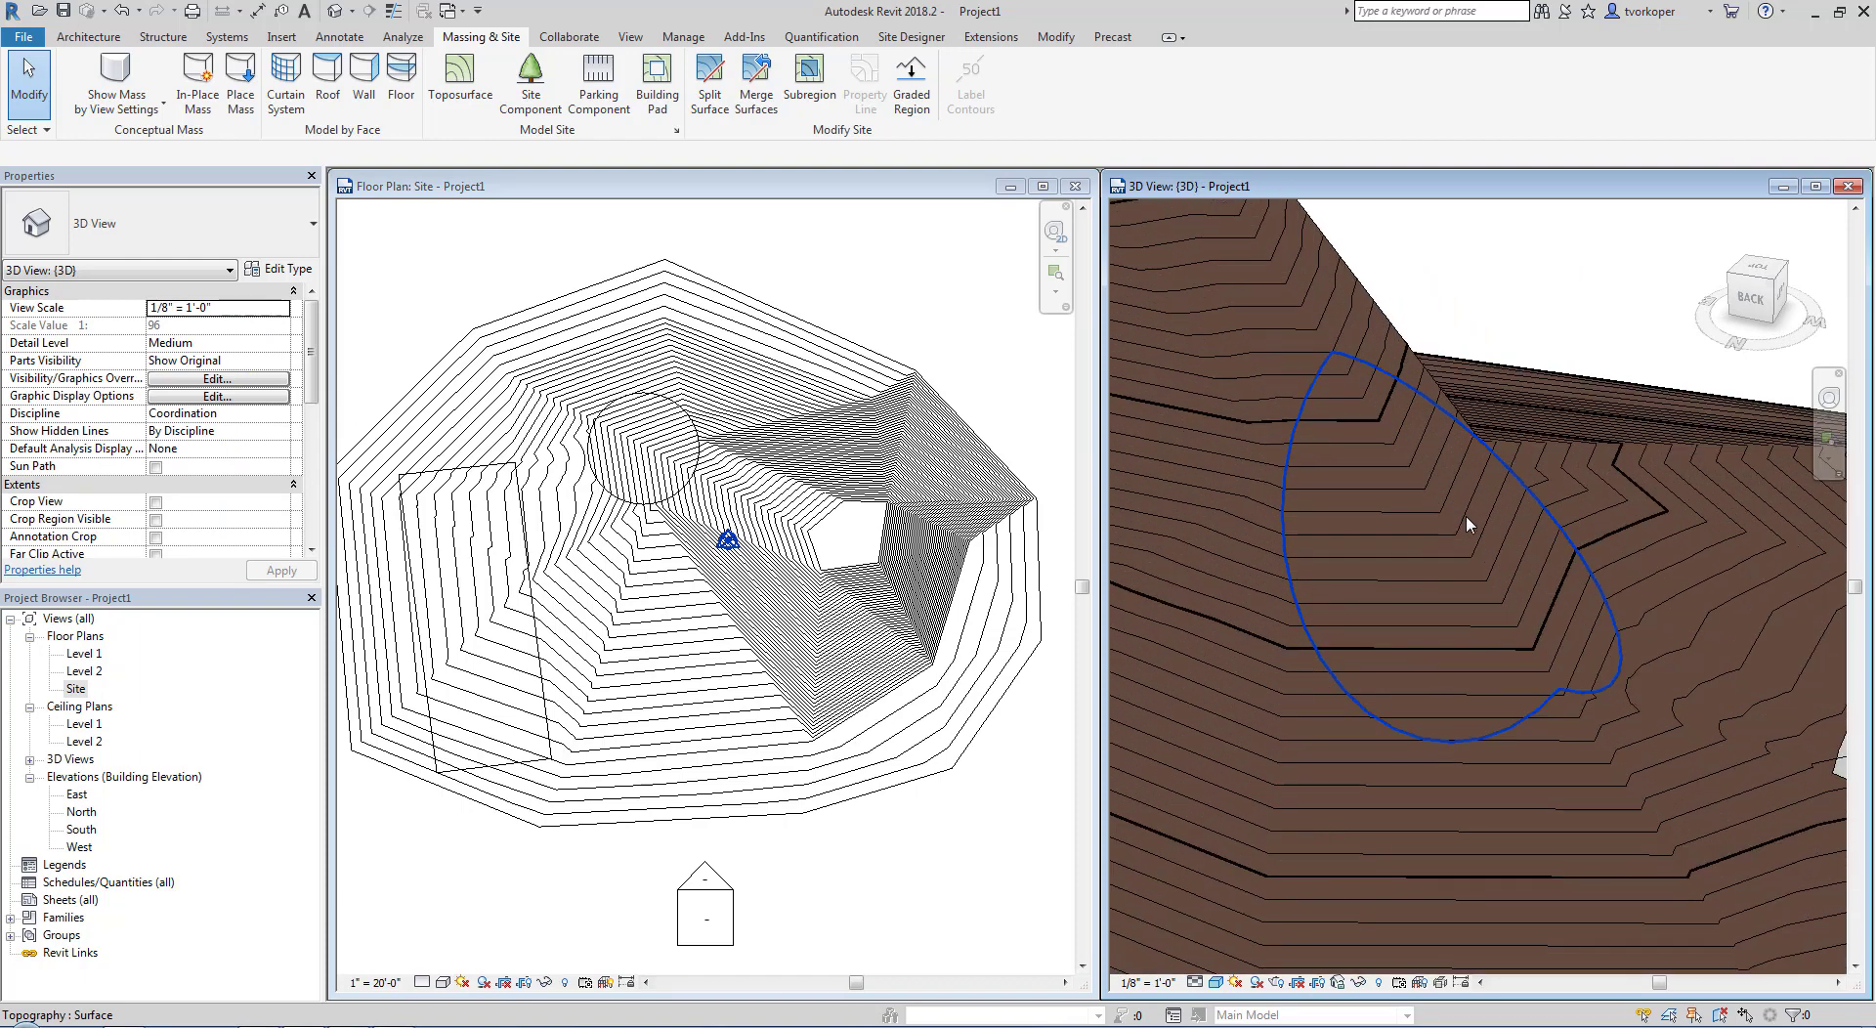
pyautogui.scroll(-3, 1450, 528)
pyautogui.keyDown('shift'); pyautogui.moveTo(1432, 617); pyautogui.dragTo(1211, 616, button='middle'); pyautogui.keyUp('shift')
pyautogui.click(1352, 547)
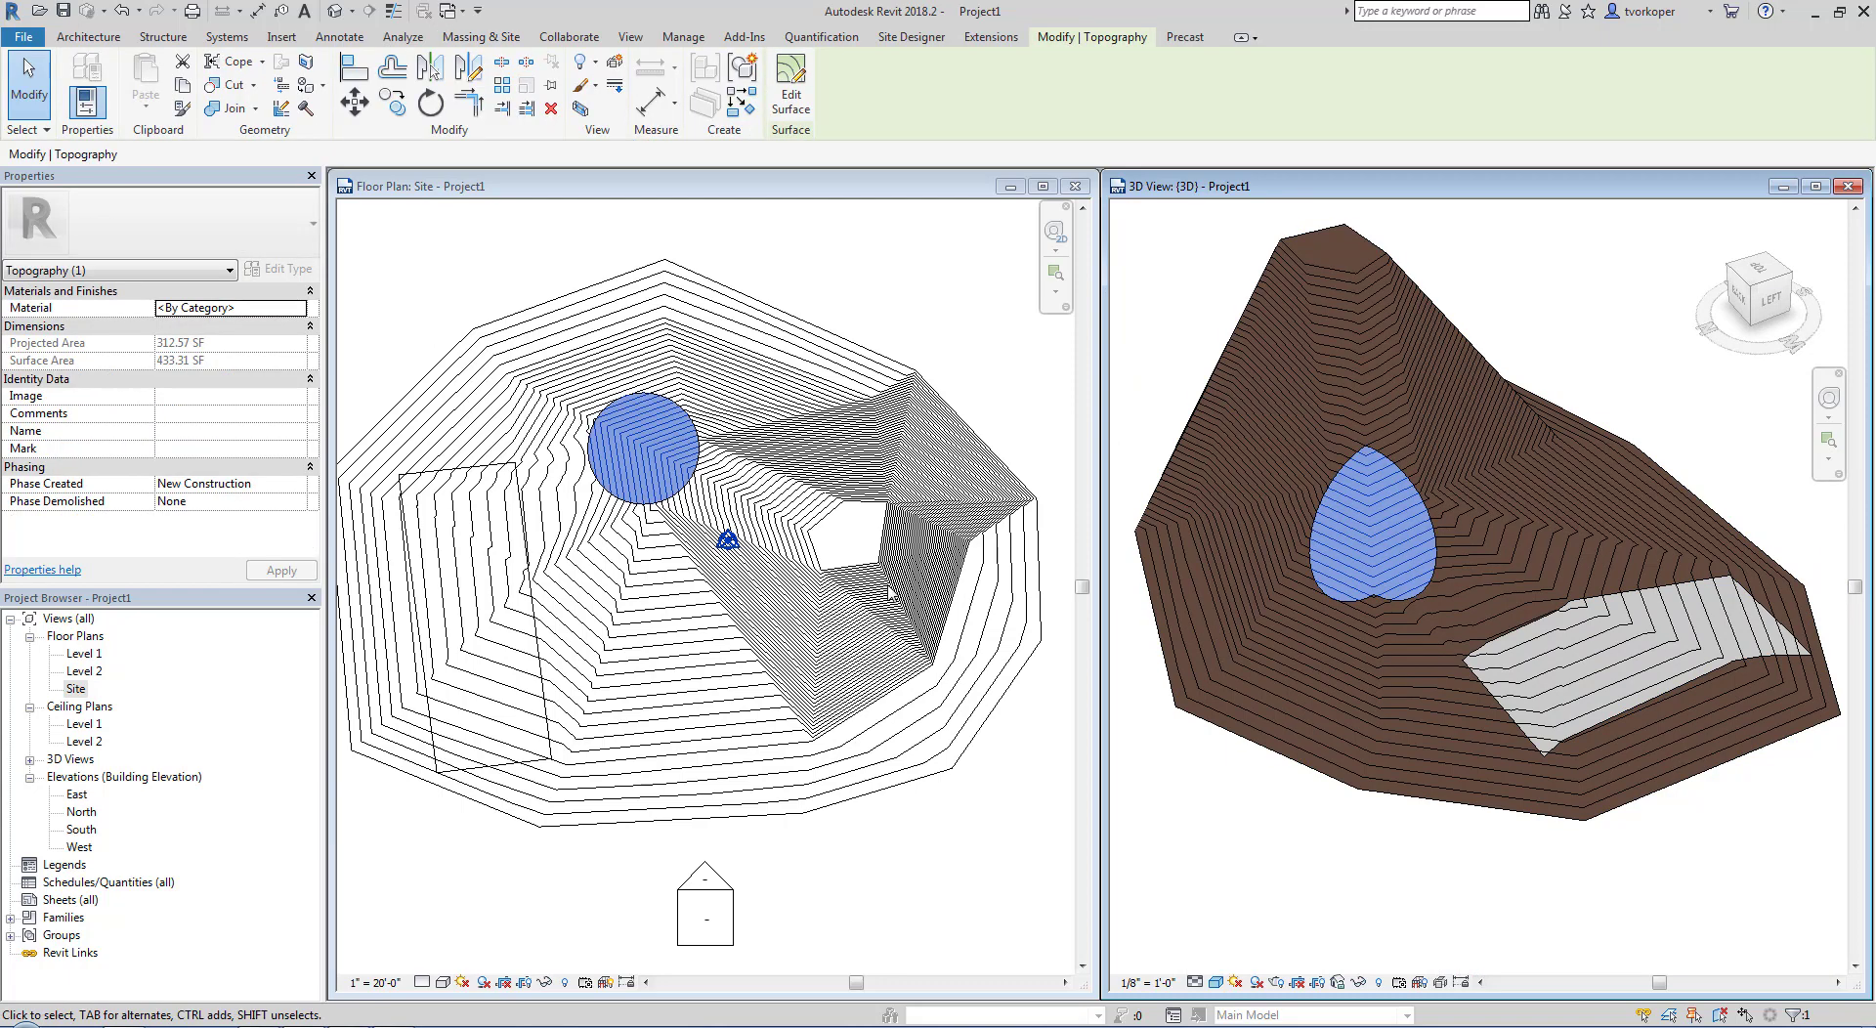
pyautogui.click(301, 308)
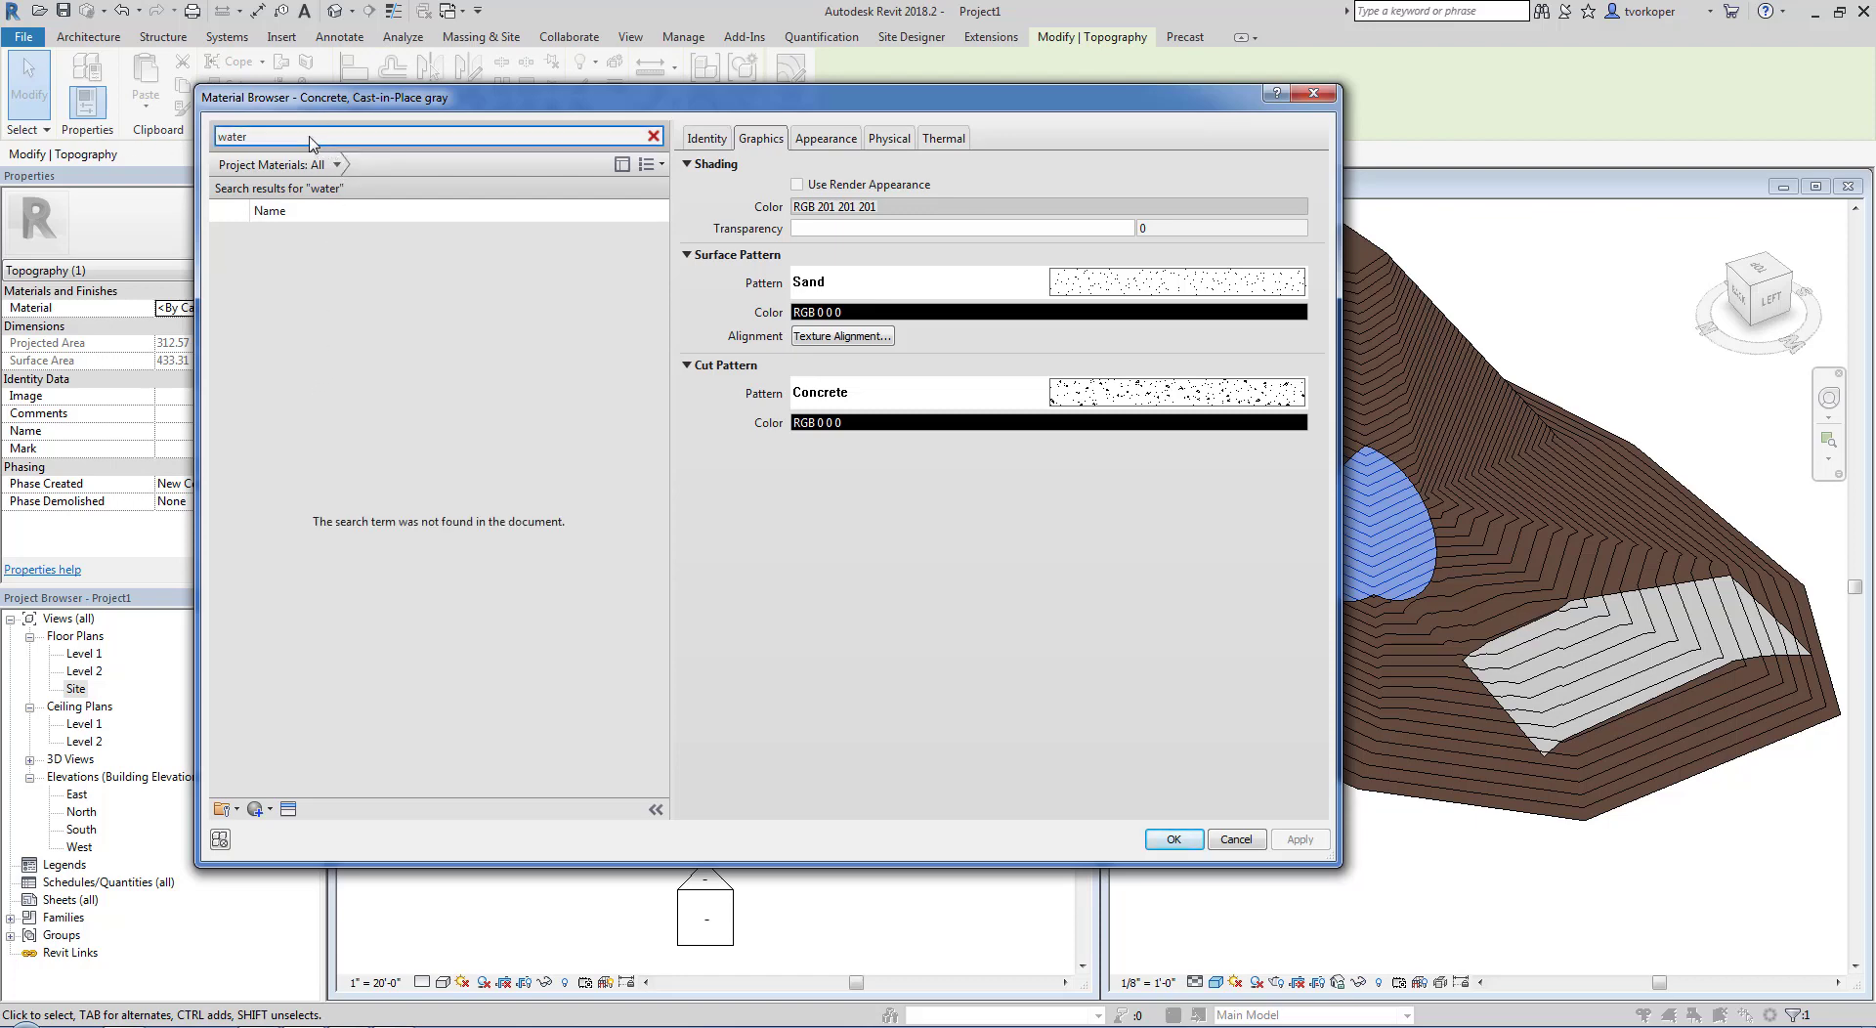
# Step: Try a different material search beginning with "gra", and clear the search to list all project materials
pyautogui.moveTo(306, 143); pyautogui.dragTo(41, 156)
pyautogui.write('gra')
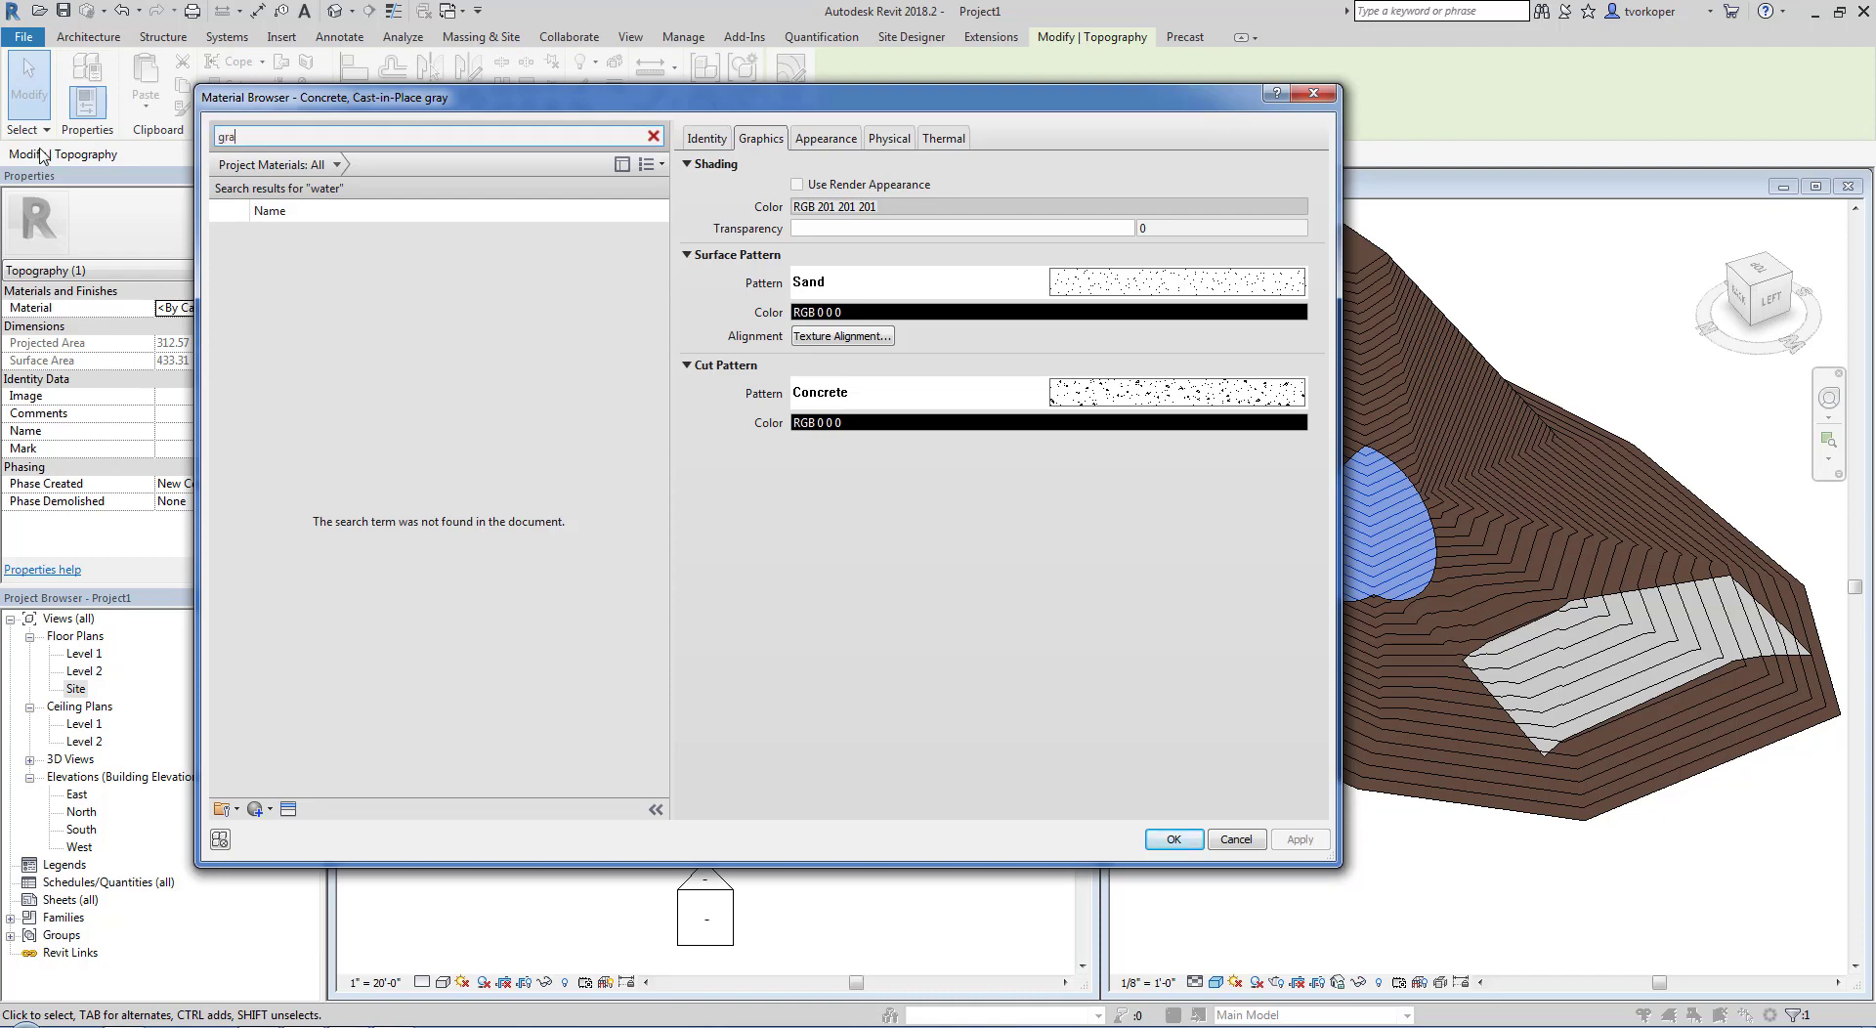
pyautogui.write('r')
pyautogui.press('BackSpace')
pyautogui.press('BackSpace')
pyautogui.write('wa')
pyautogui.press('BackSpace')
pyautogui.press('BackSpace')
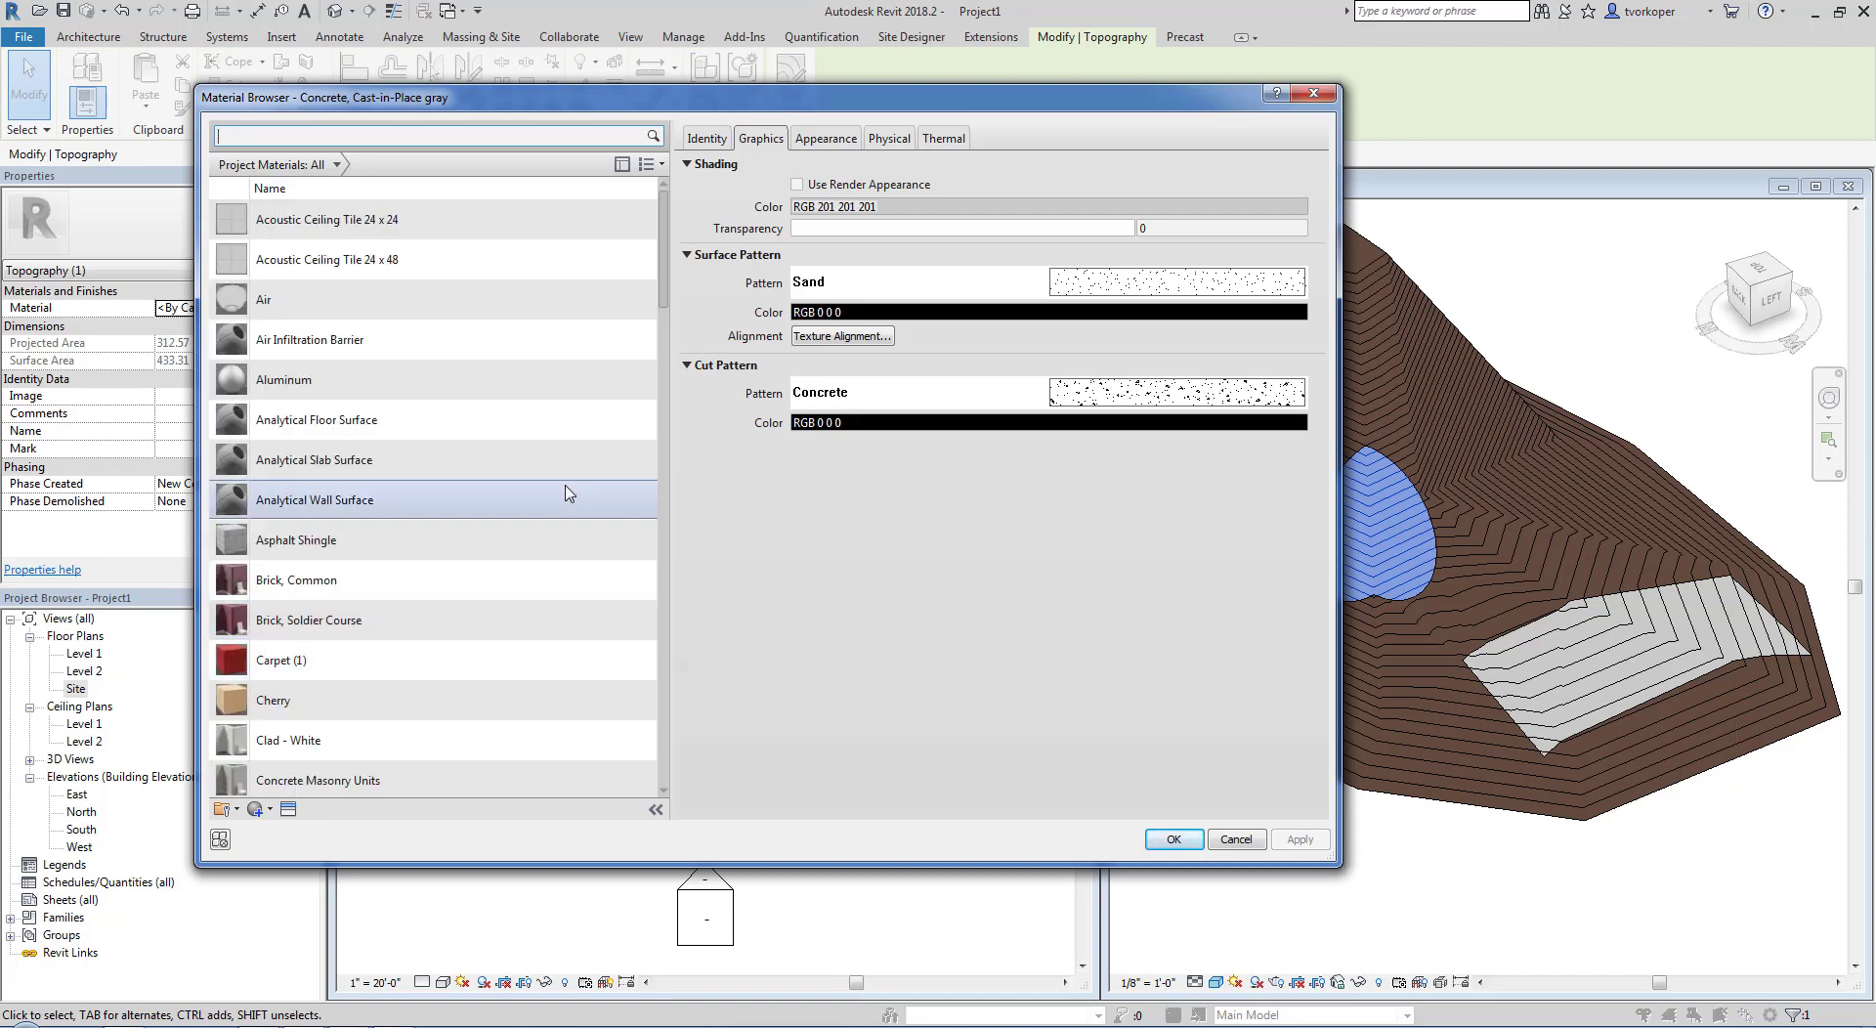
# Step: Assign the Default Form material to the circular surface and deselect it
pyautogui.scroll(-5, 294, 489)
pyautogui.click(301, 379)
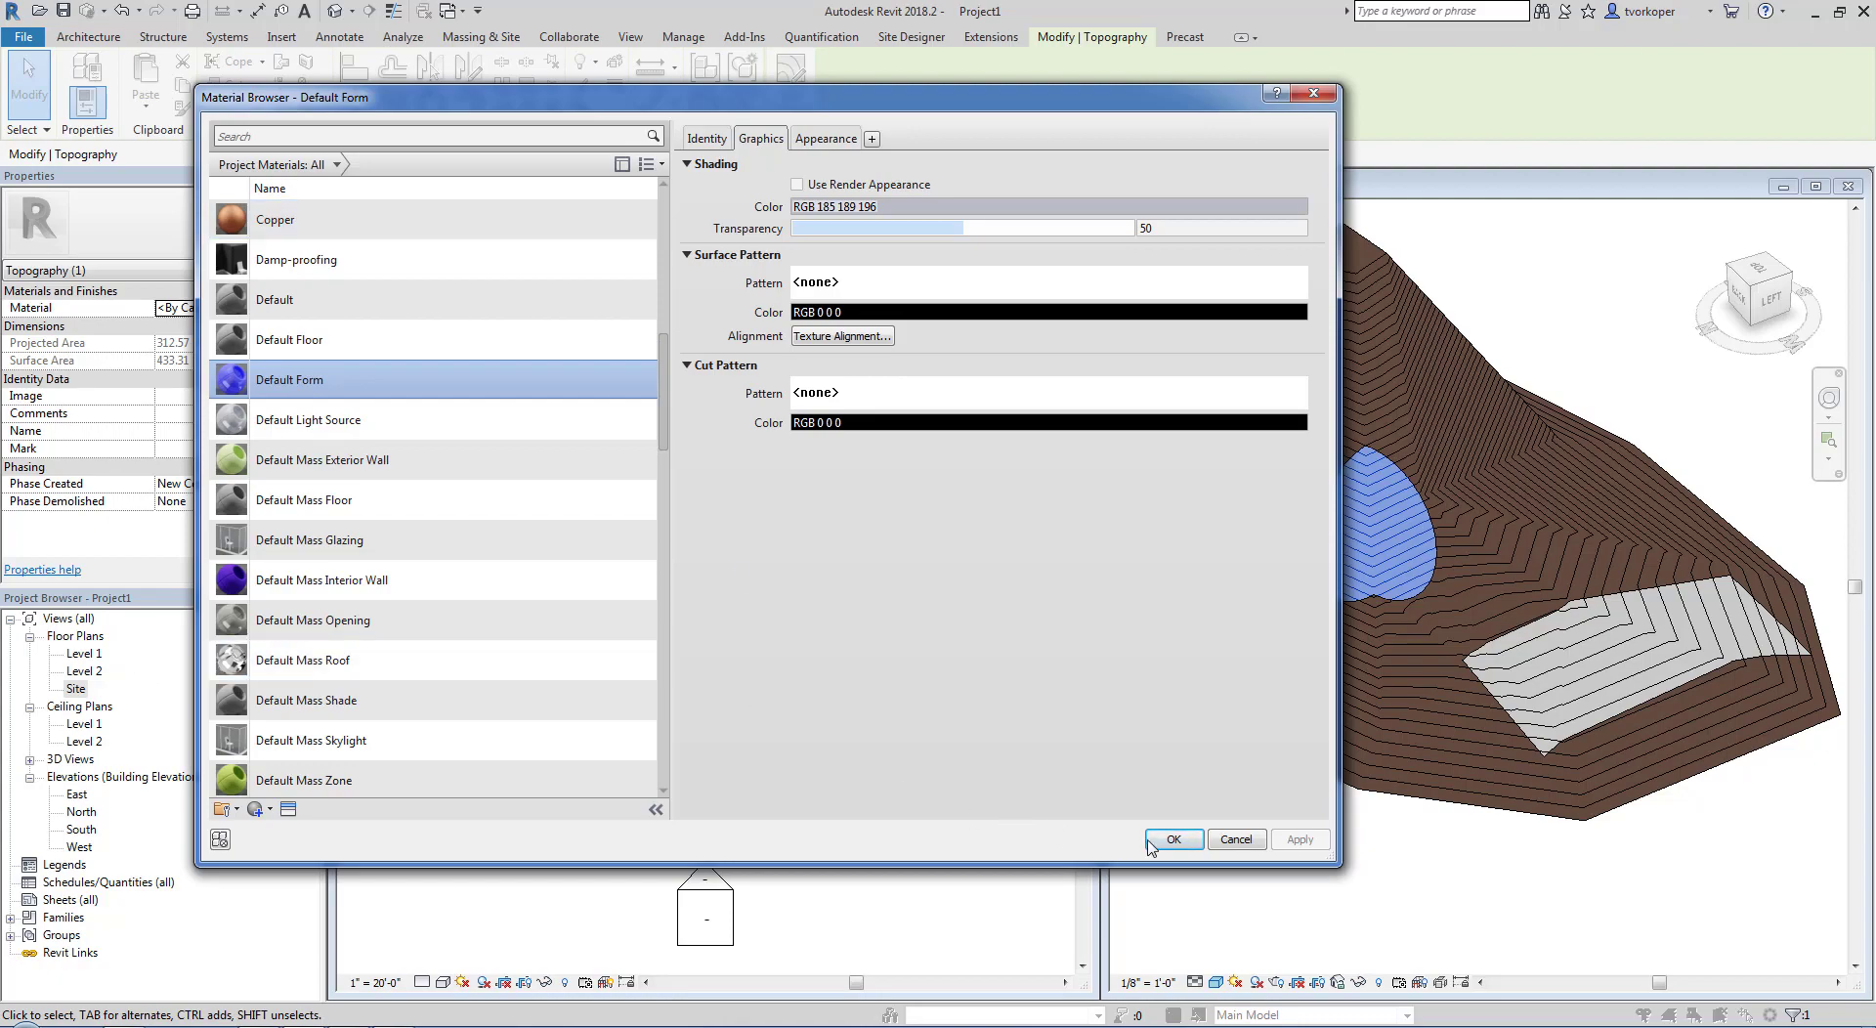
pyautogui.click(1172, 839)
pyautogui.click(1238, 889)
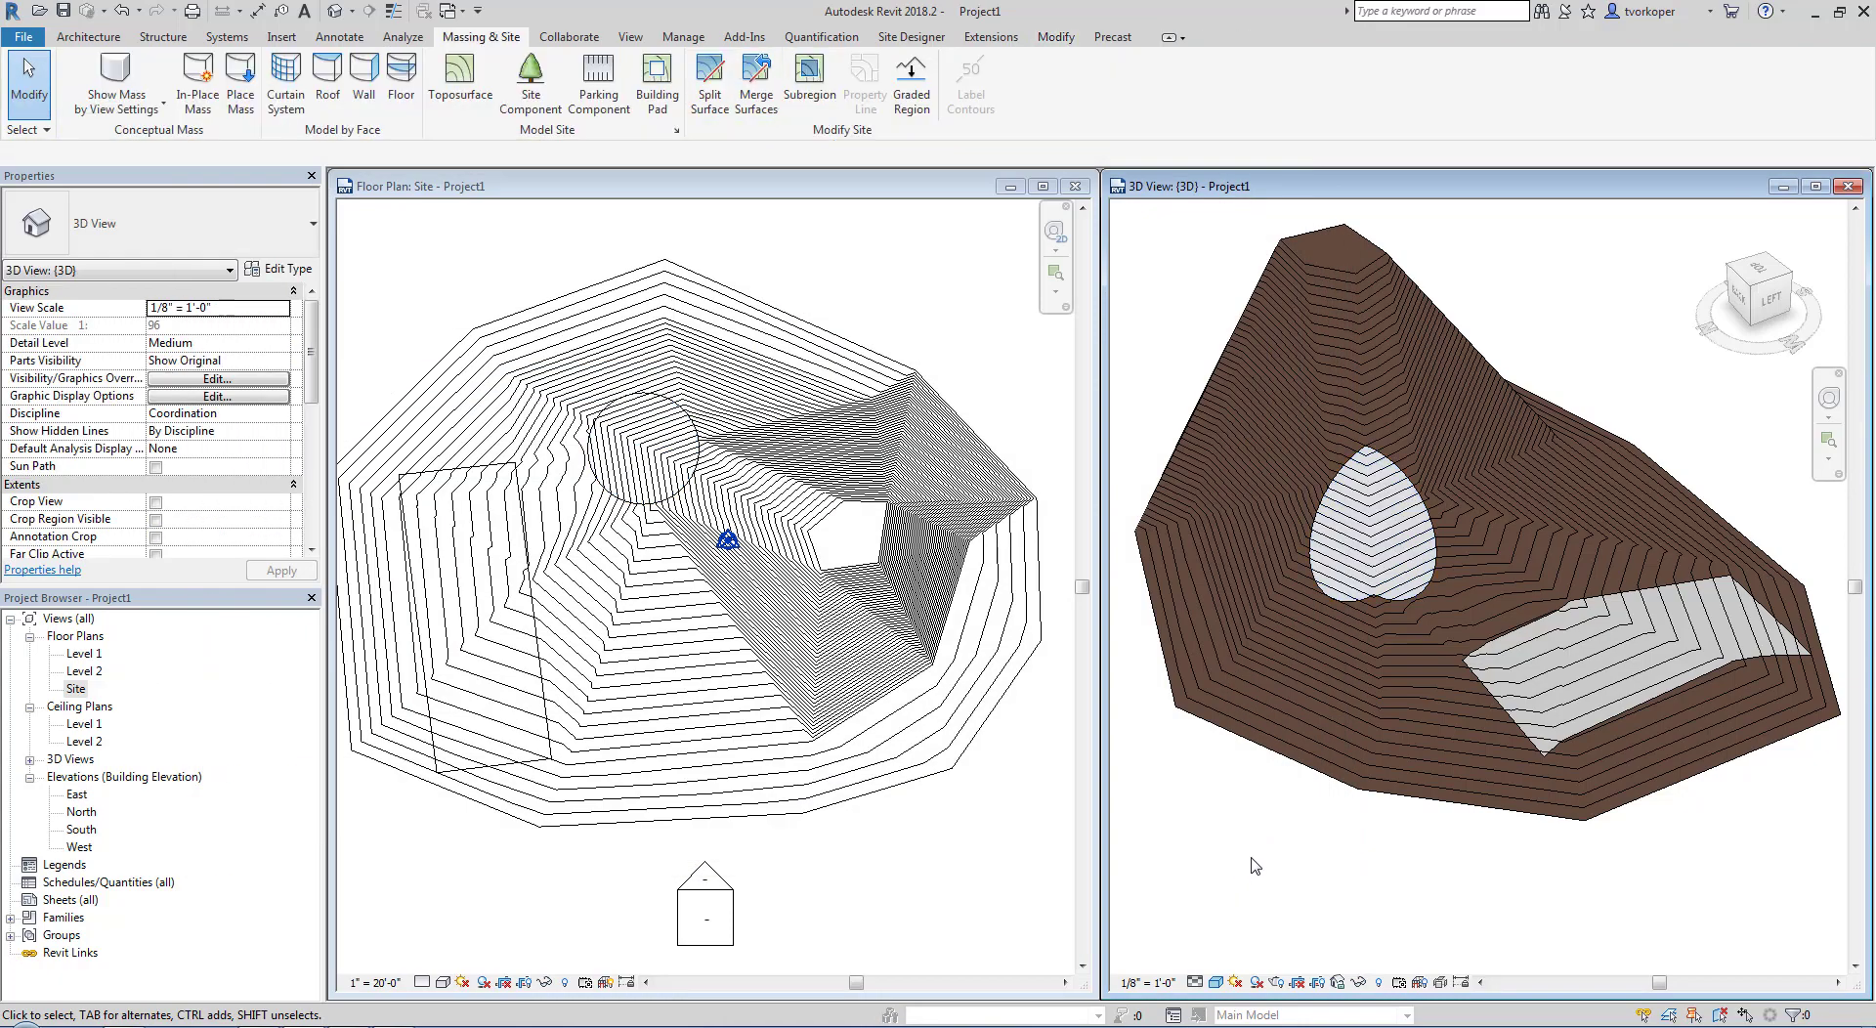
# Step: Edit the circular surface by placing a point at -10' absolute elevation in its center, and finish the surface
pyautogui.keyDown('shift'); pyautogui.moveTo(1255, 866); pyautogui.dragTo(1353, 579, button='middle'); pyautogui.keyUp('shift')
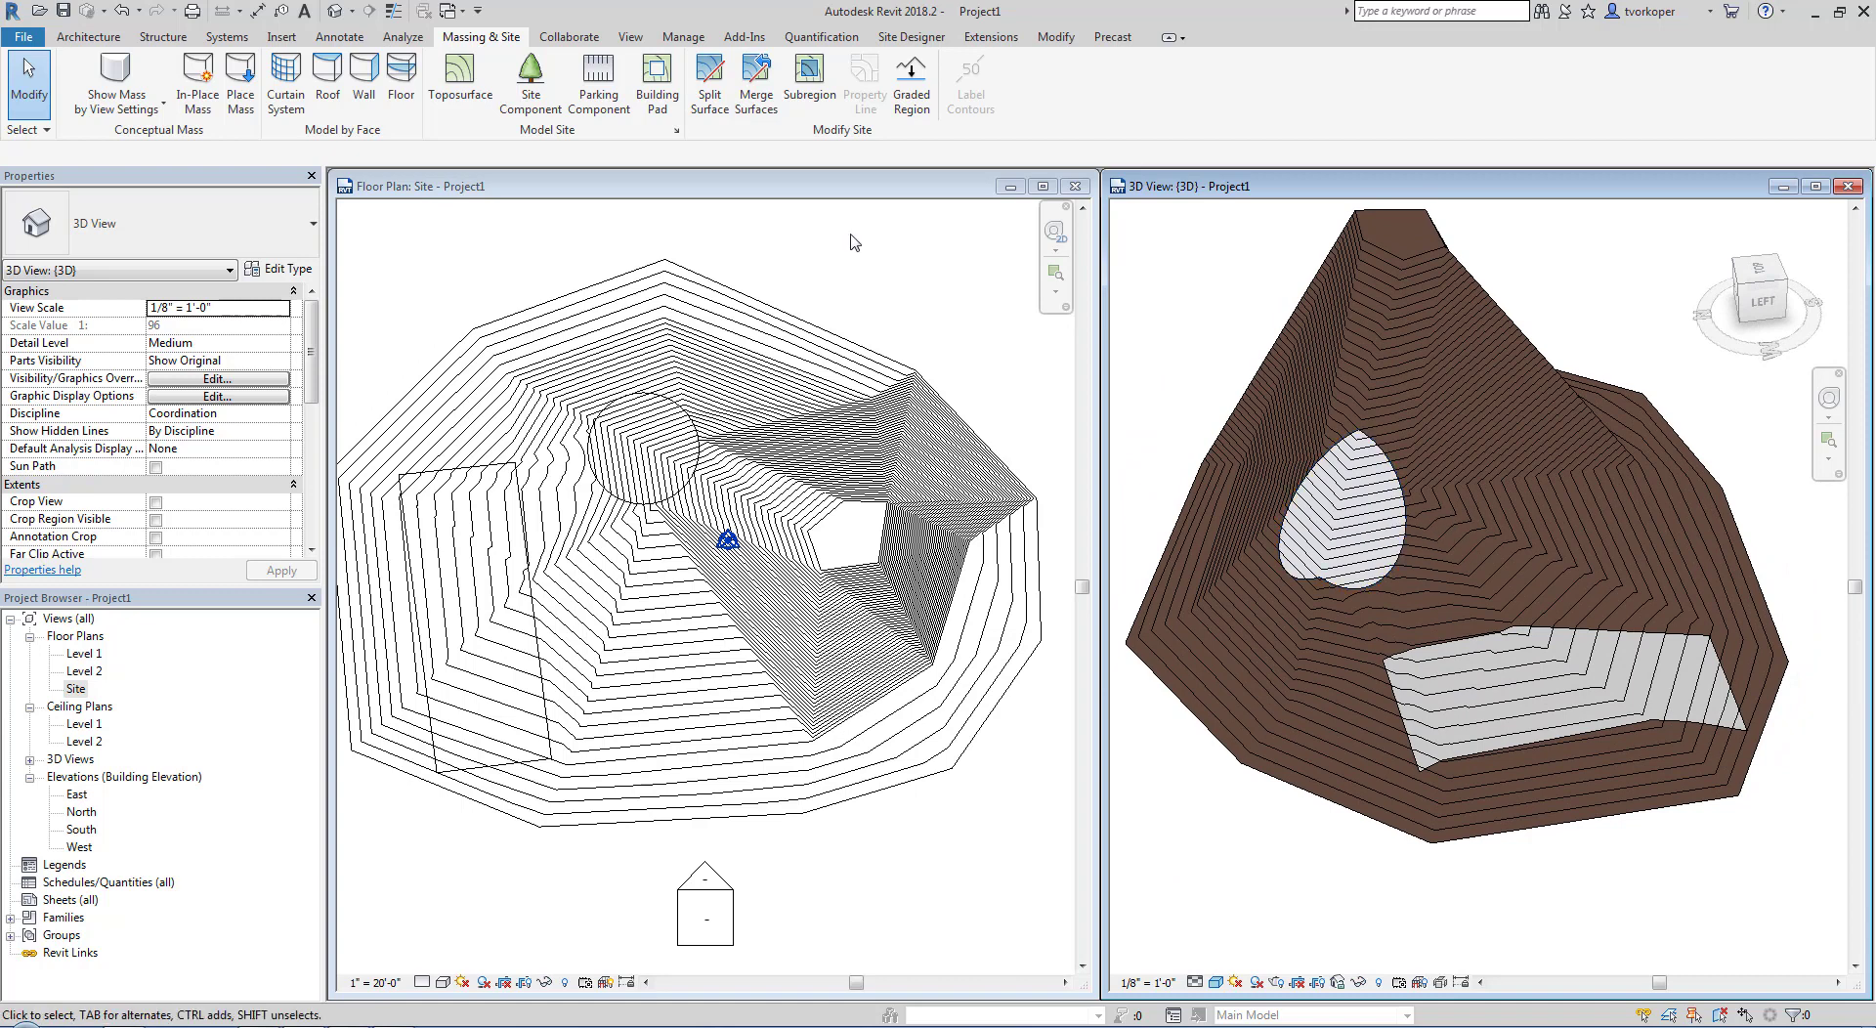
pyautogui.click(643, 477)
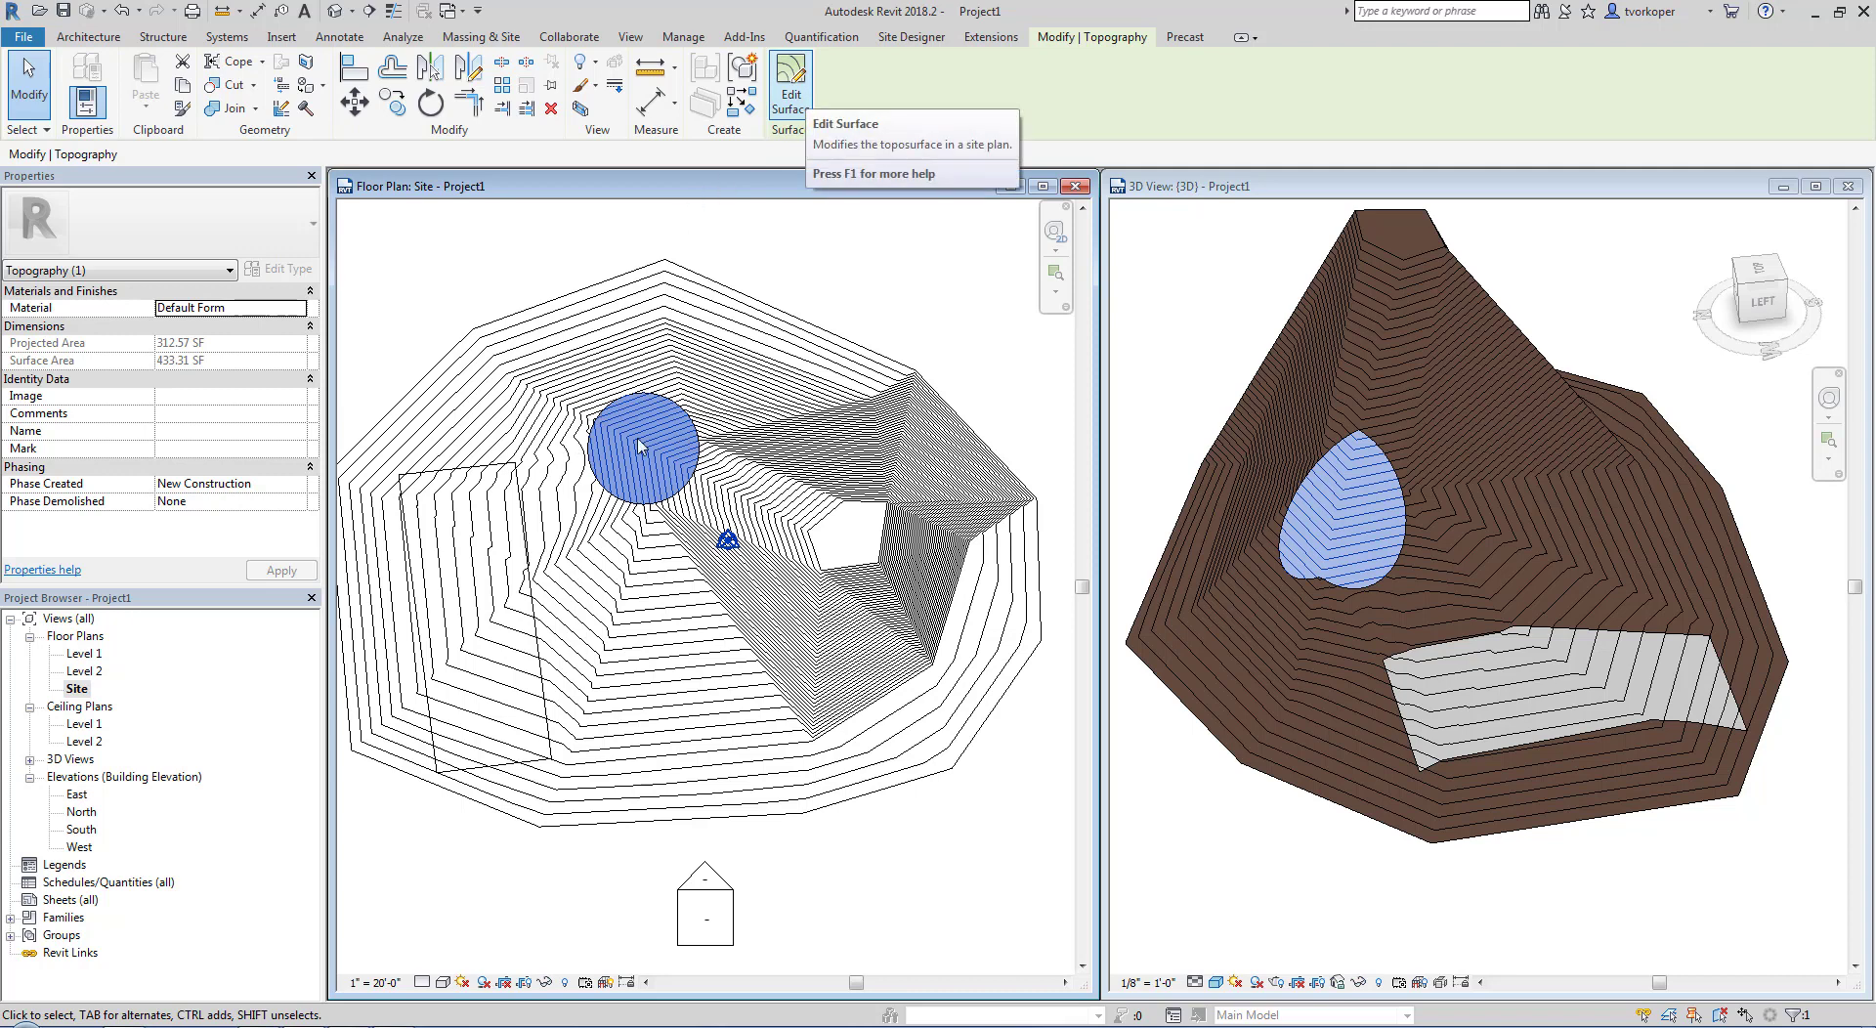
pyautogui.click(790, 81)
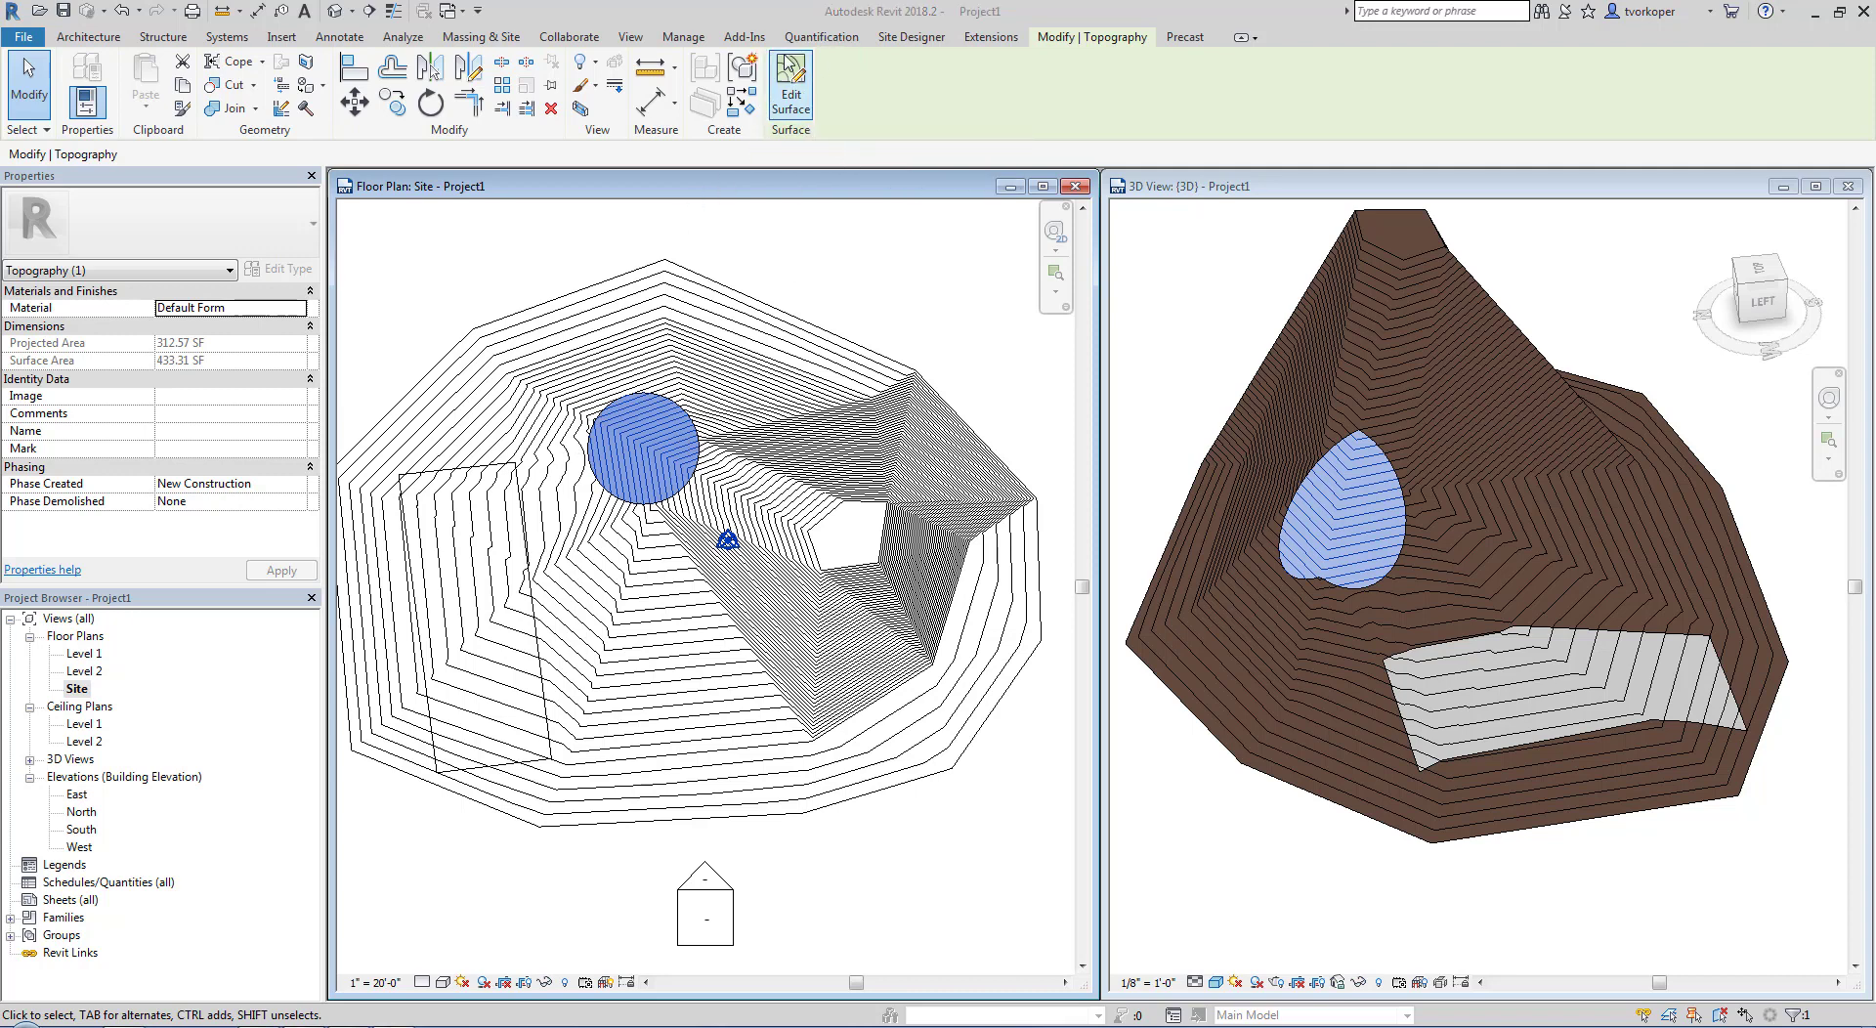
pyautogui.scroll(3, 623, 445)
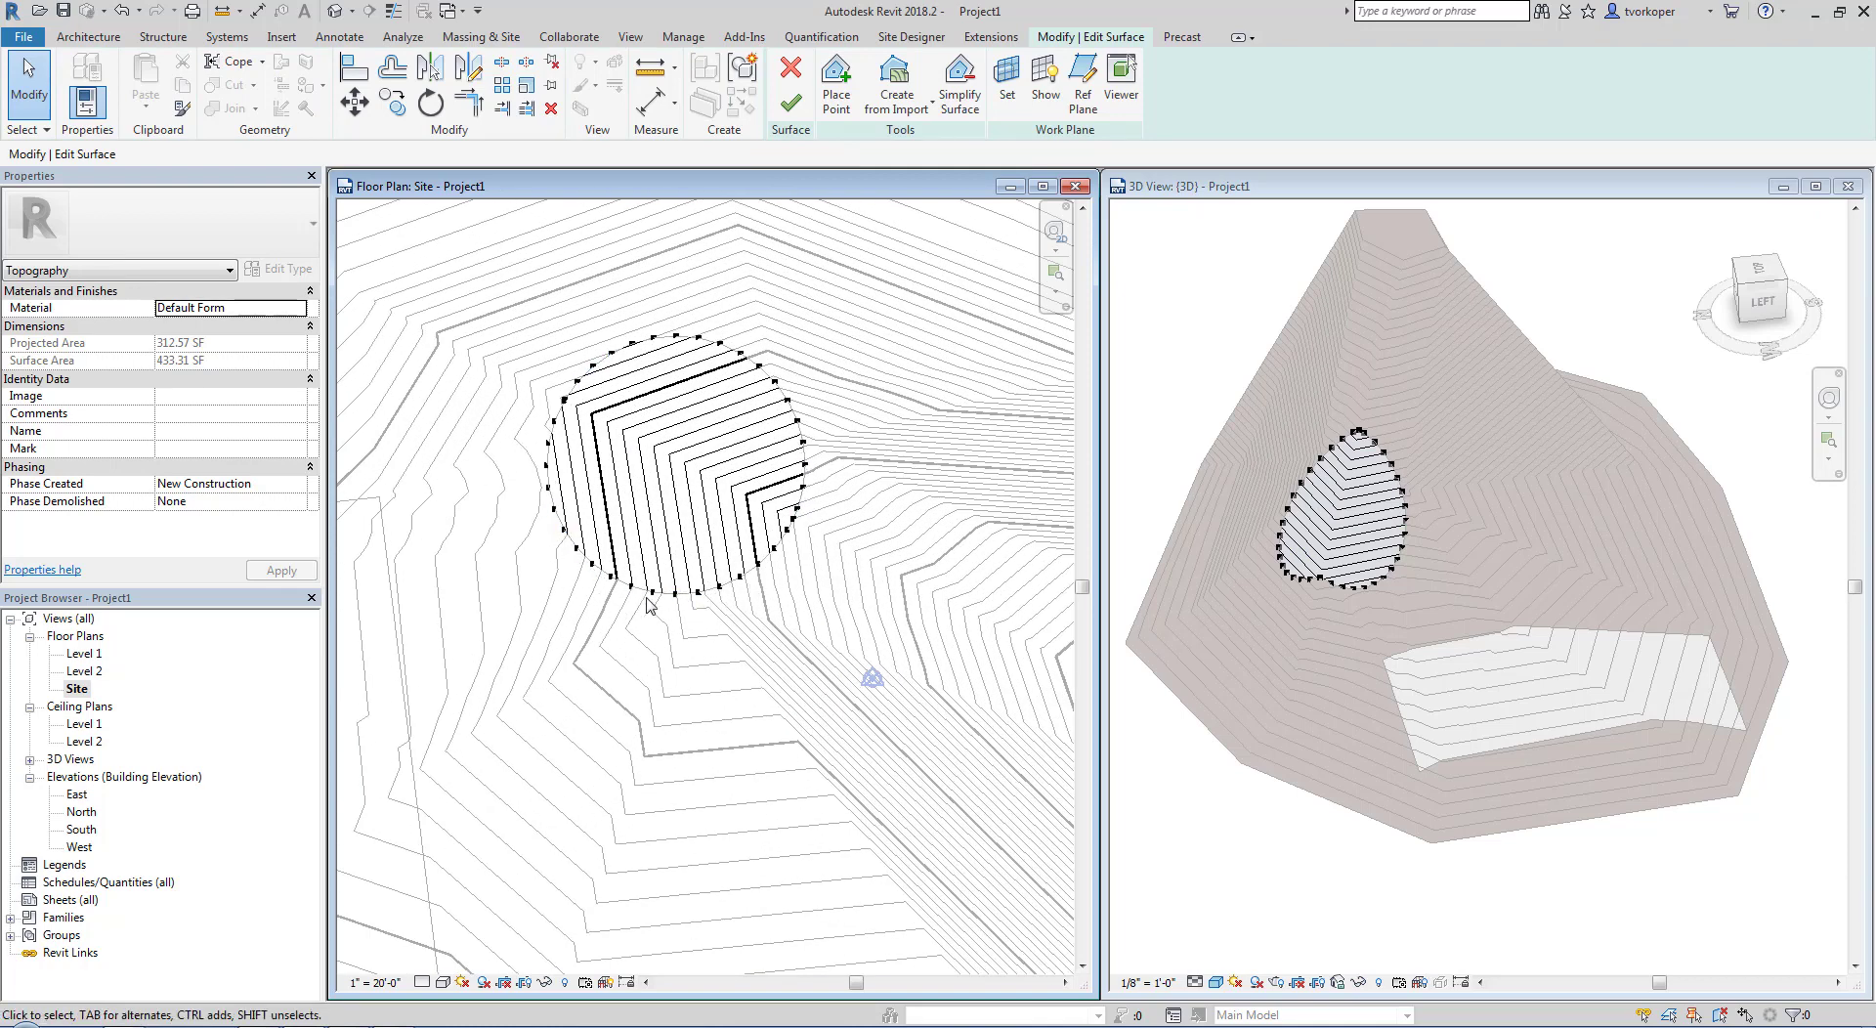
pyautogui.scroll(2, 513, 330)
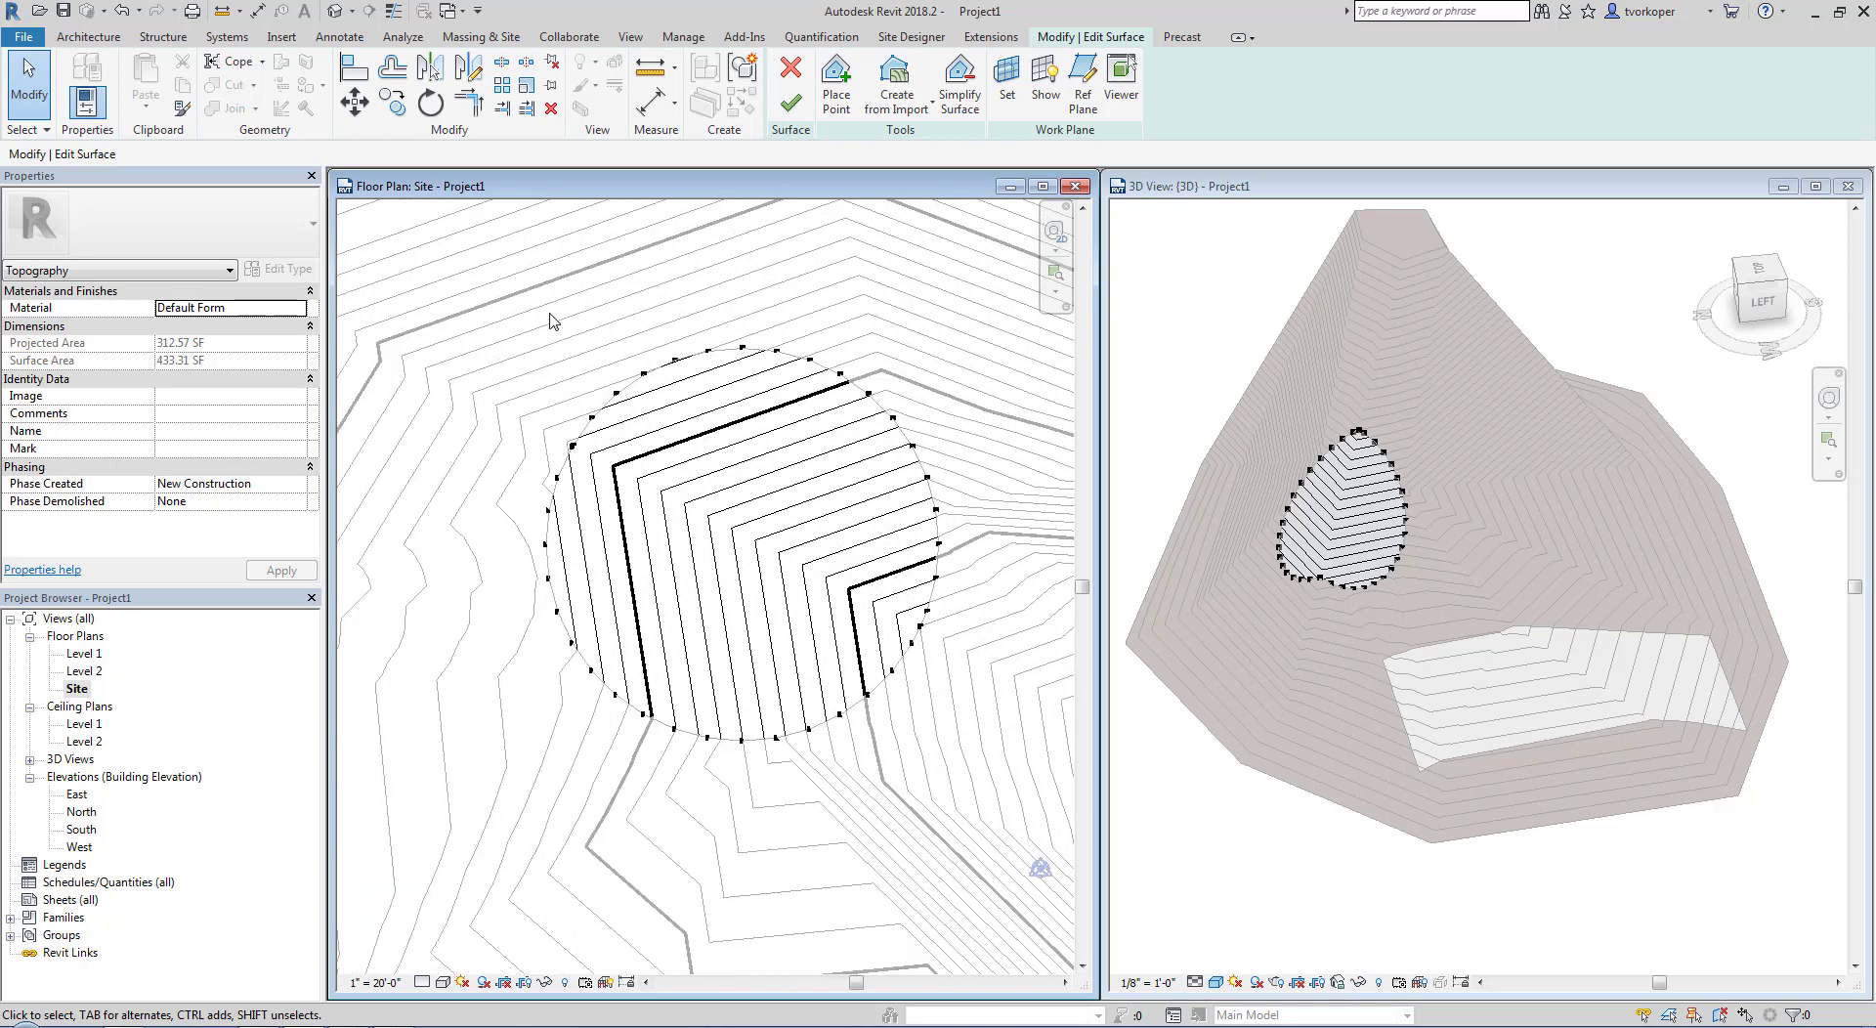
pyautogui.click(837, 88)
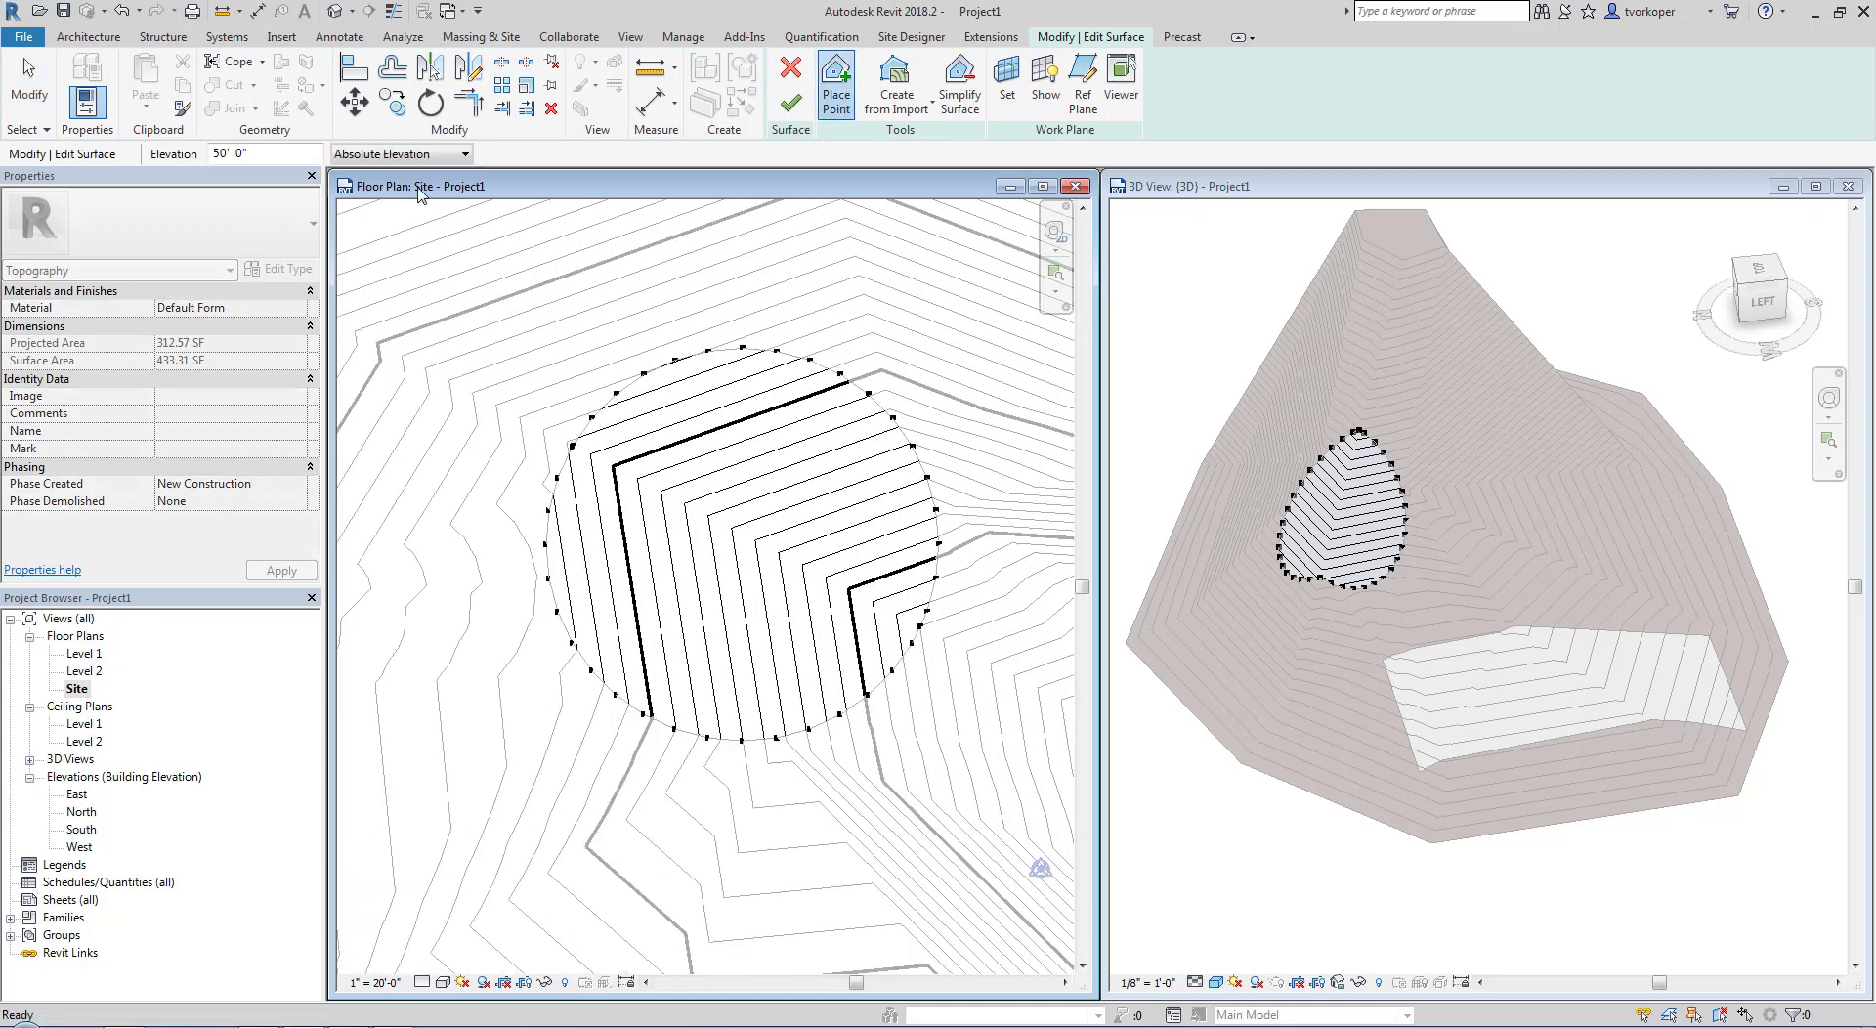
pyautogui.doubleClick(233, 154)
pyautogui.write('-10')
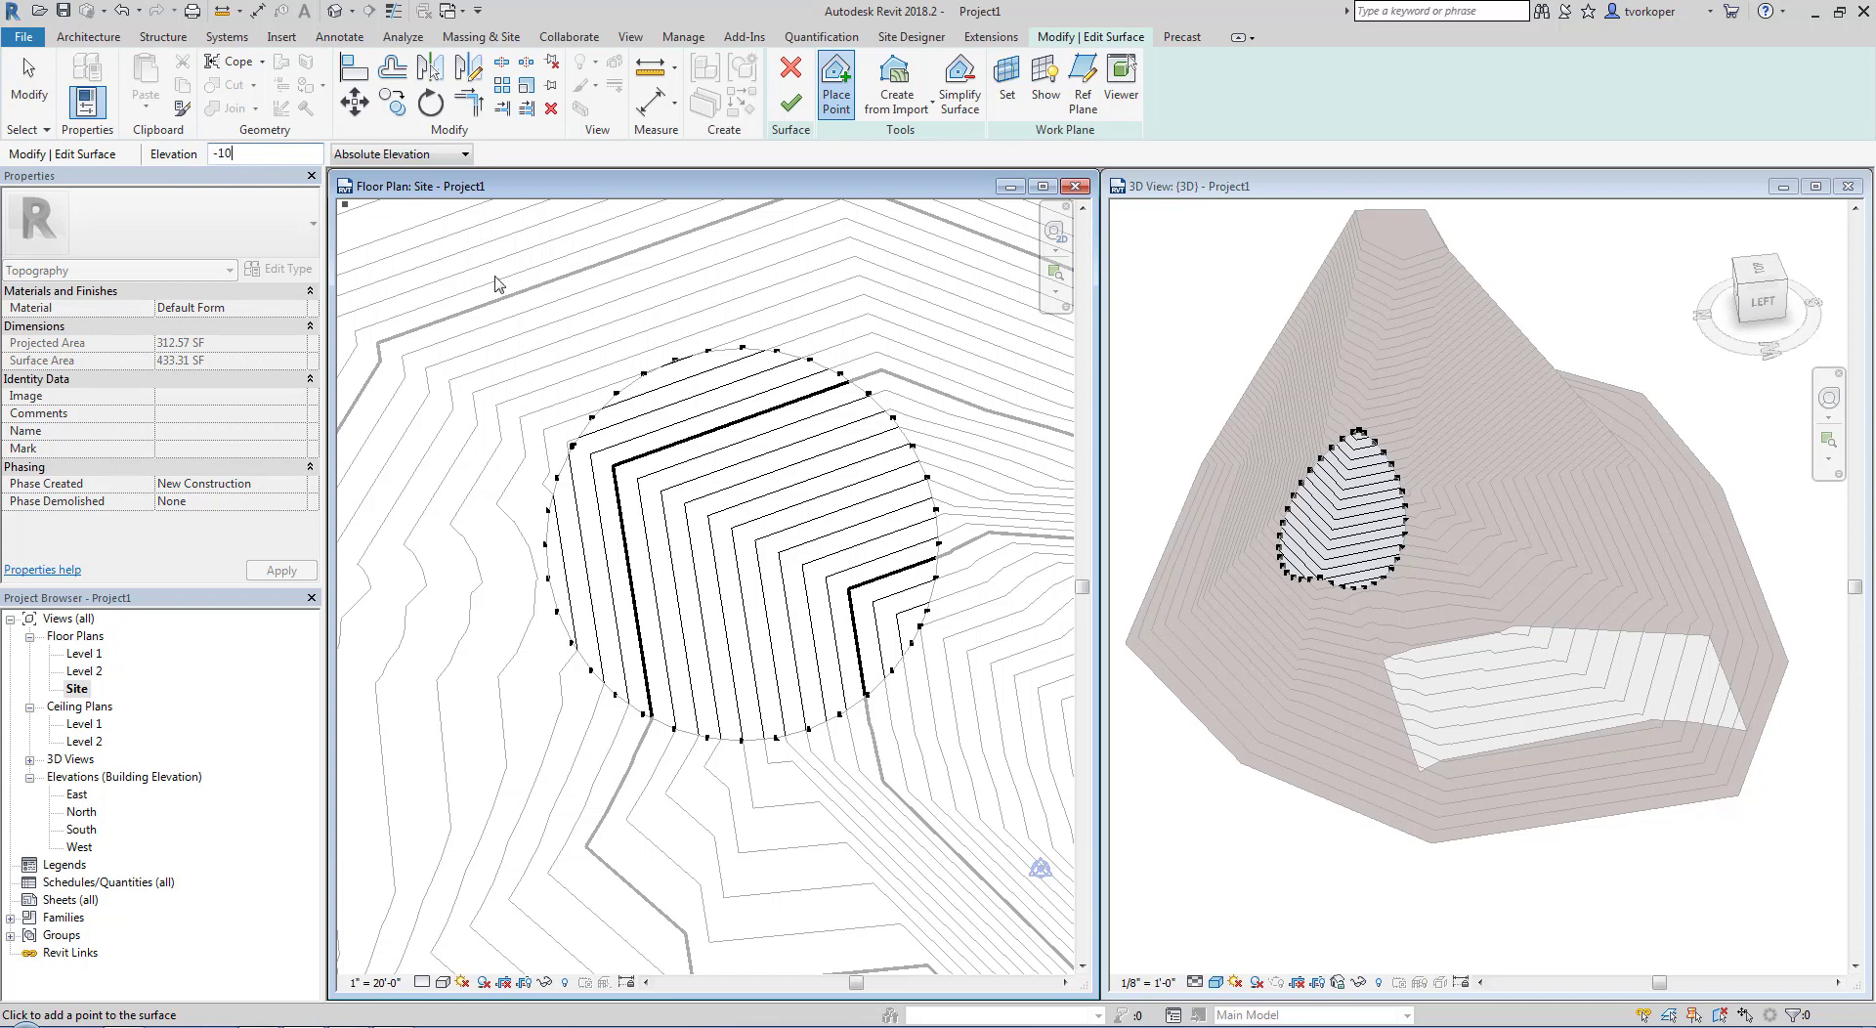
pyautogui.click(734, 533)
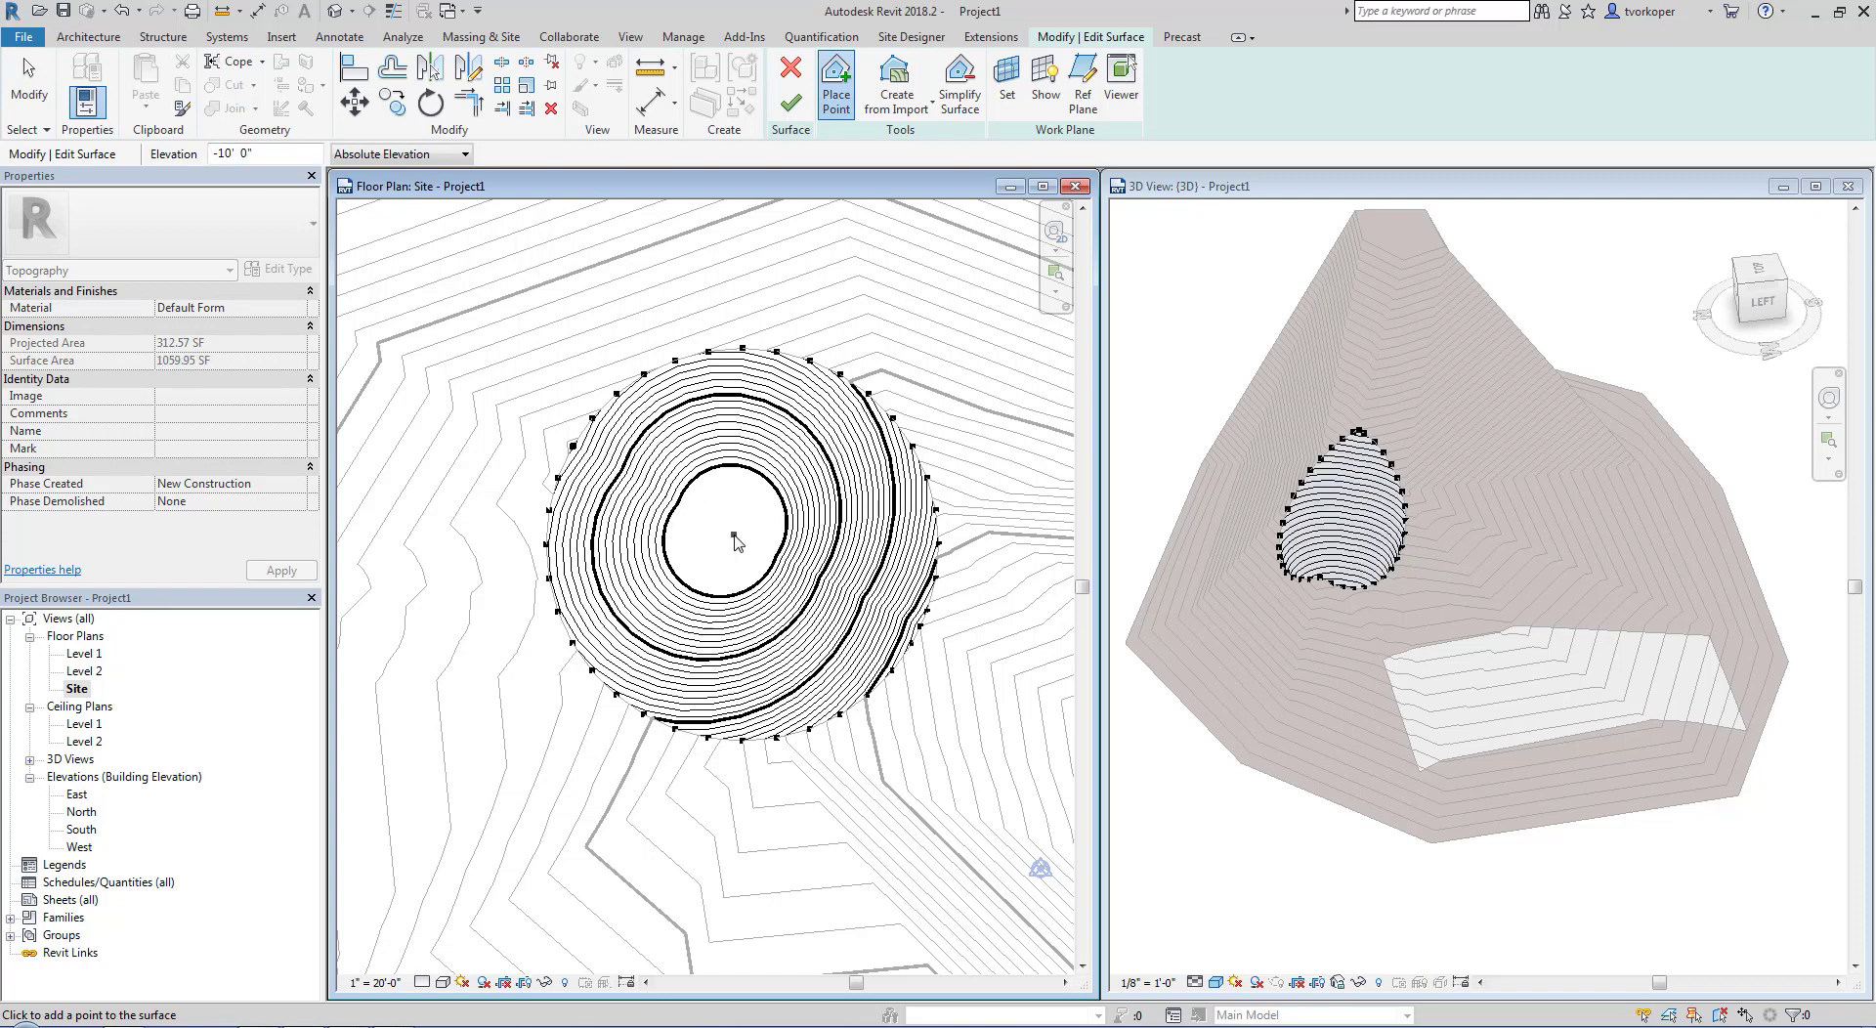
pyautogui.click(790, 101)
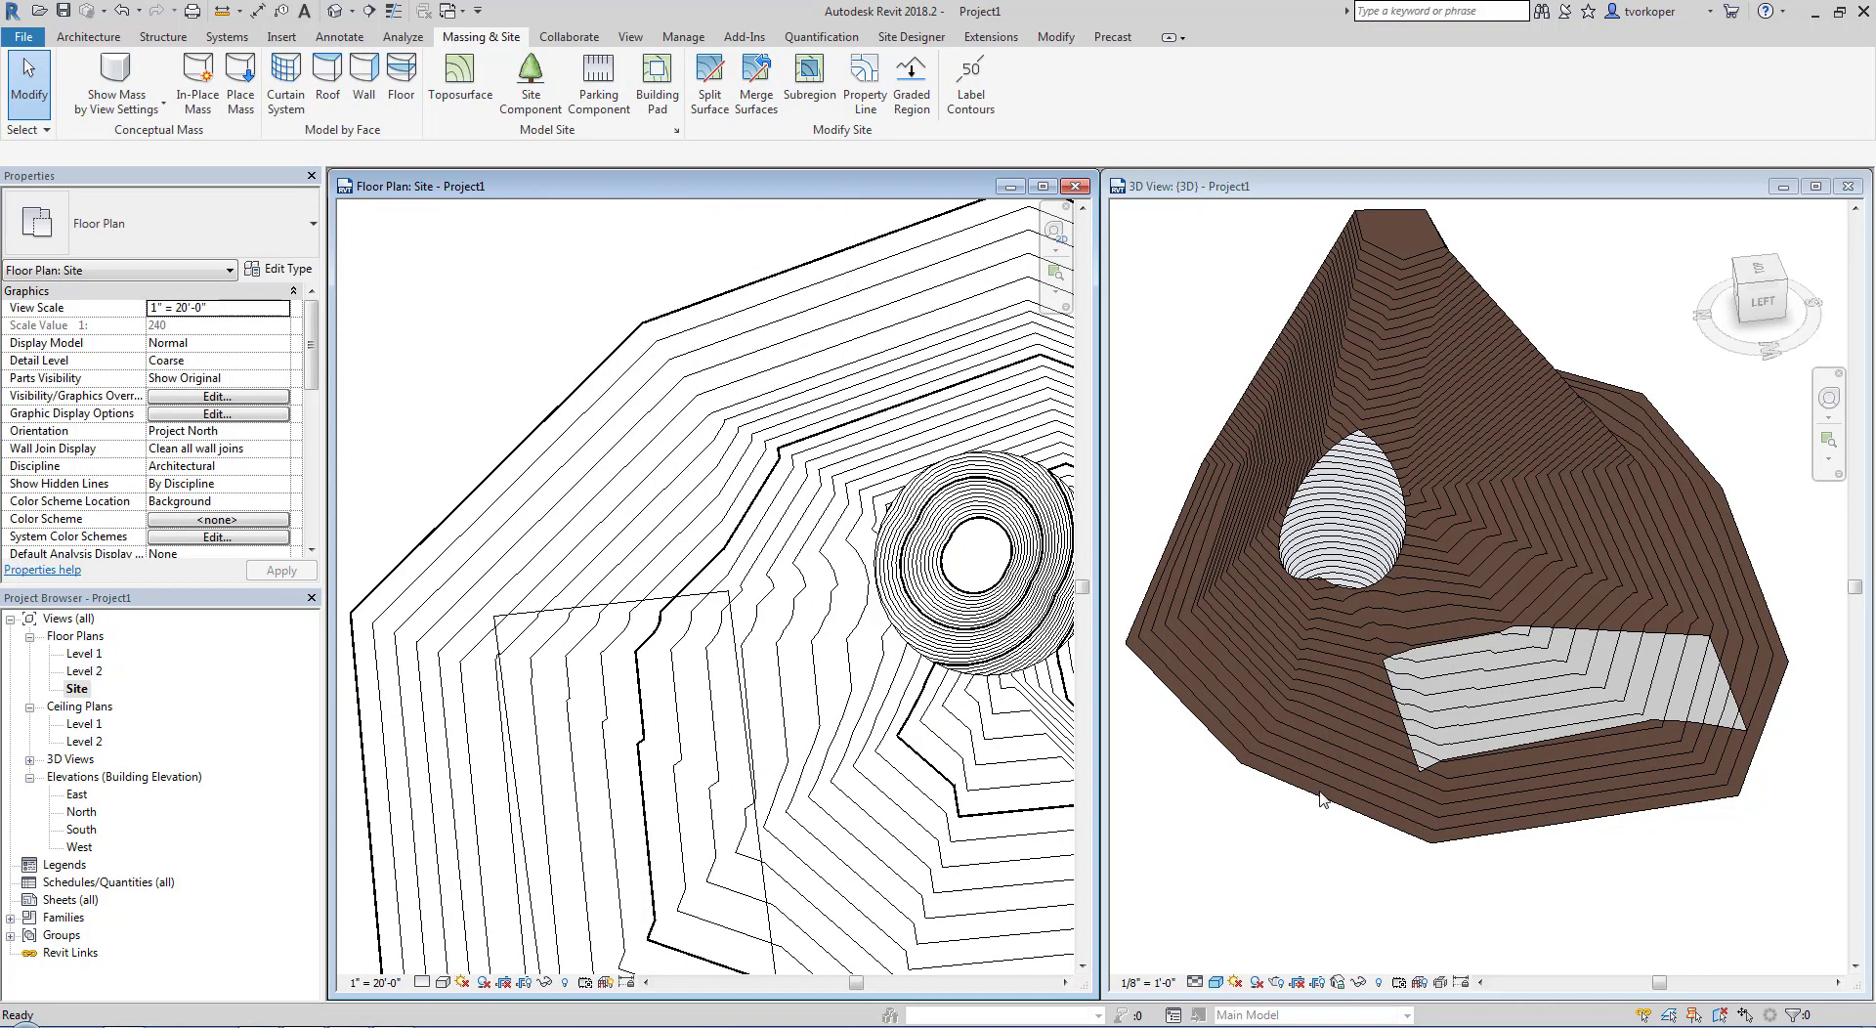
# Step: Examine the circular surface's funnel from the side, below and above in the 3D view
pyautogui.click(1285, 858)
pyautogui.scroll(-3, 1305, 797)
pyautogui.keyDown('shift'); pyautogui.moveTo(1305, 797); pyautogui.dragTo(1456, 499, button='middle'); pyautogui.keyUp('shift')
pyautogui.scroll(5, 1316, 646)
pyautogui.keyDown('shift'); pyautogui.moveTo(1317, 646); pyautogui.dragTo(1392, 548, button='middle'); pyautogui.keyUp('shift')
pyautogui.scroll(-4, 1271, 651)
pyautogui.scroll(-2, 1272, 650)
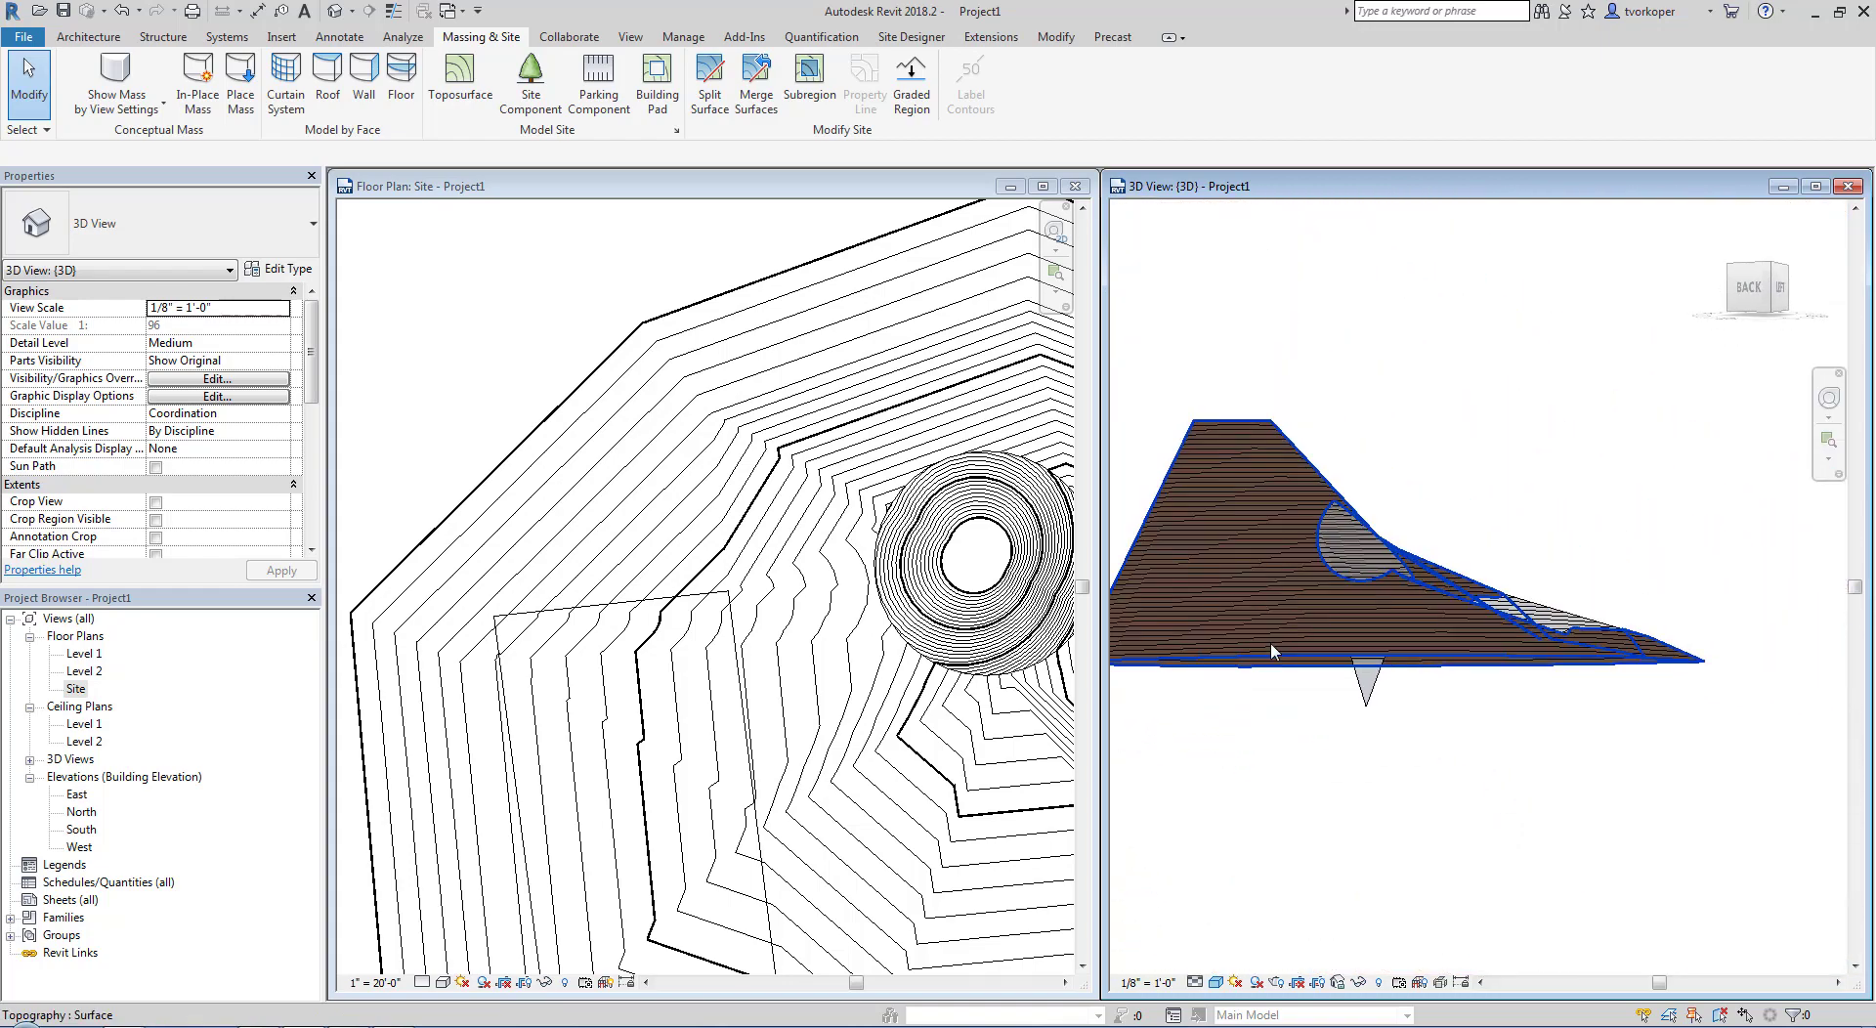
pyautogui.keyDown('shift'); pyautogui.moveTo(1353, 661); pyautogui.dragTo(1211, 794, button='middle'); pyautogui.keyUp('shift')
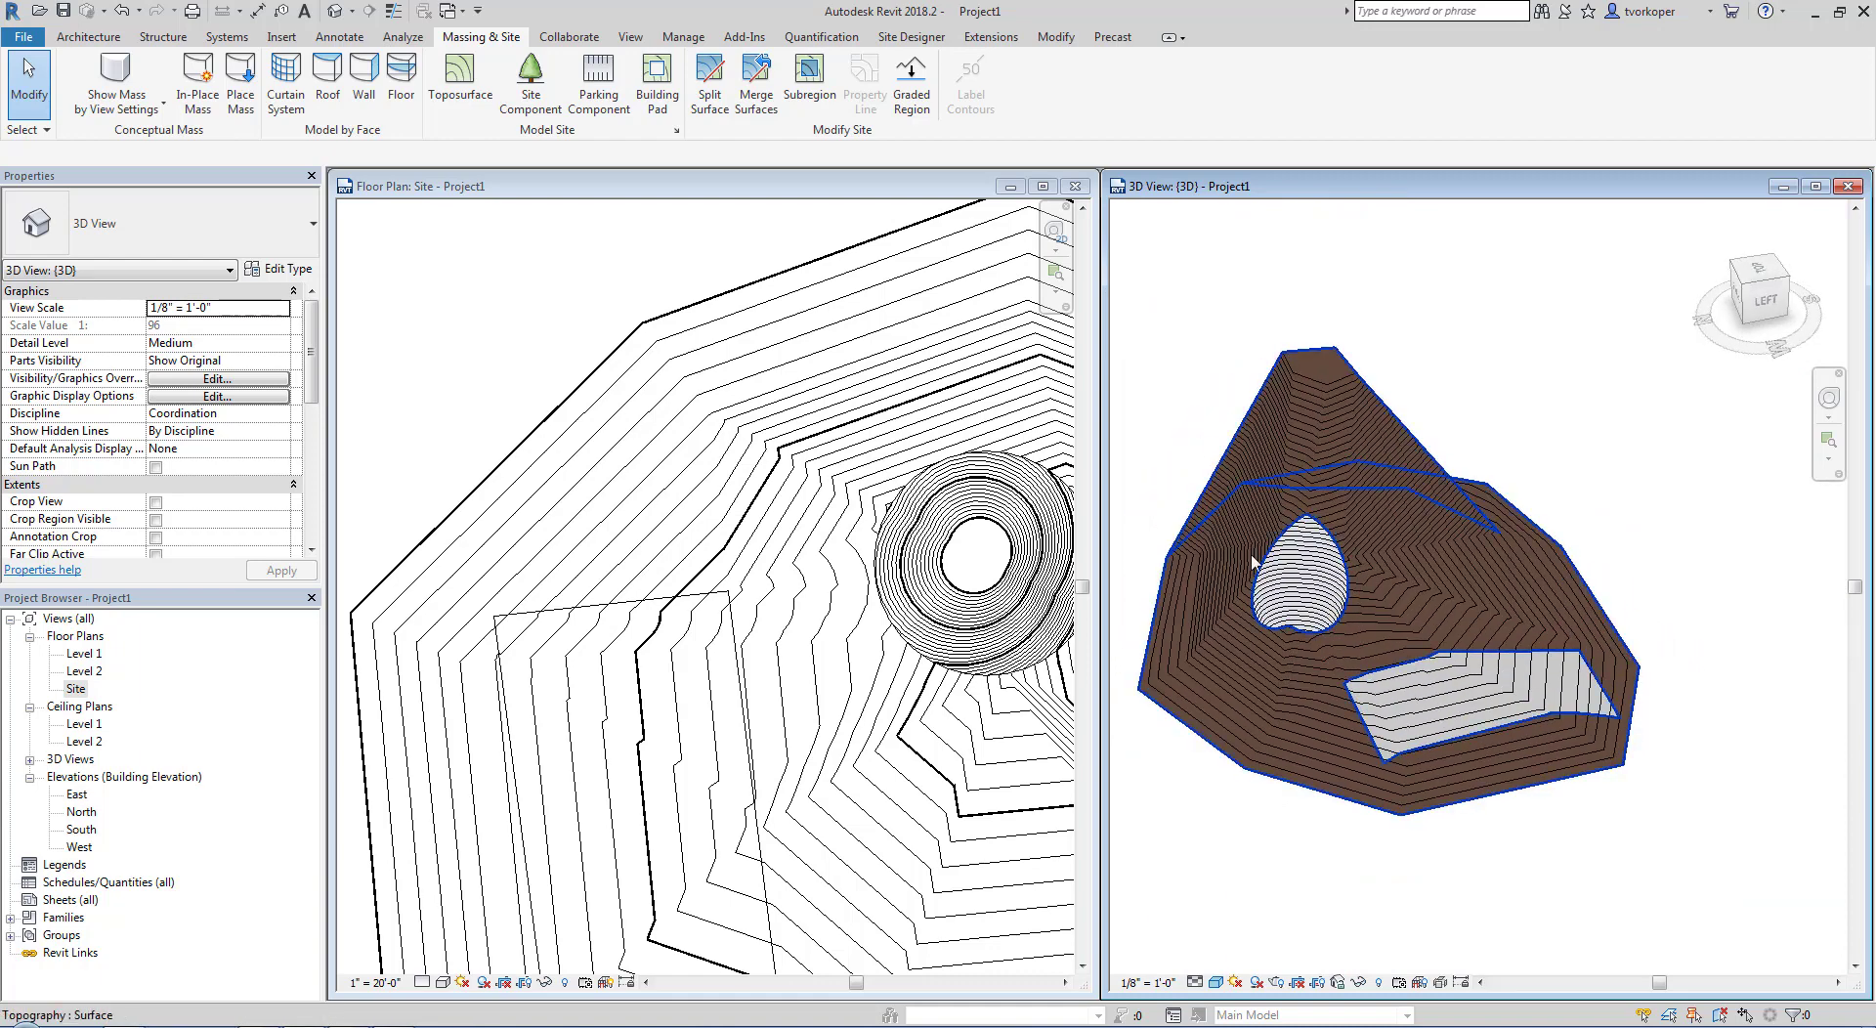
pyautogui.keyDown('shift'); pyautogui.moveTo(1454, 567); pyautogui.dragTo(1126, 261, button='middle'); pyautogui.keyUp('shift')
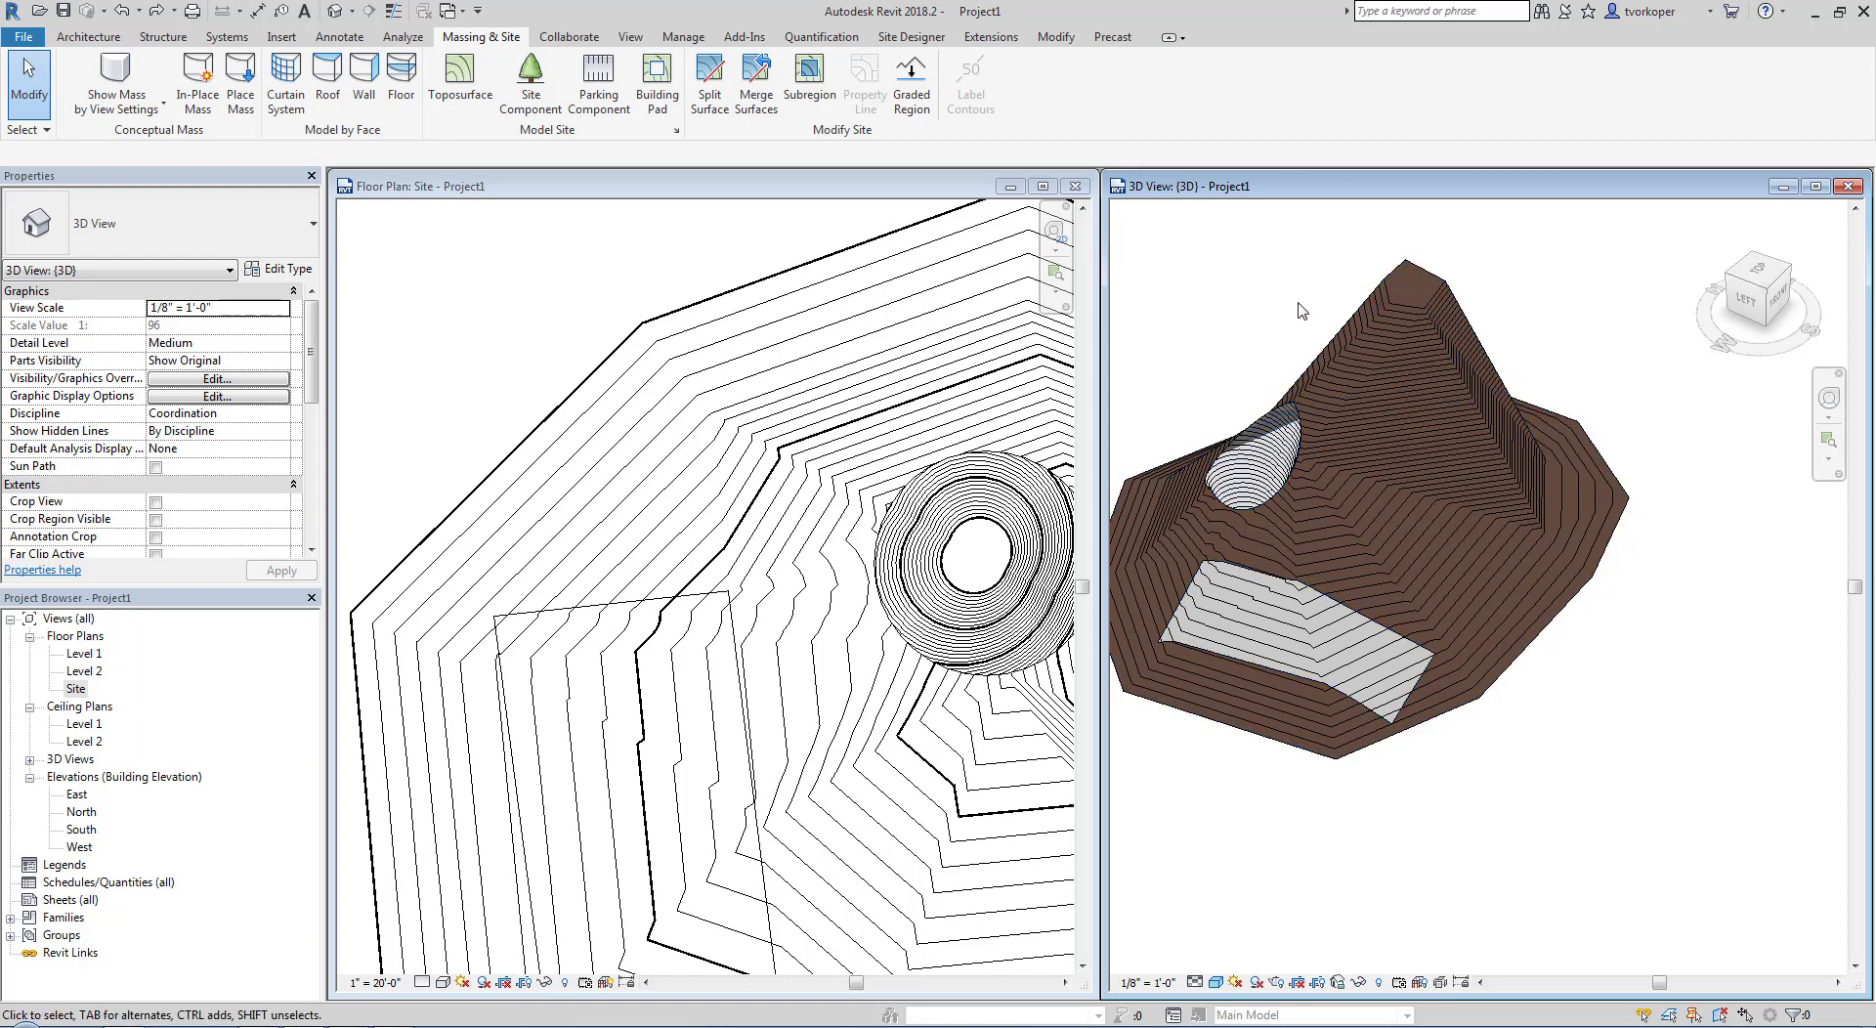
pyautogui.keyDown('shift'); pyautogui.moveTo(1284, 361); pyautogui.dragTo(1280, 420, button='middle'); pyautogui.keyUp('shift')
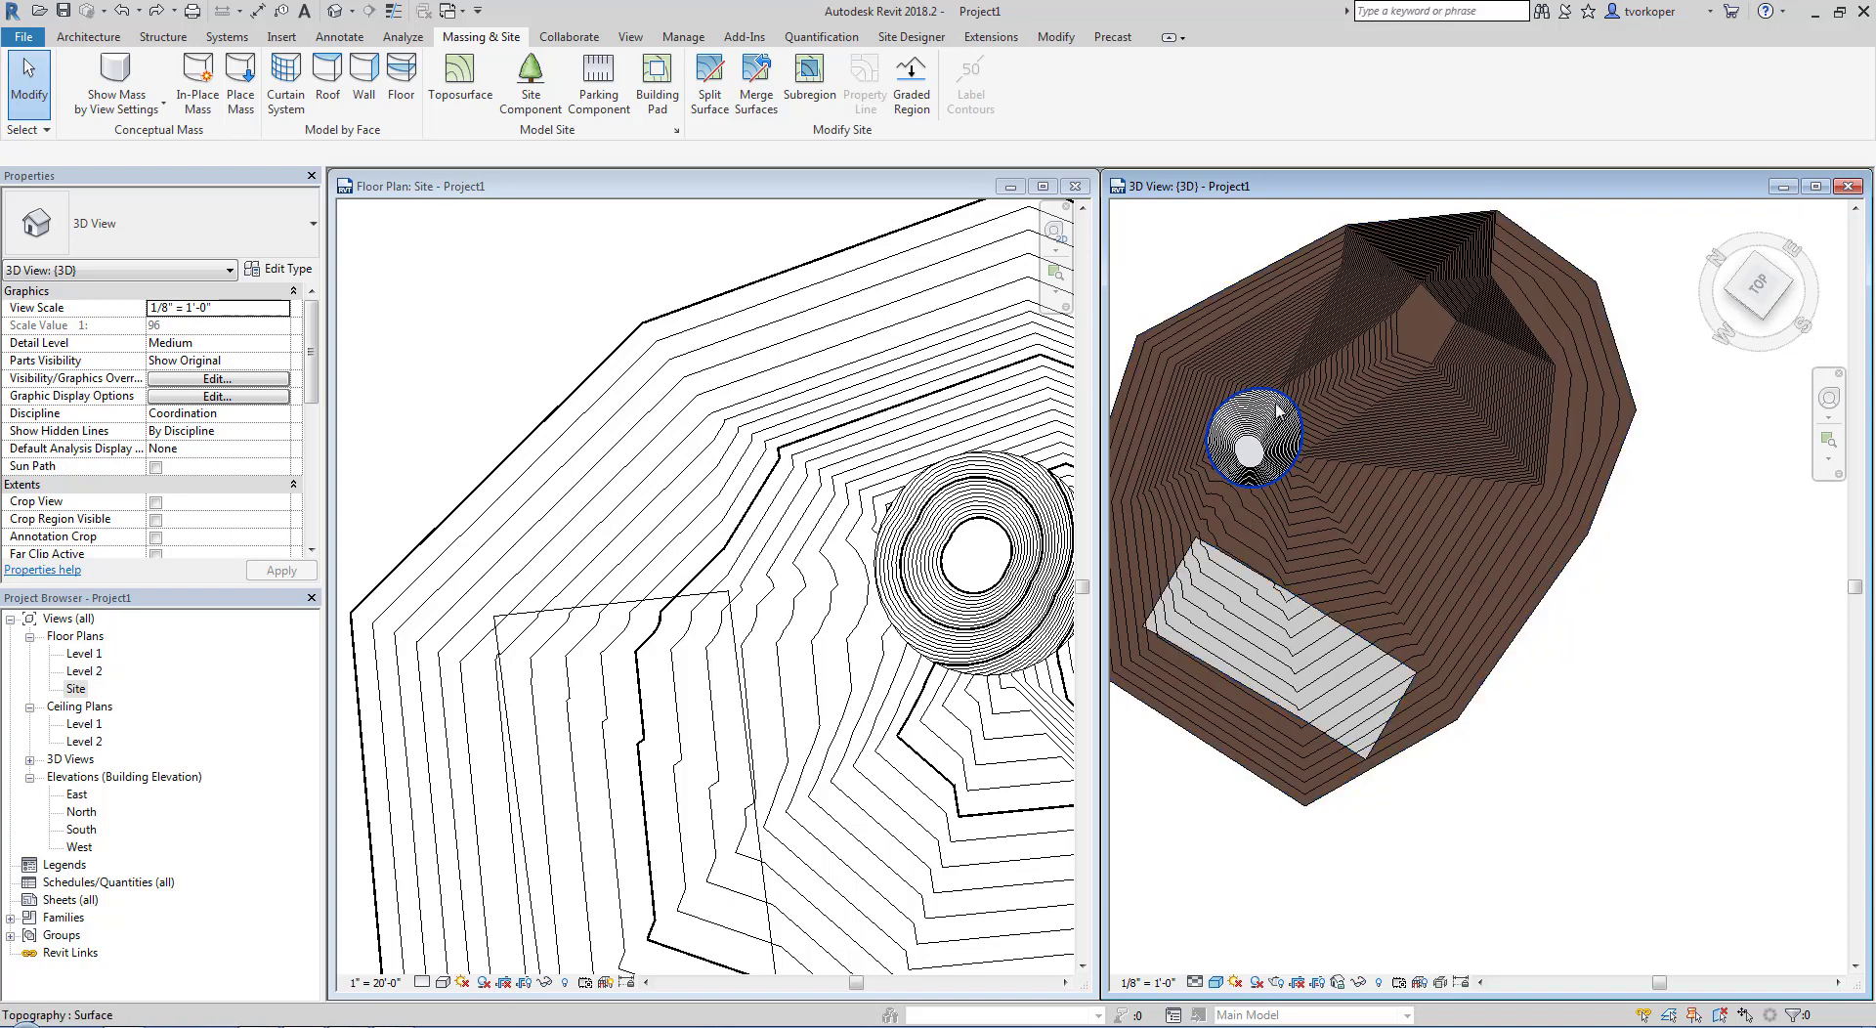
pyautogui.keyDown('shift'); pyautogui.moveTo(1353, 541); pyautogui.dragTo(1351, 485, button='middle'); pyautogui.keyUp('shift')
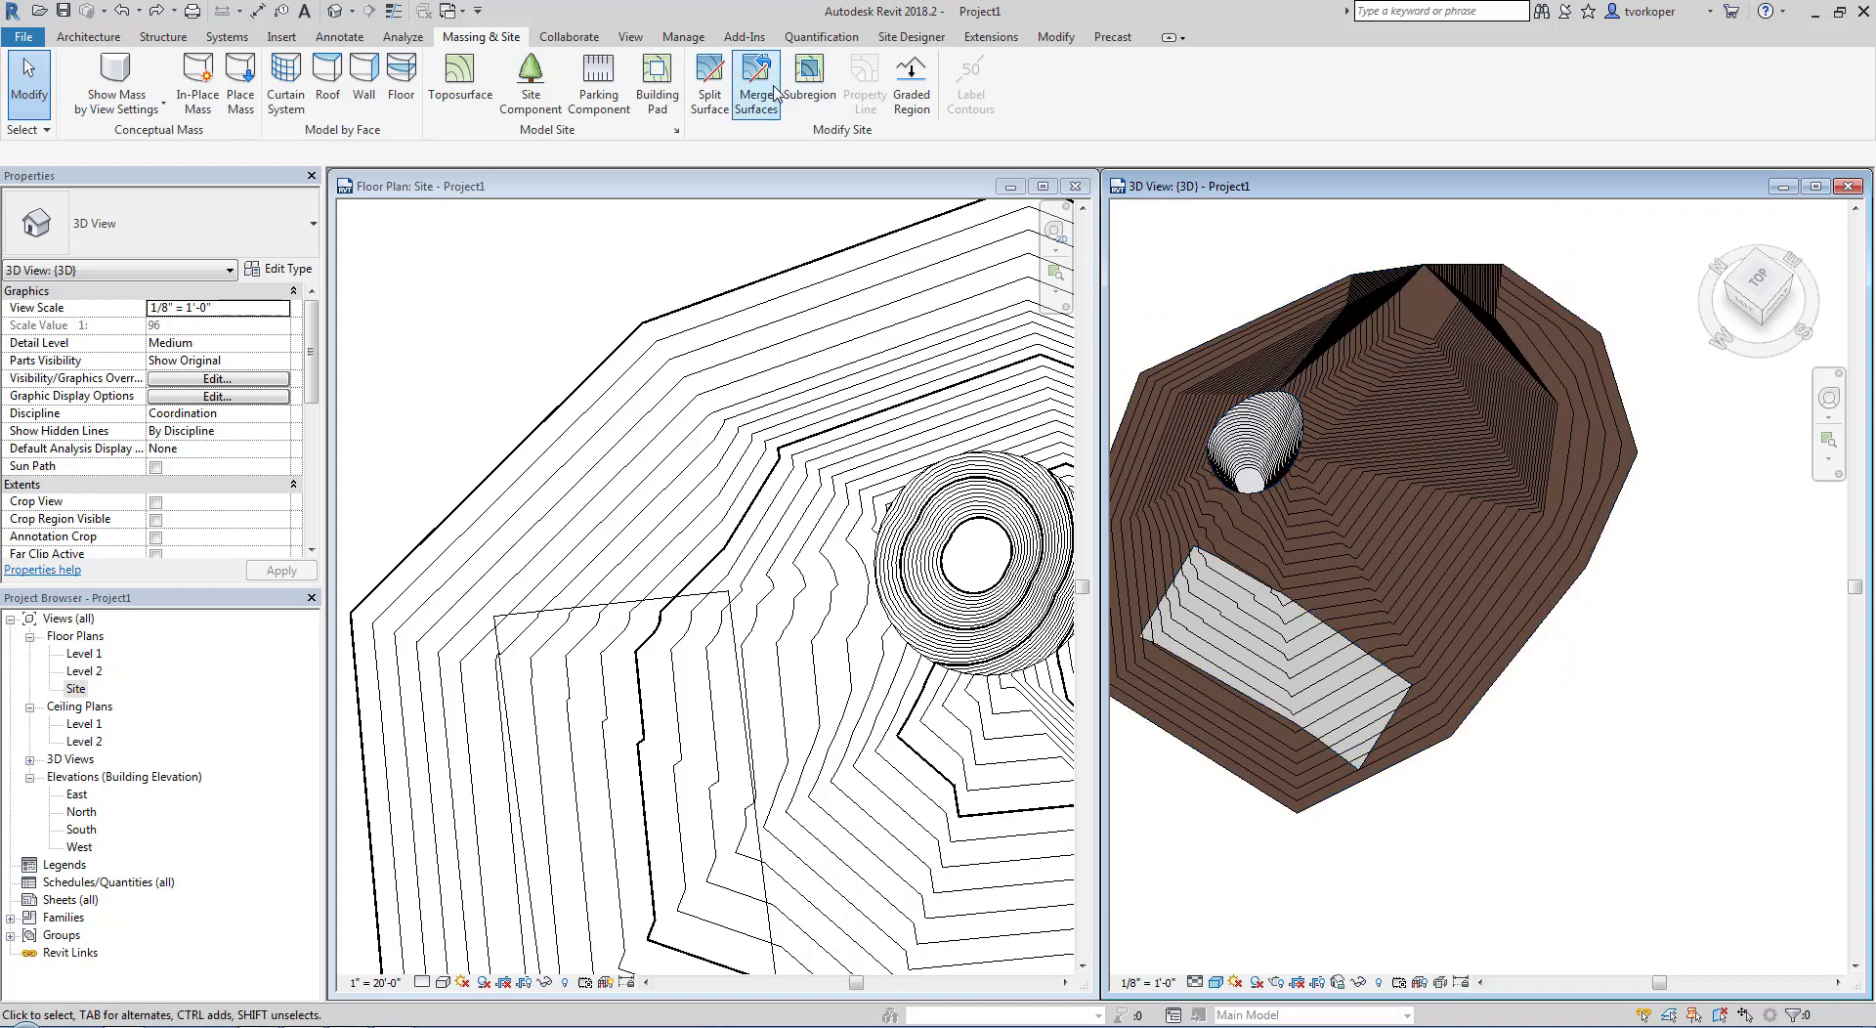
# Step: Merge the circular surface into the main toposurface, removing points on common edges
pyautogui.click(769, 90)
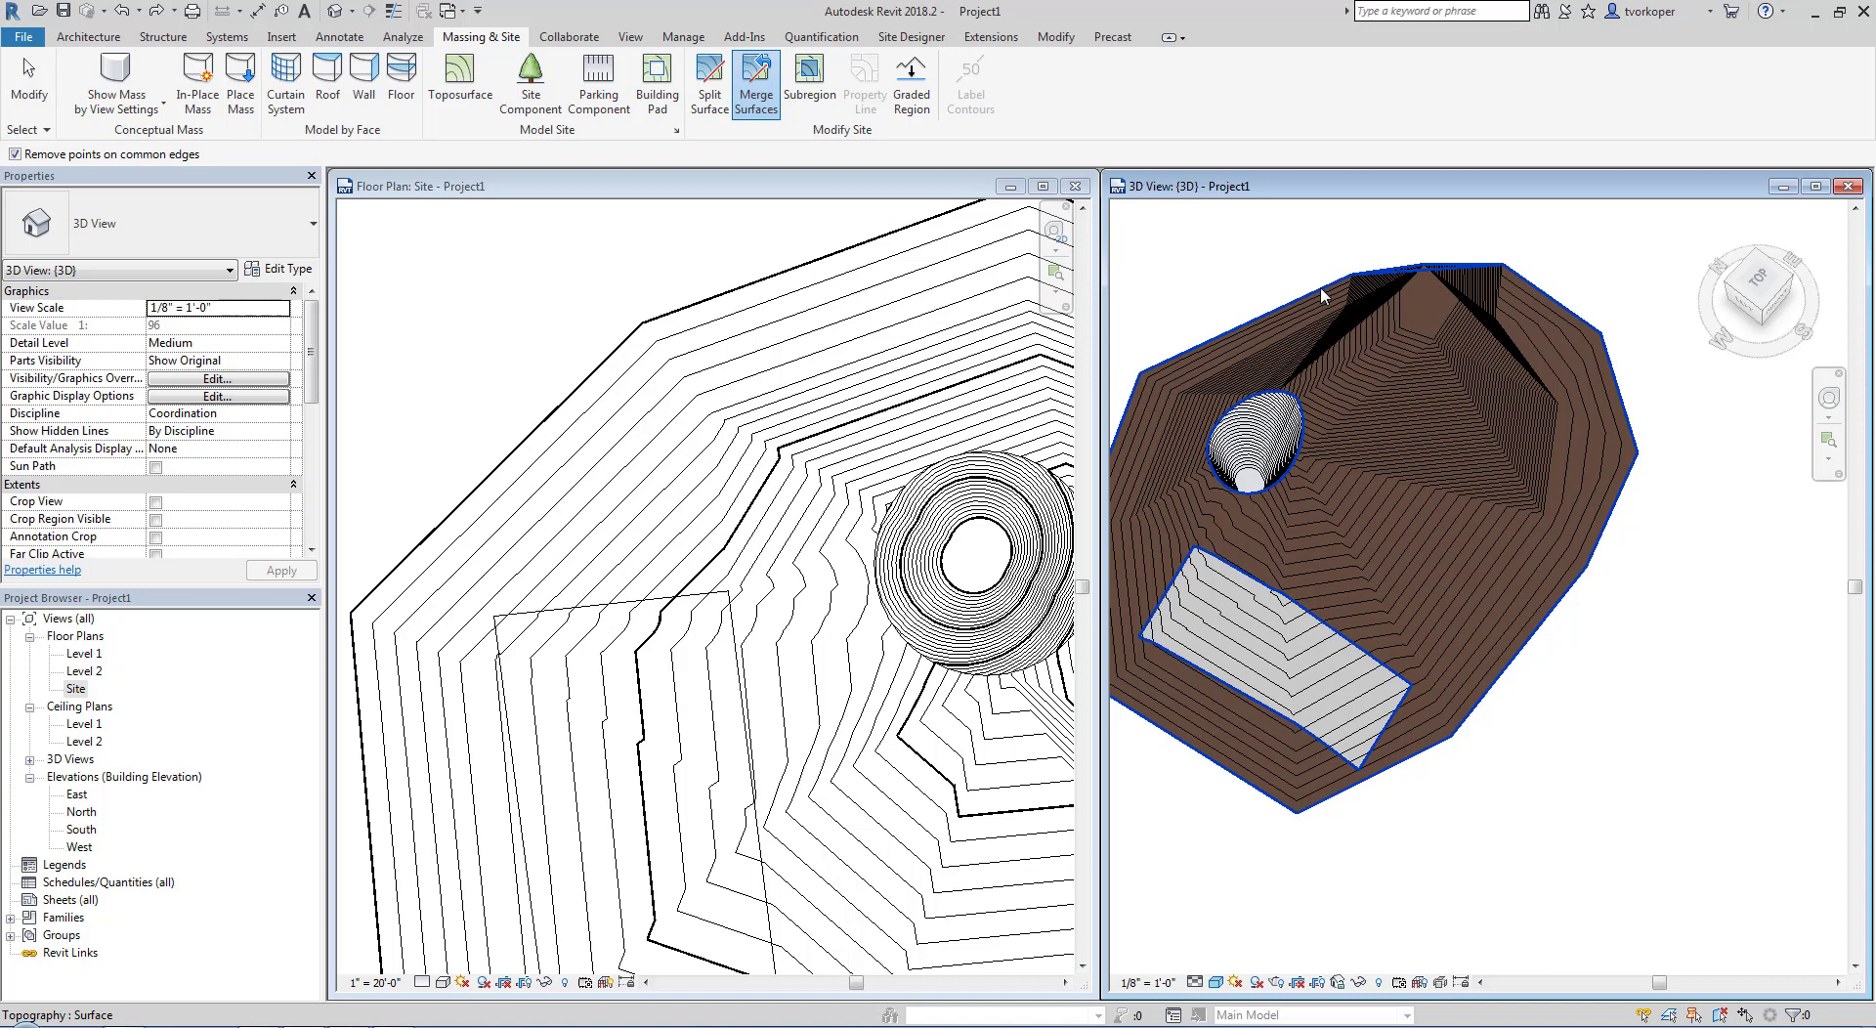
pyautogui.click(1404, 350)
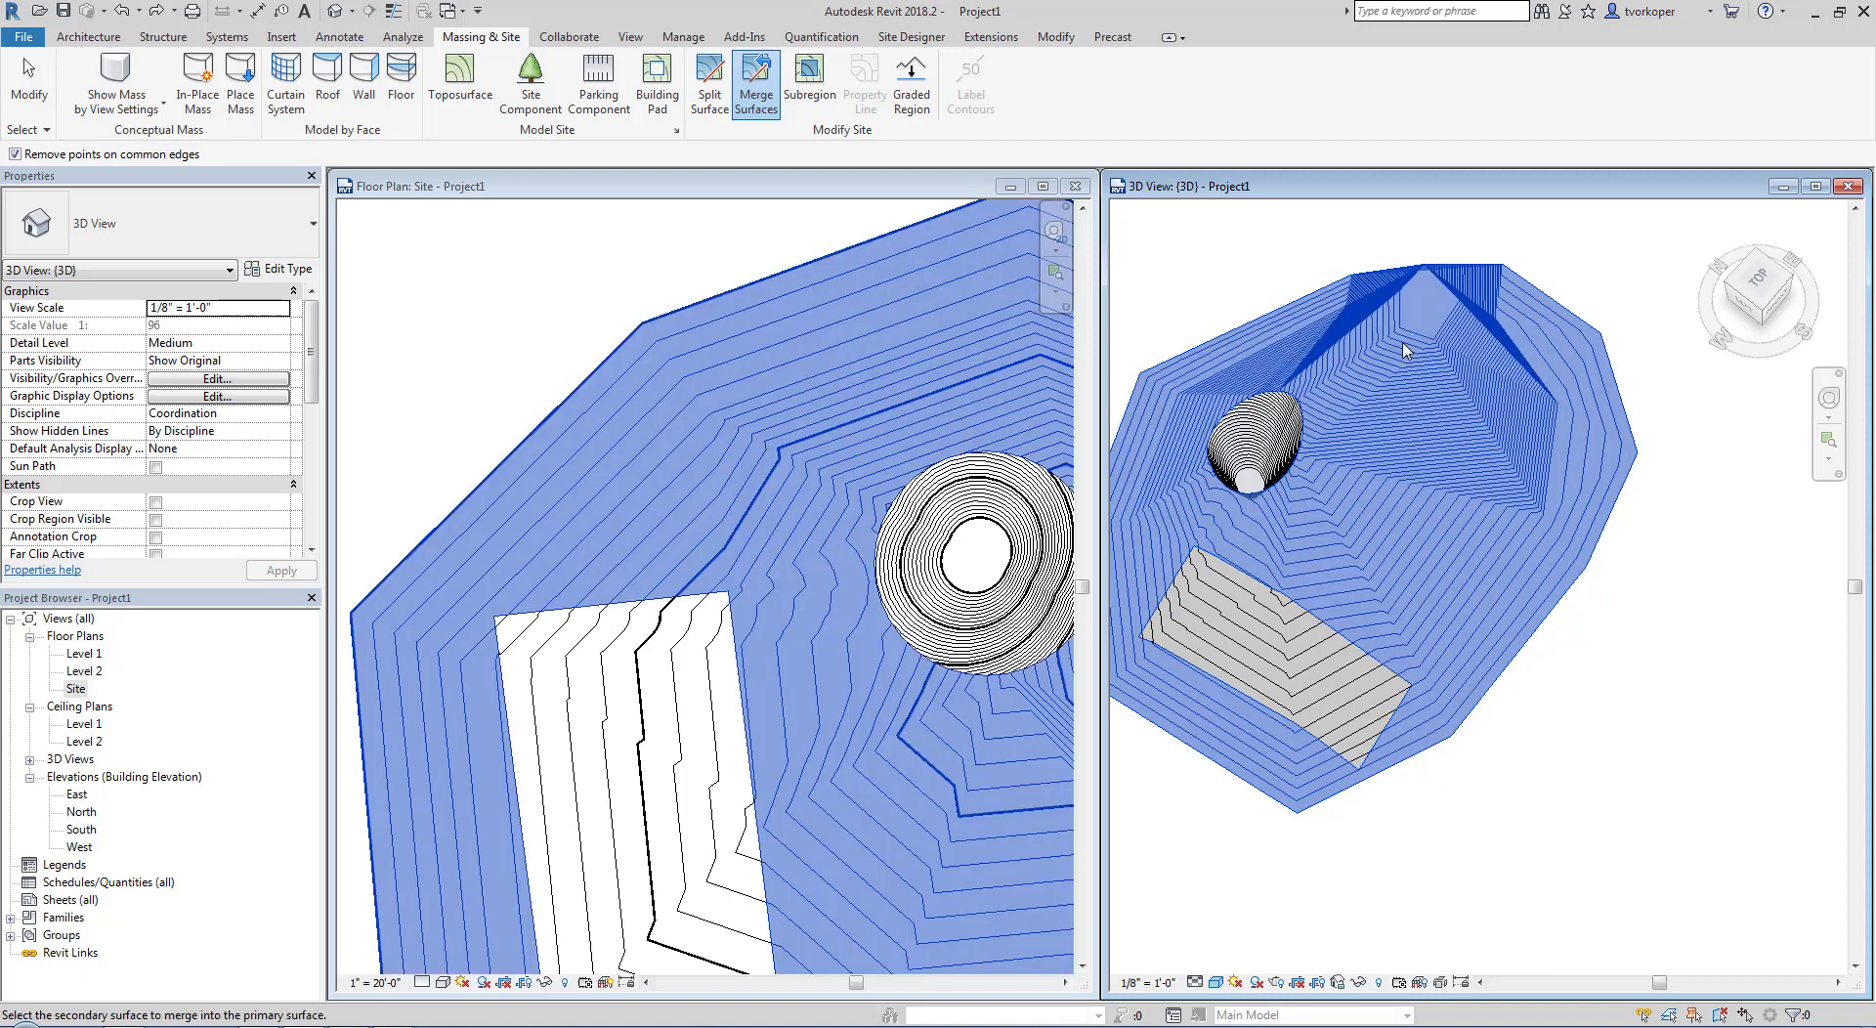
pyautogui.click(1276, 445)
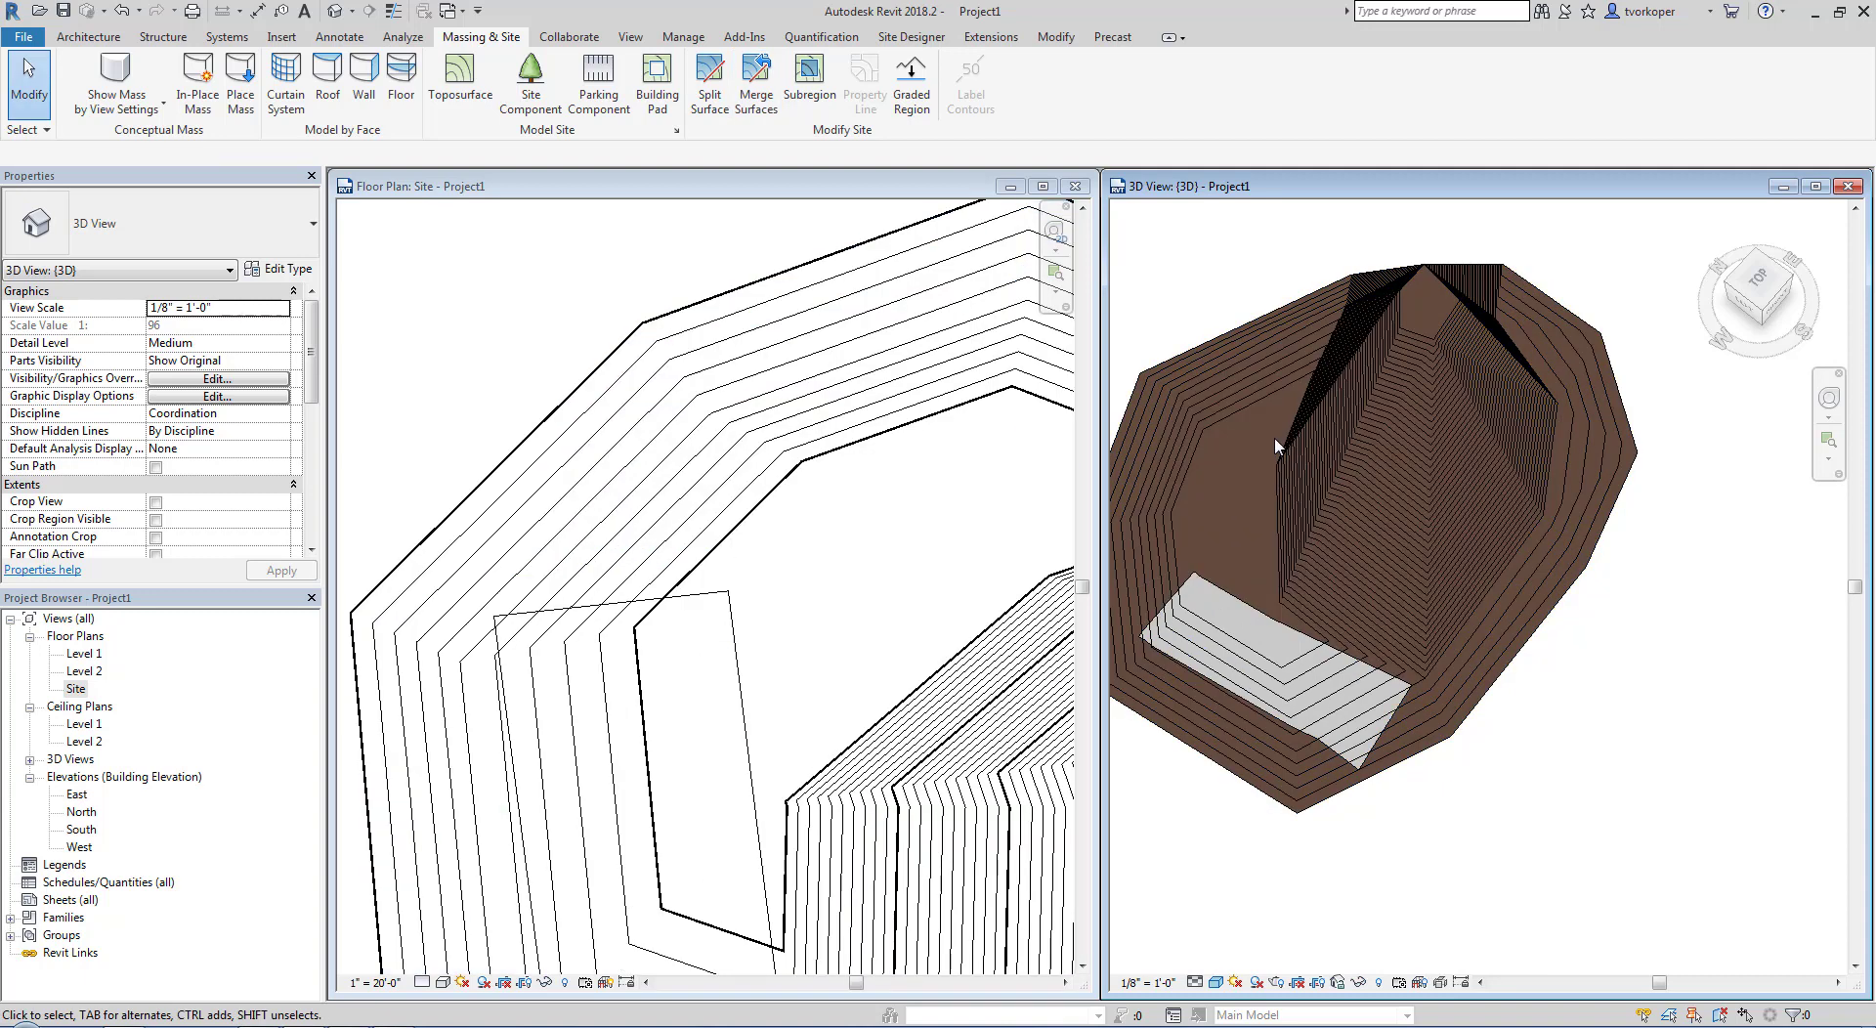
# Step: Examine the merged toposurface from below, the side and above in the 3D view
pyautogui.keyDown('shift'); pyautogui.moveTo(1280, 528); pyautogui.dragTo(1471, 299, button='middle'); pyautogui.keyUp('shift')
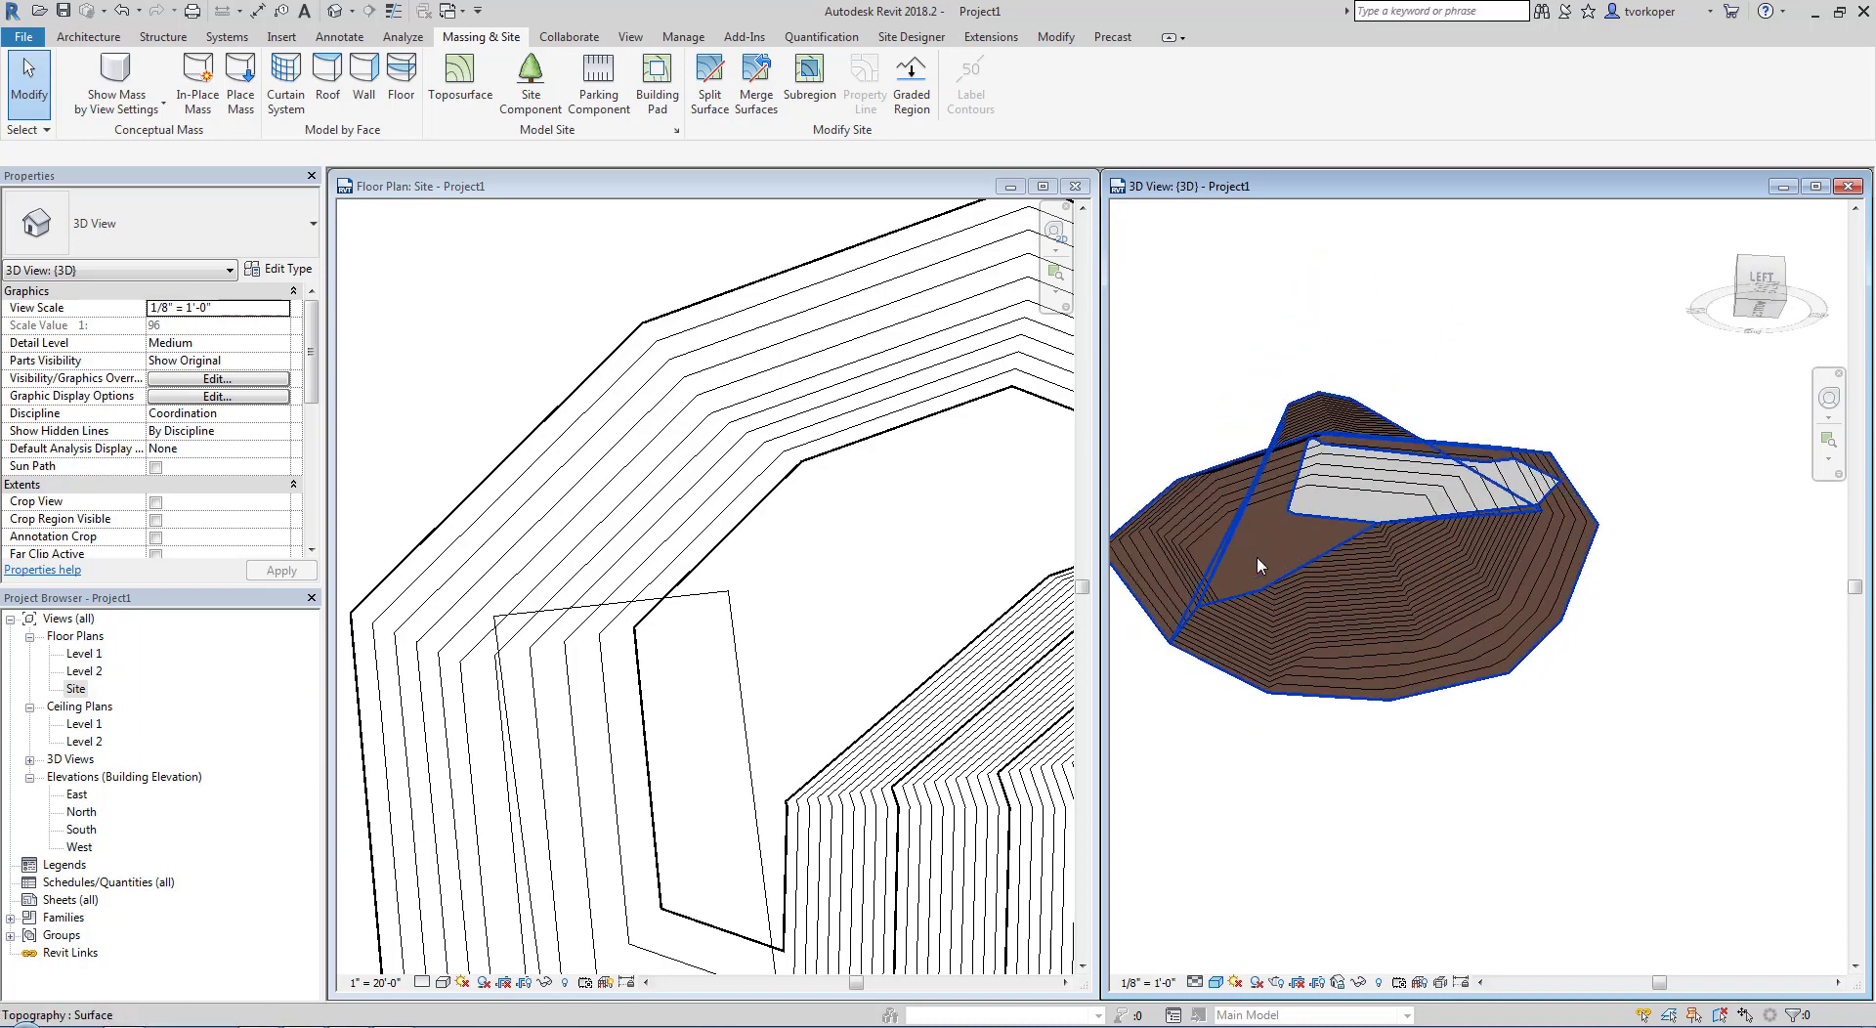
pyautogui.keyDown('shift'); pyautogui.moveTo(1257, 555); pyautogui.dragTo(1303, 447, button='middle'); pyautogui.keyUp('shift')
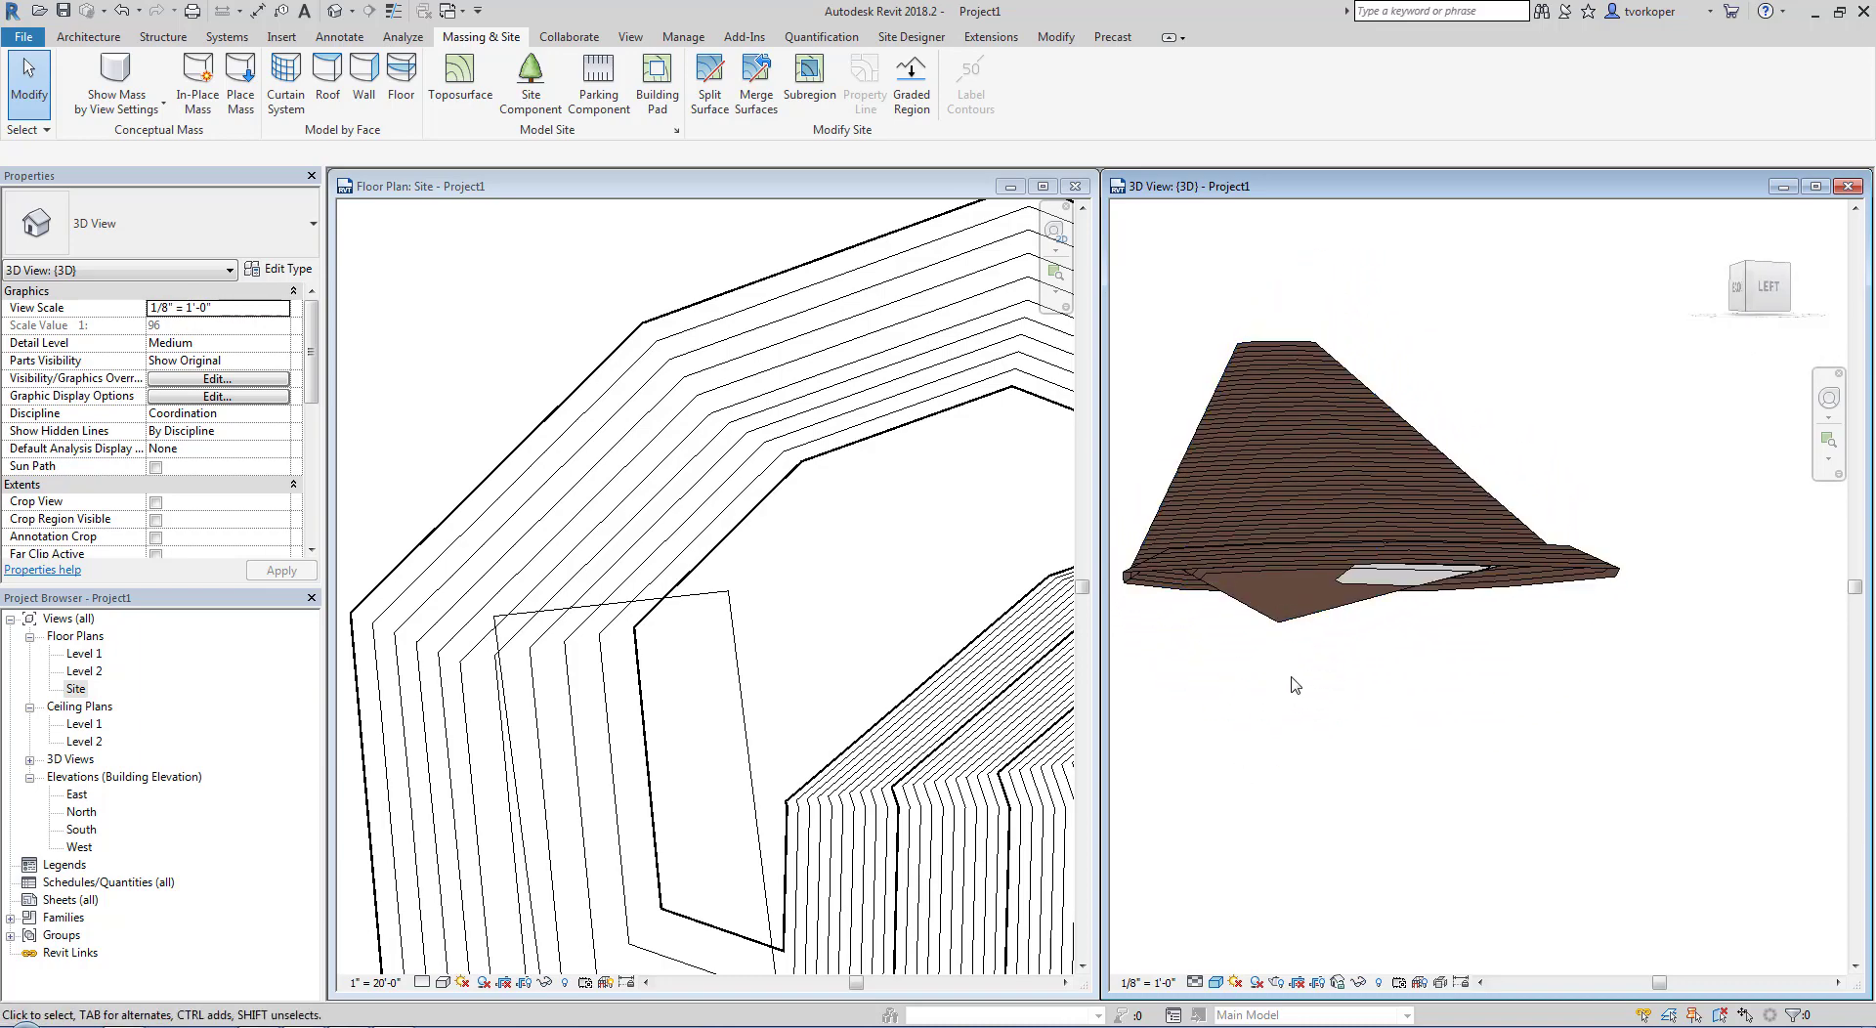
pyautogui.keyDown('shift'); pyautogui.moveTo(1273, 630); pyautogui.dragTo(1275, 580, button='middle'); pyautogui.keyUp('shift')
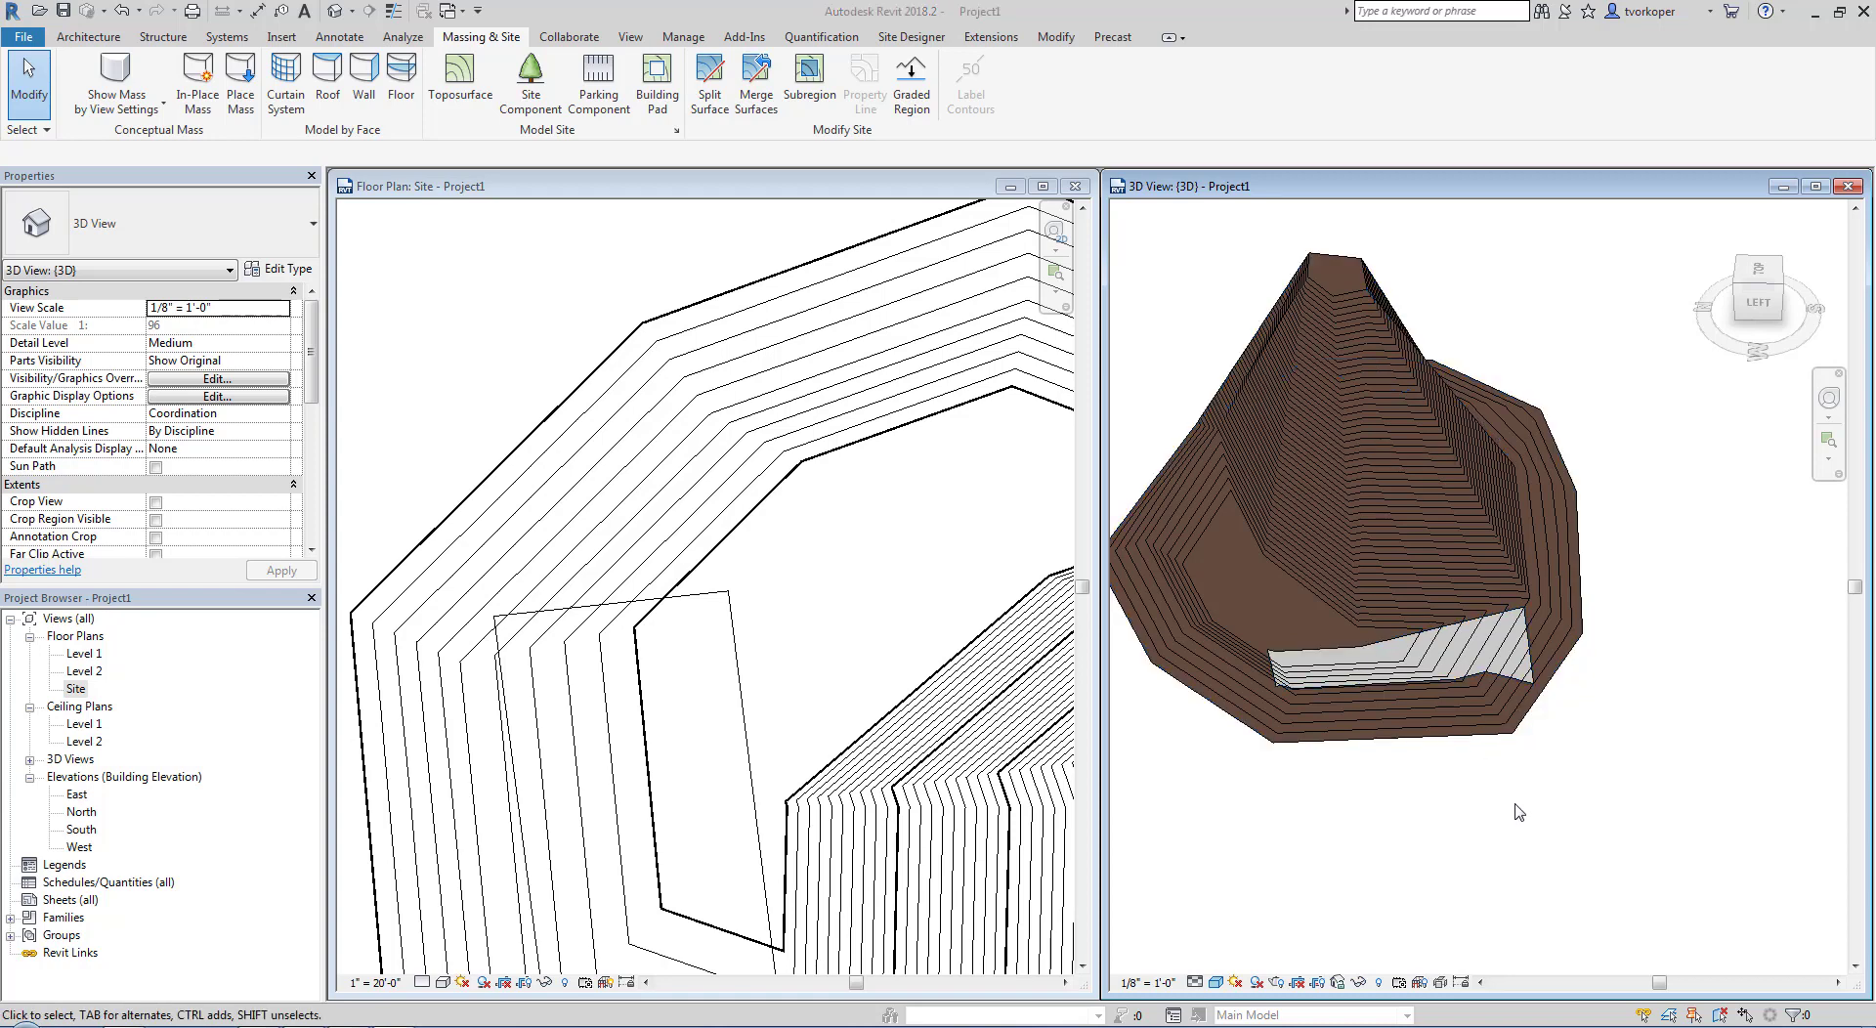
pyautogui.keyDown('shift'); pyautogui.moveTo(1427, 802); pyautogui.dragTo(1454, 842, button='middle'); pyautogui.keyUp('shift')
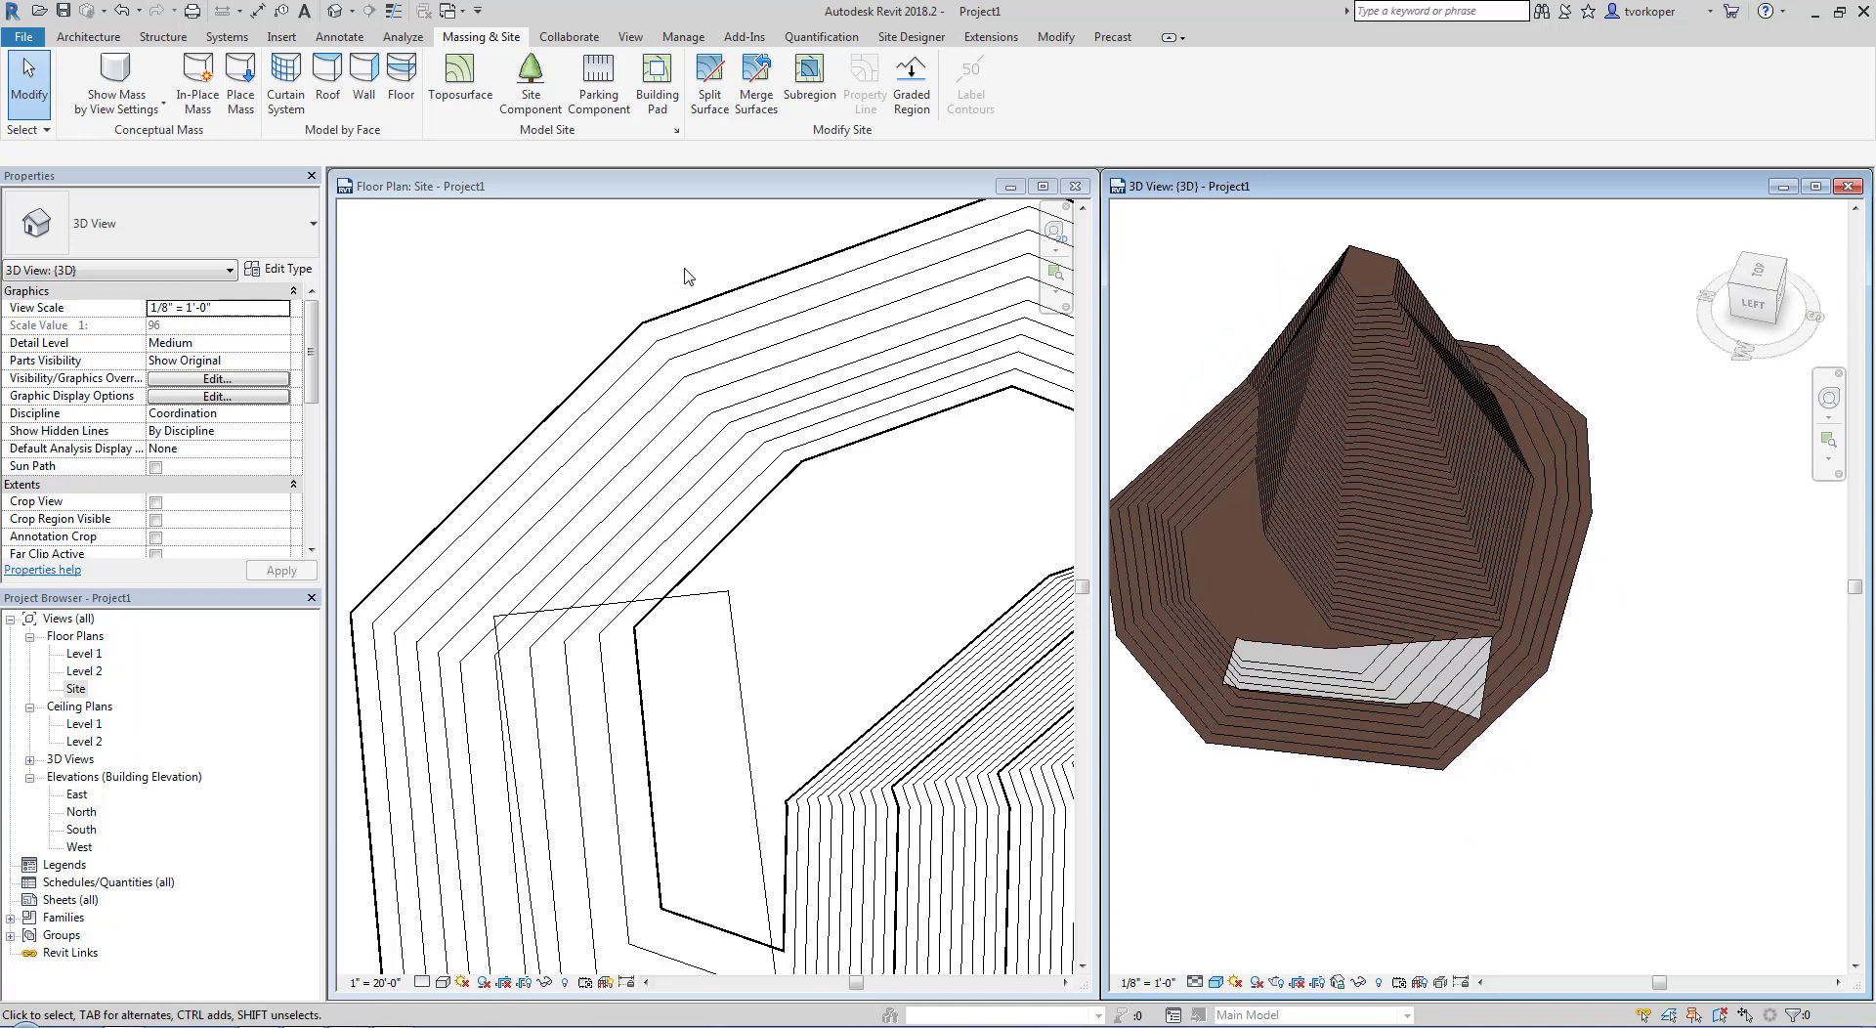
pyautogui.moveTo(616, 42); pyautogui.dragTo(703, 143)
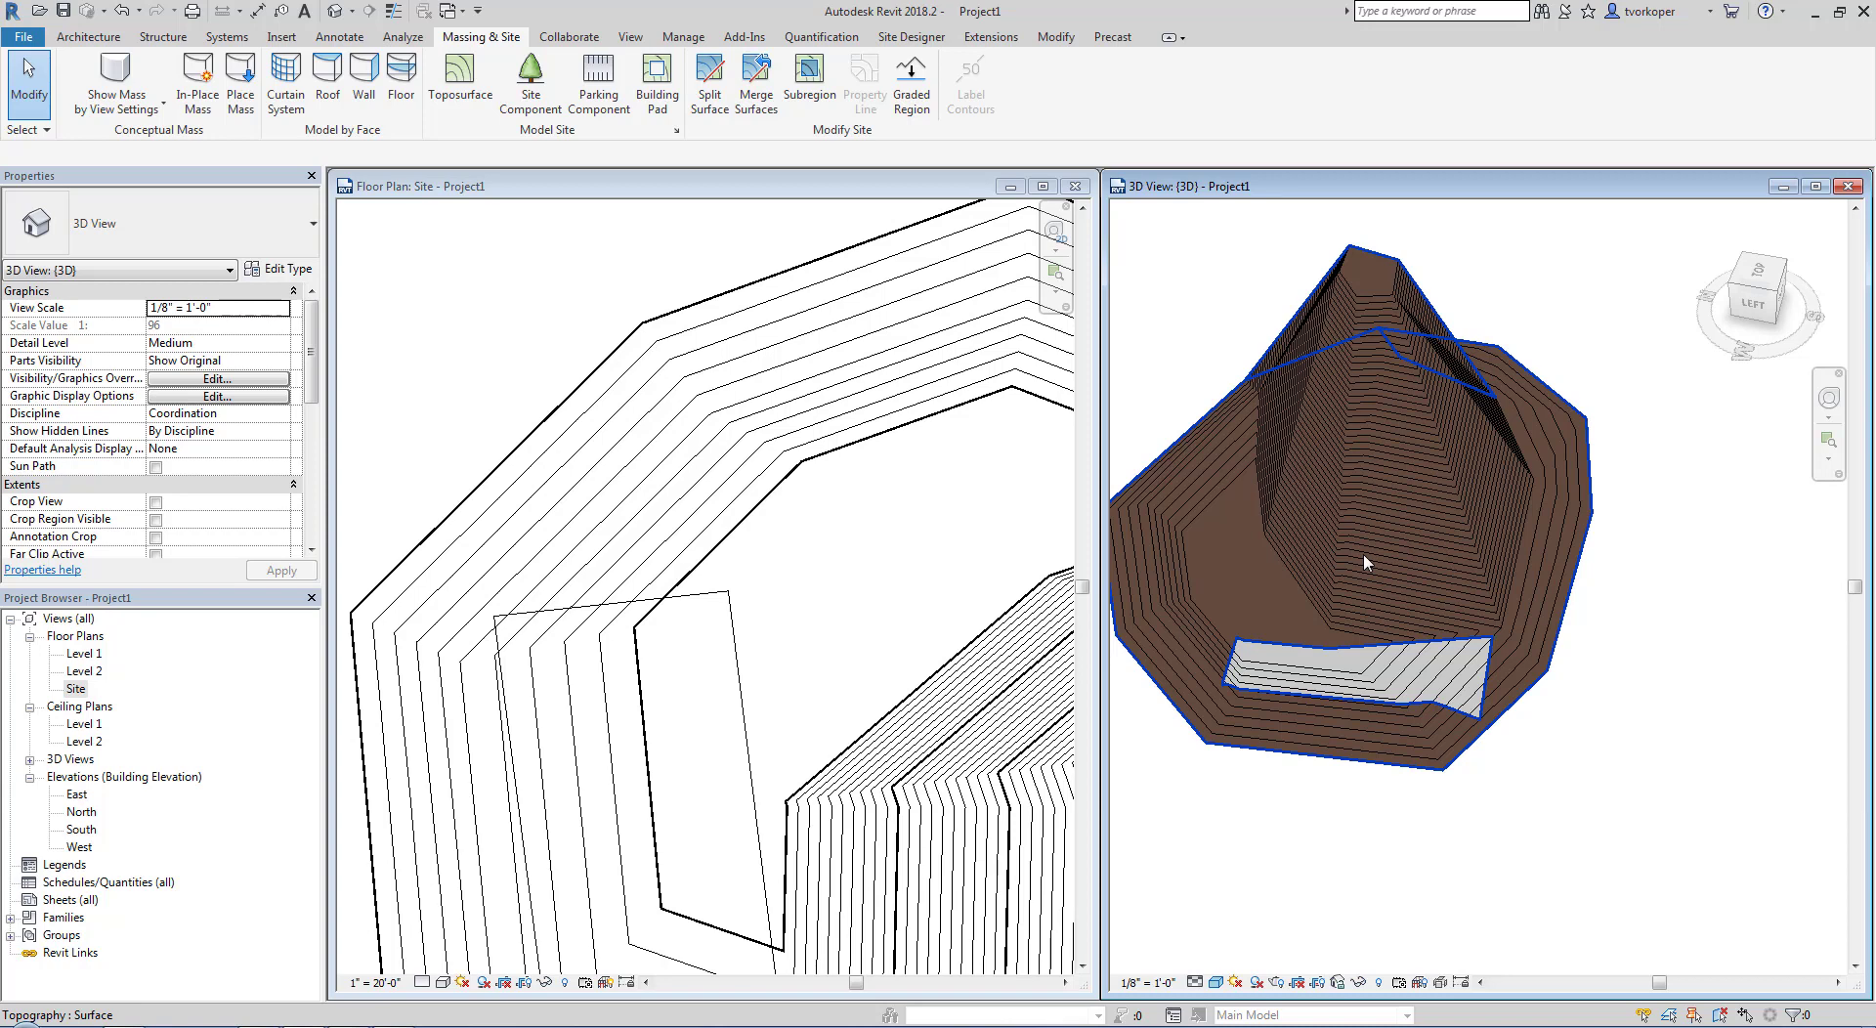
# Step: Start a building pad in the site plan, dismissing the save reminder, and sketch a rectangular boundary about 16' by 20' beside the steep hill
pyautogui.click(605, 284)
pyautogui.press('z')
pyautogui.press('f')
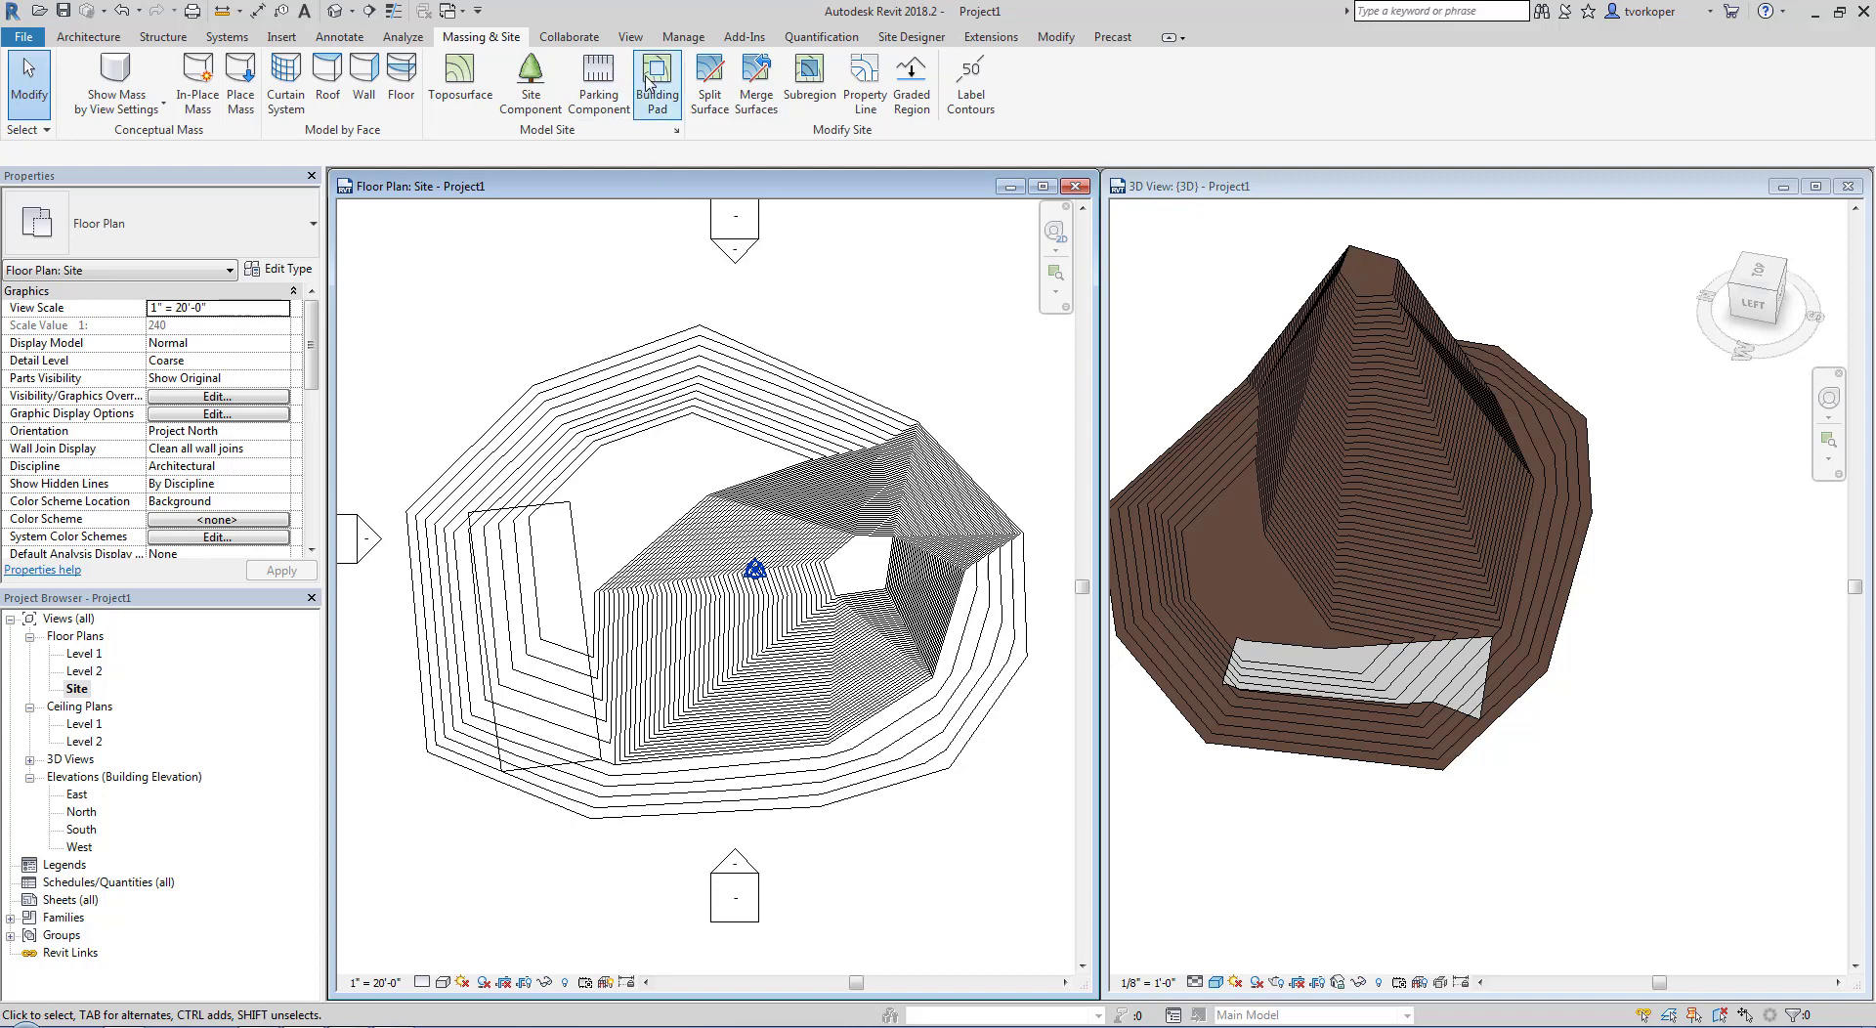
pyautogui.click(1066, 599)
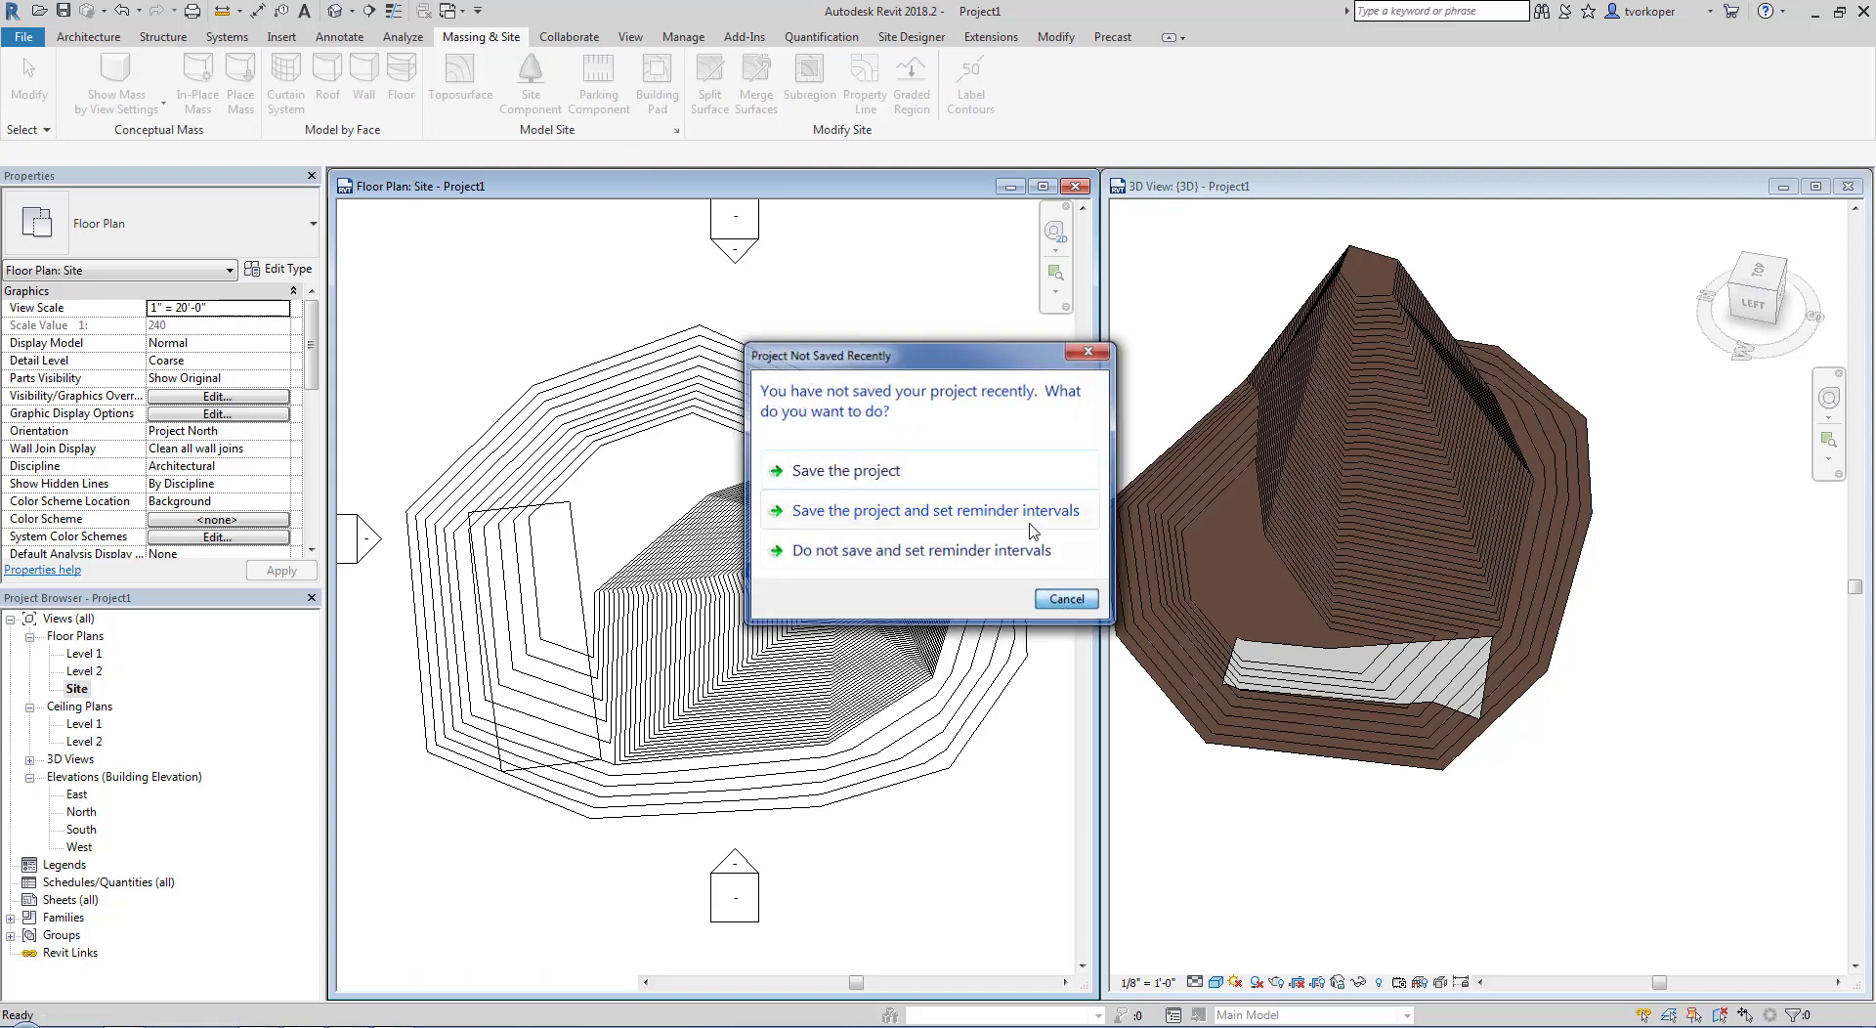
pyautogui.click(950, 64)
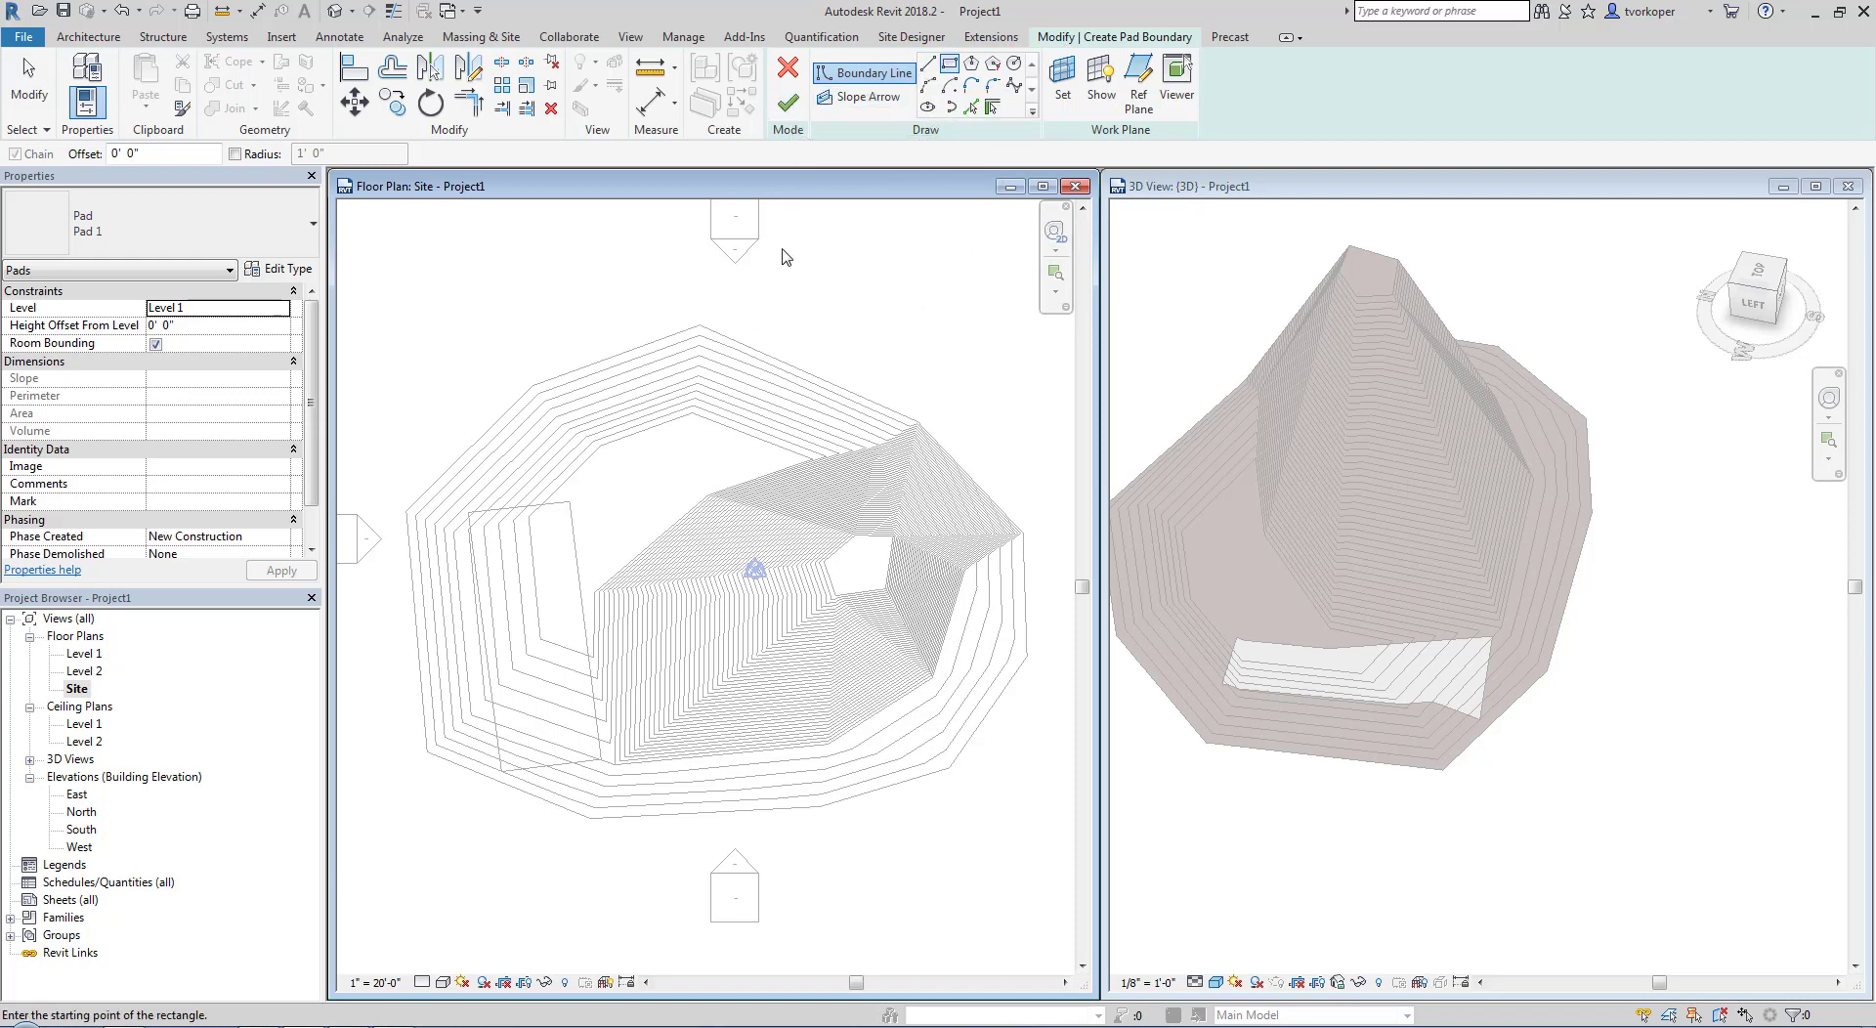
pyautogui.click(680, 440)
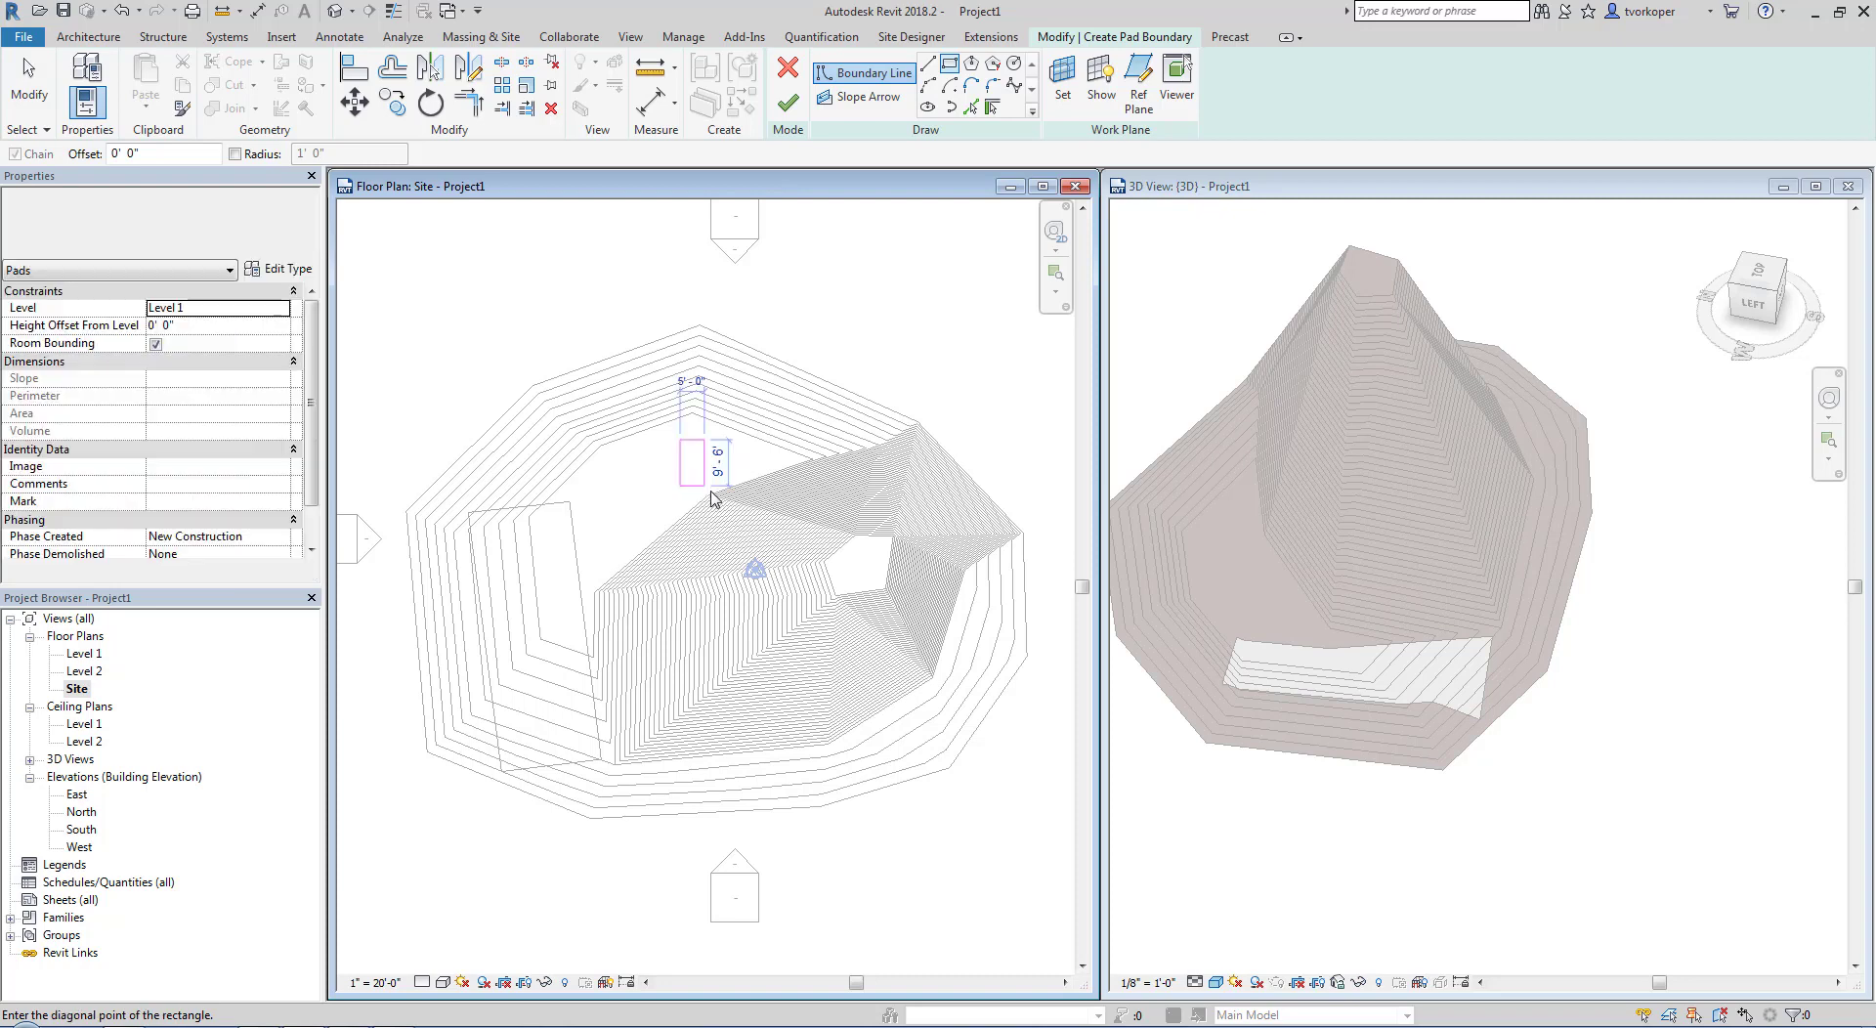
pyautogui.click(758, 537)
pyautogui.press('Escape')
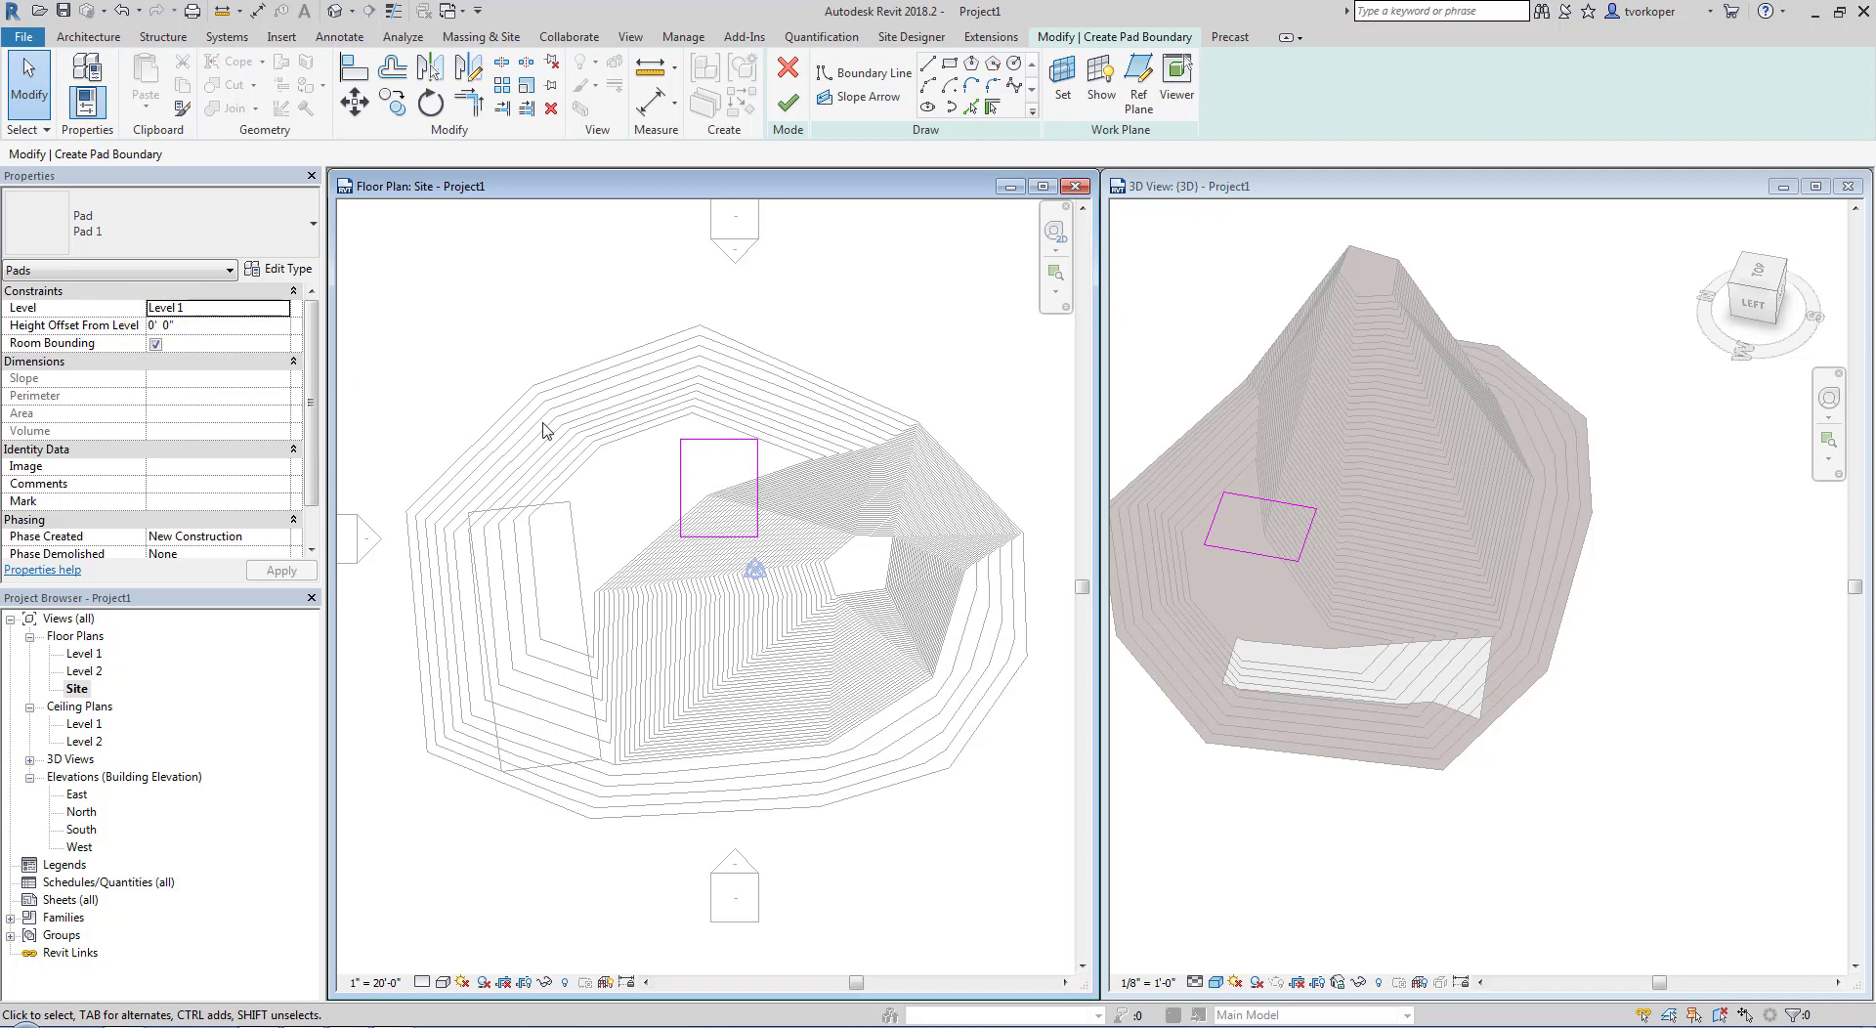
# Step: Set the pad's height offset from Level 1 to 25' and finish the pad boundary
pyautogui.click(217, 329)
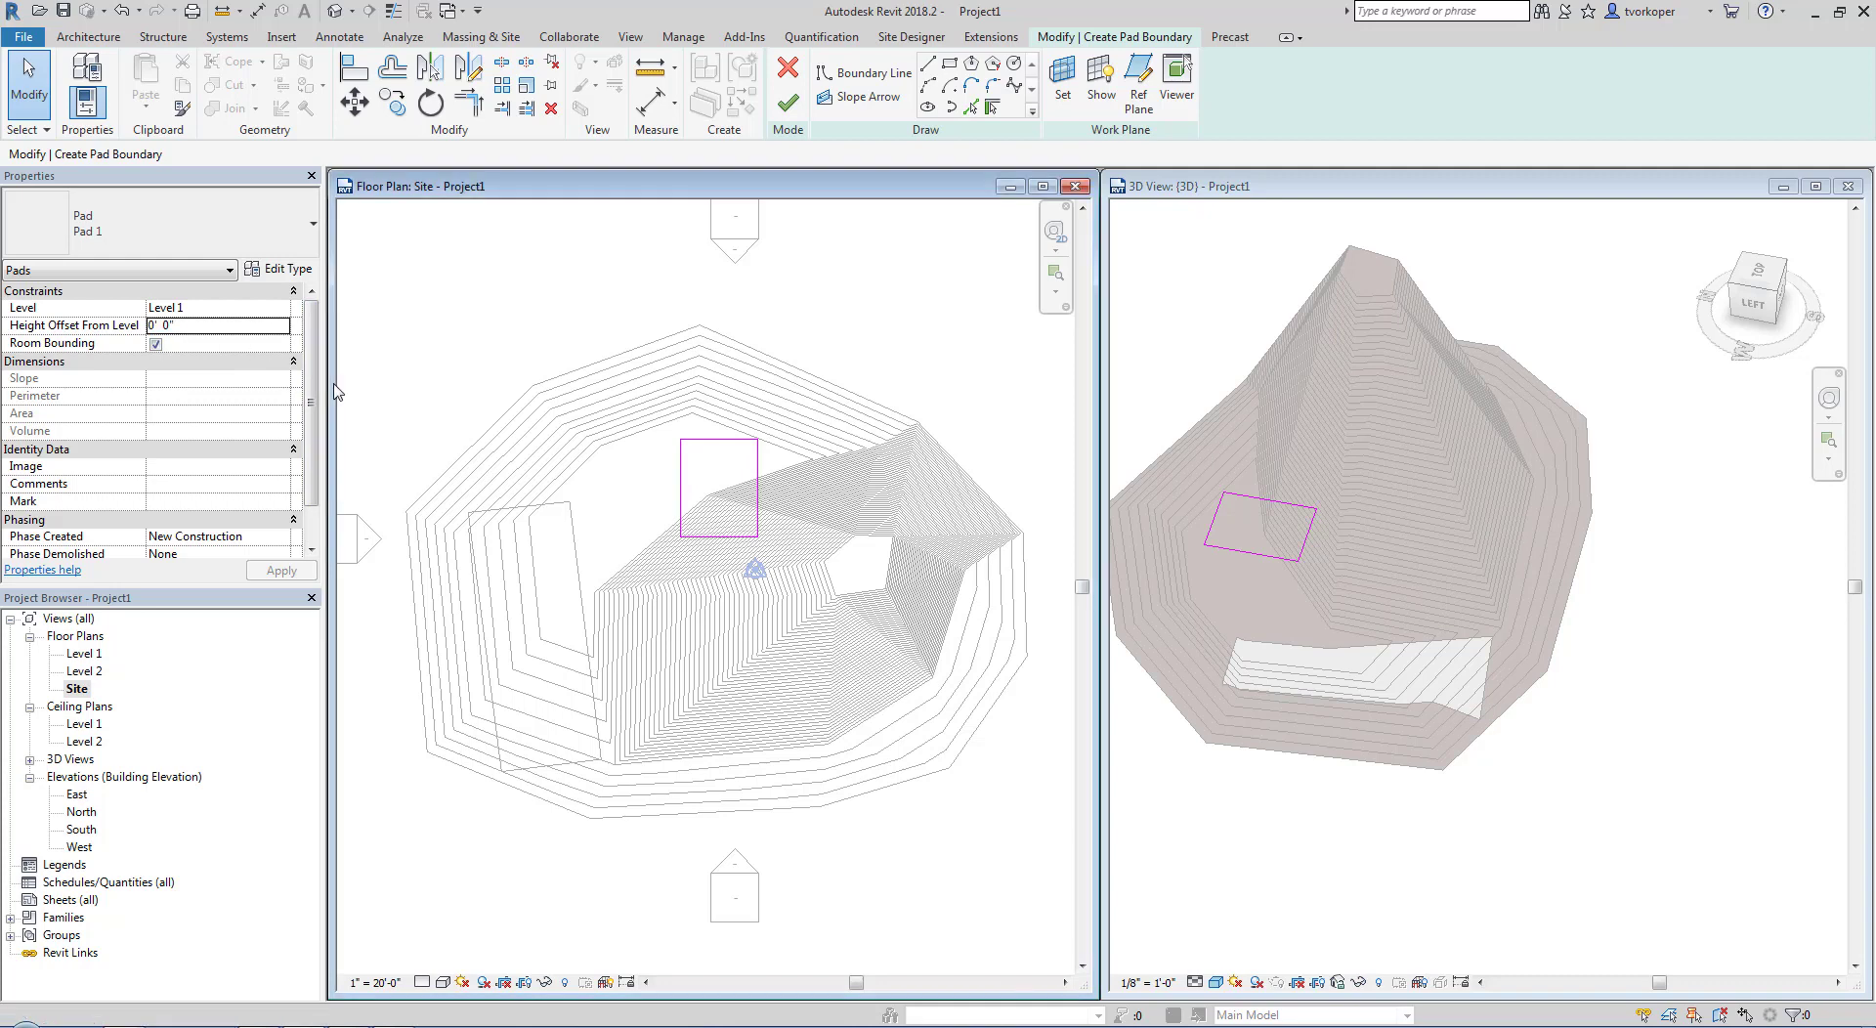
pyautogui.click(251, 326)
pyautogui.write('2')
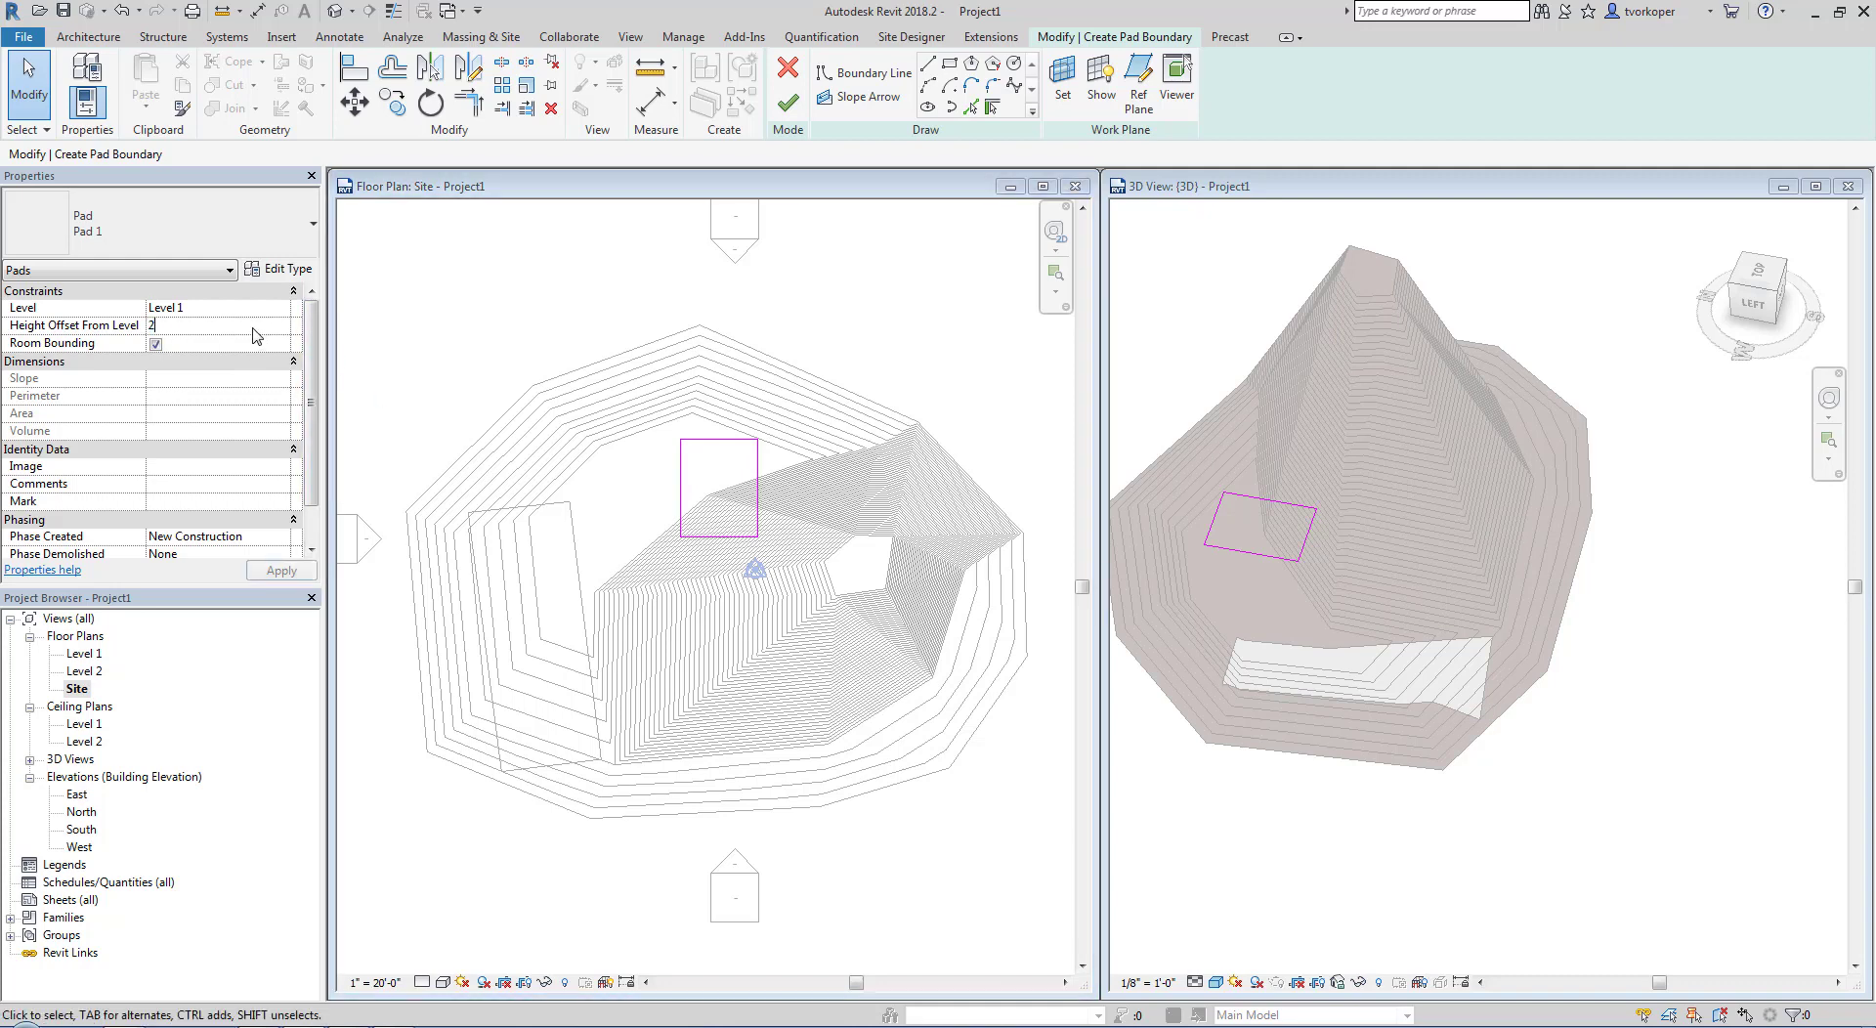
pyautogui.write('5')
pyautogui.click(280, 573)
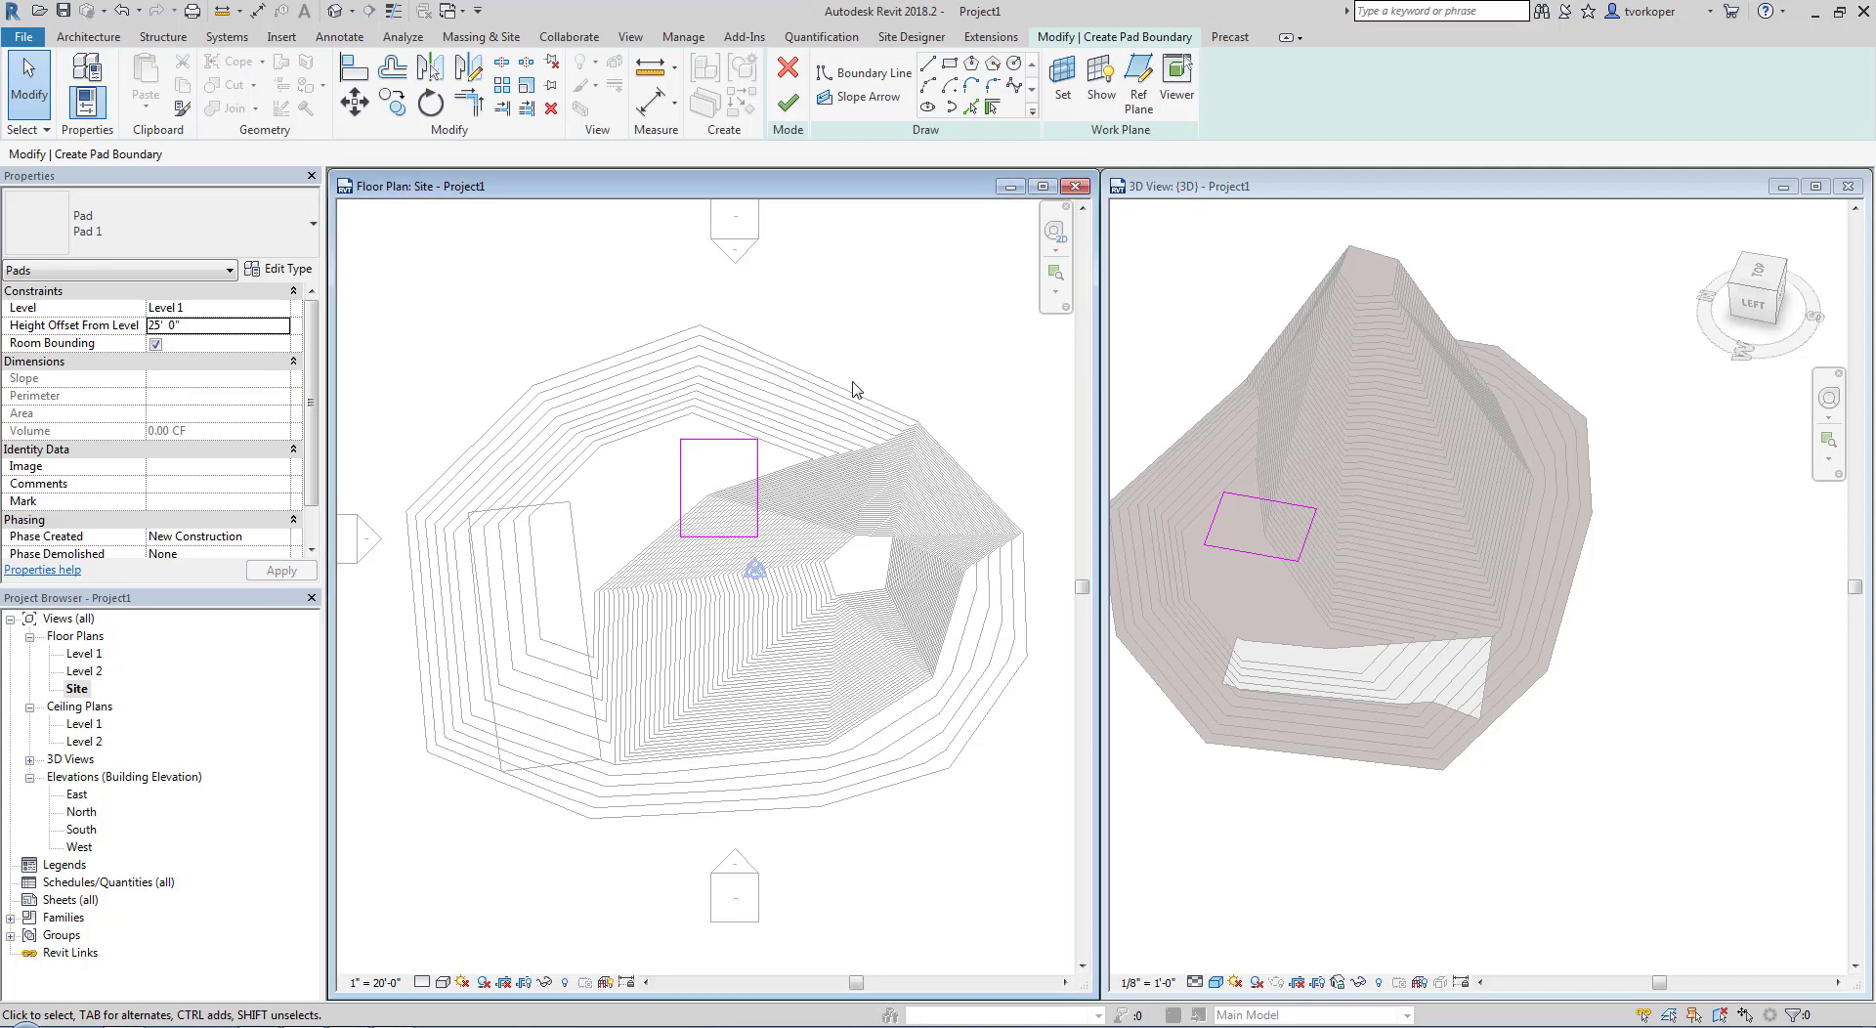
pyautogui.click(788, 102)
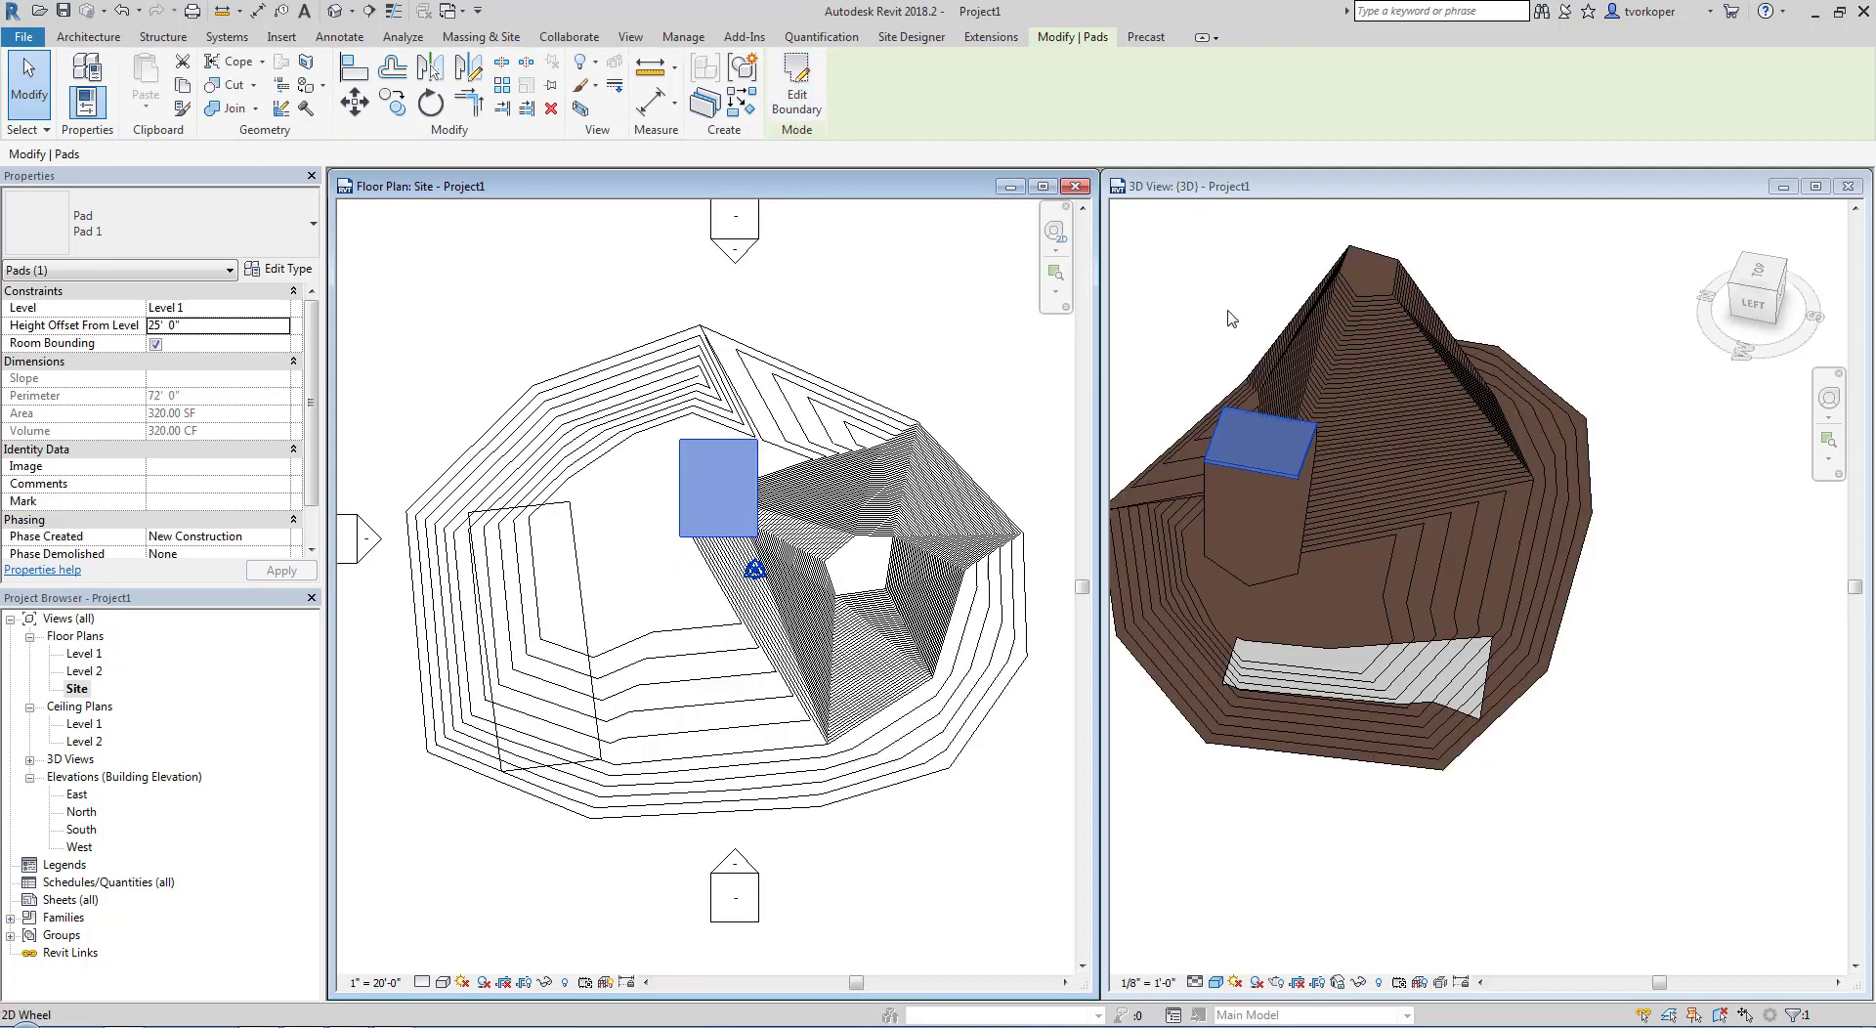
# Step: Check the pad in 3D and set its height offset from Level 1 to 15'
pyautogui.keyDown('shift'); pyautogui.moveTo(1466, 590); pyautogui.dragTo(1579, 611, button='middle'); pyautogui.keyUp('shift')
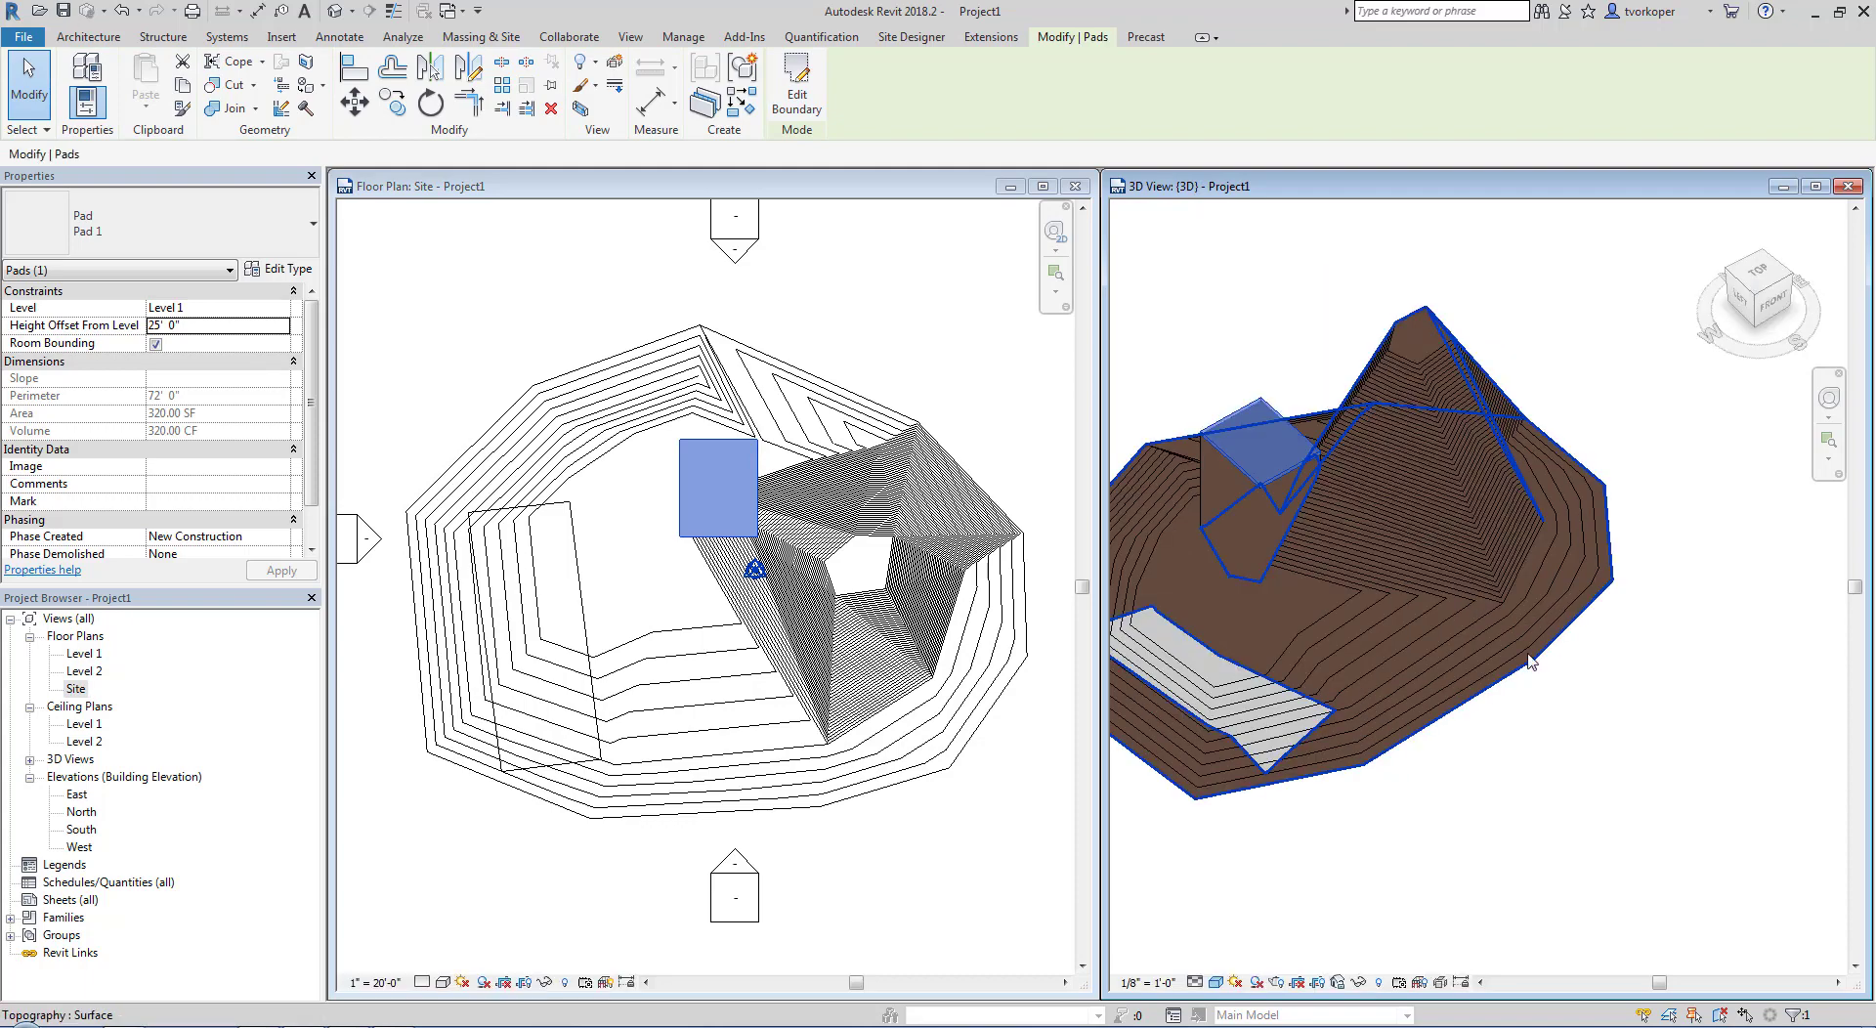
pyautogui.scroll(5, 1306, 505)
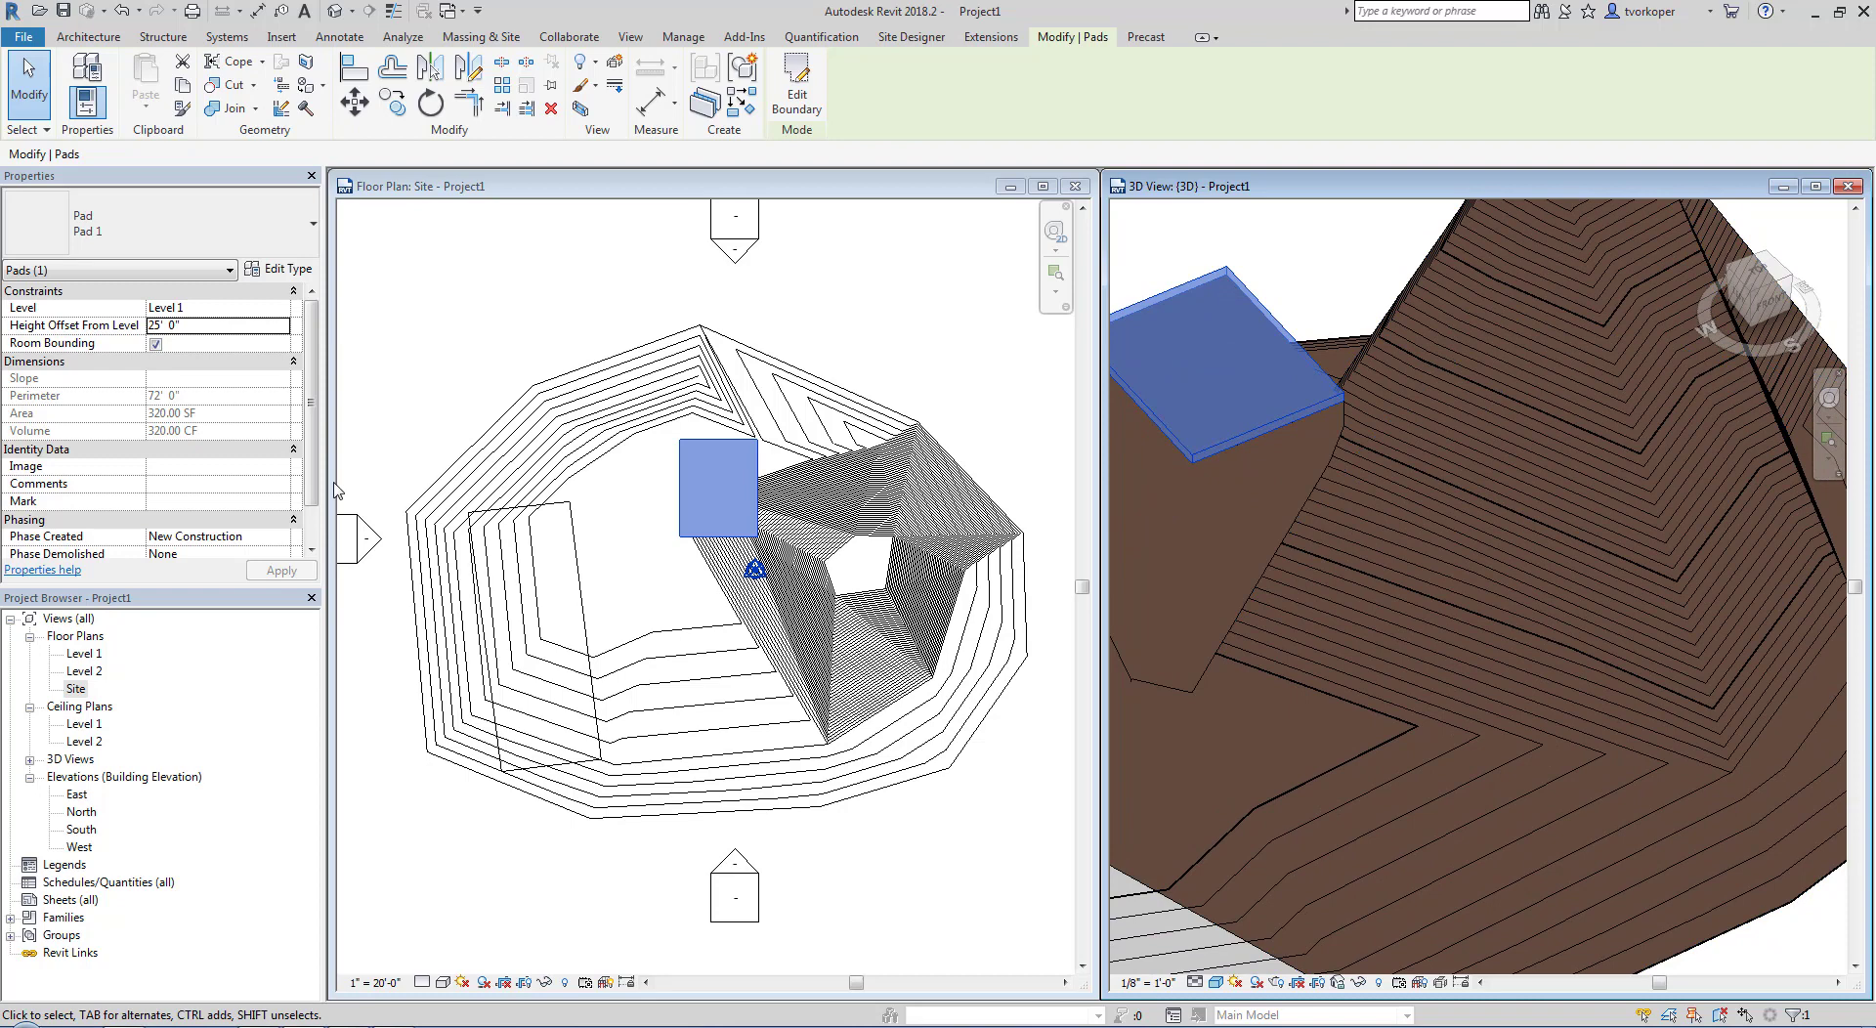
pyautogui.press('Escape')
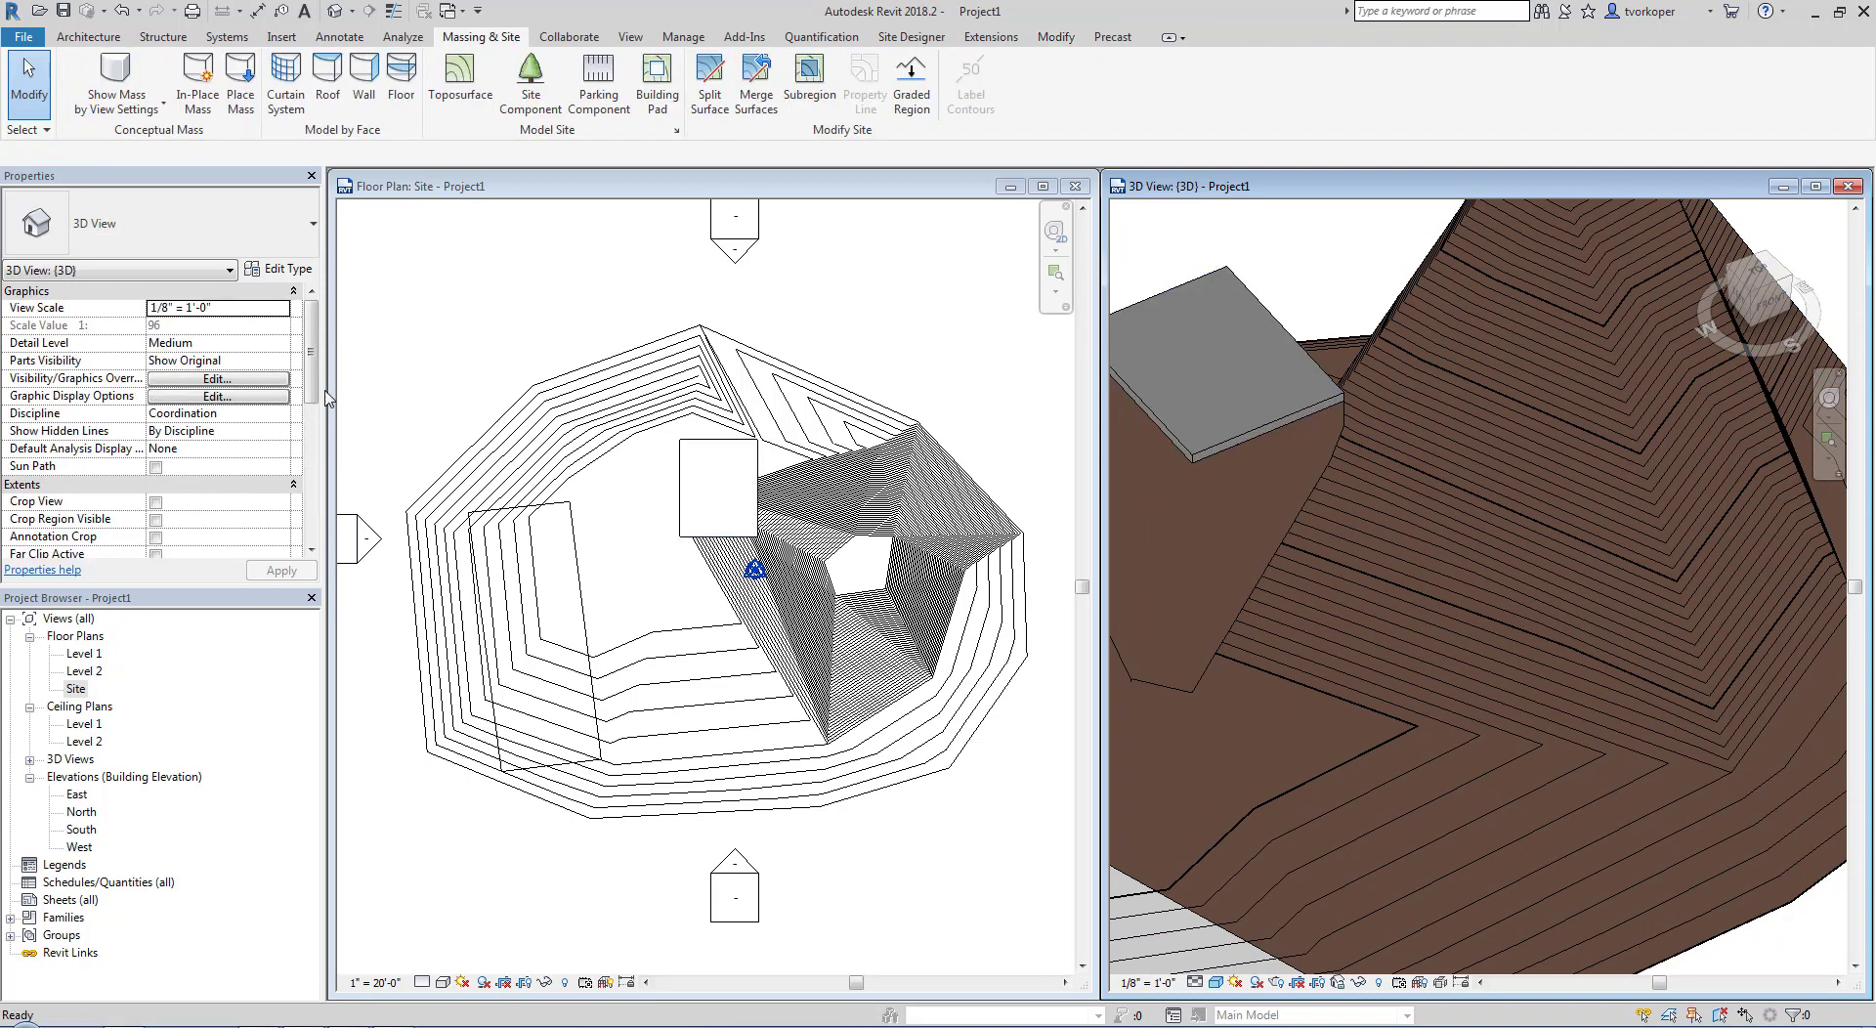
pyautogui.click(1202, 313)
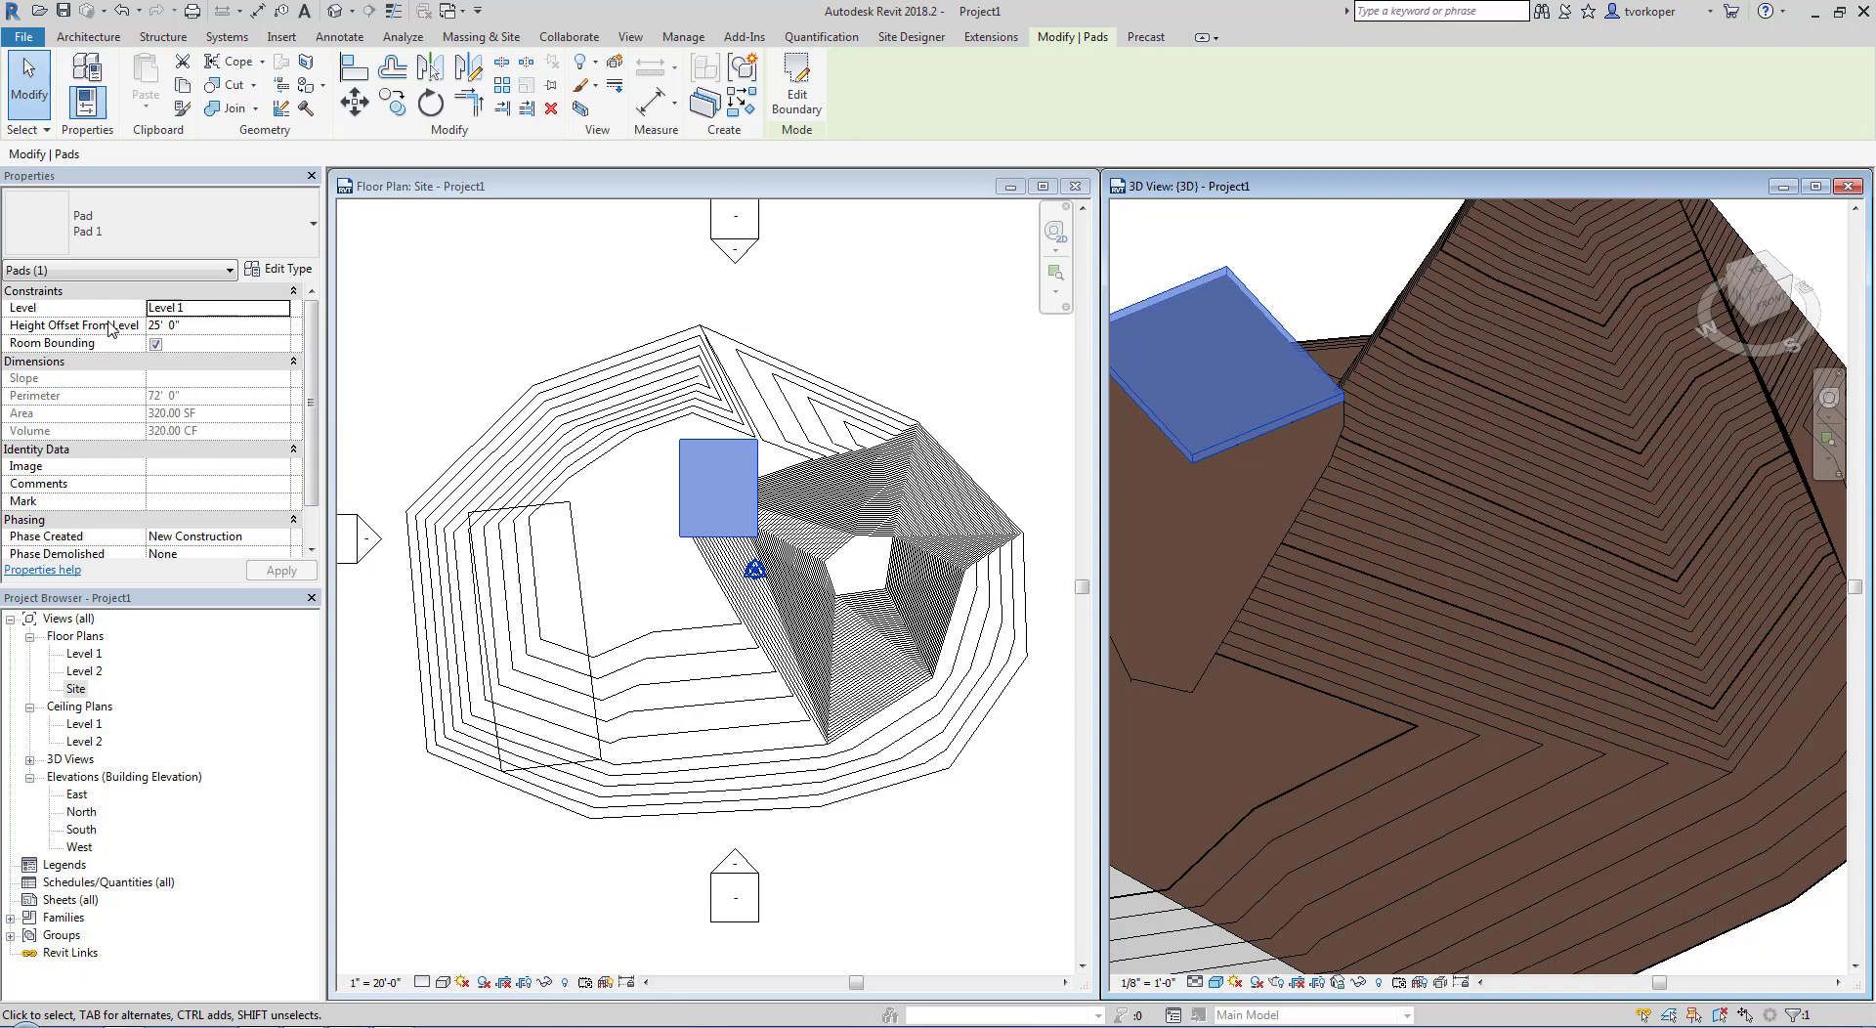
pyautogui.click(202, 328)
pyautogui.write('15')
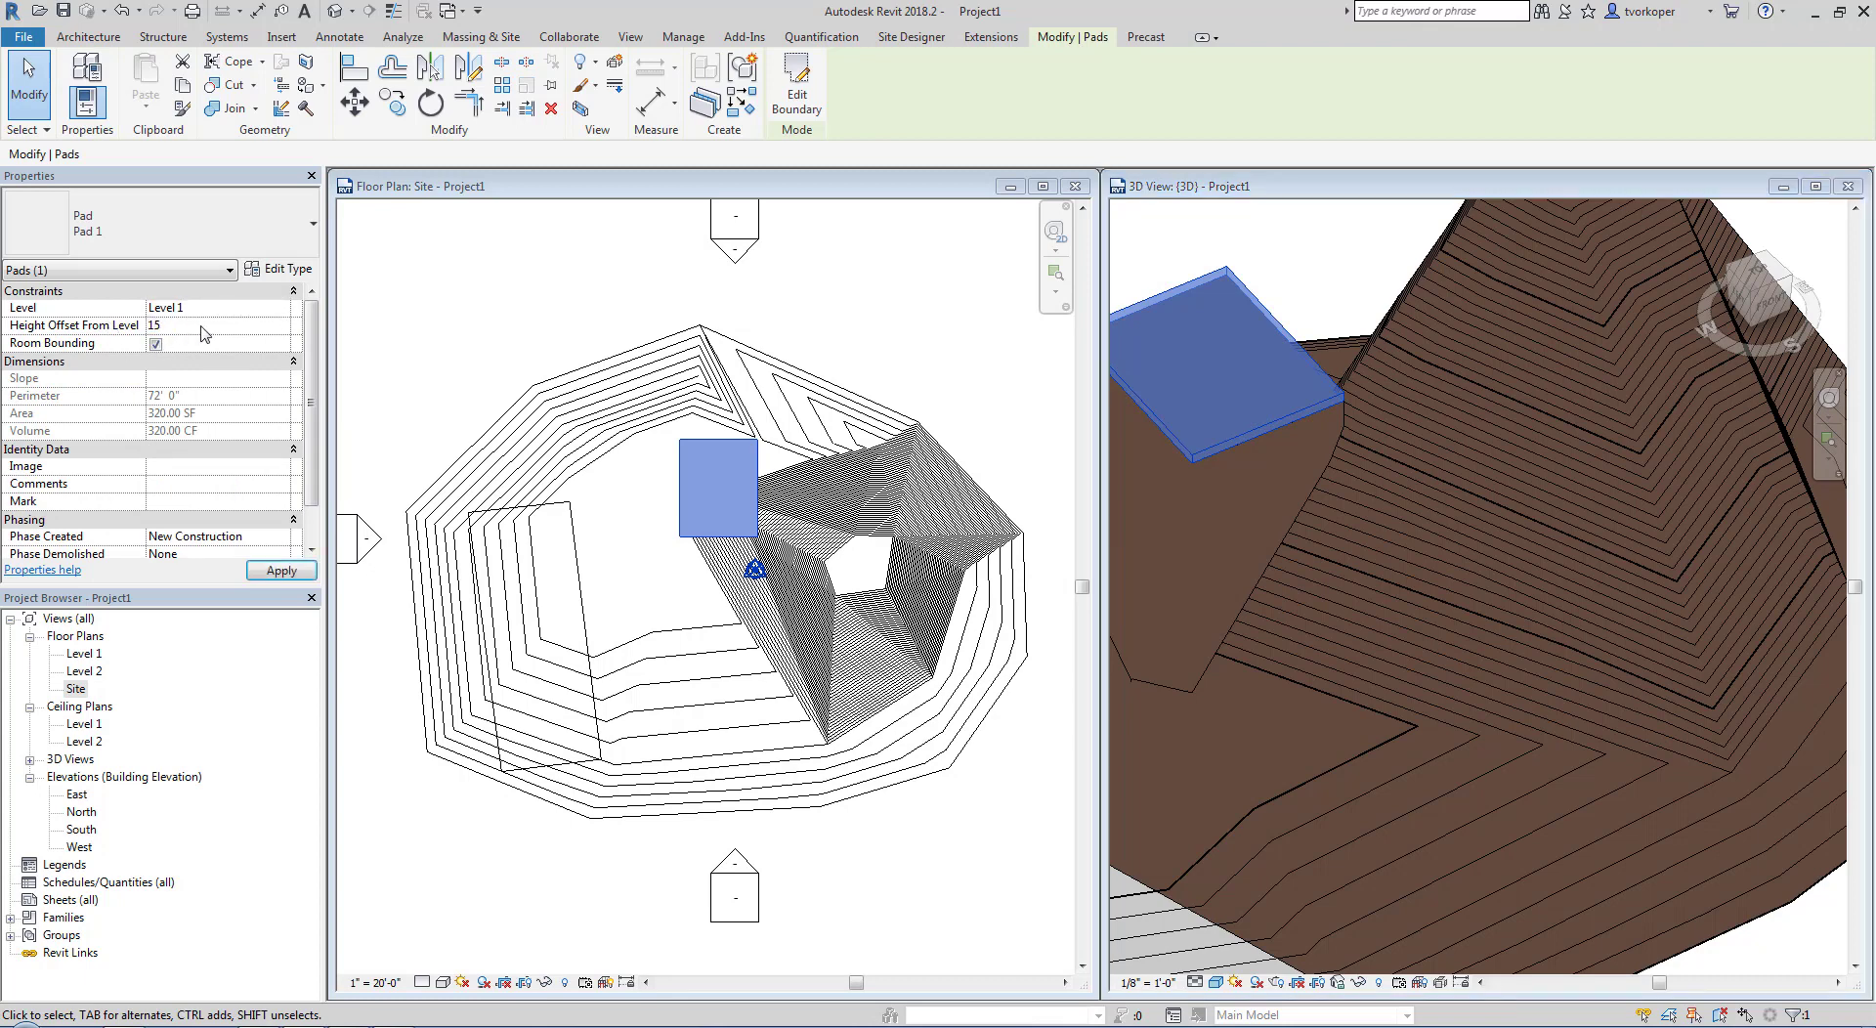
pyautogui.click(258, 573)
pyautogui.click(1230, 295)
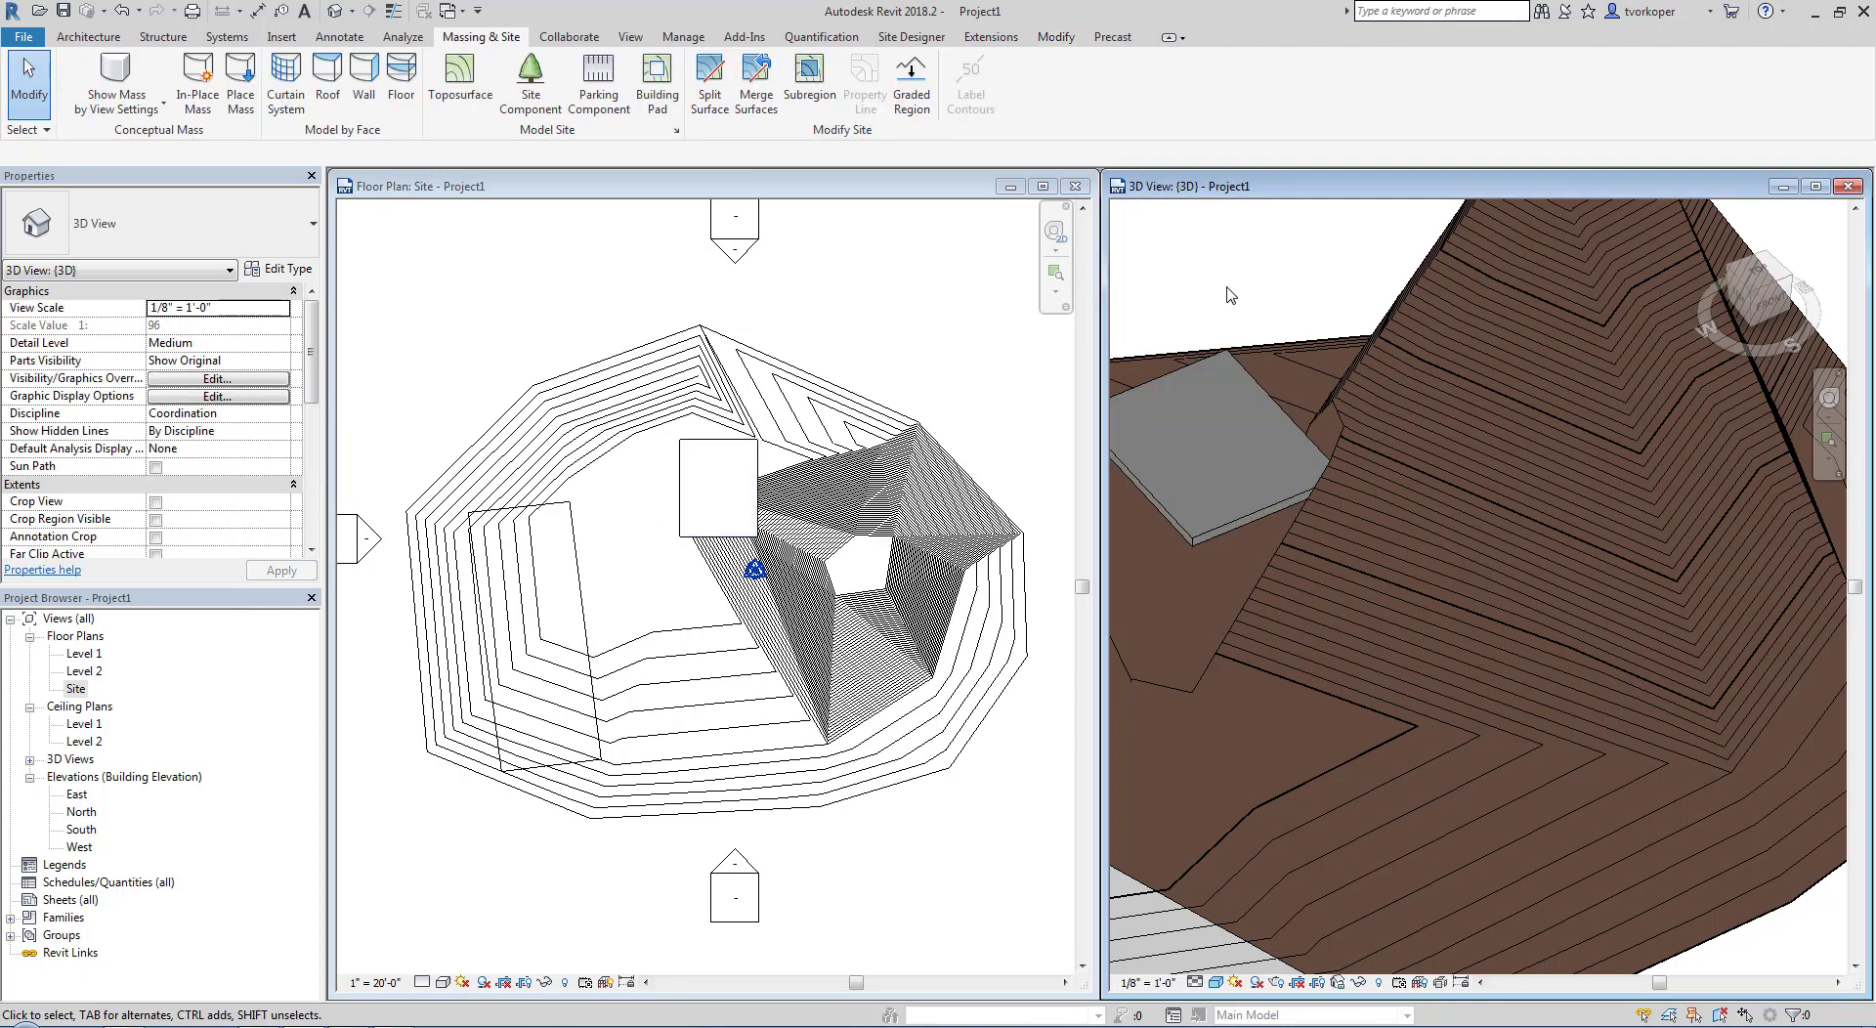
# Step: Edit the pad boundary, moving its east edge outward to a width of about 25'-6", and finish the sketch
pyautogui.click(705, 443)
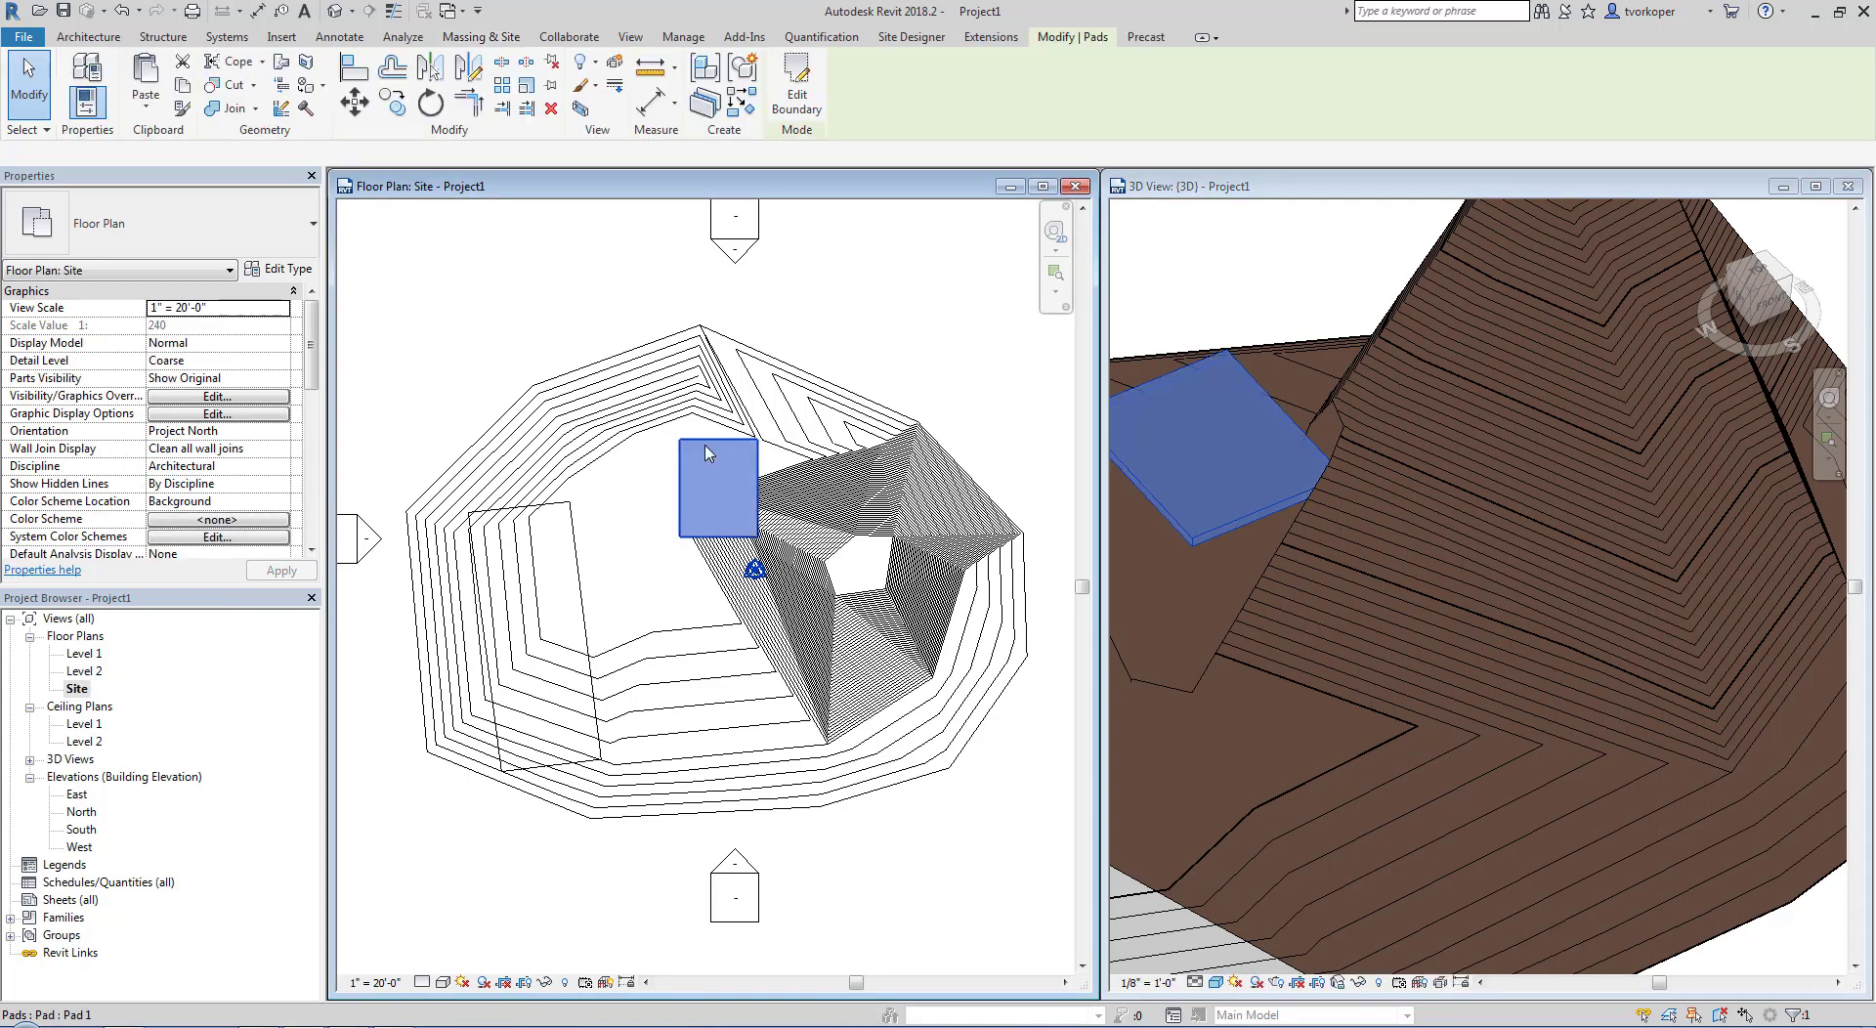
pyautogui.click(792, 86)
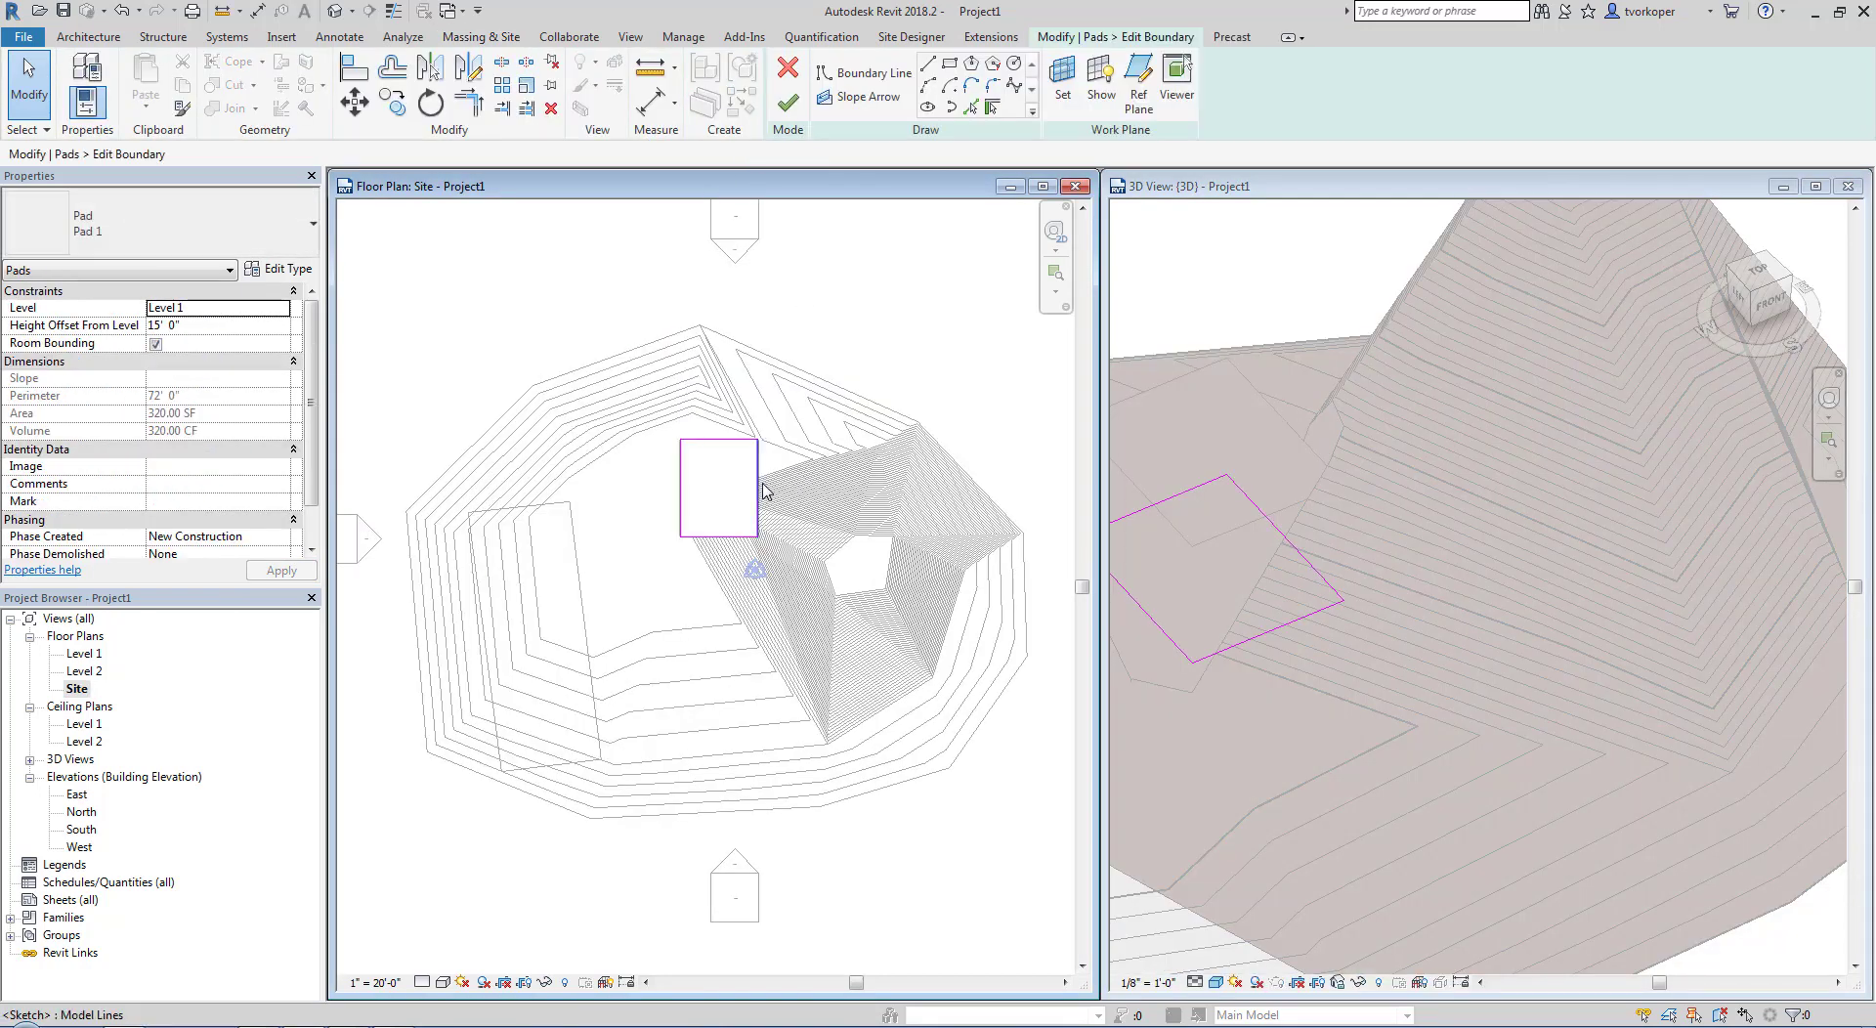
pyautogui.click(759, 489)
pyautogui.moveTo(758, 489); pyautogui.dragTo(810, 492)
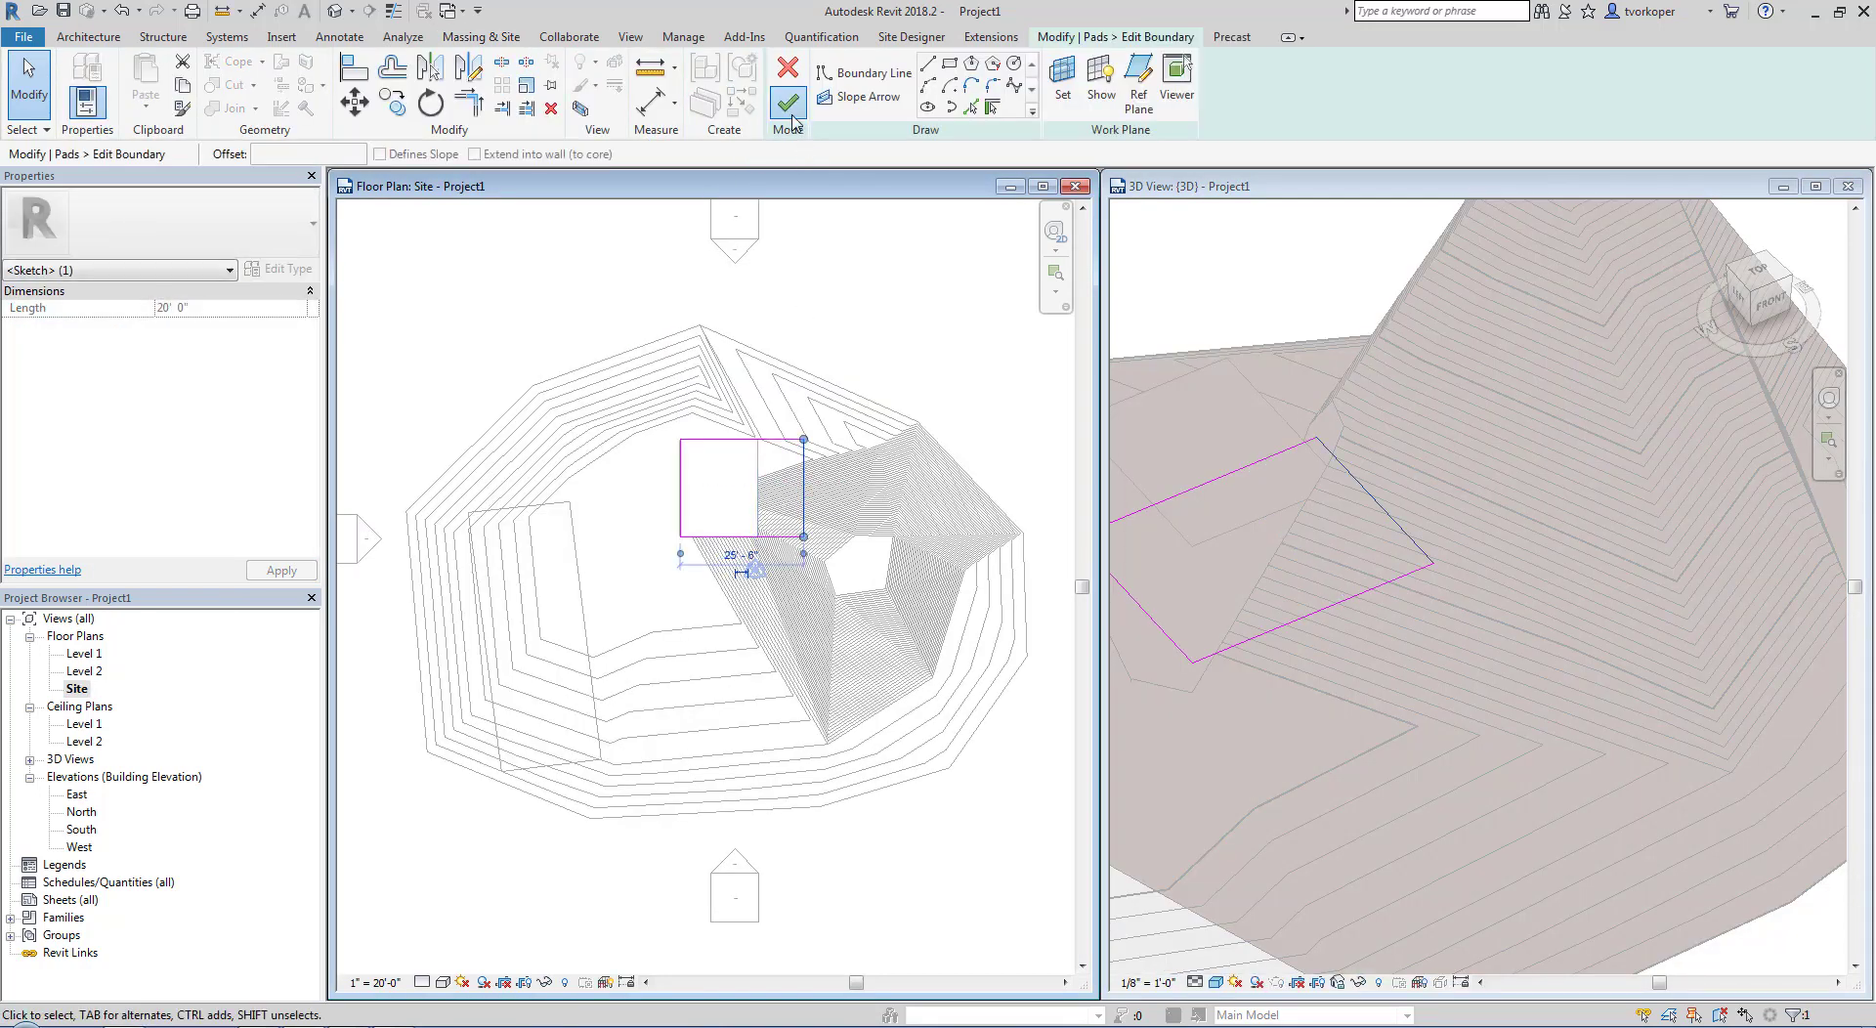
pyautogui.click(788, 102)
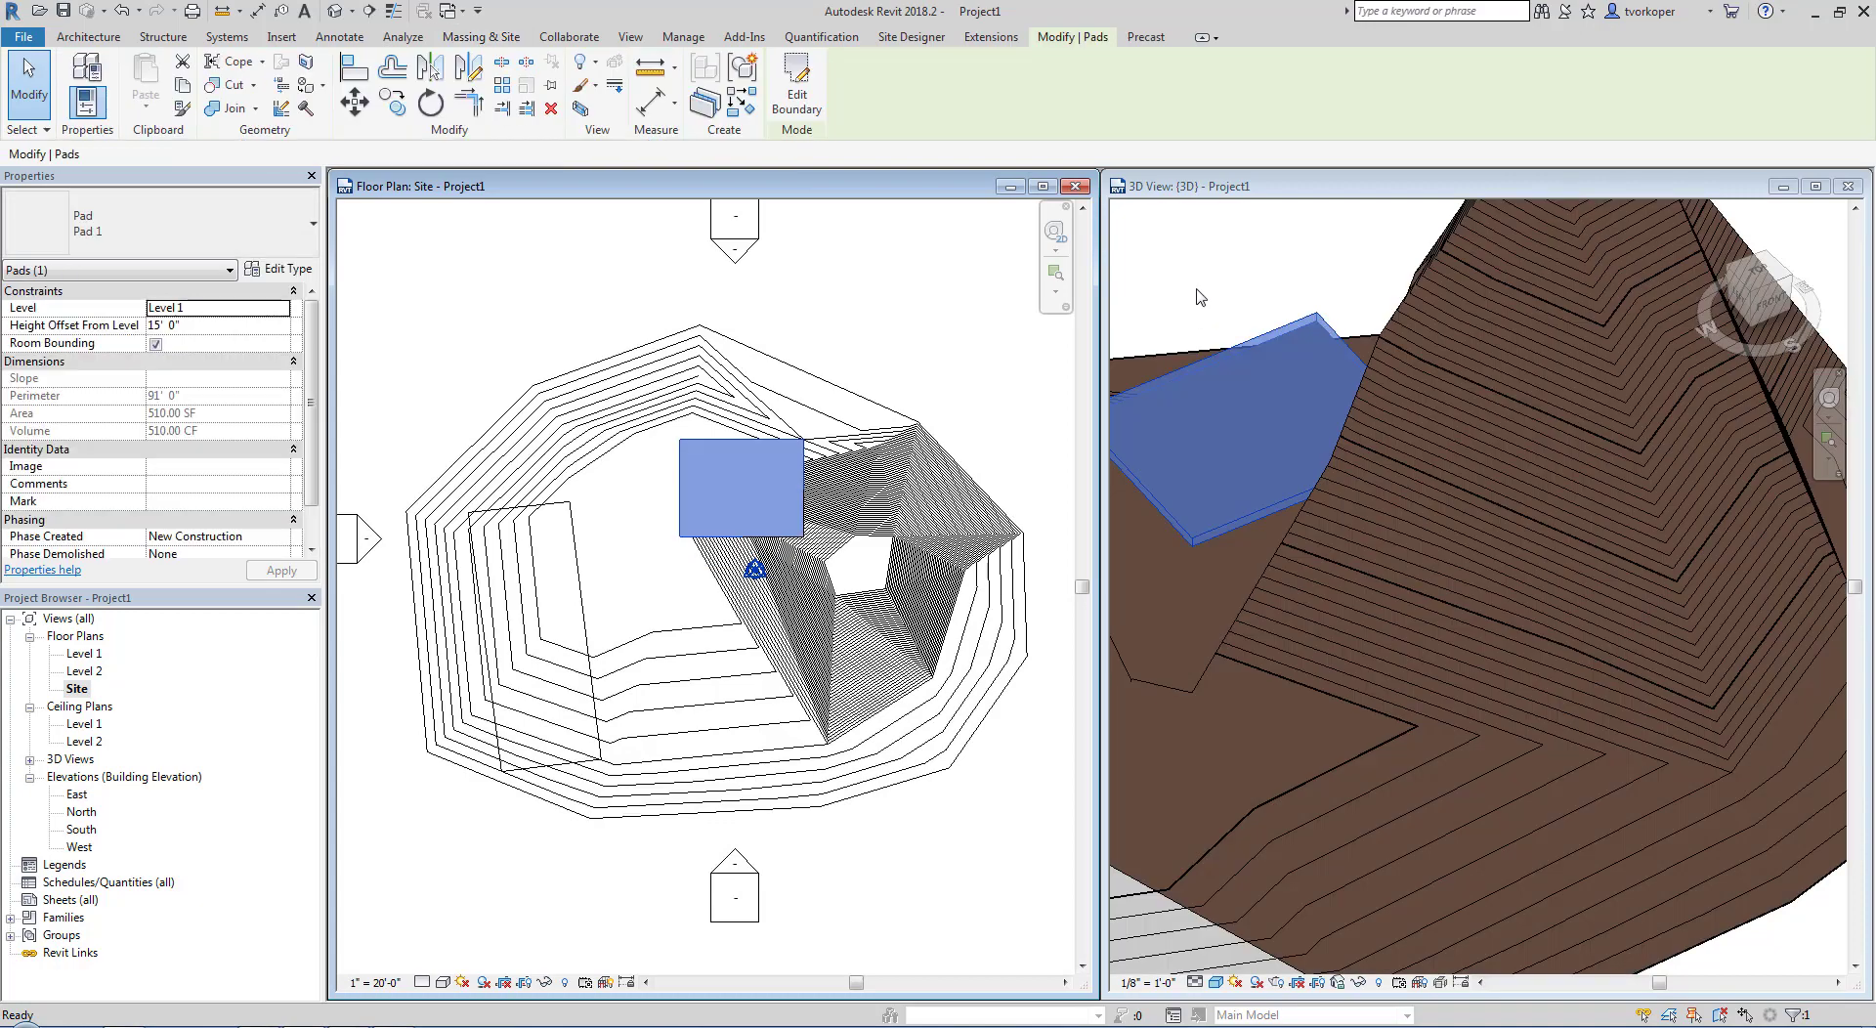
# Step: Edit the pad boundary again, moving its south edge outward to a depth of about 26'-6", and finish the sketch
pyautogui.click(797, 93)
pyautogui.click(771, 539)
pyautogui.moveTo(771, 539); pyautogui.dragTo(772, 568)
pyautogui.click(787, 101)
pyautogui.click(1391, 381)
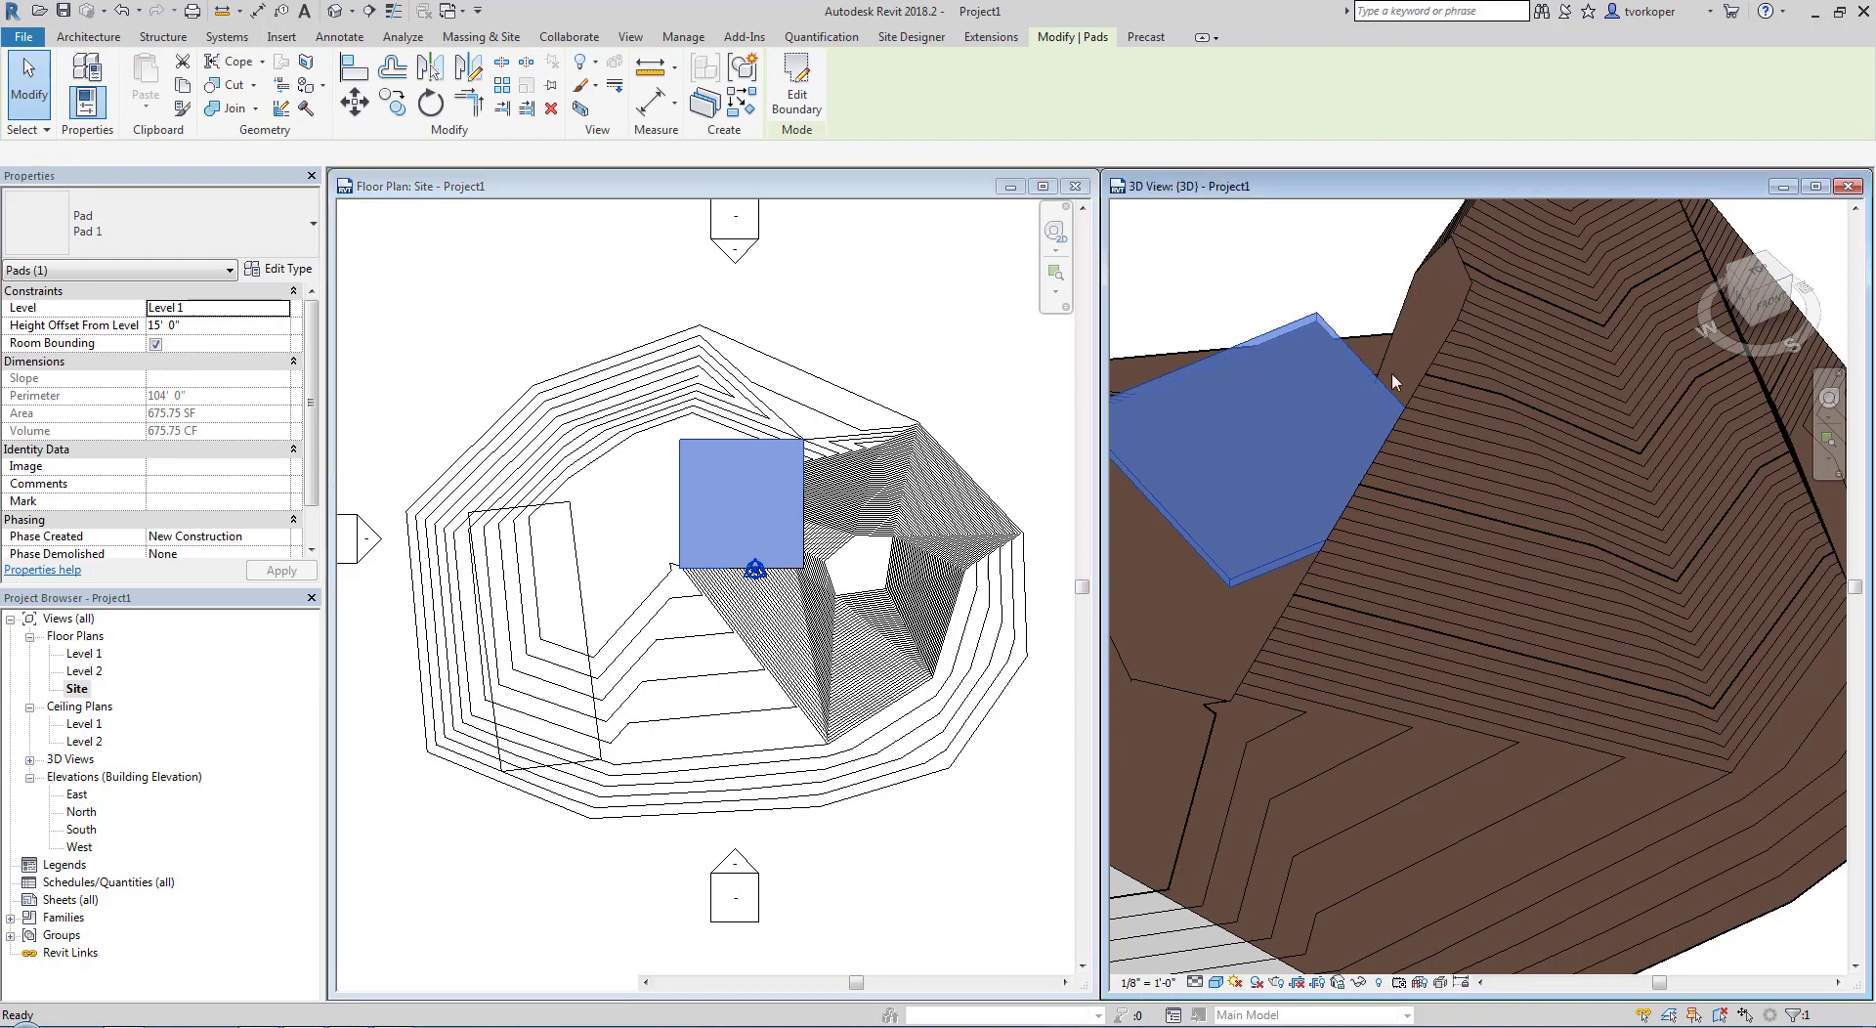
# Step: Examine how the terrain meets the enlarged pad from behind and from above in the 3D view
pyautogui.press('Escape')
pyautogui.scroll(-2, 1510, 539)
pyautogui.keyDown('shift'); pyautogui.moveTo(1314, 463); pyautogui.dragTo(1733, 404, button='middle'); pyautogui.keyUp('shift')
pyautogui.moveTo(1479, 641); pyautogui.dragTo(1441, 688, button='middle')
pyautogui.scroll(6, 1403, 580)
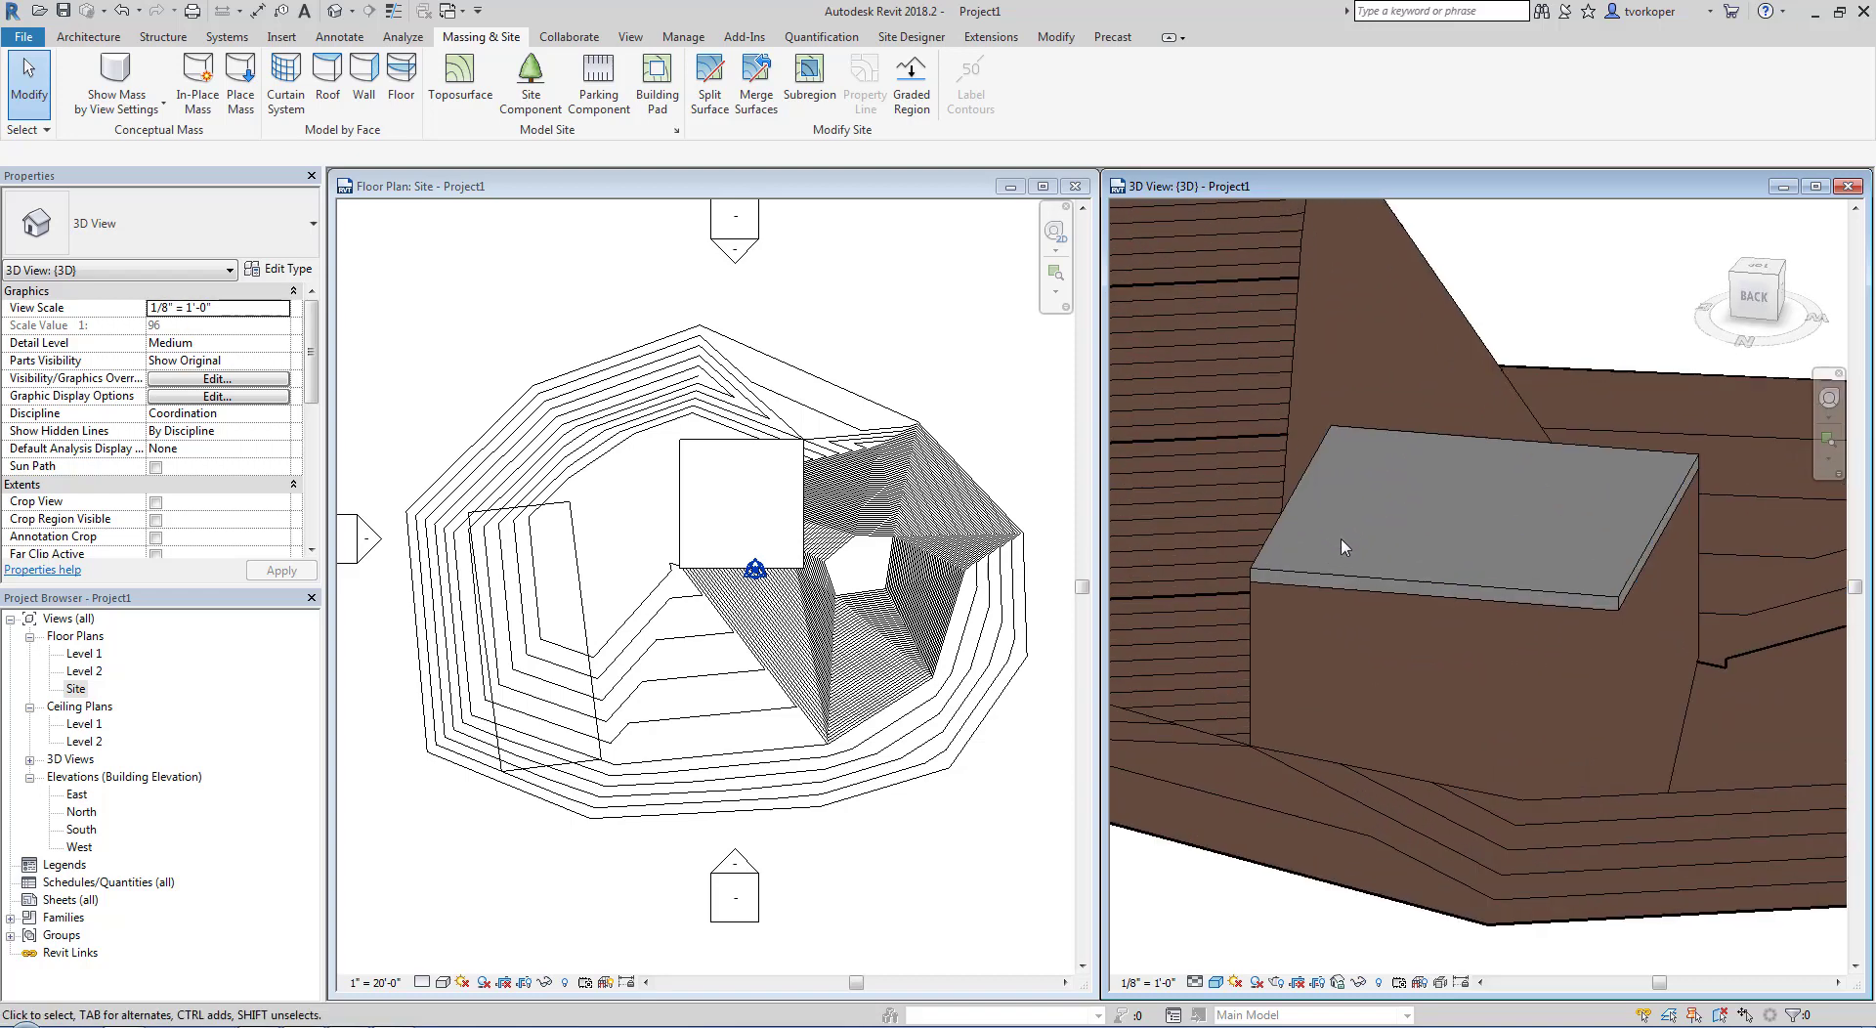
pyautogui.scroll(-3, 1315, 612)
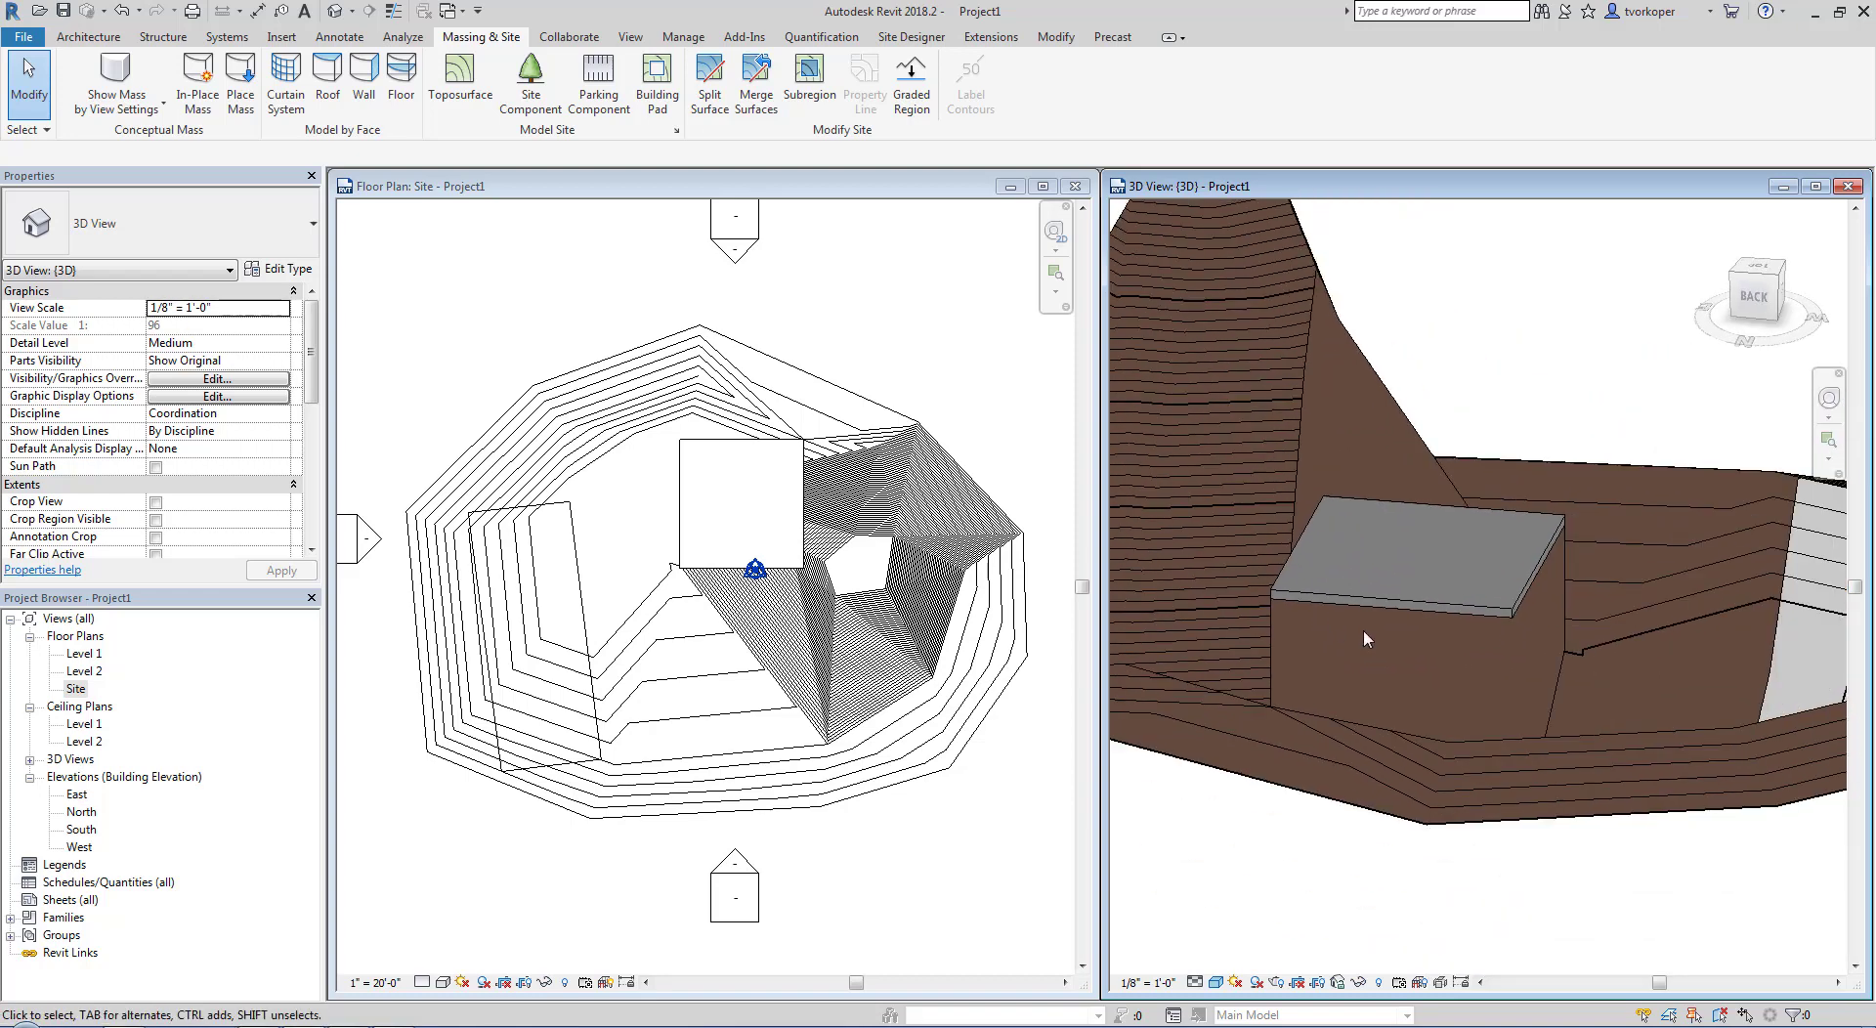
pyautogui.keyDown('shift'); pyautogui.moveTo(1442, 661); pyautogui.dragTo(1420, 618, button='middle'); pyautogui.keyUp('shift')
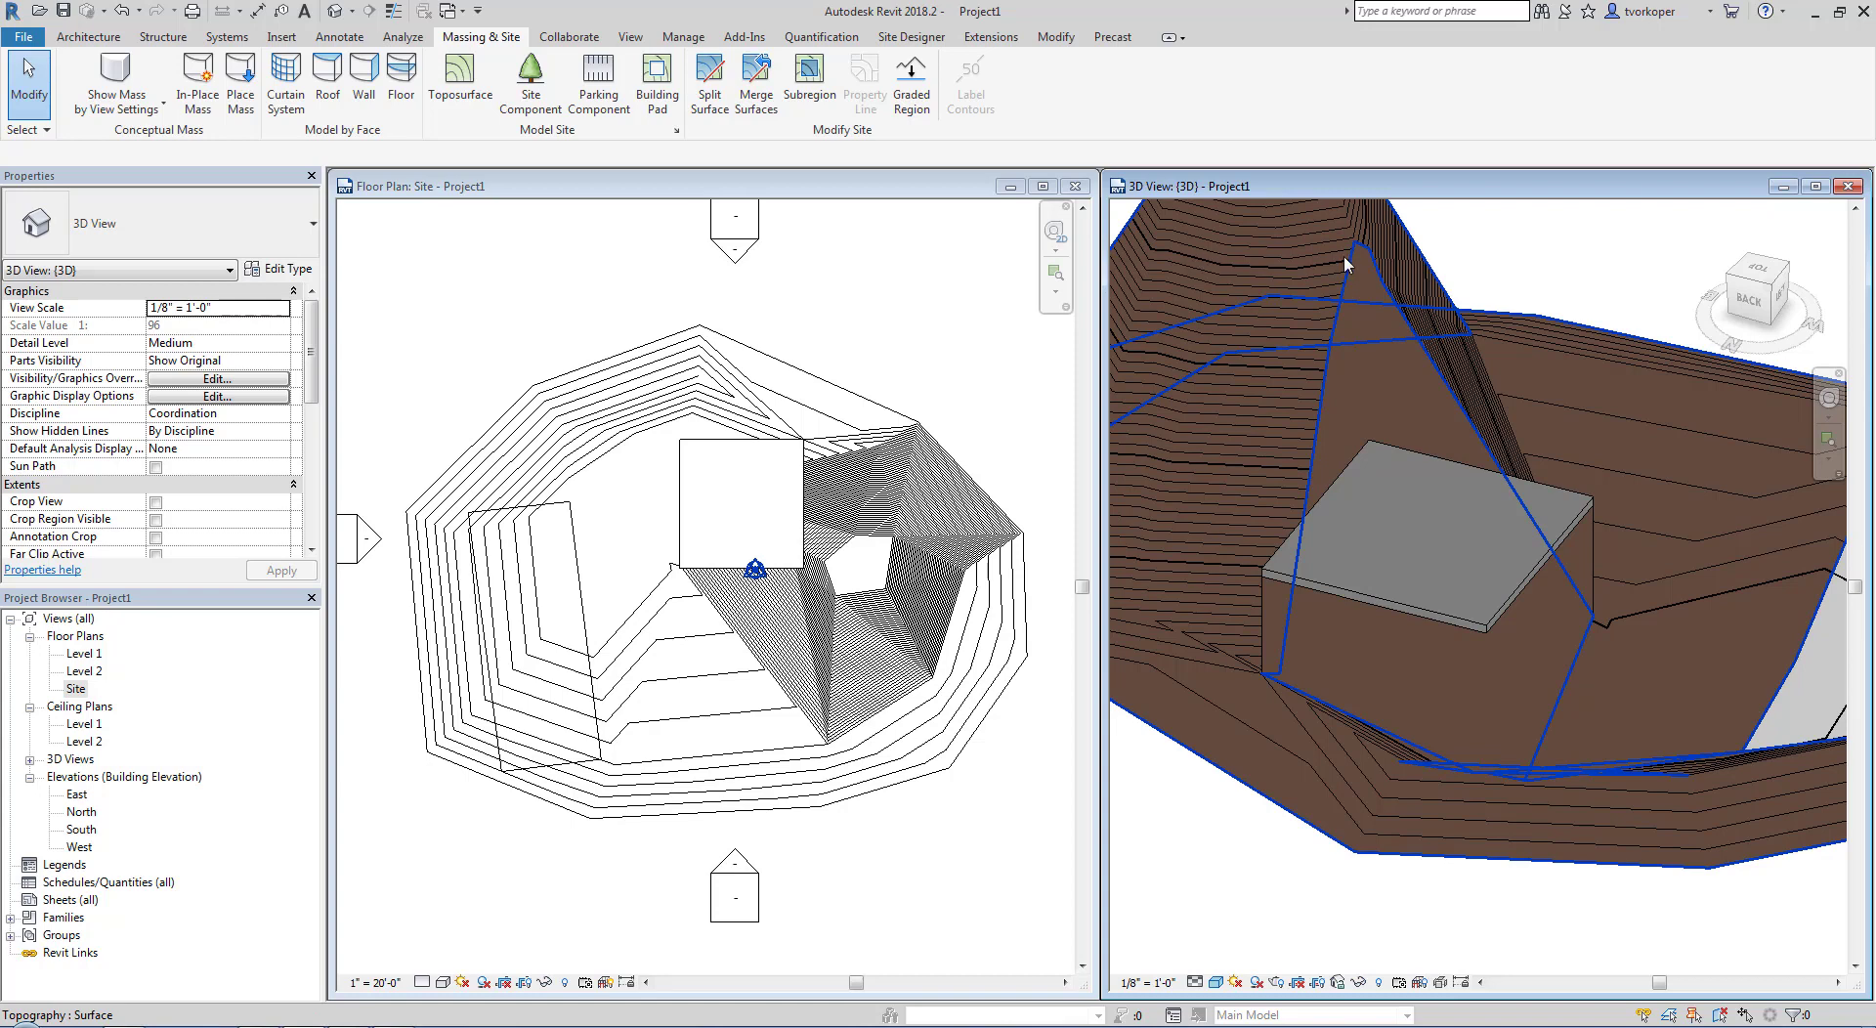
pyautogui.keyDown('shift'); pyautogui.moveTo(1348, 620); pyautogui.dragTo(1368, 508, button='middle'); pyautogui.keyUp('shift')
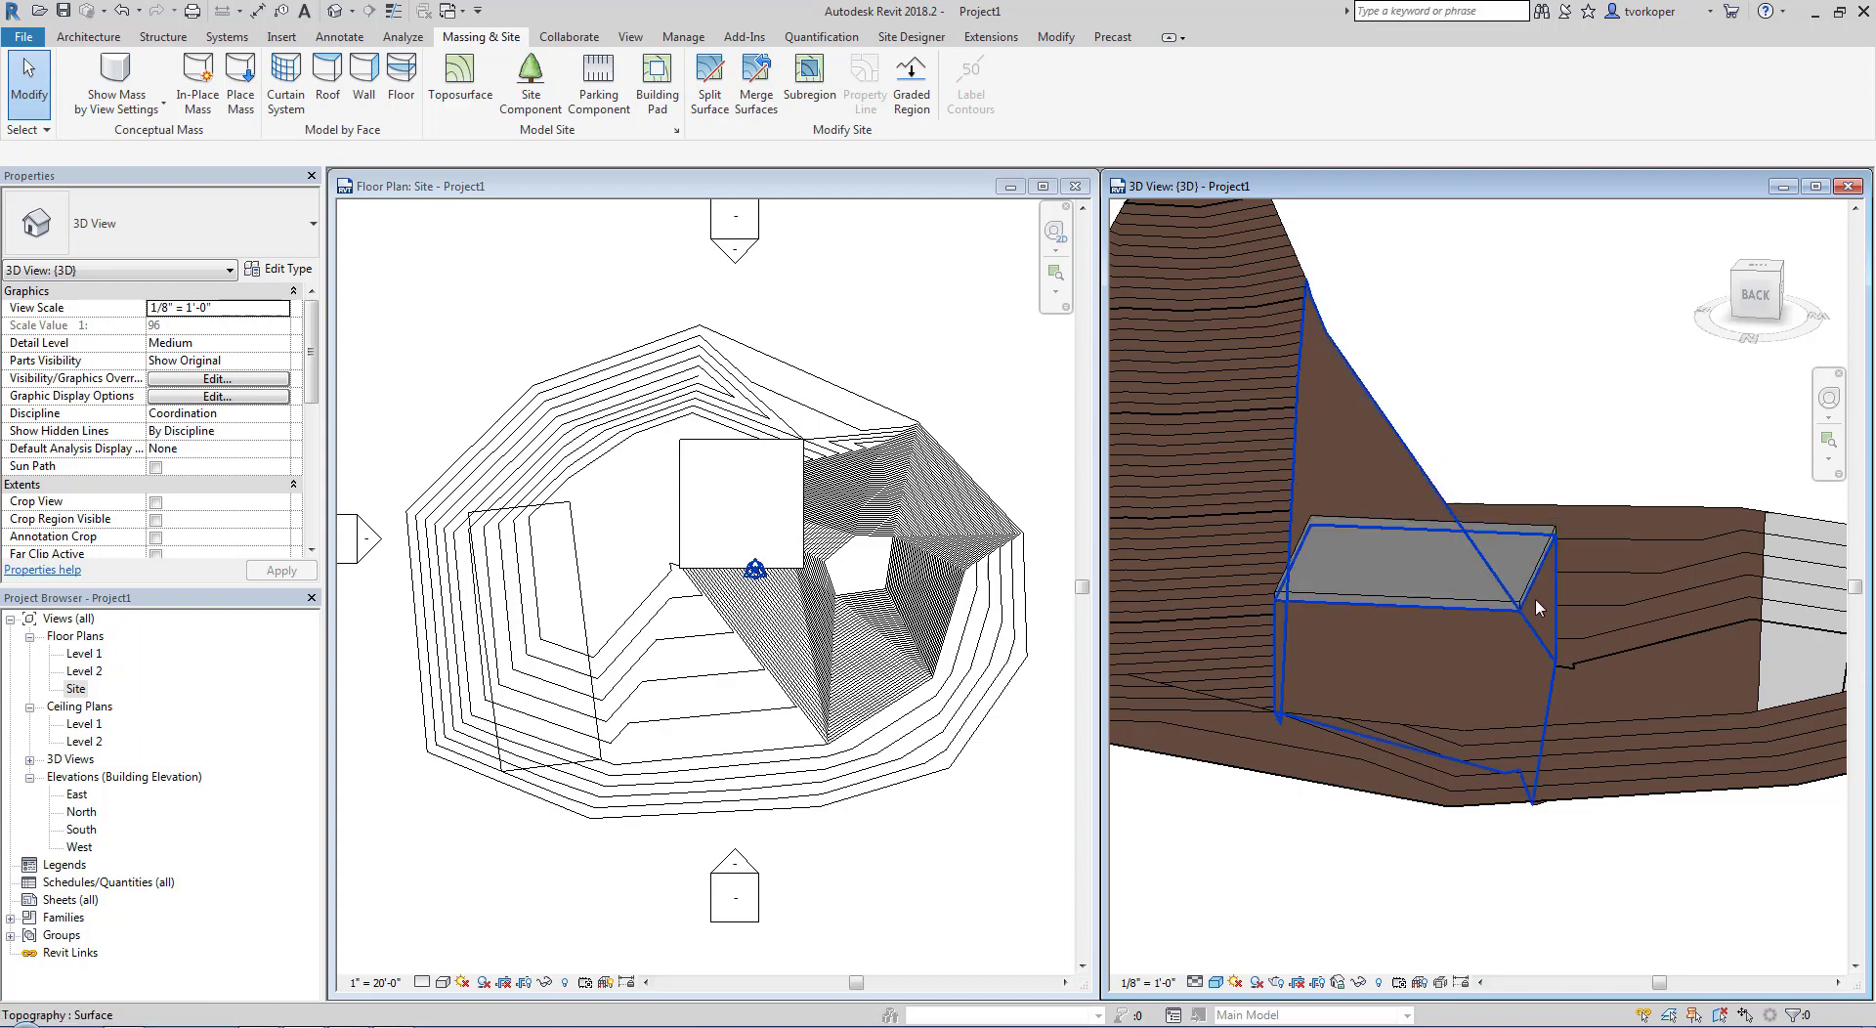
pyautogui.keyDown('shift'); pyautogui.moveTo(1466, 598); pyautogui.dragTo(1412, 725, button='middle'); pyautogui.keyUp('shift')
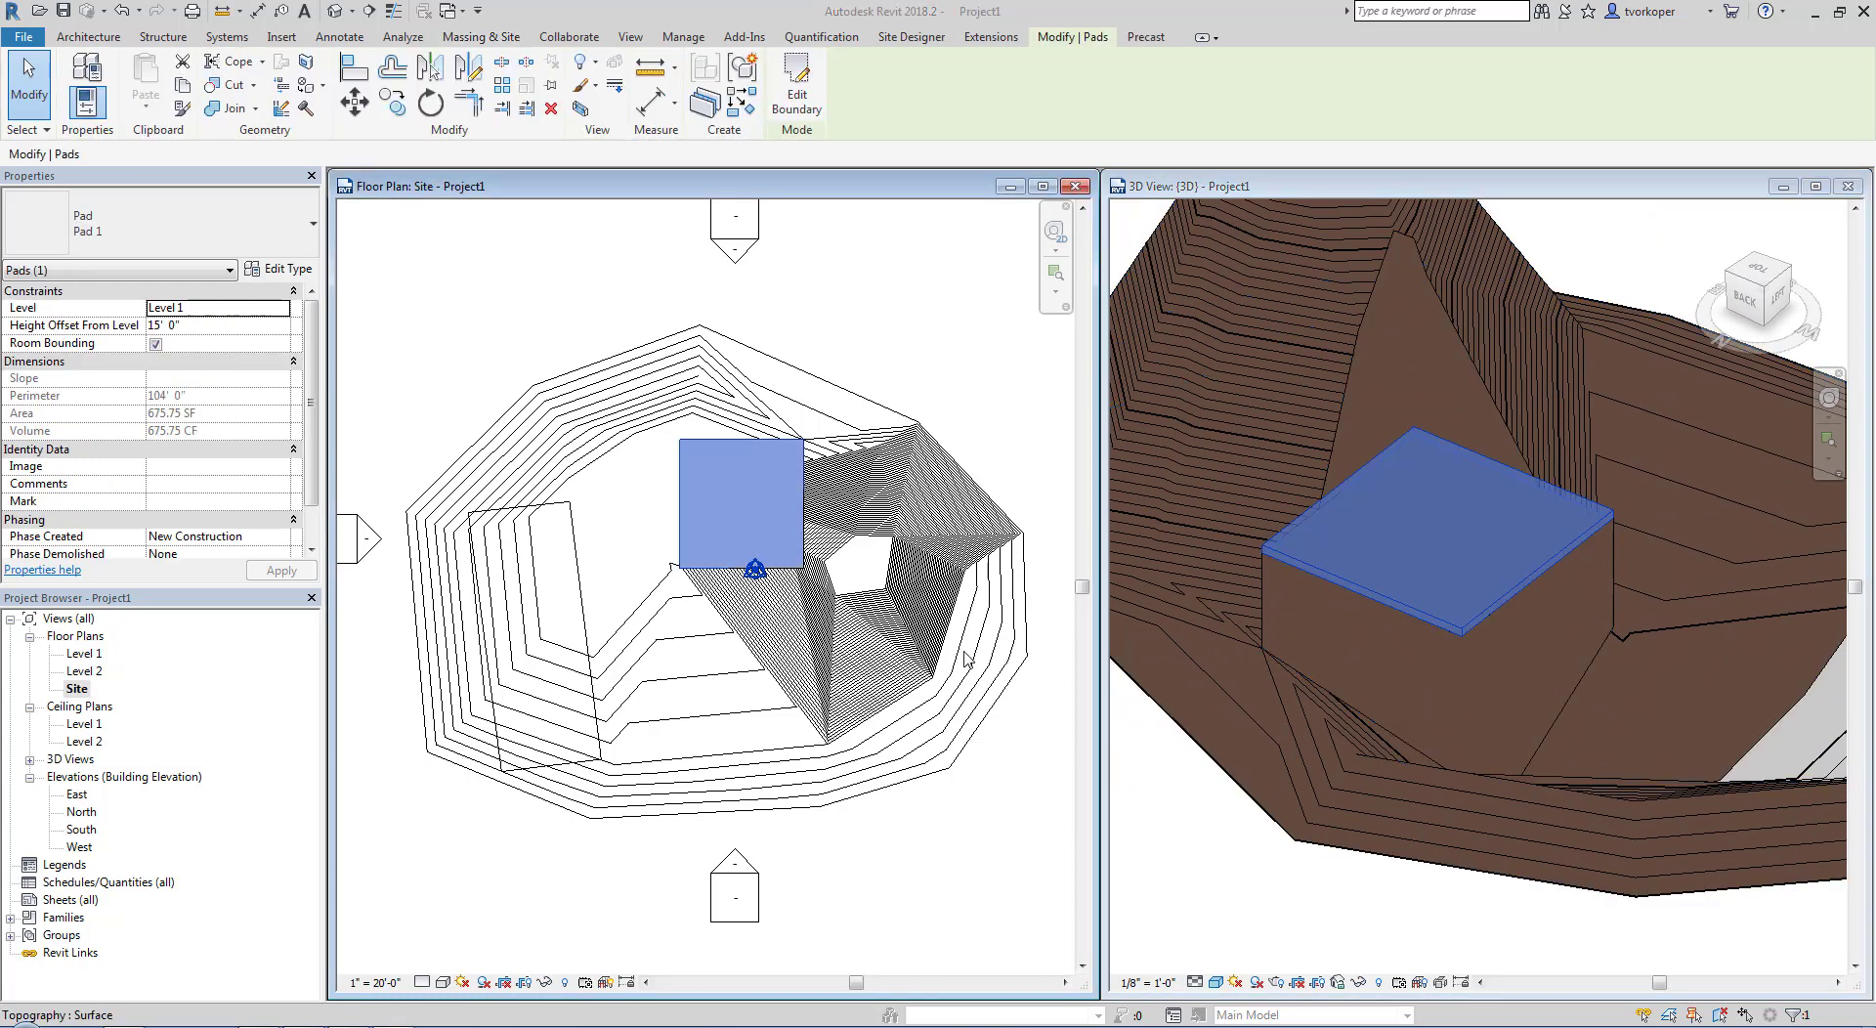
pyautogui.click(504, 319)
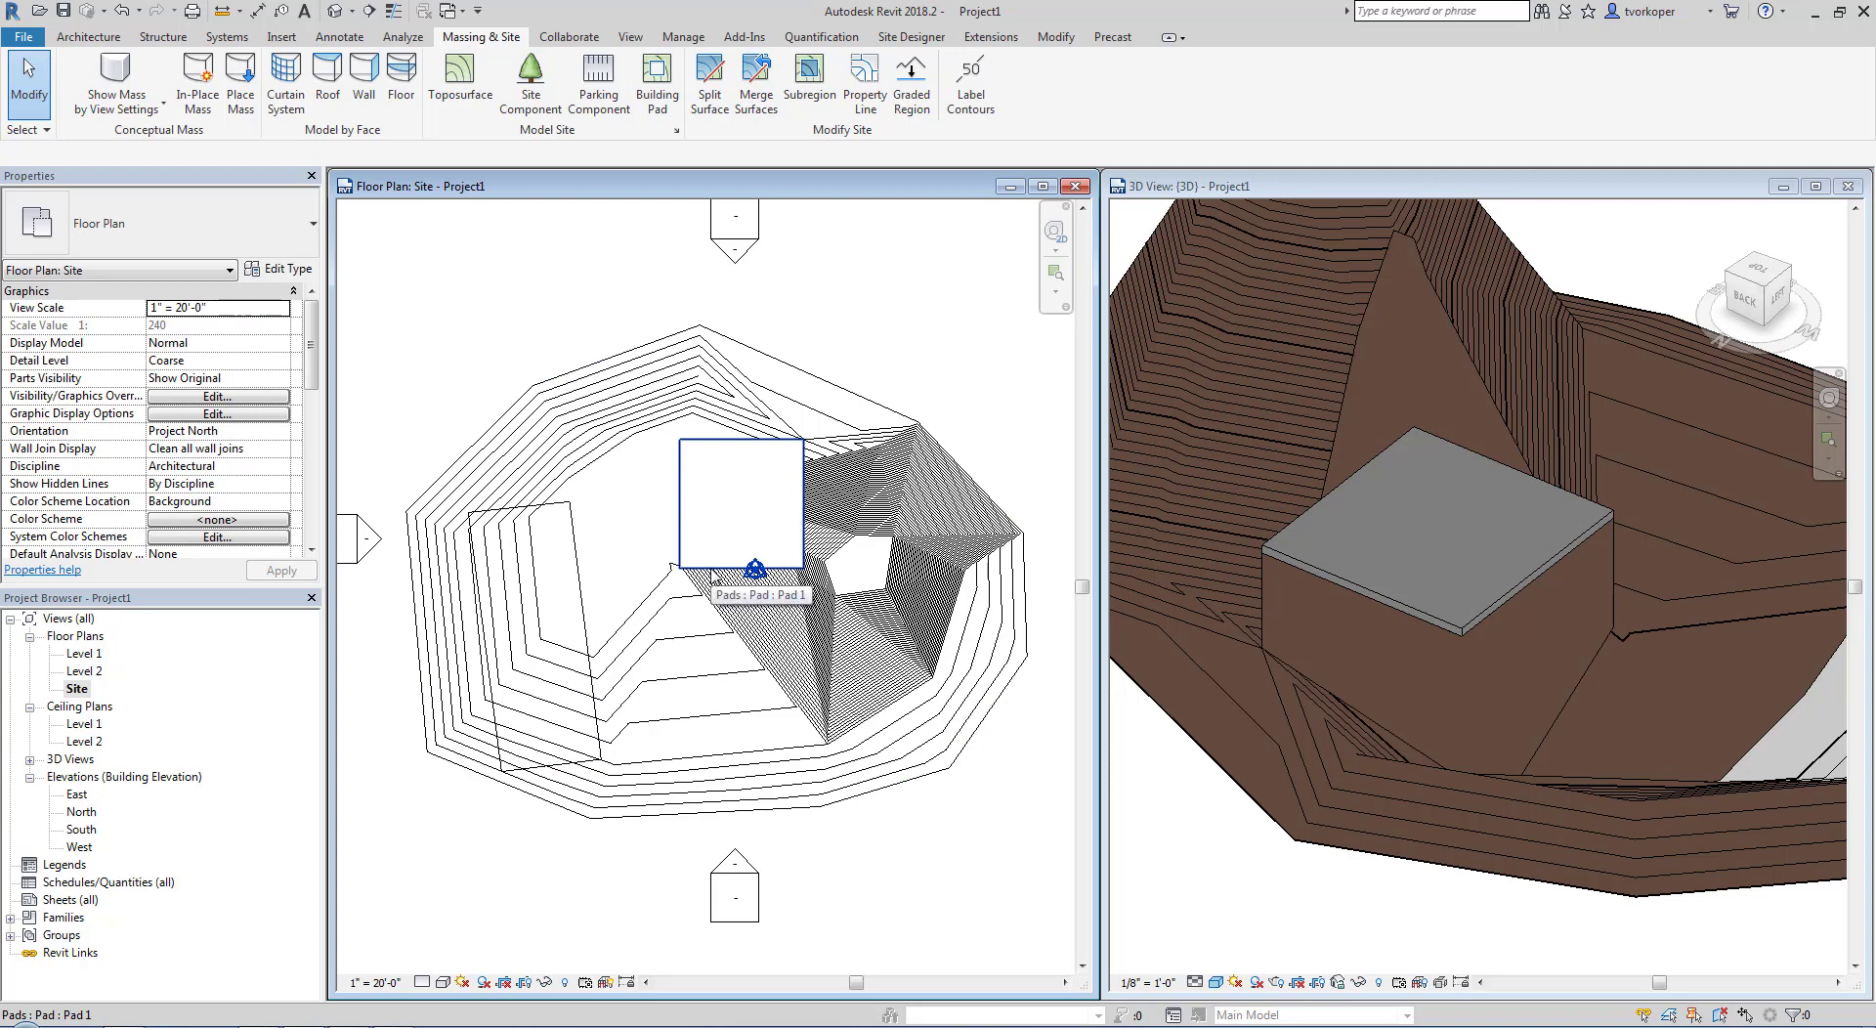
# Step: Delete the toposurface together with its subregion and building pad from the site plan
pyautogui.scroll(-3, 751, 548)
pyautogui.moveTo(873, 445); pyautogui.dragTo(594, 535)
pyautogui.press('Delete')
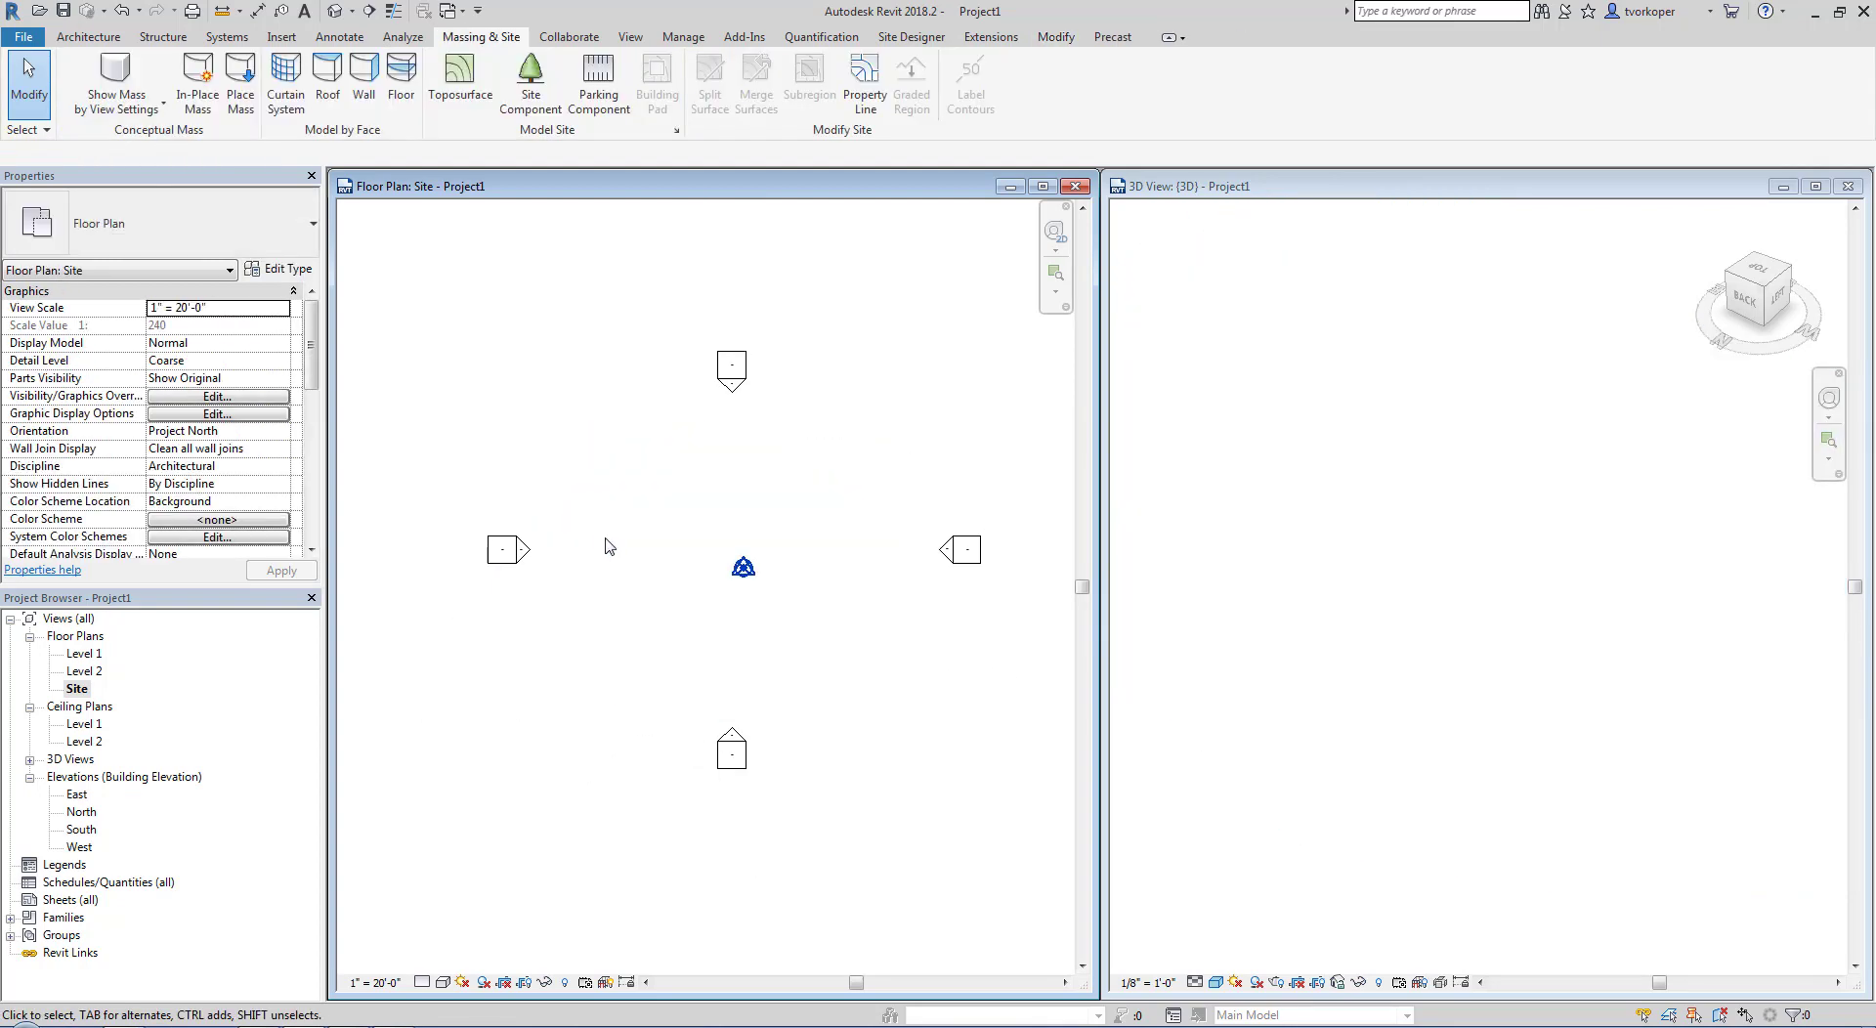
# Step: Start a new toposurface in the site plan and place seven points at elevation 0' 0" as its outer boundary
pyautogui.click(459, 78)
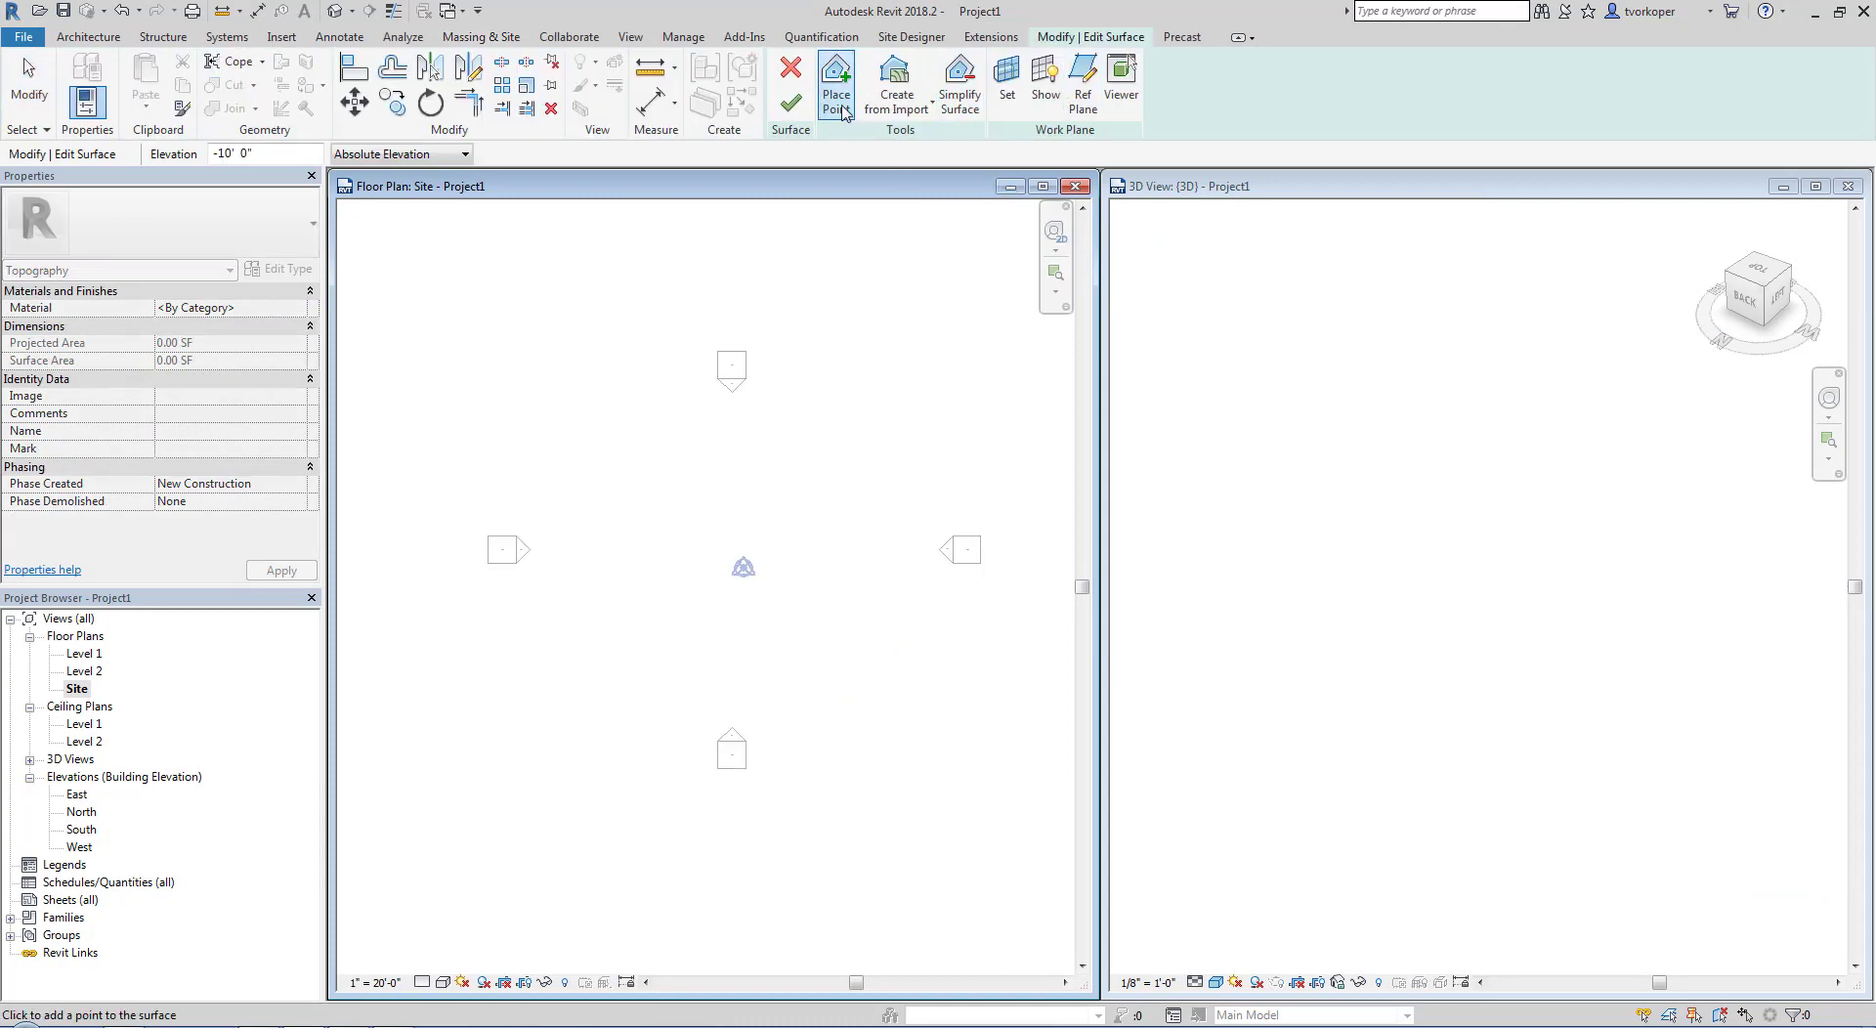
pyautogui.click(264, 157)
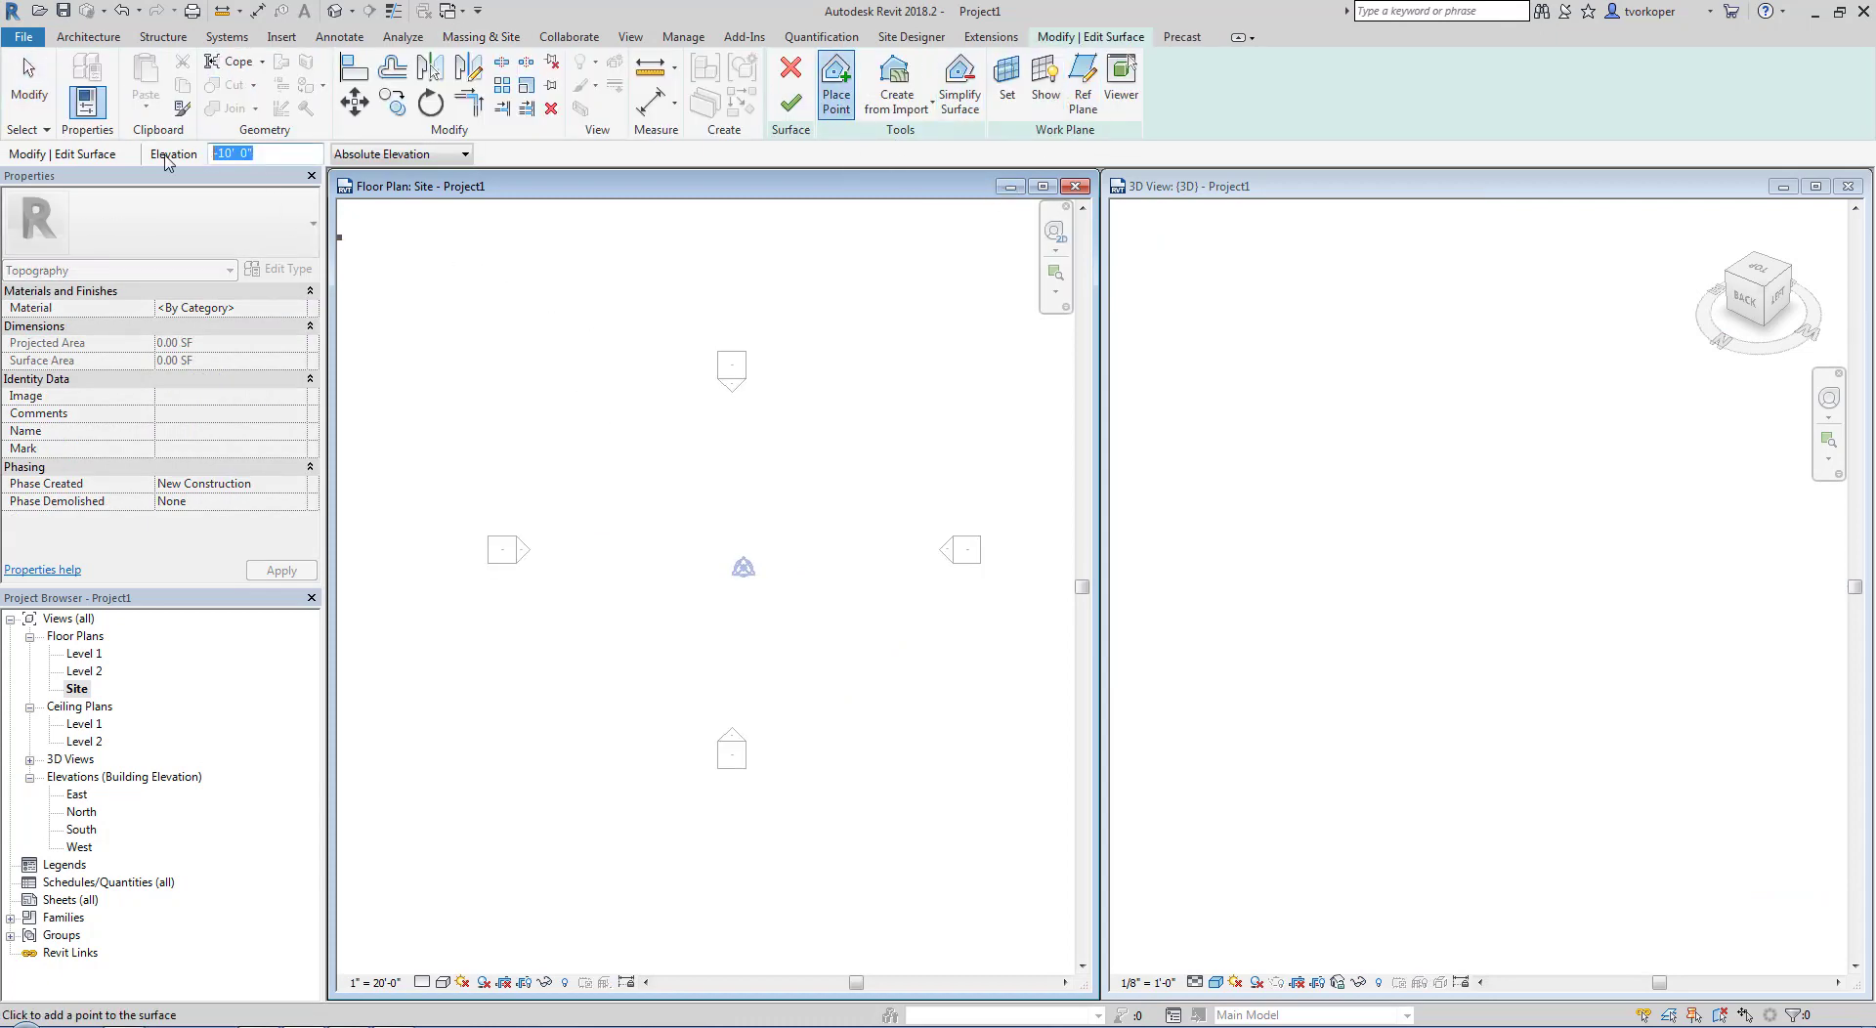
pyautogui.write('0')
pyautogui.click(592, 468)
pyautogui.click(760, 440)
pyautogui.click(923, 539)
pyautogui.click(886, 668)
pyautogui.click(709, 711)
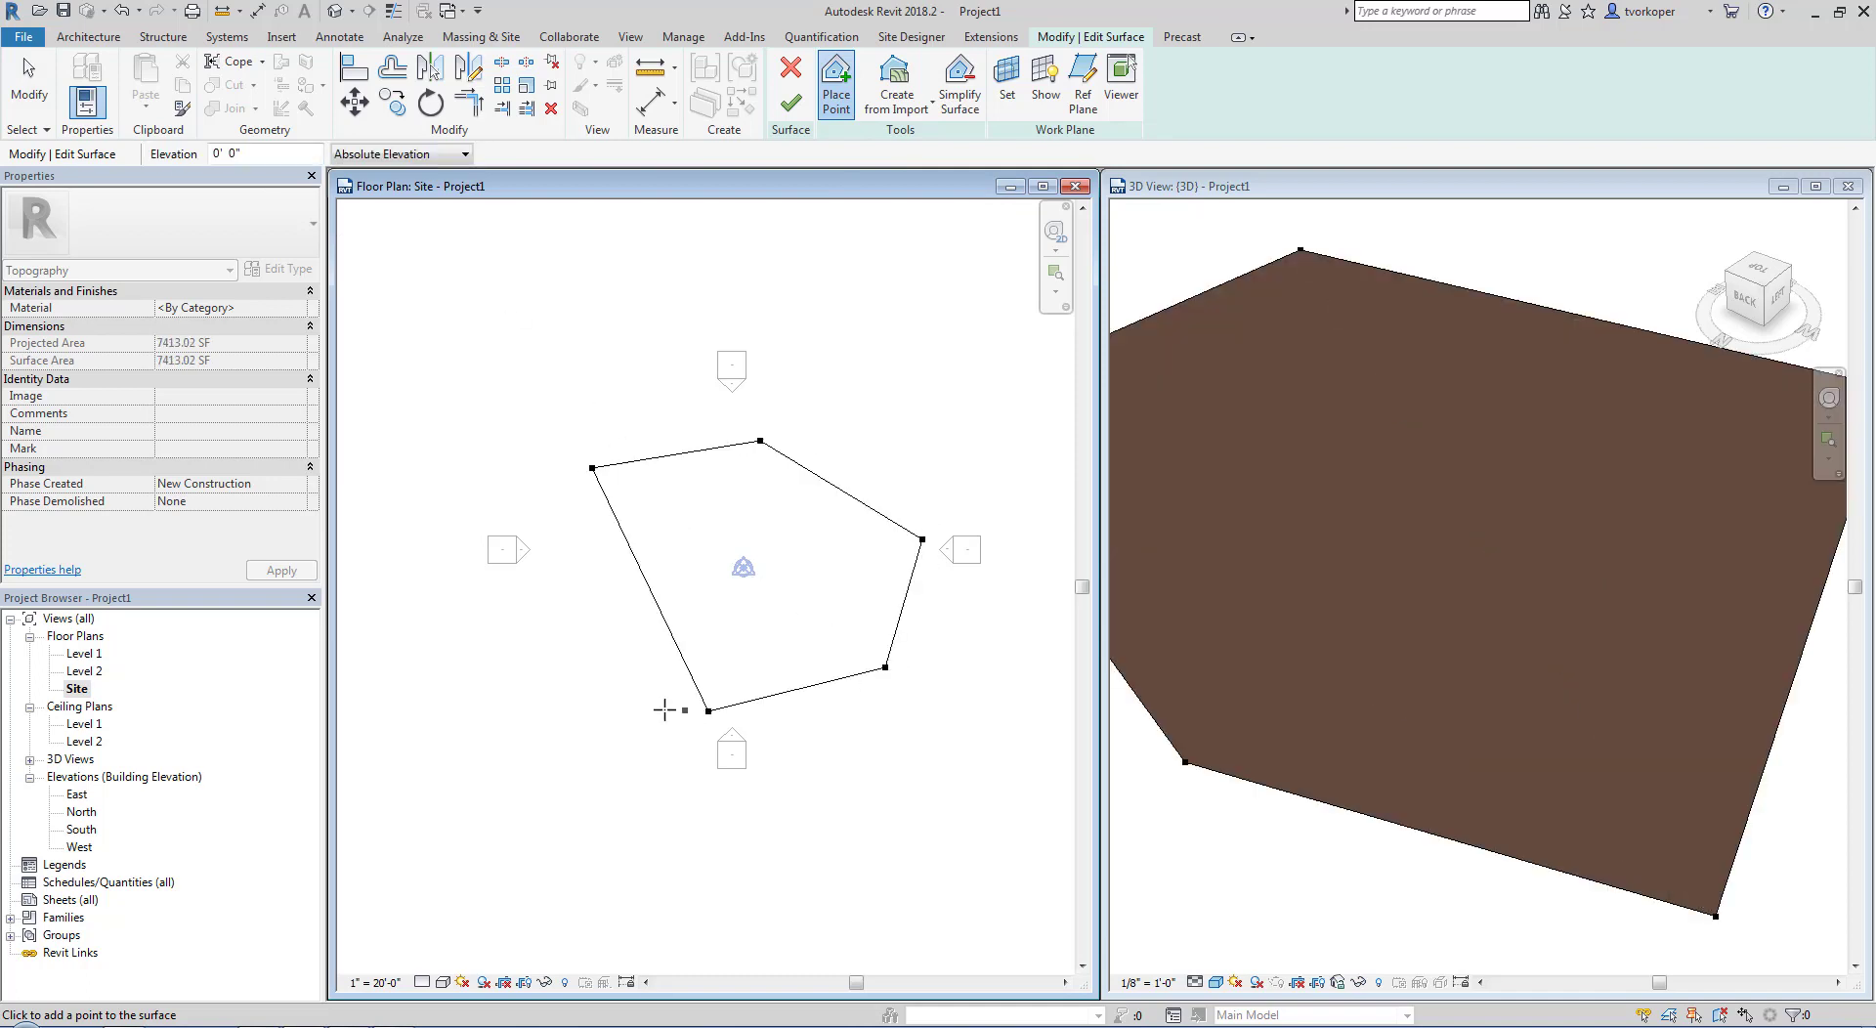
pyautogui.click(566, 671)
pyautogui.click(551, 585)
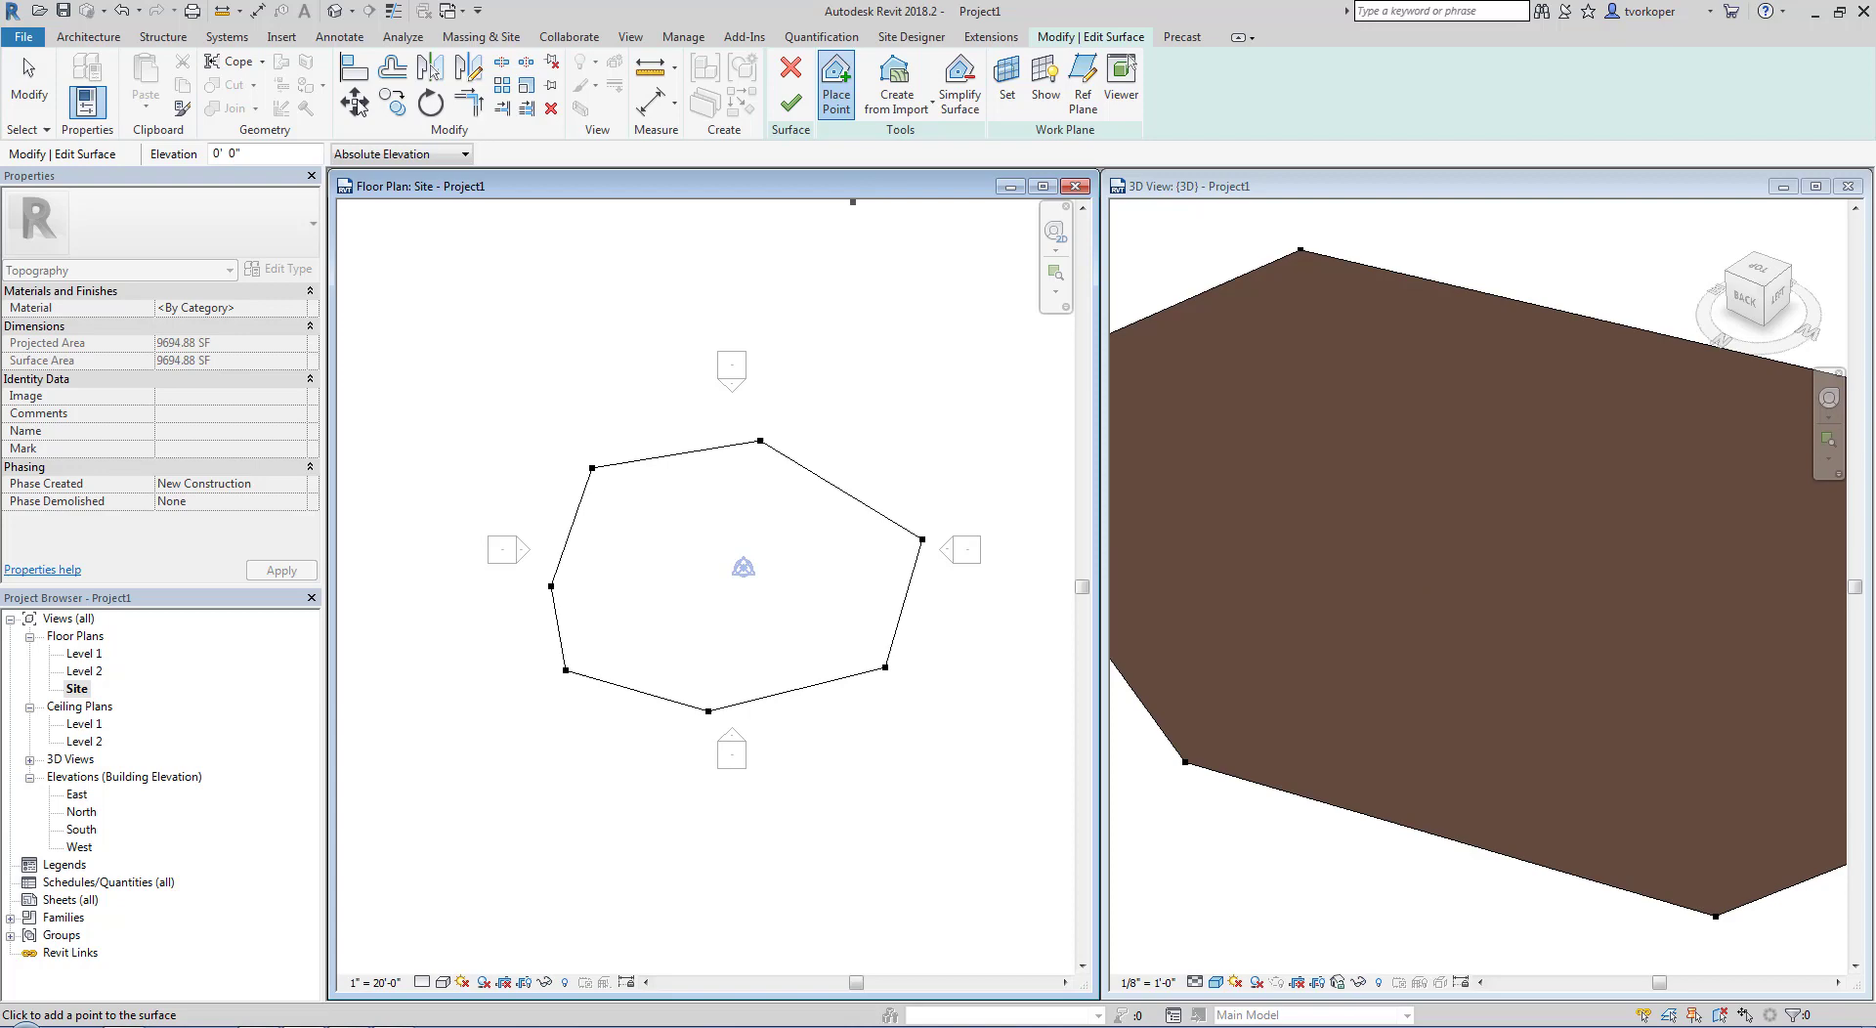
# Step: Place a ring of five points at elevation 30' 0" inside the boundary's eastern half and finish the toposurface
pyautogui.click(235, 153)
pyautogui.write('30')
pyautogui.click(803, 510)
pyautogui.click(861, 554)
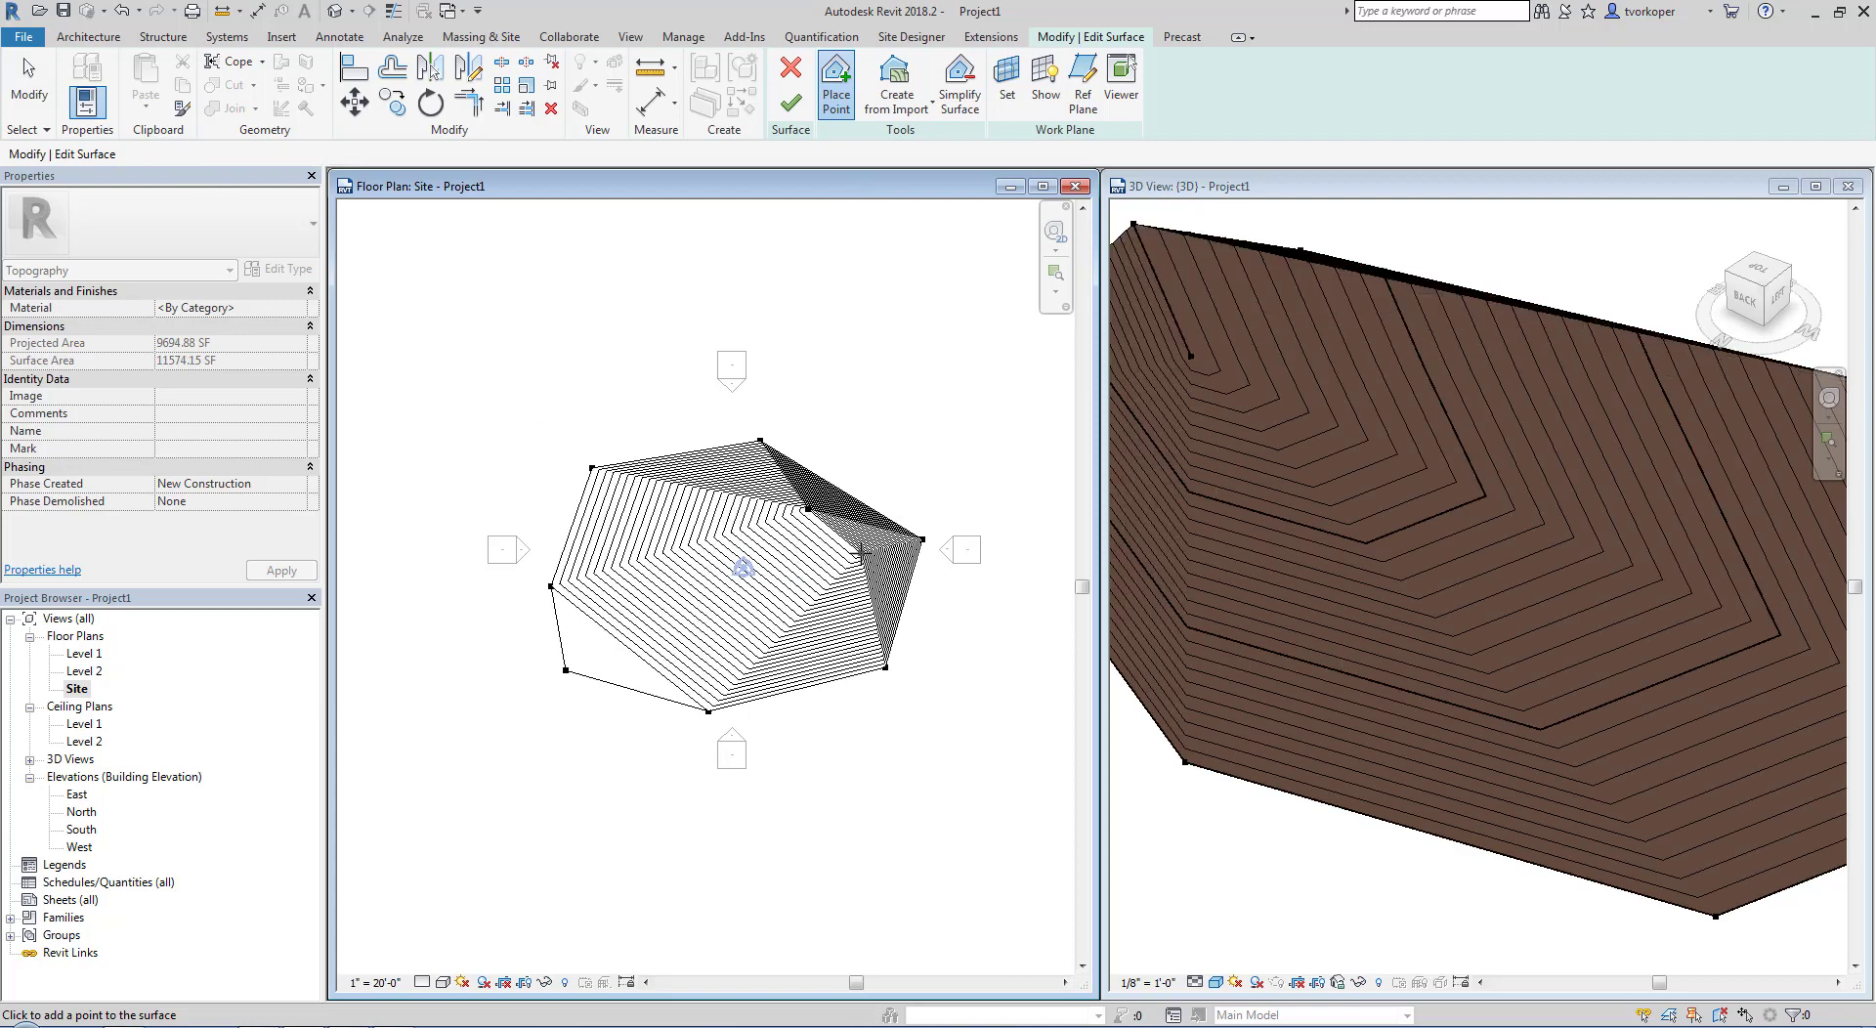
pyautogui.click(838, 611)
pyautogui.click(771, 623)
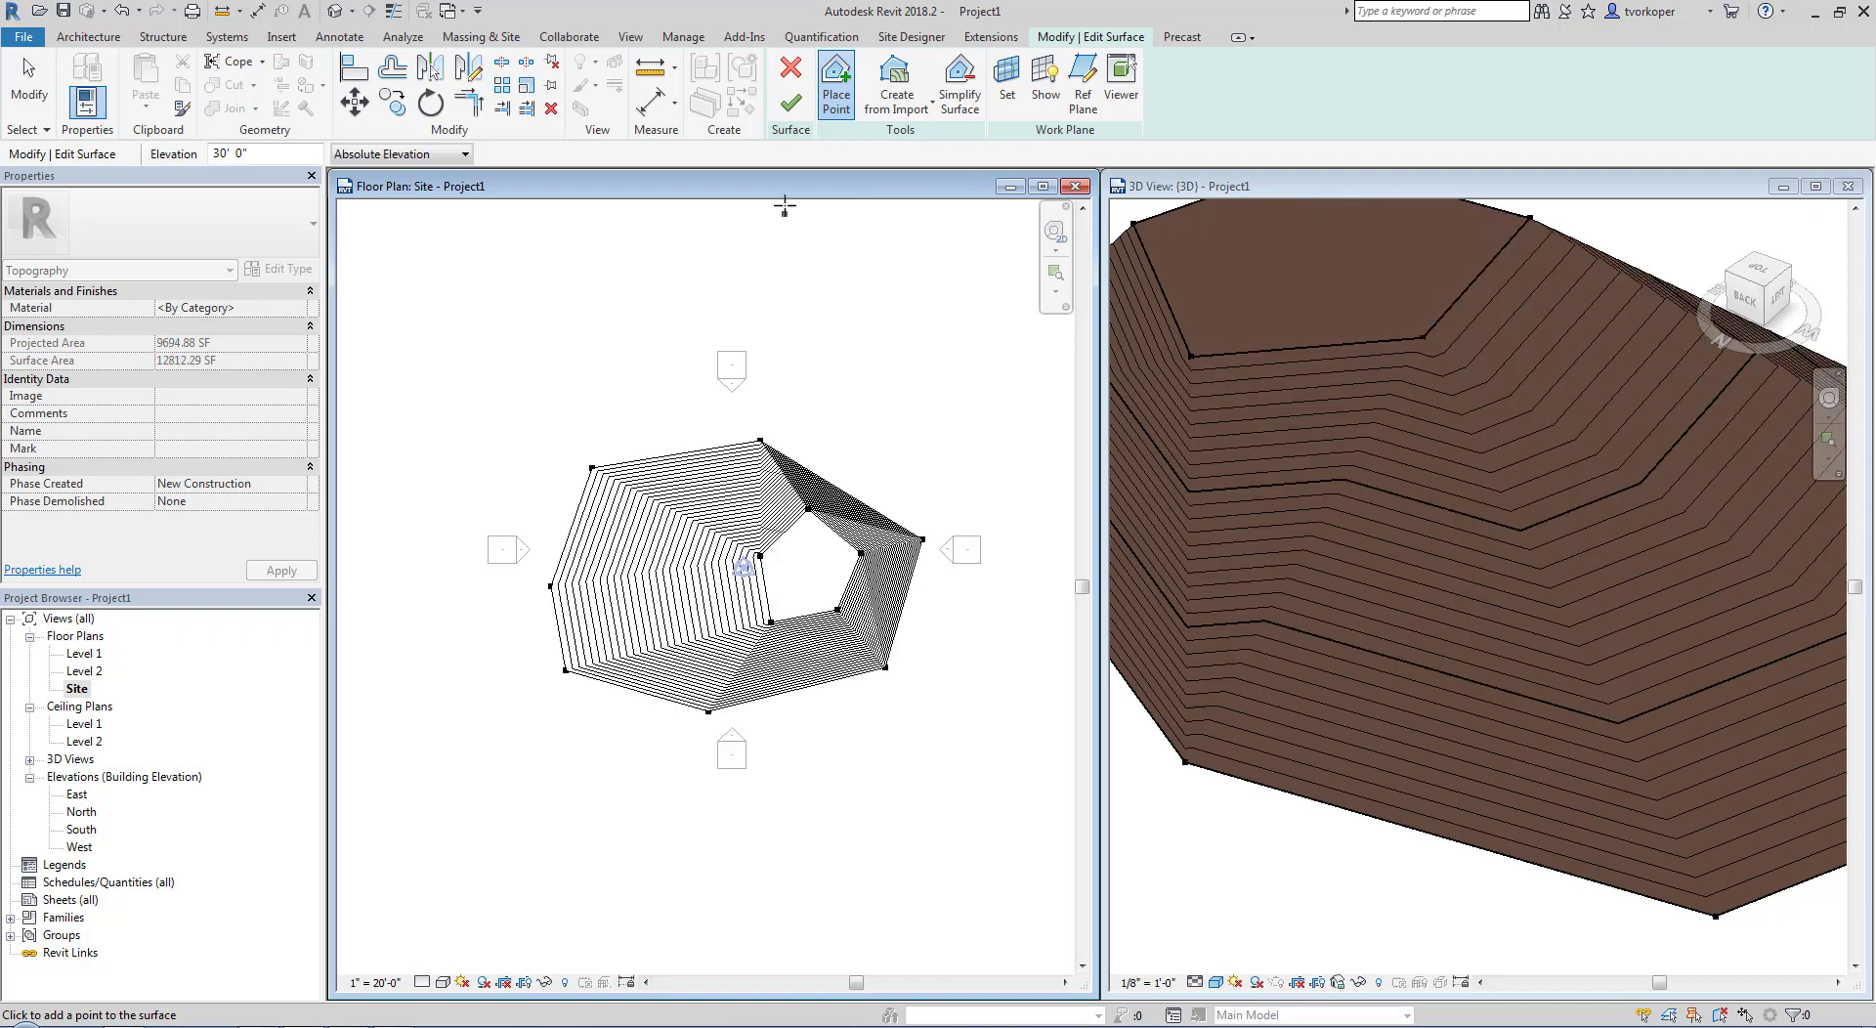
pyautogui.click(791, 102)
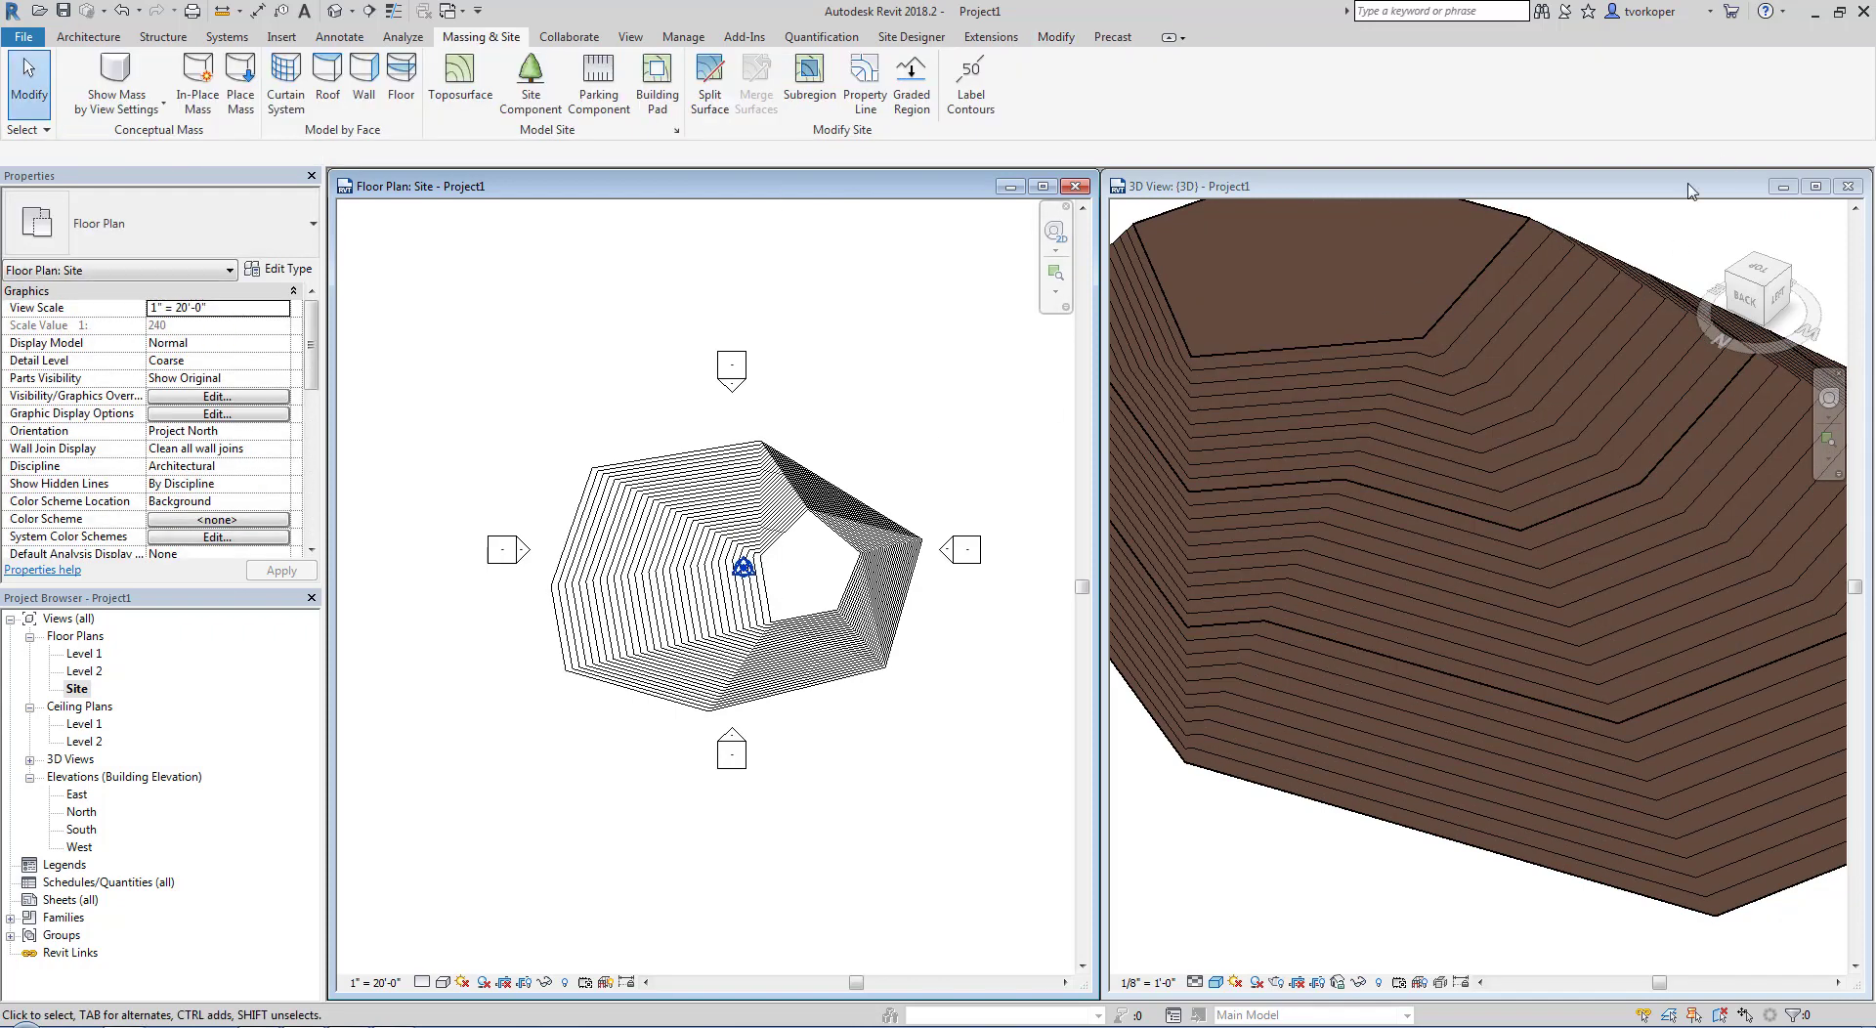
# Step: Examine the whole new toposurface from the side in the 3D view
pyautogui.click(1686, 247)
pyautogui.click(1494, 715)
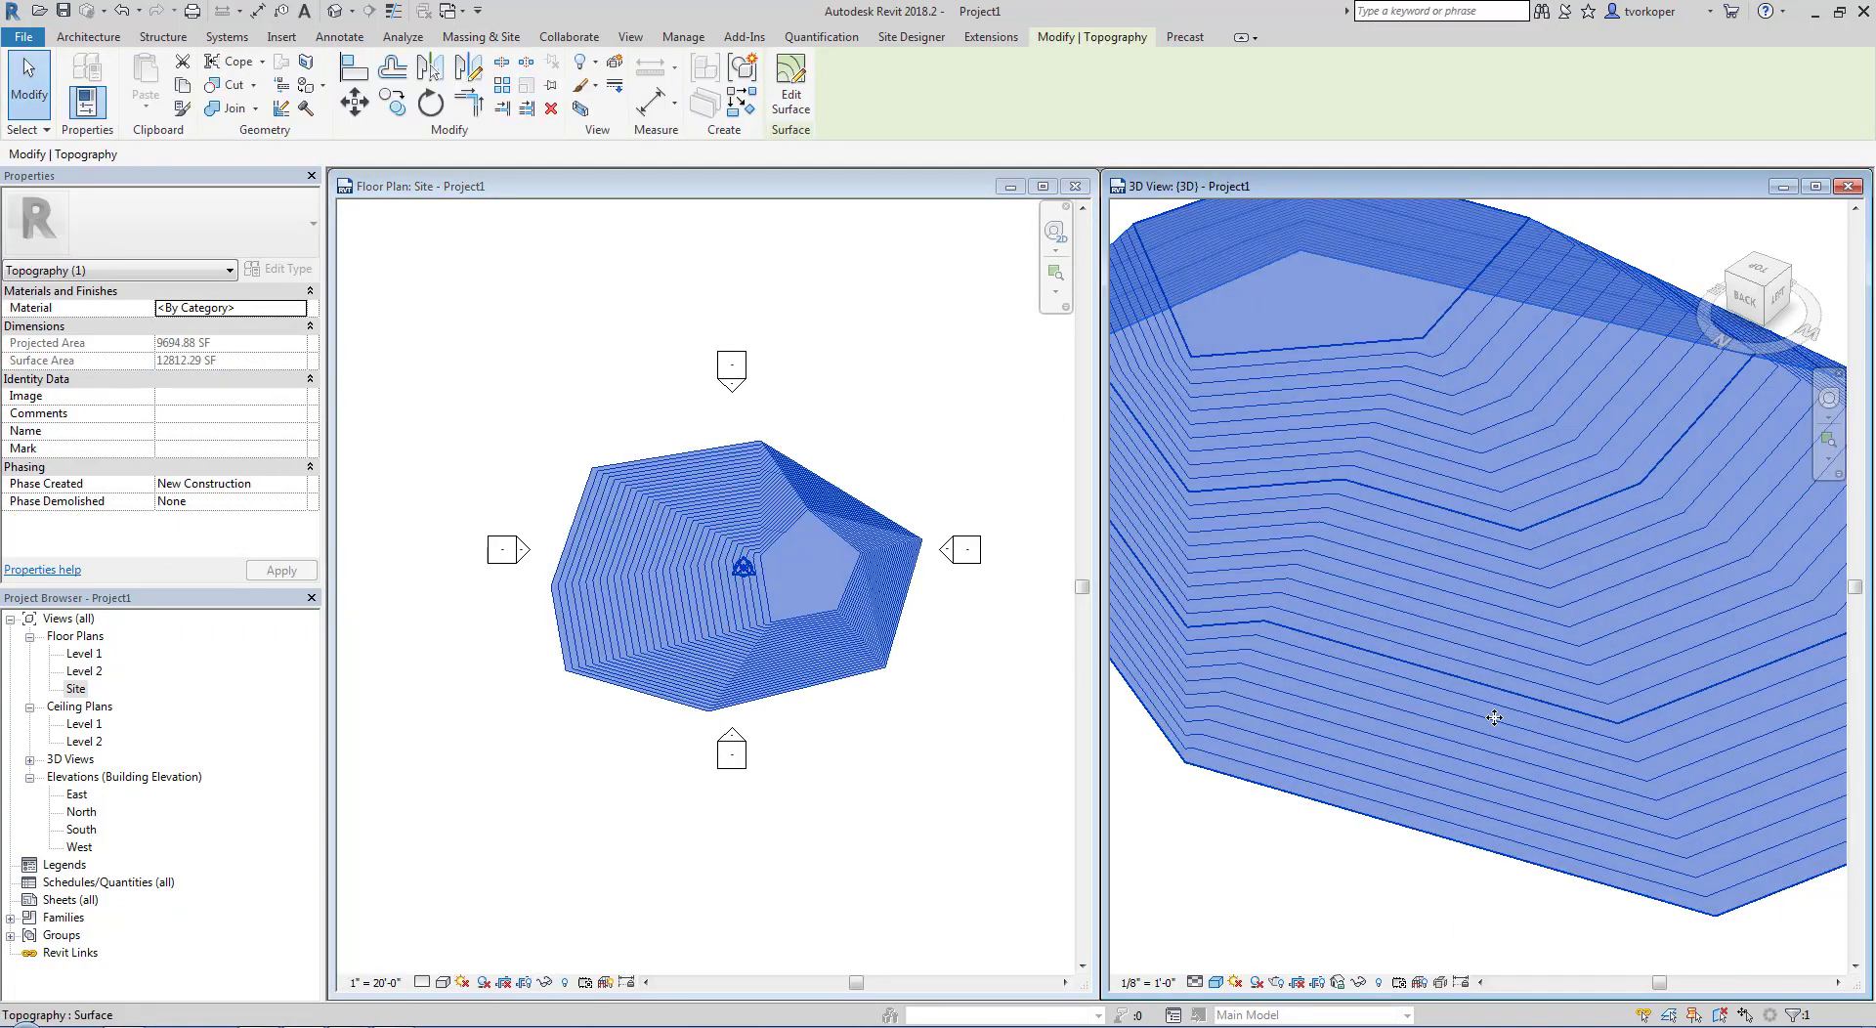
pyautogui.scroll(-2, 1494, 715)
pyautogui.click(1405, 801)
pyautogui.keyDown('shift'); pyautogui.moveTo(1406, 801); pyautogui.dragTo(1429, 774, button='middle'); pyautogui.keyUp('shift')
# Step: Label the contours in the site plan along a line from outside the surface's west edge to the flat summit
pyautogui.click(848, 457)
pyautogui.scroll(3, 848, 459)
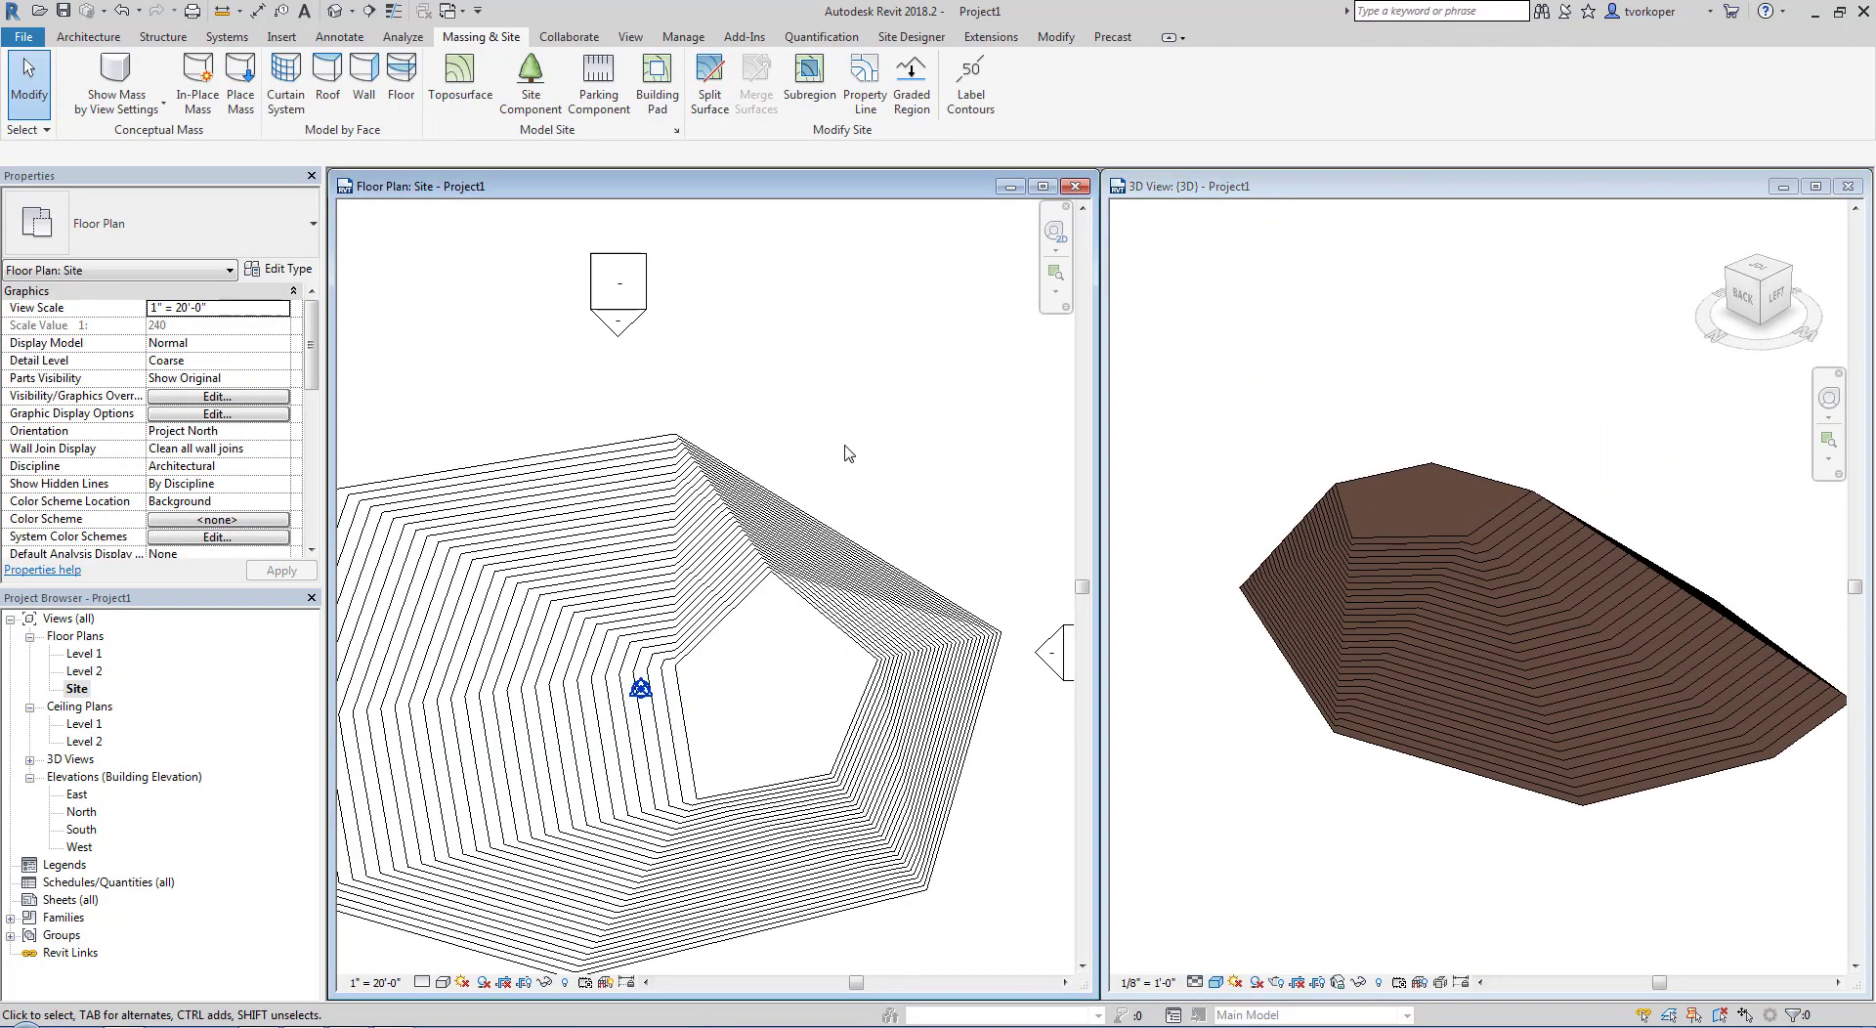
pyautogui.moveTo(855, 448); pyautogui.dragTo(980, 361, button='middle')
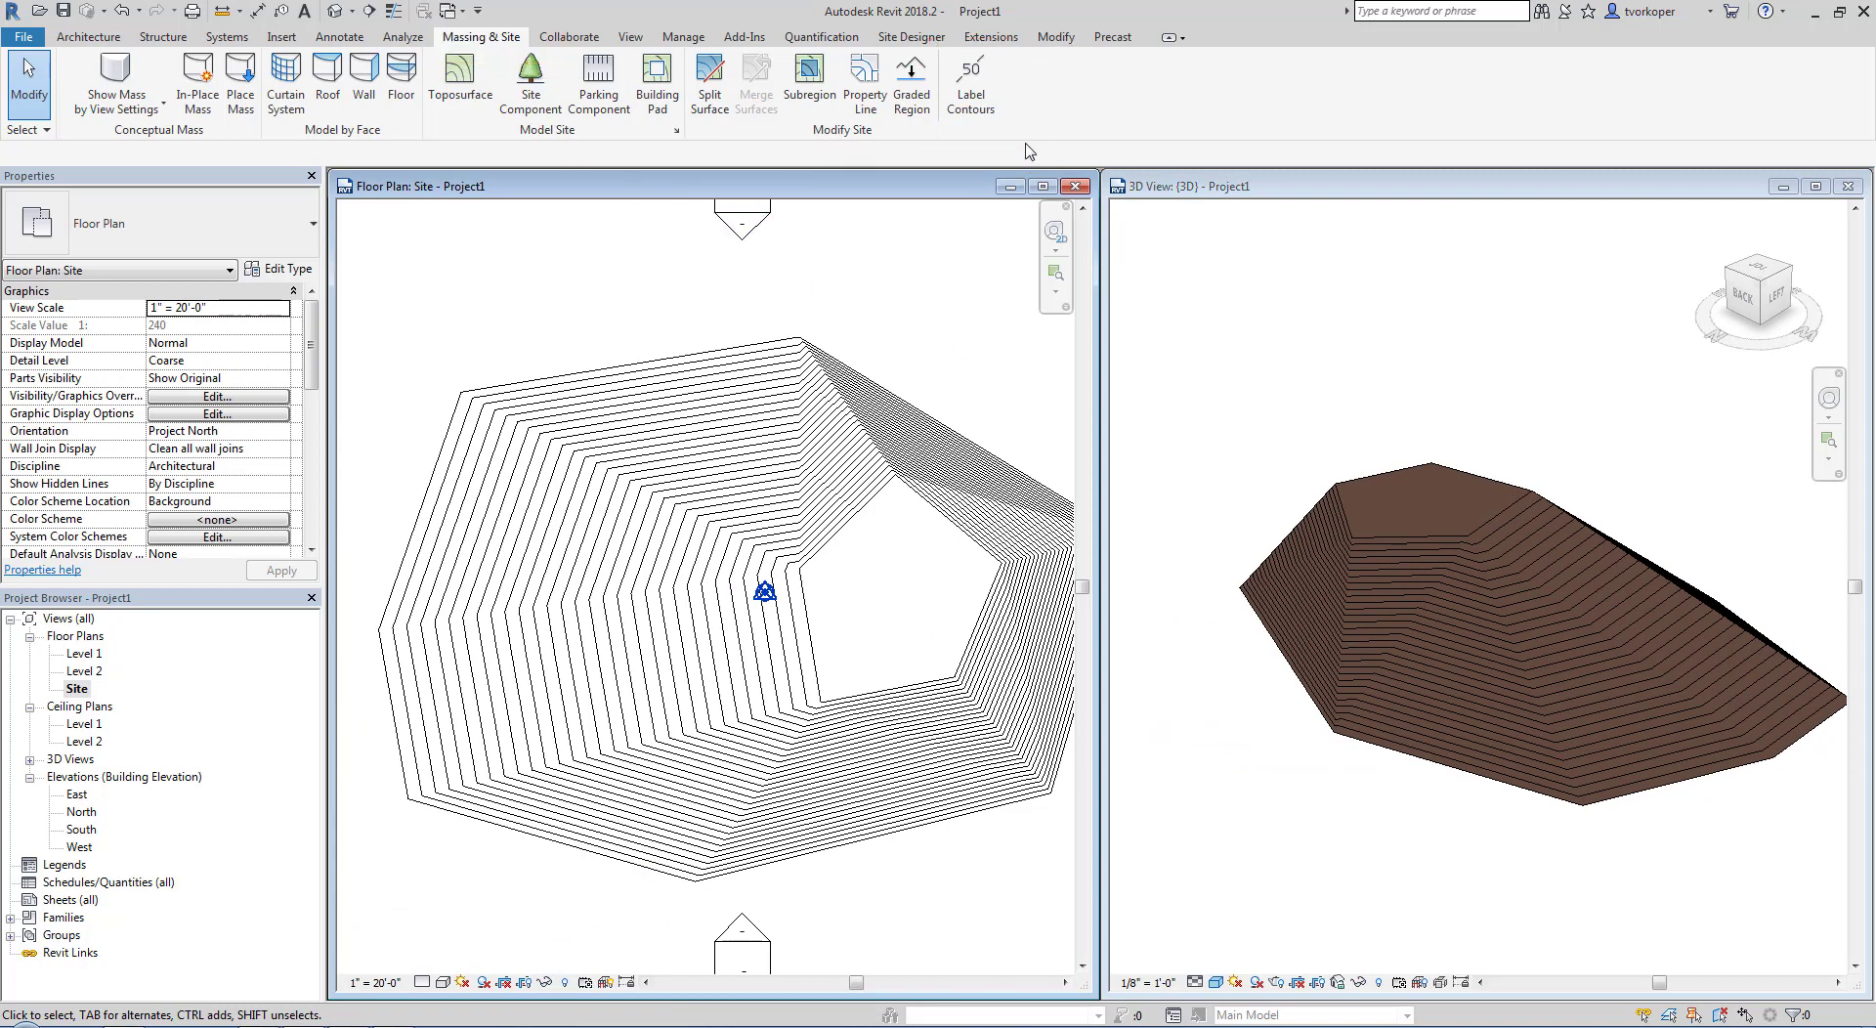
pyautogui.click(970, 86)
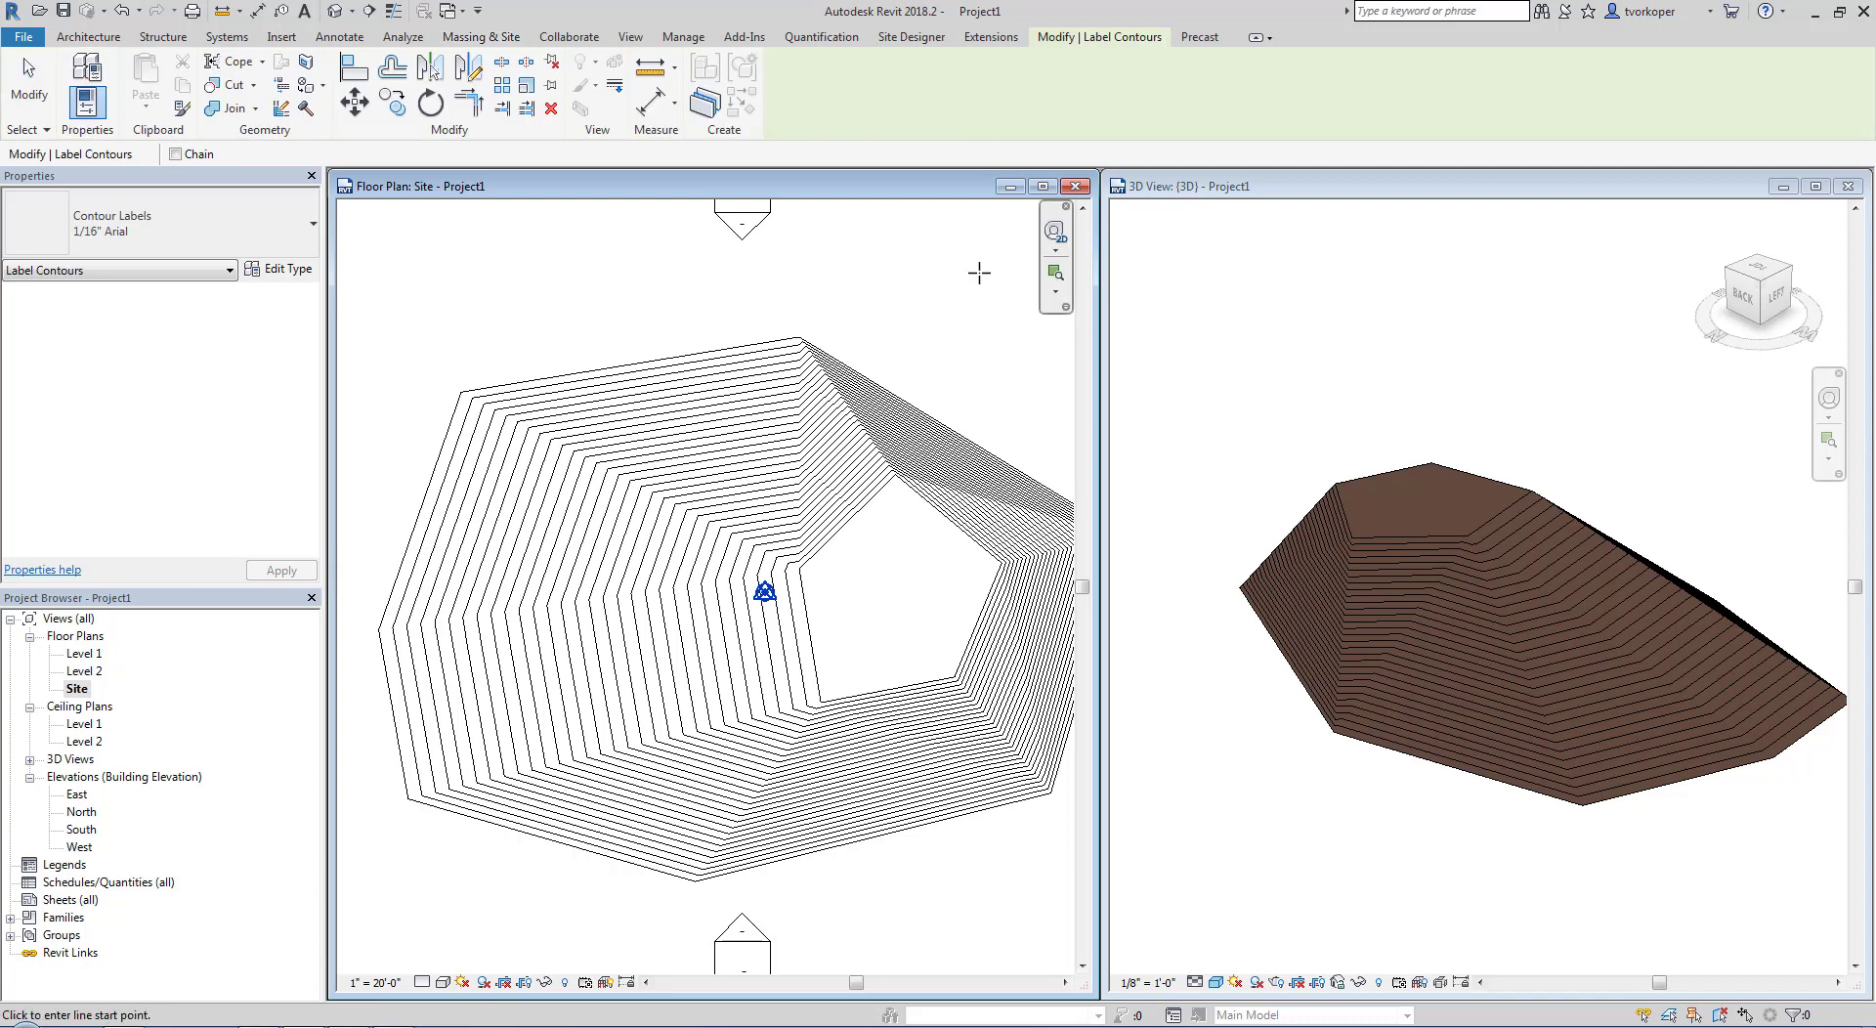
pyautogui.click(391, 505)
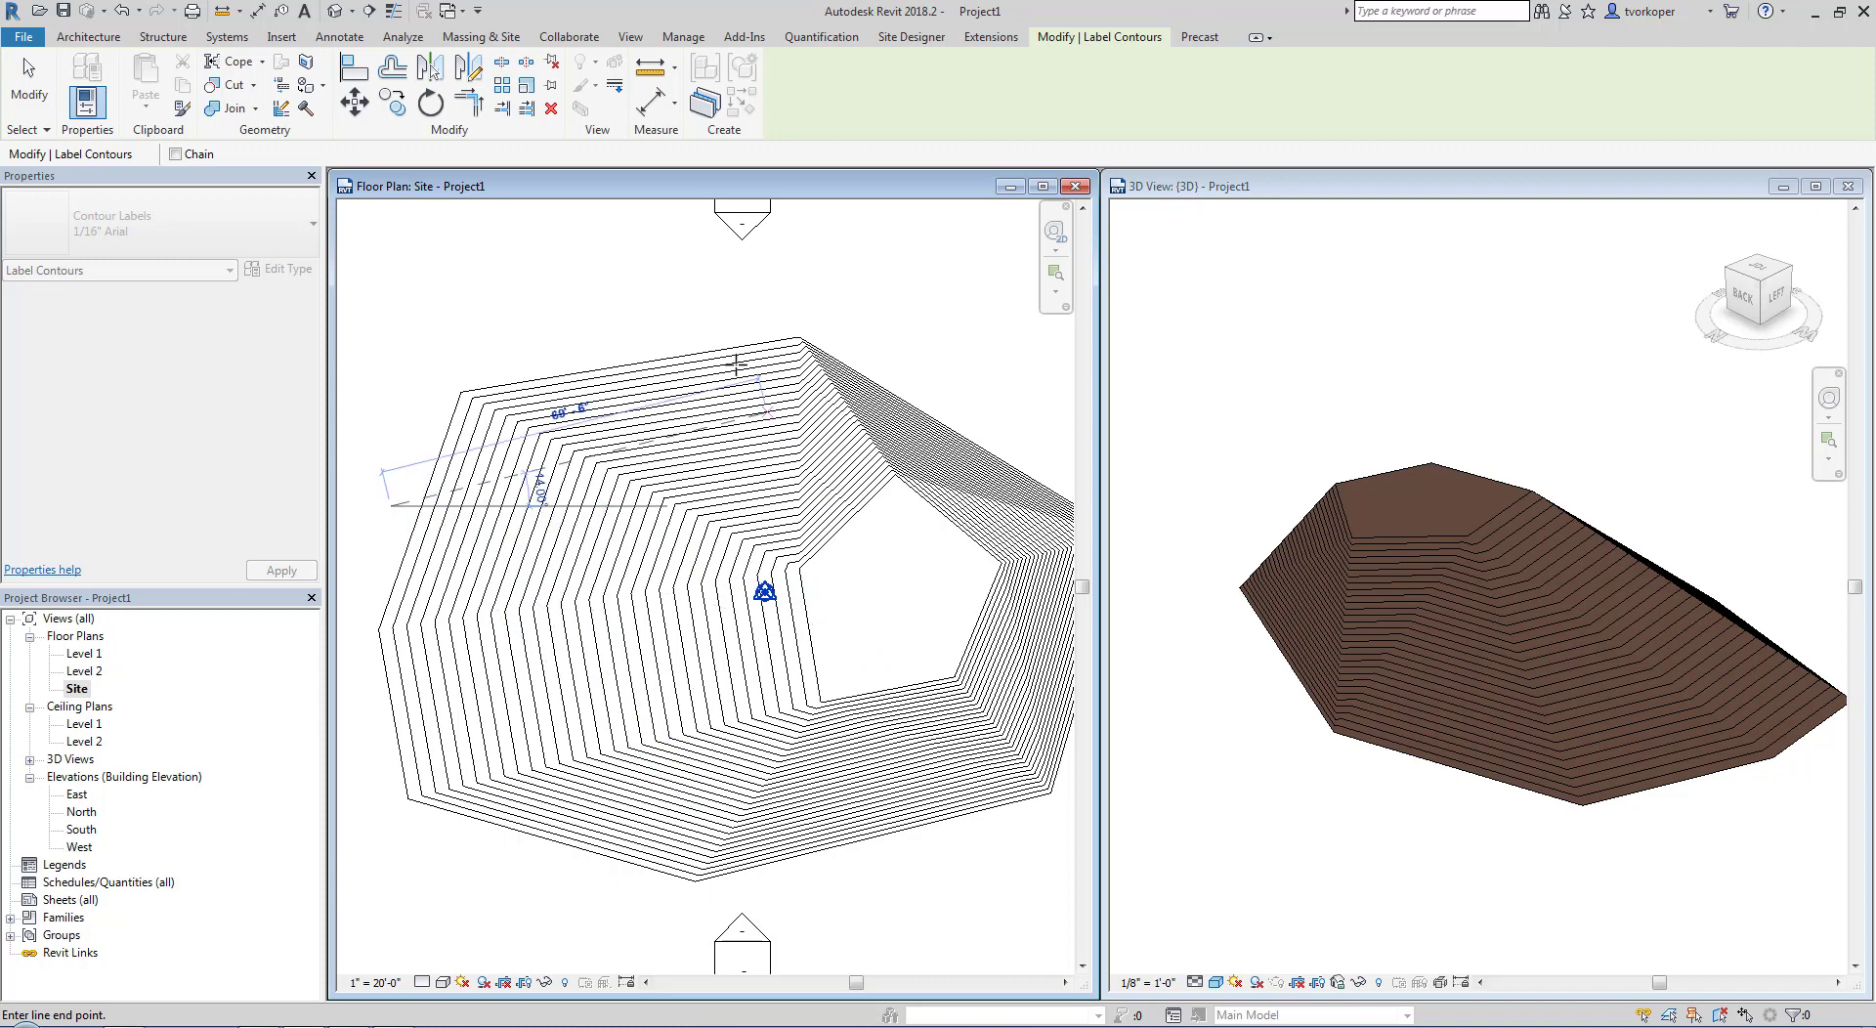
pyautogui.click(882, 611)
pyautogui.press('Escape')
pyautogui.press('Escape')
# Step: Examine the contour elevation labels and the heavier primary contour lines up close in the site plan
pyautogui.scroll(5, 549, 601)
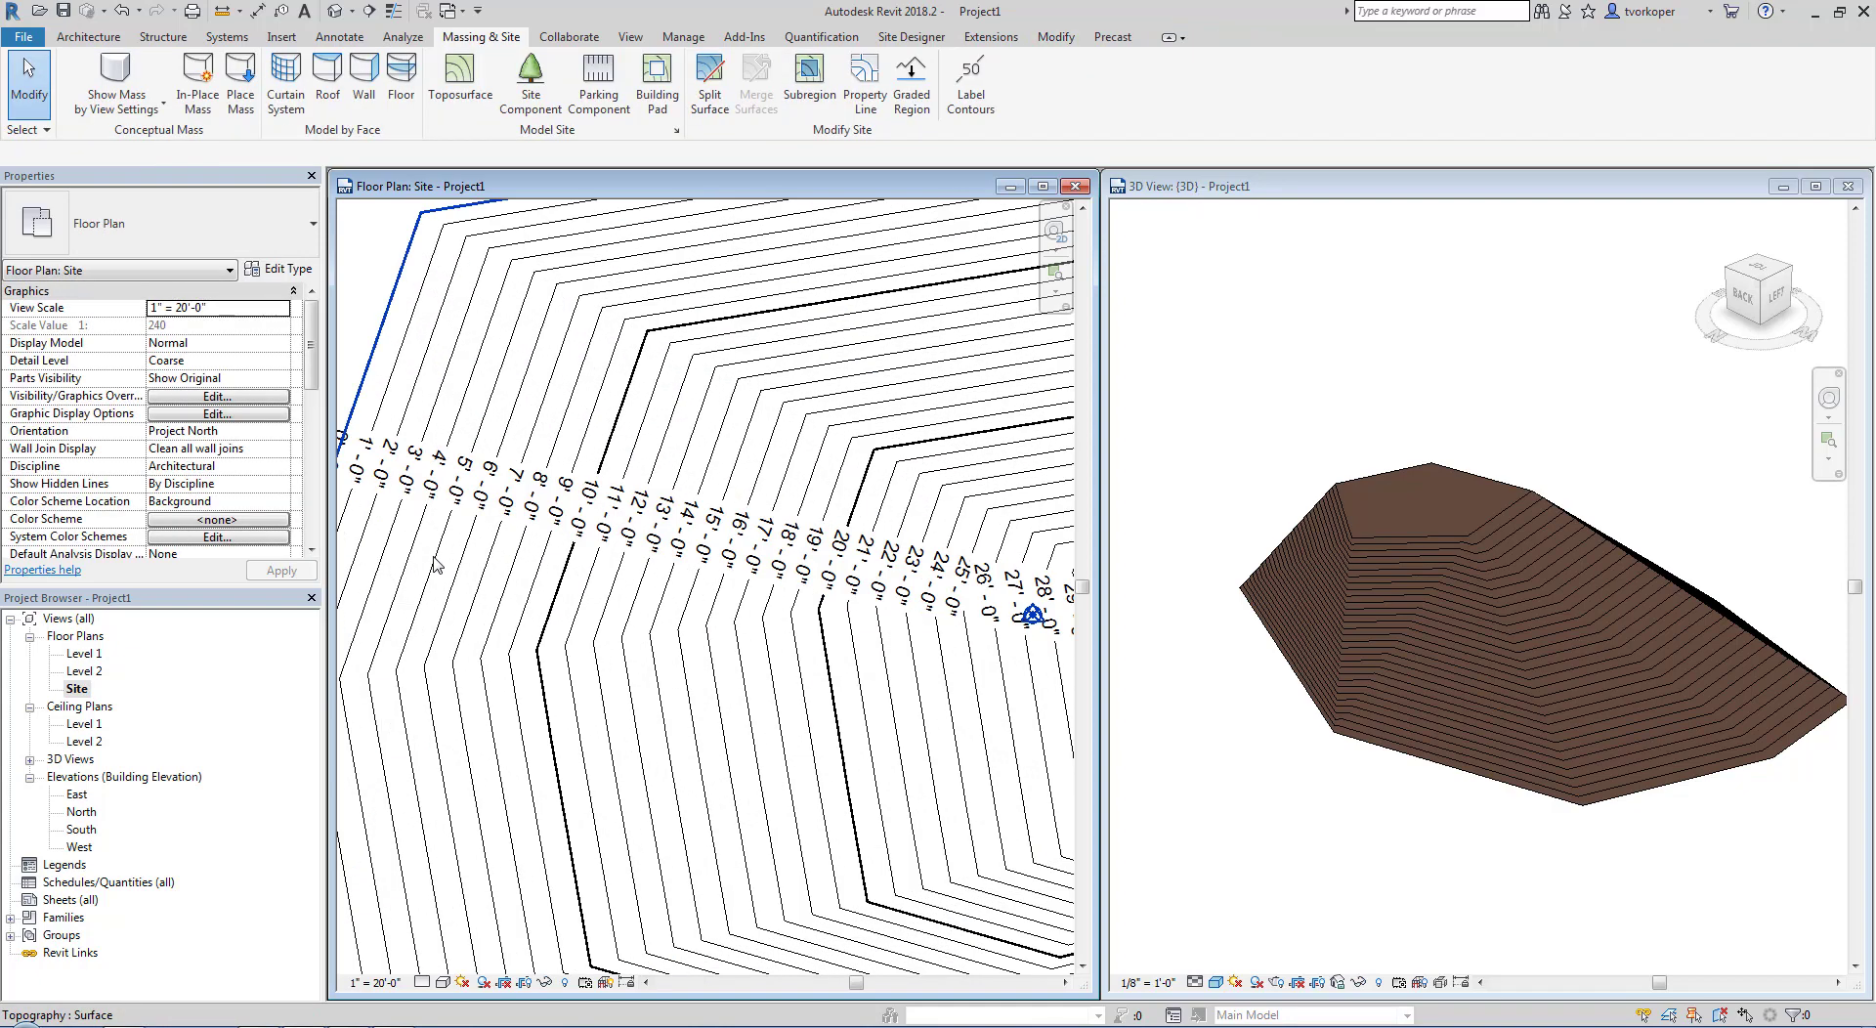
pyautogui.scroll(-4, 908, 628)
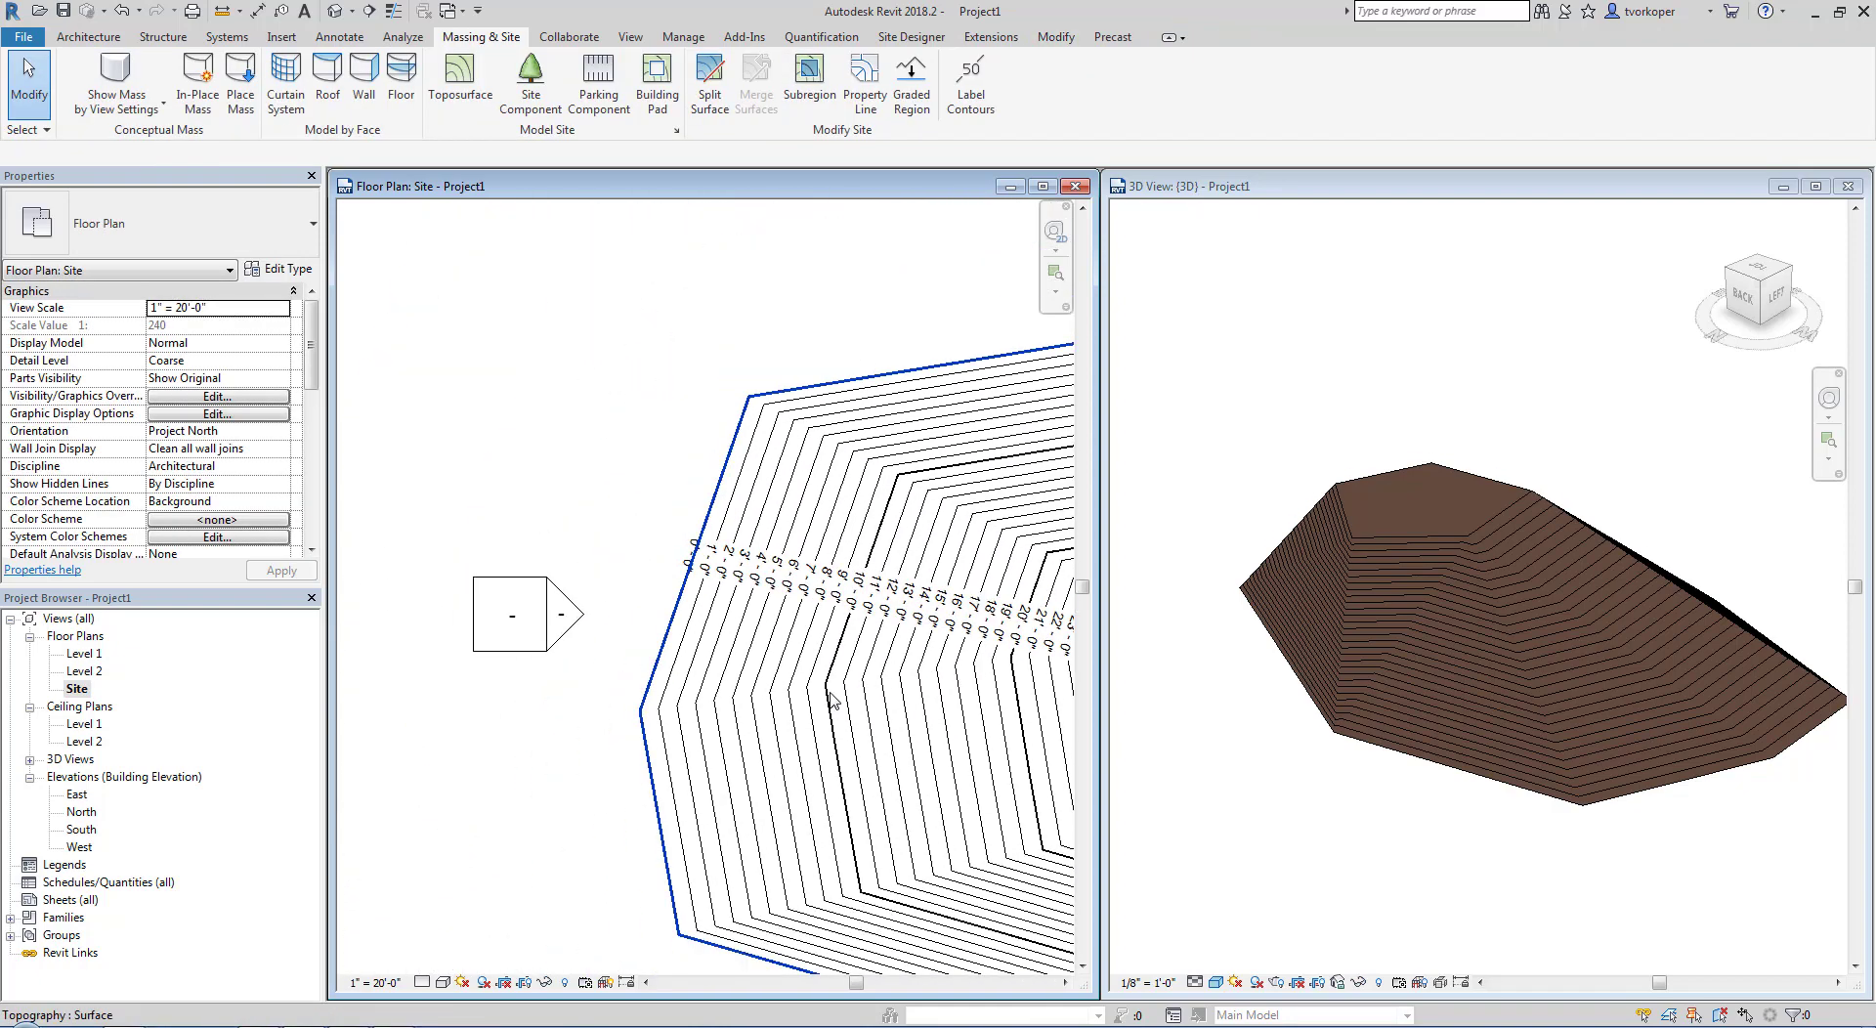
pyautogui.scroll(5, 716, 657)
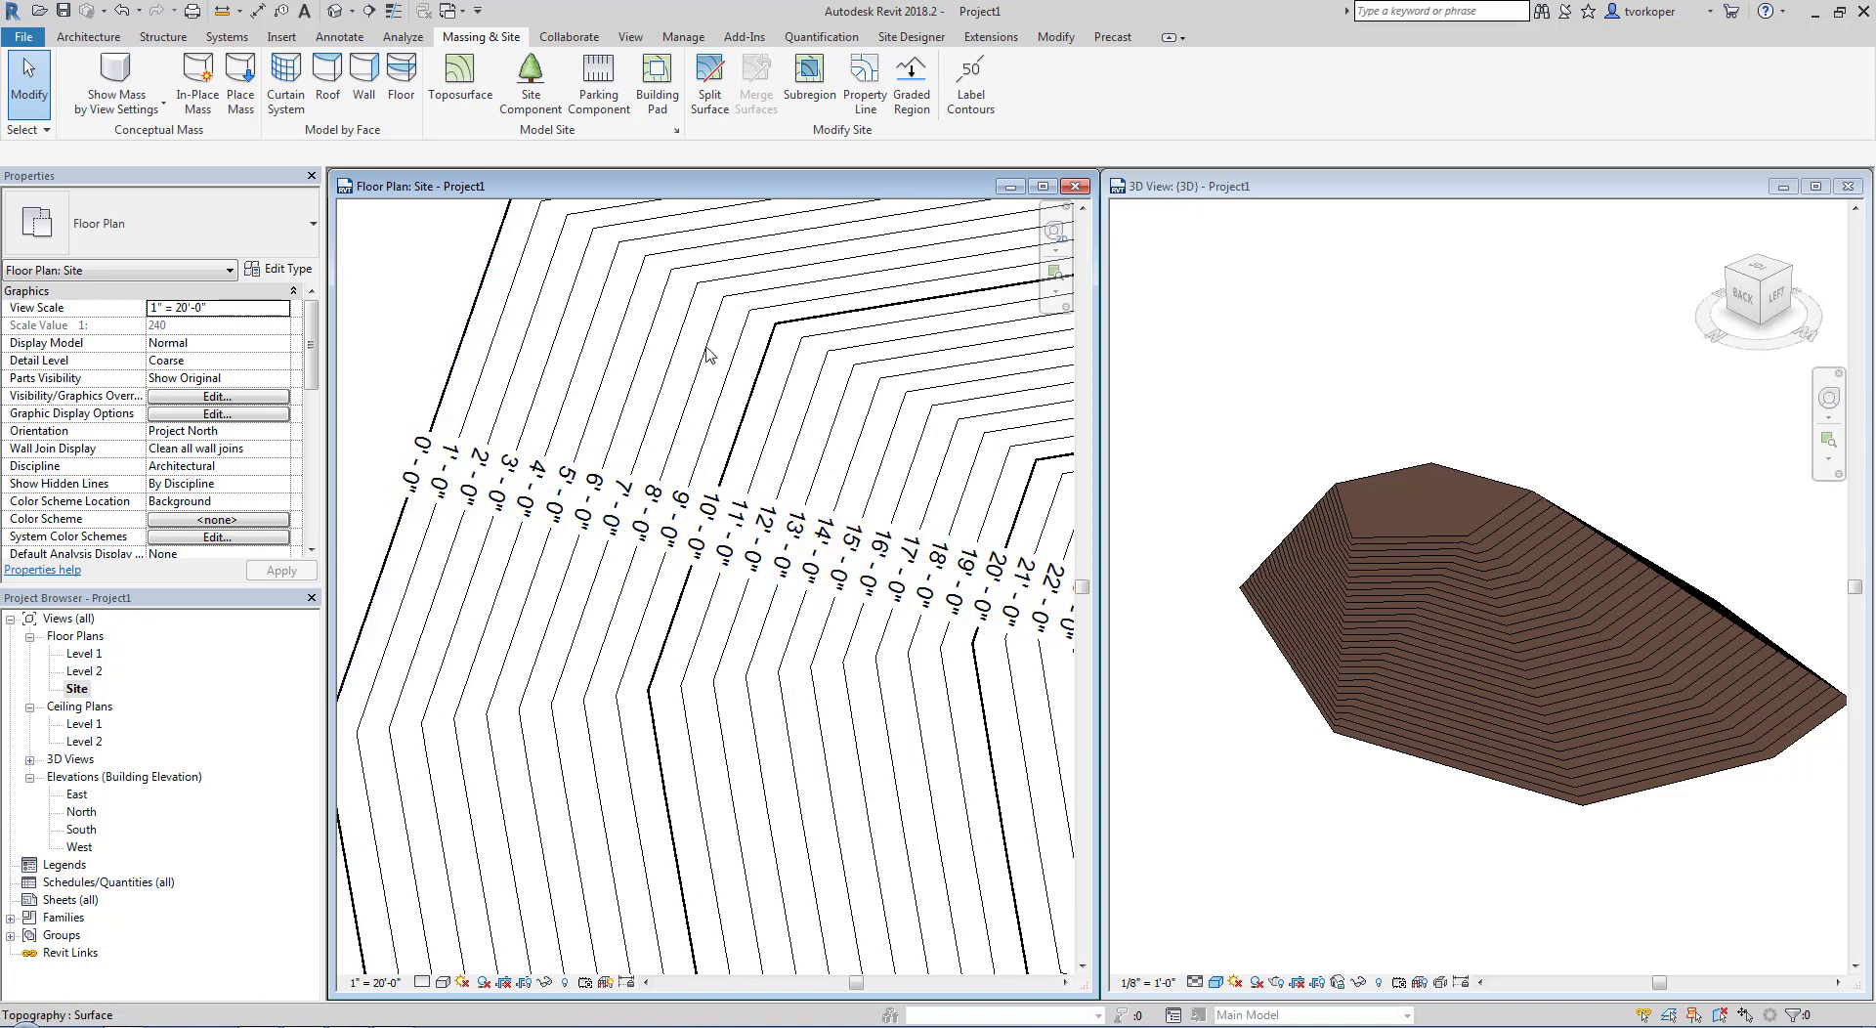
pyautogui.scroll(-2, 685, 635)
pyautogui.moveTo(684, 636); pyautogui.dragTo(579, 585, button='middle')
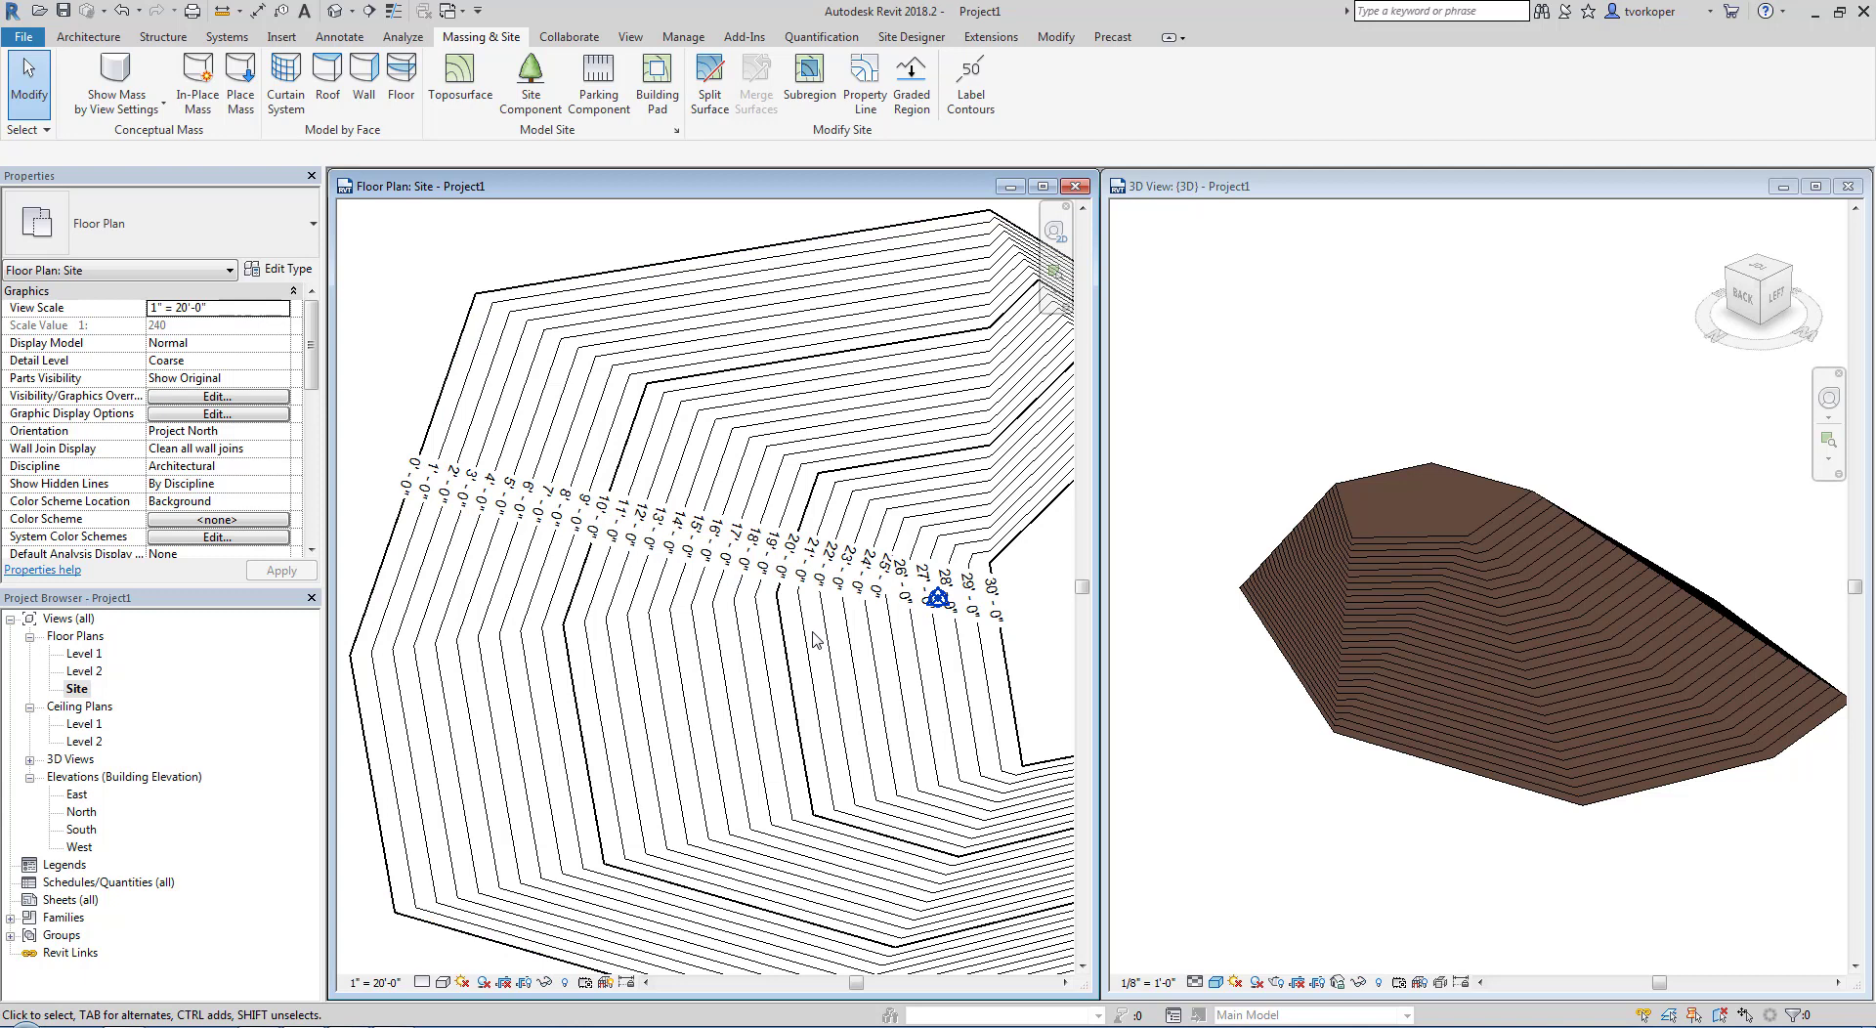
pyautogui.scroll(-2, 814, 640)
pyautogui.moveTo(814, 641); pyautogui.dragTo(729, 626, button='middle')
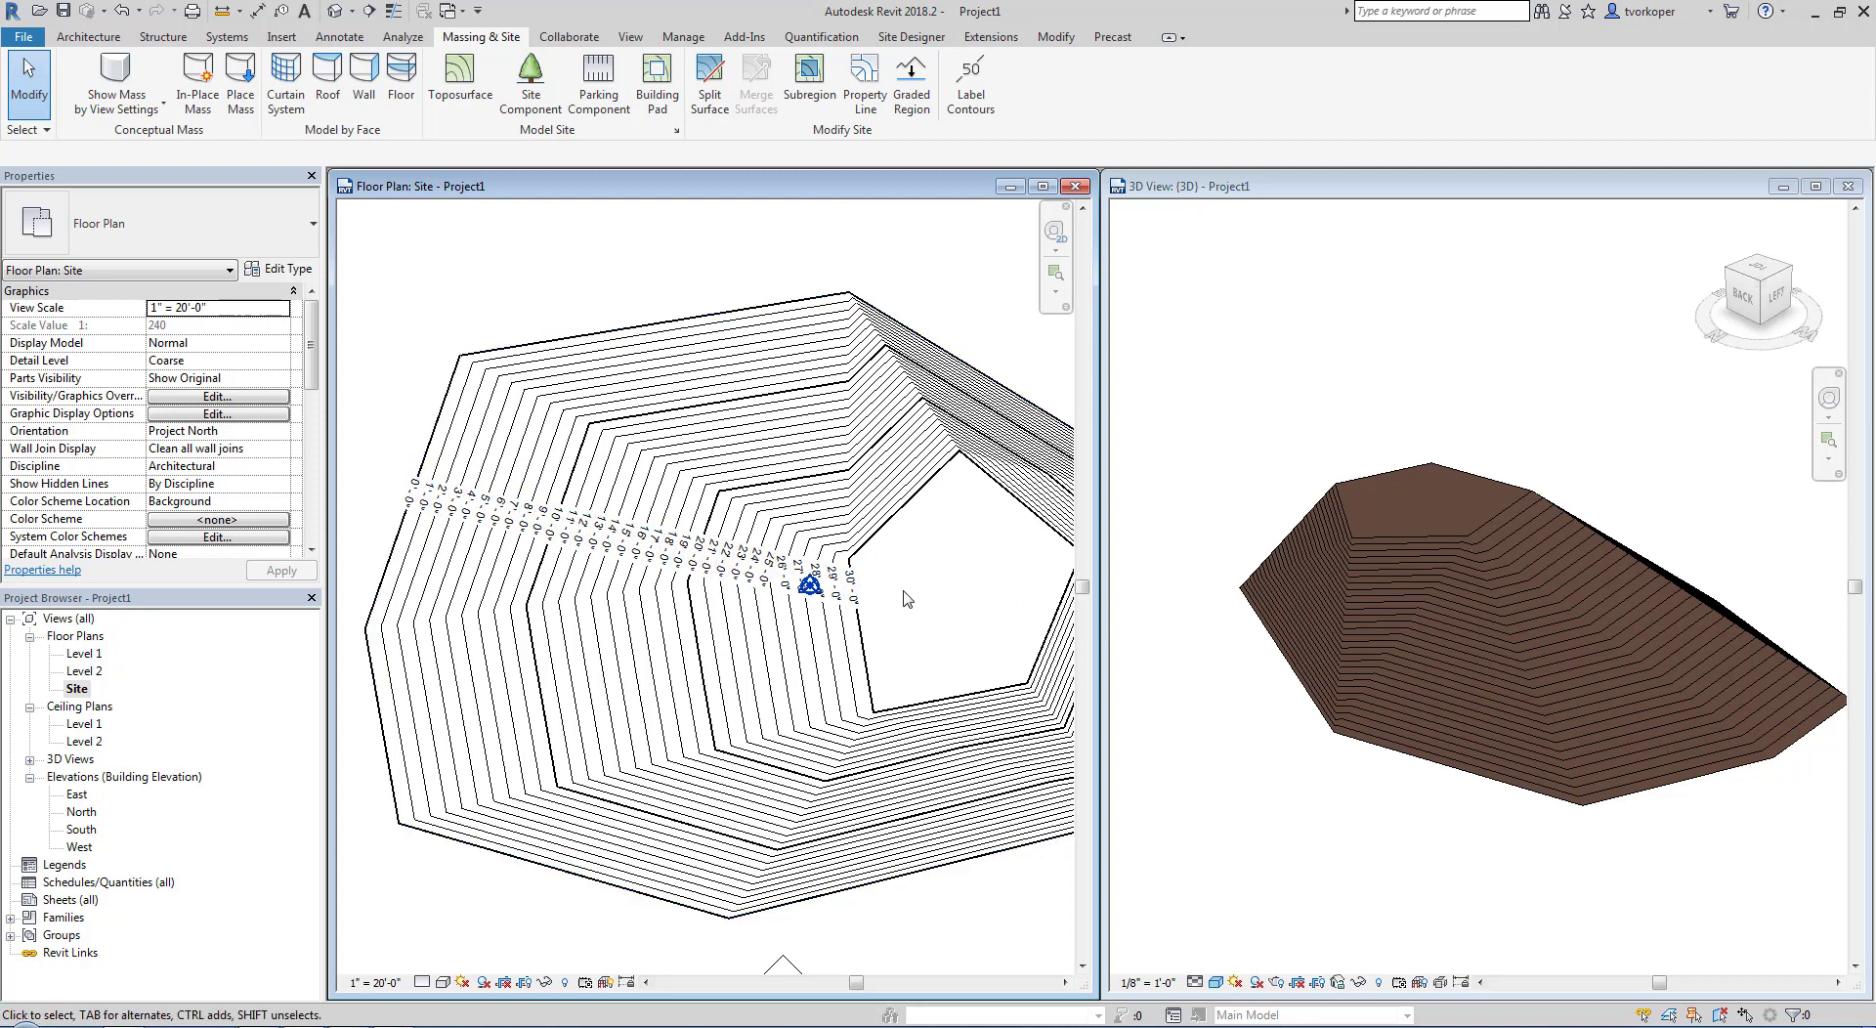
pyautogui.scroll(3, 552, 599)
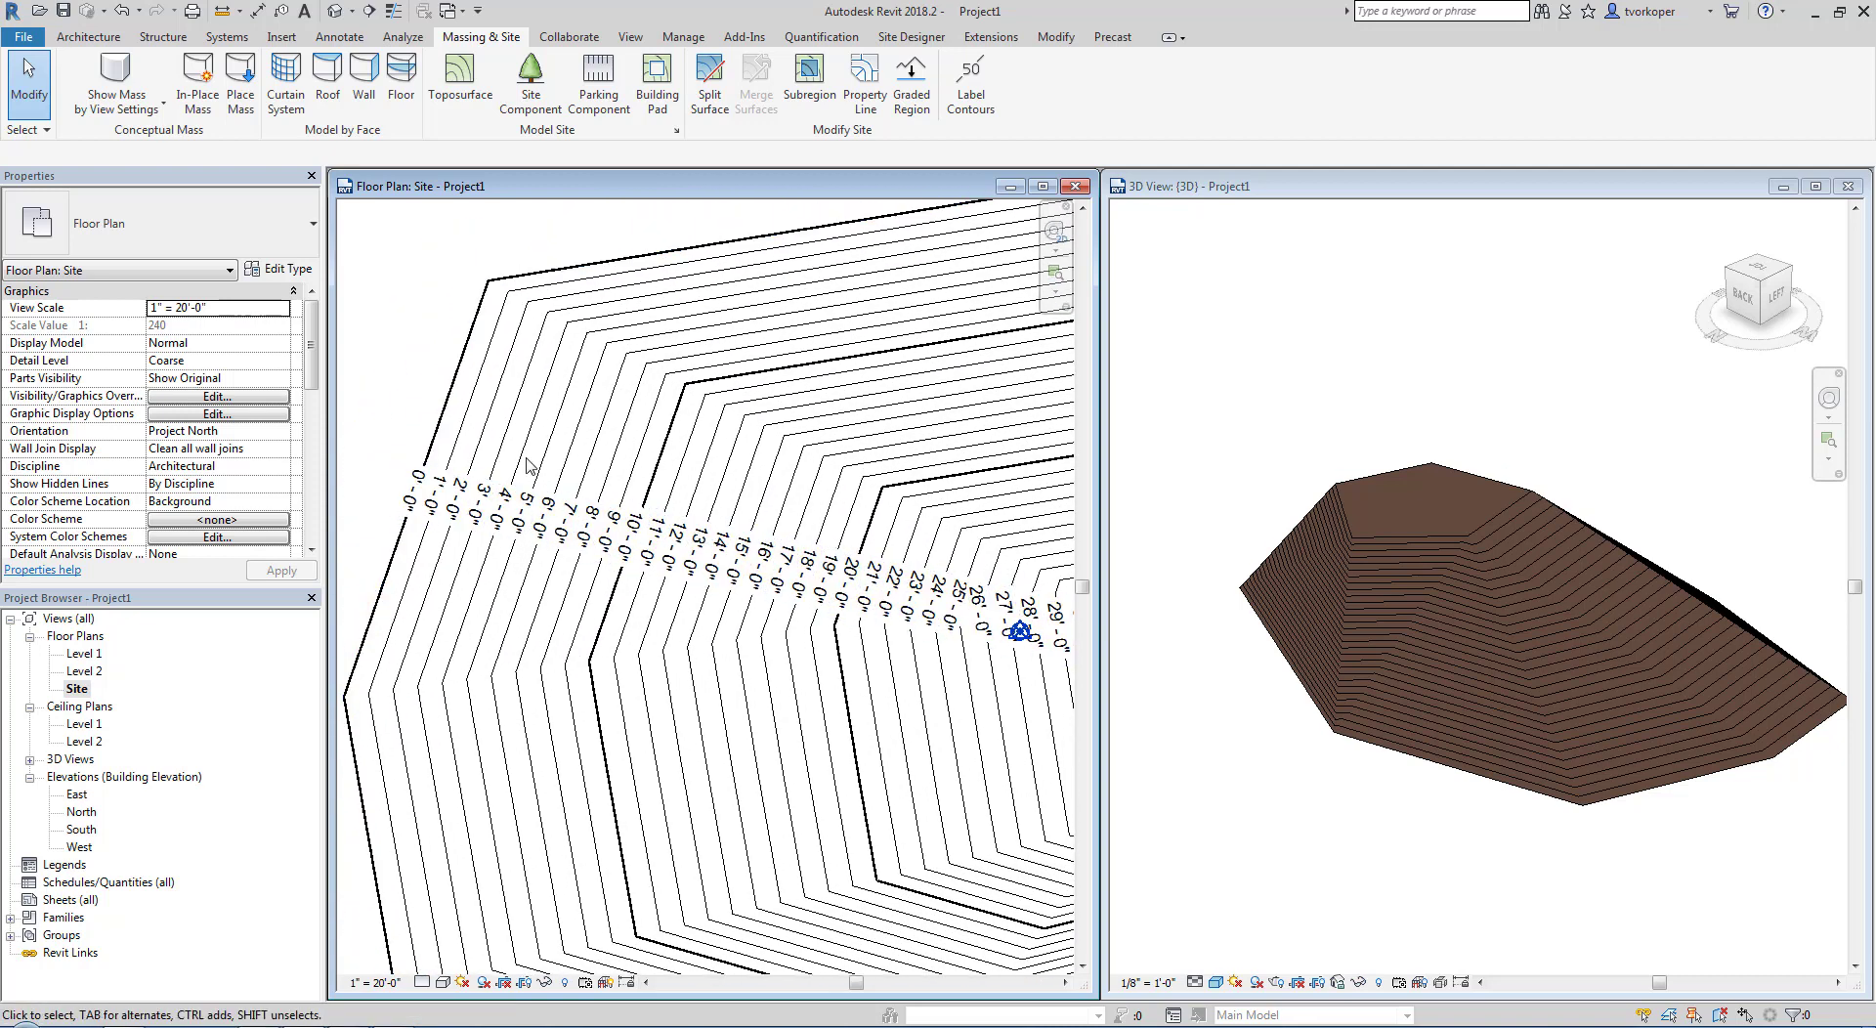
pyautogui.scroll(-1, 602, 630)
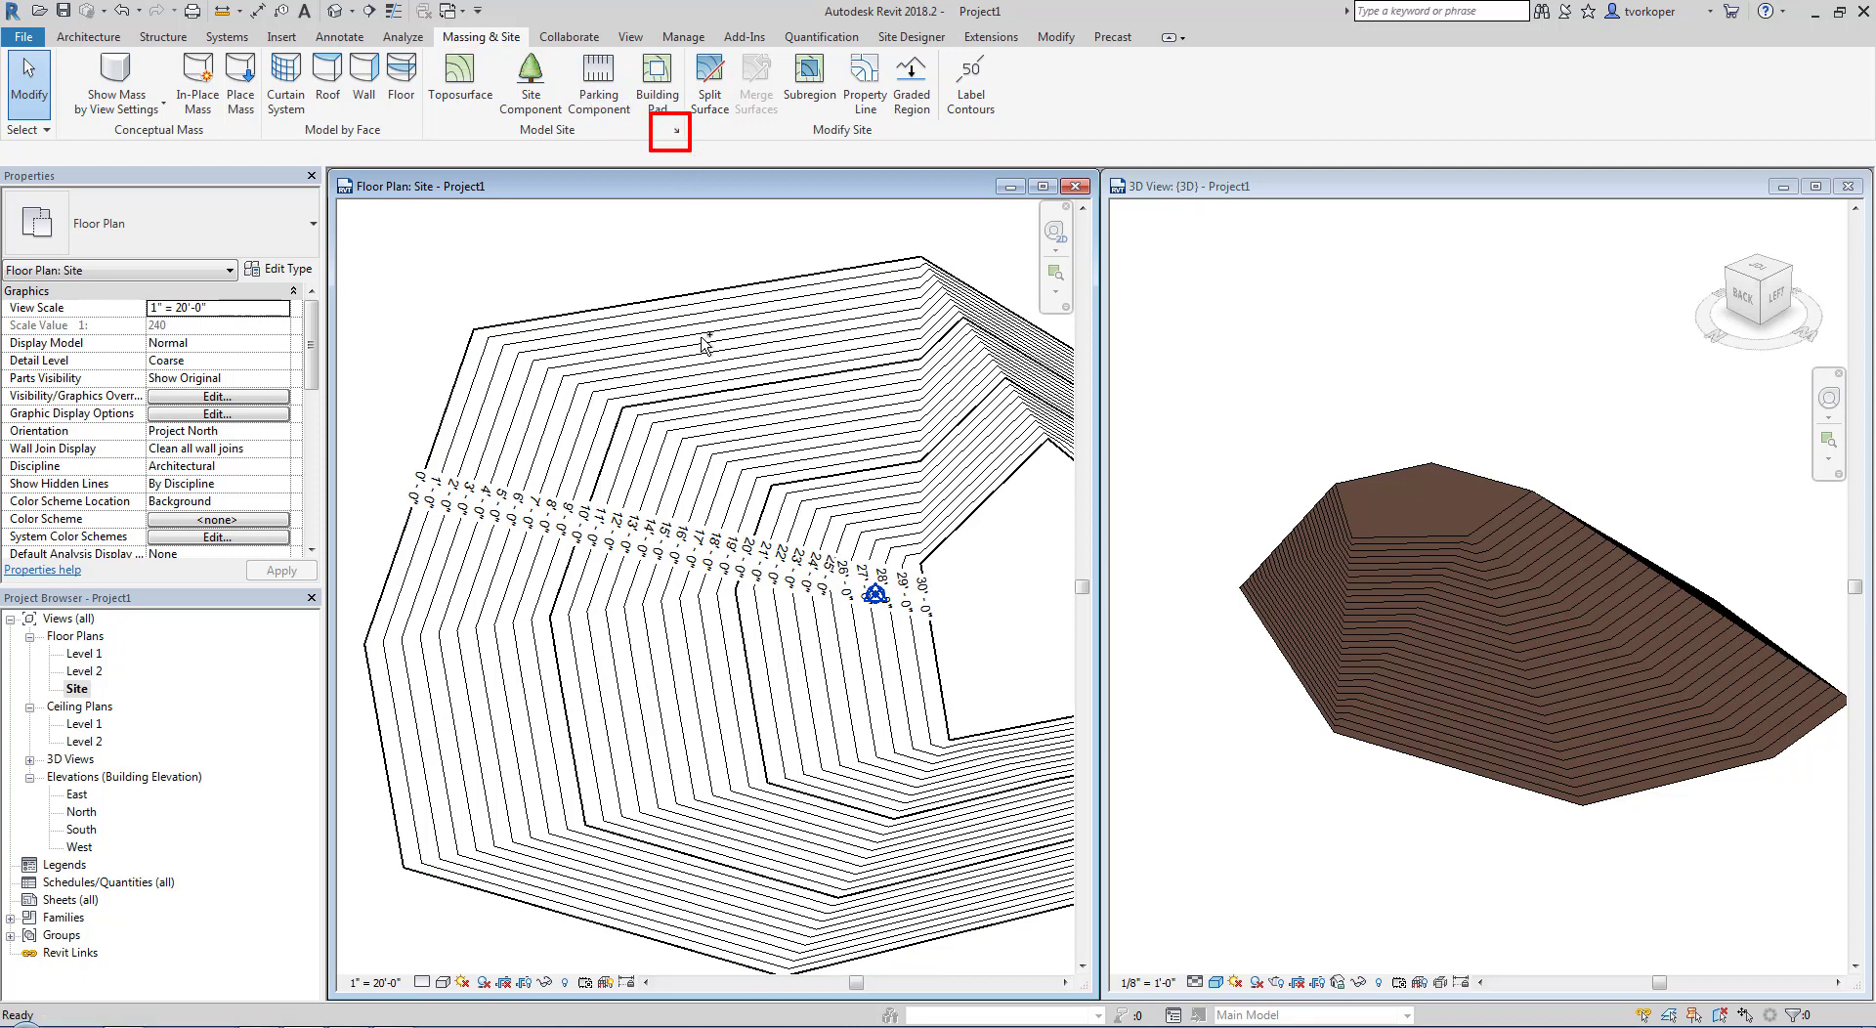
# Step: Try a contour passing-through elevation of 5' 0" in the site settings, and restore it to 0' 0"
pyautogui.click(677, 130)
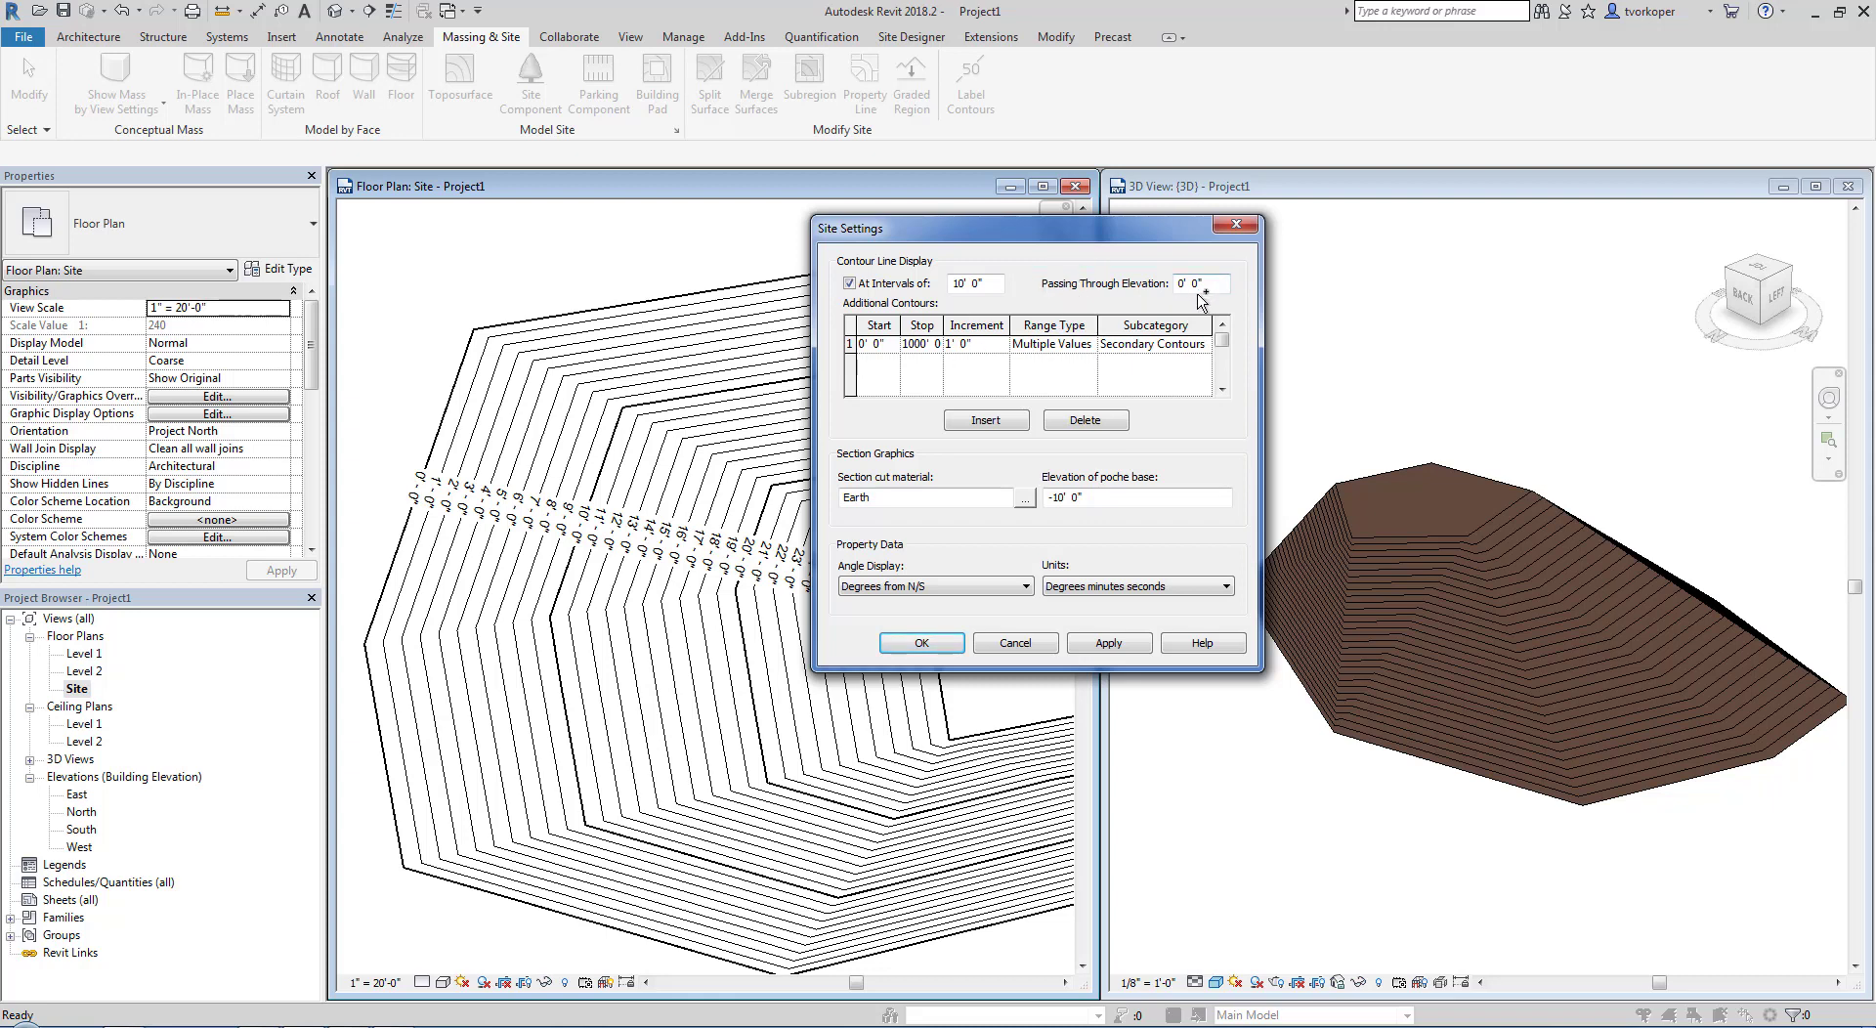
pyautogui.moveTo(1211, 285); pyautogui.dragTo(1130, 288)
pyautogui.click(1114, 644)
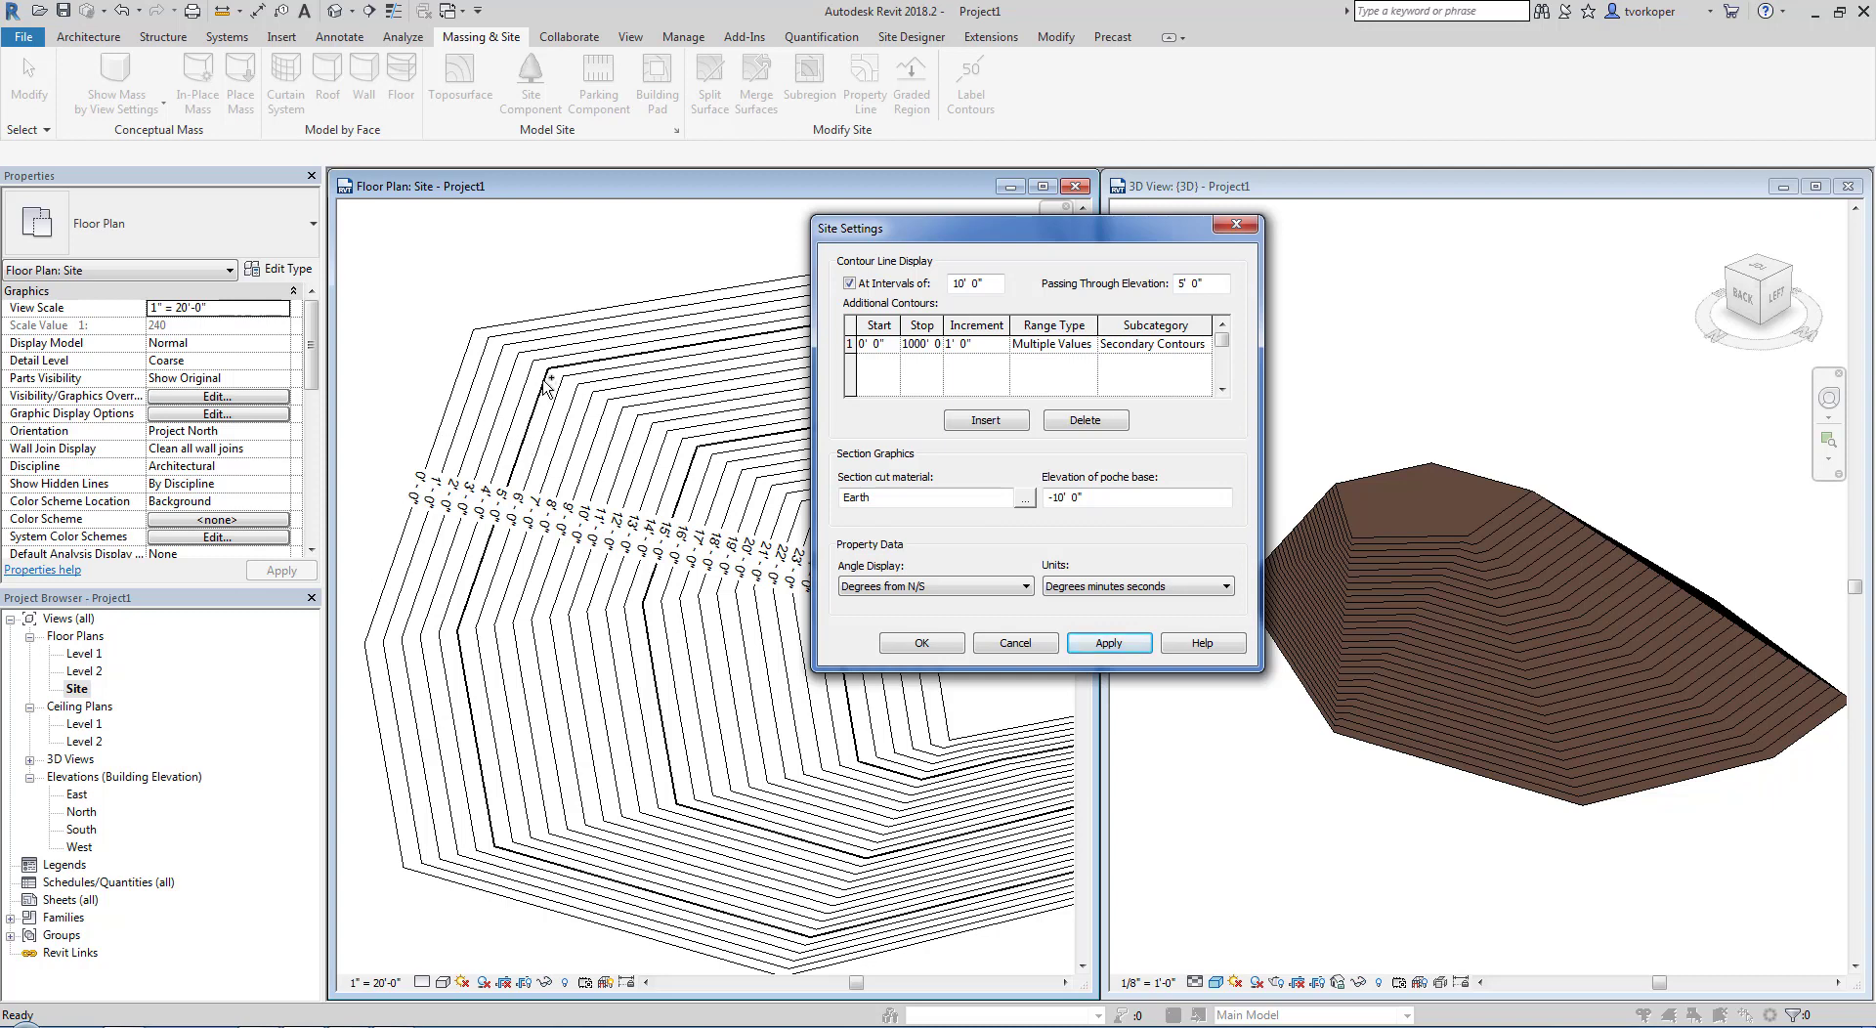
pyautogui.moveTo(1217, 284); pyautogui.dragTo(1107, 290)
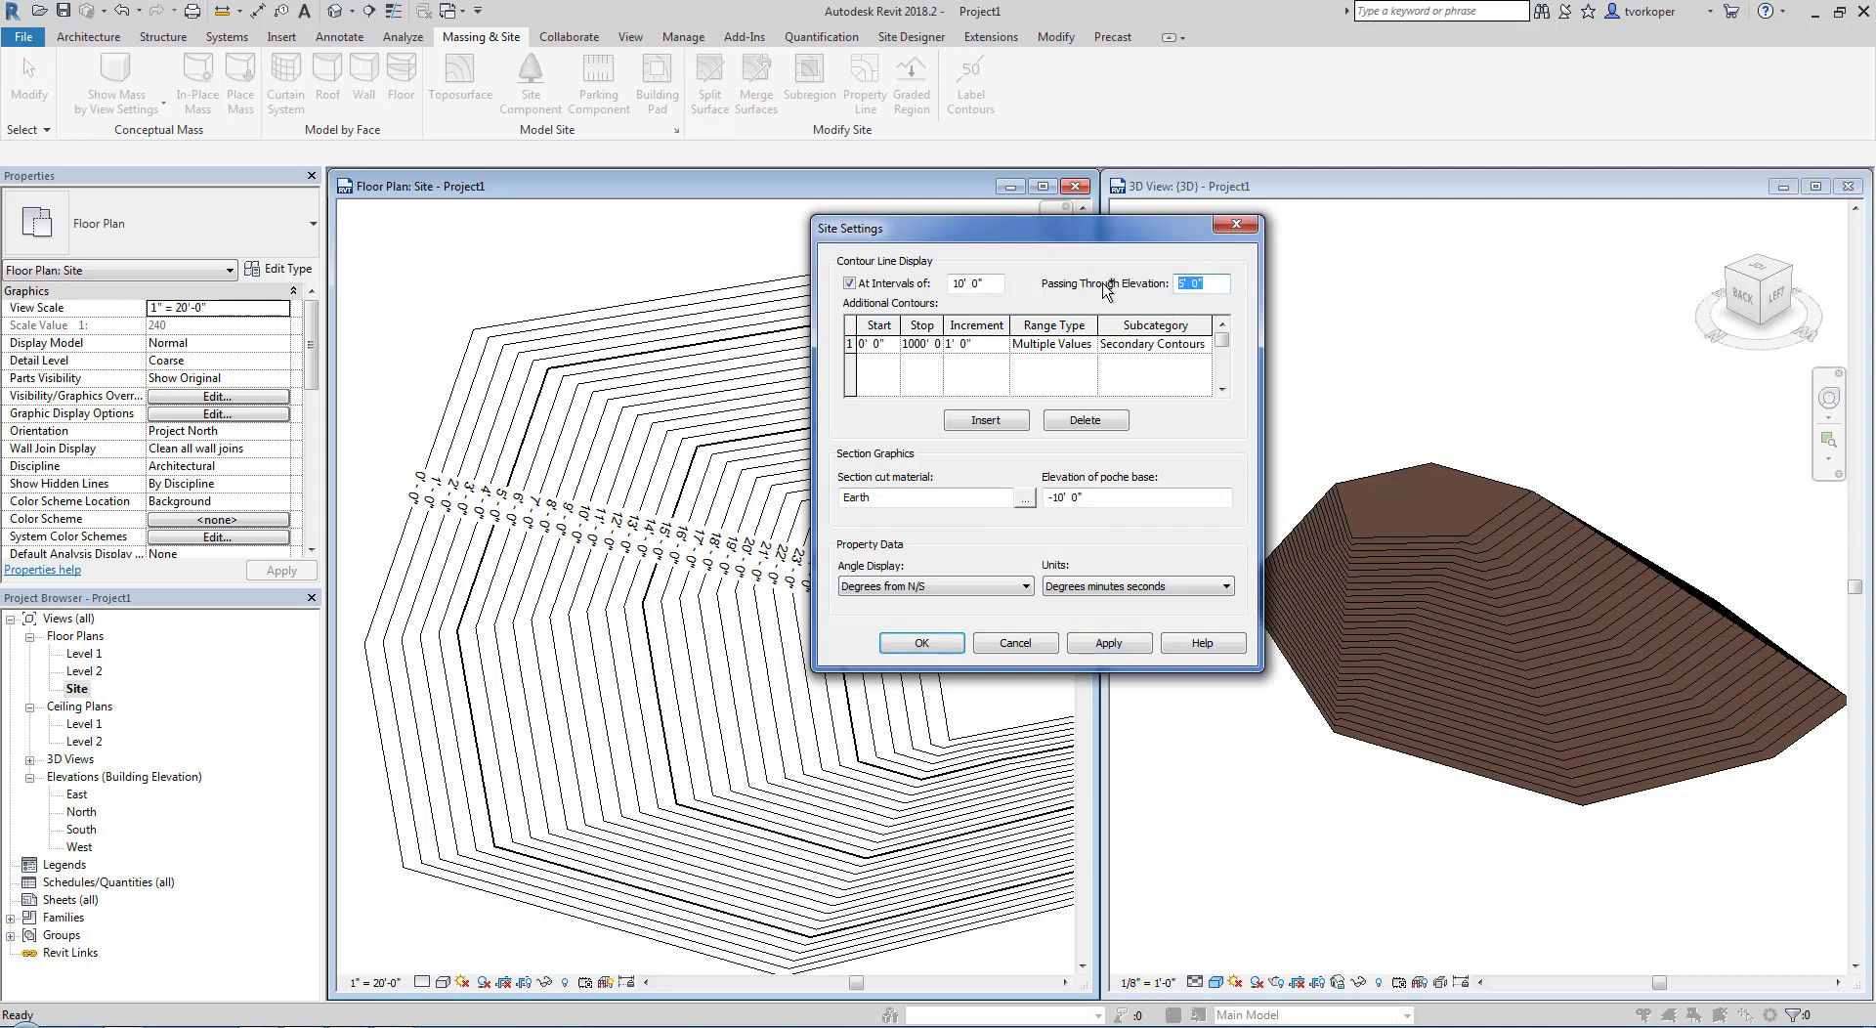
pyautogui.press('Return')
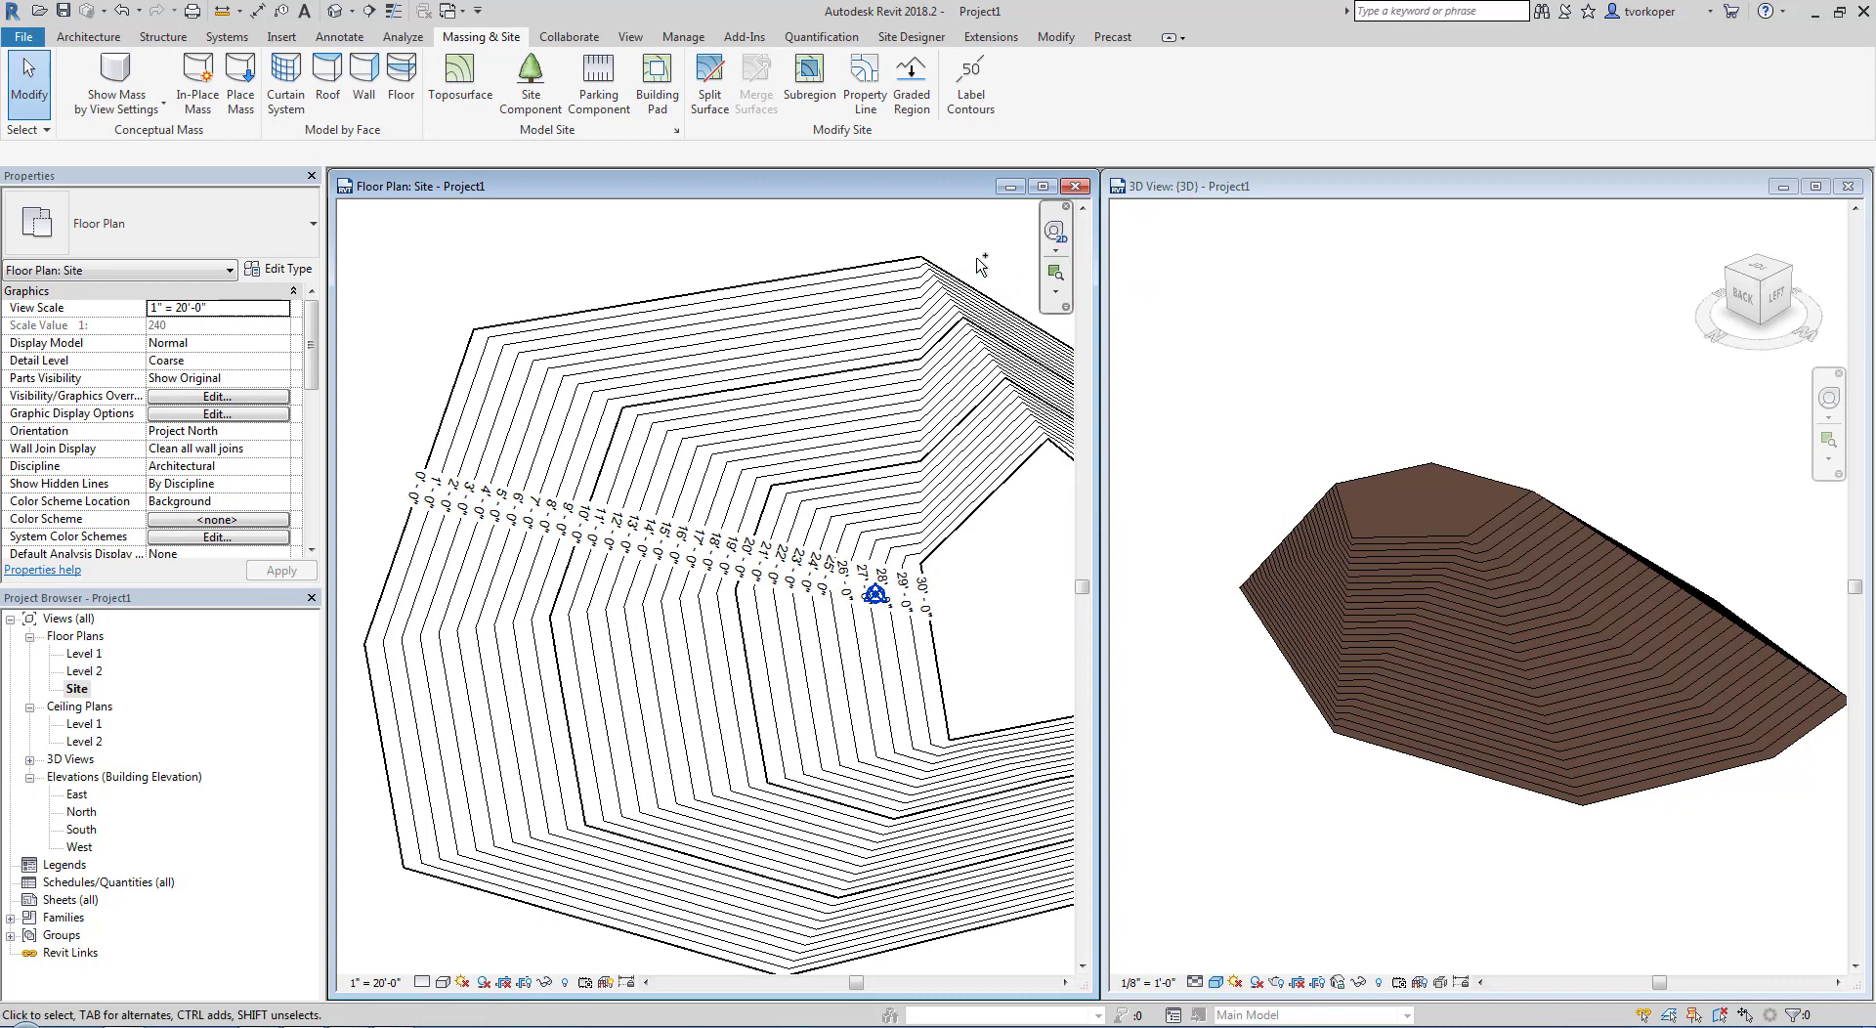
# Step: Set the increment of the additional secondary contours to 2' 0" in the site settings and apply it
pyautogui.click(677, 130)
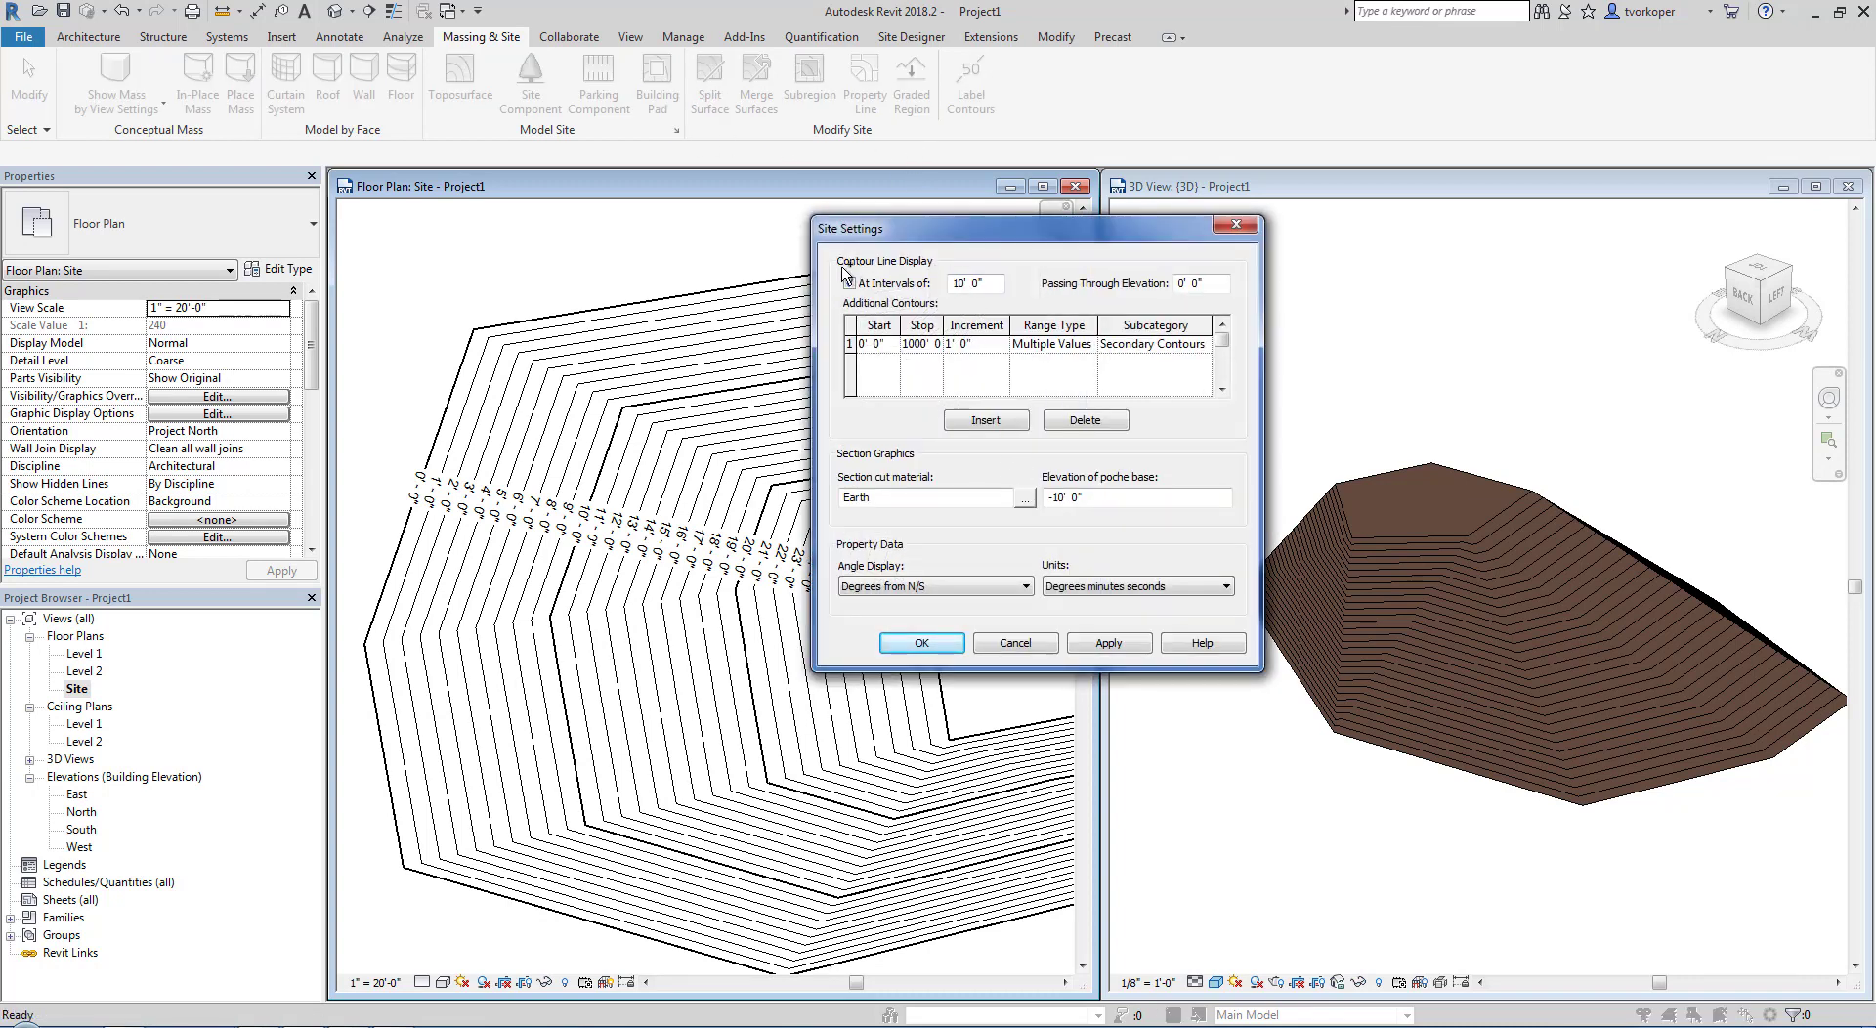
pyautogui.moveTo(829, 254)
pyautogui.mouseDown()
pyautogui.moveTo(855, 277)
pyautogui.moveTo(1241, 300)
pyautogui.mouseUp()
pyautogui.moveTo(836, 303)
pyautogui.mouseDown()
pyautogui.moveTo(1255, 405)
pyautogui.moveTo(1254, 428)
pyautogui.mouseUp()
pyautogui.click(1109, 642)
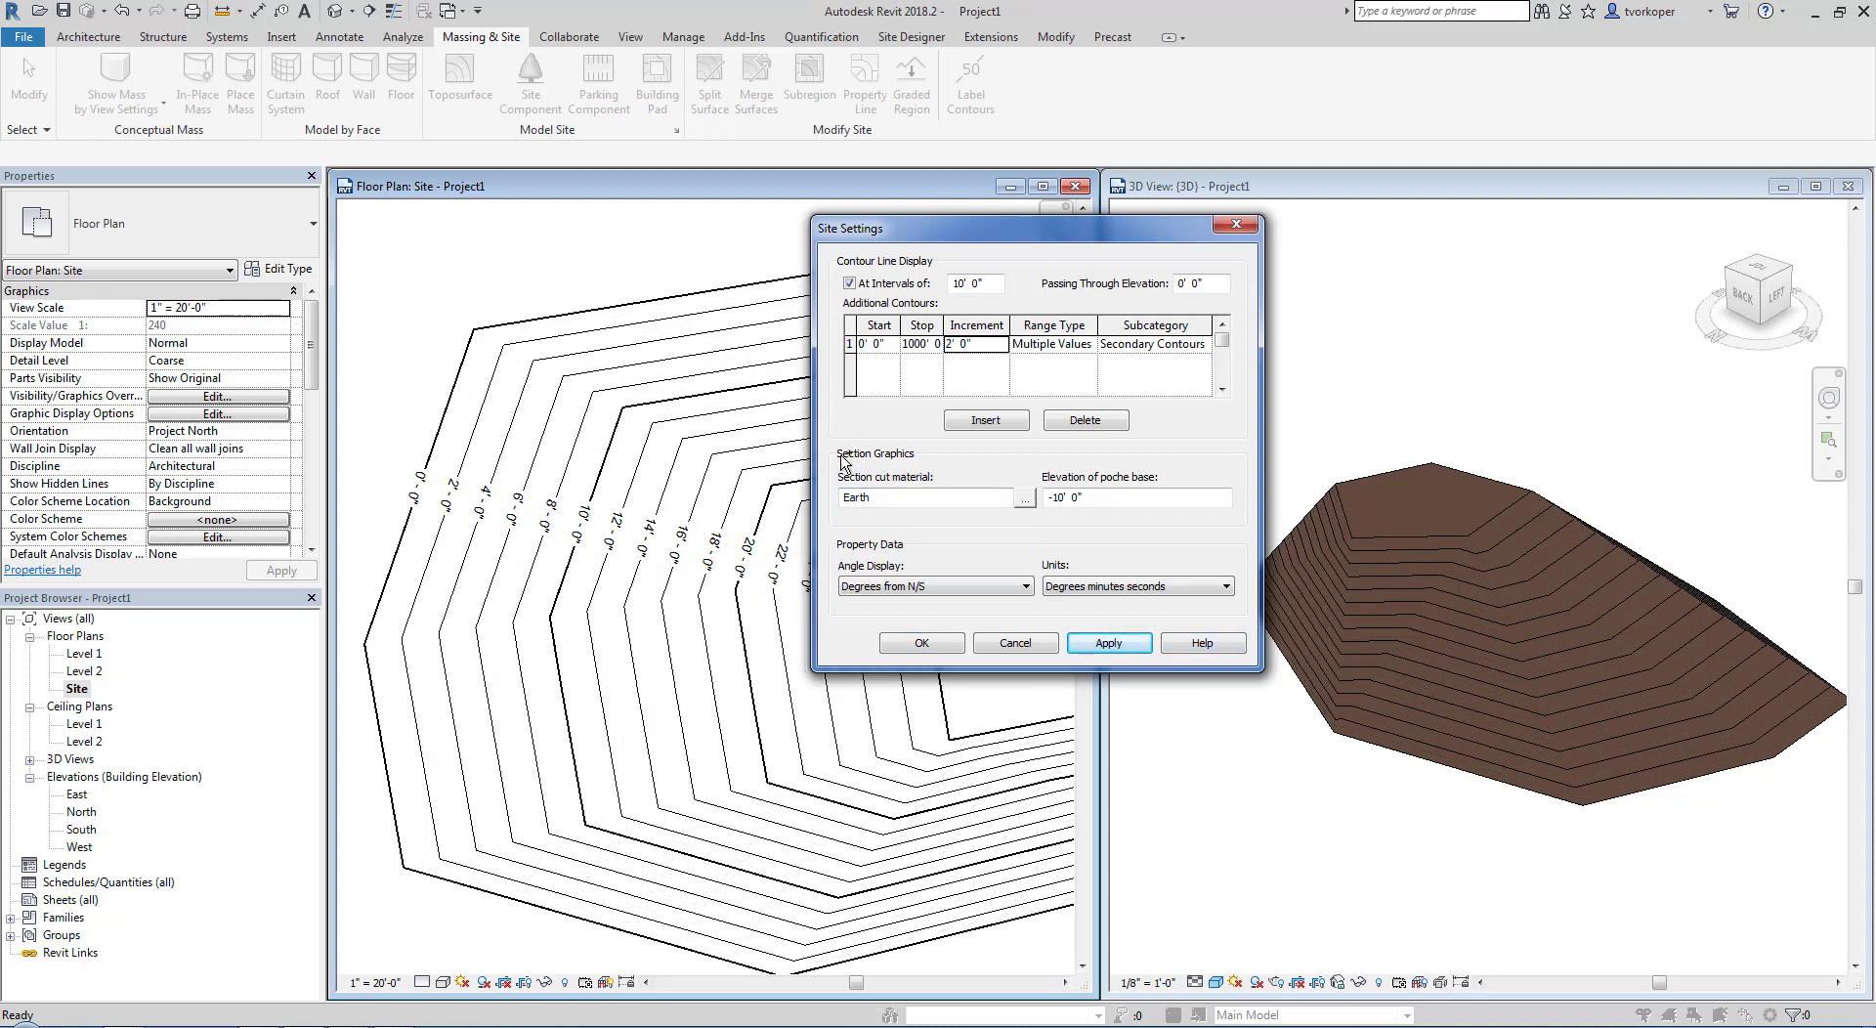
# Step: Inspect the Earth section cut material and its cut fill pattern without changing them, and close the site settings
pyautogui.moveTo(827, 453); pyautogui.dragTo(1236, 524)
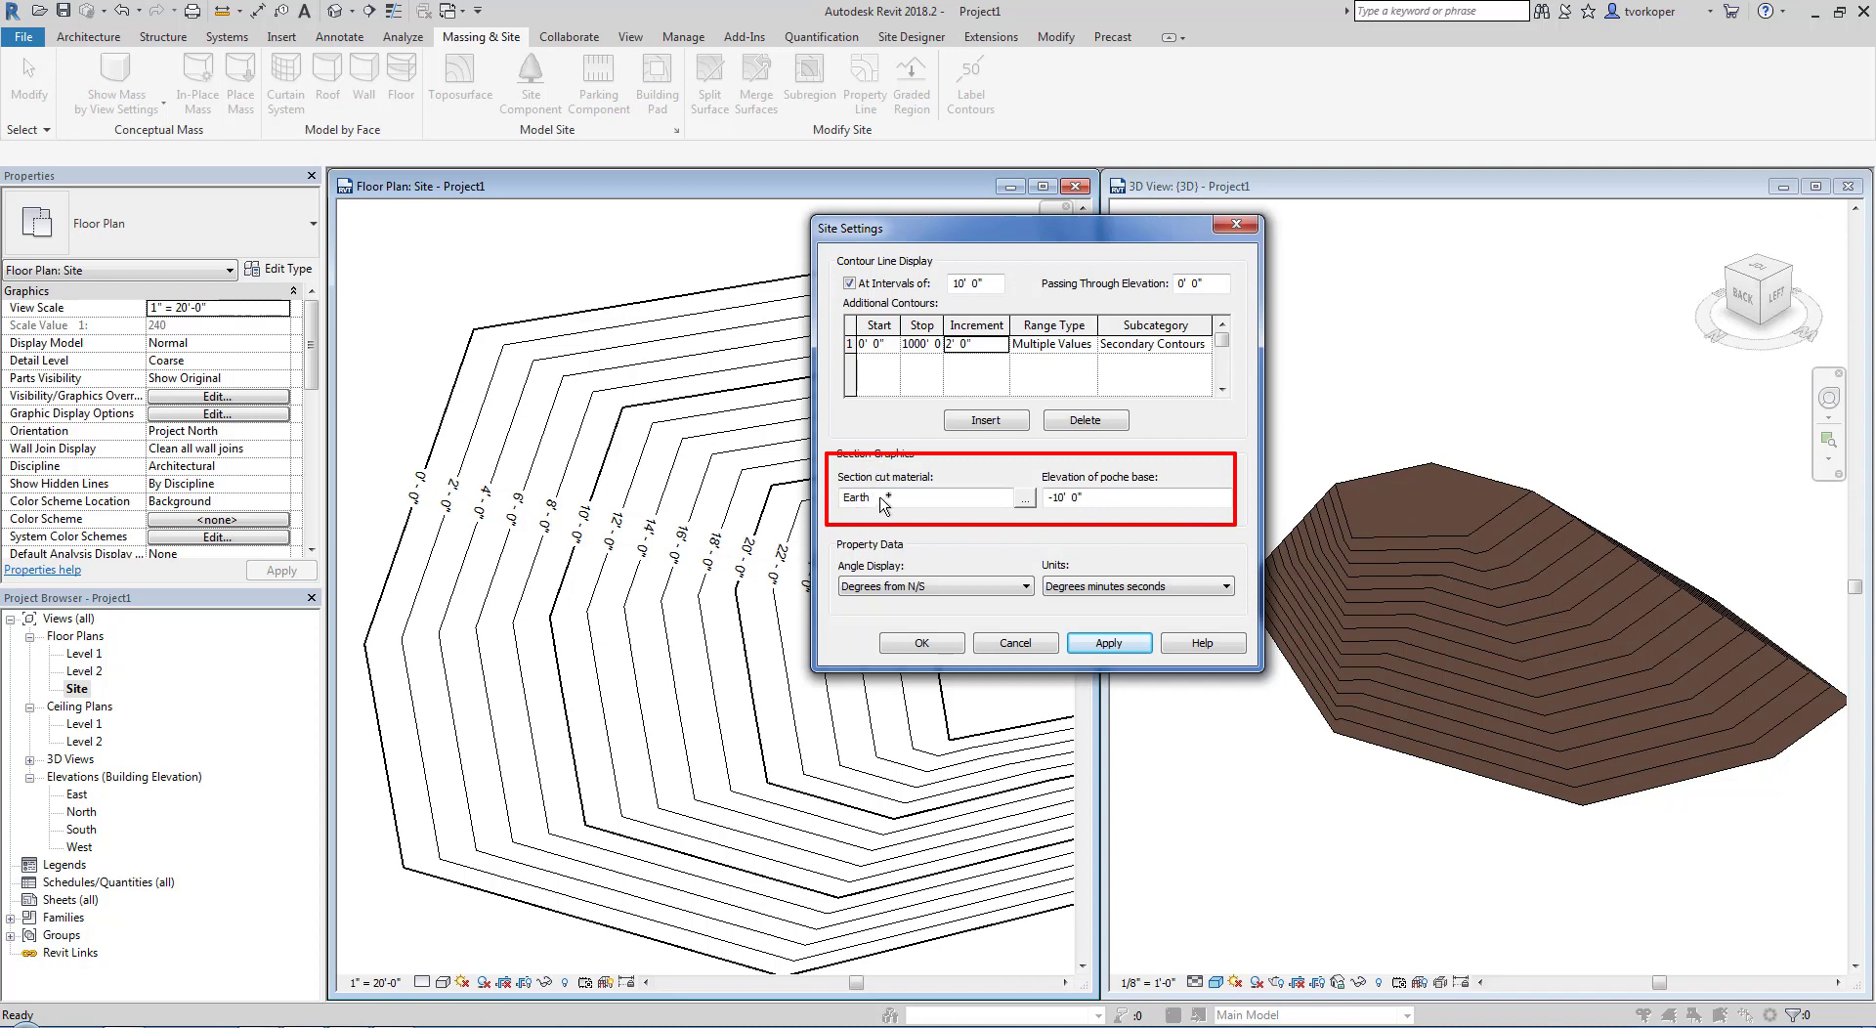
pyautogui.click(1025, 498)
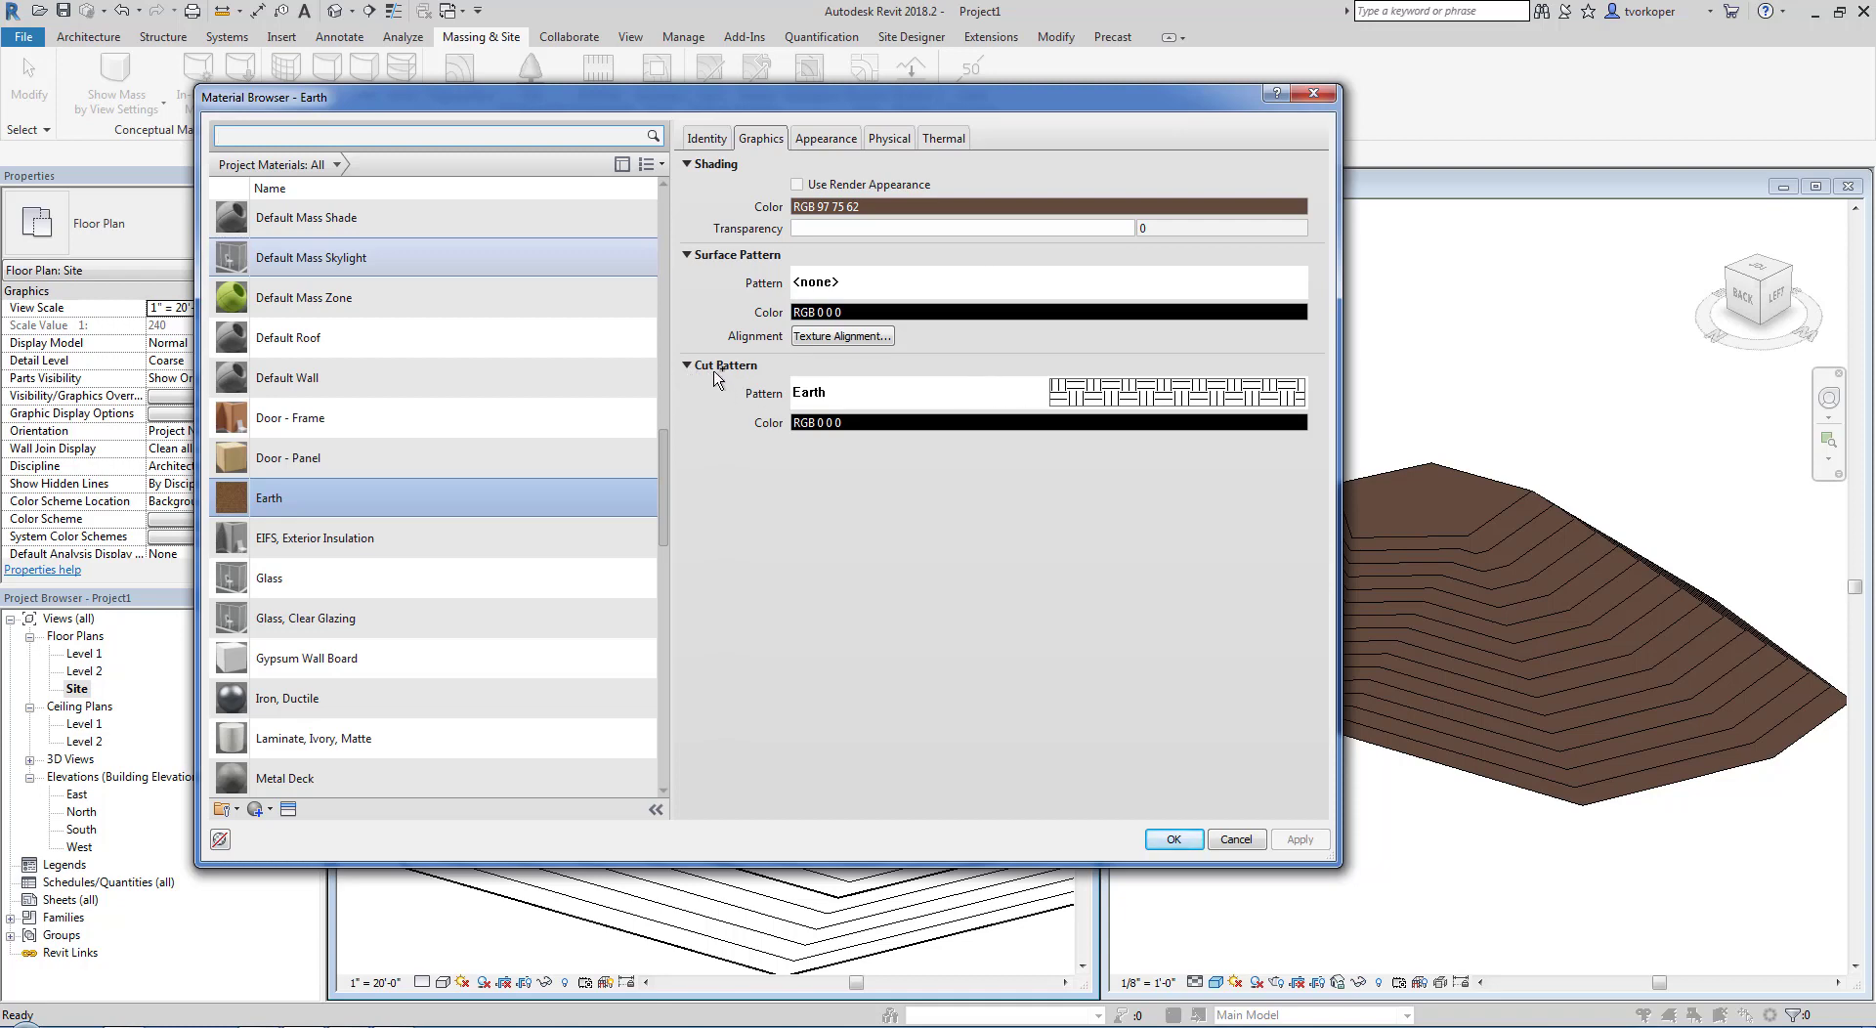
pyautogui.keyDown('ctrl'); pyautogui.moveTo(686, 338); pyautogui.dragTo(1305, 464); pyautogui.keyUp('ctrl')
pyautogui.press('Escape')
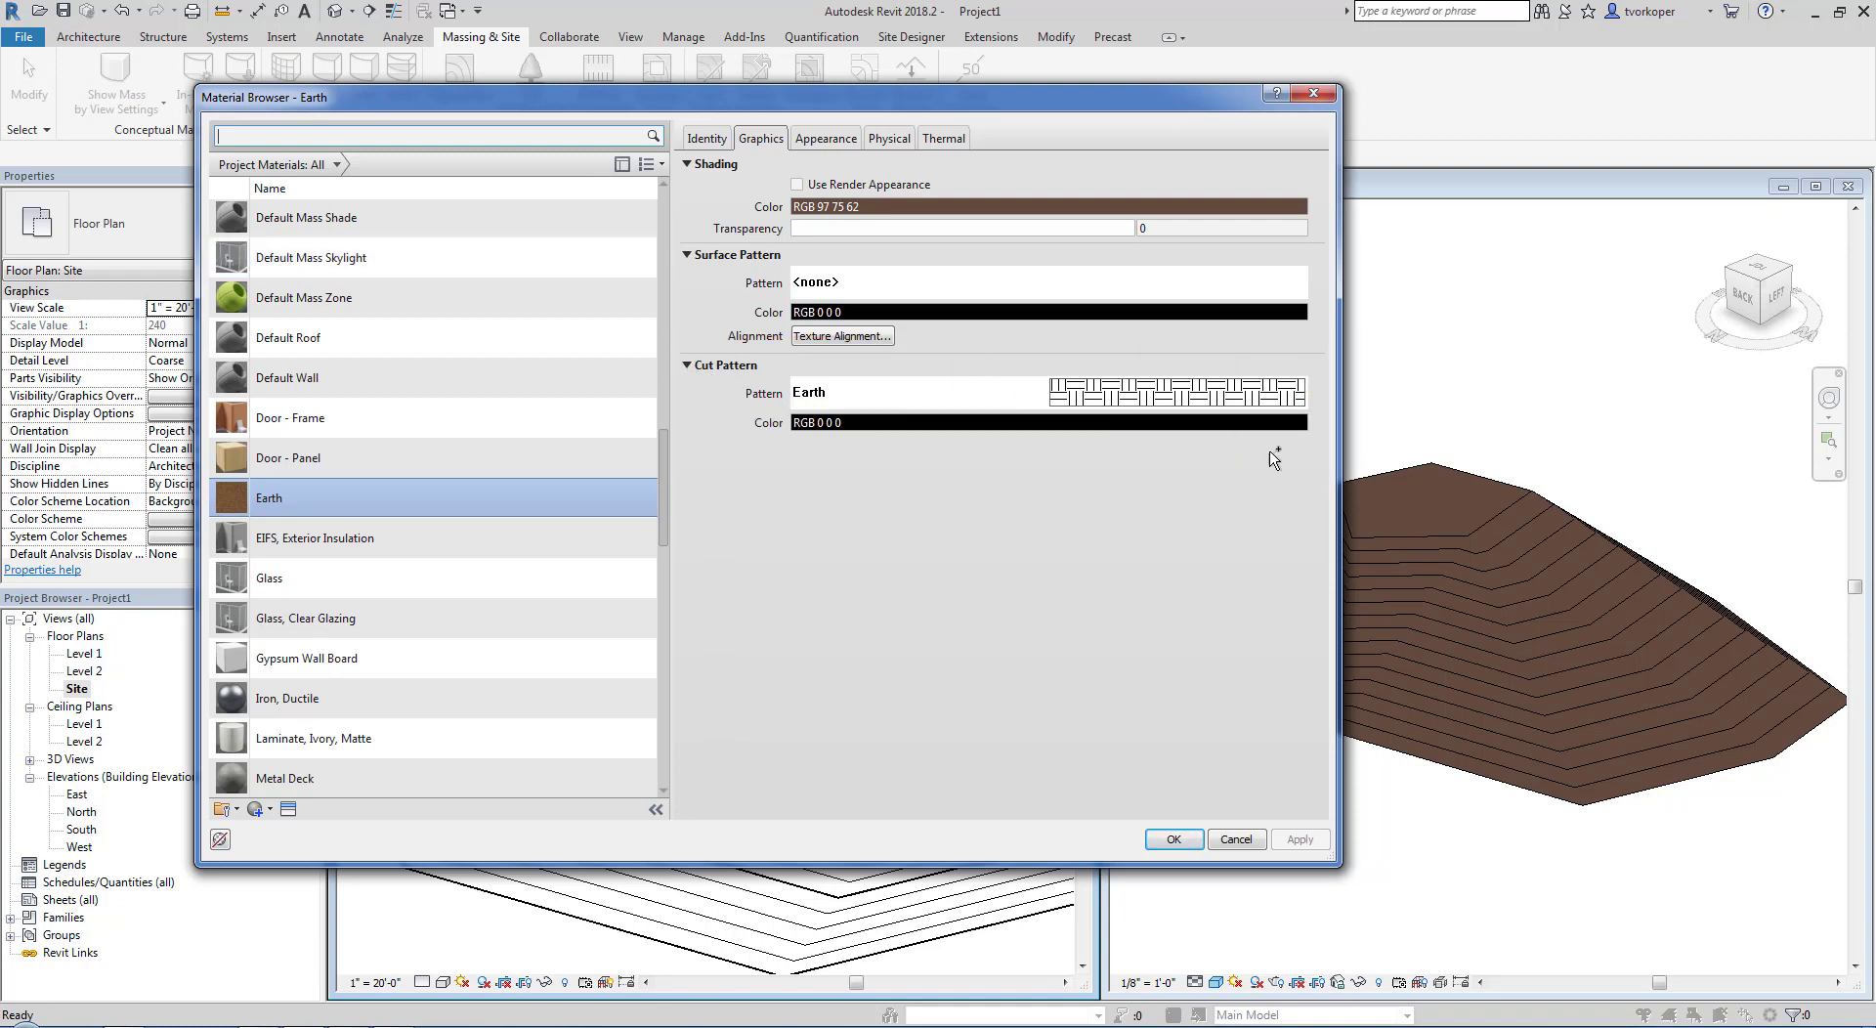
pyautogui.click(1212, 395)
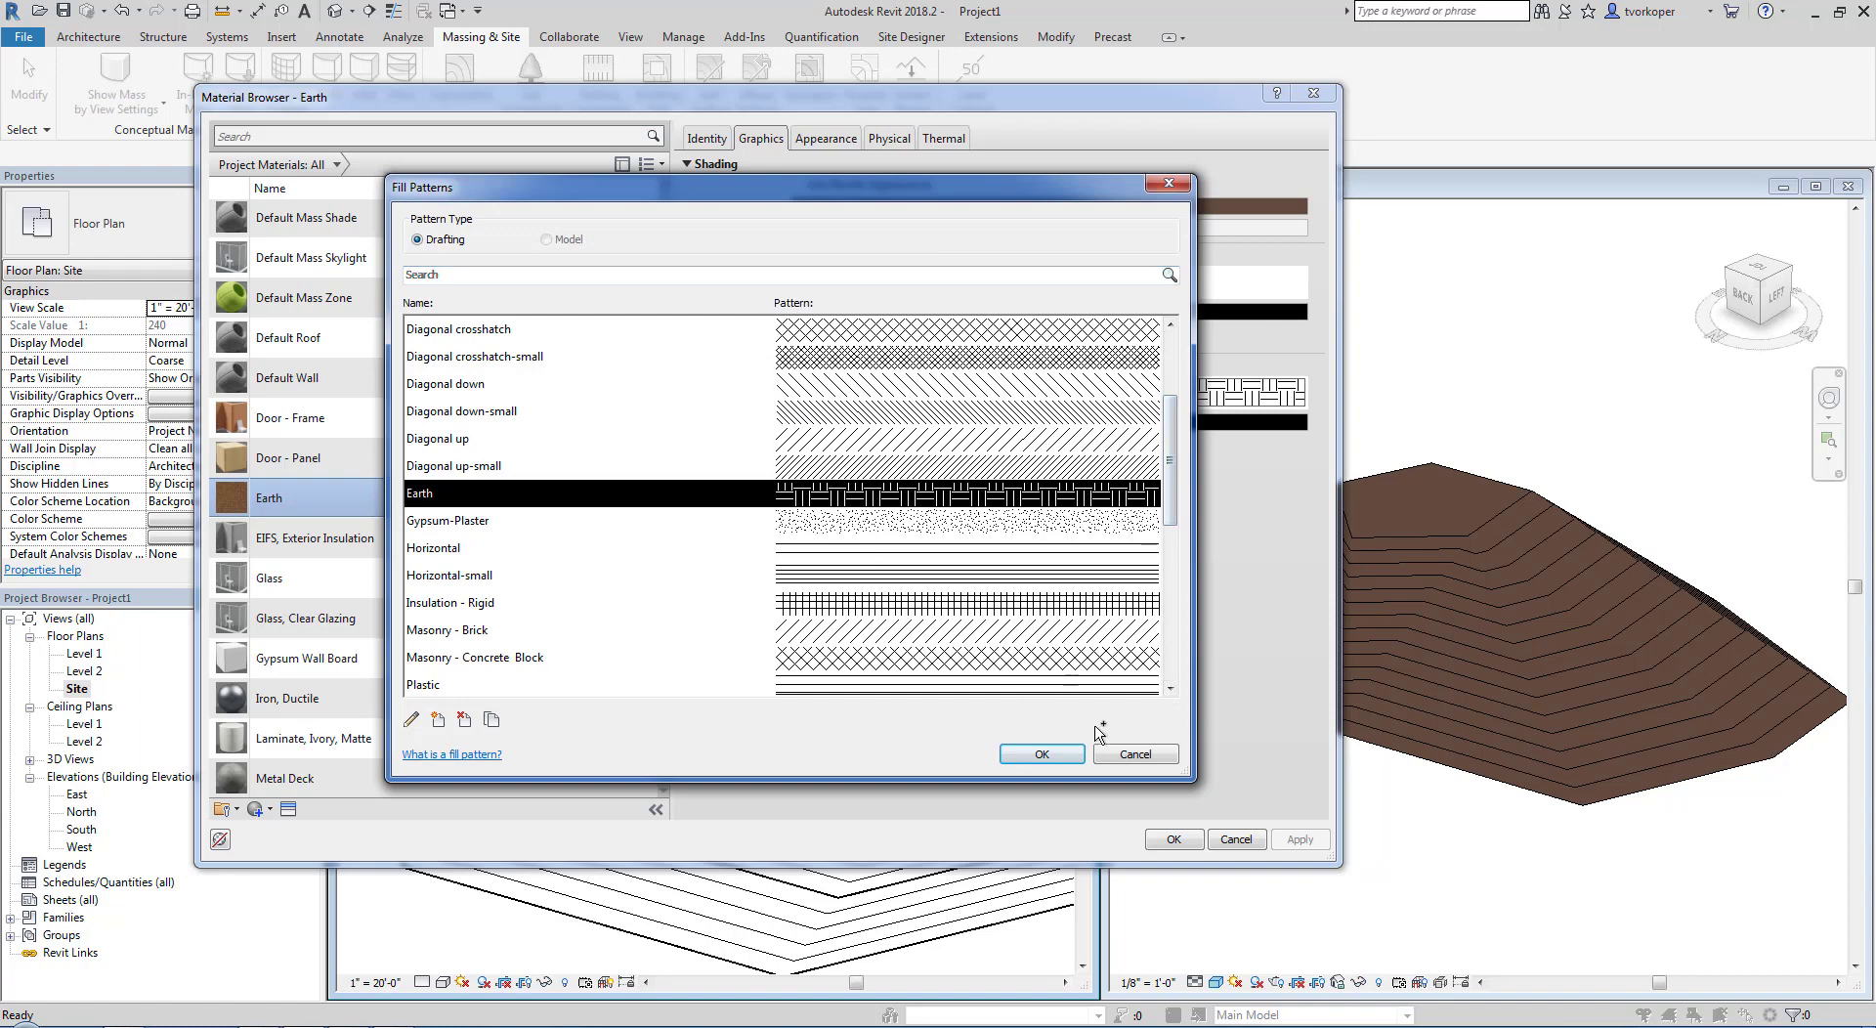
pyautogui.click(1133, 753)
pyautogui.click(1236, 838)
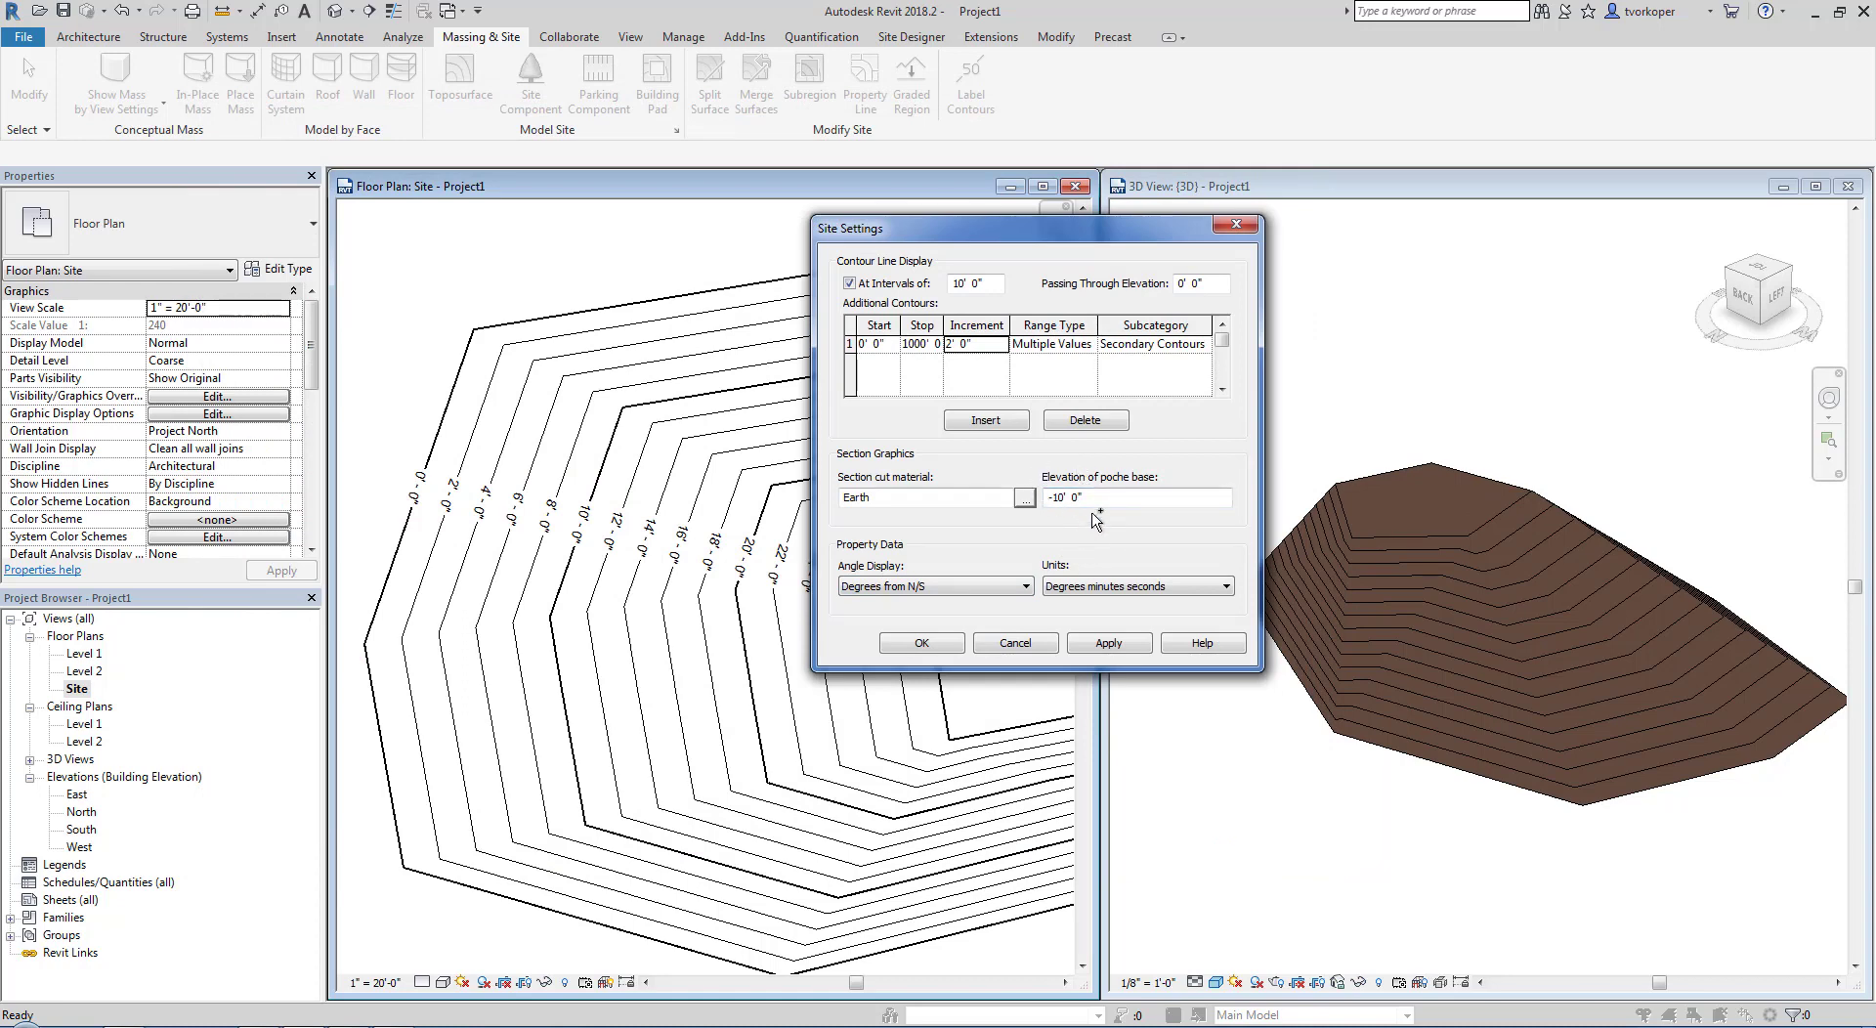
pyautogui.click(933, 645)
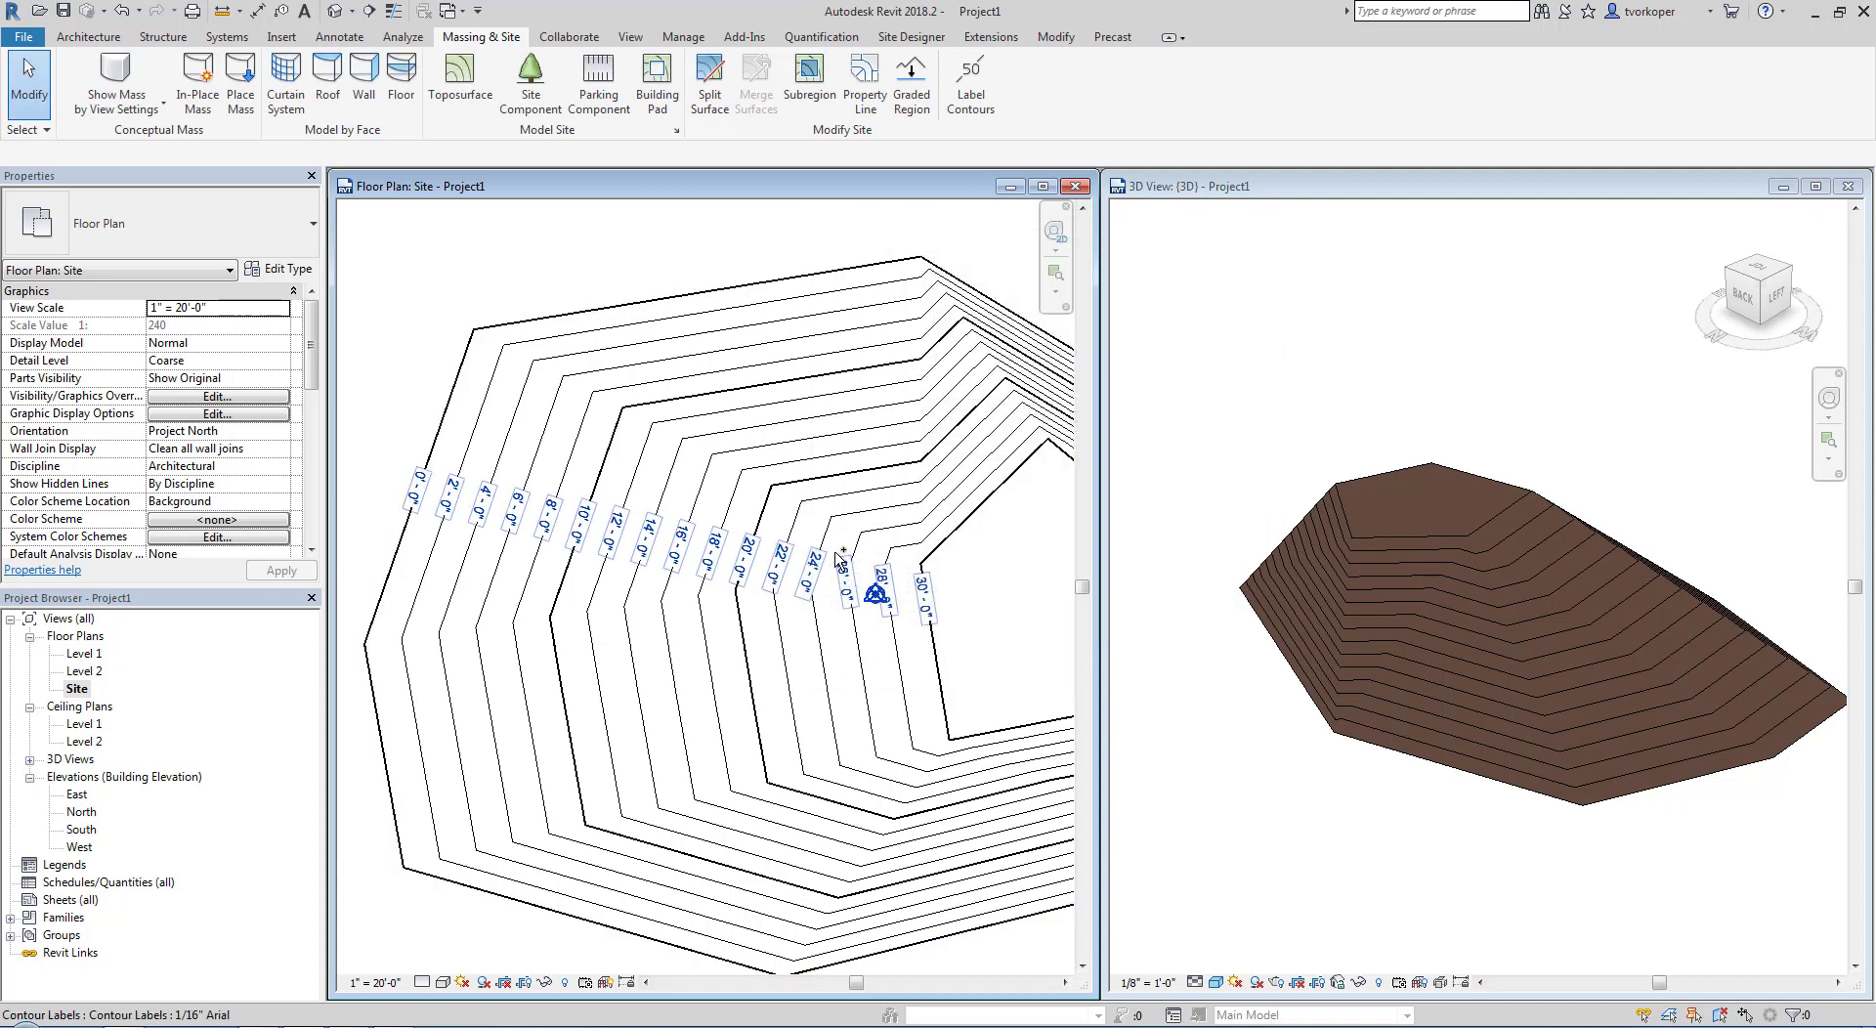
# Step: Draw a horizontal building section across the toposurface in the site plan, from beyond its west edge to beyond its east edge
pyautogui.scroll(-3, 549, 279)
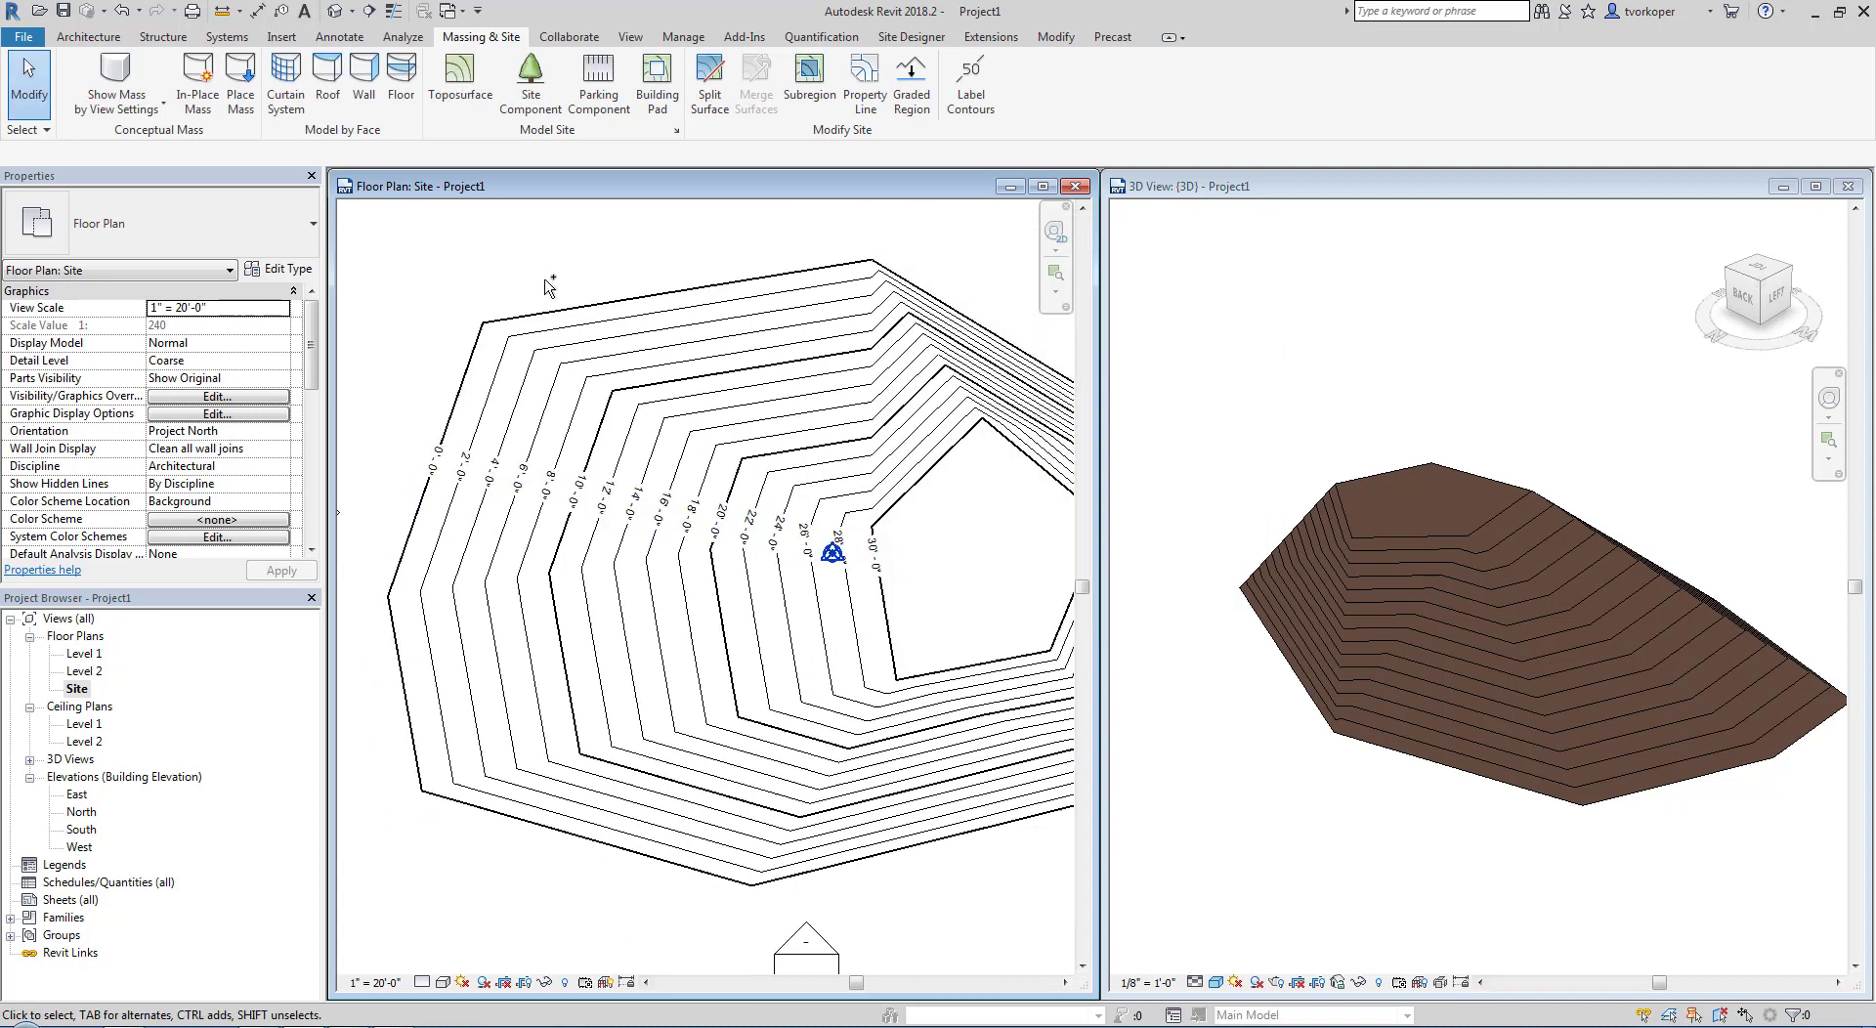
pyautogui.click(630, 36)
pyautogui.click(657, 83)
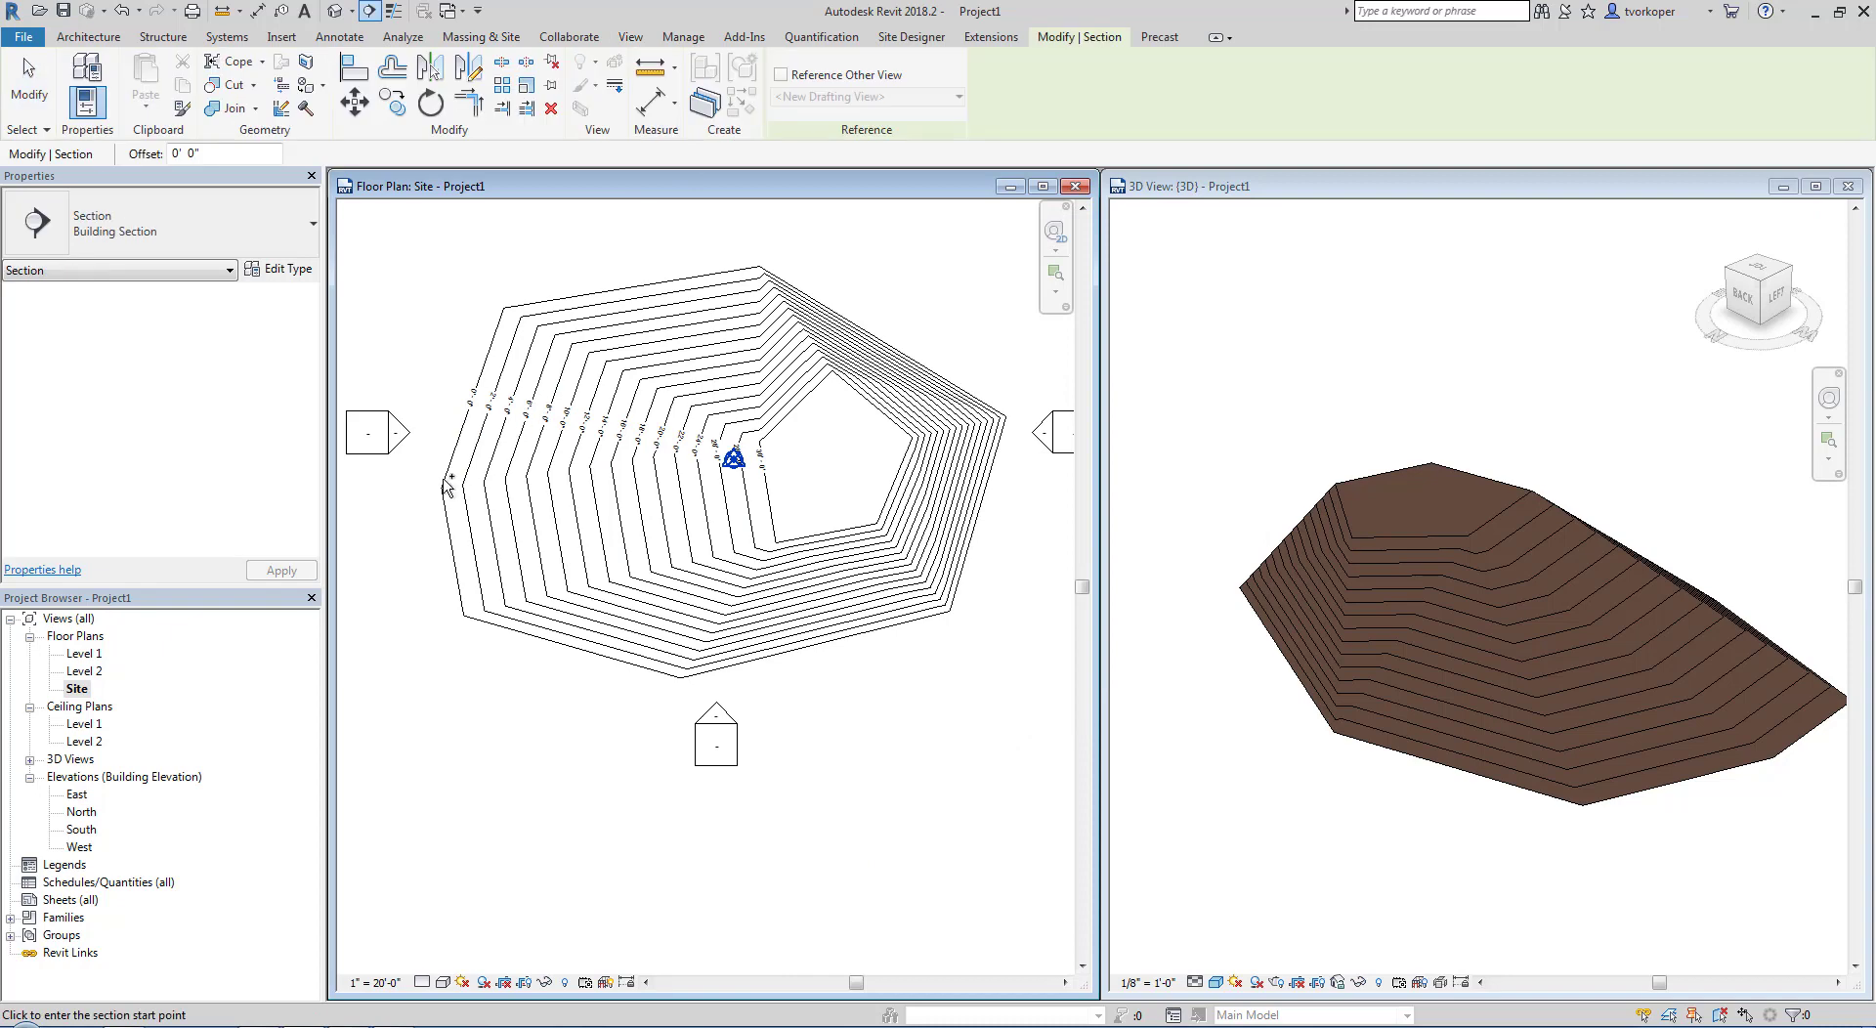
pyautogui.click(430, 464)
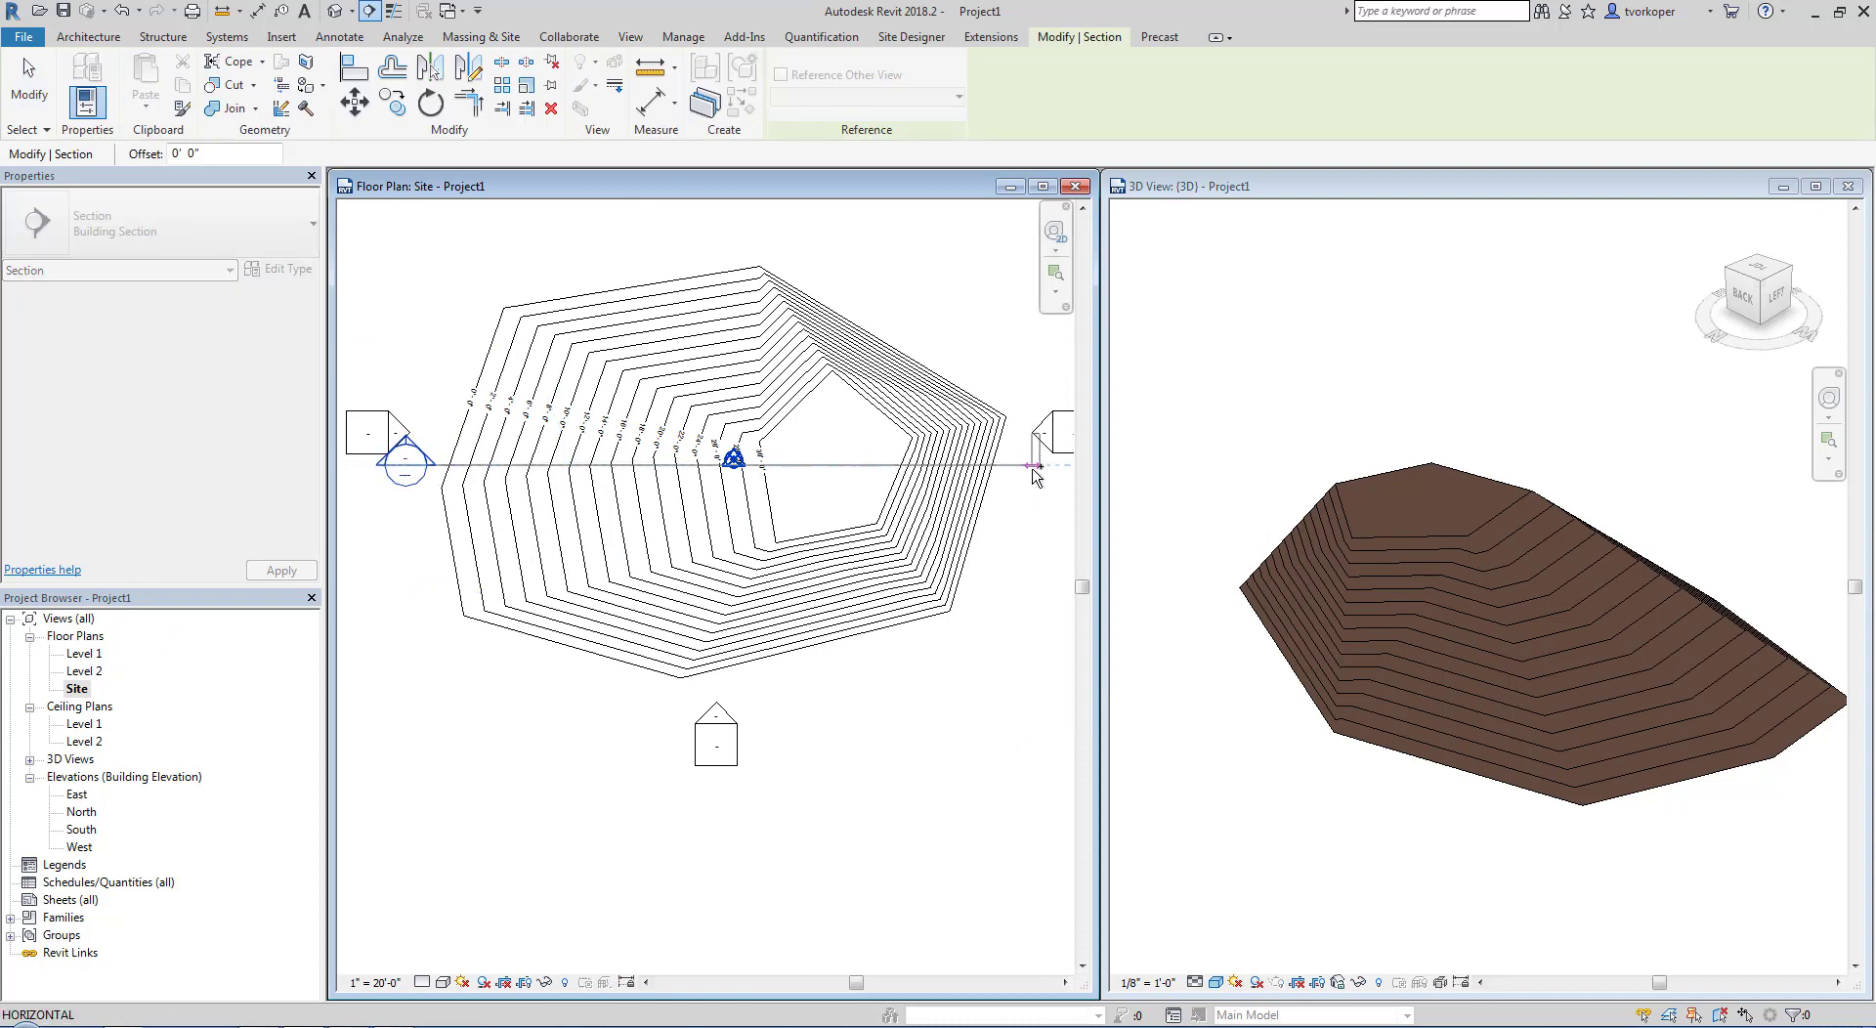
pyautogui.click(1036, 466)
pyautogui.press('Escape')
pyautogui.press('Escape')
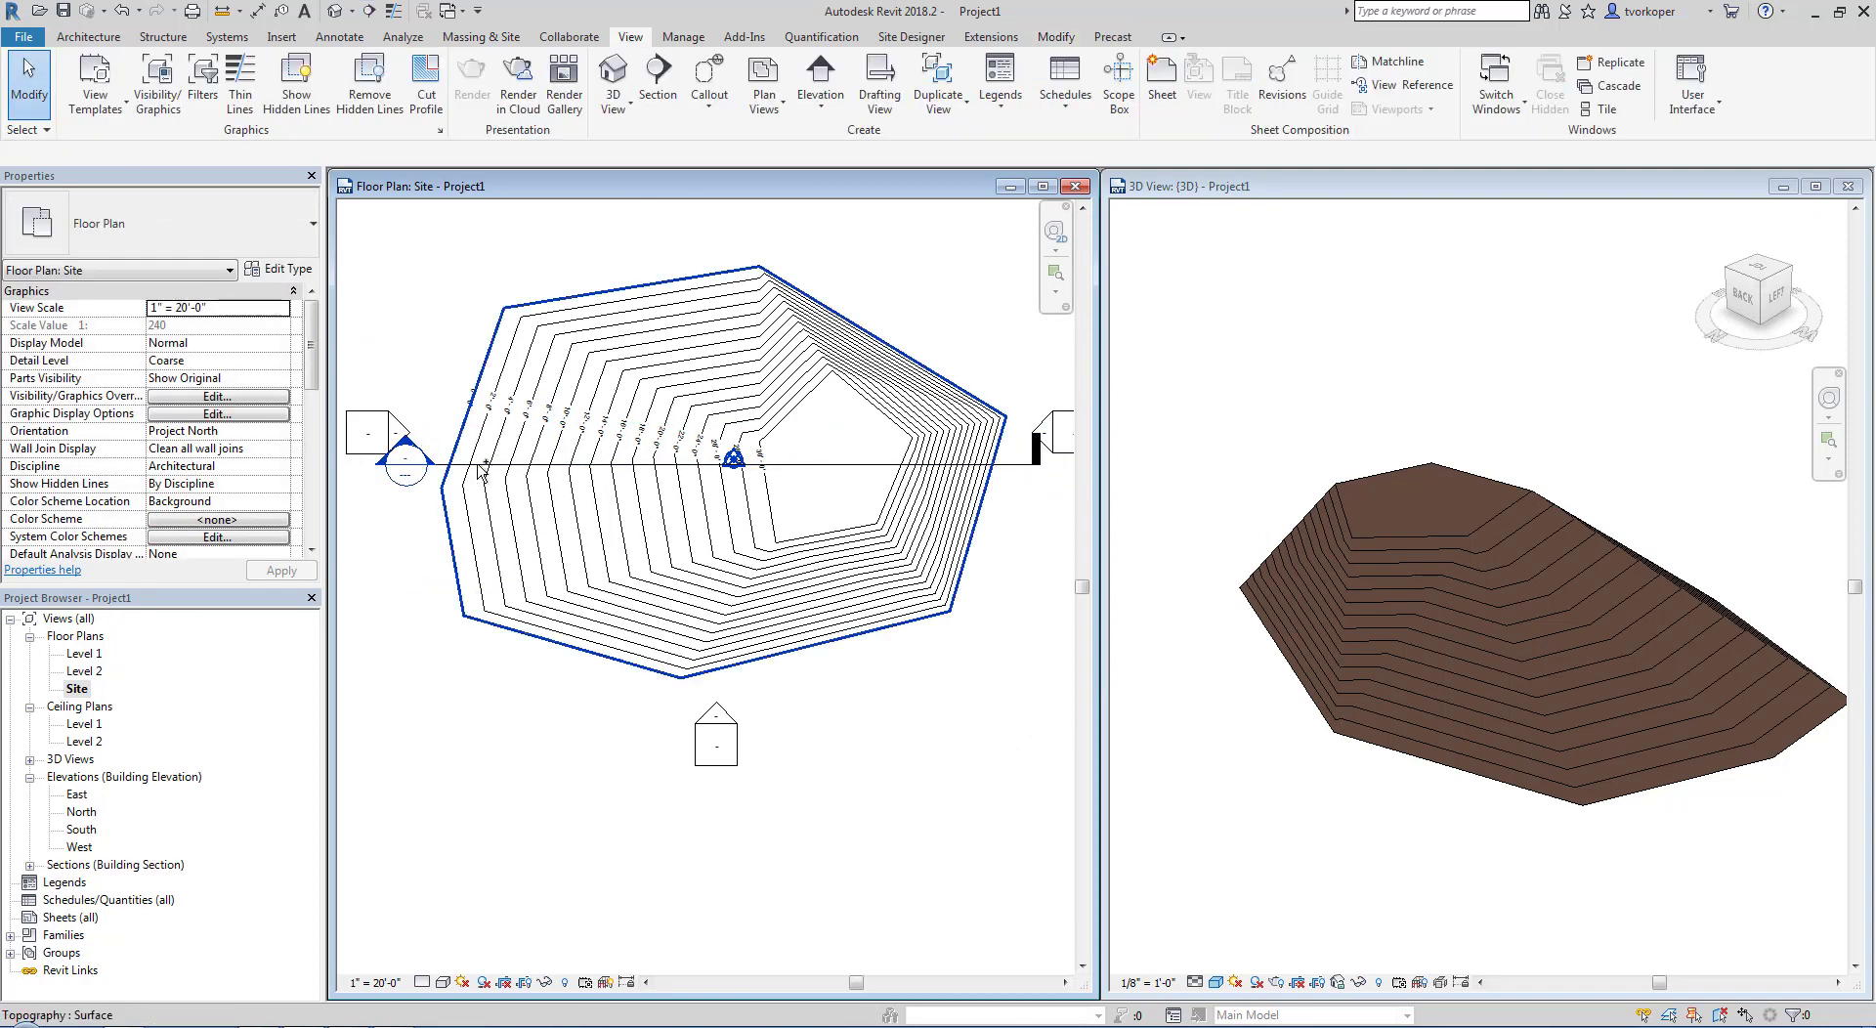
# Step: Open the building section's view and set its view scale to 1/8" = 1'-0"
pyautogui.doubleClick(788, 457)
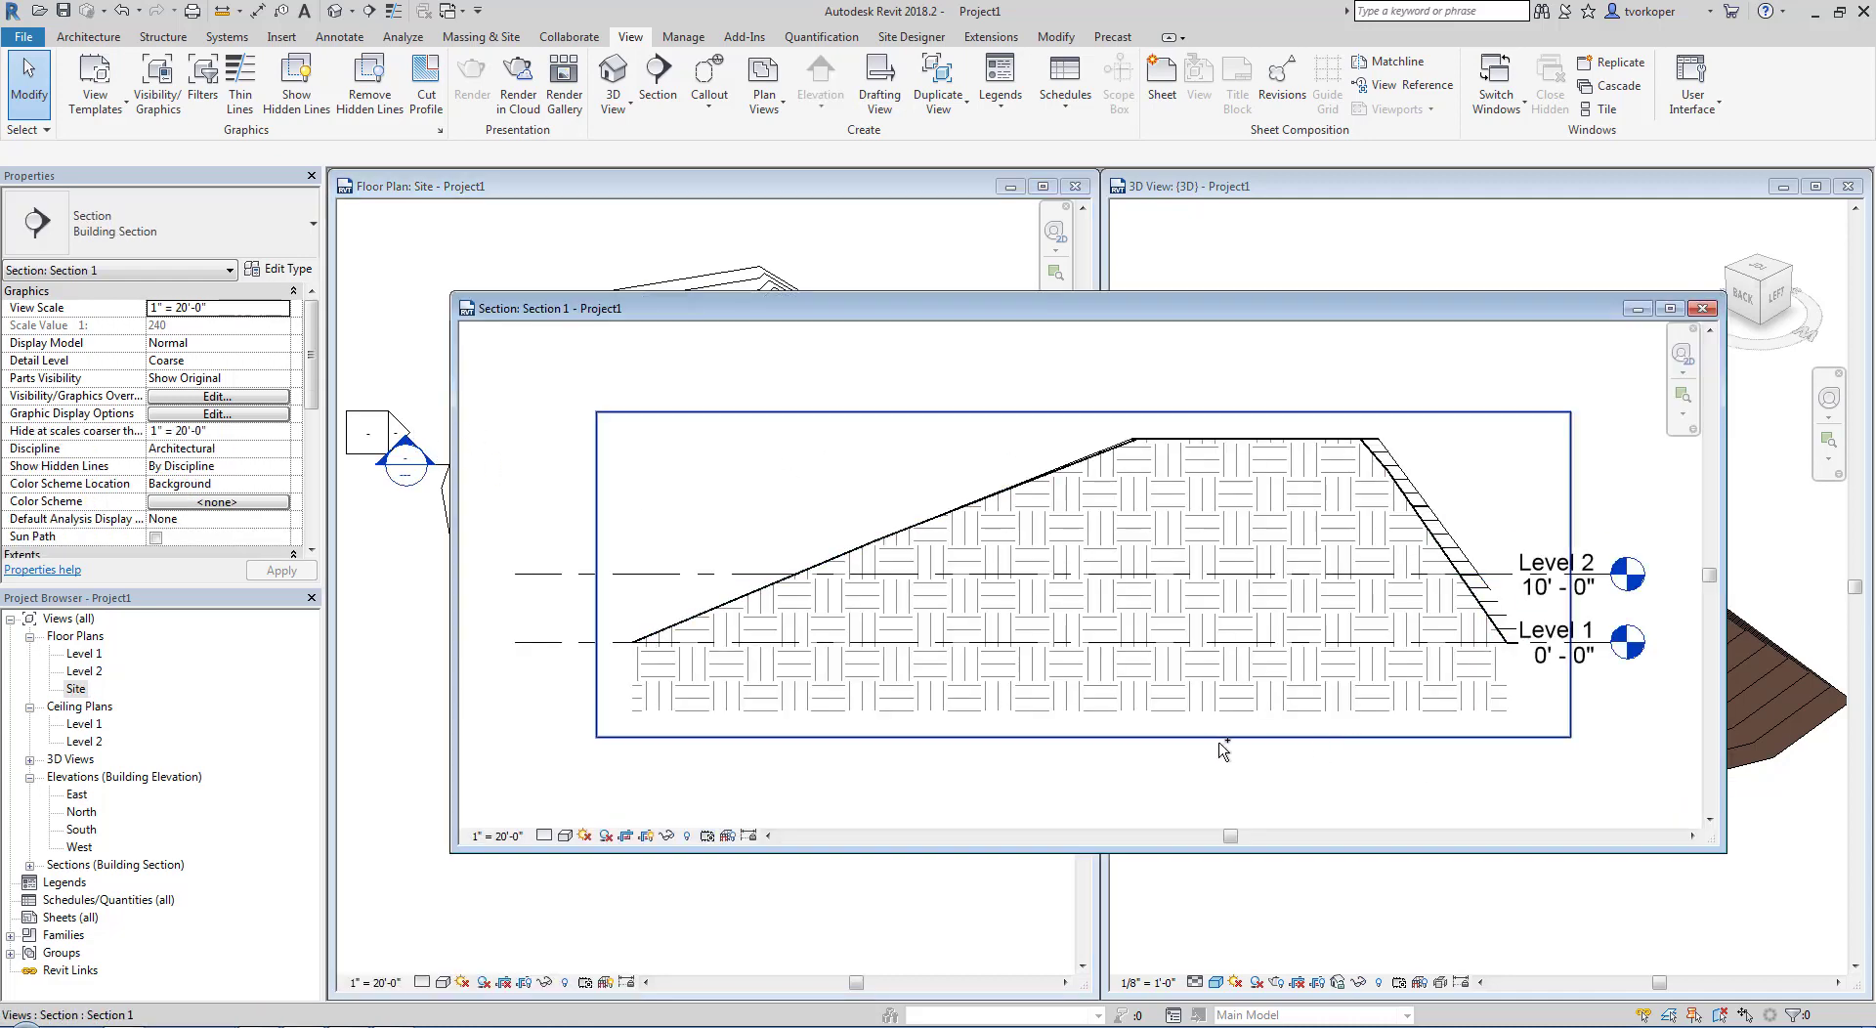
pyautogui.click(496, 836)
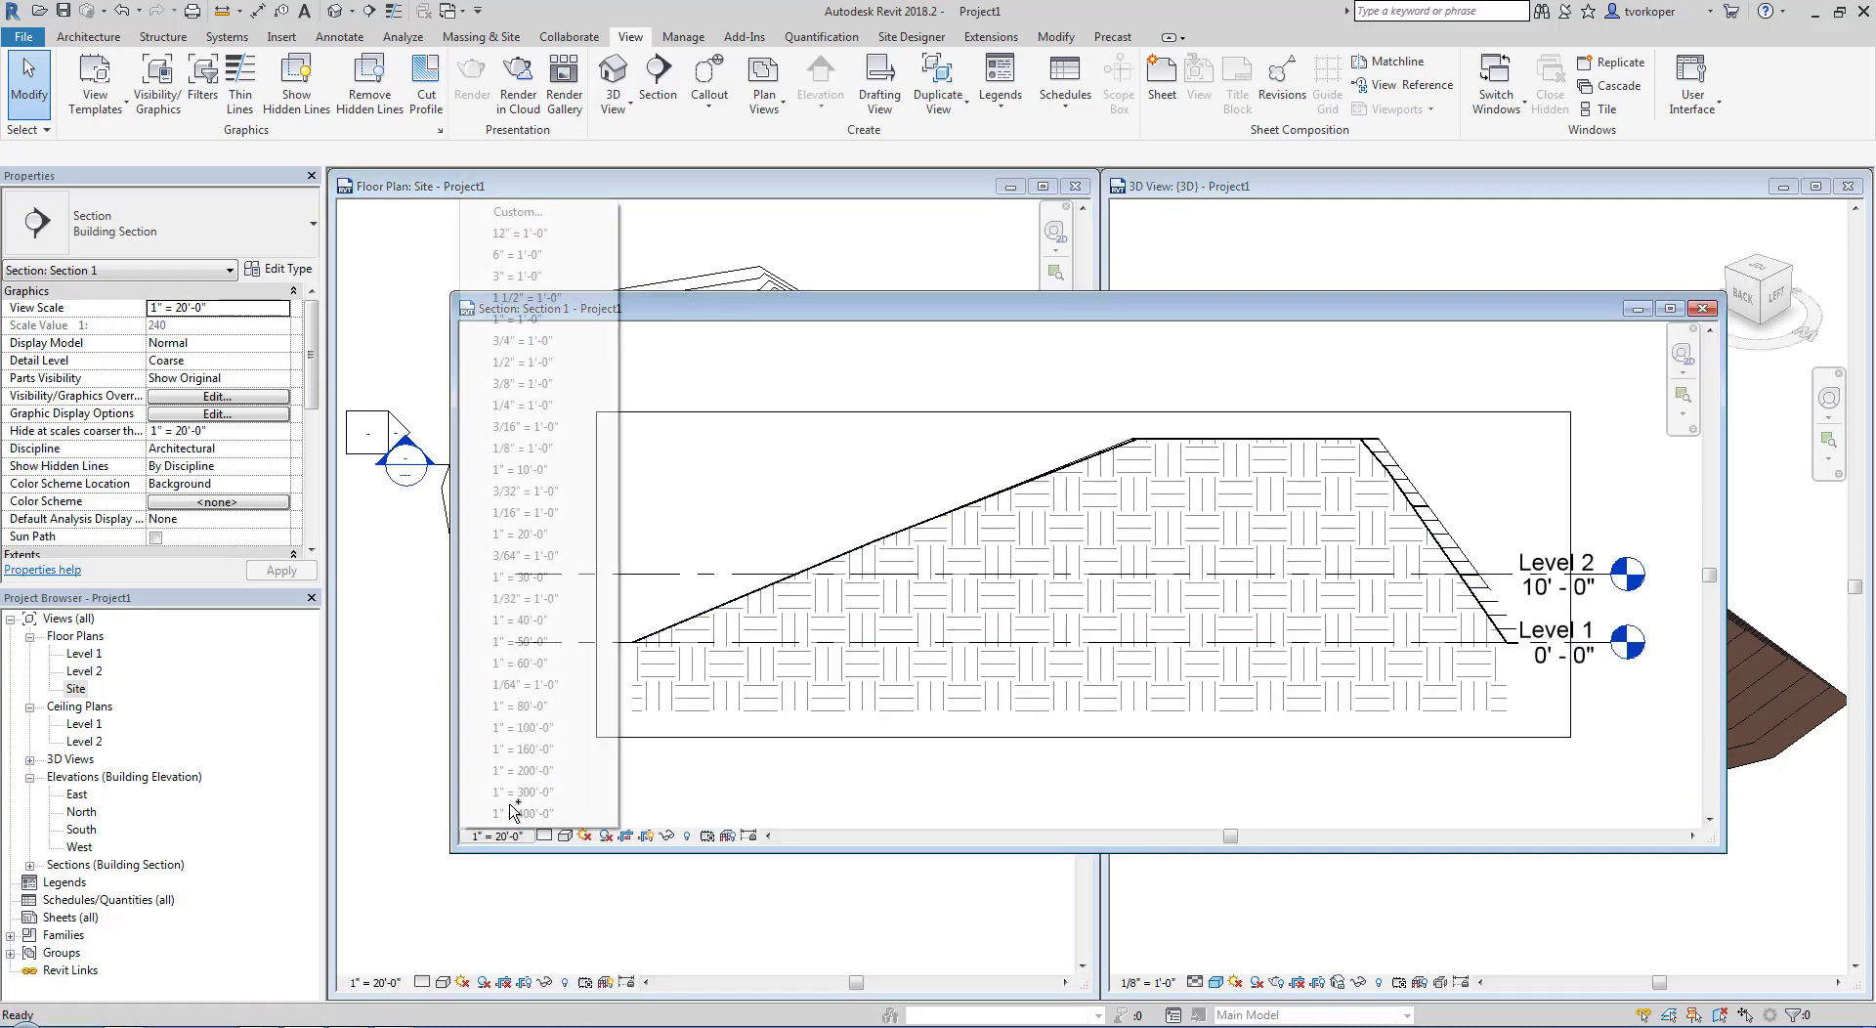
pyautogui.click(521, 448)
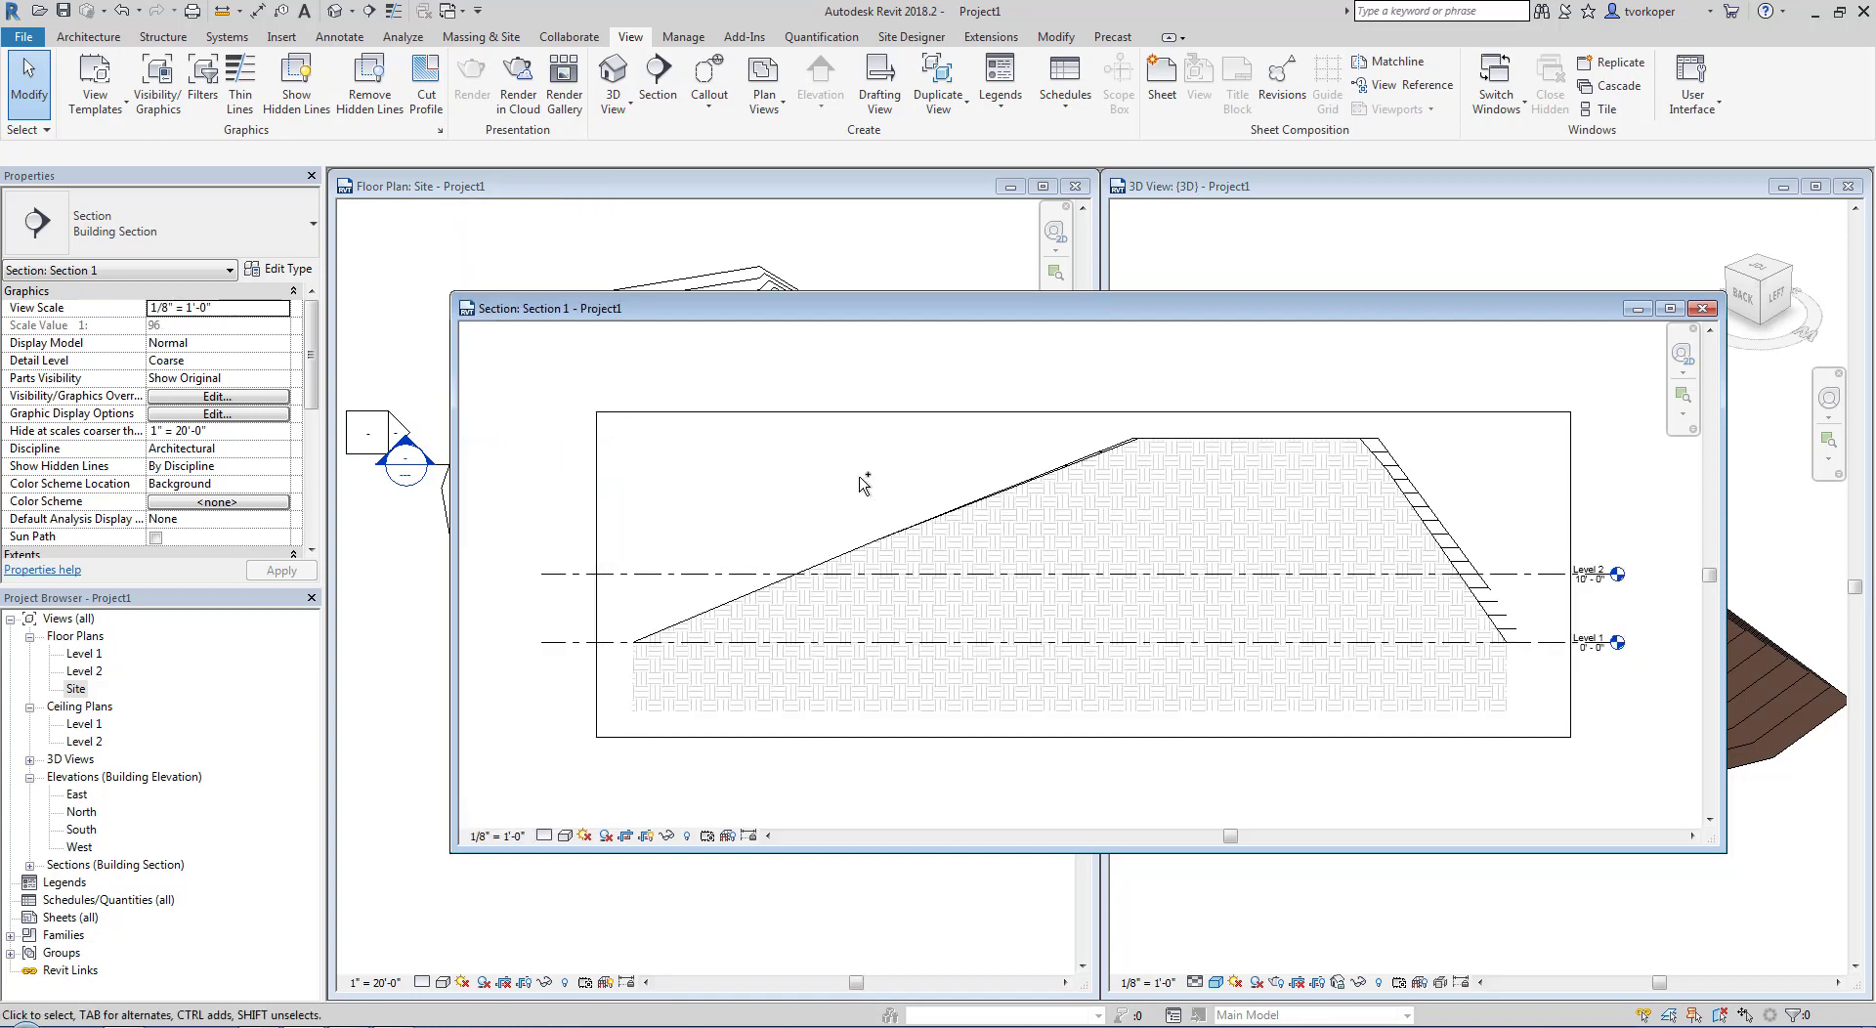
pyautogui.scroll(5, 1087, 499)
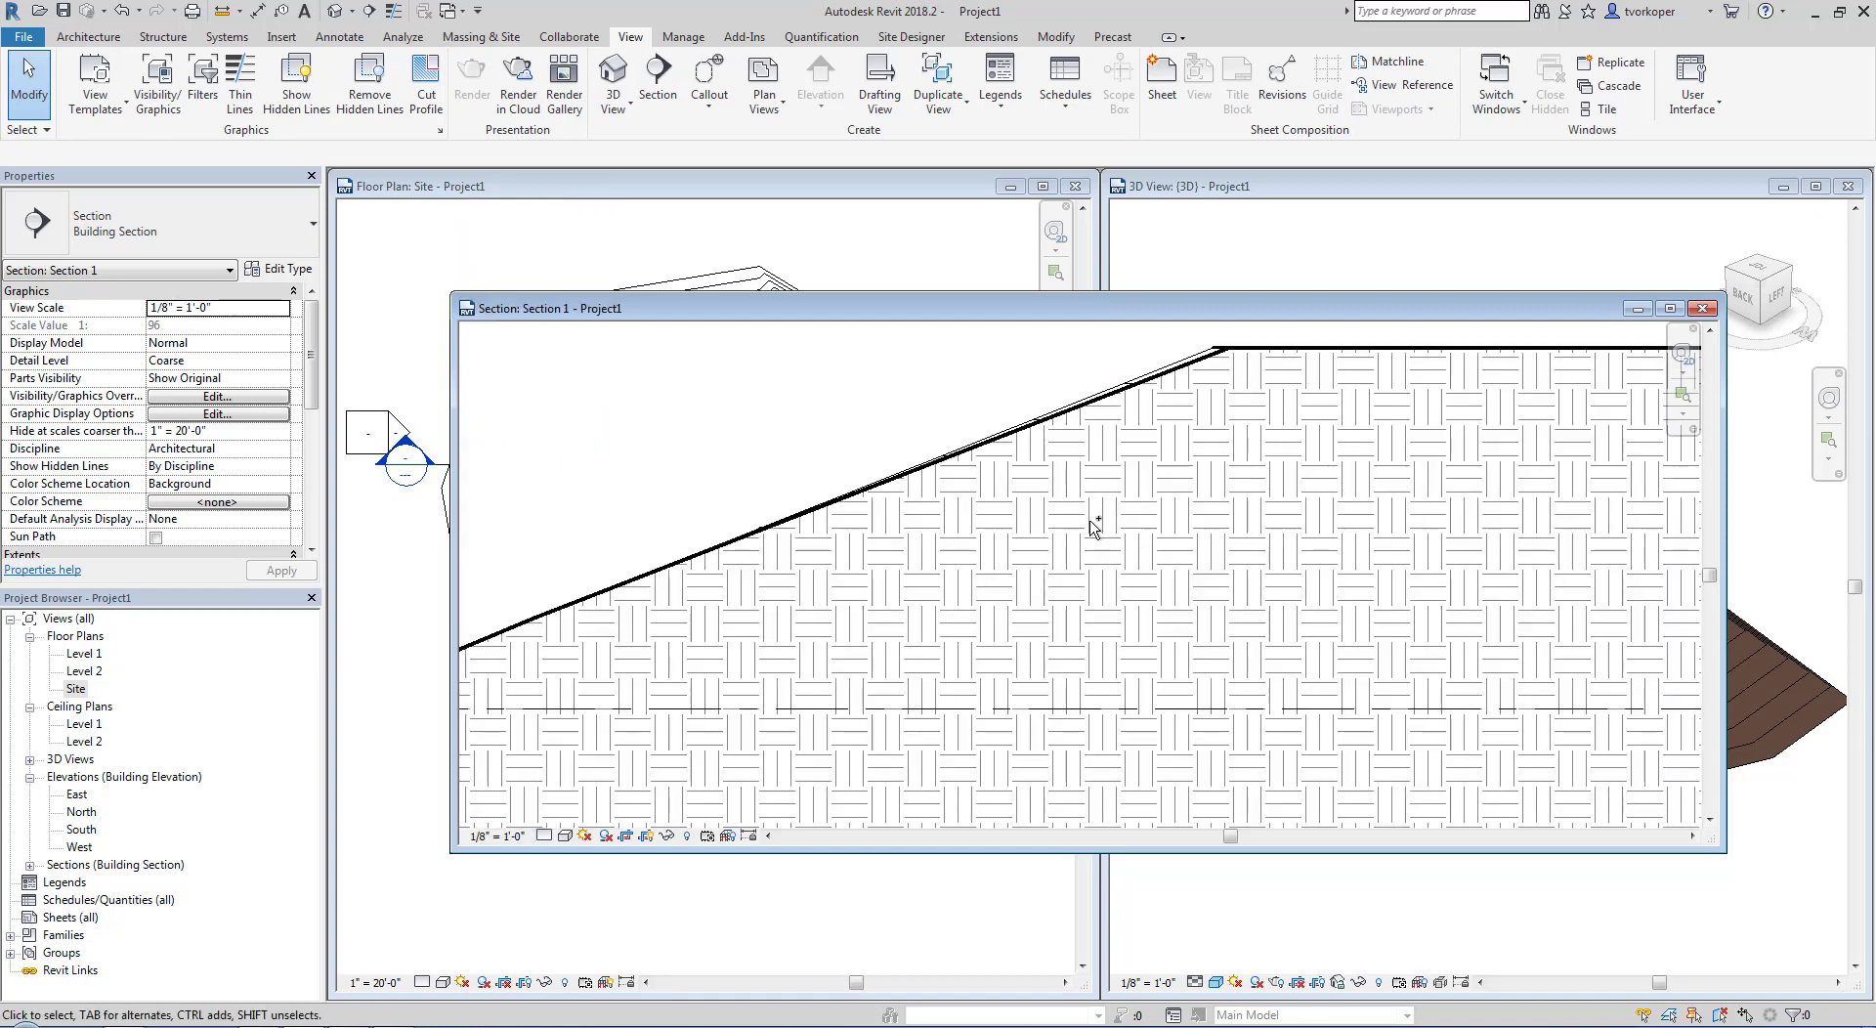
pyautogui.scroll(-3, 1092, 525)
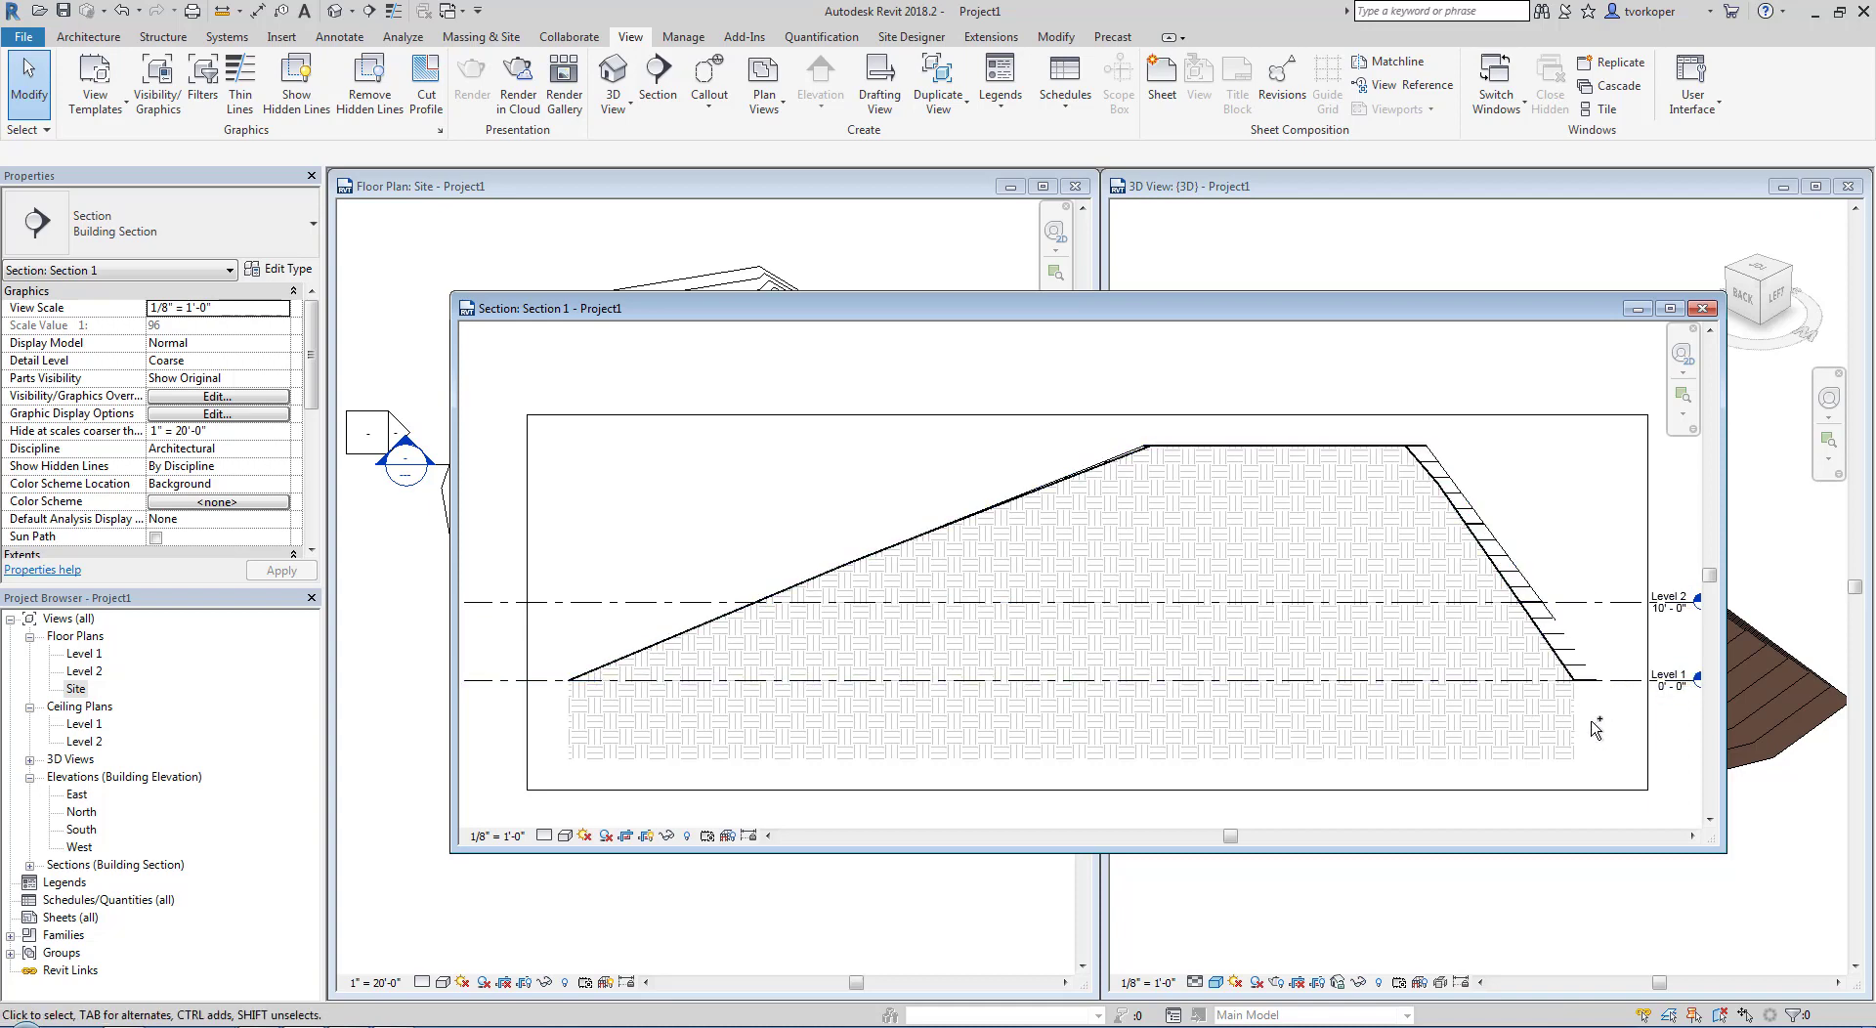
# Step: Copy Level 1 straight down by 10' in the section view to mark the bottom of the earth fill
pyautogui.moveTo(1598, 731); pyautogui.dragTo(1280, 675, button='middle')
pyautogui.click(1304, 627)
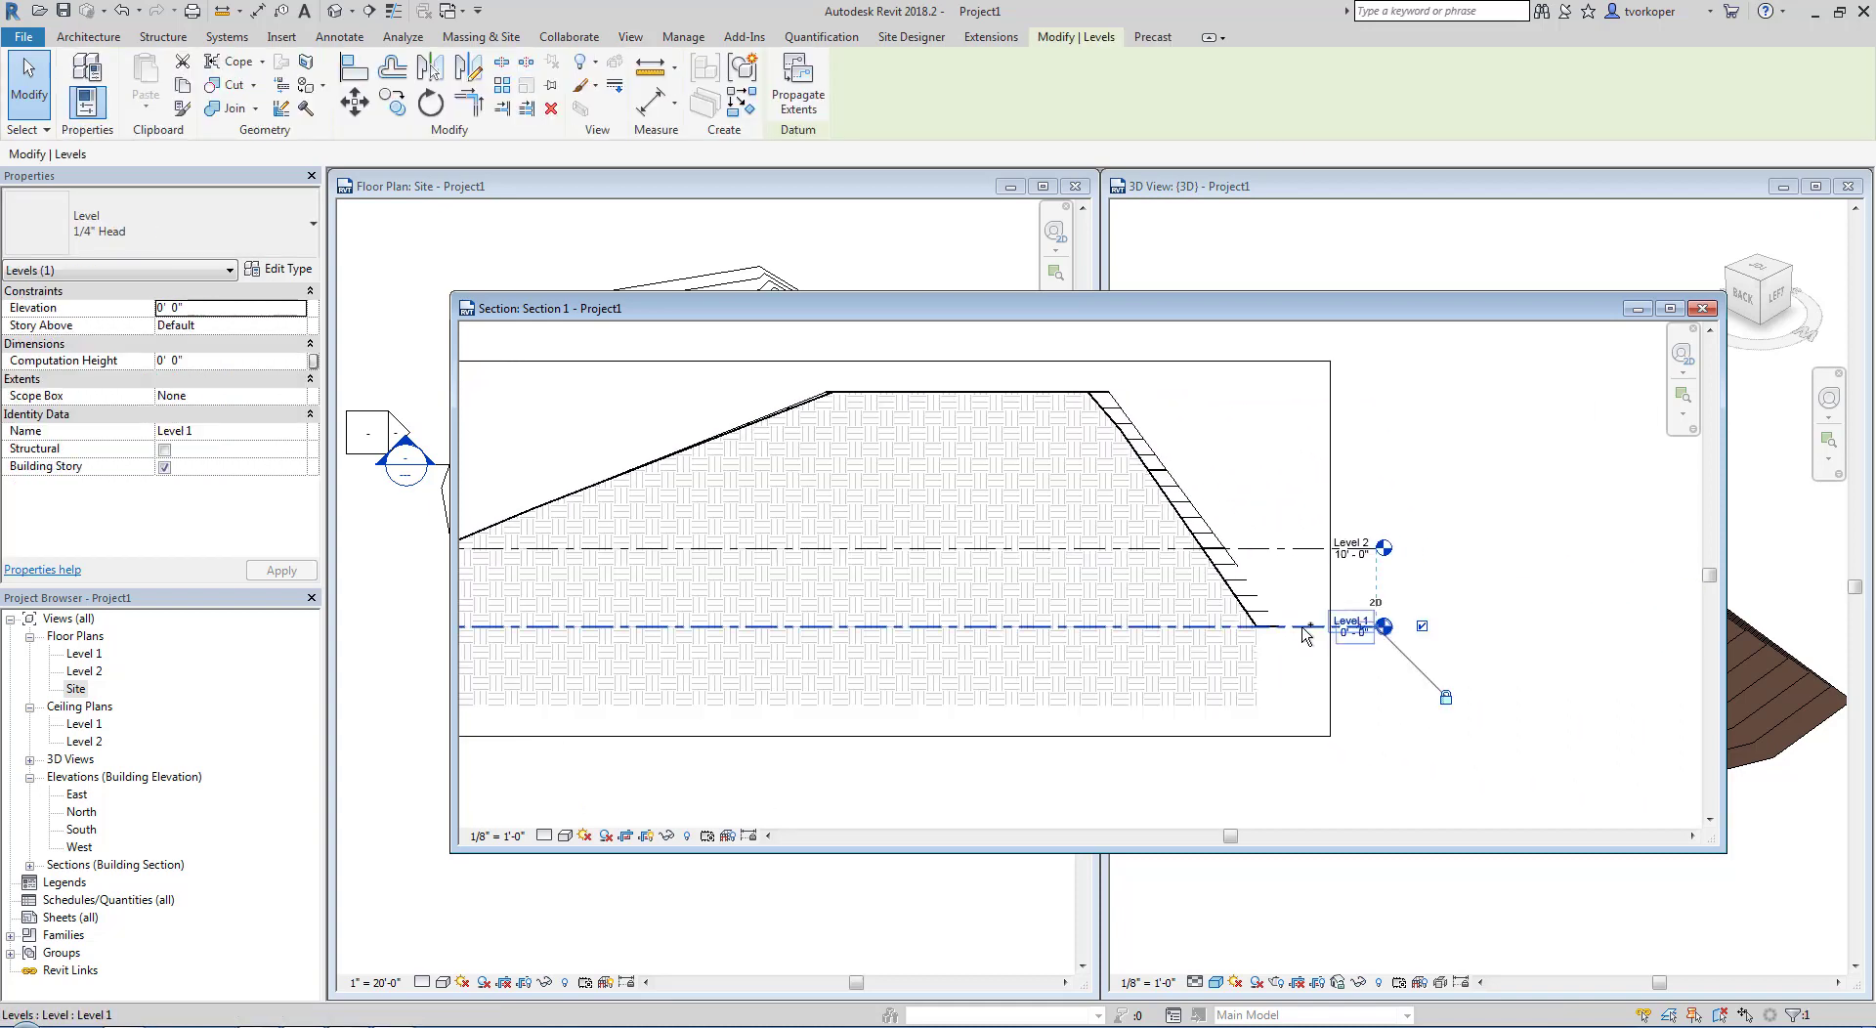
pyautogui.press('c')
pyautogui.press('o')
pyautogui.click(1303, 627)
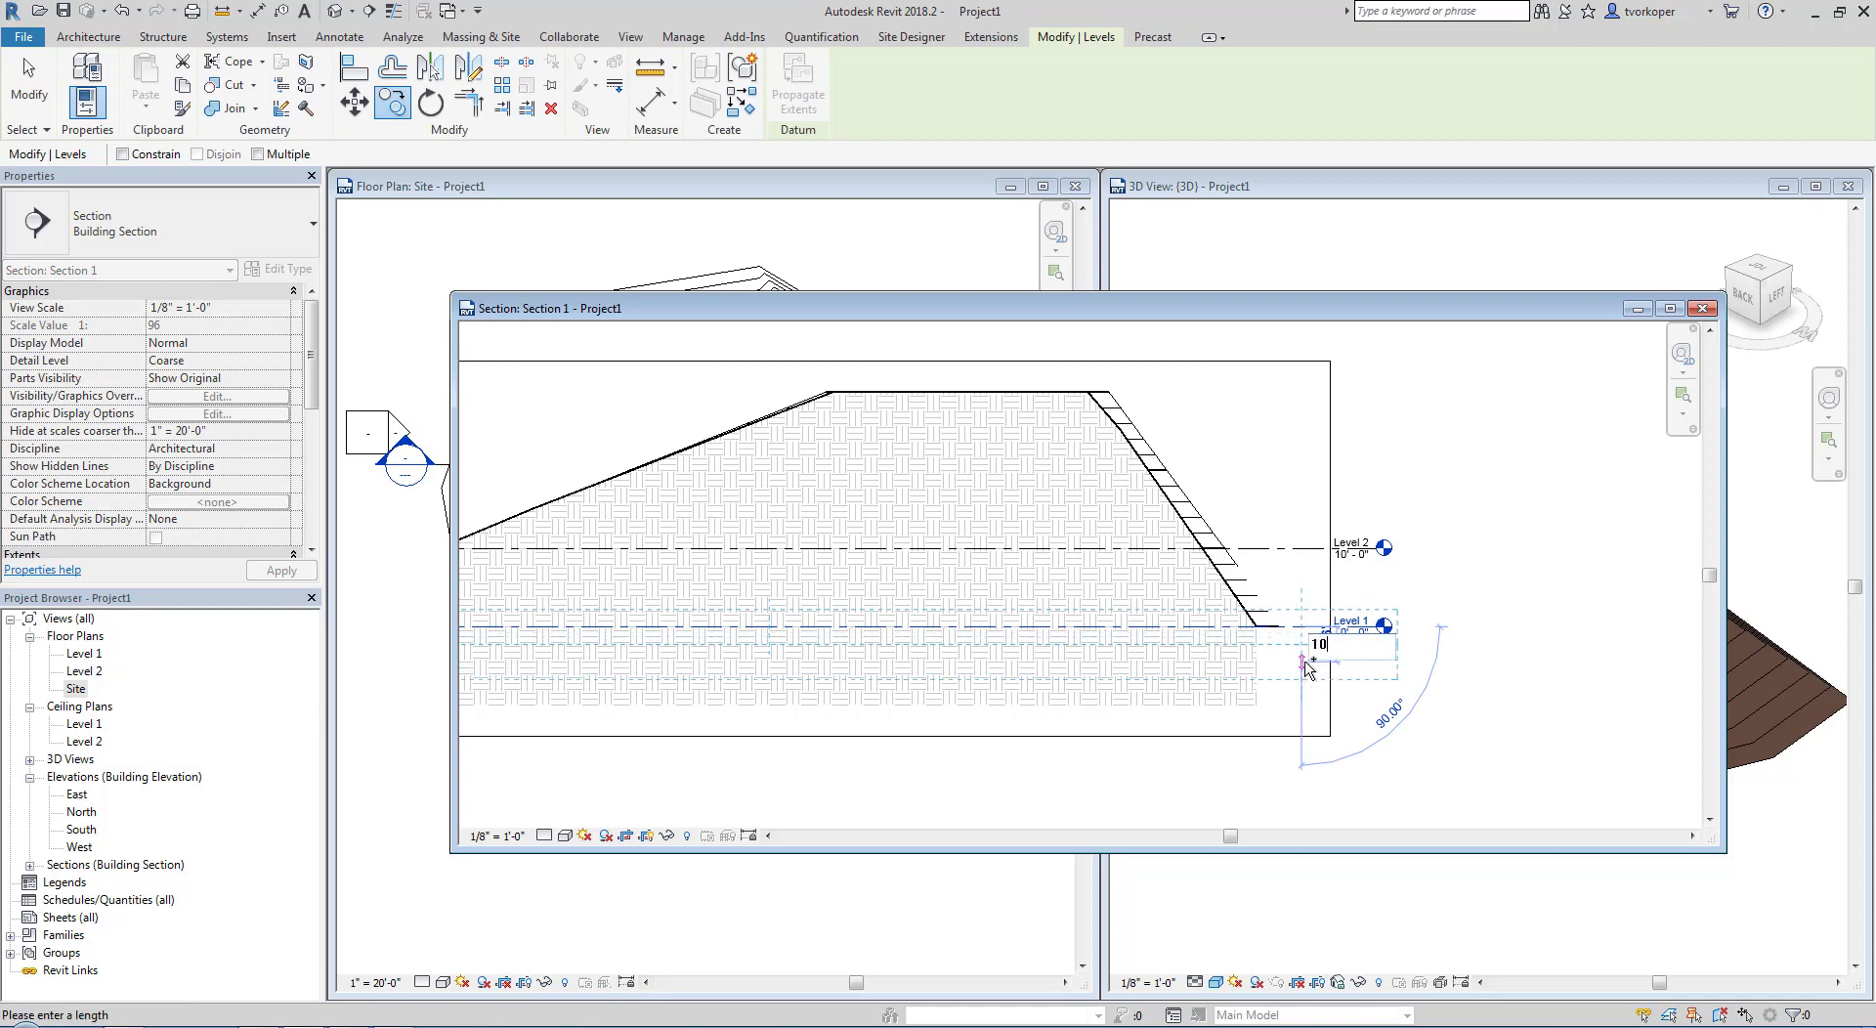
pyautogui.click(1304, 704)
pyautogui.press('Escape')
pyautogui.scroll(5, 1168, 738)
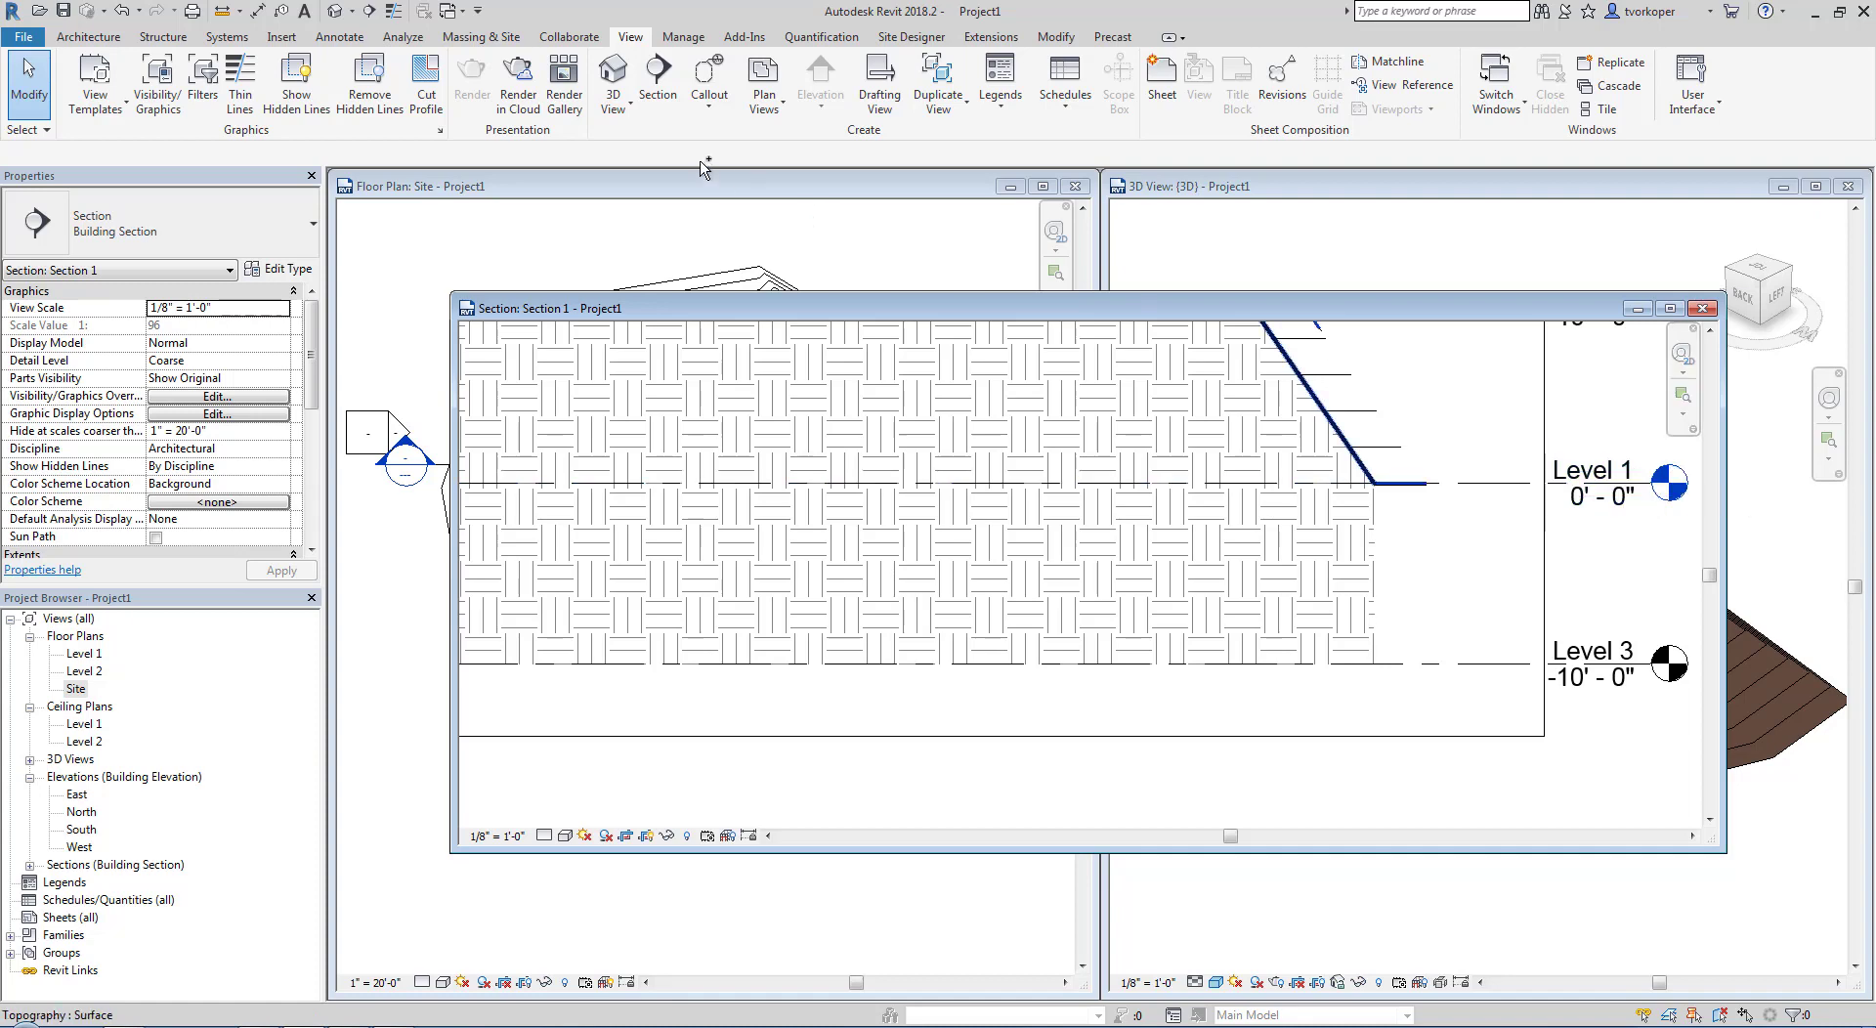
# Step: Check the elevation of poche base in the site settings without changing it, and close the section view
pyautogui.click(457, 39)
pyautogui.click(676, 130)
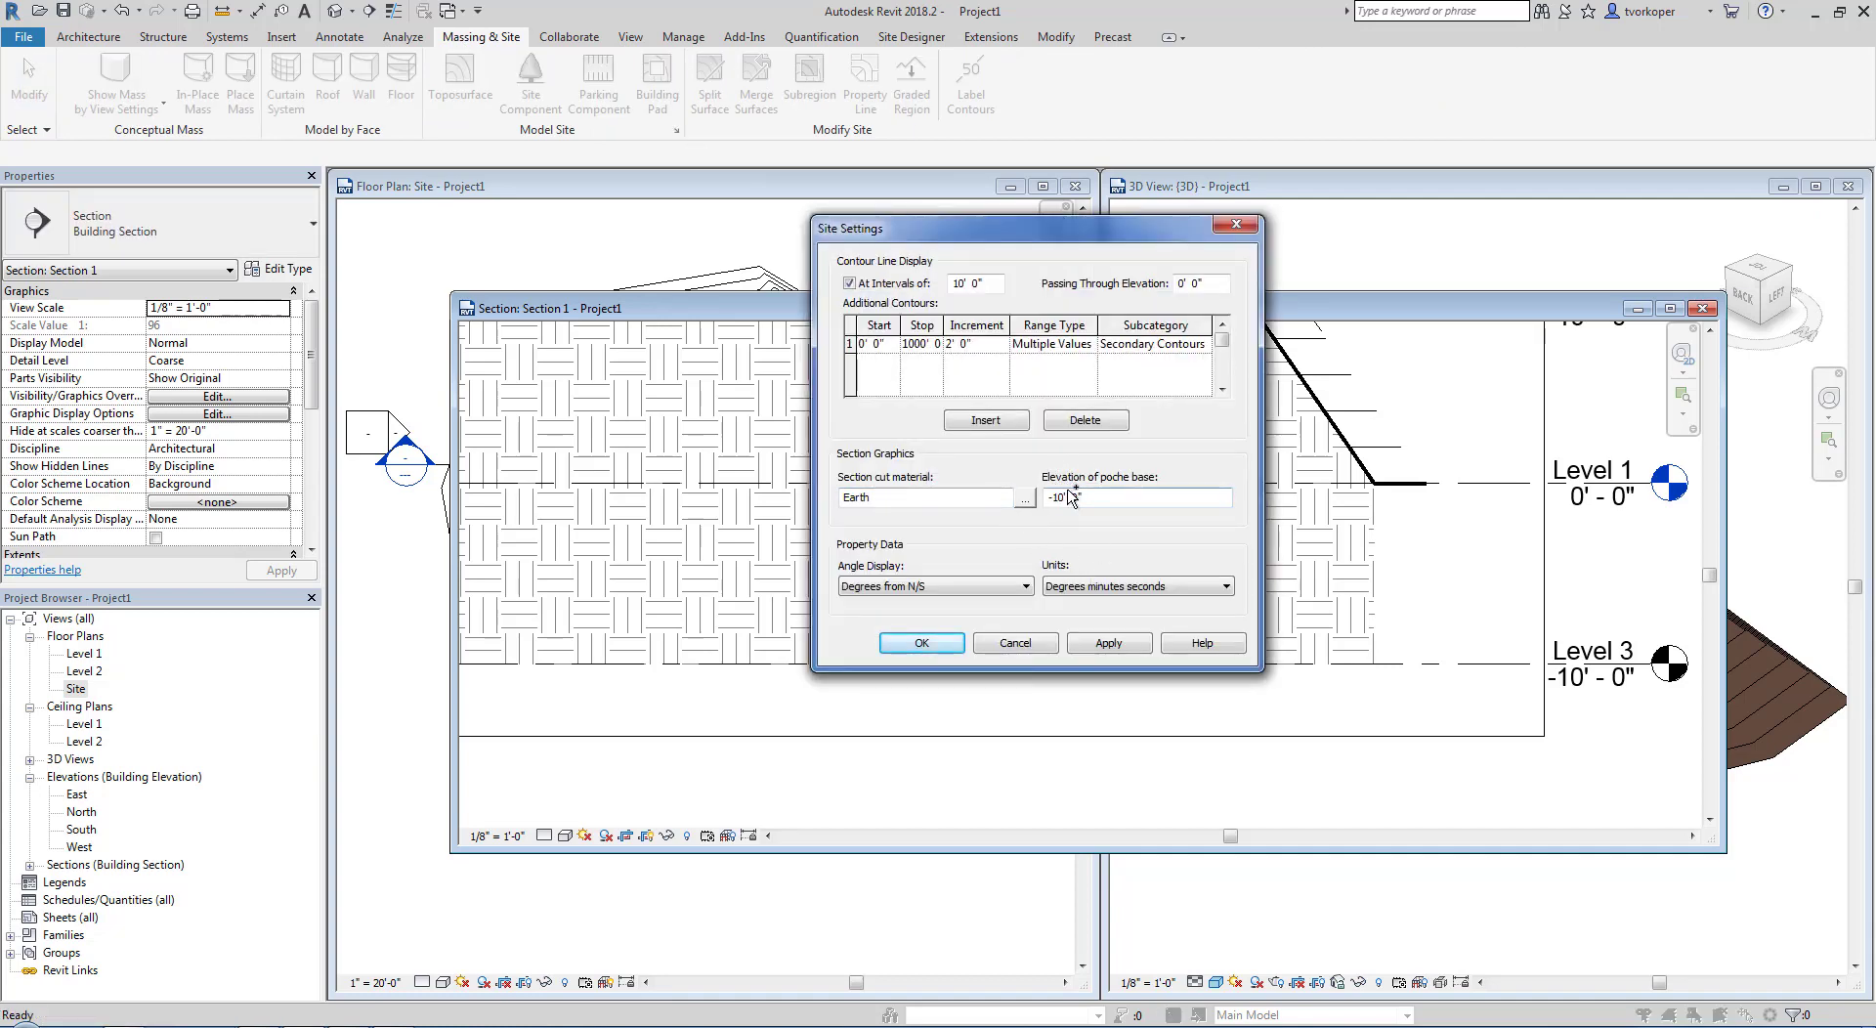
pyautogui.click(1016, 643)
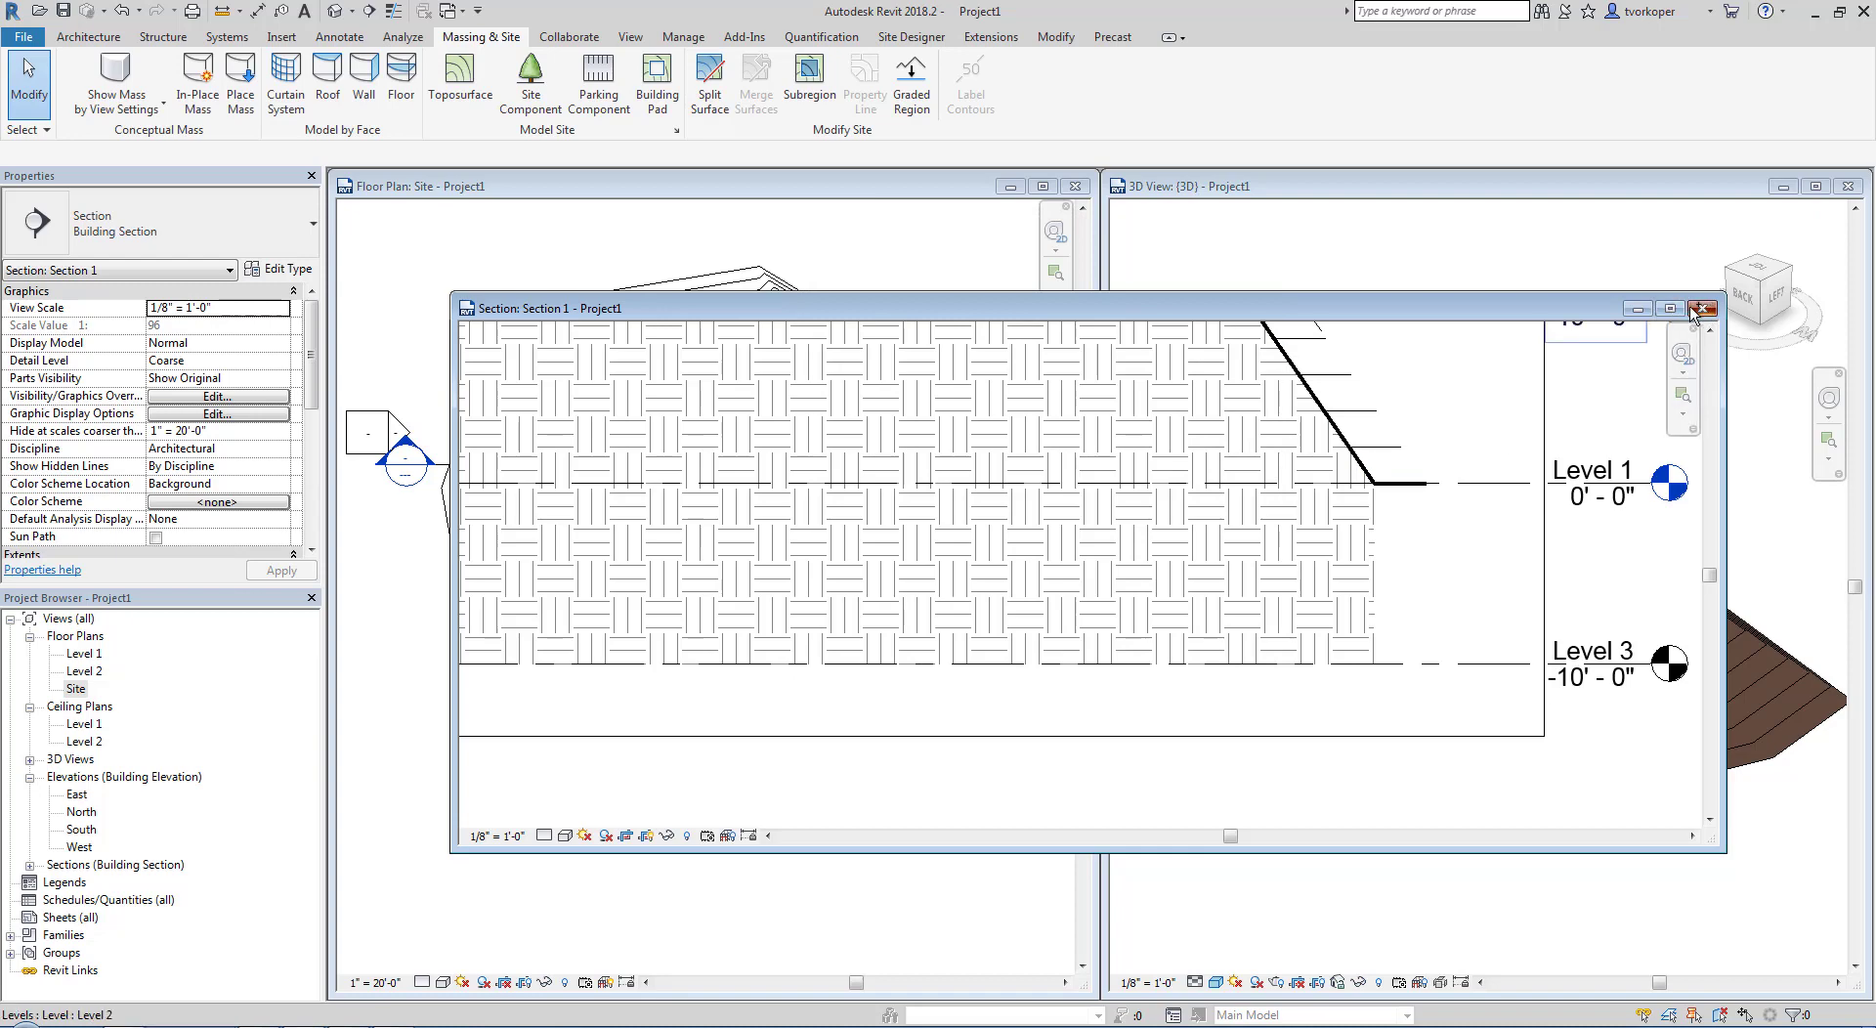
pyautogui.click(1698, 311)
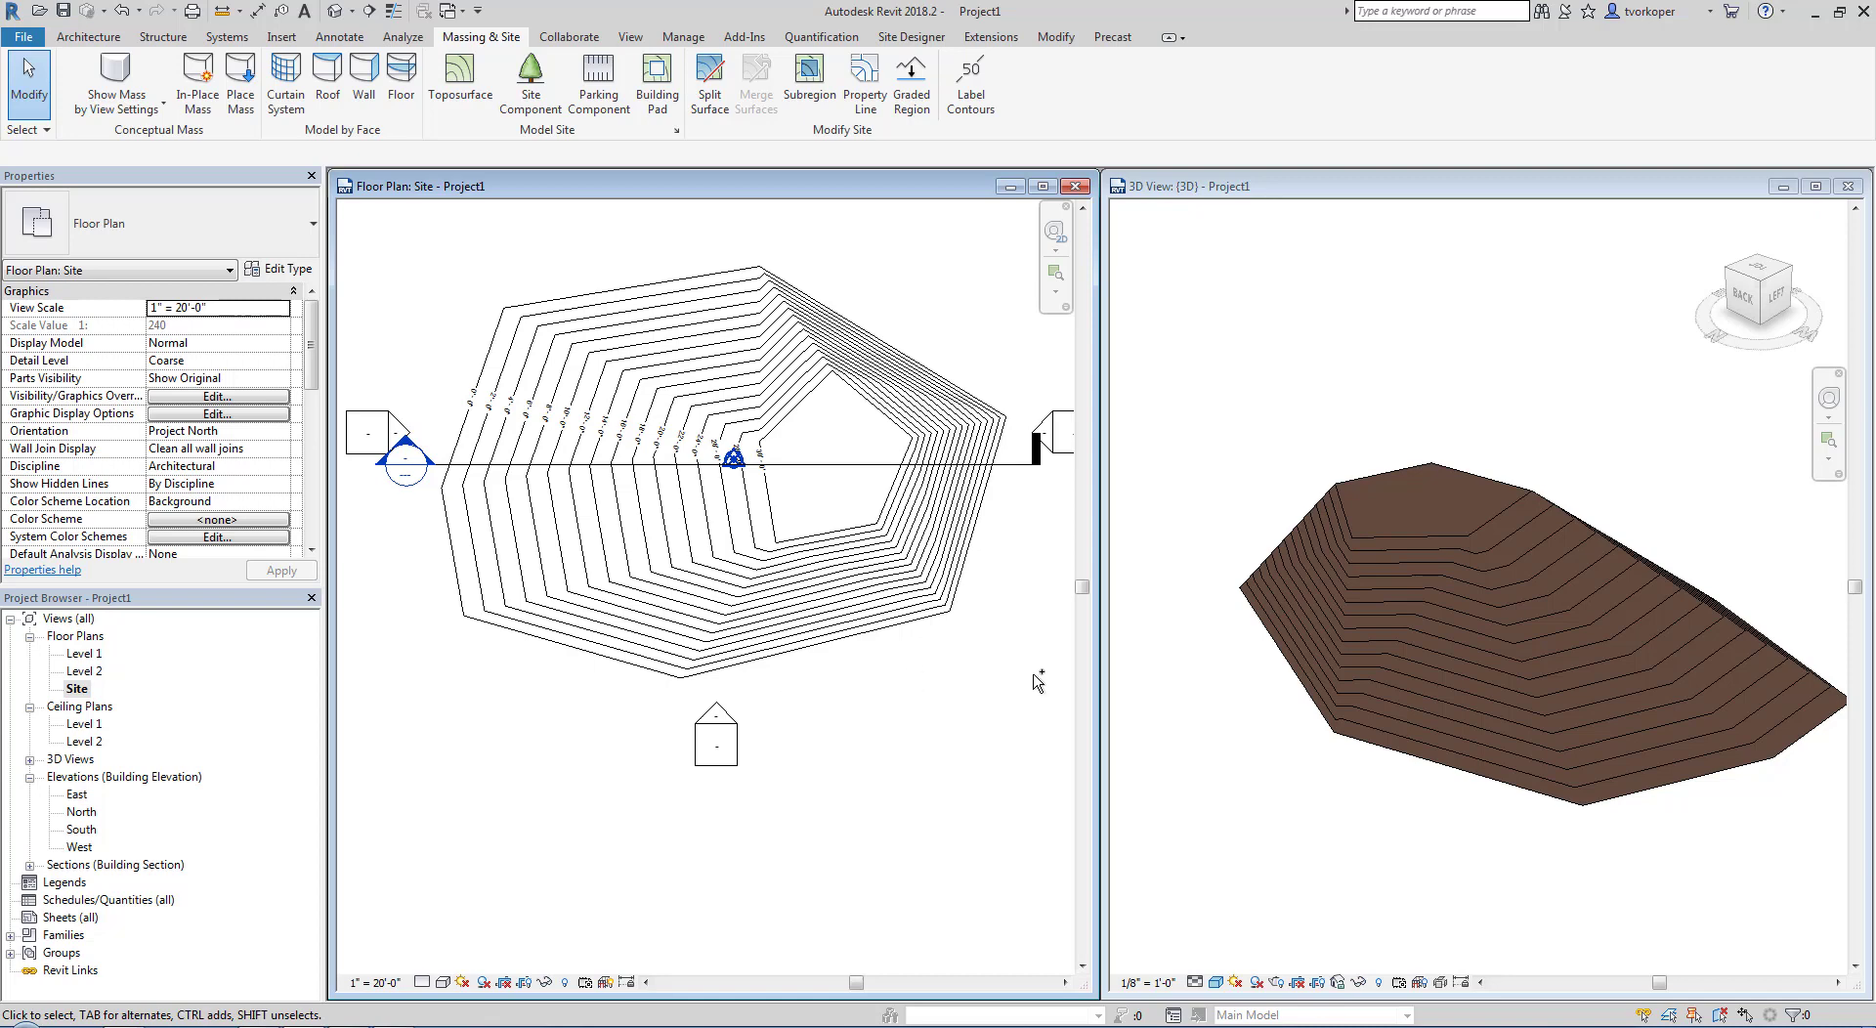
# Step: Delete the section line and the toposurface from the site plan, and fit the plan to its window
pyautogui.click(835, 470)
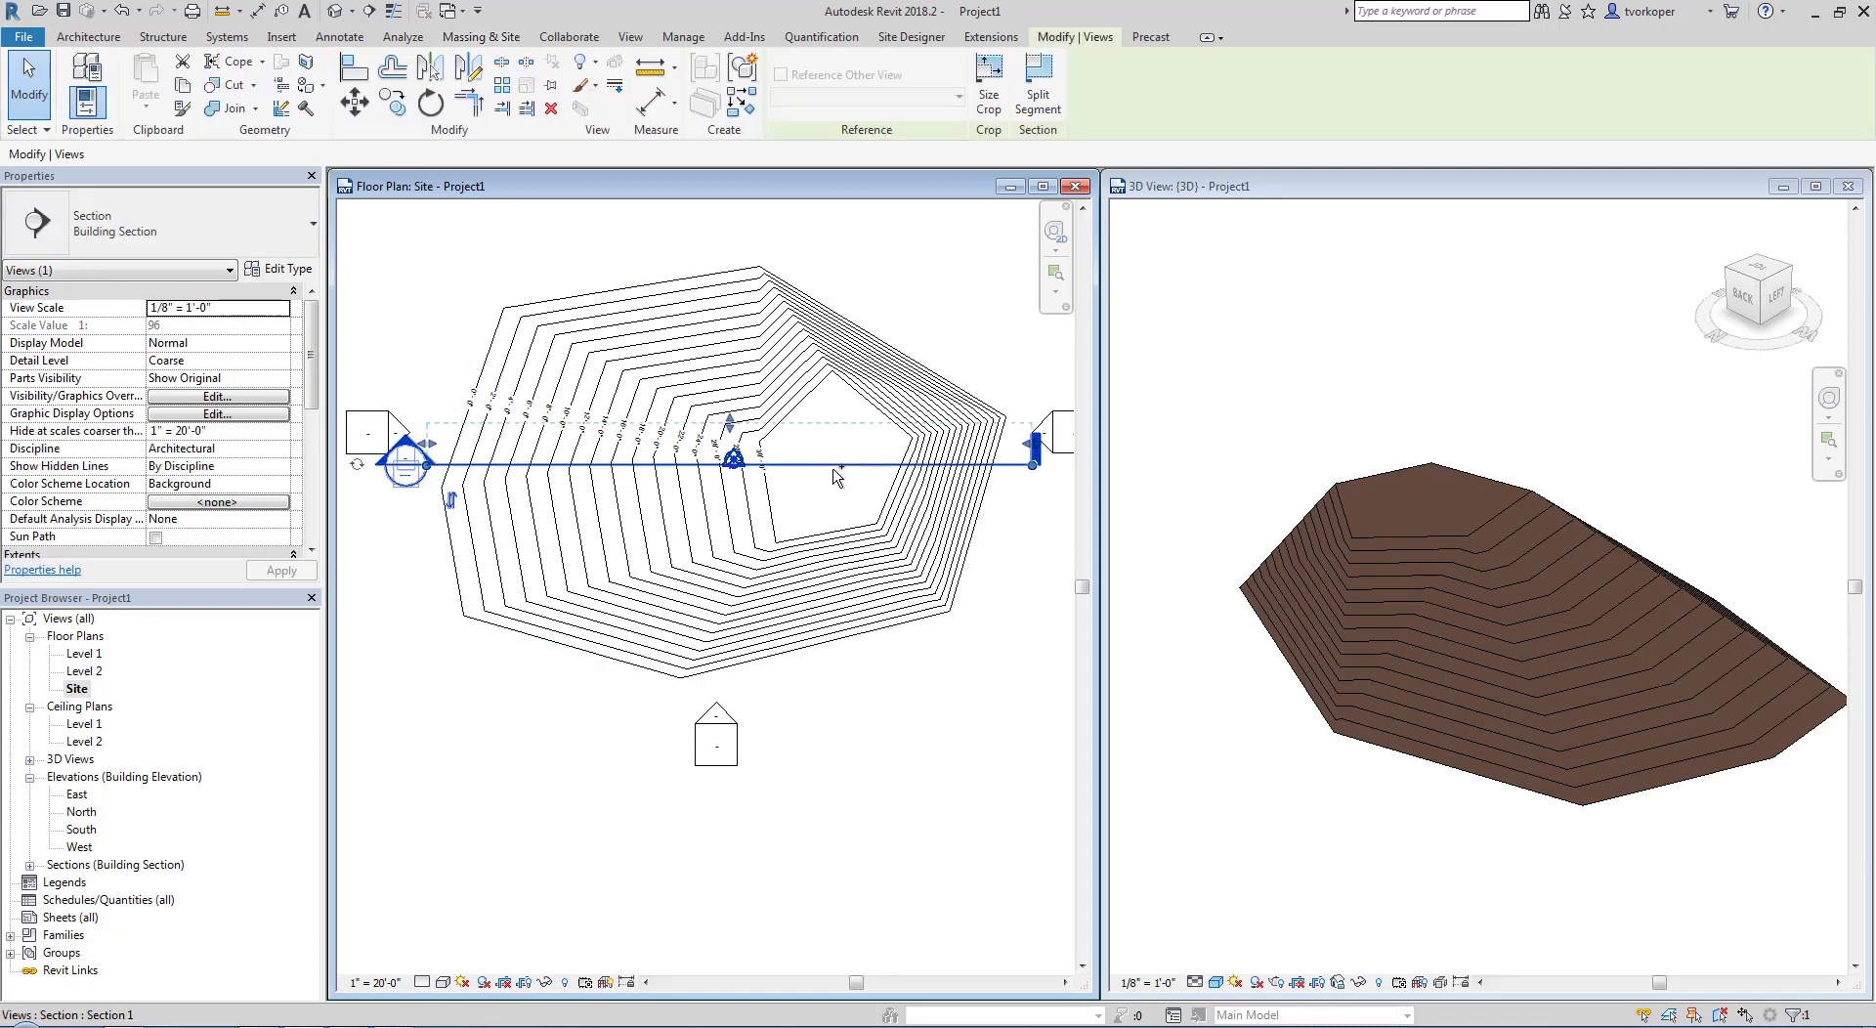
pyautogui.press('Delete')
pyautogui.click(1115, 584)
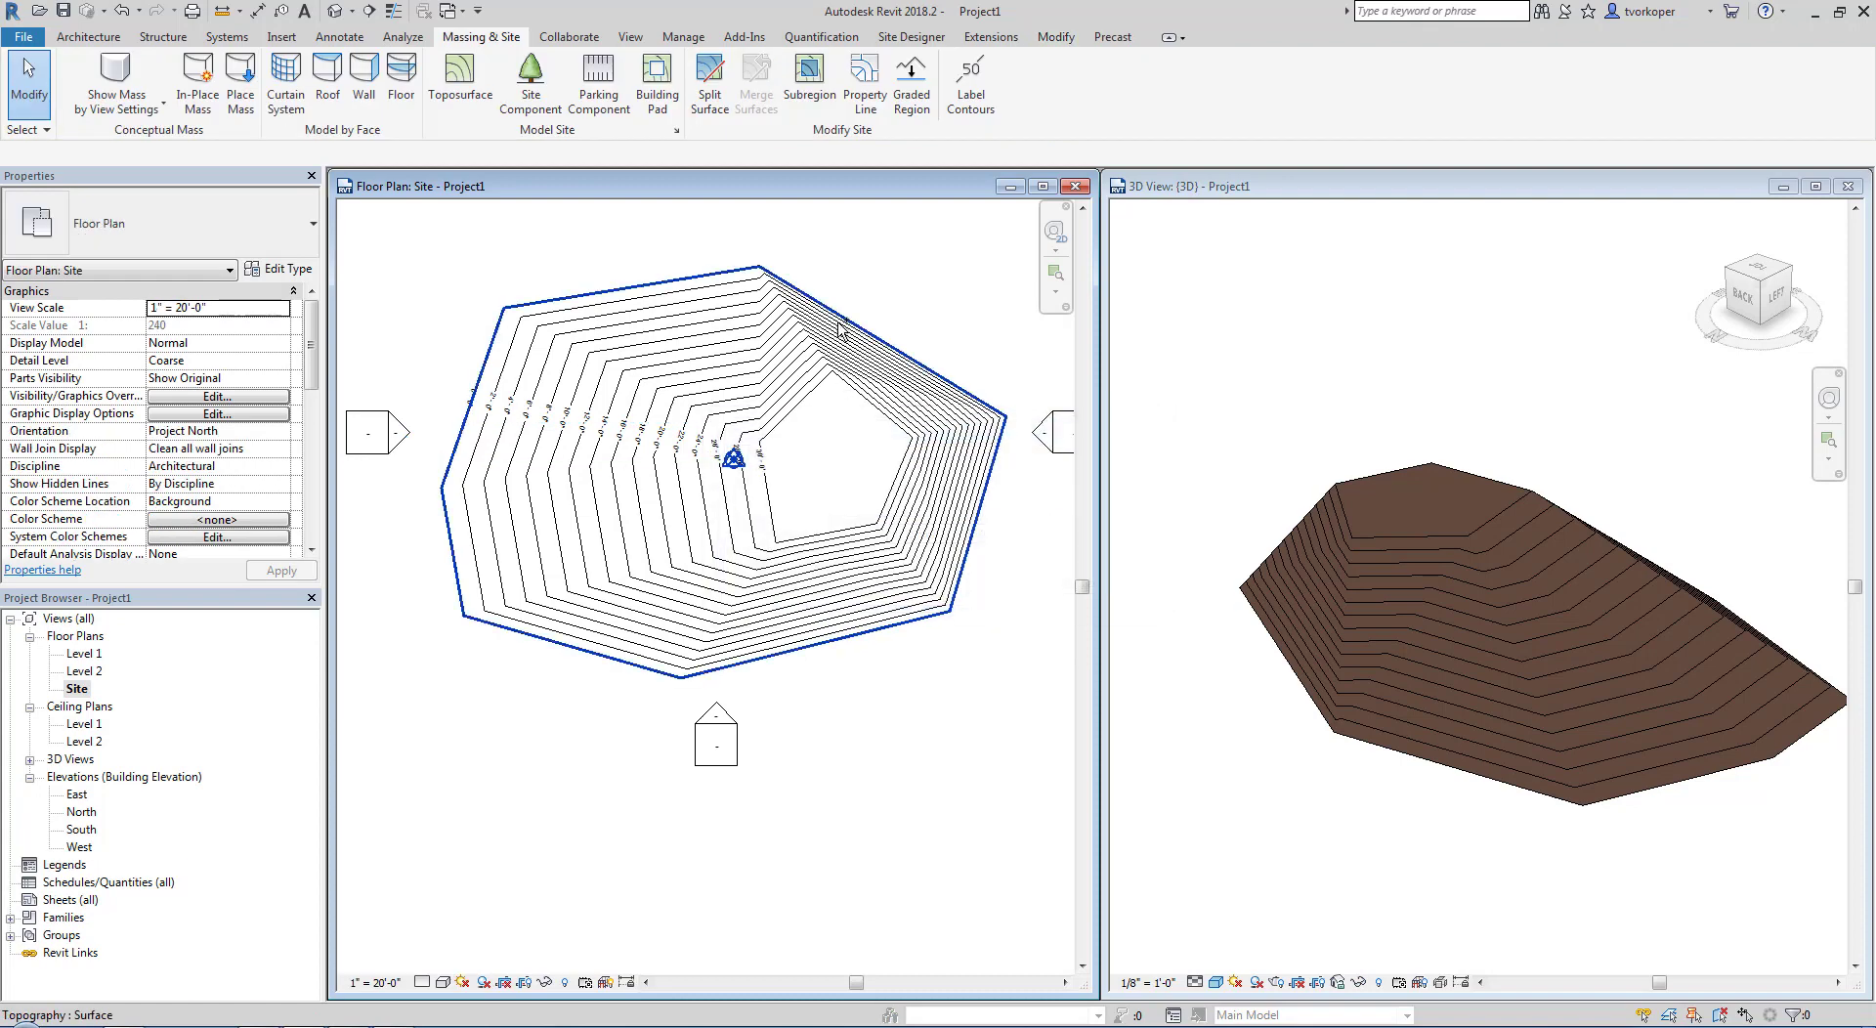
pyautogui.click(839, 331)
pyautogui.press('Delete')
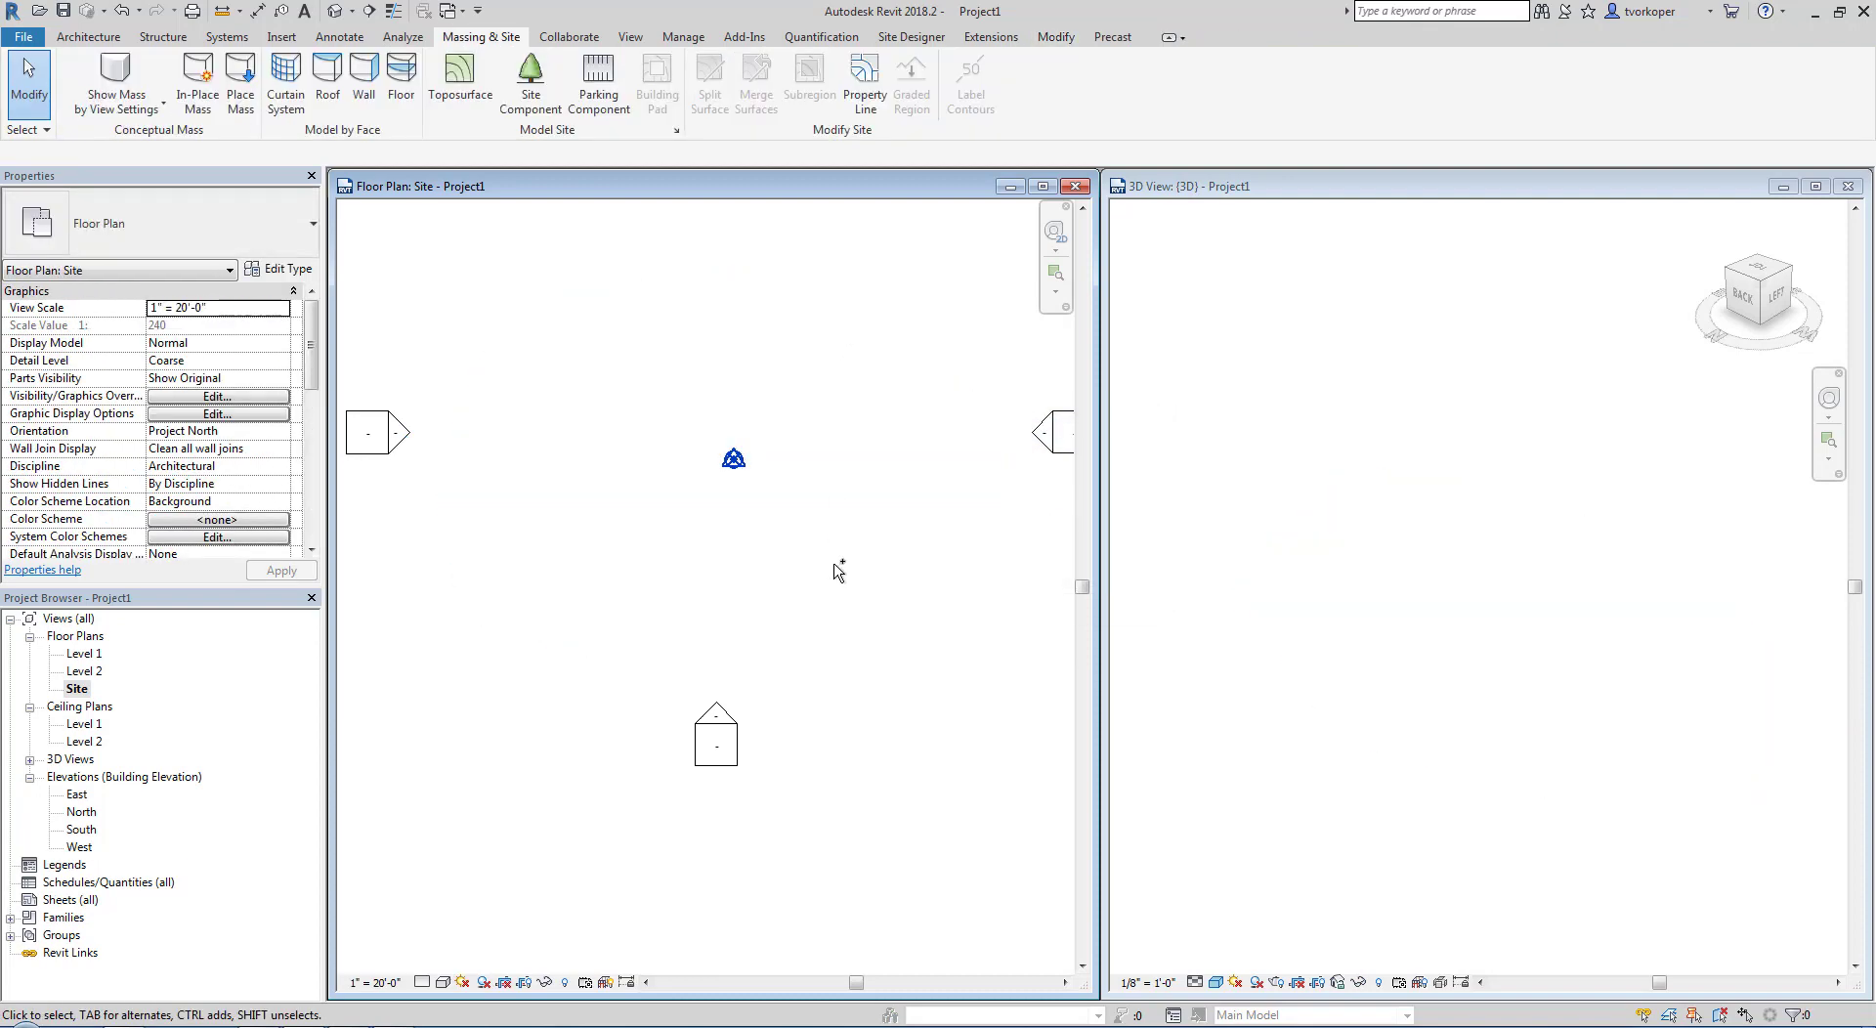
pyautogui.press('z')
pyautogui.press('f')
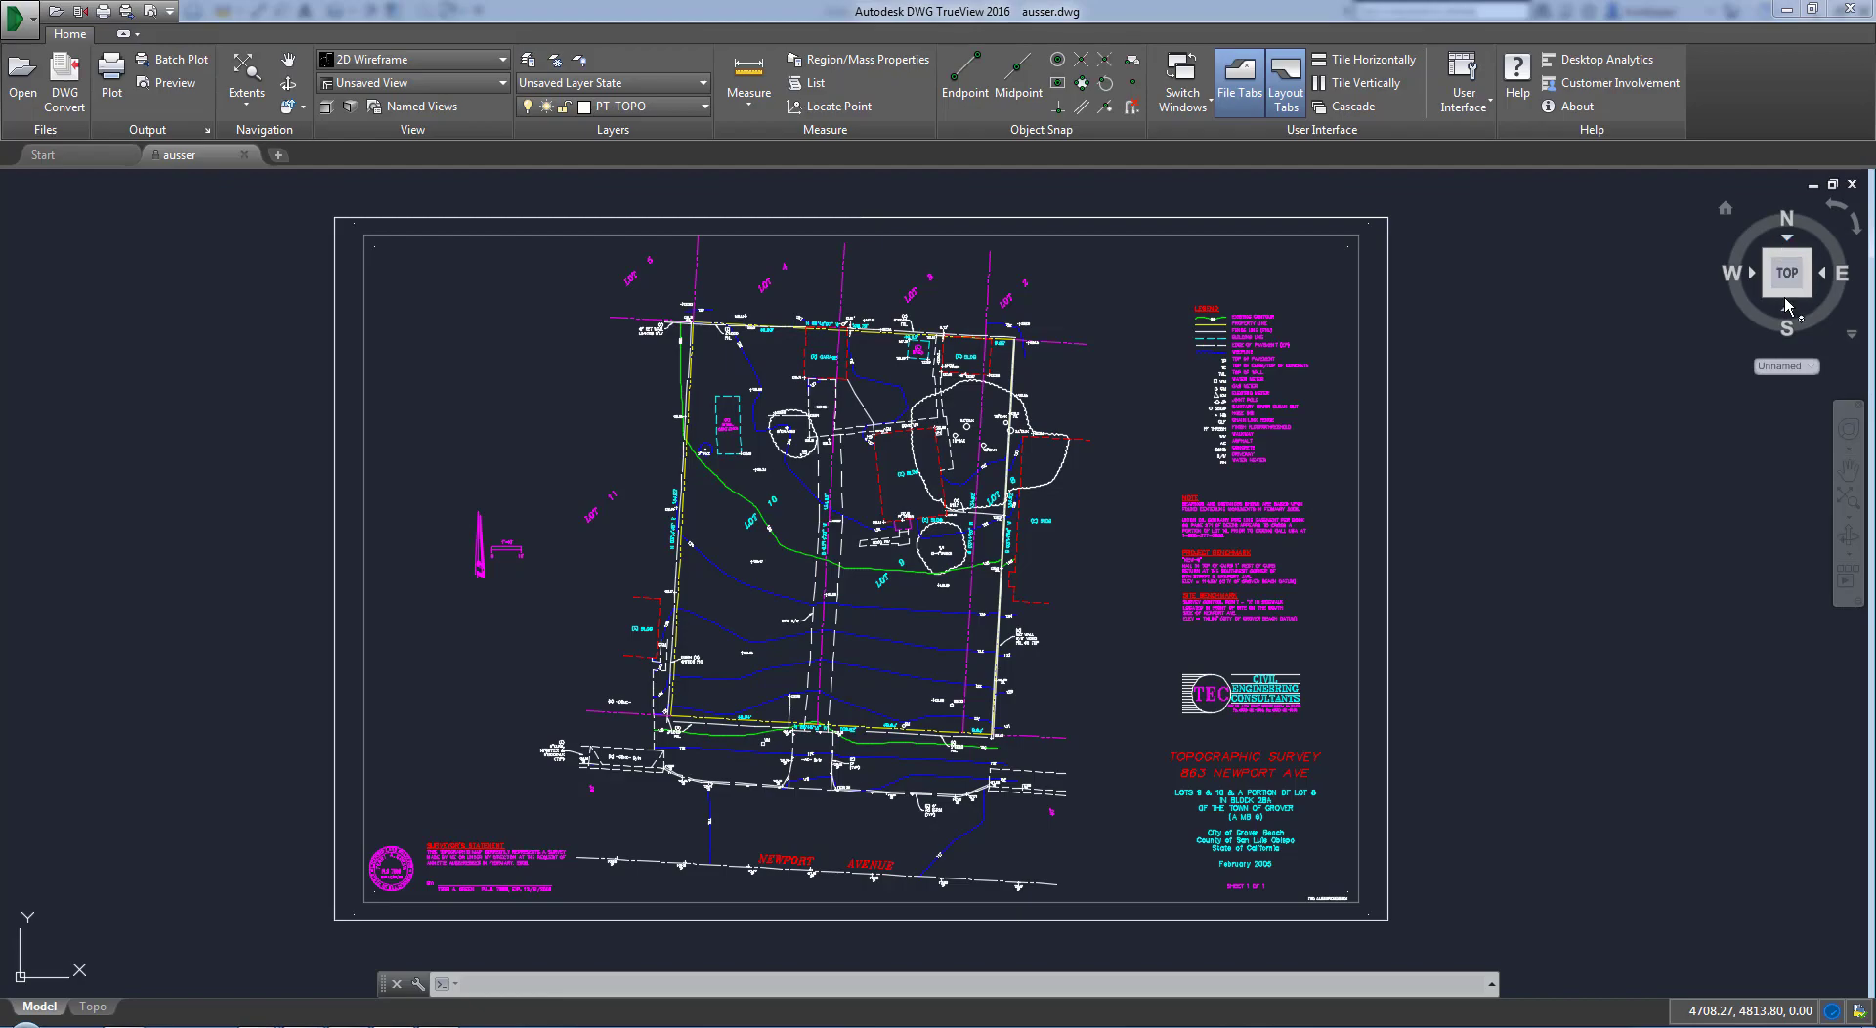
# Step: Switch to DWG TrueView, orbit the ausser.dwg survey to examine its contours in 3D, and restore the top view
pyautogui.press('Escape')
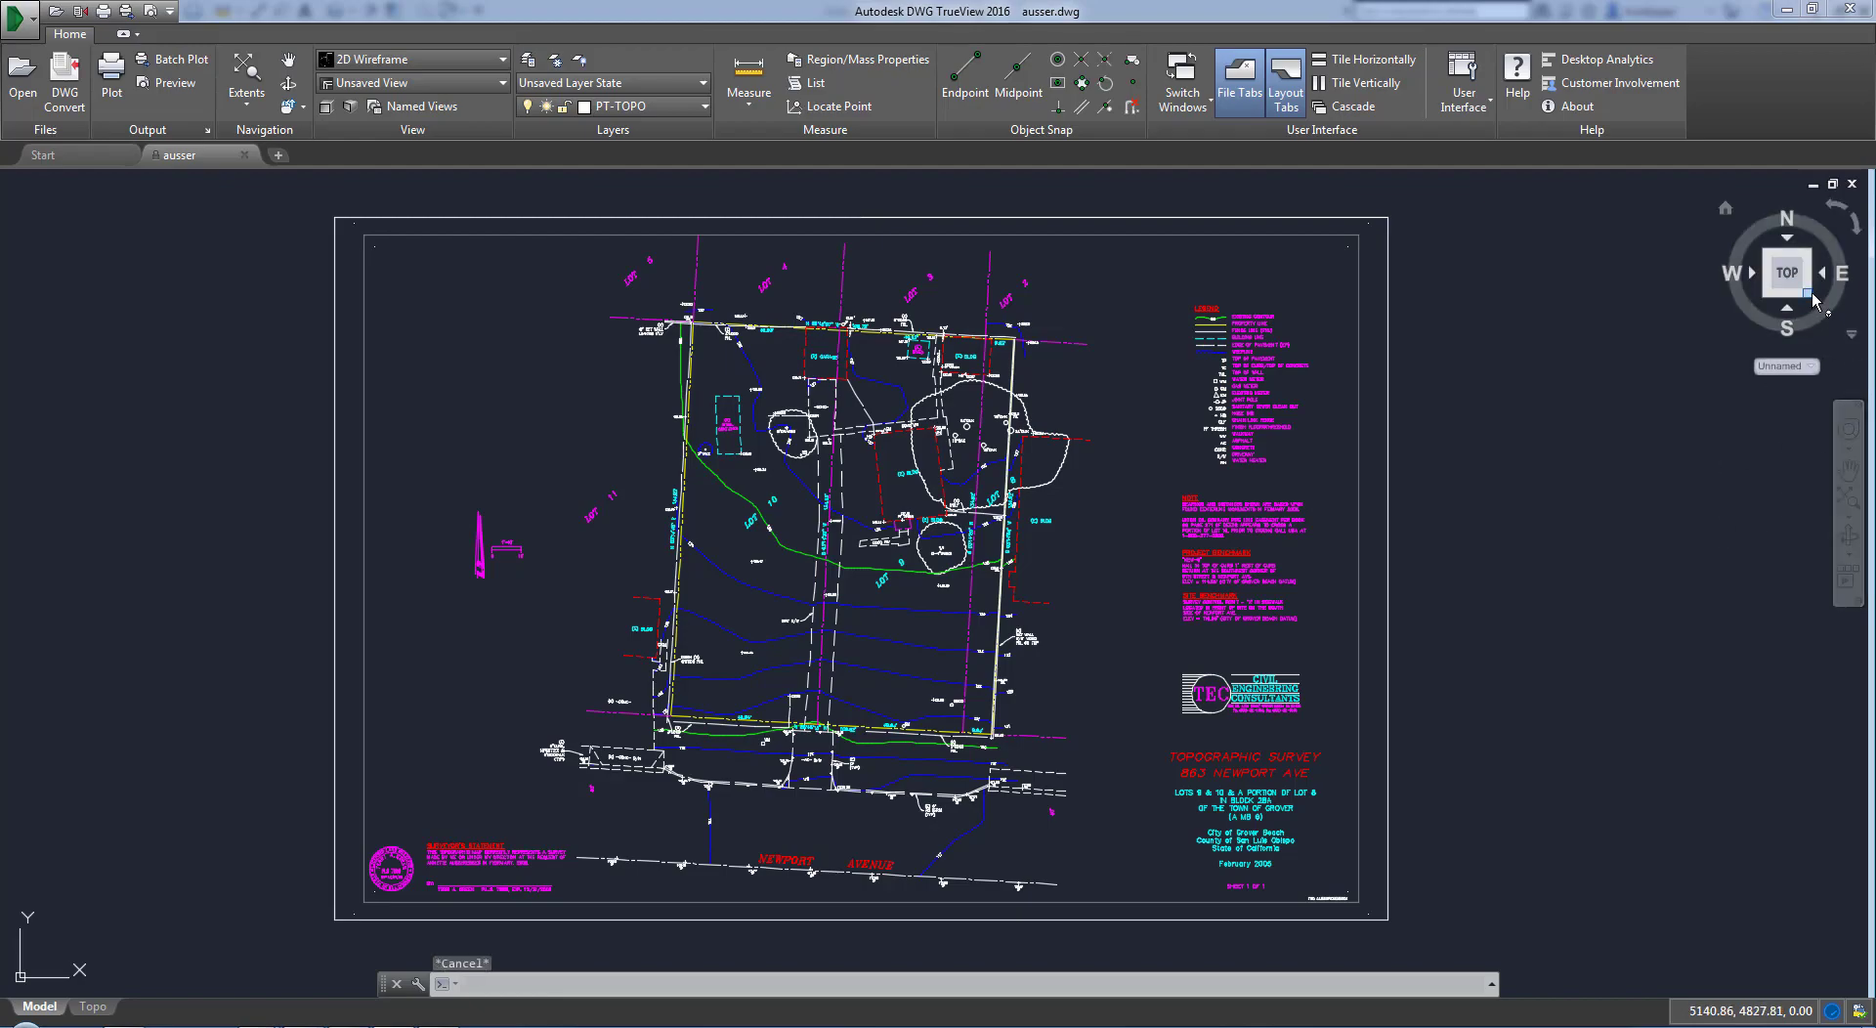
pyautogui.moveTo(1813, 300)
pyautogui.mouseDown()
pyautogui.moveTo(1771, 264)
pyautogui.moveTo(1774, 226)
pyautogui.moveTo(1796, 274)
pyautogui.moveTo(1828, 283)
pyautogui.moveTo(55, 302)
pyautogui.moveTo(109, 304)
pyautogui.moveTo(68, 322)
pyautogui.moveTo(79, 339)
pyautogui.mouseUp()
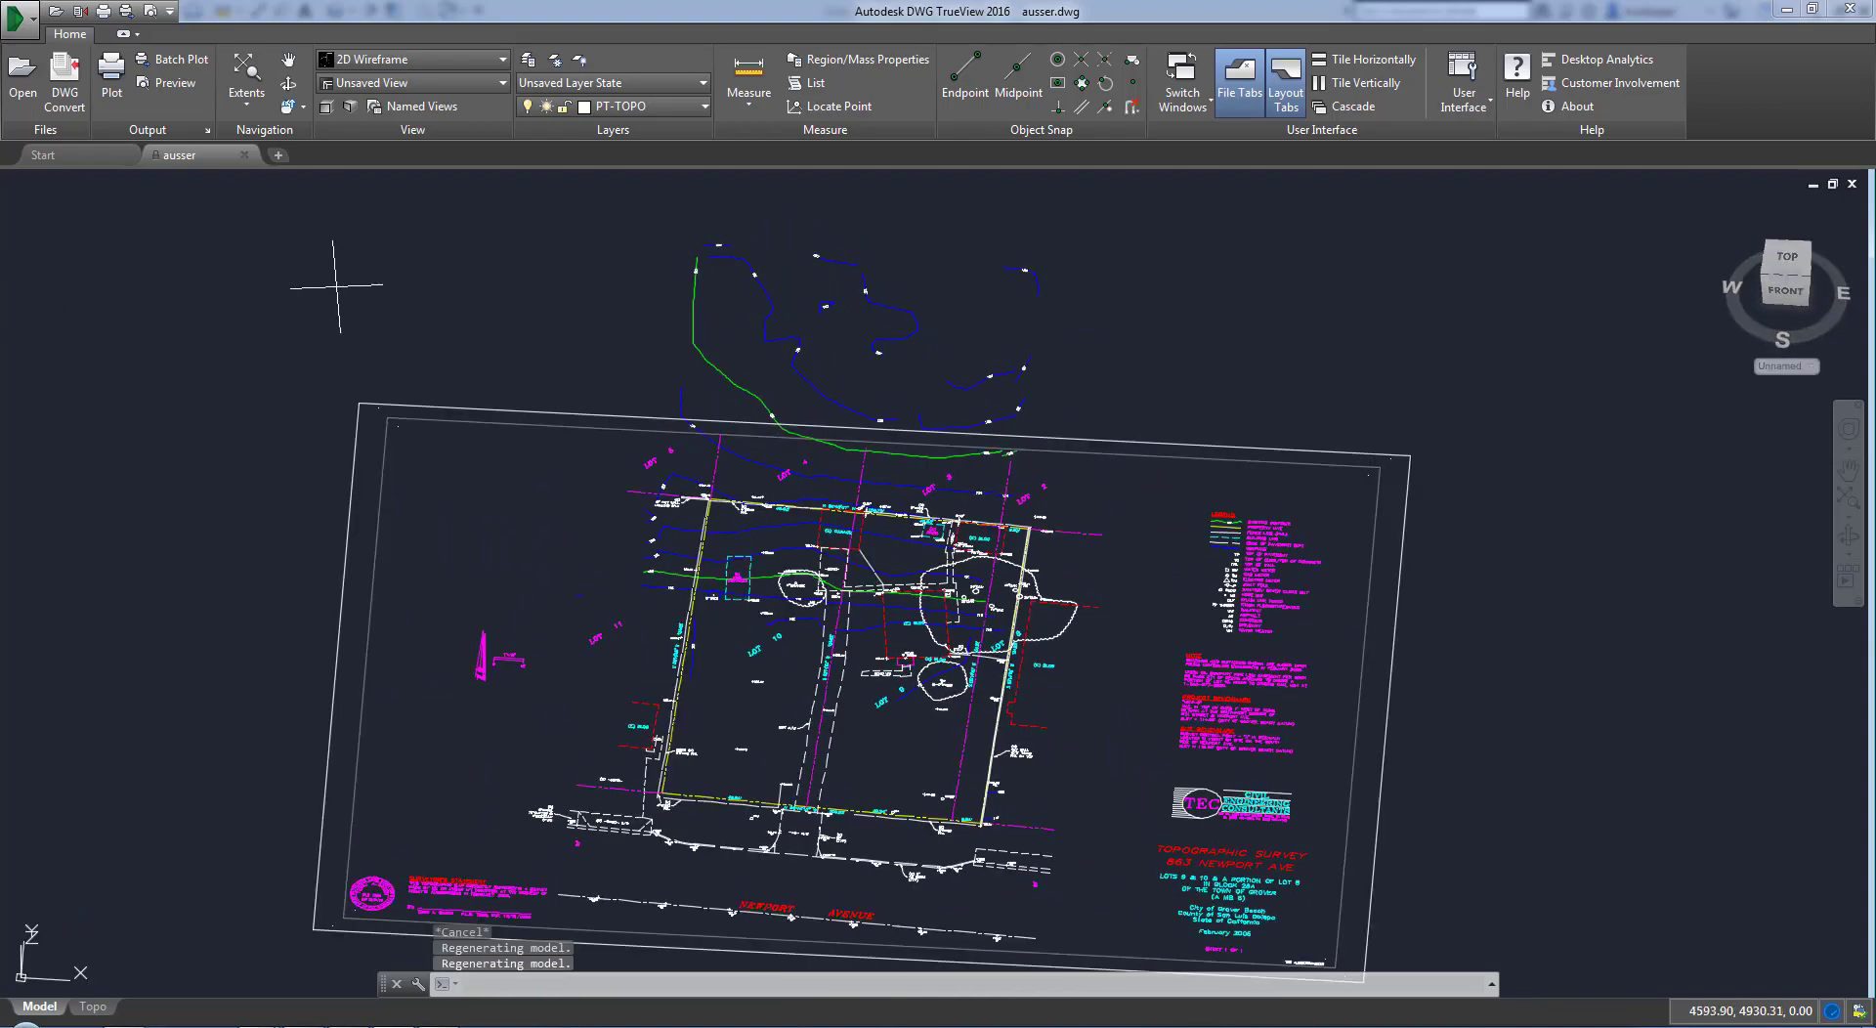
pyautogui.click(1790, 258)
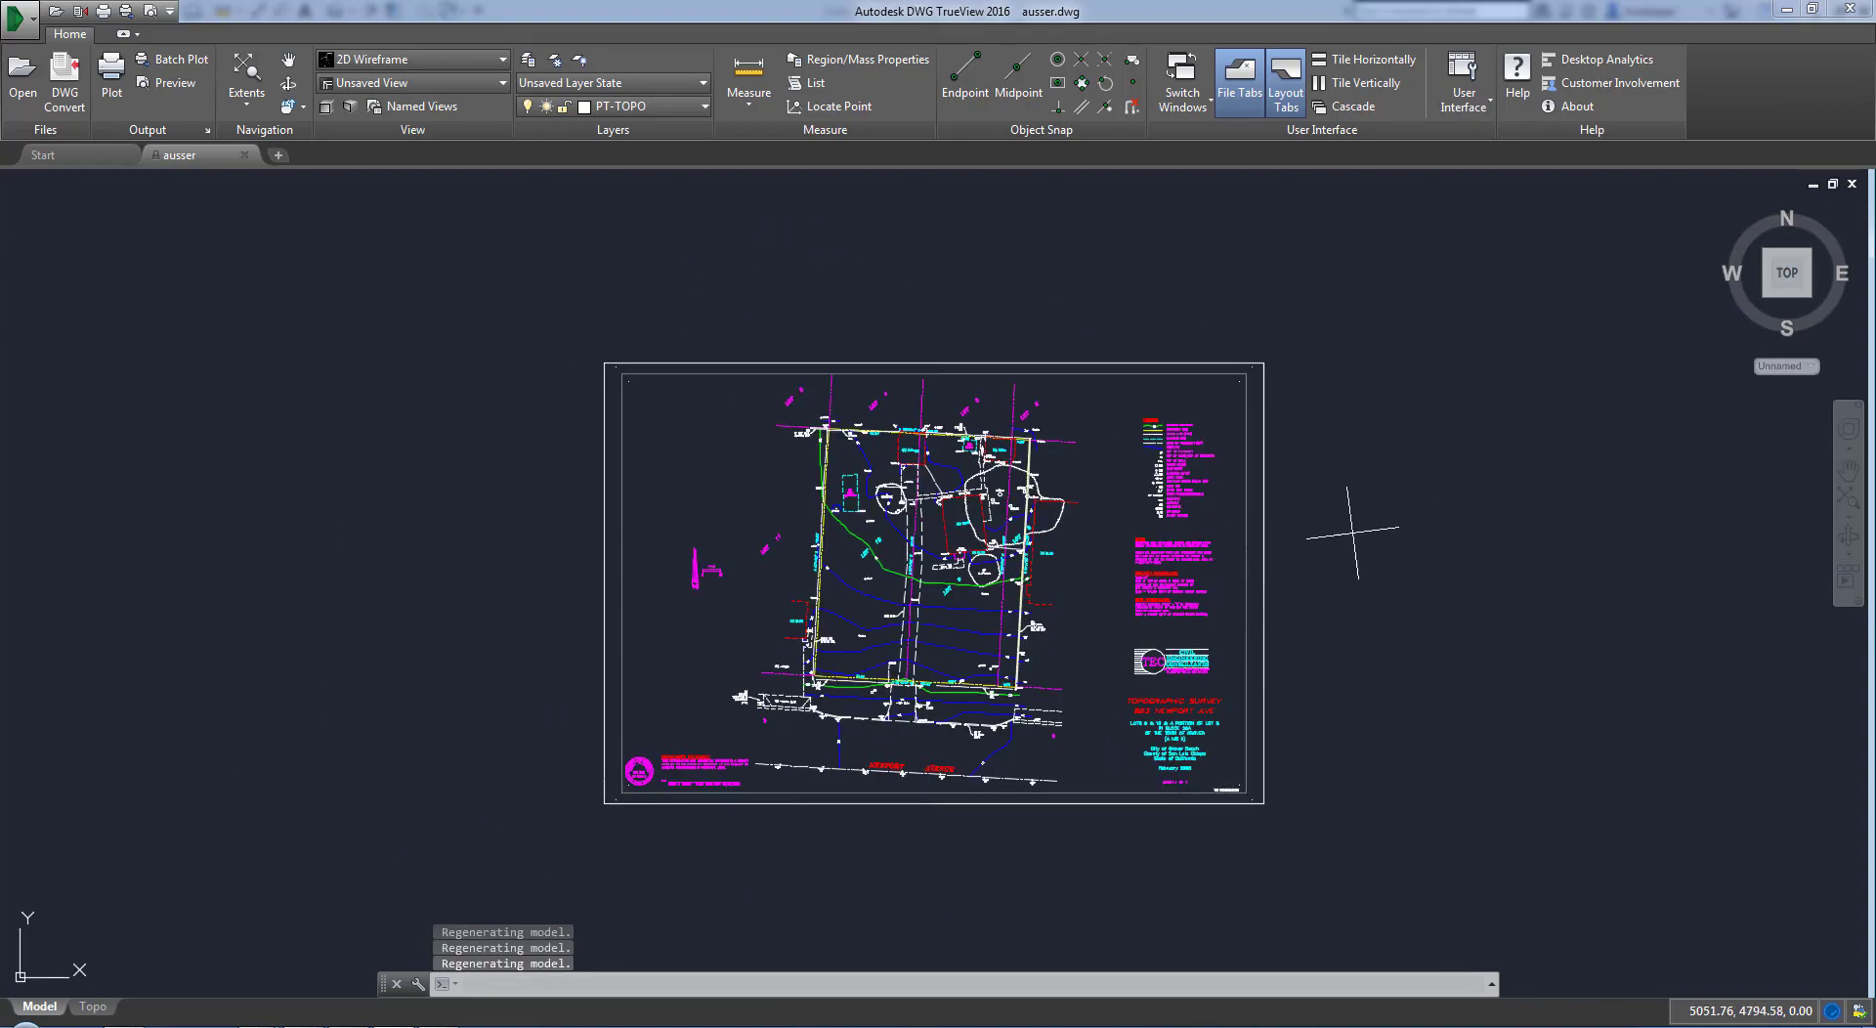
pyautogui.press('Escape')
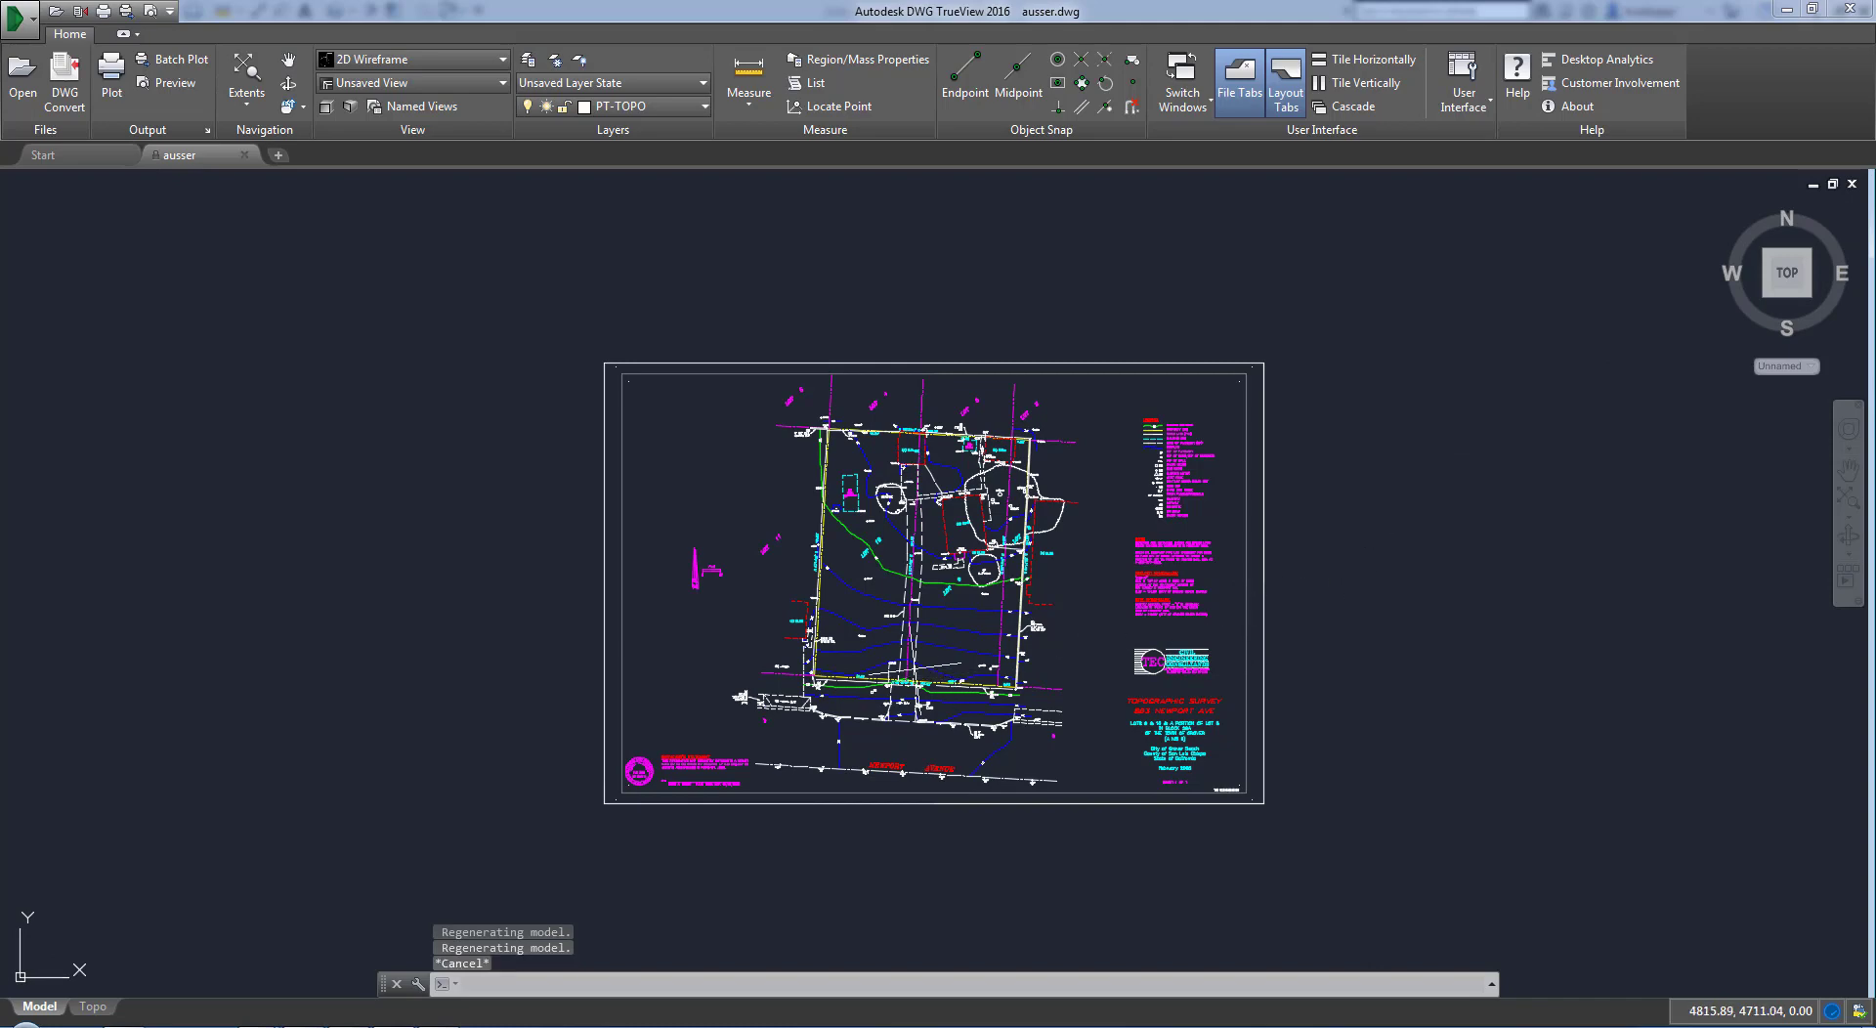
# Step: Examine the survey's contour lines up close, review the drawing's layer list, and close the list
pyautogui.scroll(6, 948, 615)
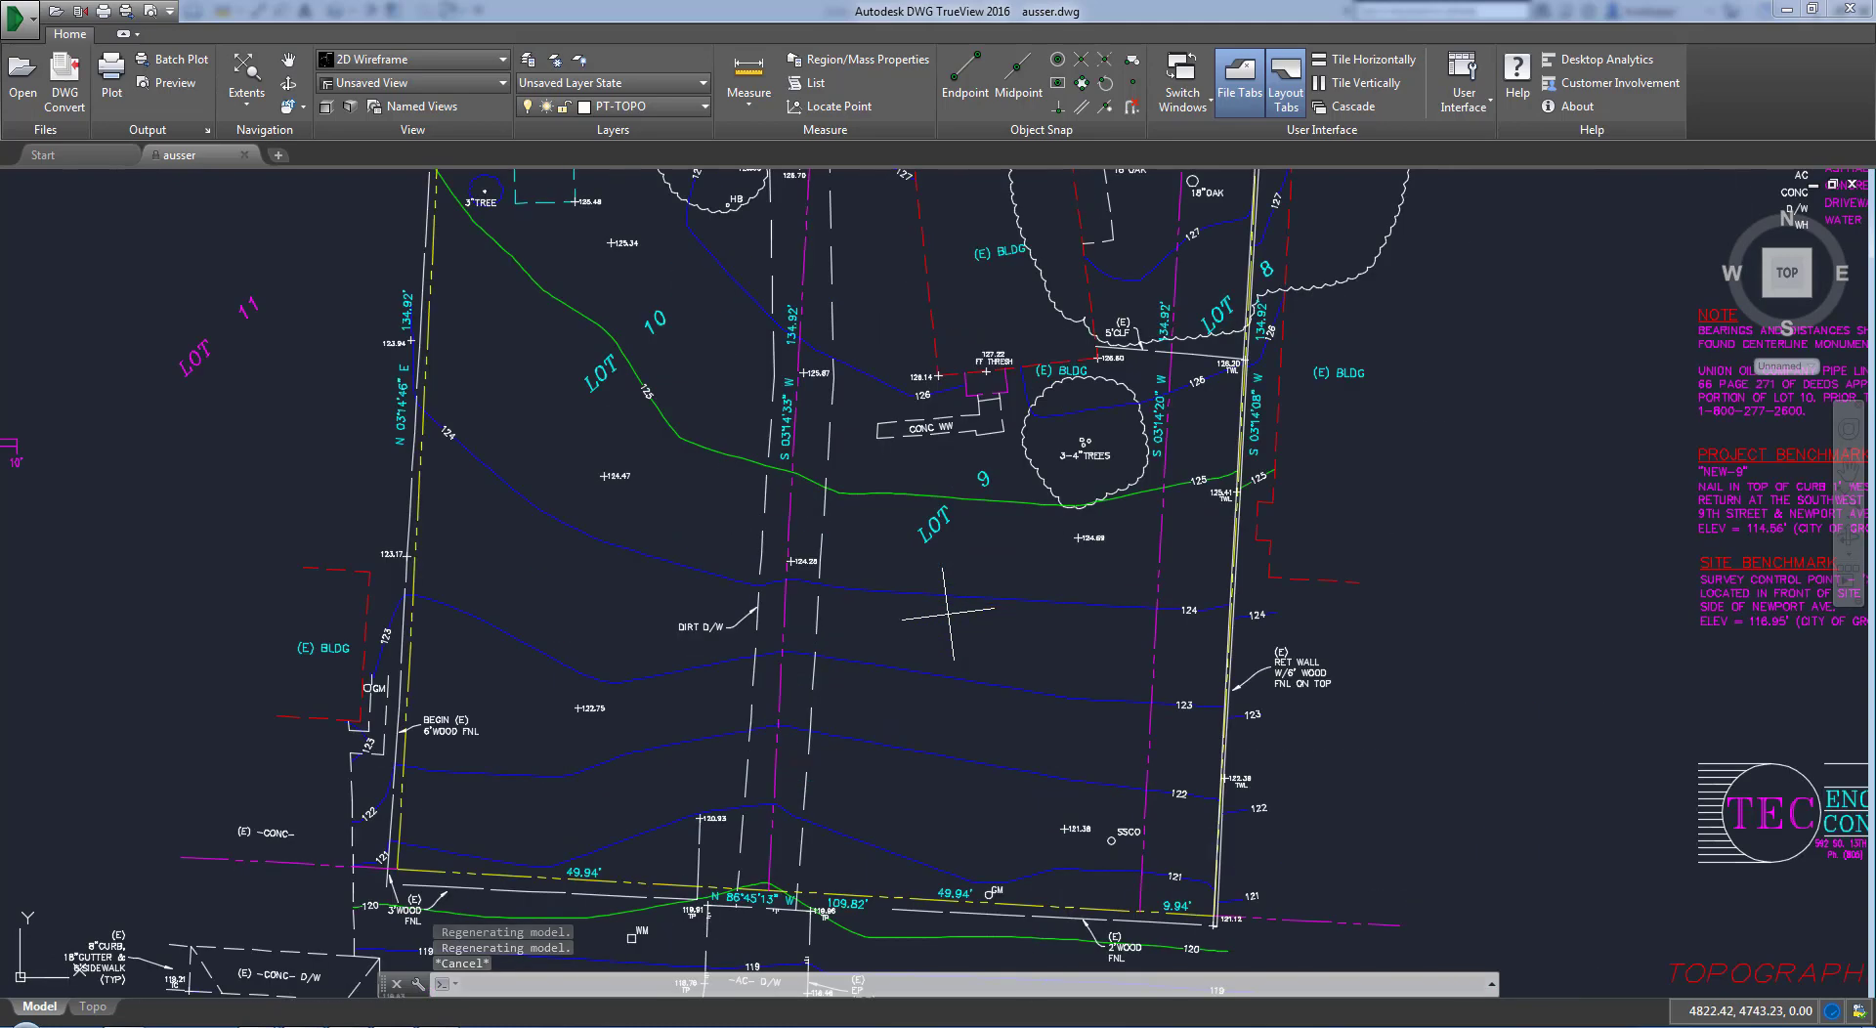
pyautogui.scroll(-2, 818, 599)
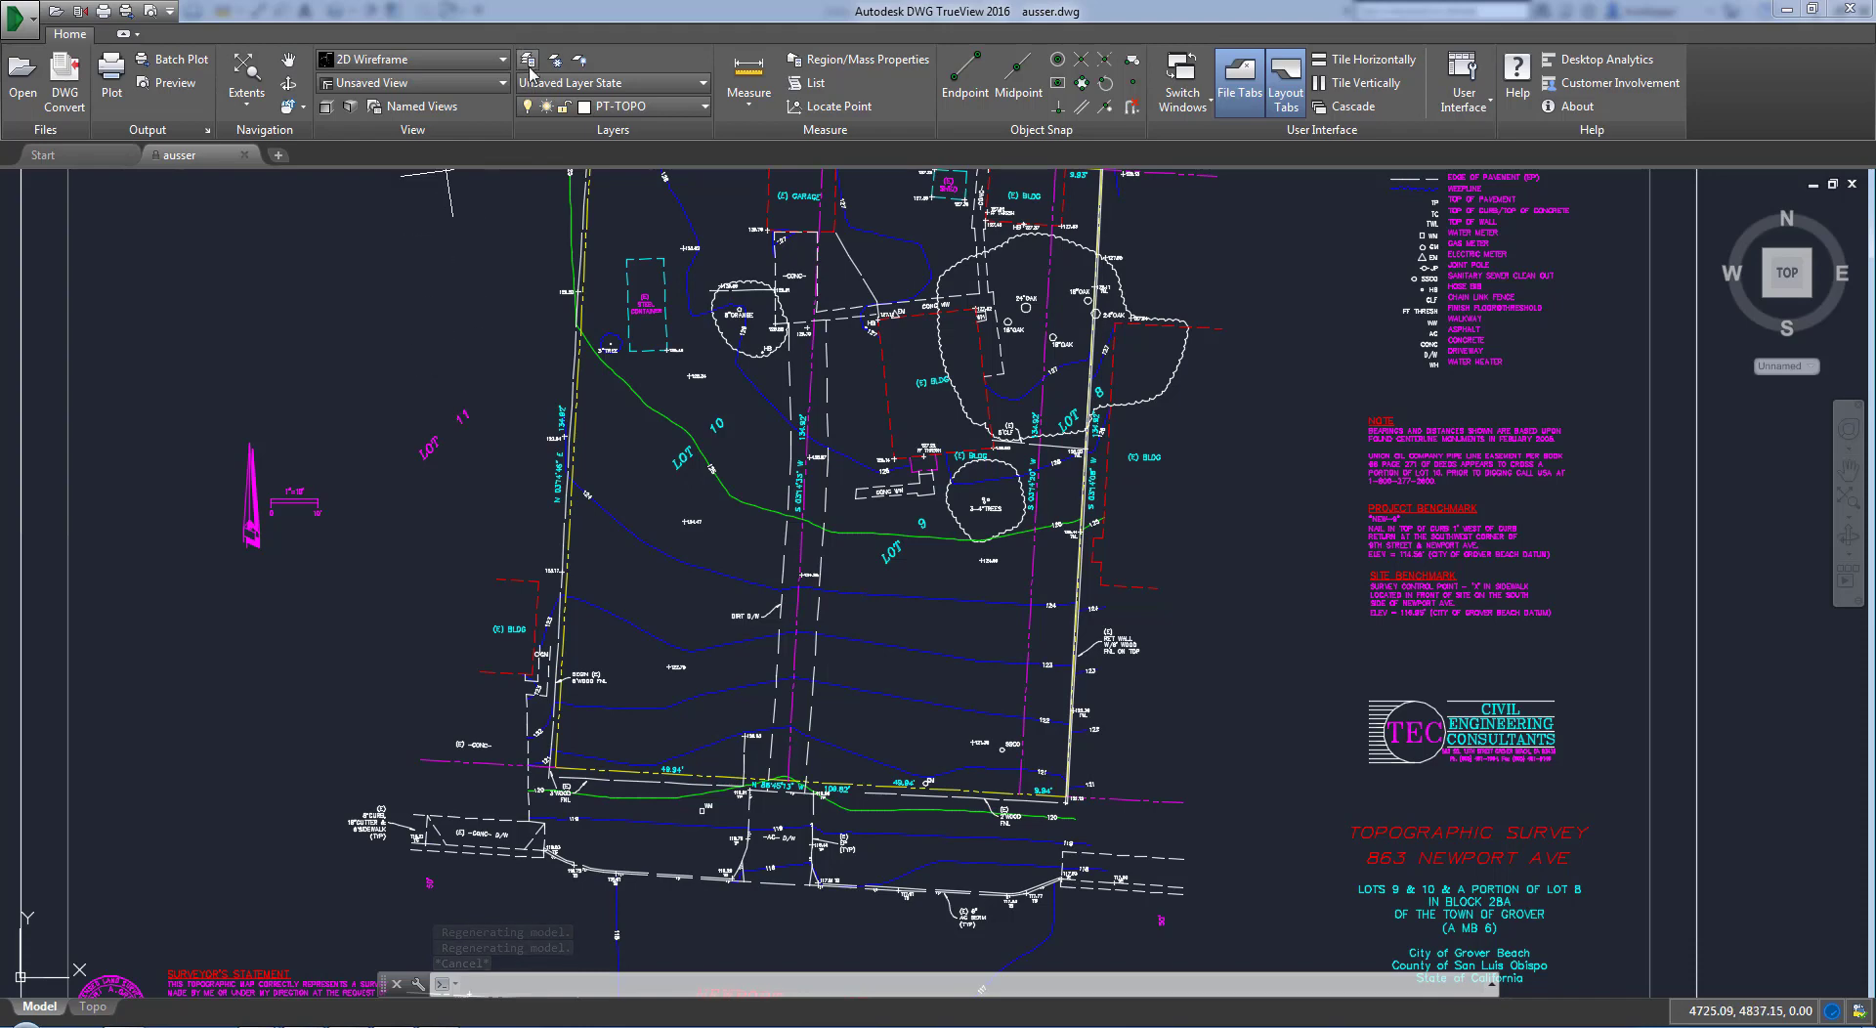
pyautogui.click(528, 62)
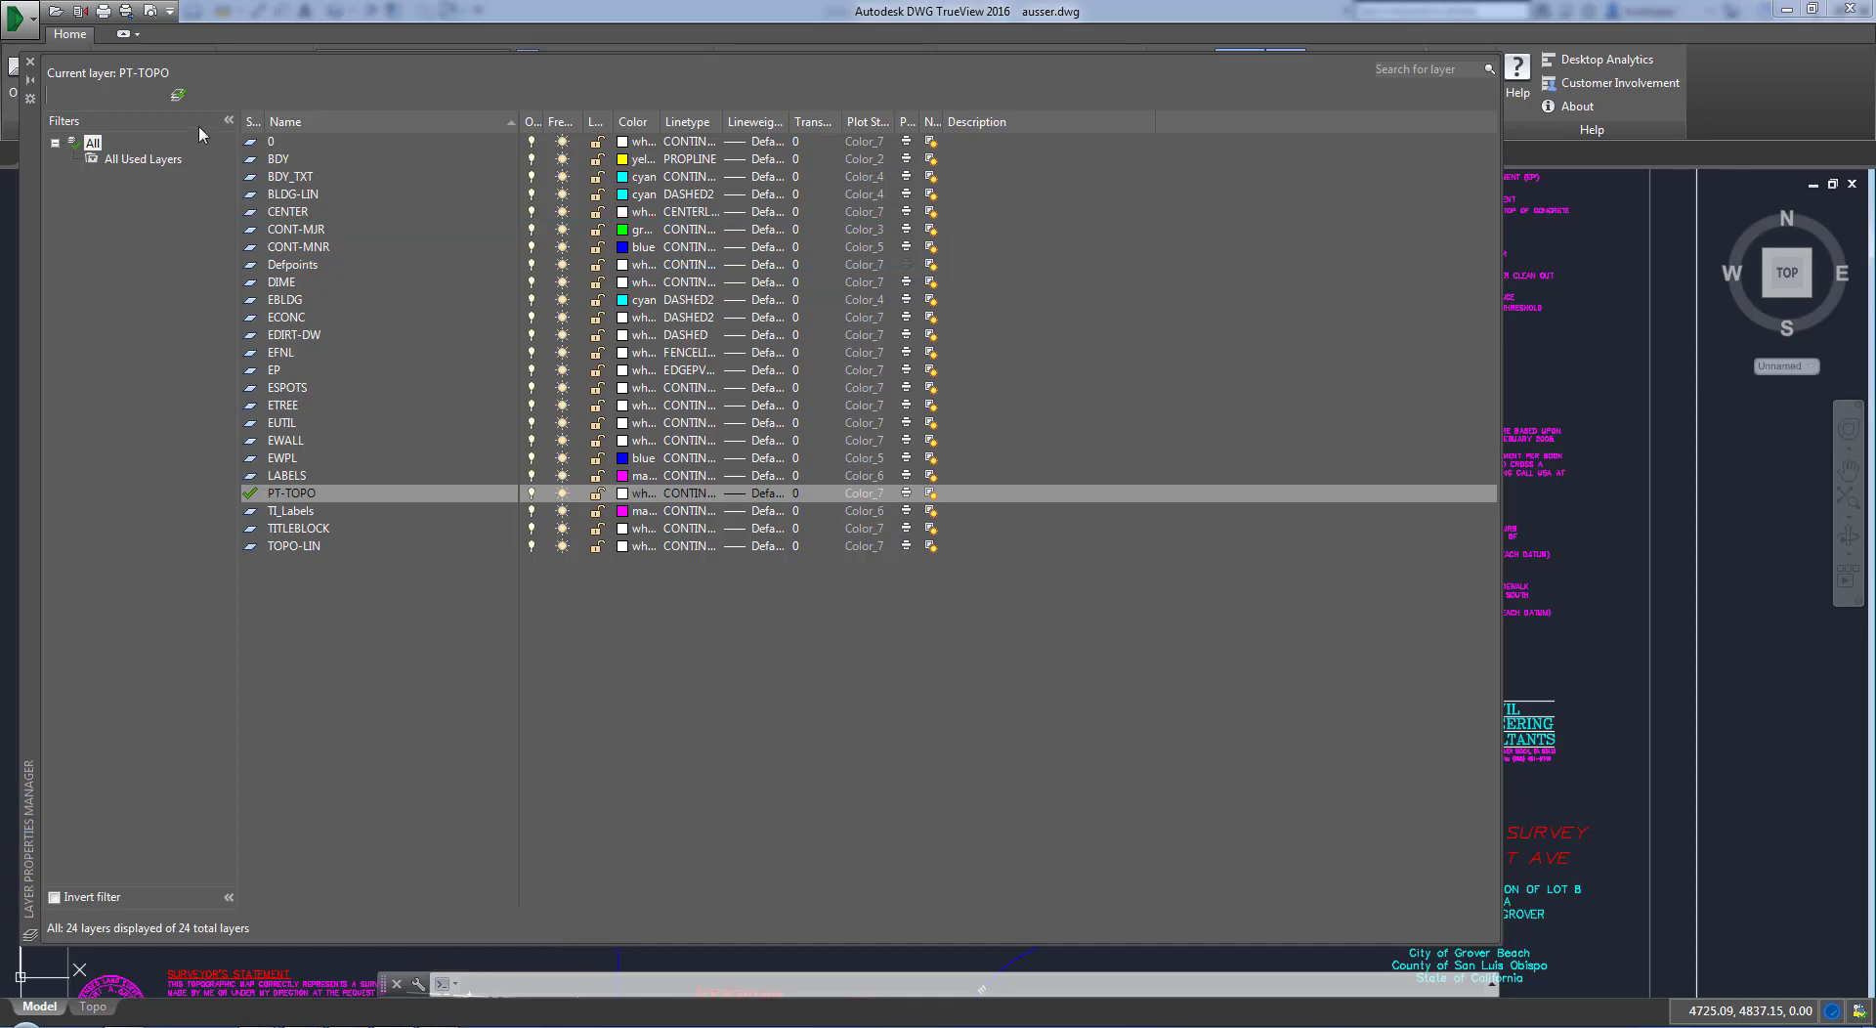
pyautogui.click(30, 62)
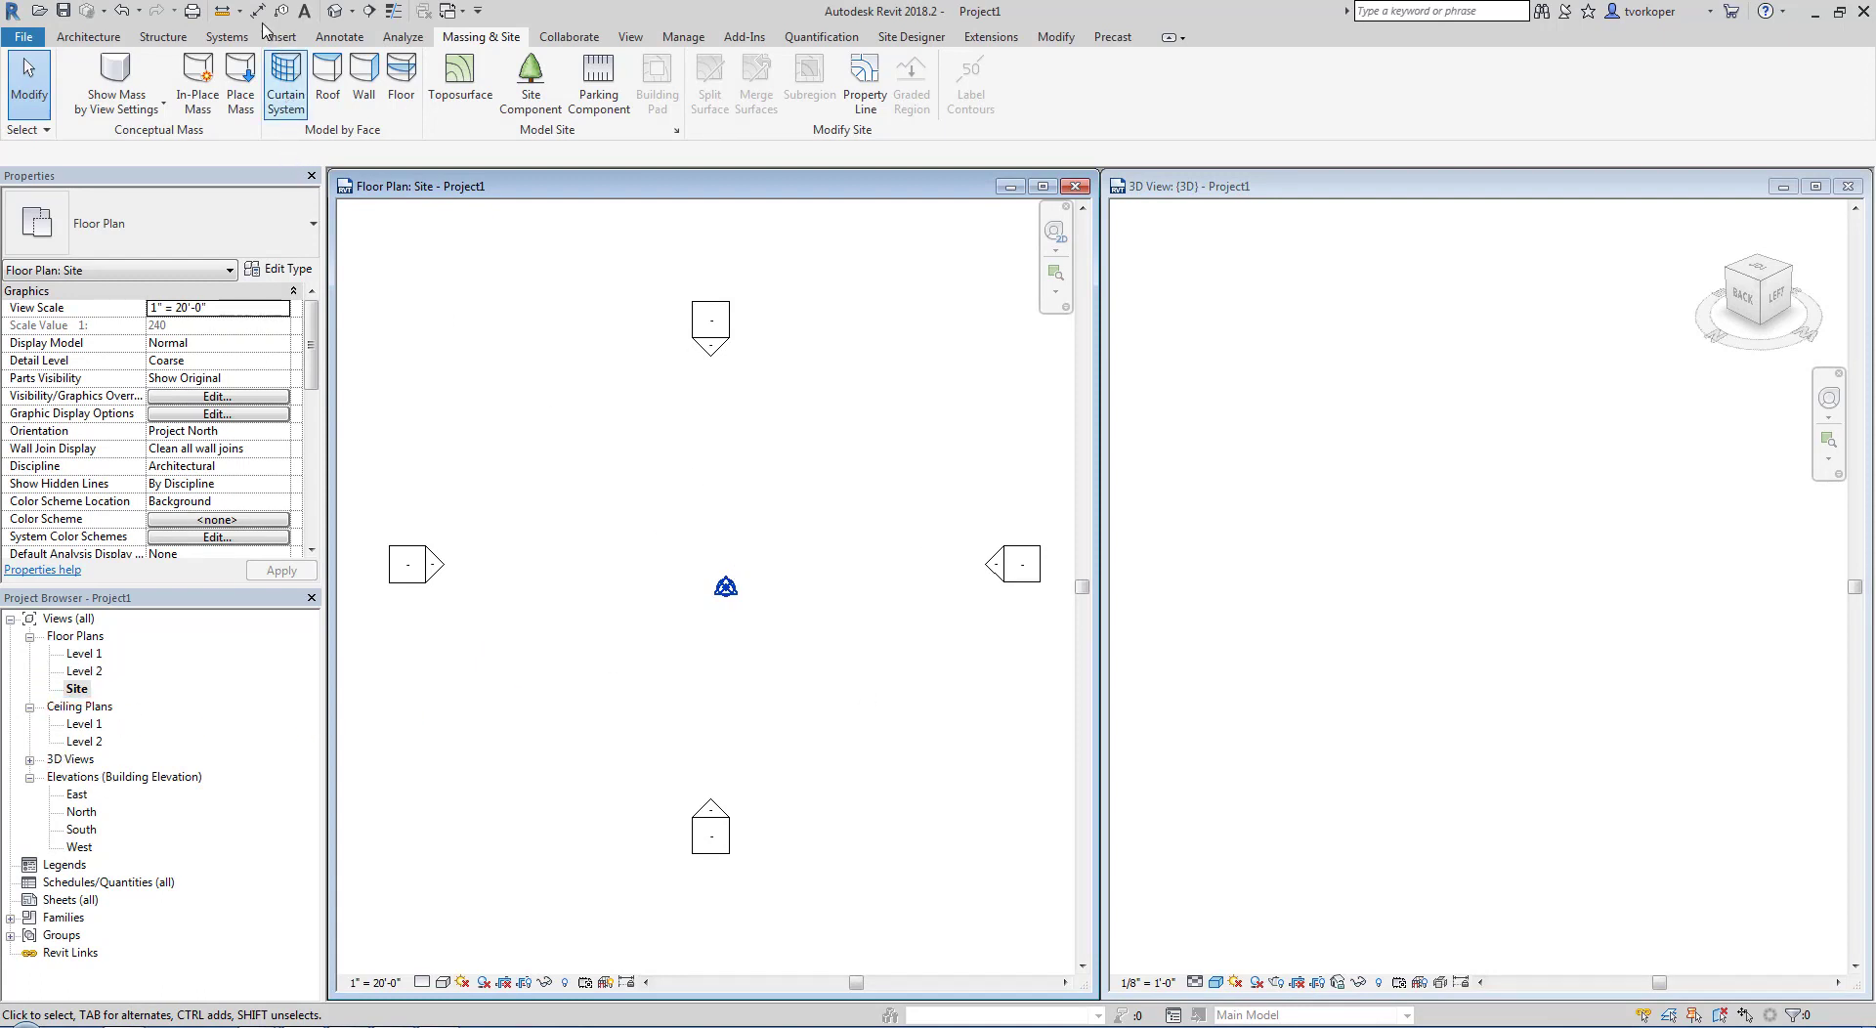
# Step: Switch back to Revit, start a CAD import, and select ausser.dwg in the Civil Dwg folder of the MiraCosta College teaching files
pyautogui.click(285, 41)
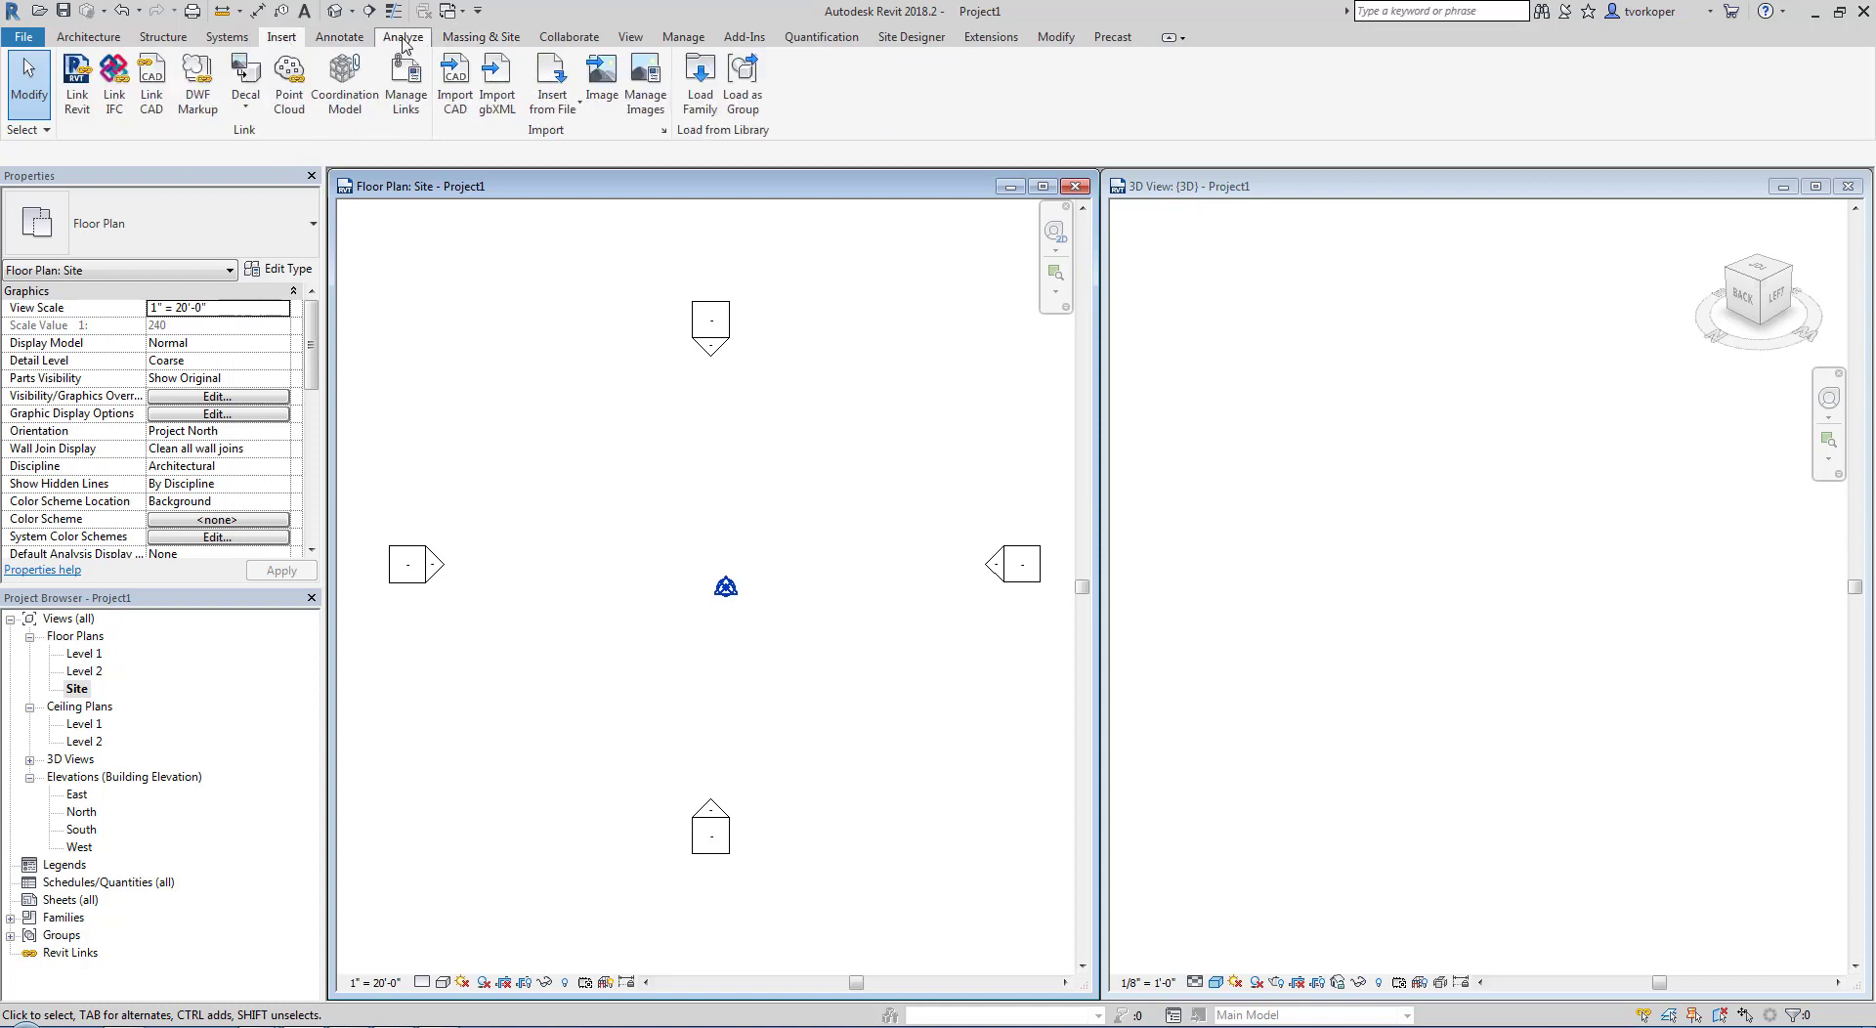
pyautogui.click(447, 90)
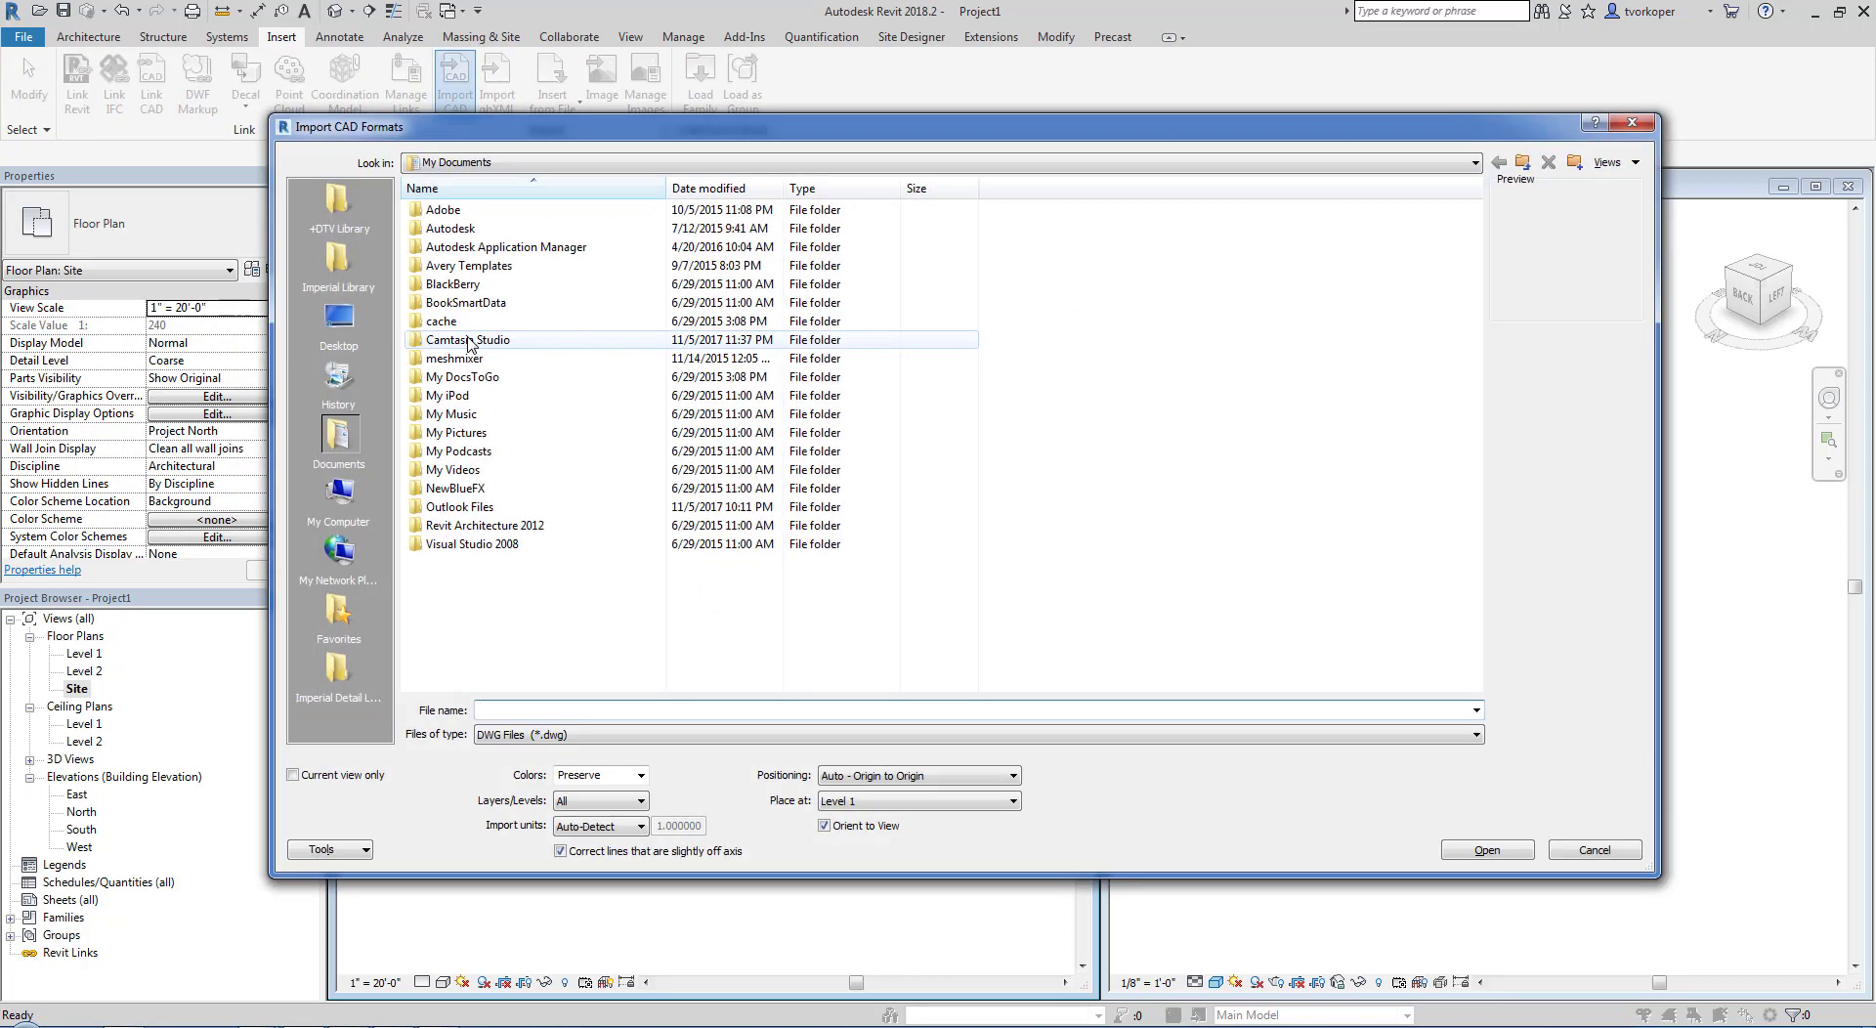
pyautogui.click(494, 162)
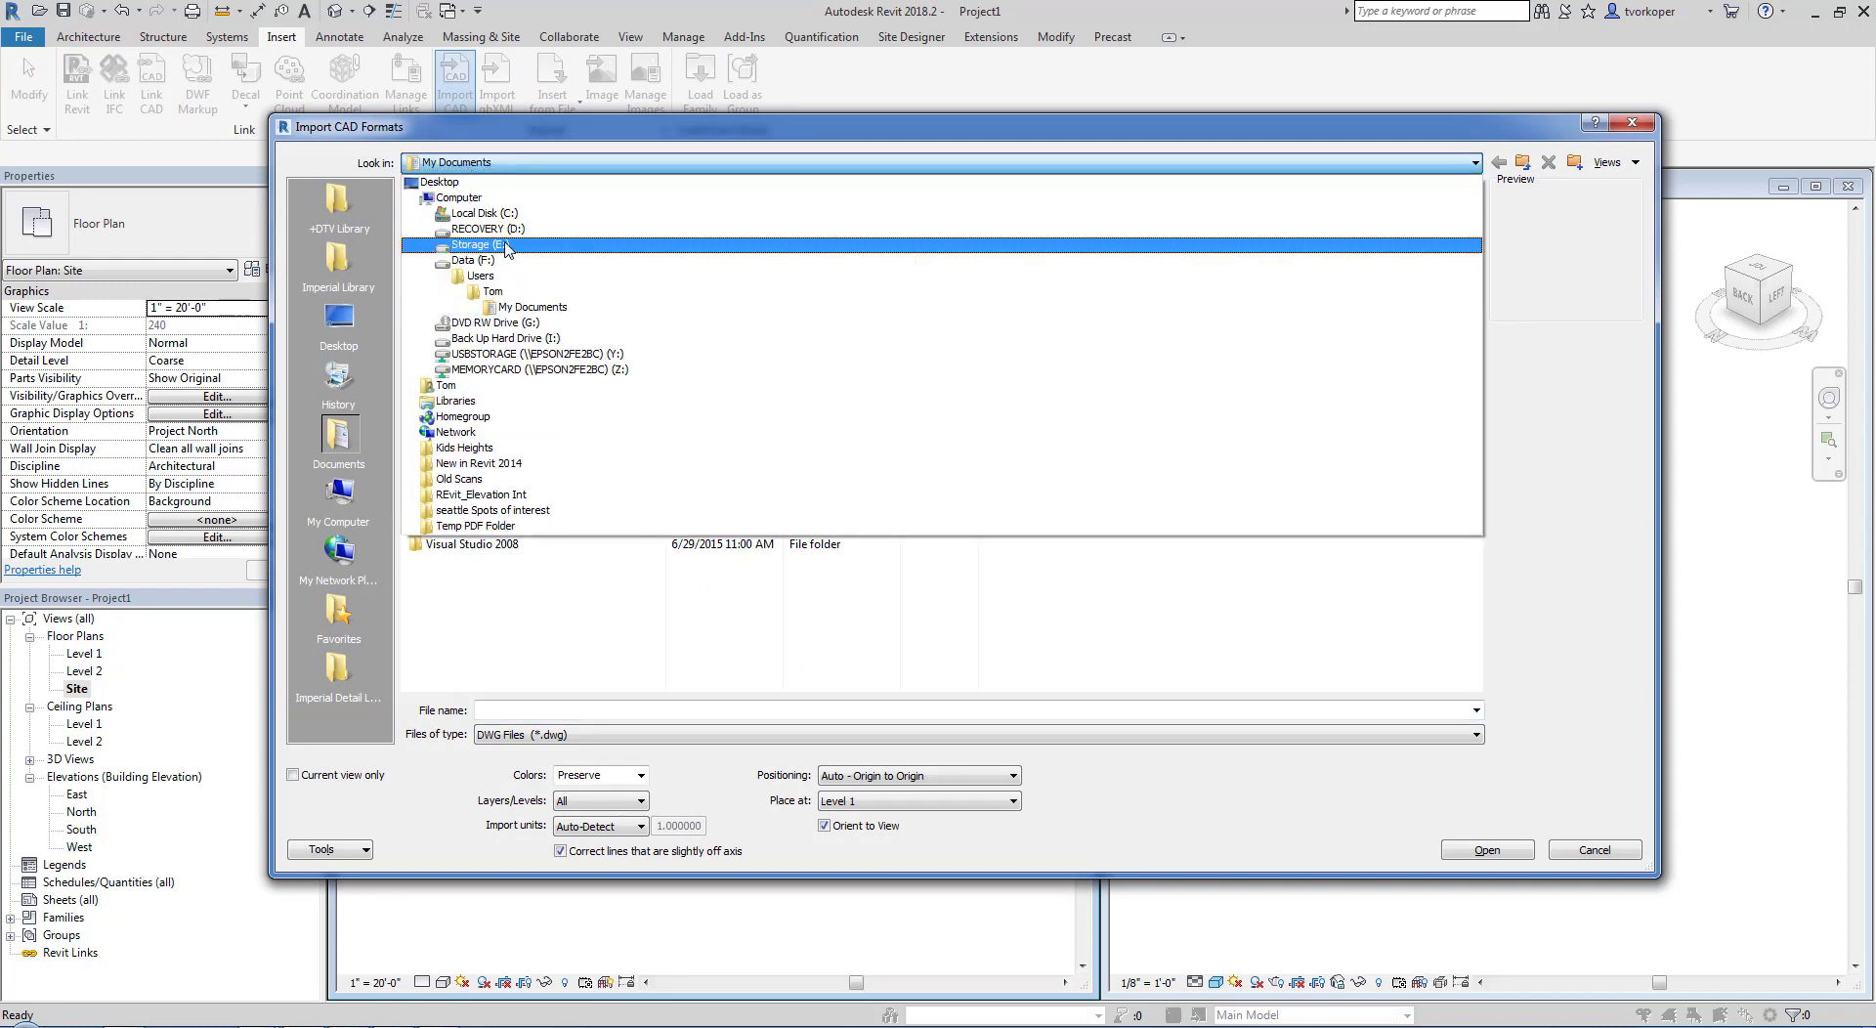
pyautogui.click(507, 247)
pyautogui.doubleClick(483, 262)
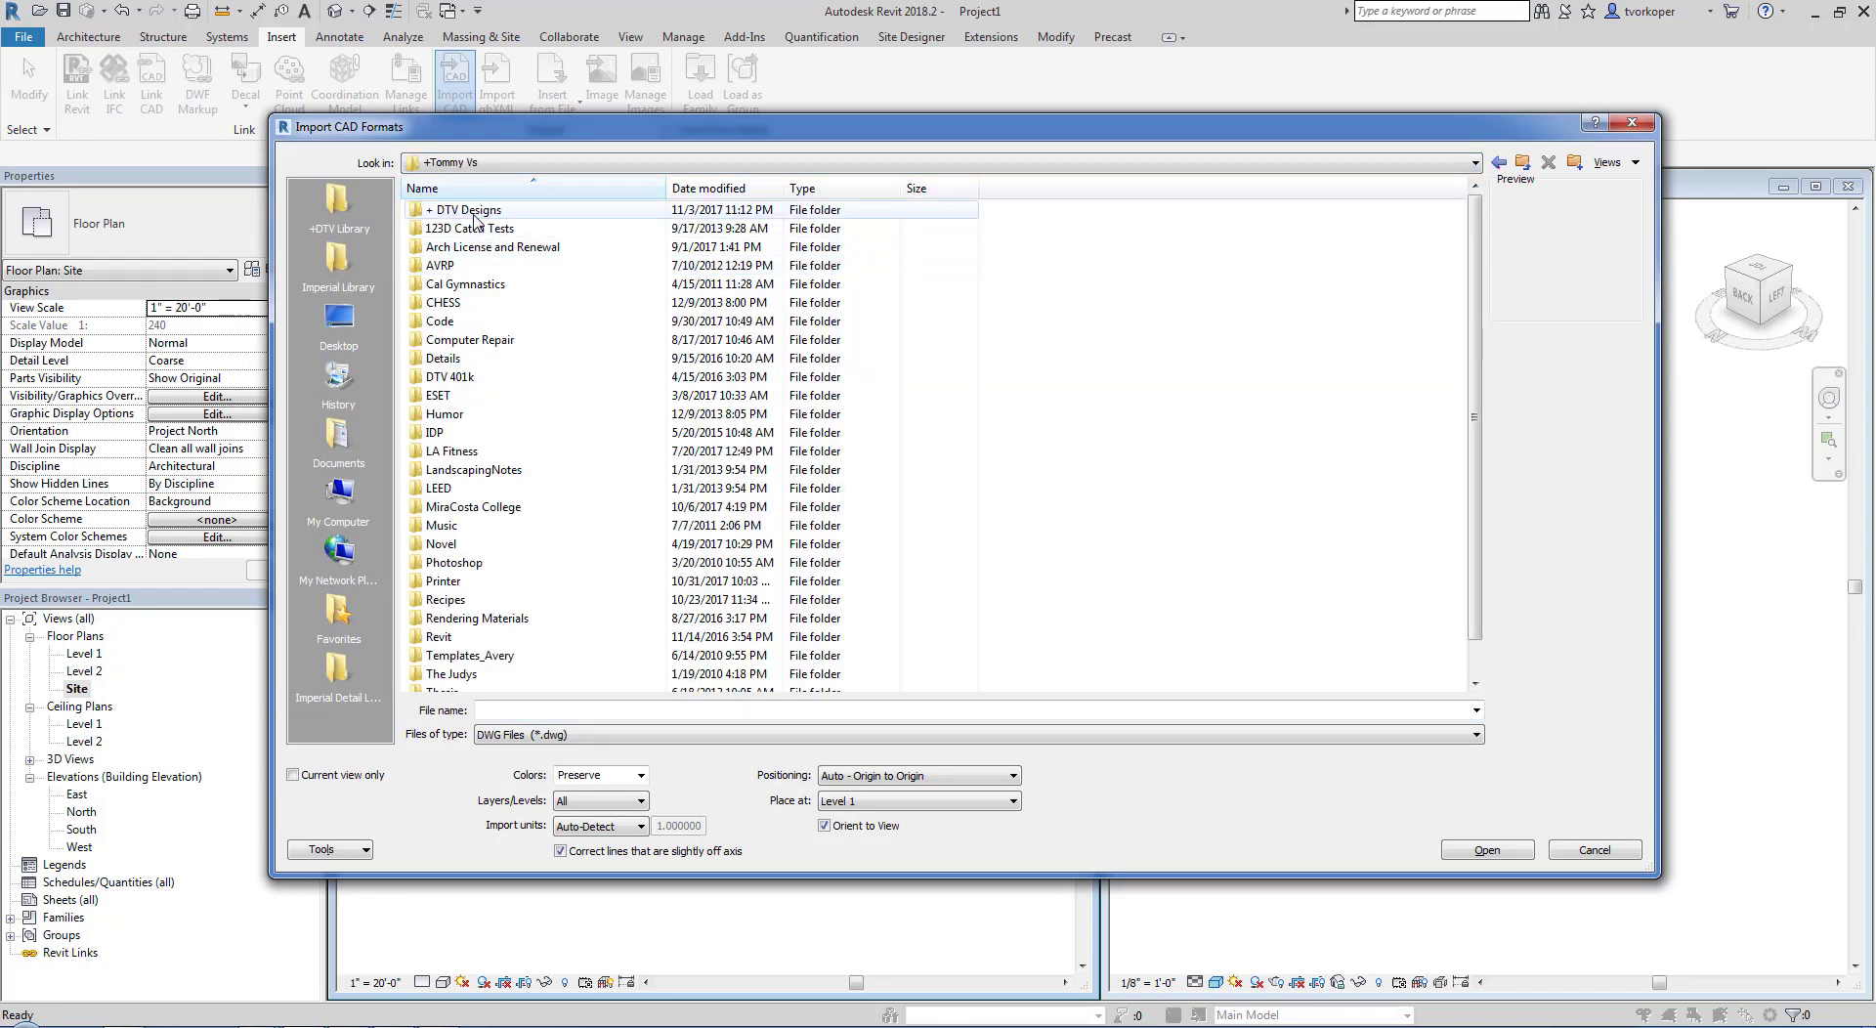
pyautogui.doubleClick(457, 506)
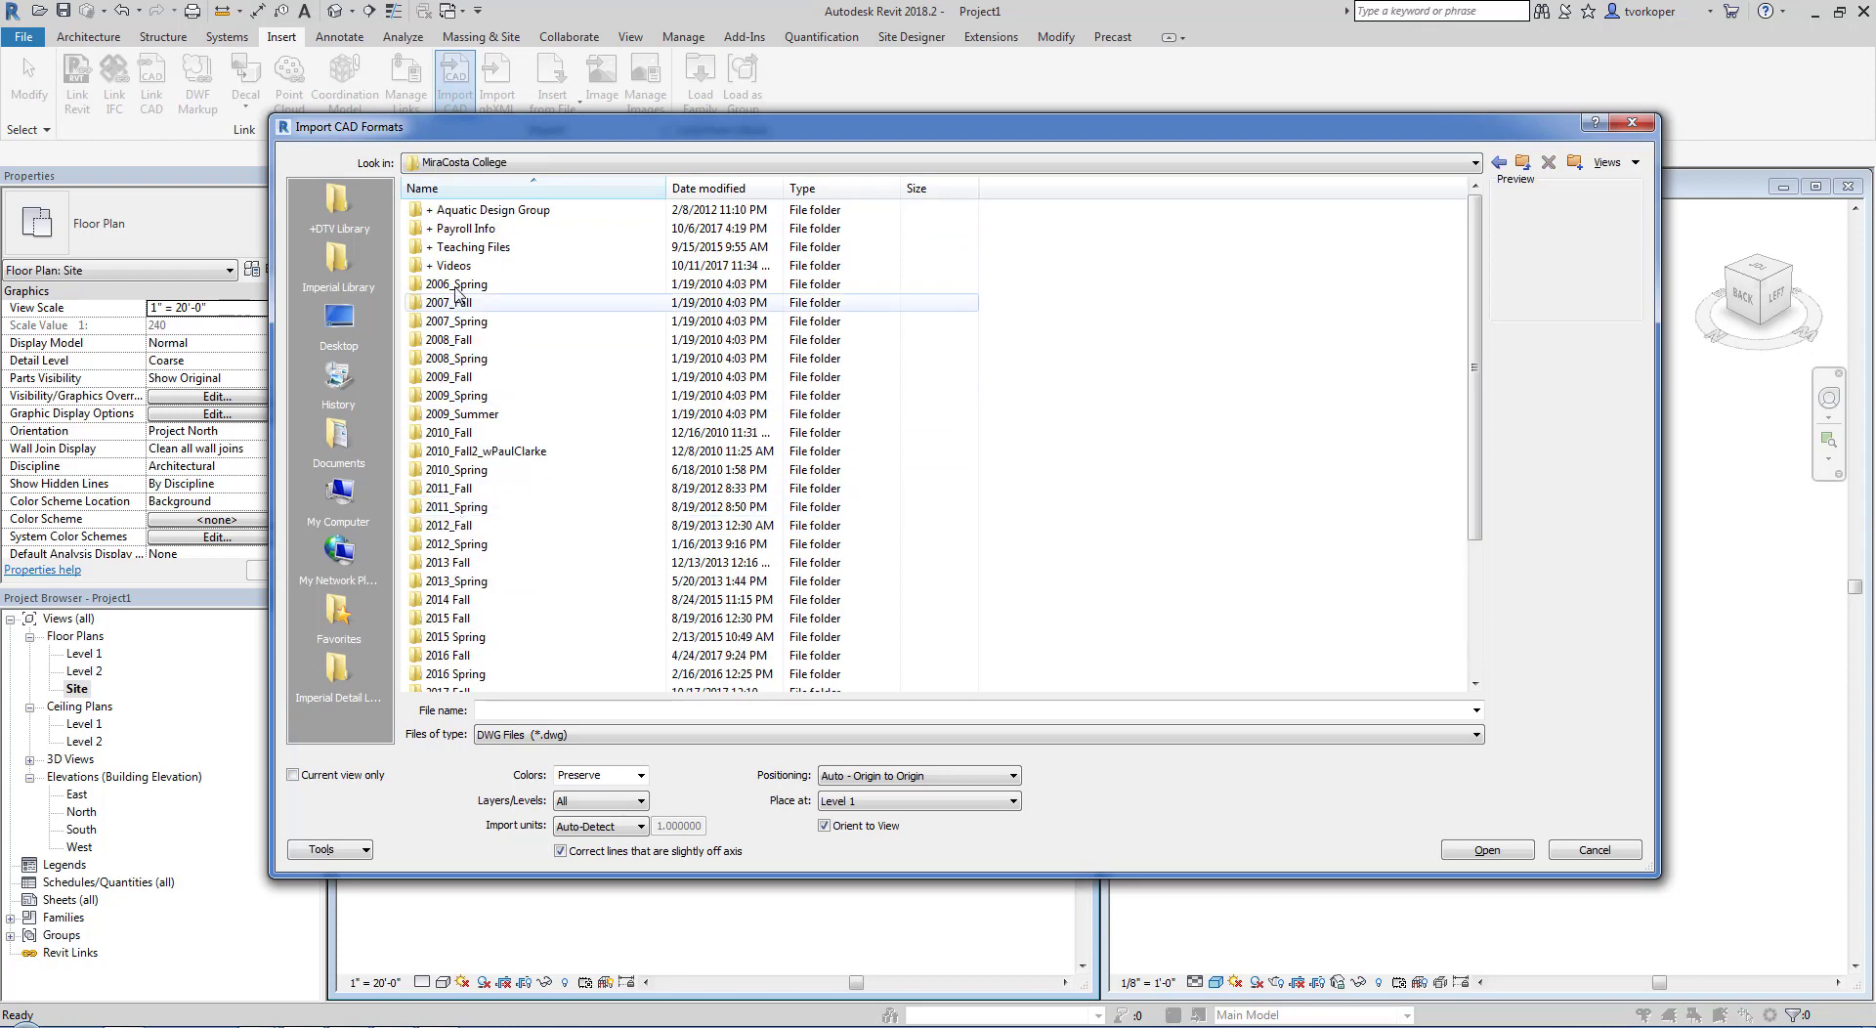
pyautogui.doubleClick(459, 247)
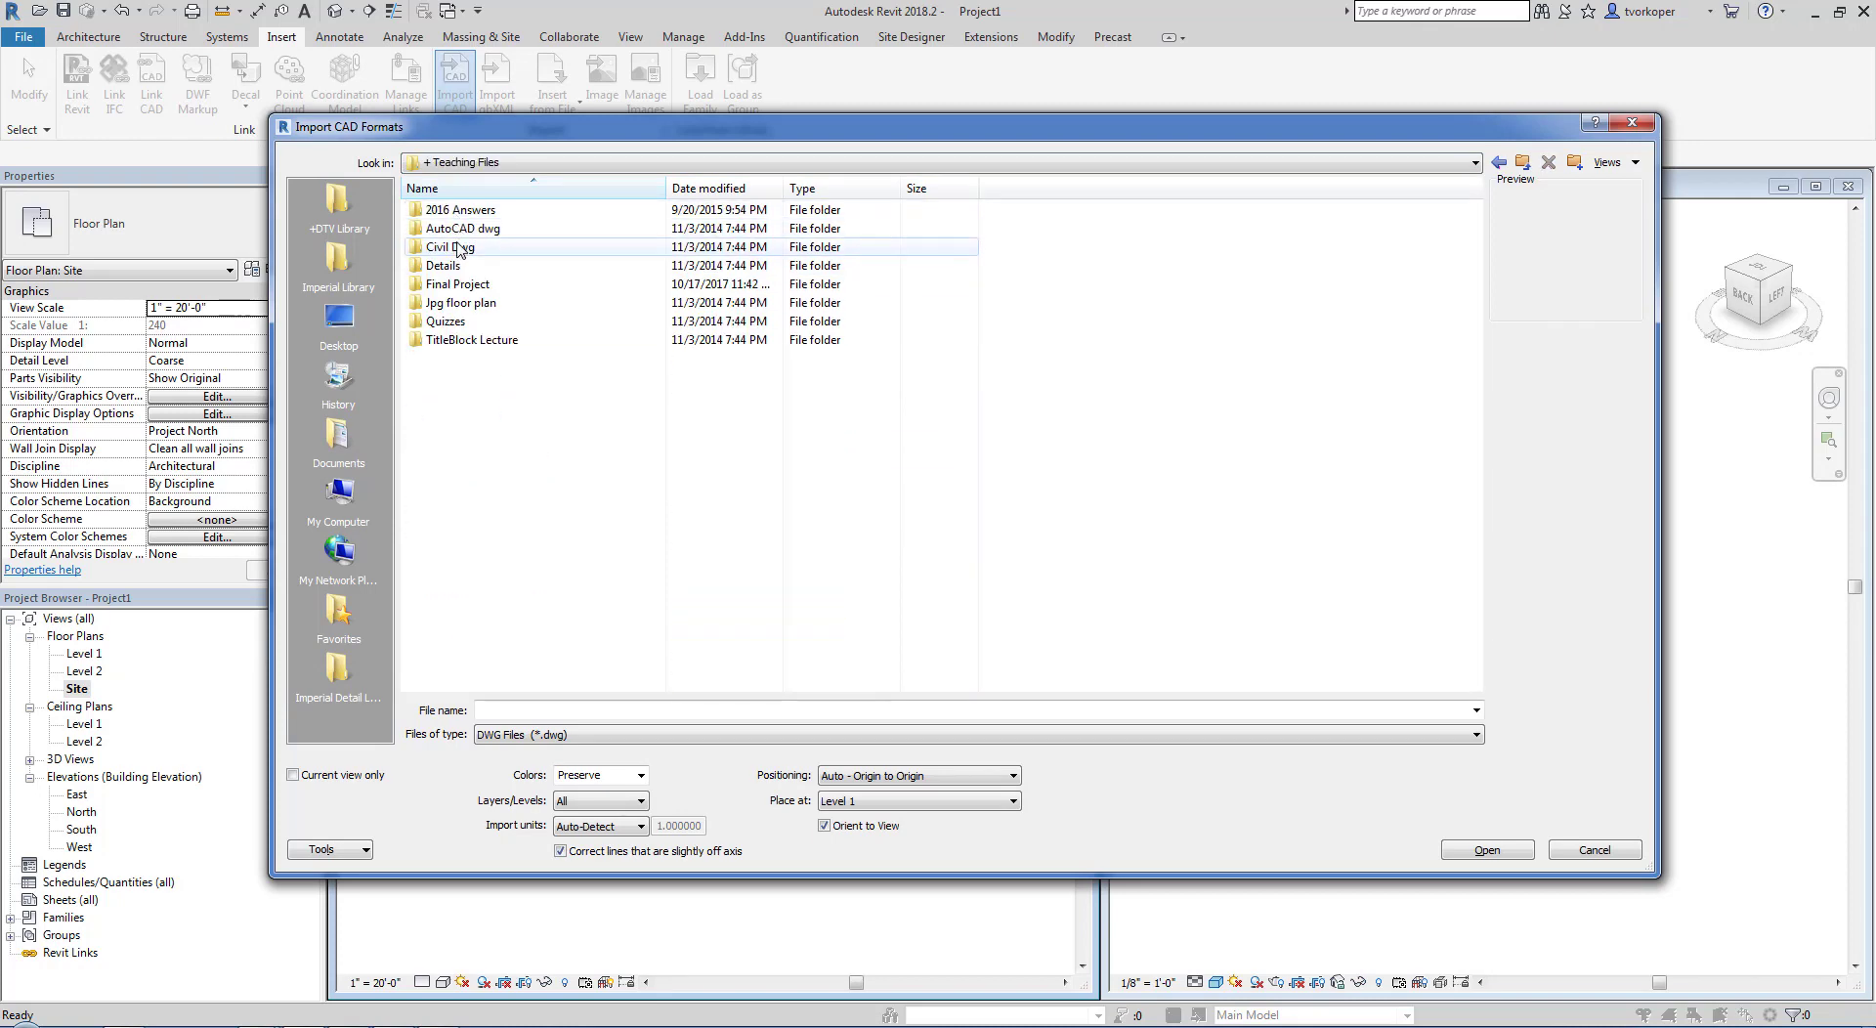
pyautogui.doubleClick(460, 247)
pyautogui.click(459, 212)
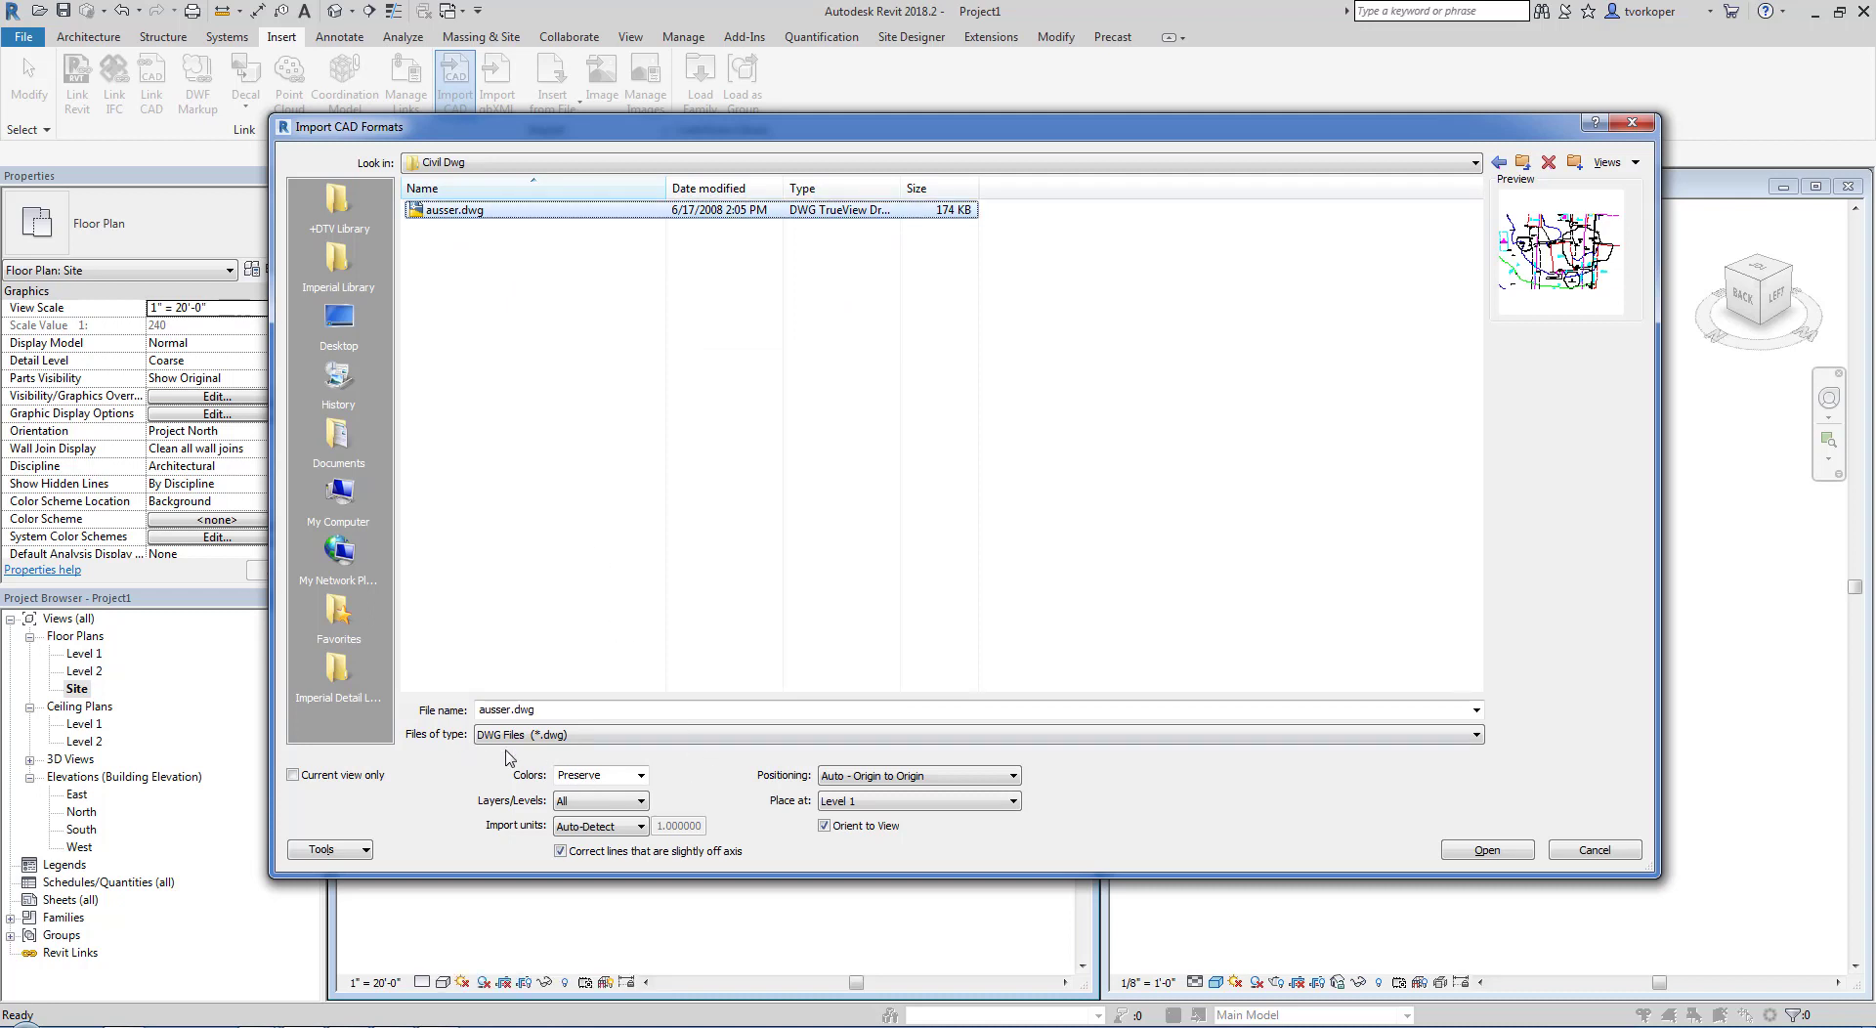
# Step: Import the drawing with colors set to Black and White and Layers/Levels kept at All
pyautogui.moveTo(502, 749)
pyautogui.mouseDown()
pyautogui.moveTo(1161, 843)
pyautogui.moveTo(1139, 874)
pyautogui.mouseUp()
pyautogui.click(642, 776)
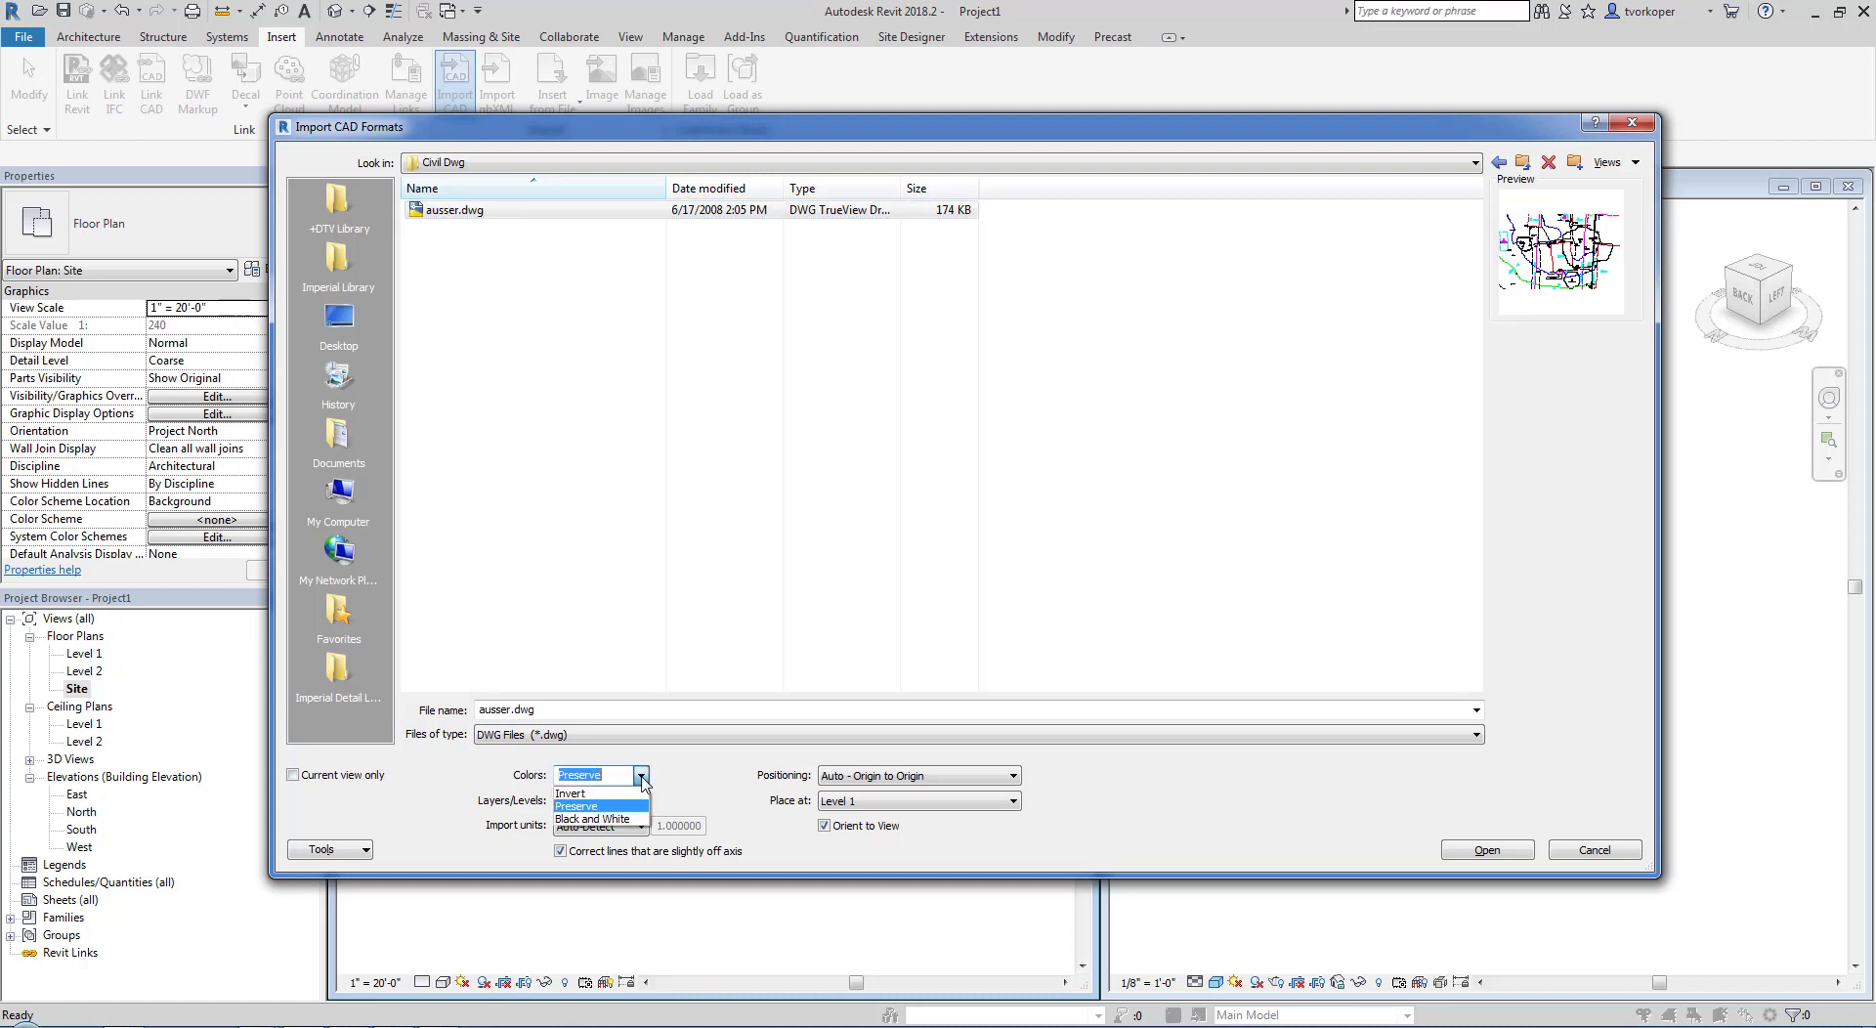
pyautogui.click(592, 819)
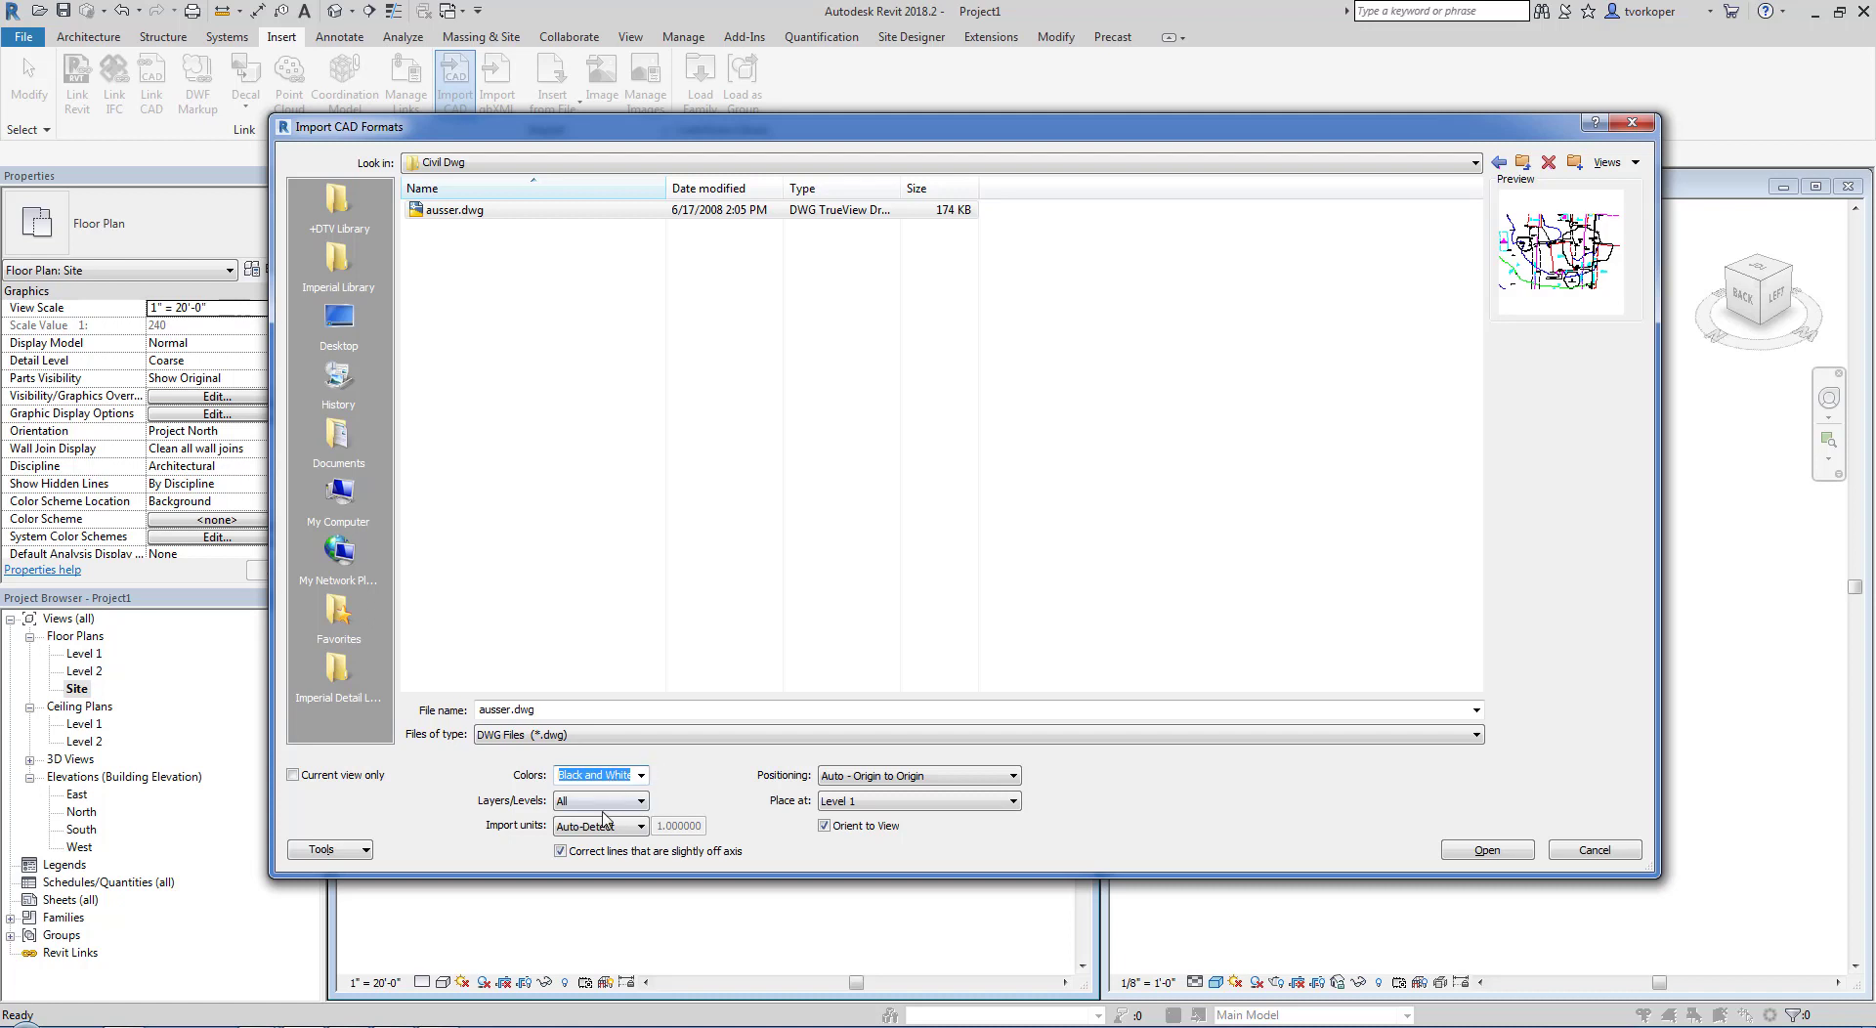
pyautogui.click(641, 803)
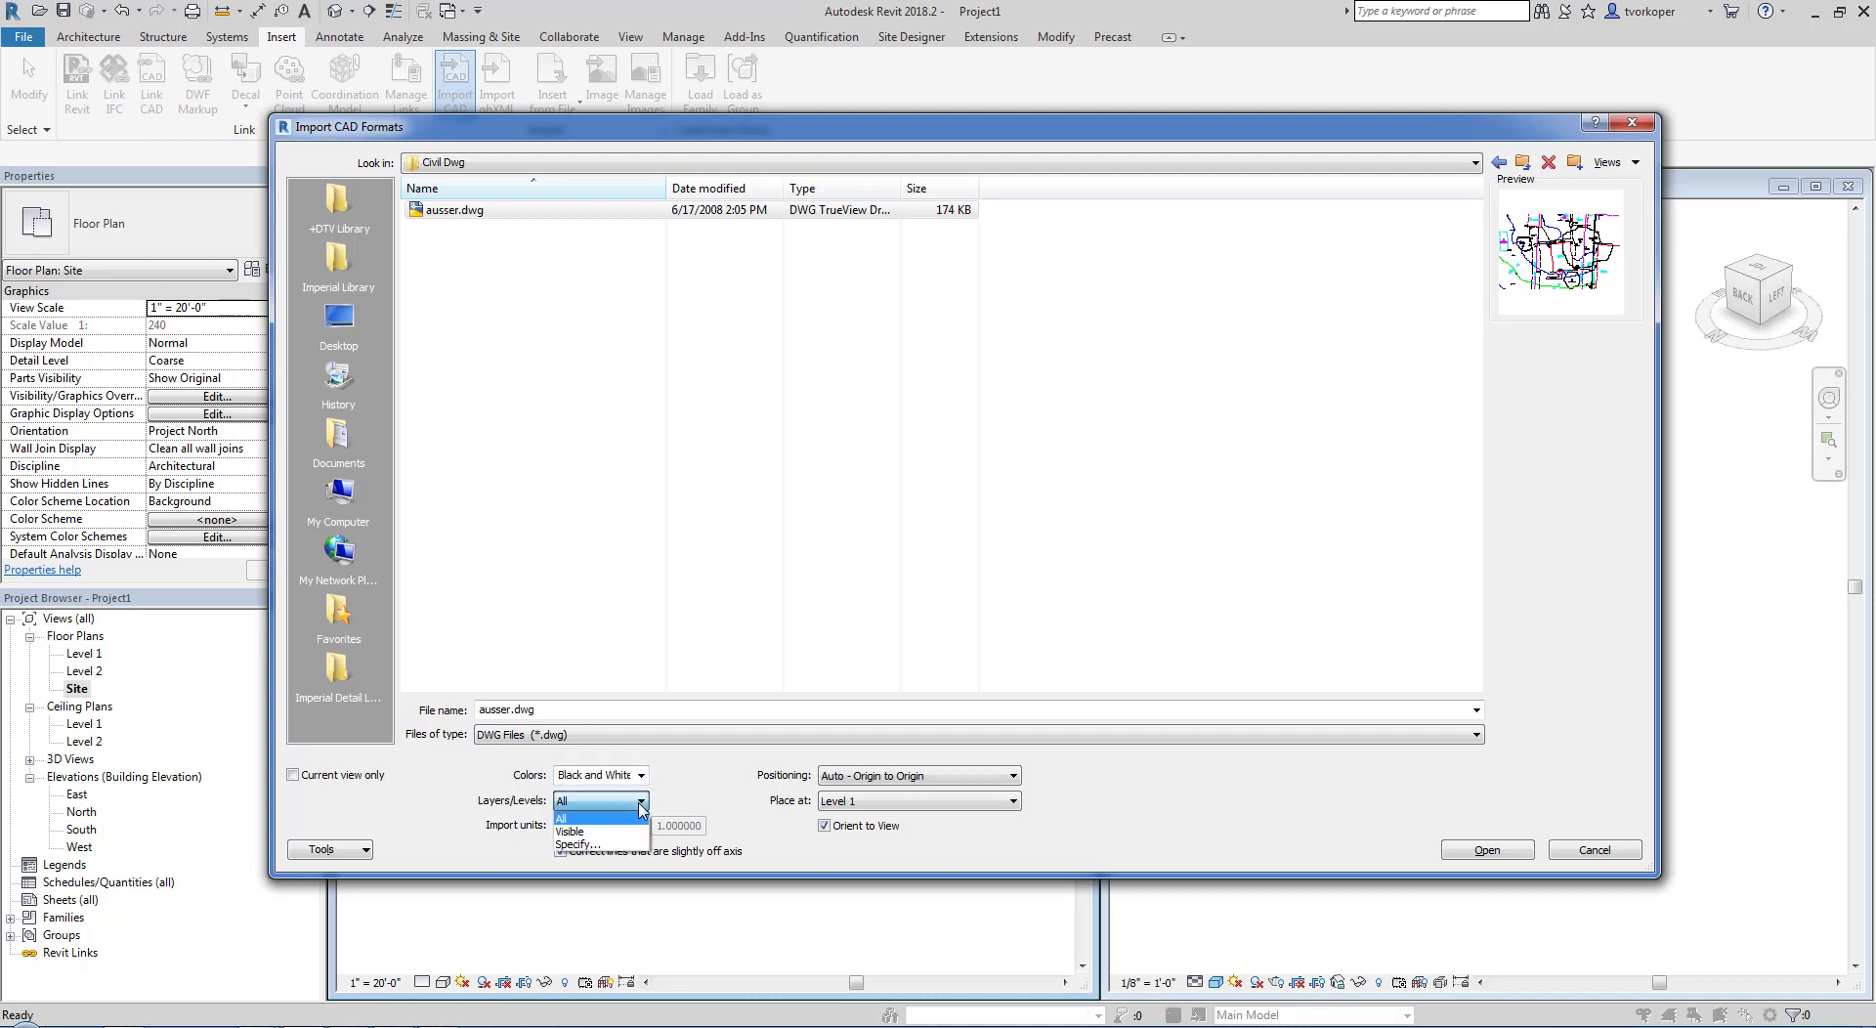
pyautogui.click(643, 806)
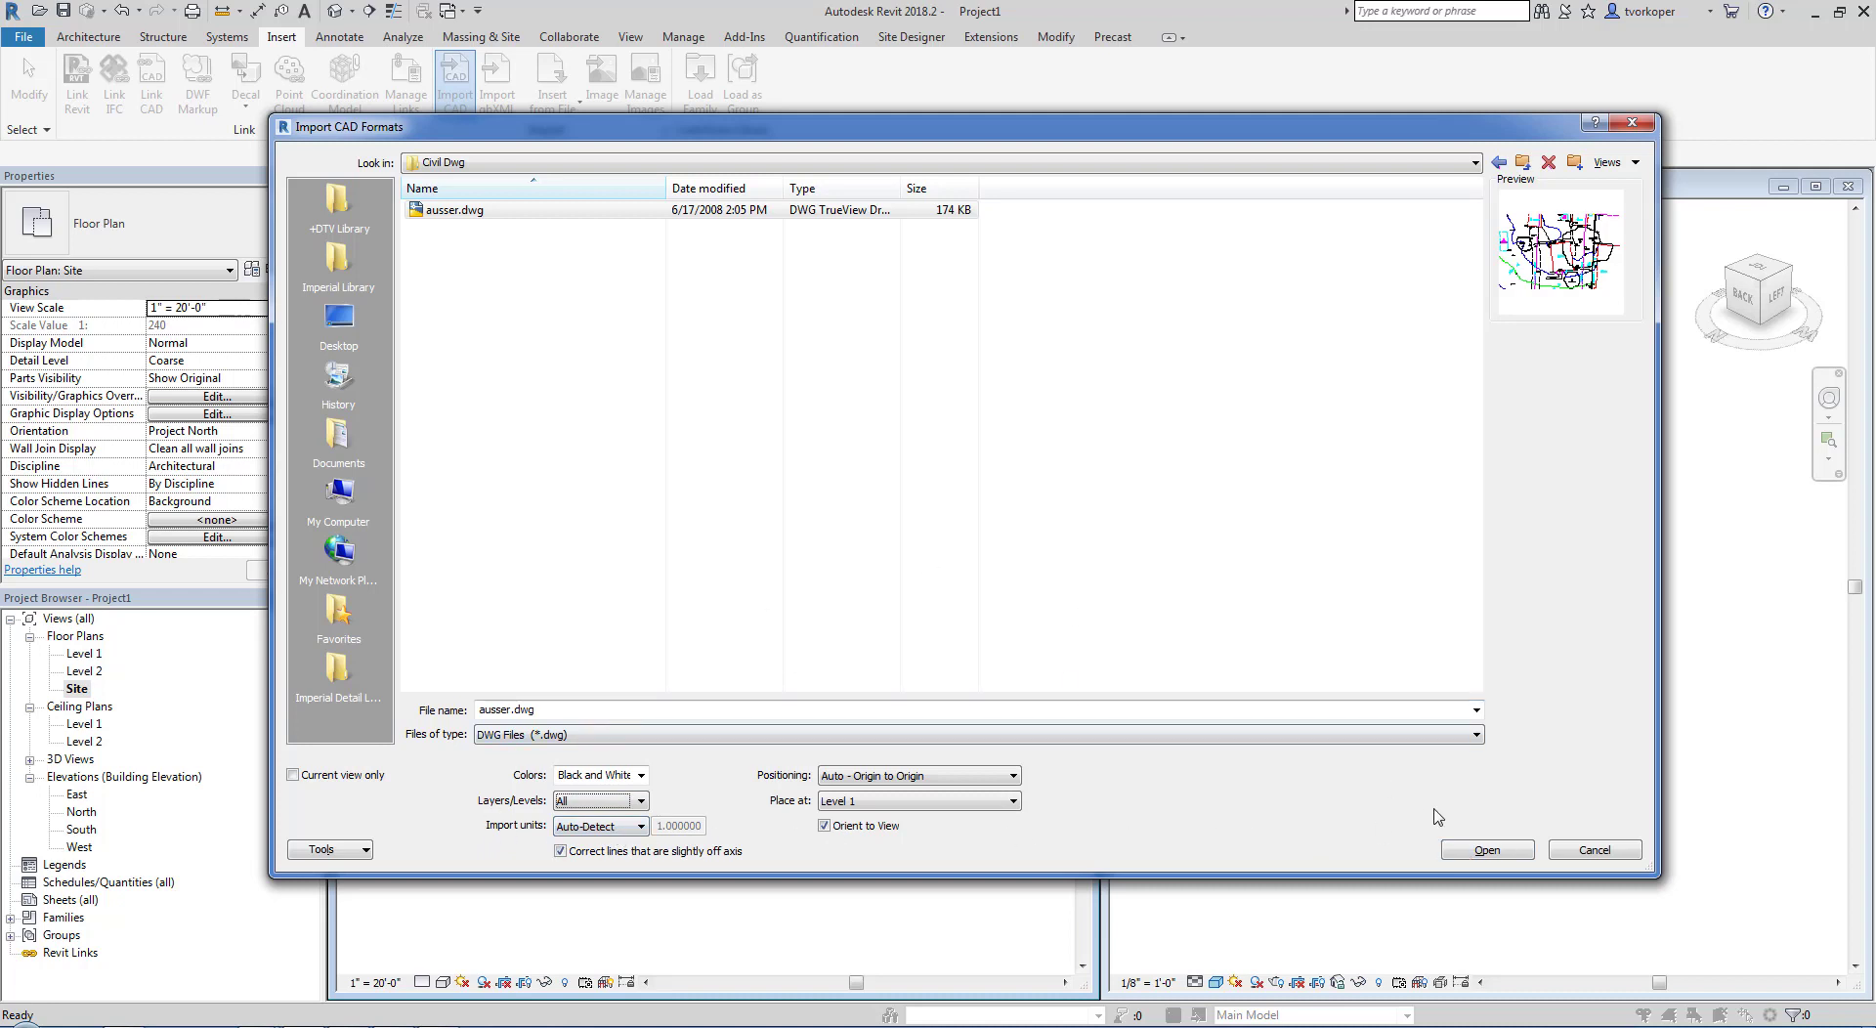
pyautogui.click(1453, 858)
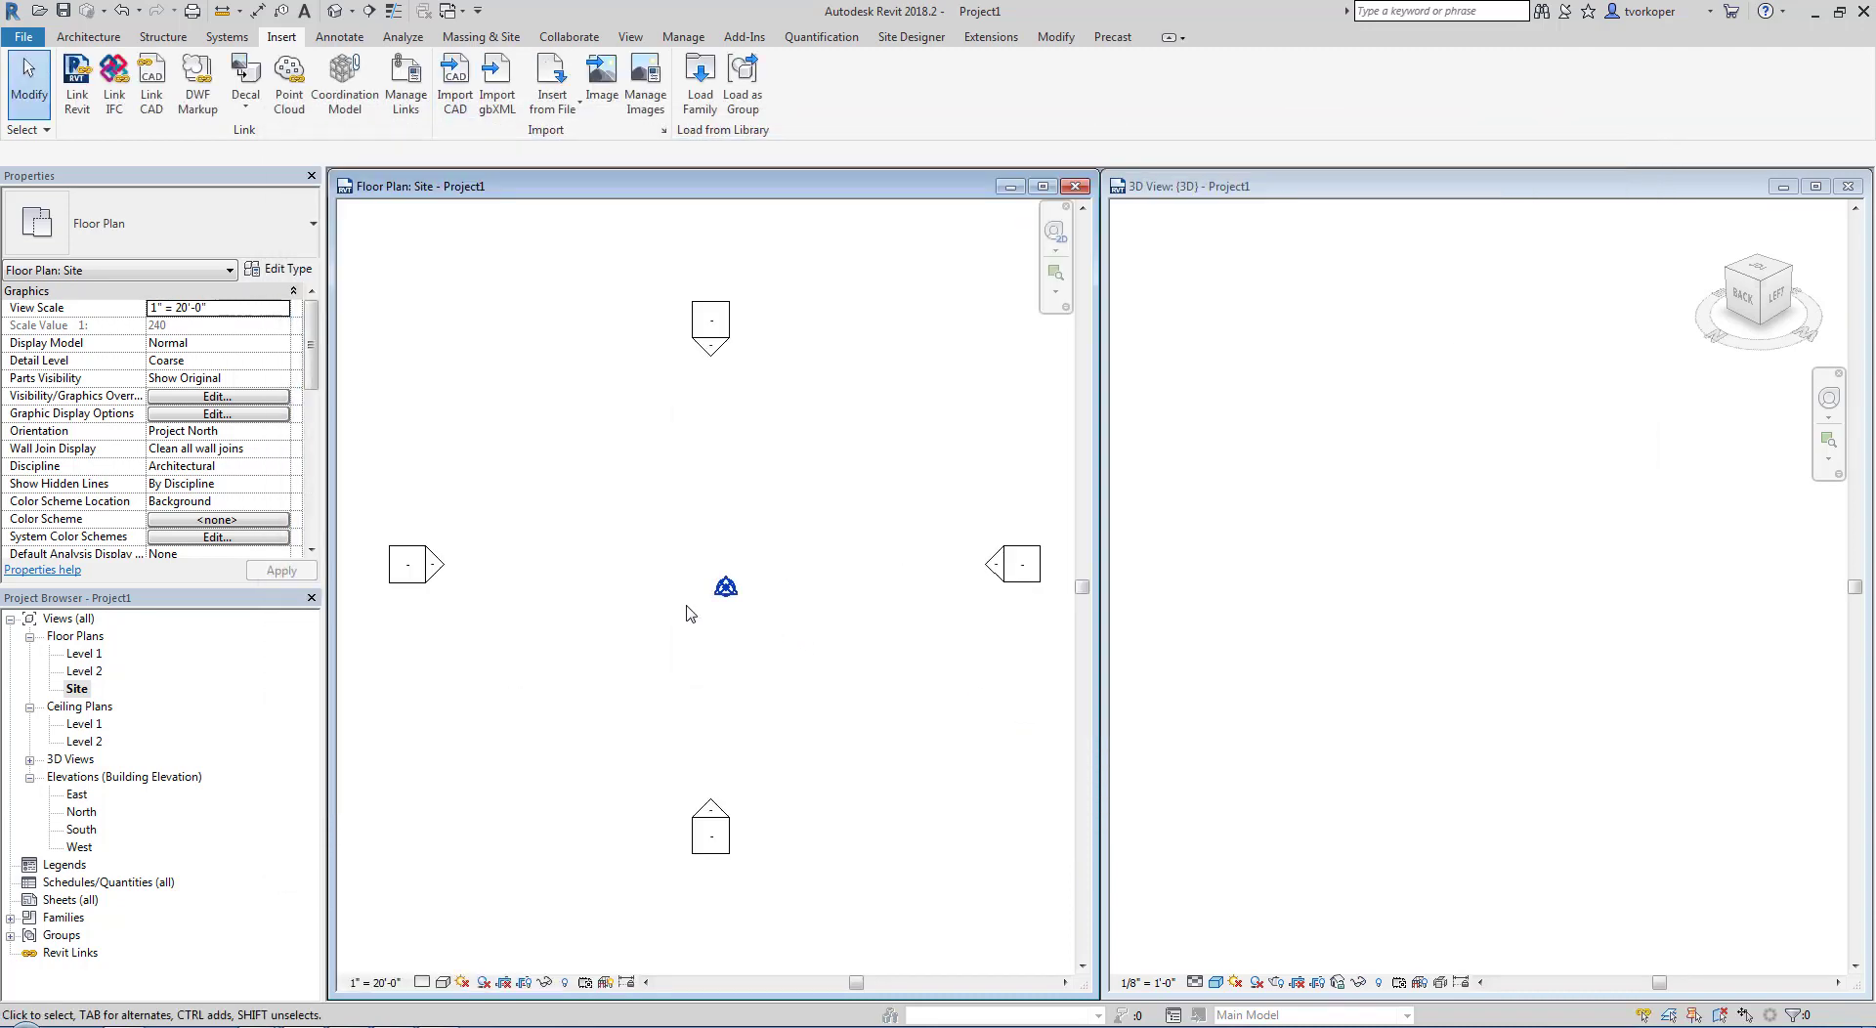
# Step: Move the imported ausser.dwg drawing in the Site plan from its distant location onto the project base point
pyautogui.press('z')
pyautogui.press('e')
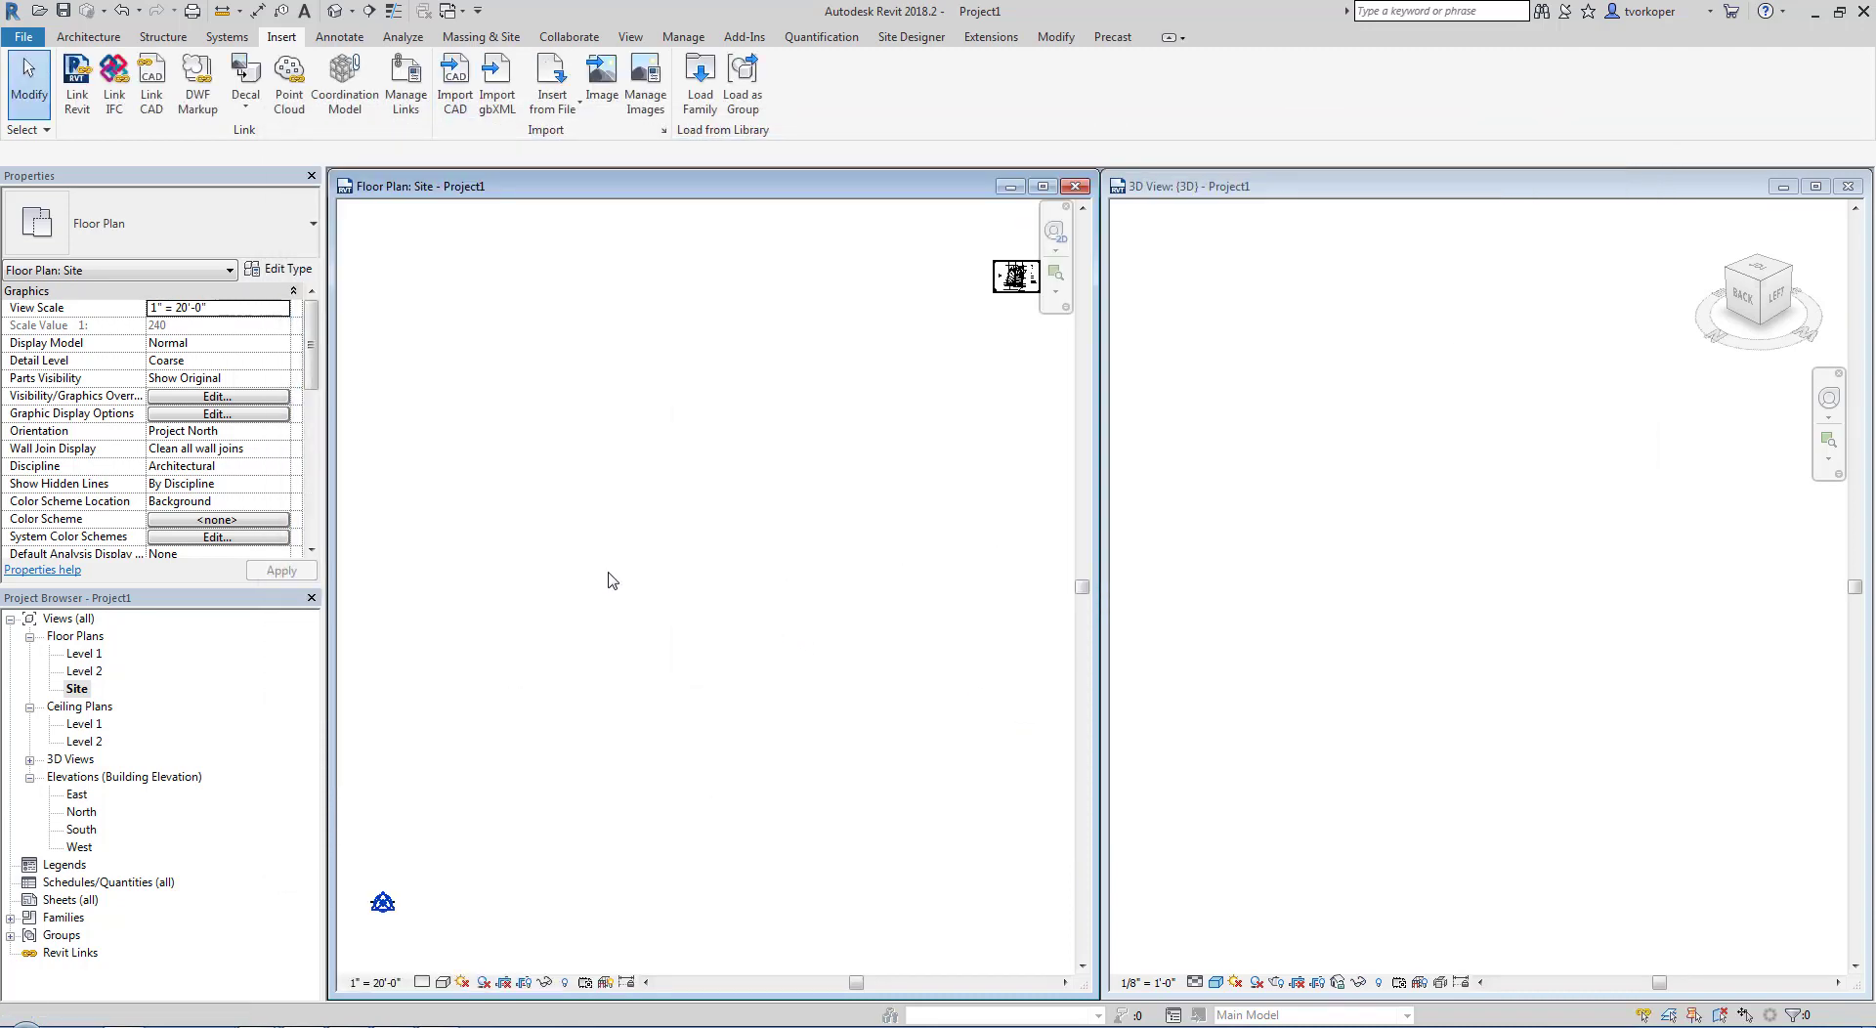
pyautogui.scroll(-2, 658, 561)
pyautogui.click(891, 372)
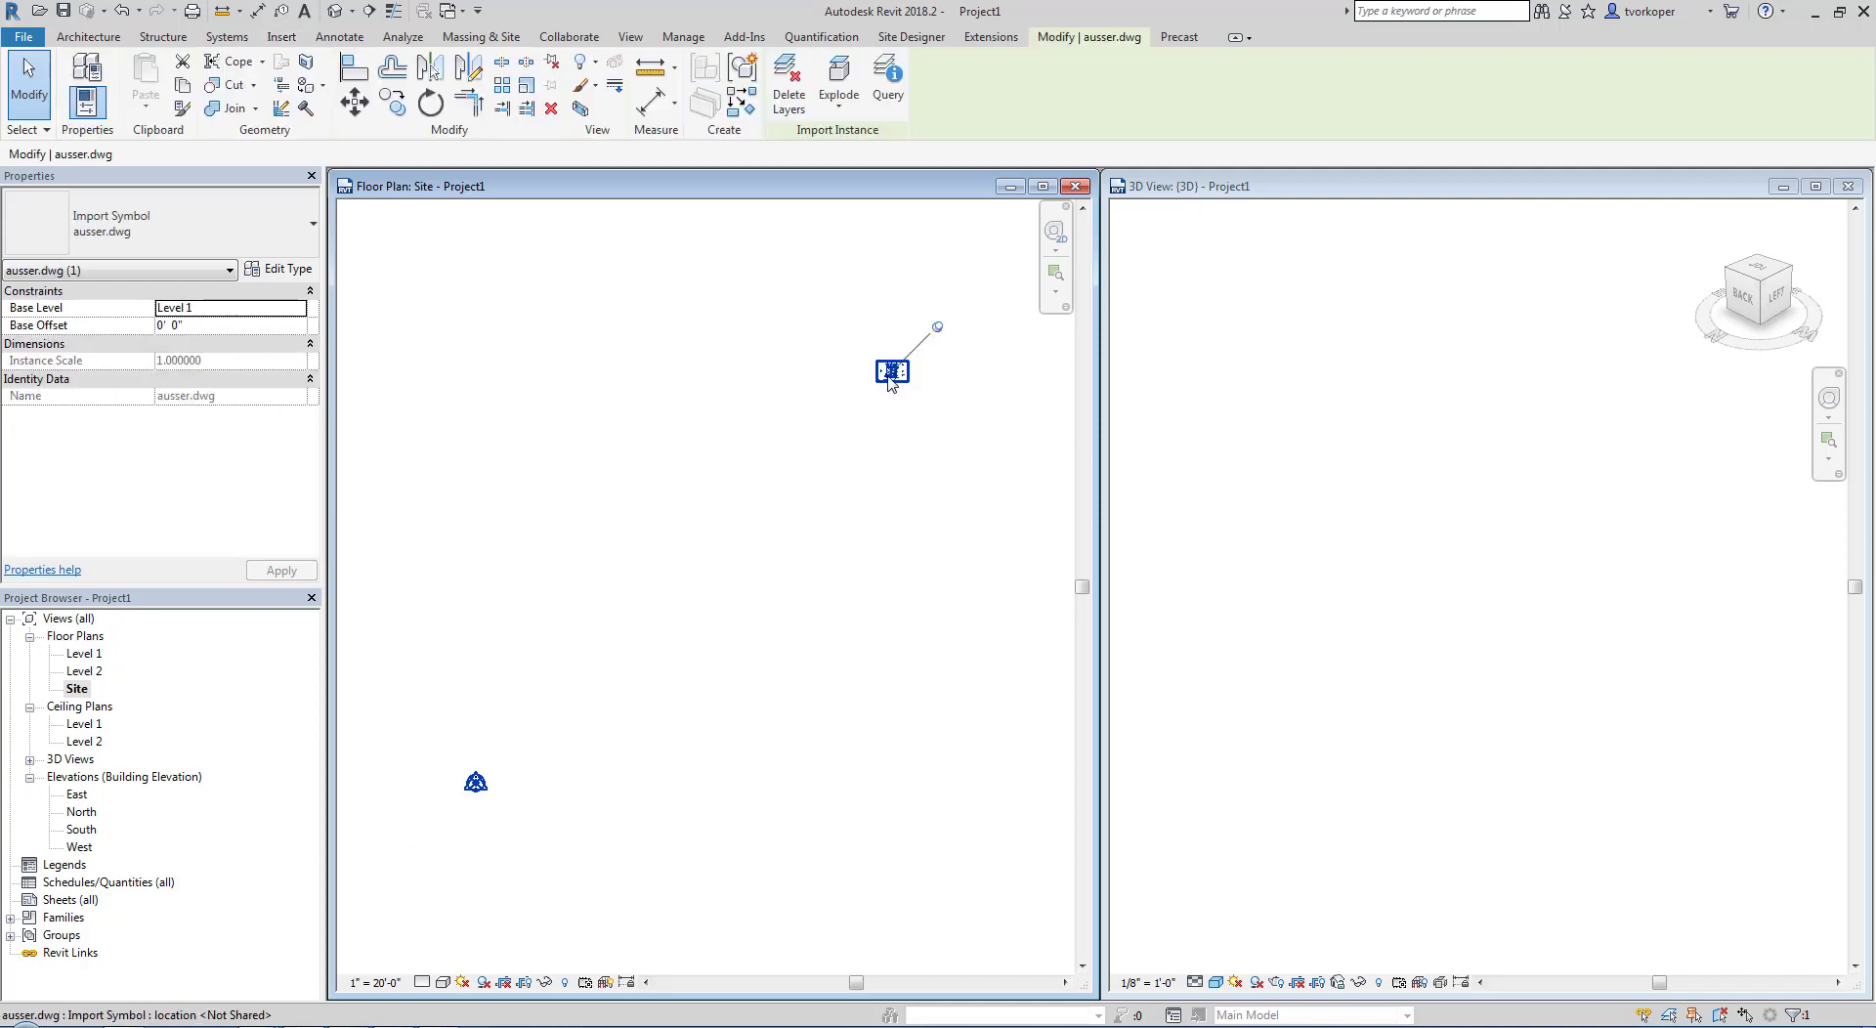
pyautogui.moveTo(909, 378); pyautogui.dragTo(476, 788)
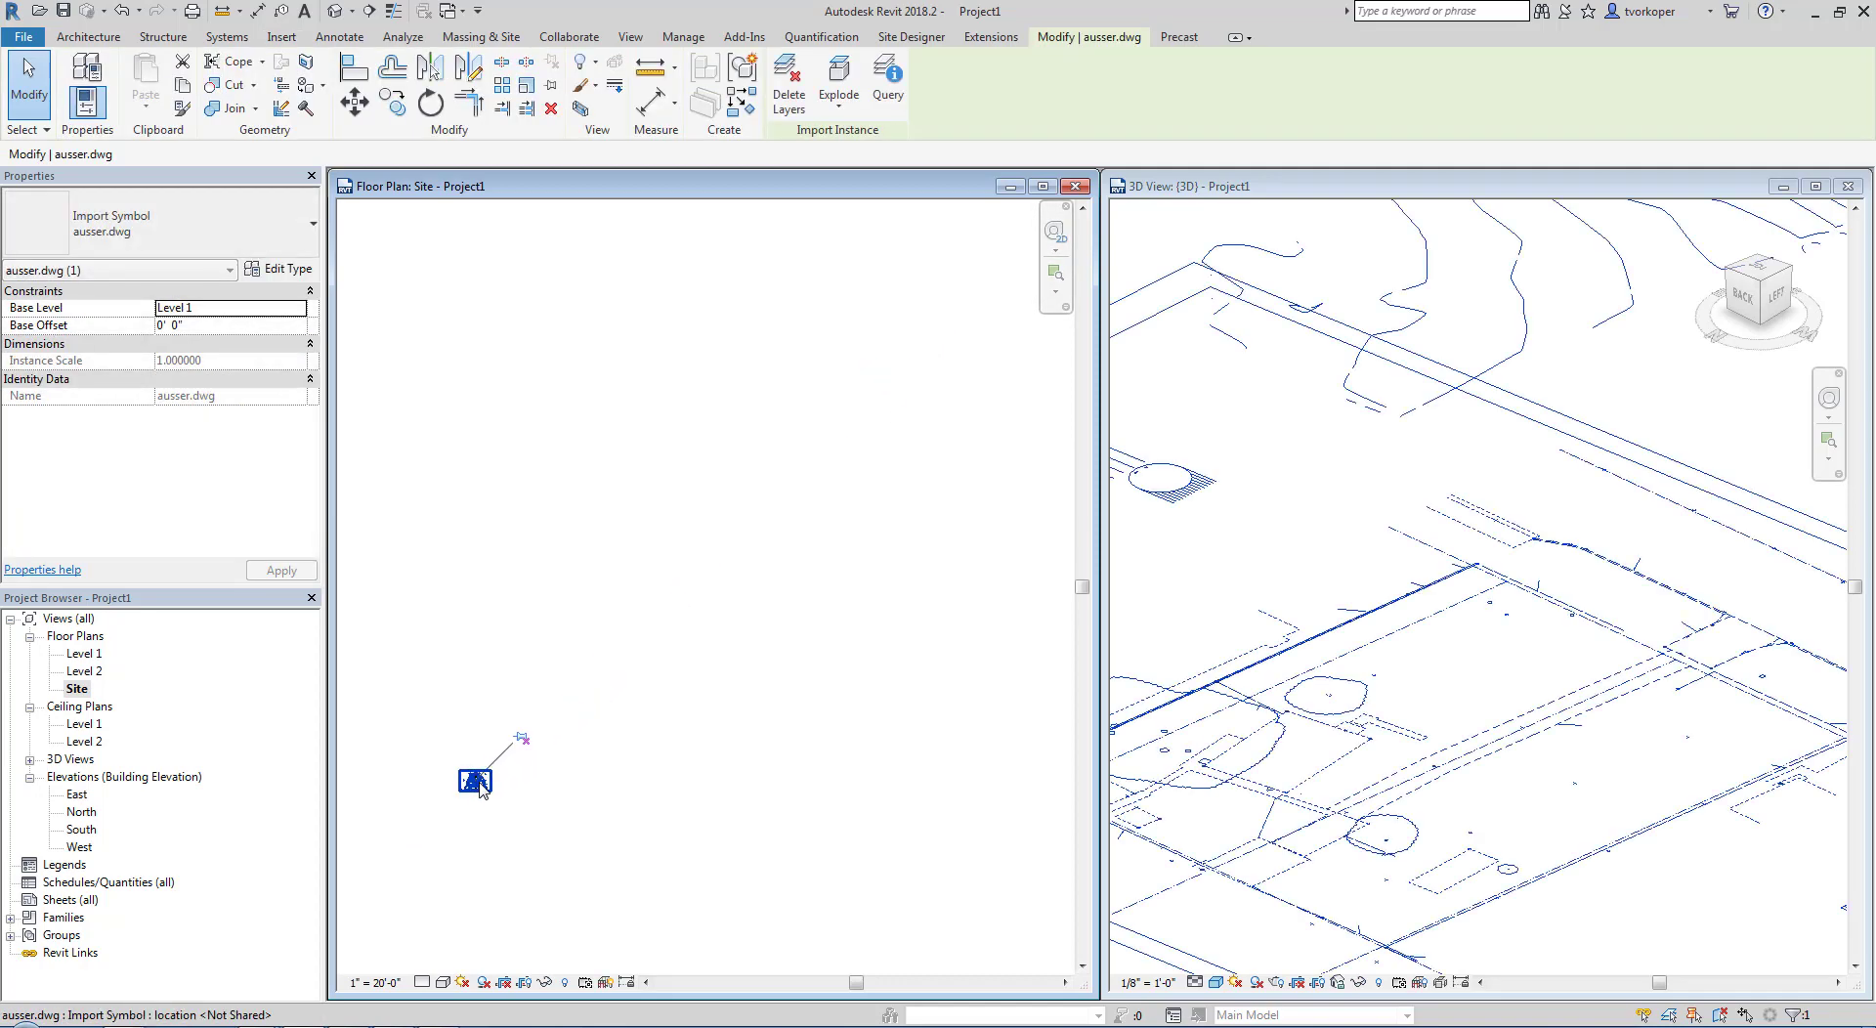
pyautogui.click(700, 529)
# Step: Shift the imported drawing slightly so the surveyed lot sits centrally among the four elevation markers
pyautogui.scroll(-2, 693, 529)
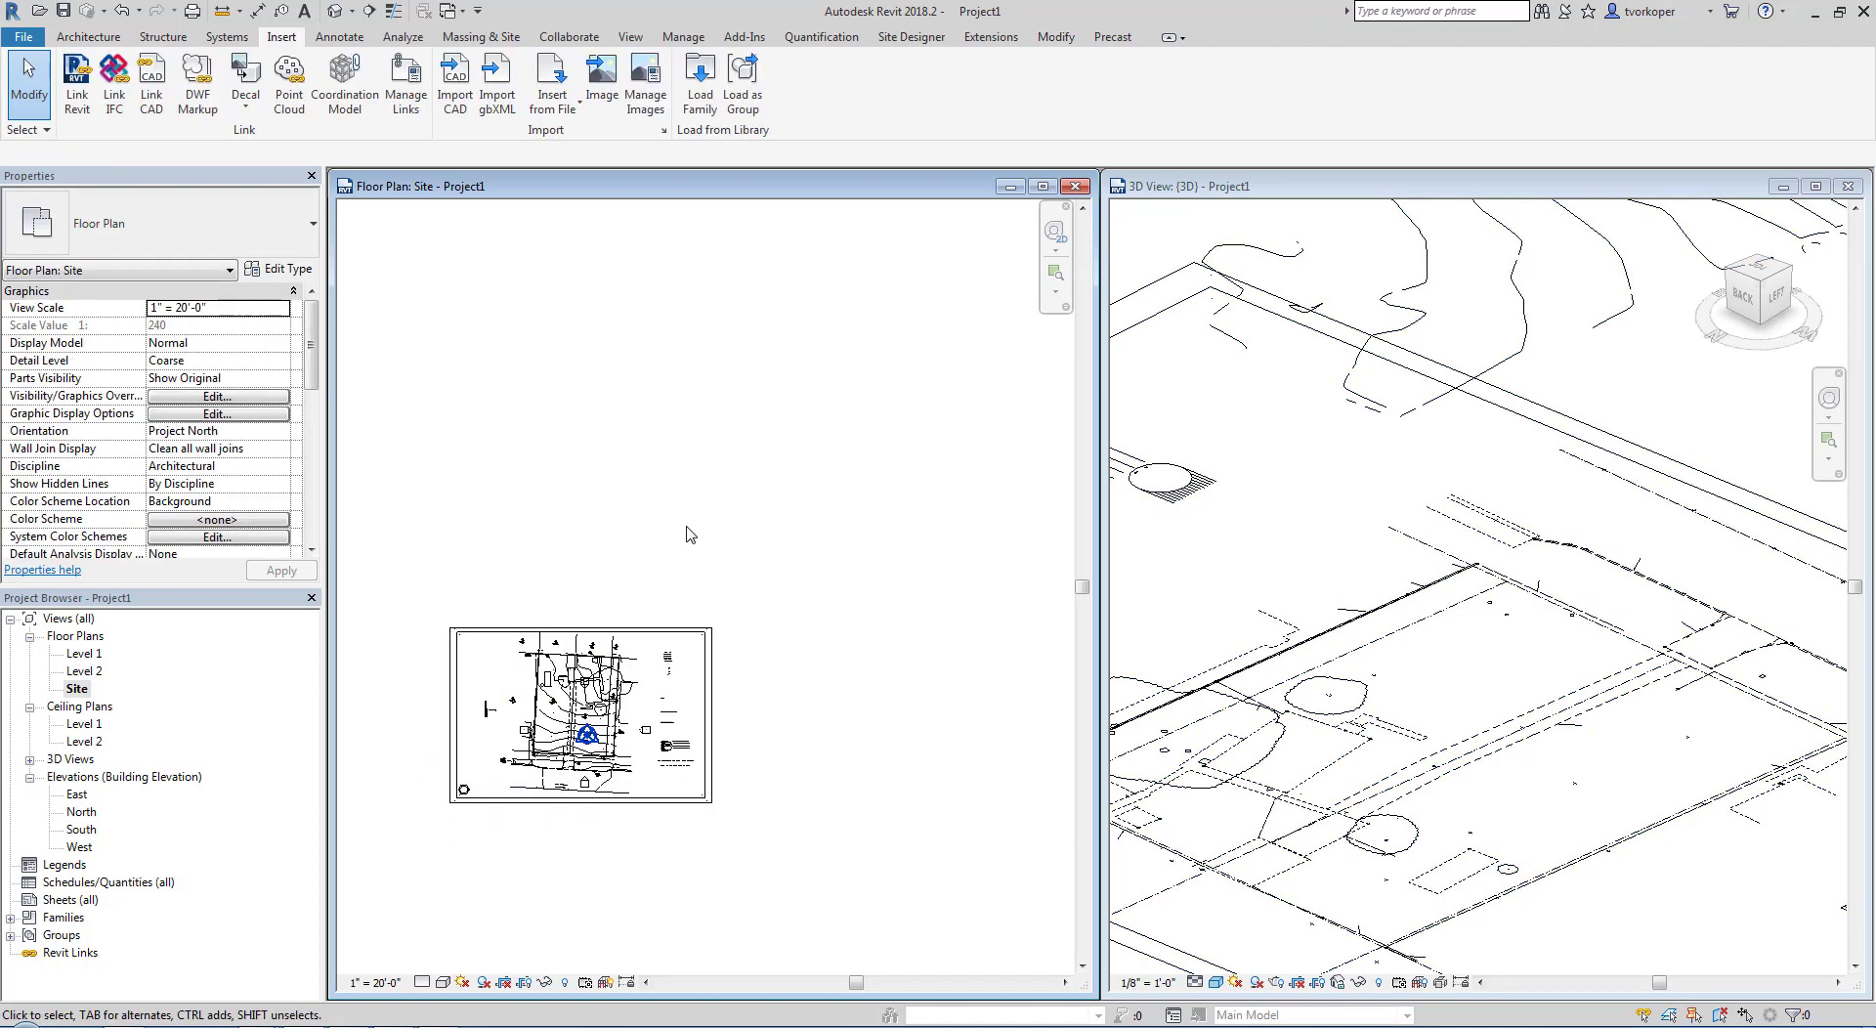
pyautogui.moveTo(601, 705); pyautogui.dragTo(781, 562, button='middle')
pyautogui.scroll(6, 782, 563)
pyautogui.scroll(2, 784, 569)
pyautogui.click(784, 570)
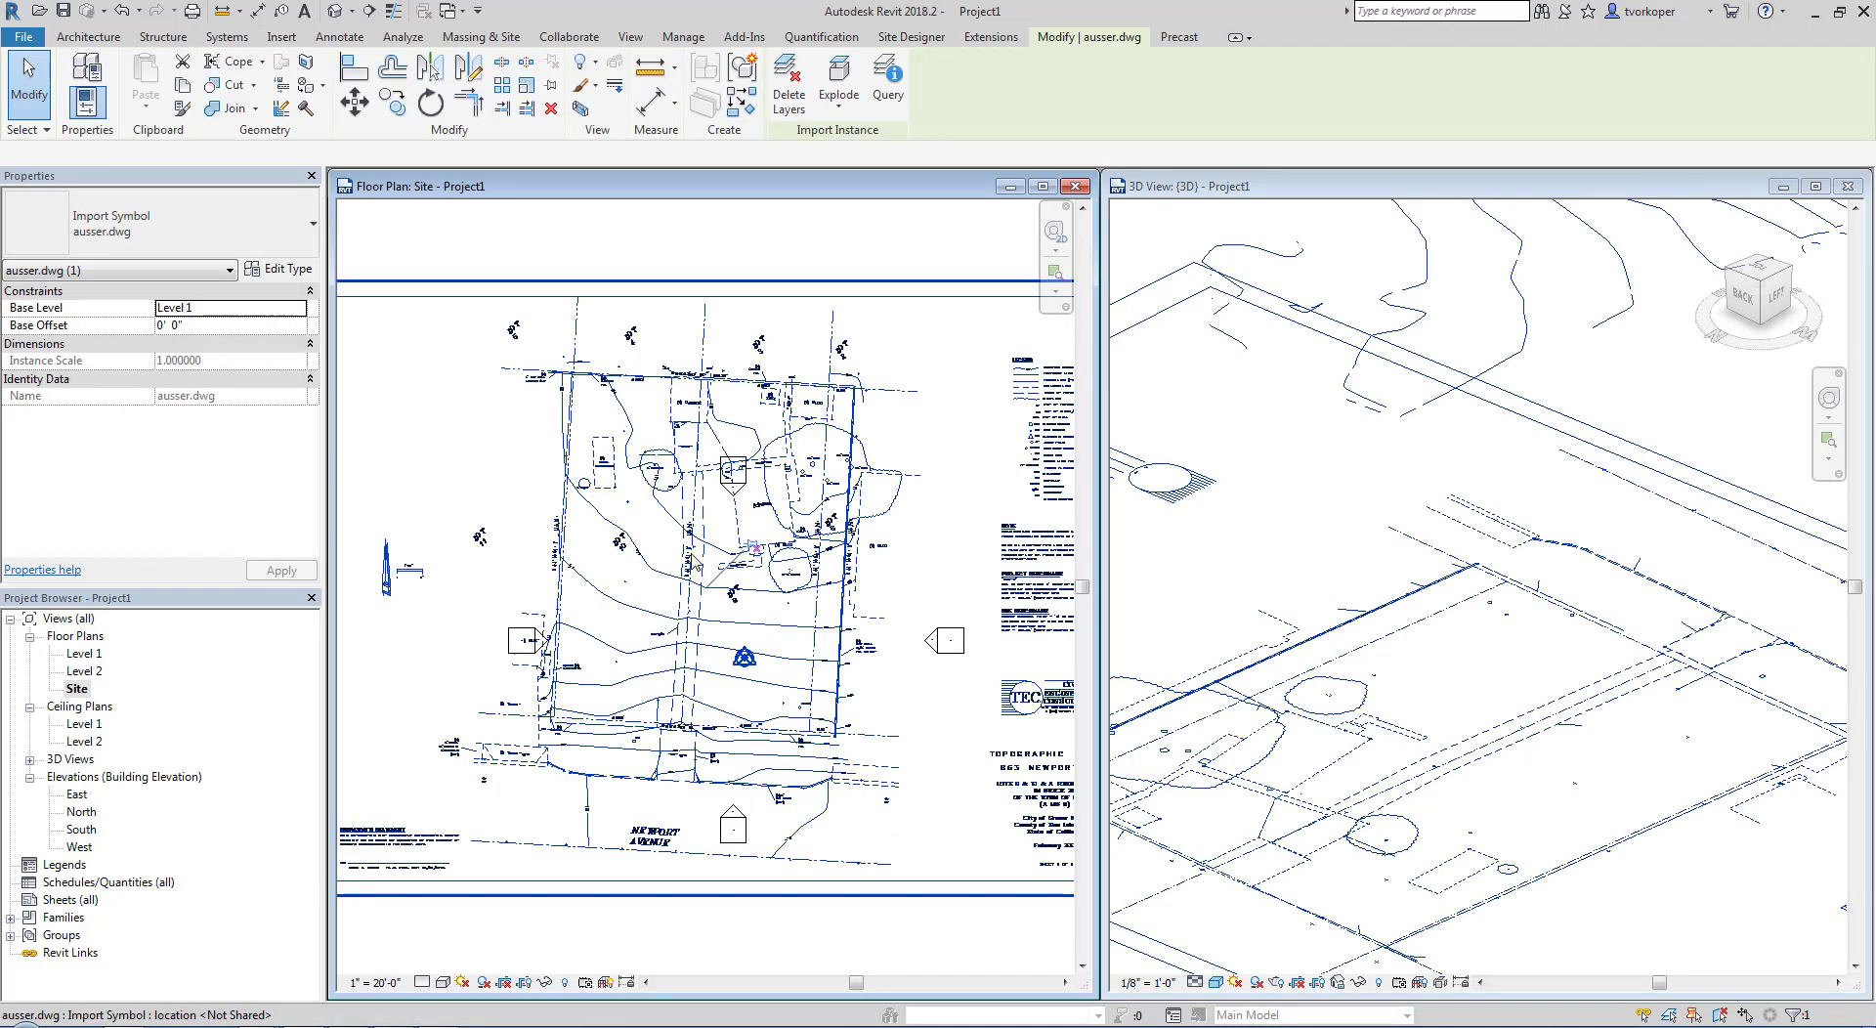
pyautogui.moveTo(785, 570); pyautogui.dragTo(735, 620)
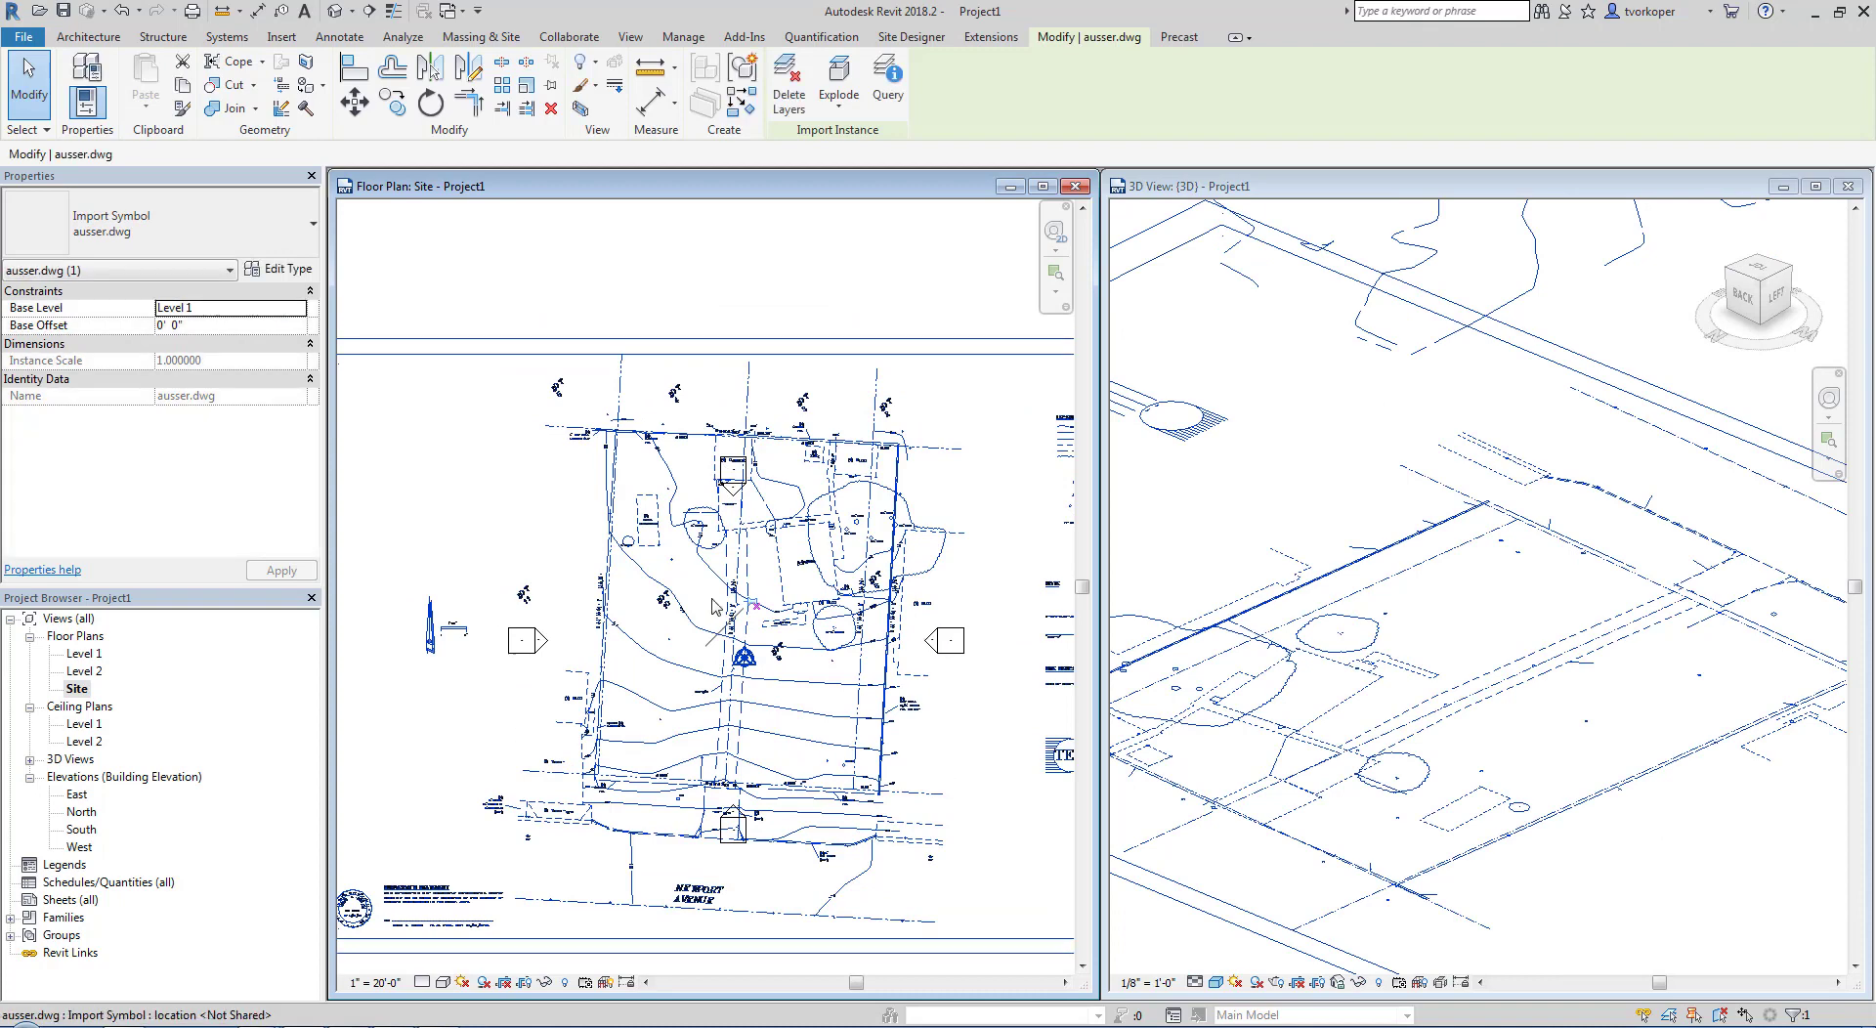
pyautogui.click(686, 293)
# Step: Fit the whole survey in the Site plan and 3D view, and orbit the 3D view to examine the raised contours
pyautogui.press('z')
pyautogui.press('f')
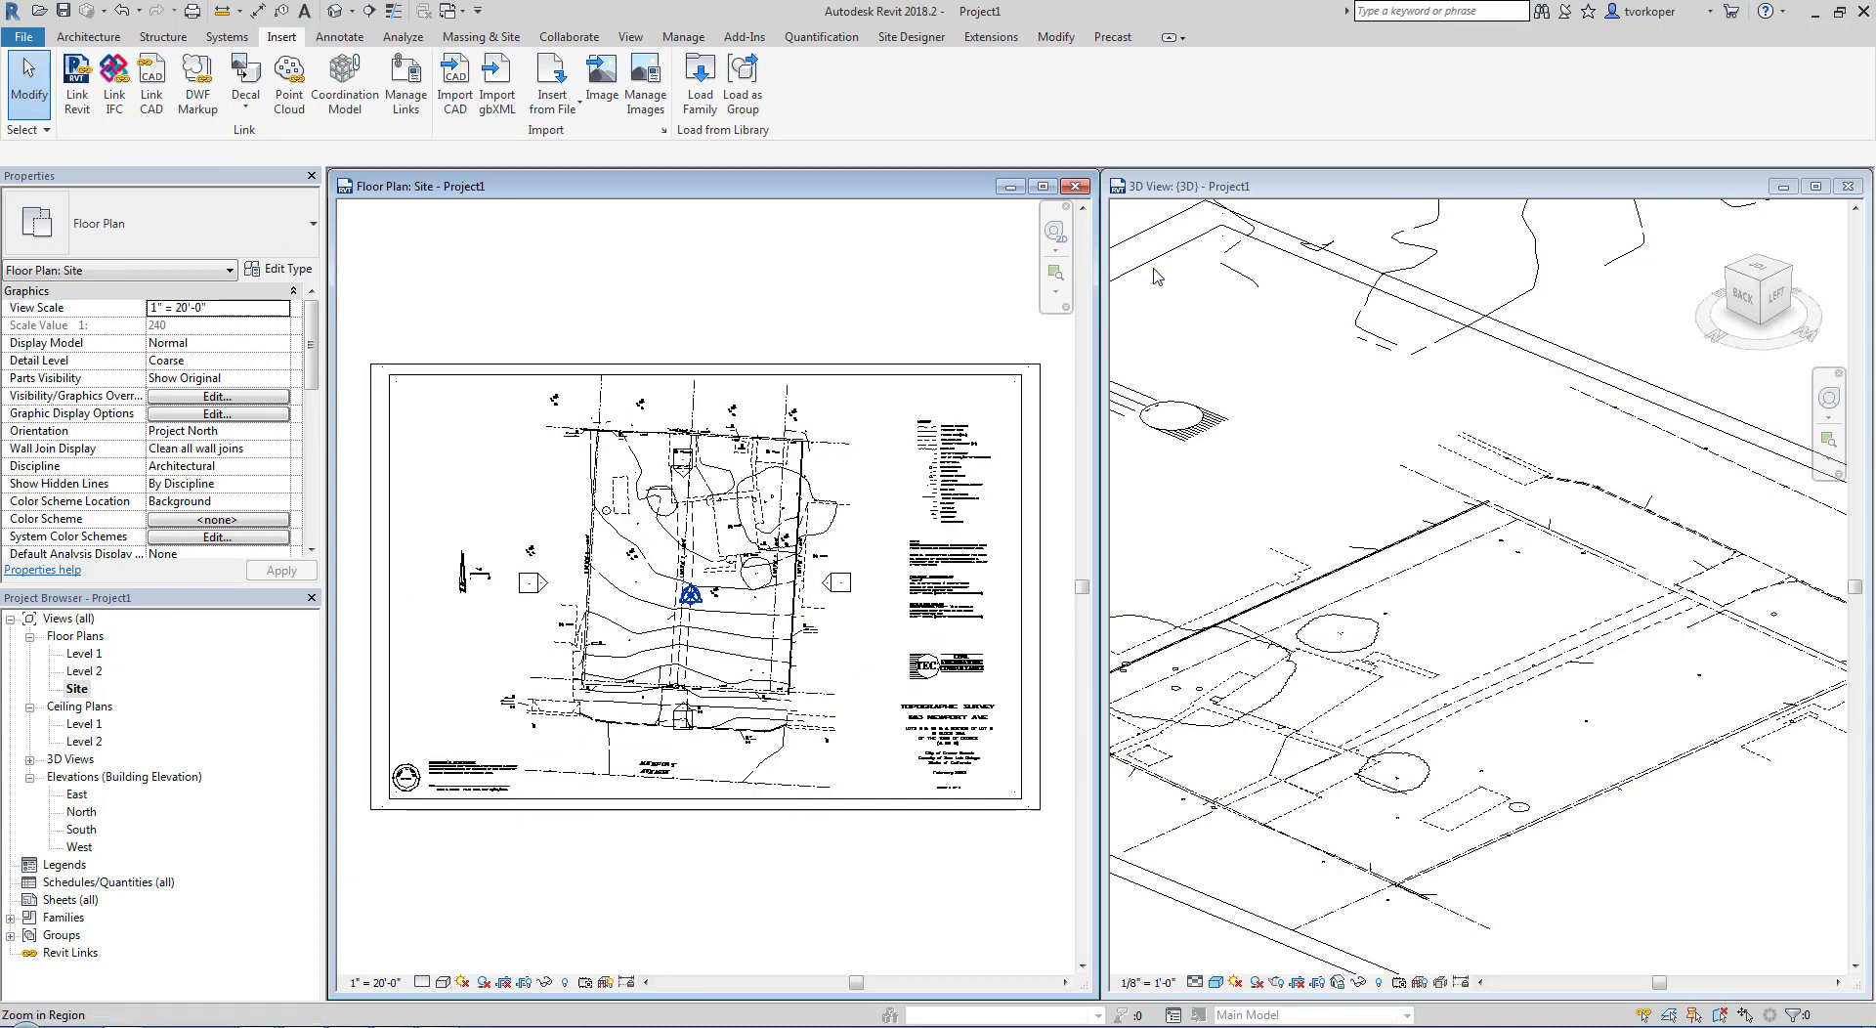
pyautogui.click(1295, 370)
pyautogui.press('z')
pyautogui.press('f')
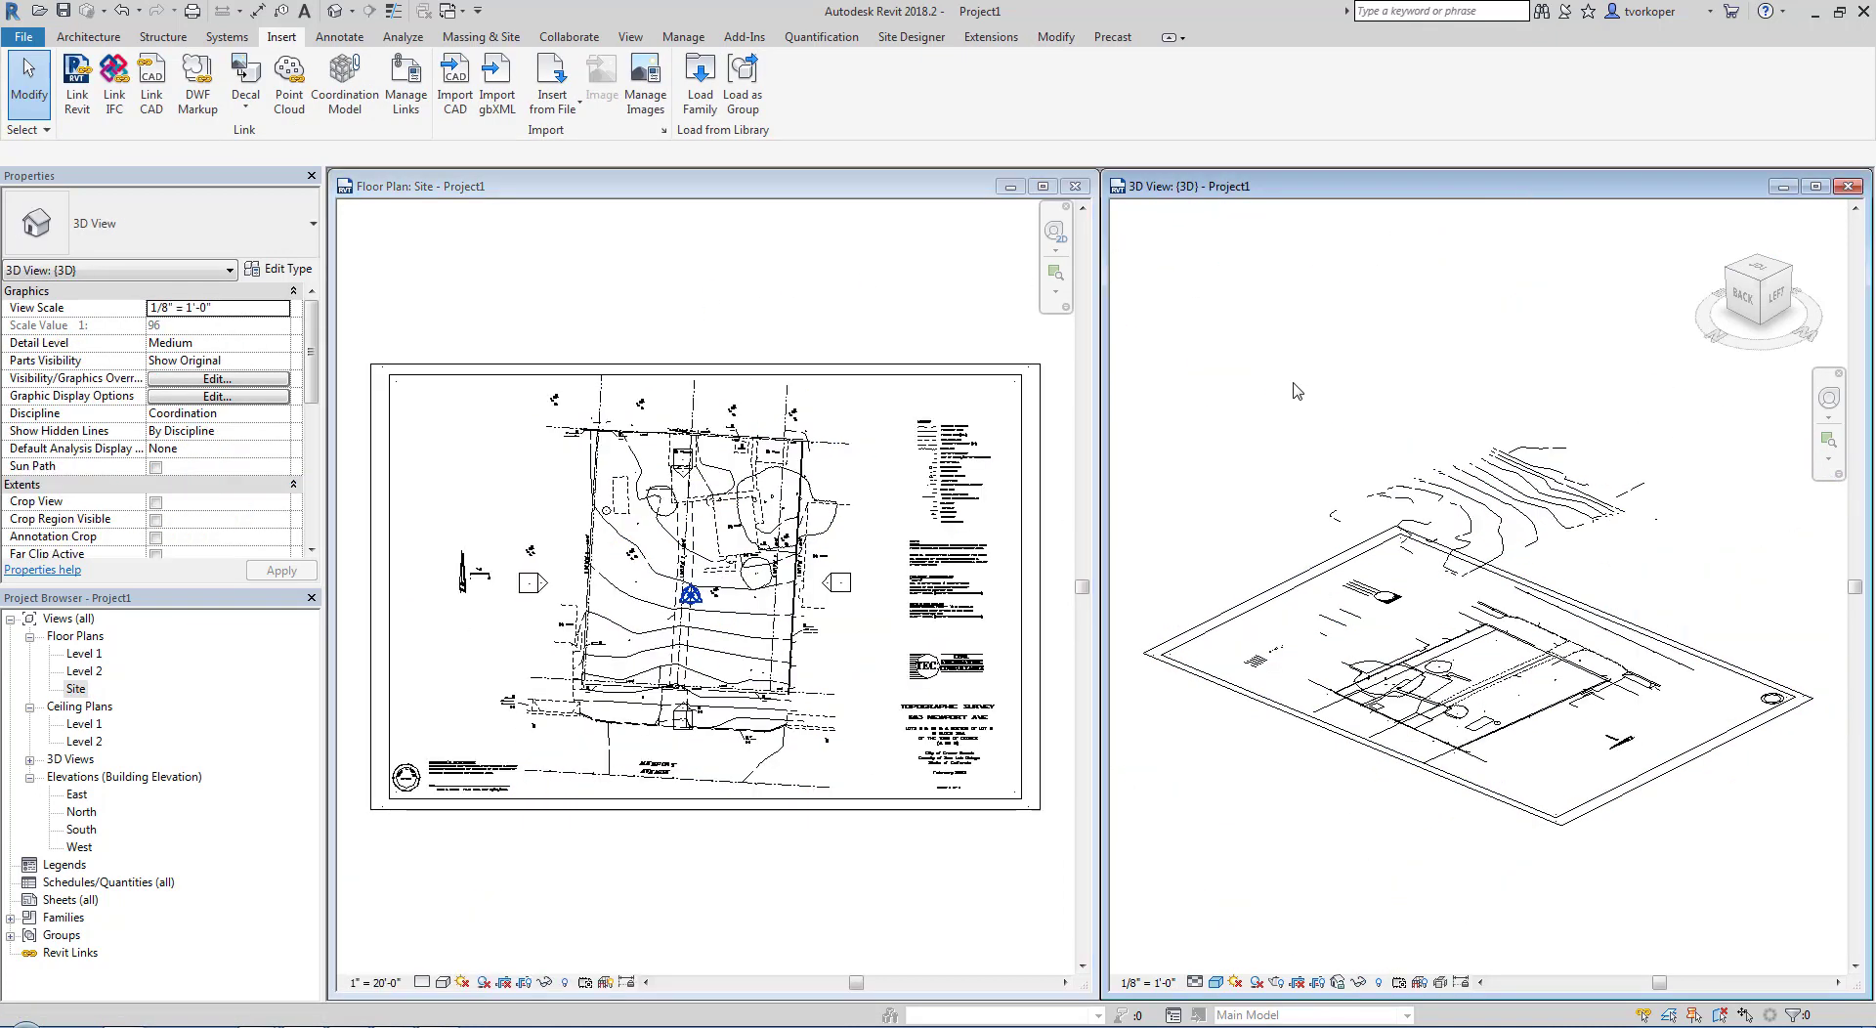
pyautogui.keyDown('shift'); pyautogui.moveTo(1303, 410); pyautogui.dragTo(1417, 435, button='middle'); pyautogui.keyUp('shift')
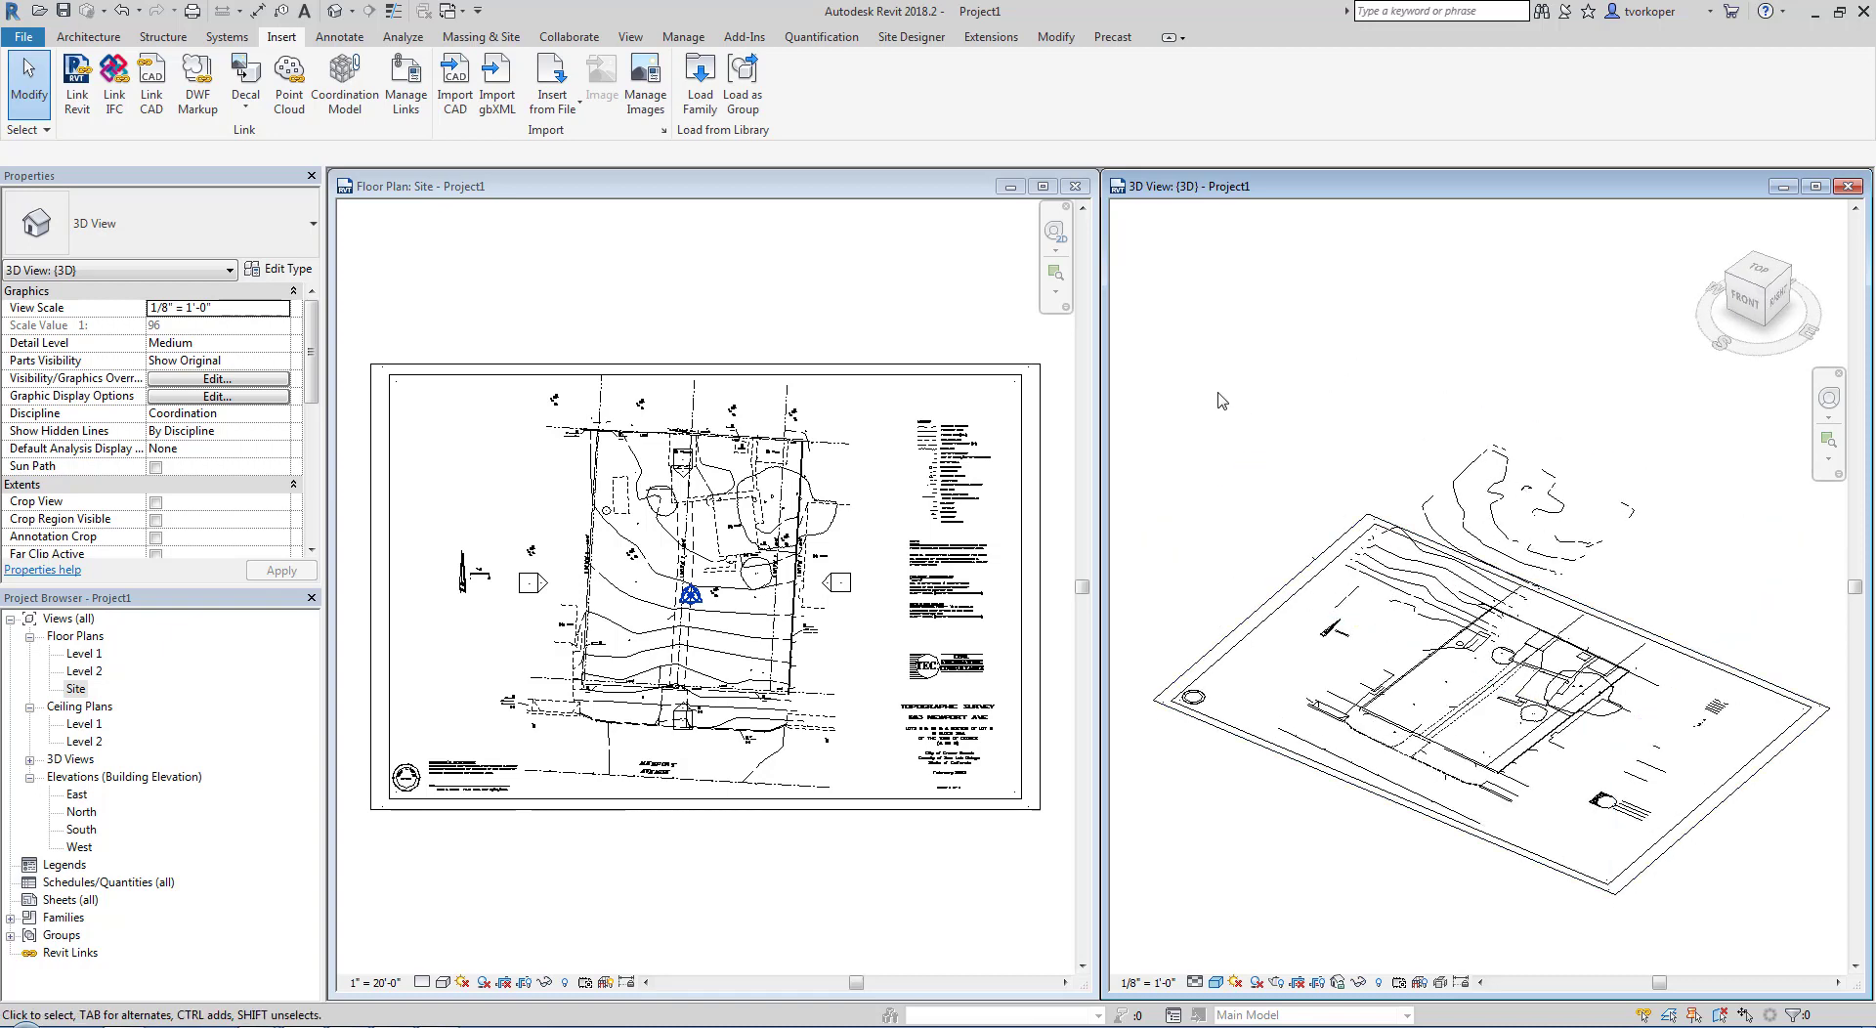
pyautogui.moveTo(1229, 401); pyautogui.dragTo(1151, 323, button='middle')
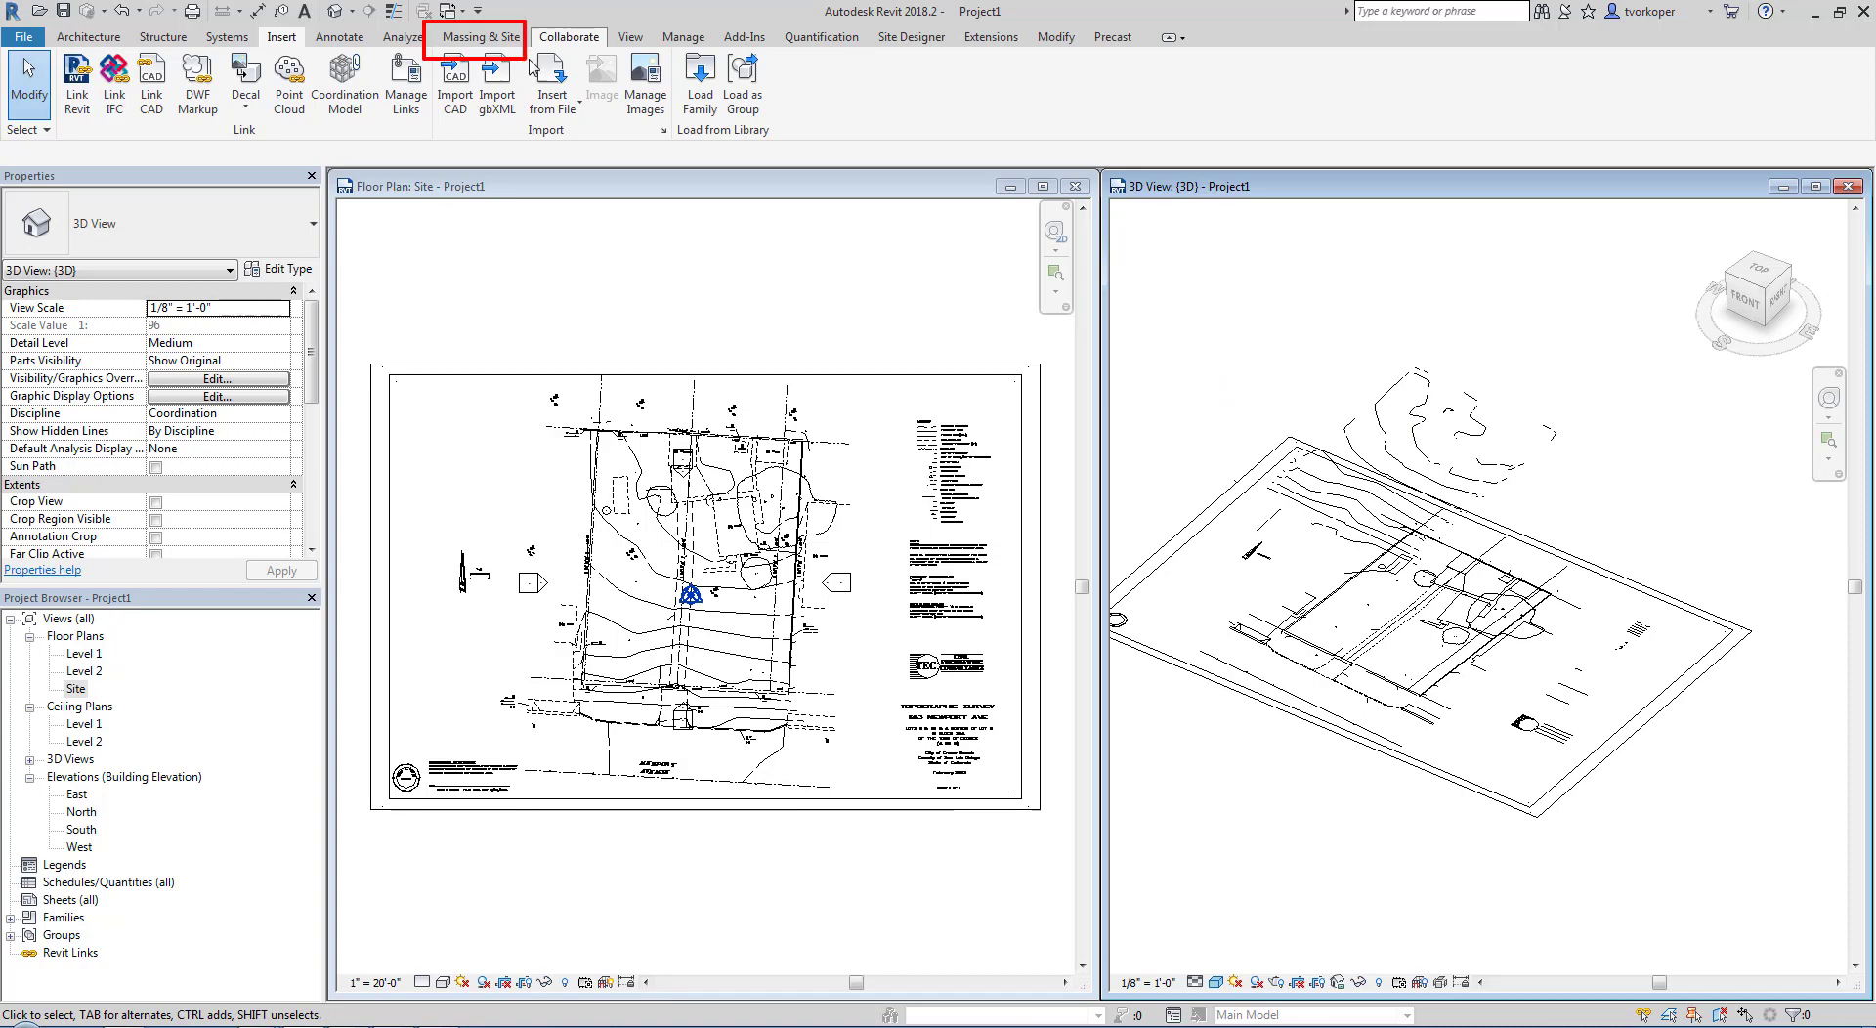
# Step: Start a toposurface created from an import instance, using the ausser.dwg drawing in the 3D view as the source
pyautogui.click(500, 39)
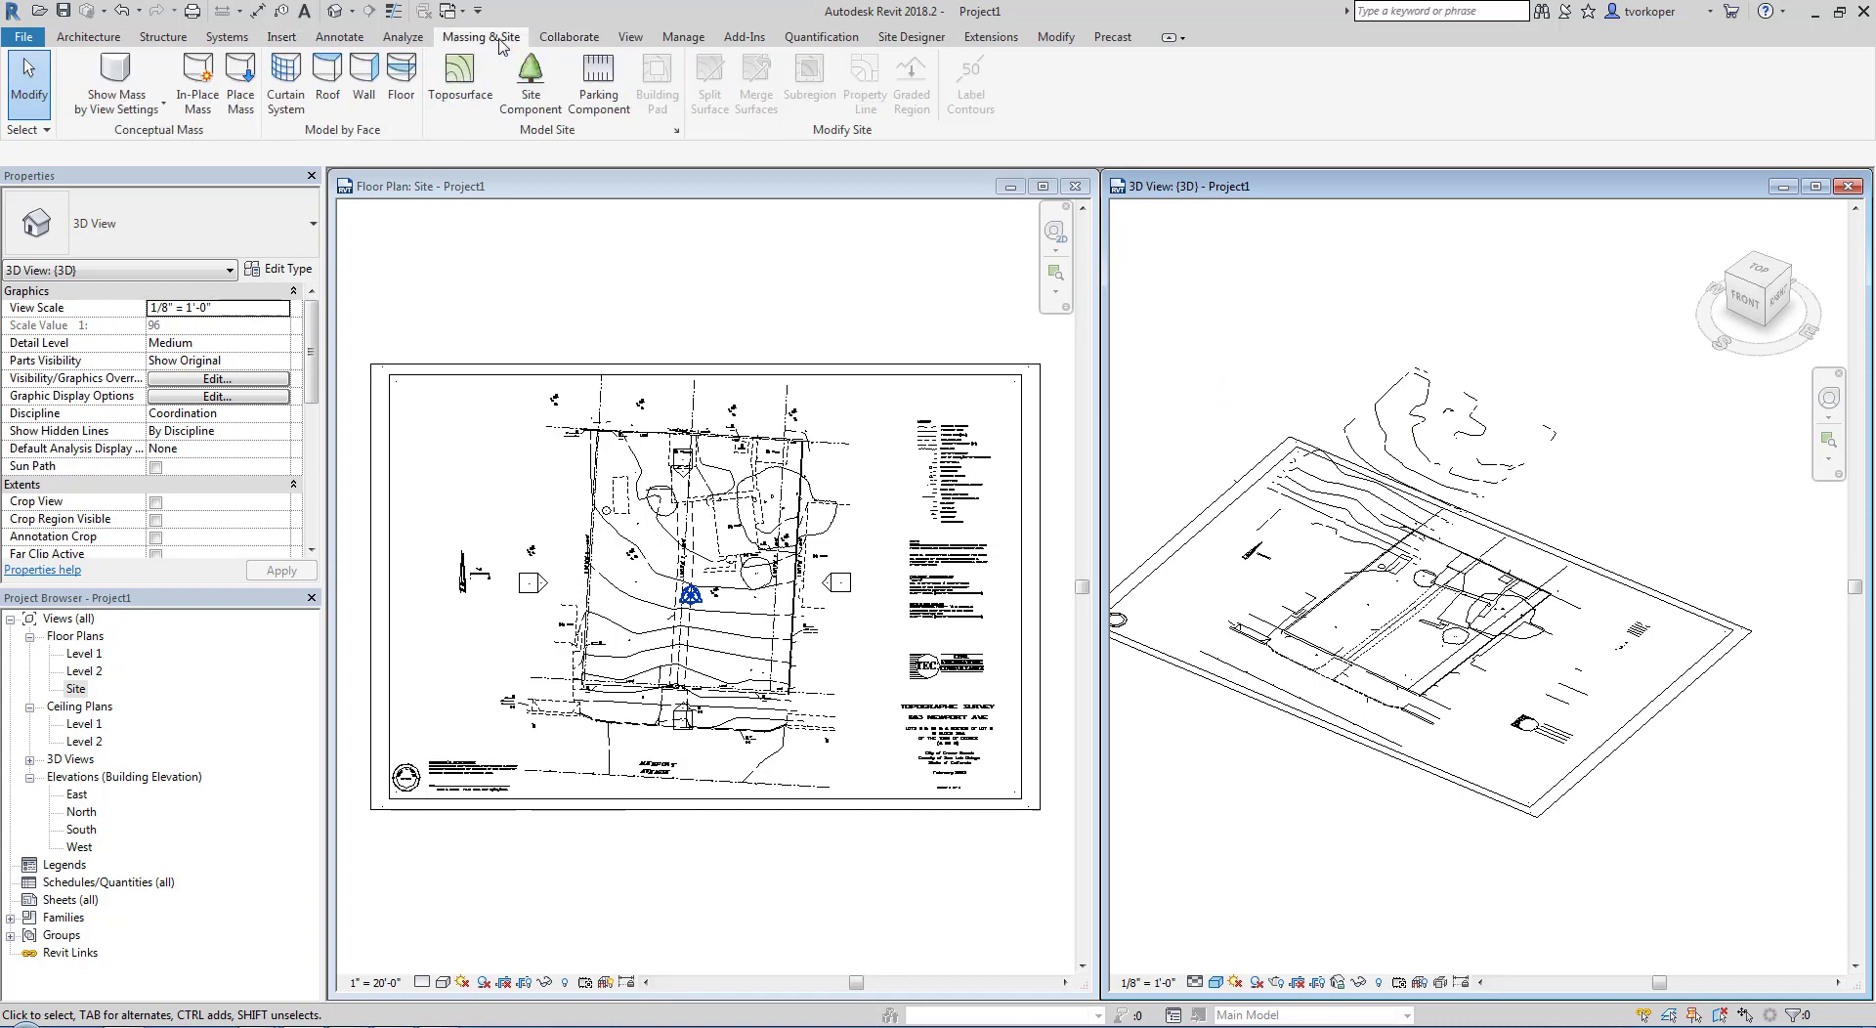
pyautogui.click(467, 86)
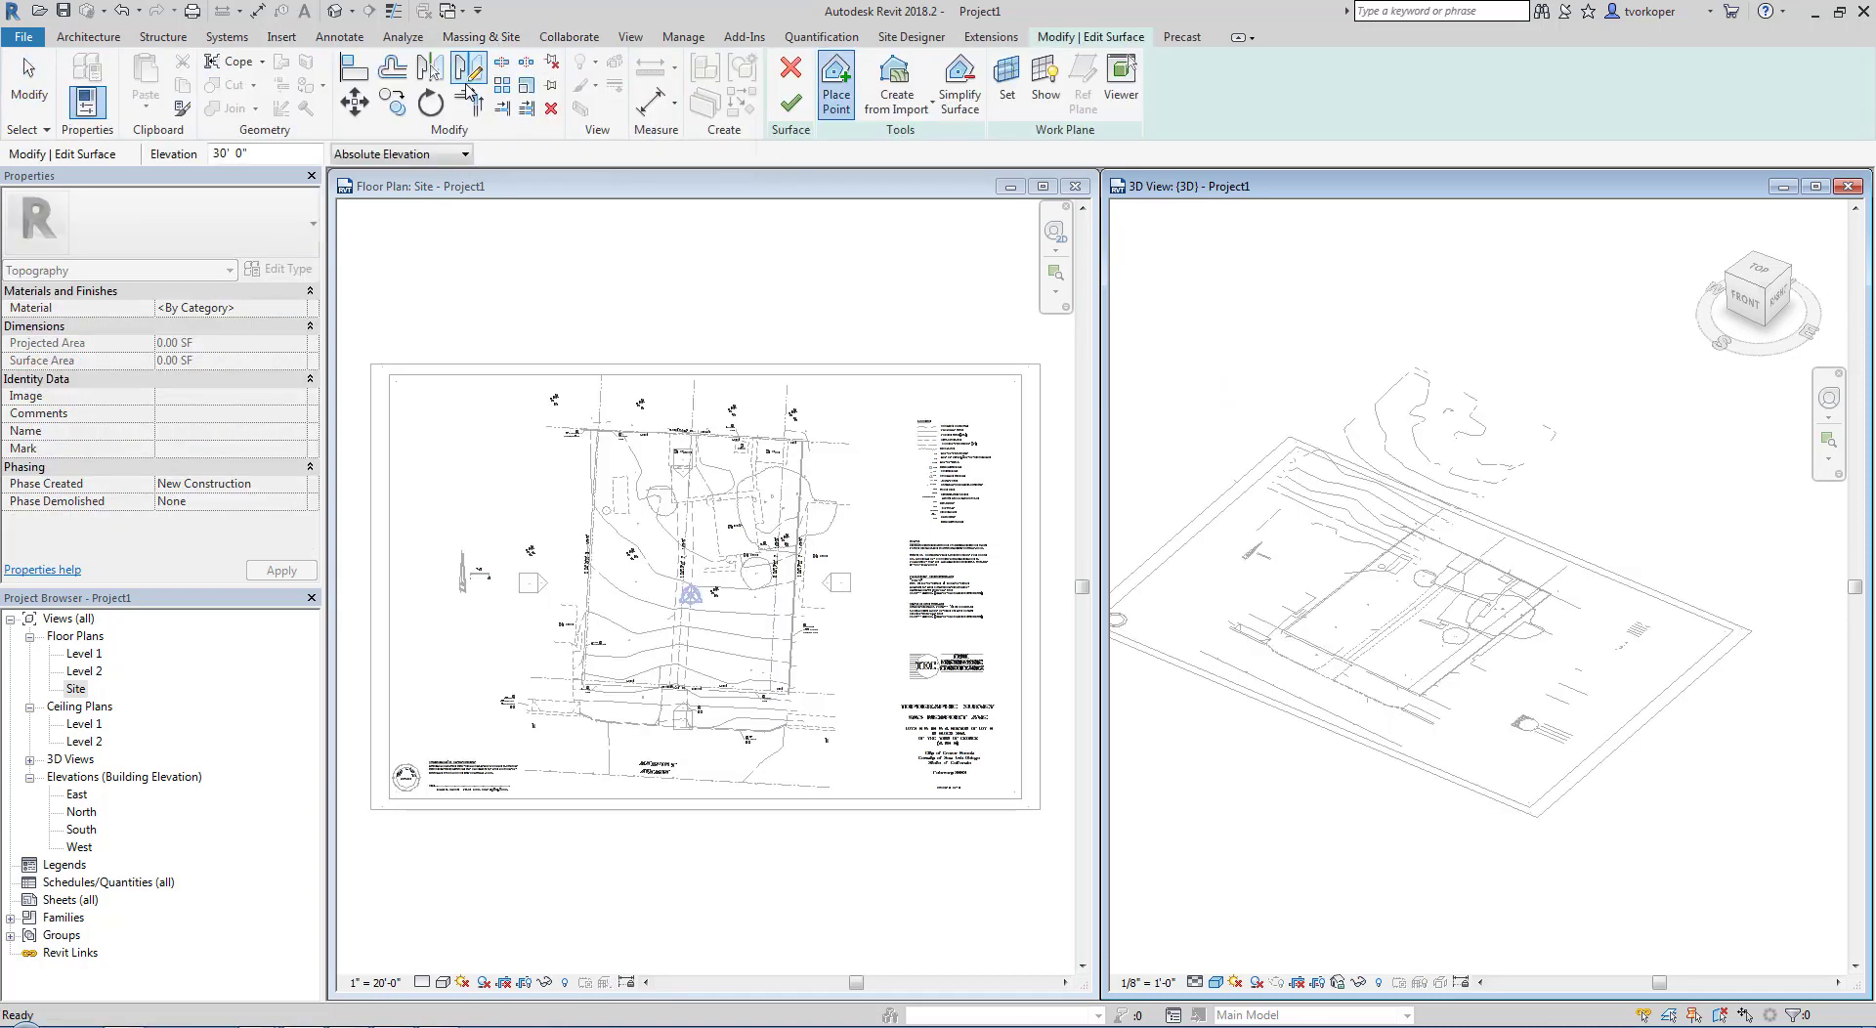
pyautogui.click(884, 108)
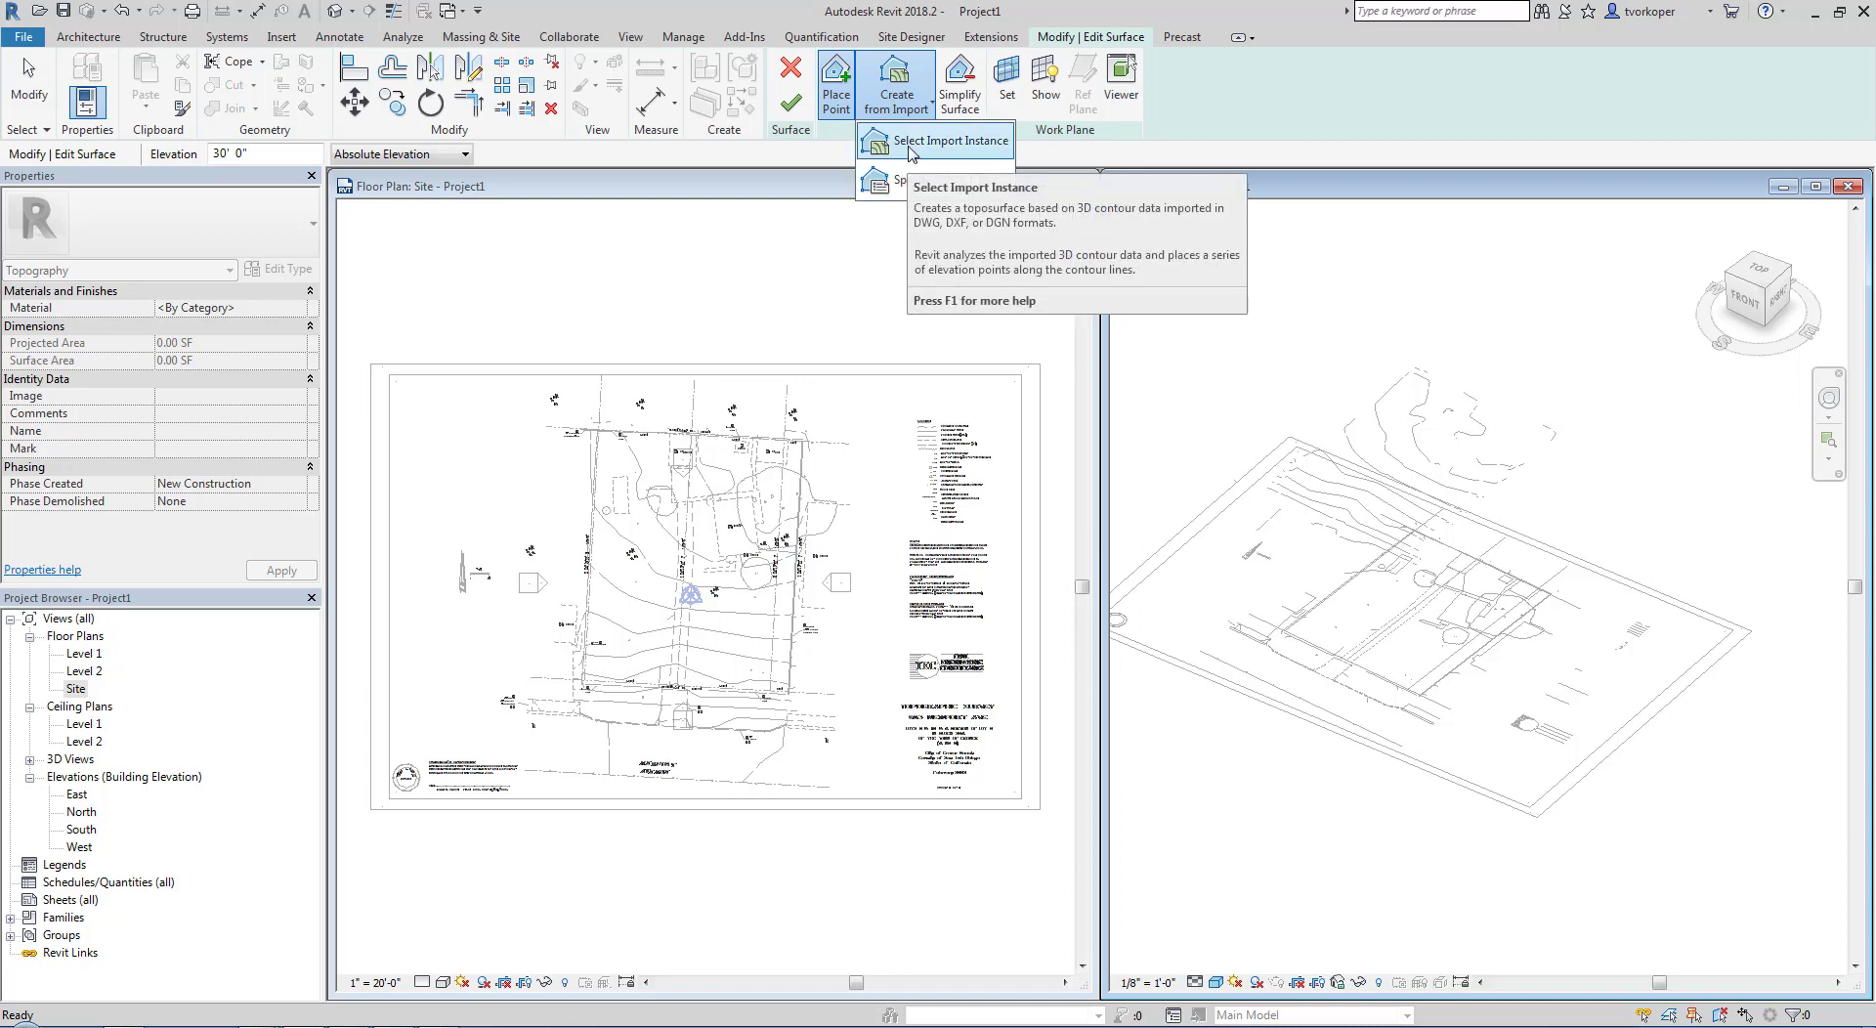
pyautogui.click(909, 147)
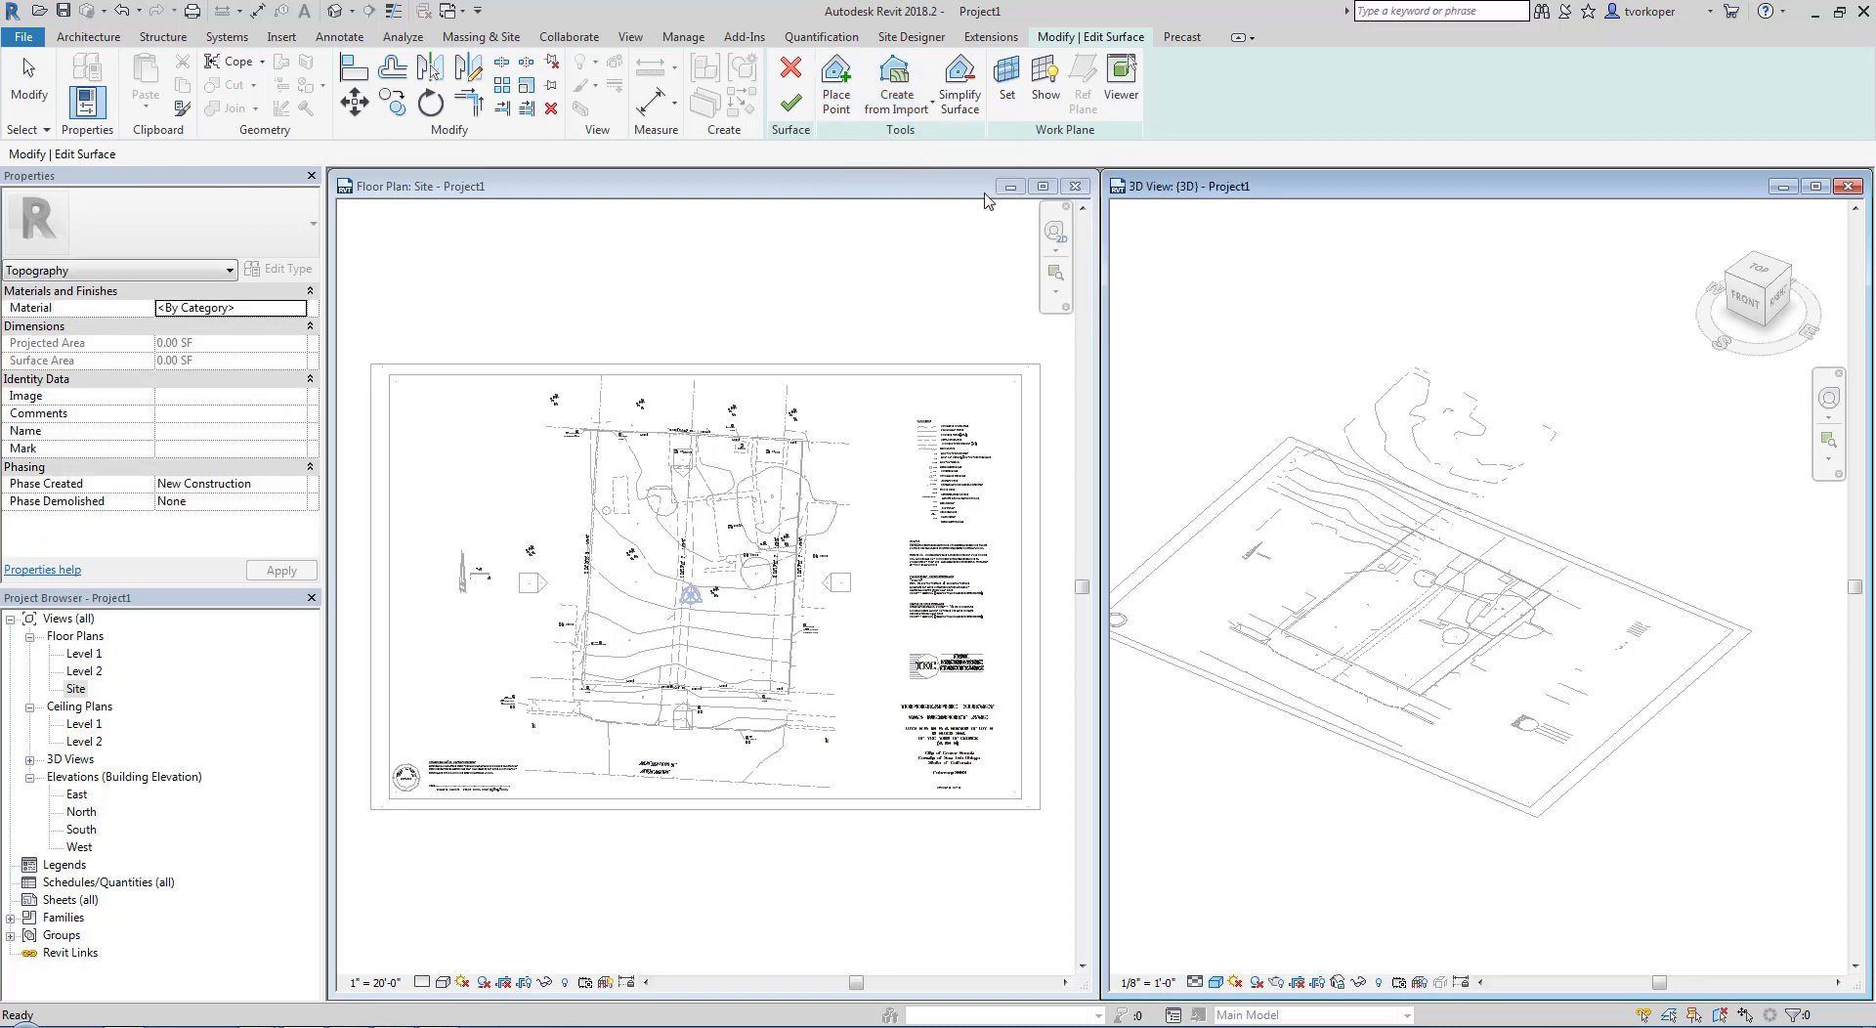
pyautogui.click(1403, 391)
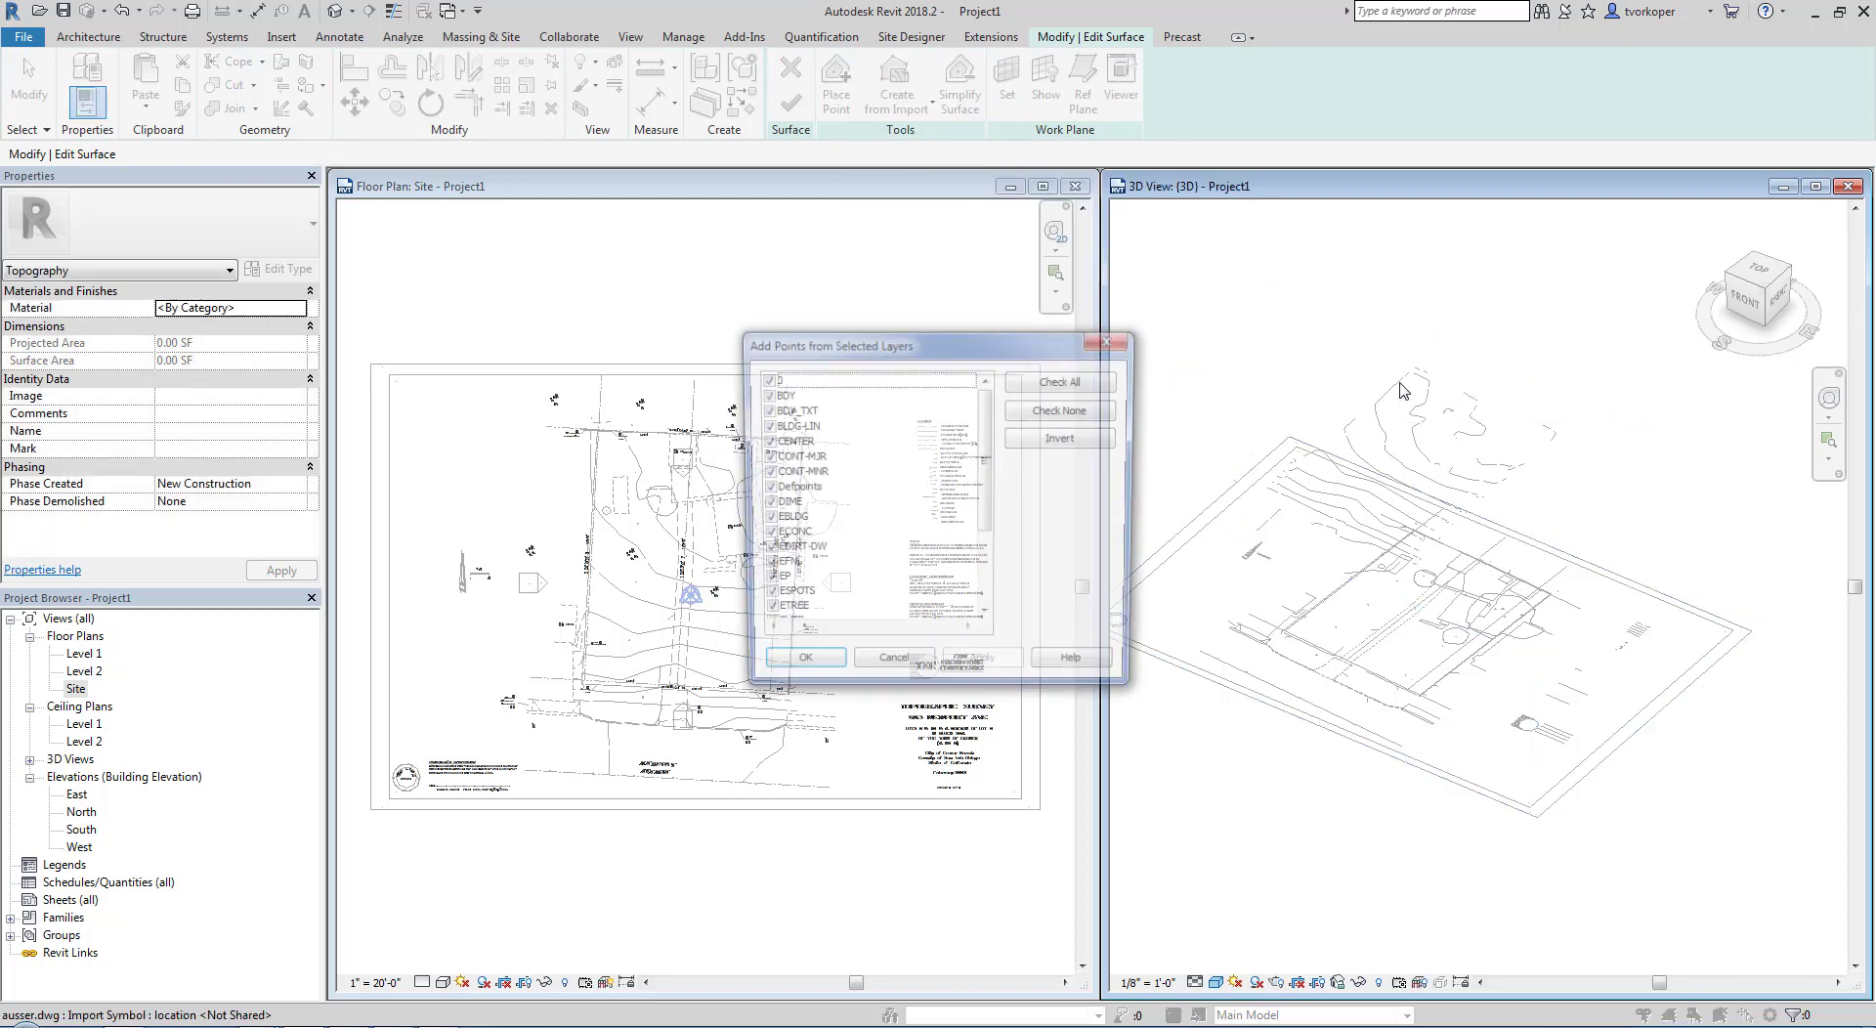
# Step: Generate the surface points from only the CONT-MJR and CONT-MNR layers
pyautogui.moveTo(846, 344); pyautogui.dragTo(703, 255)
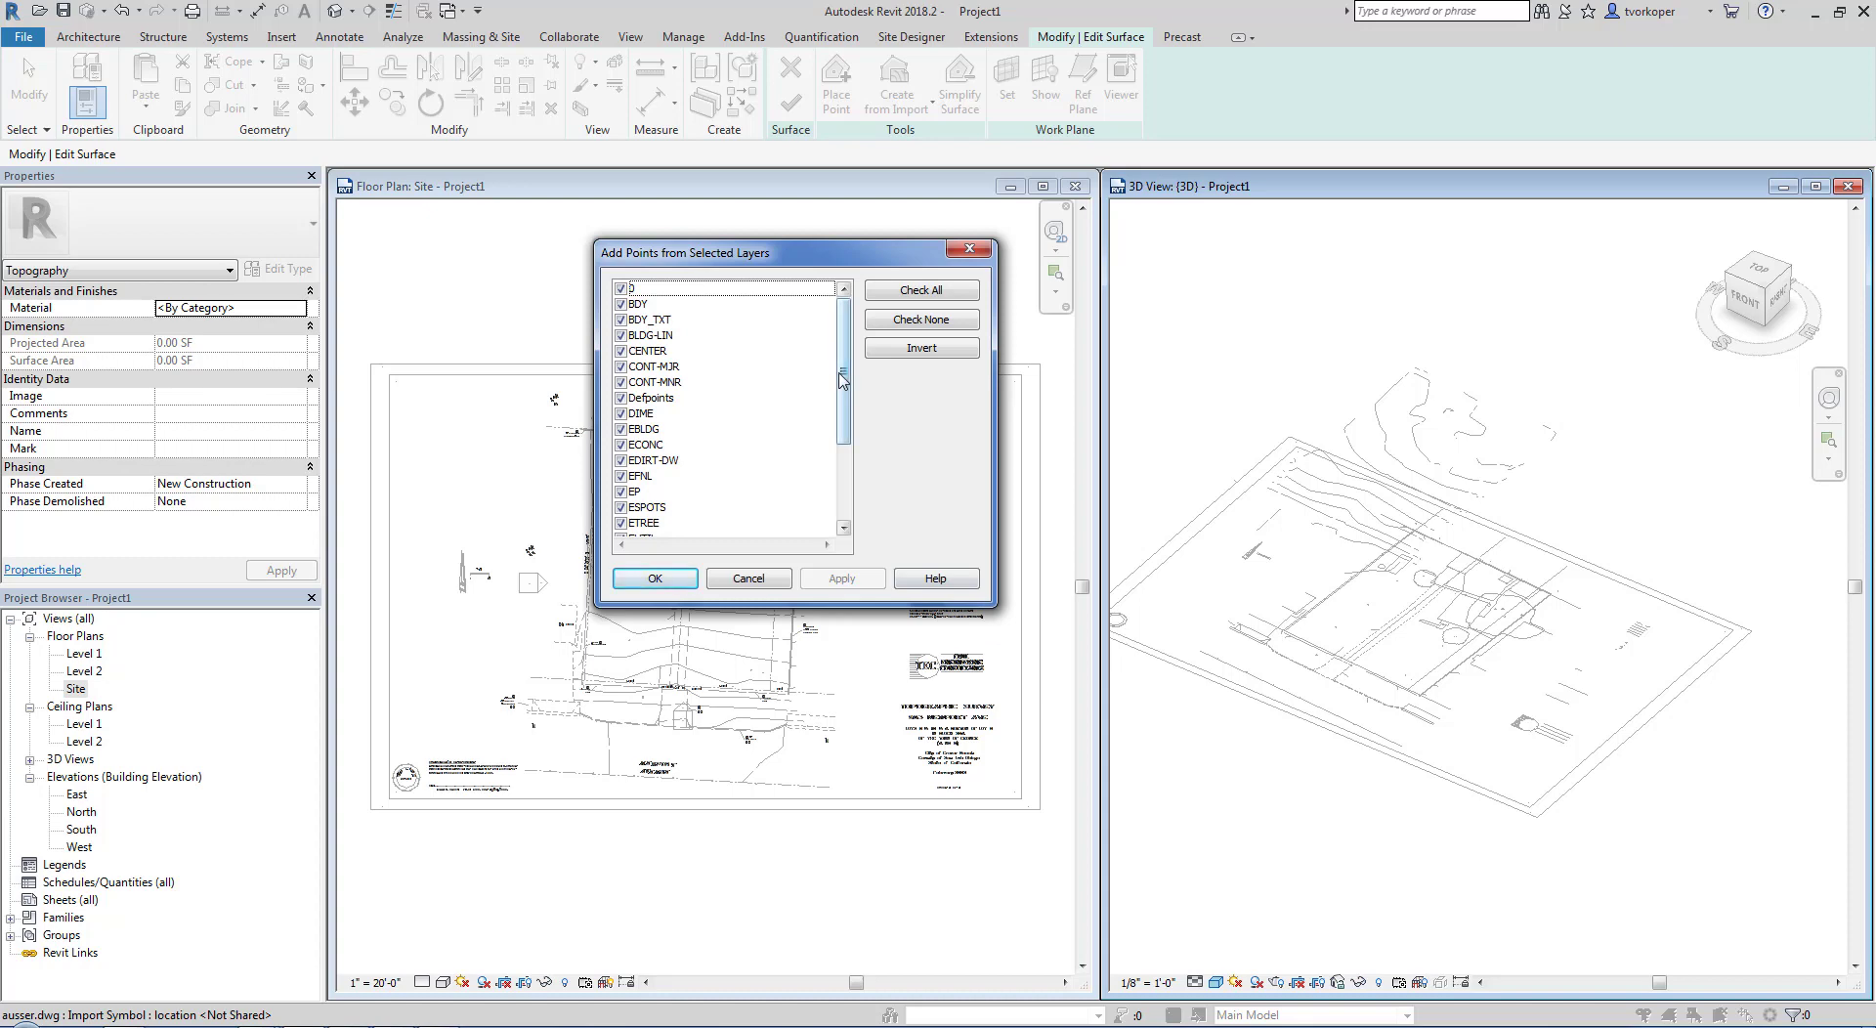
pyautogui.moveTo(842, 381)
pyautogui.mouseDown()
pyautogui.moveTo(843, 459)
pyautogui.moveTo(842, 367)
pyautogui.mouseUp()
pyautogui.click(911, 320)
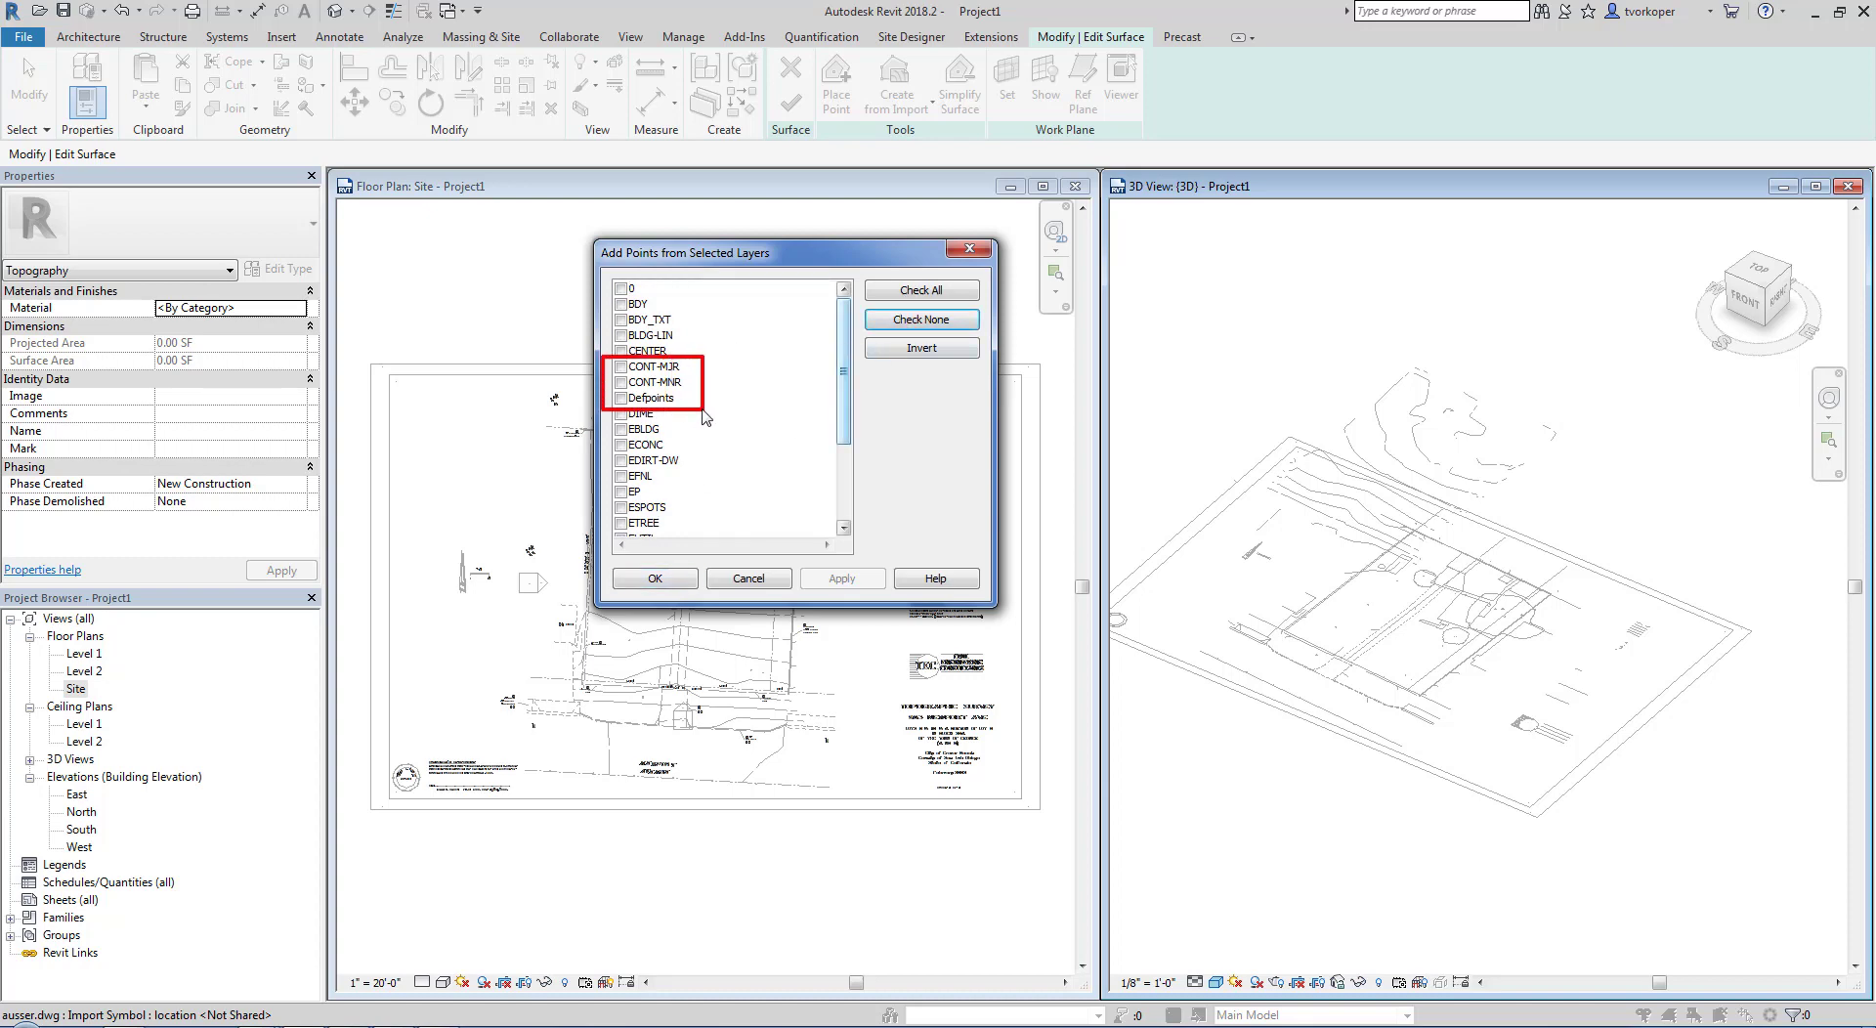
pyautogui.click(621, 367)
pyautogui.click(621, 382)
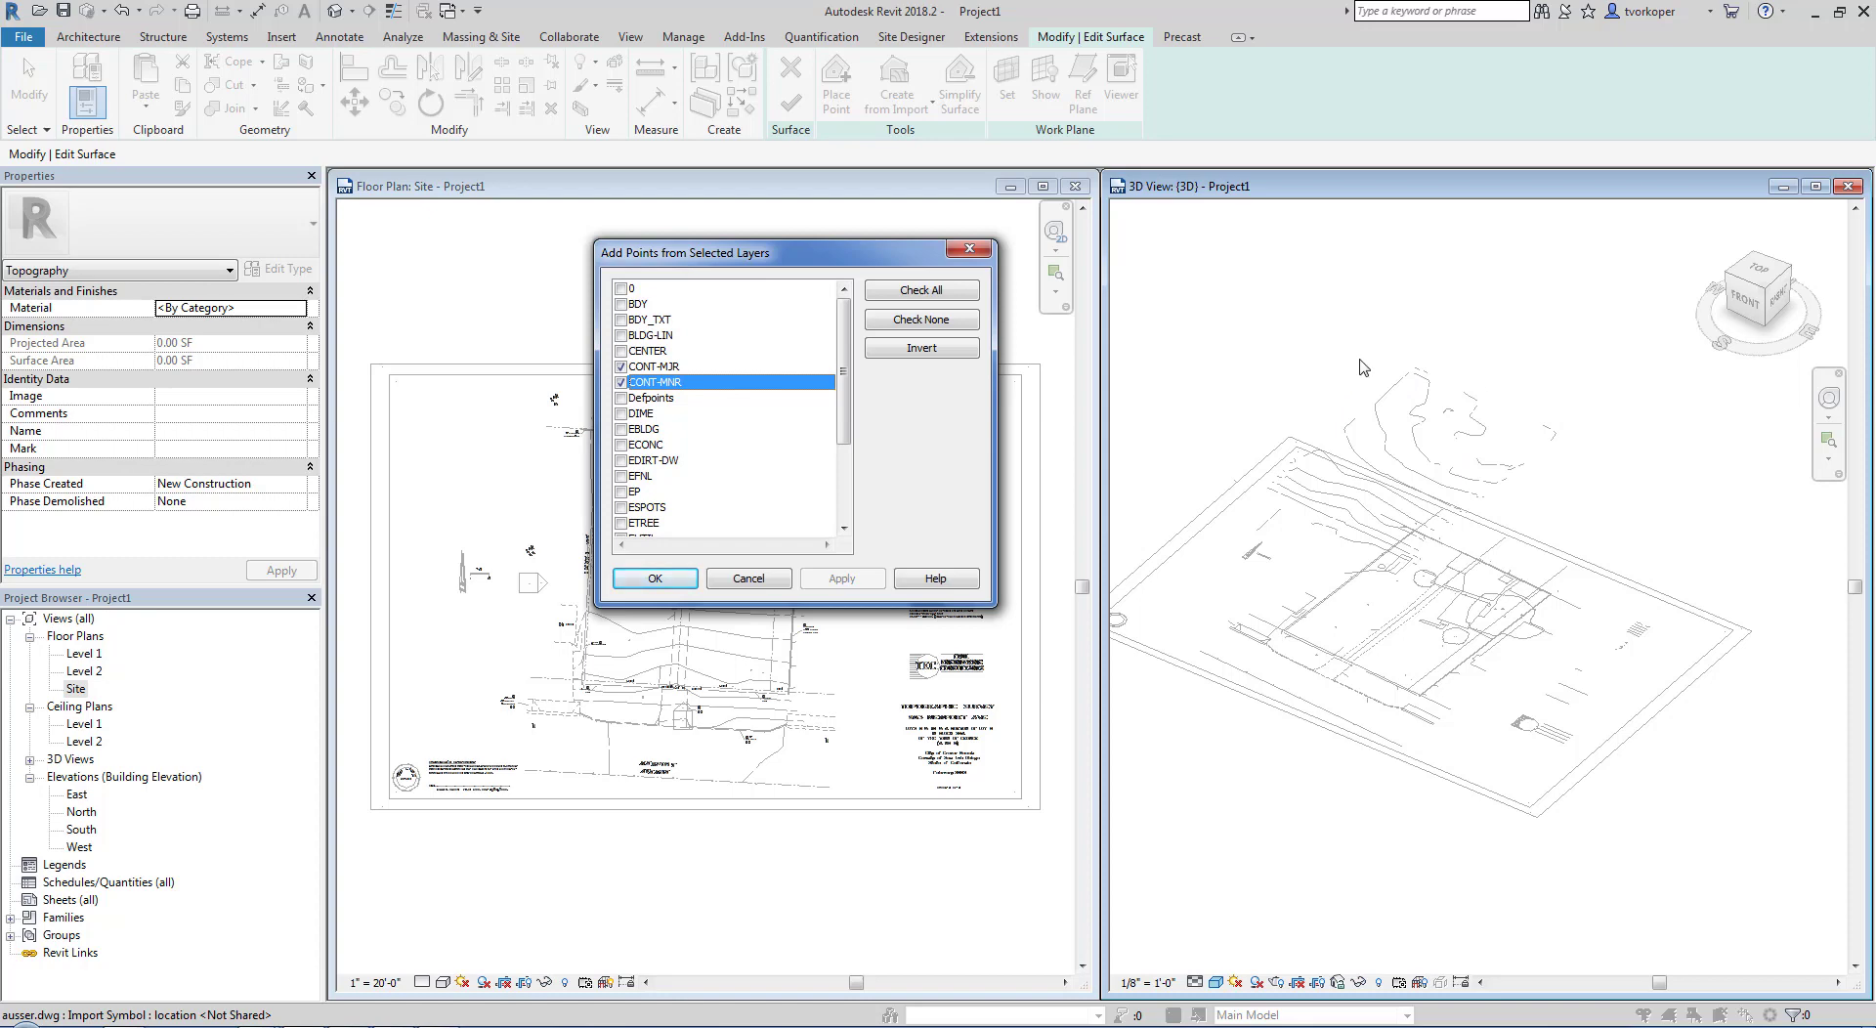
pyautogui.click(663, 579)
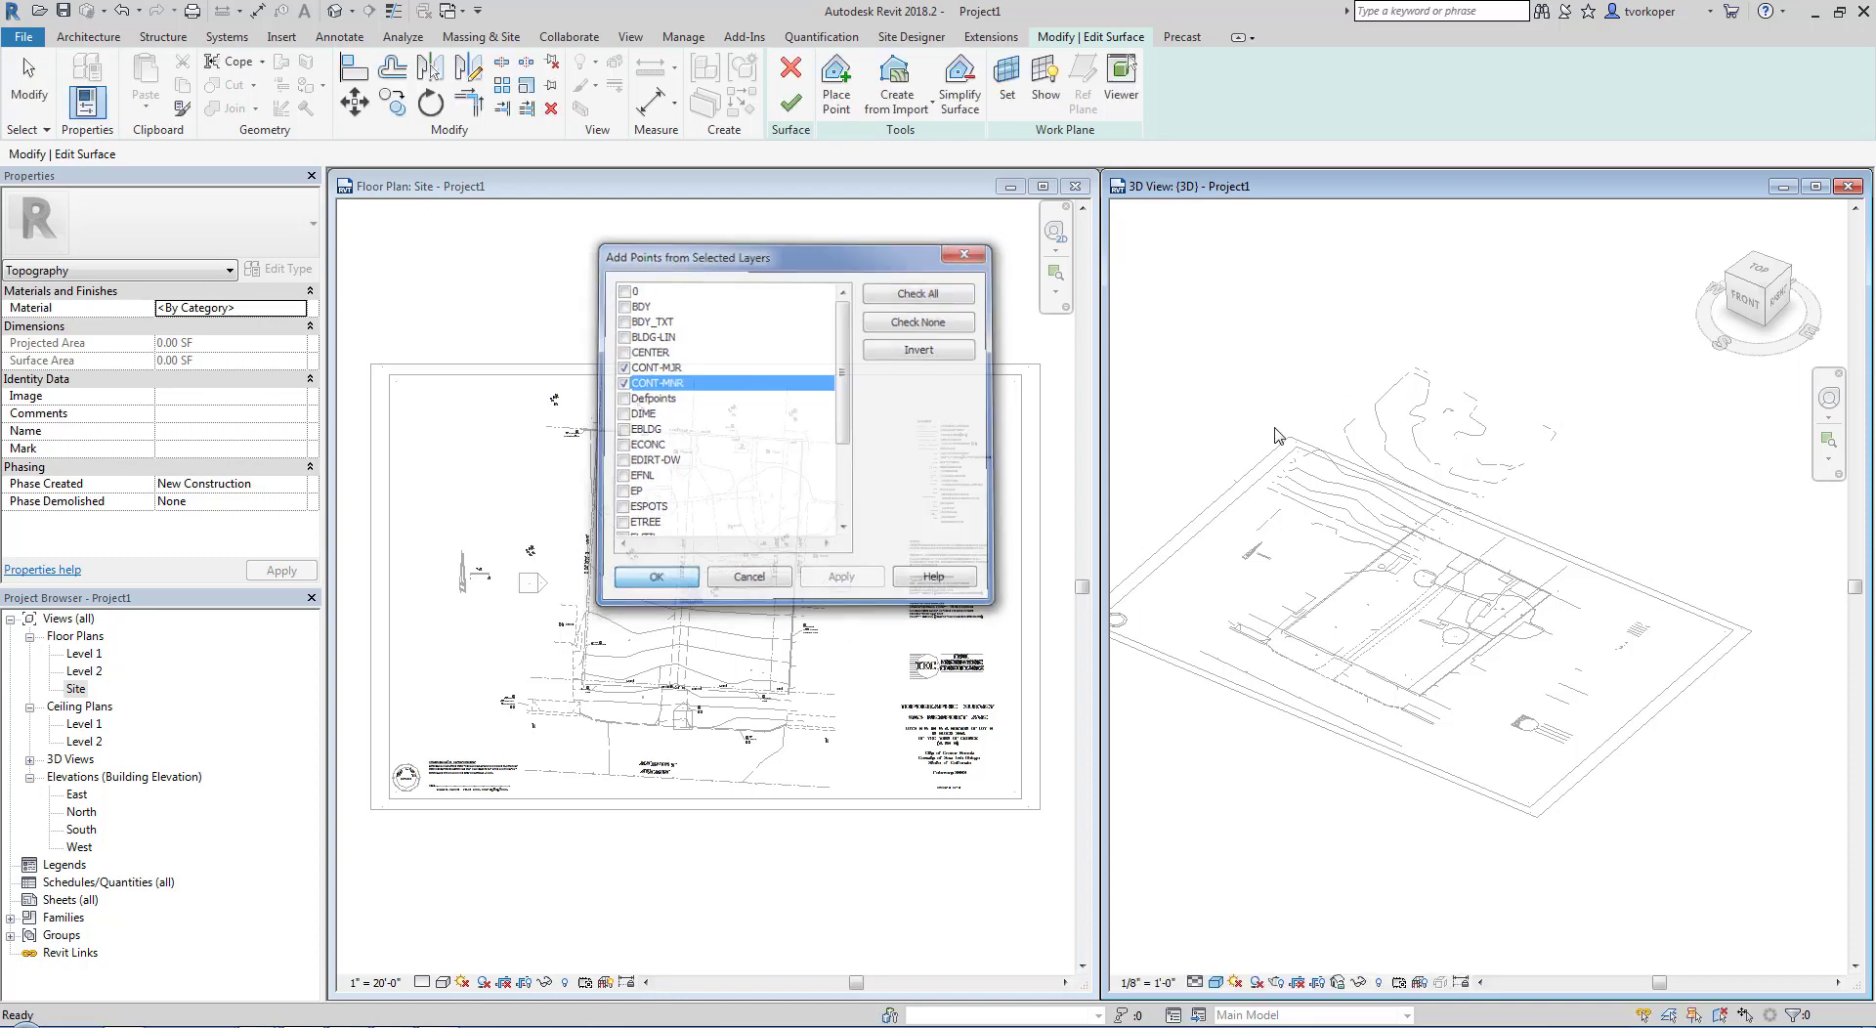
# Step: Delete the stray surface points at the base of the downward spike beneath the terrain
pyautogui.keyDown('shift'); pyautogui.moveTo(1355, 453); pyautogui.dragTo(1469, 428, button='middle'); pyautogui.keyUp('shift')
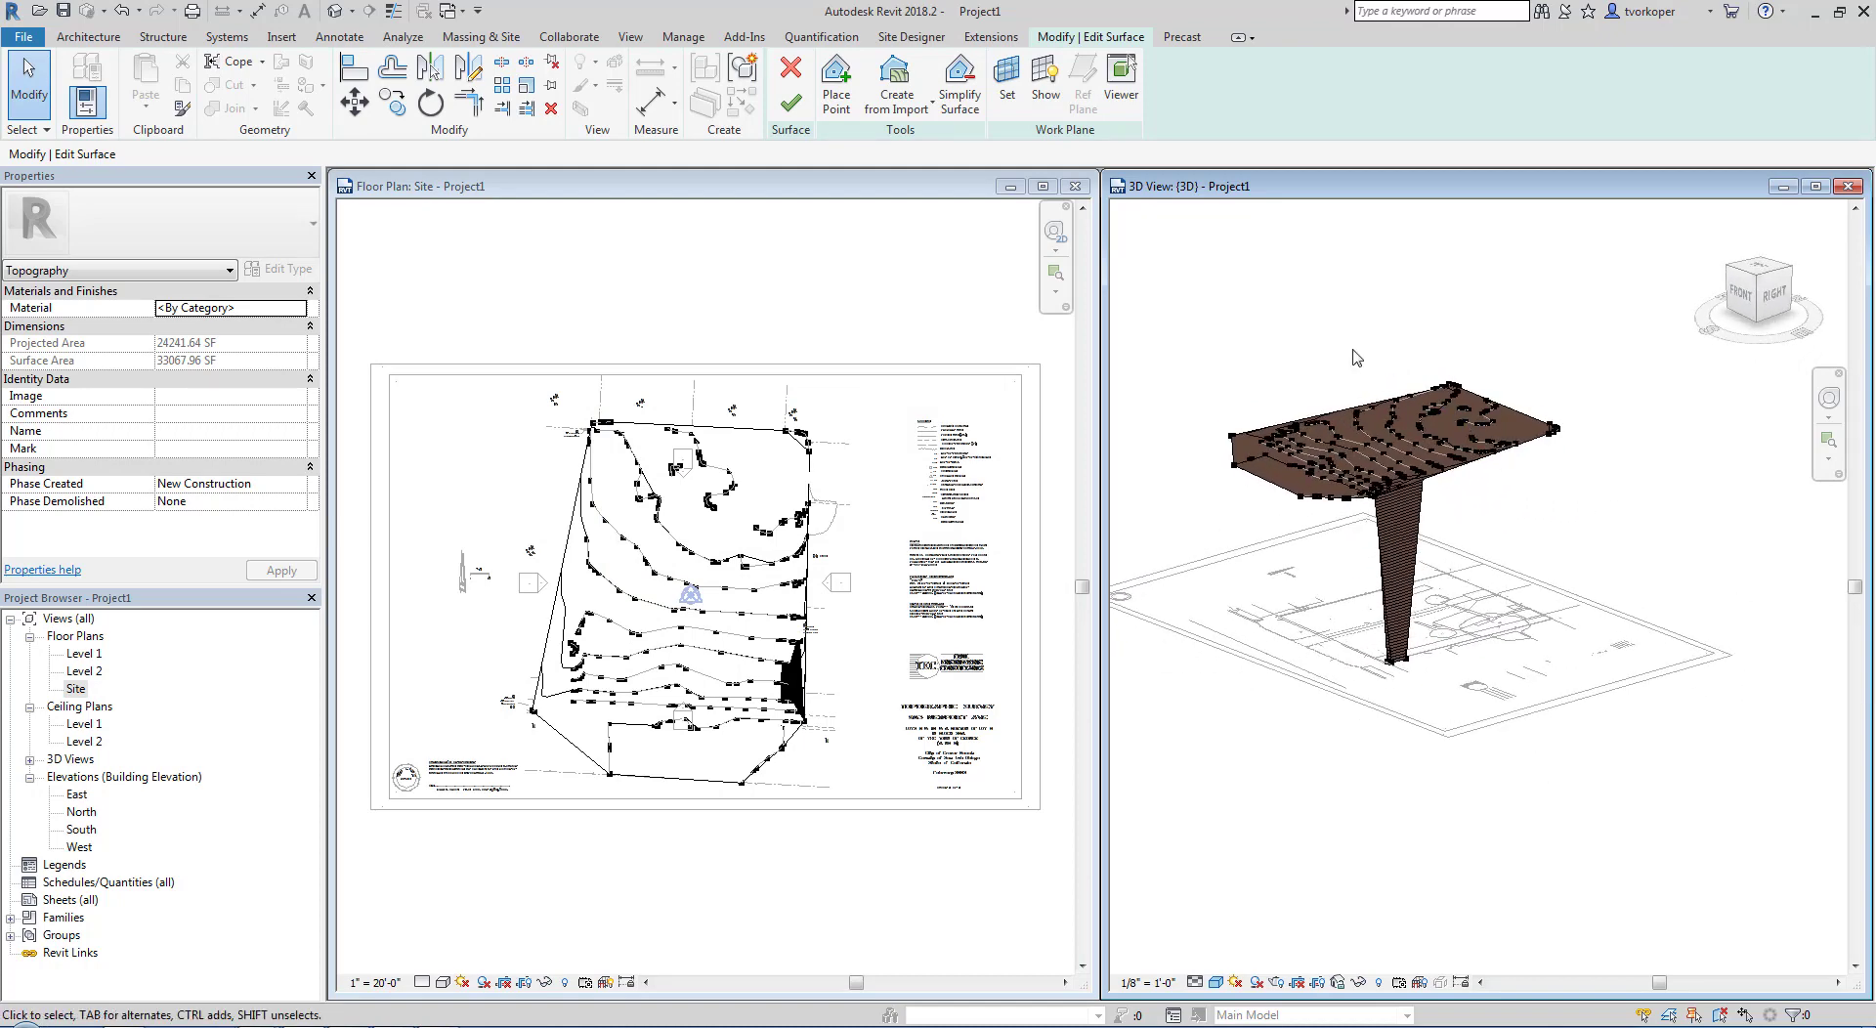
pyautogui.moveTo(1310, 344)
pyautogui.keyDown('shift'); pyautogui.mouseDown(button='middle')
pyautogui.moveTo(1579, 343)
pyautogui.moveTo(1320, 399)
pyautogui.moveTo(1349, 381)
pyautogui.moveTo(1305, 342)
pyautogui.mouseUp(button='middle'); pyautogui.keyUp('shift')
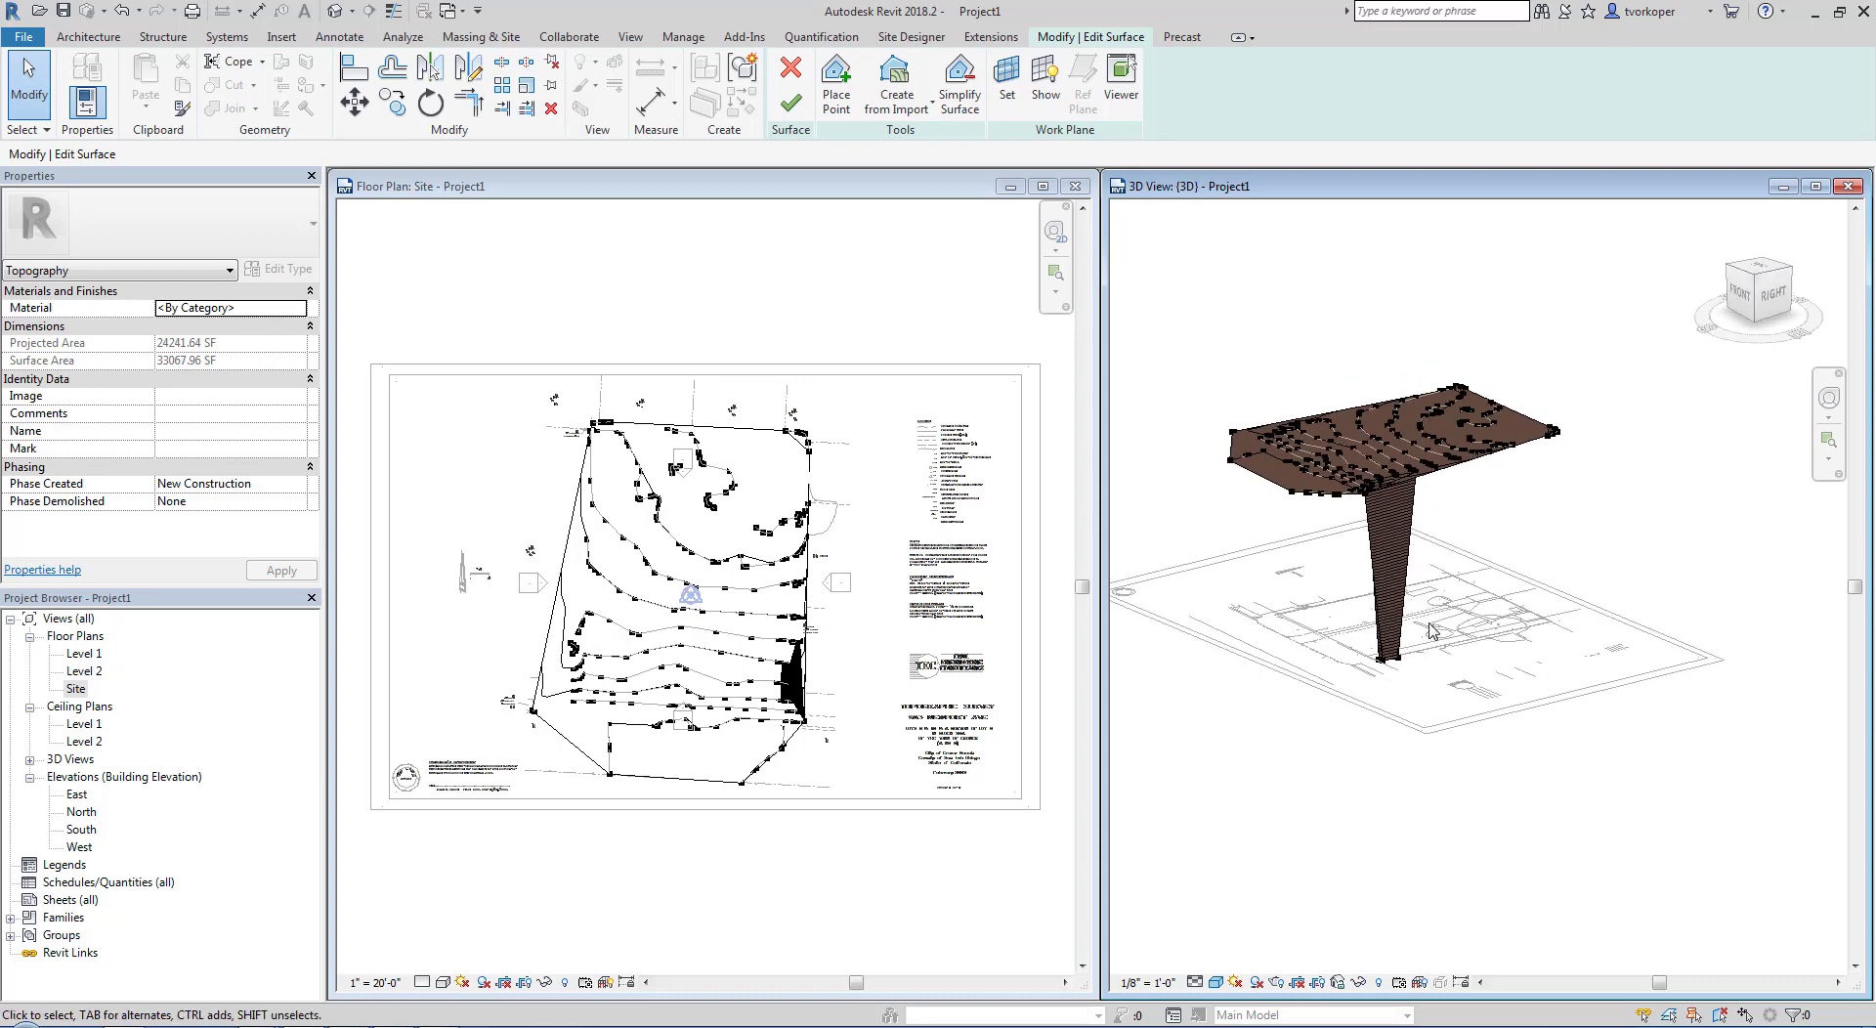
pyautogui.keyDown('shift'); pyautogui.moveTo(1429, 696); pyautogui.dragTo(1393, 683, button='middle'); pyautogui.keyUp('shift')
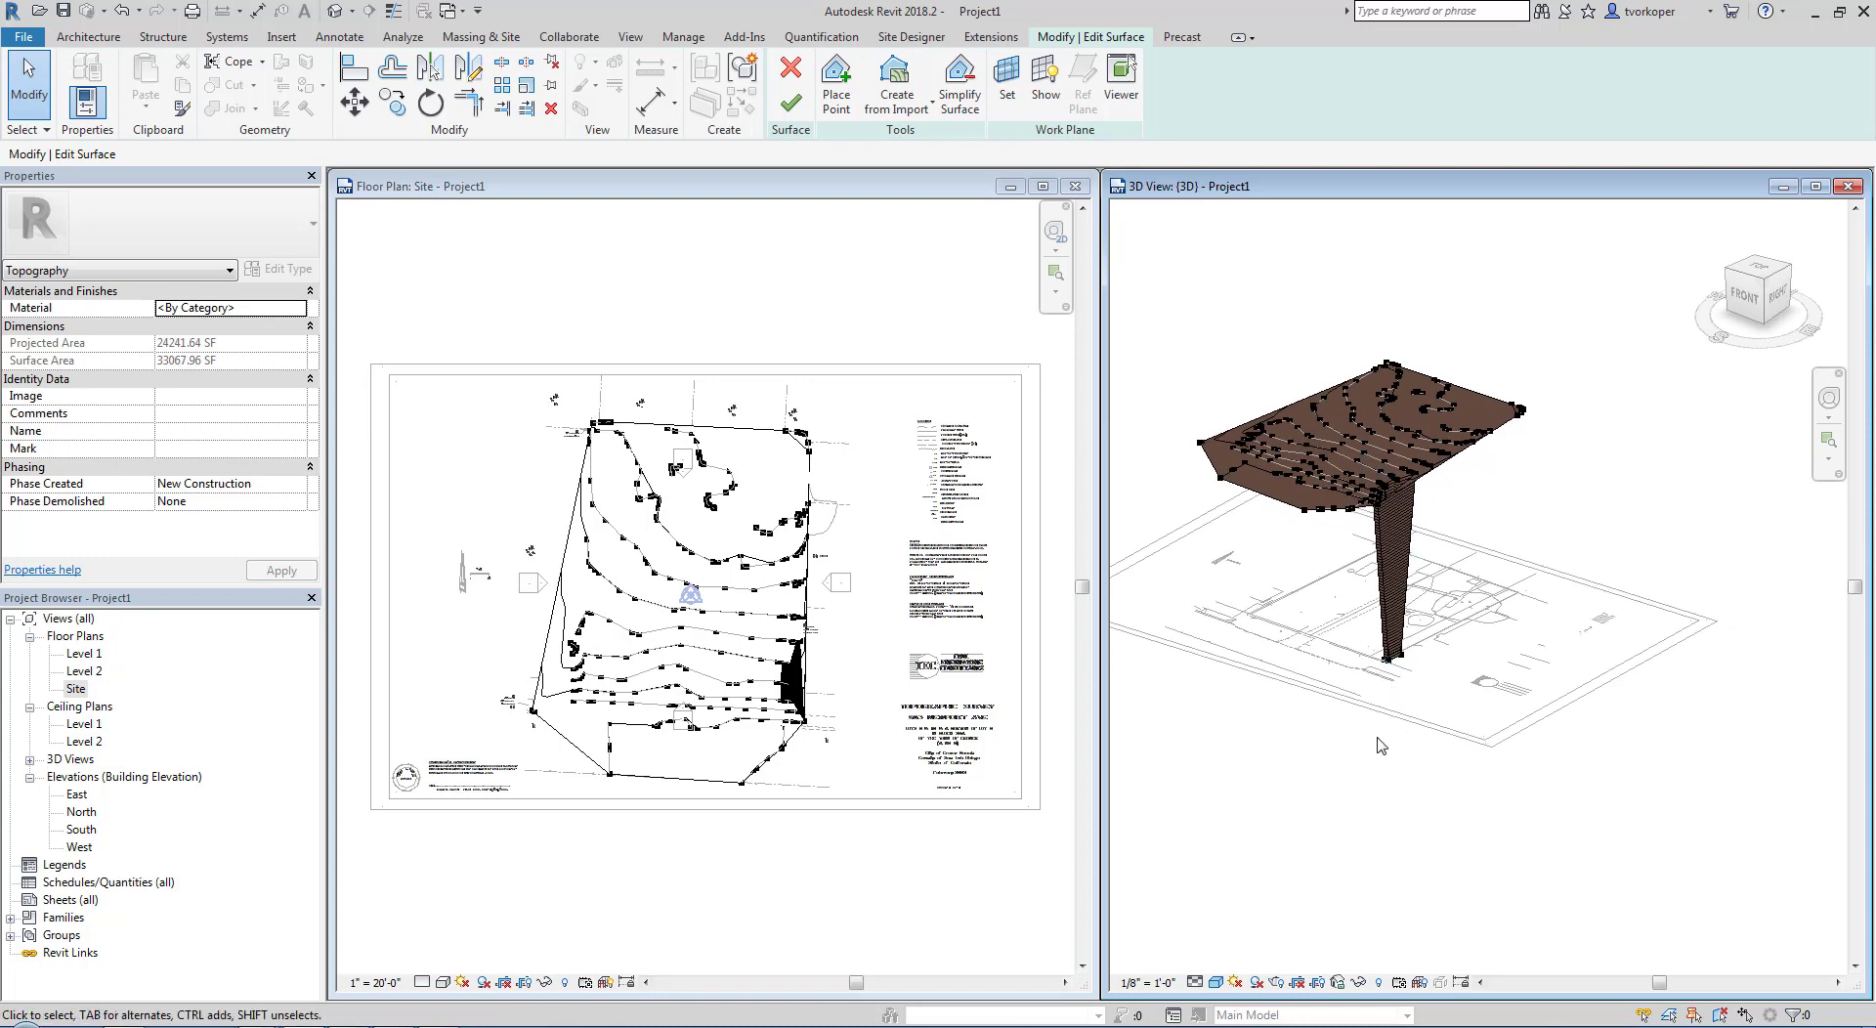
pyautogui.moveTo(1334, 619); pyautogui.dragTo(1469, 721)
pyautogui.press('Delete')
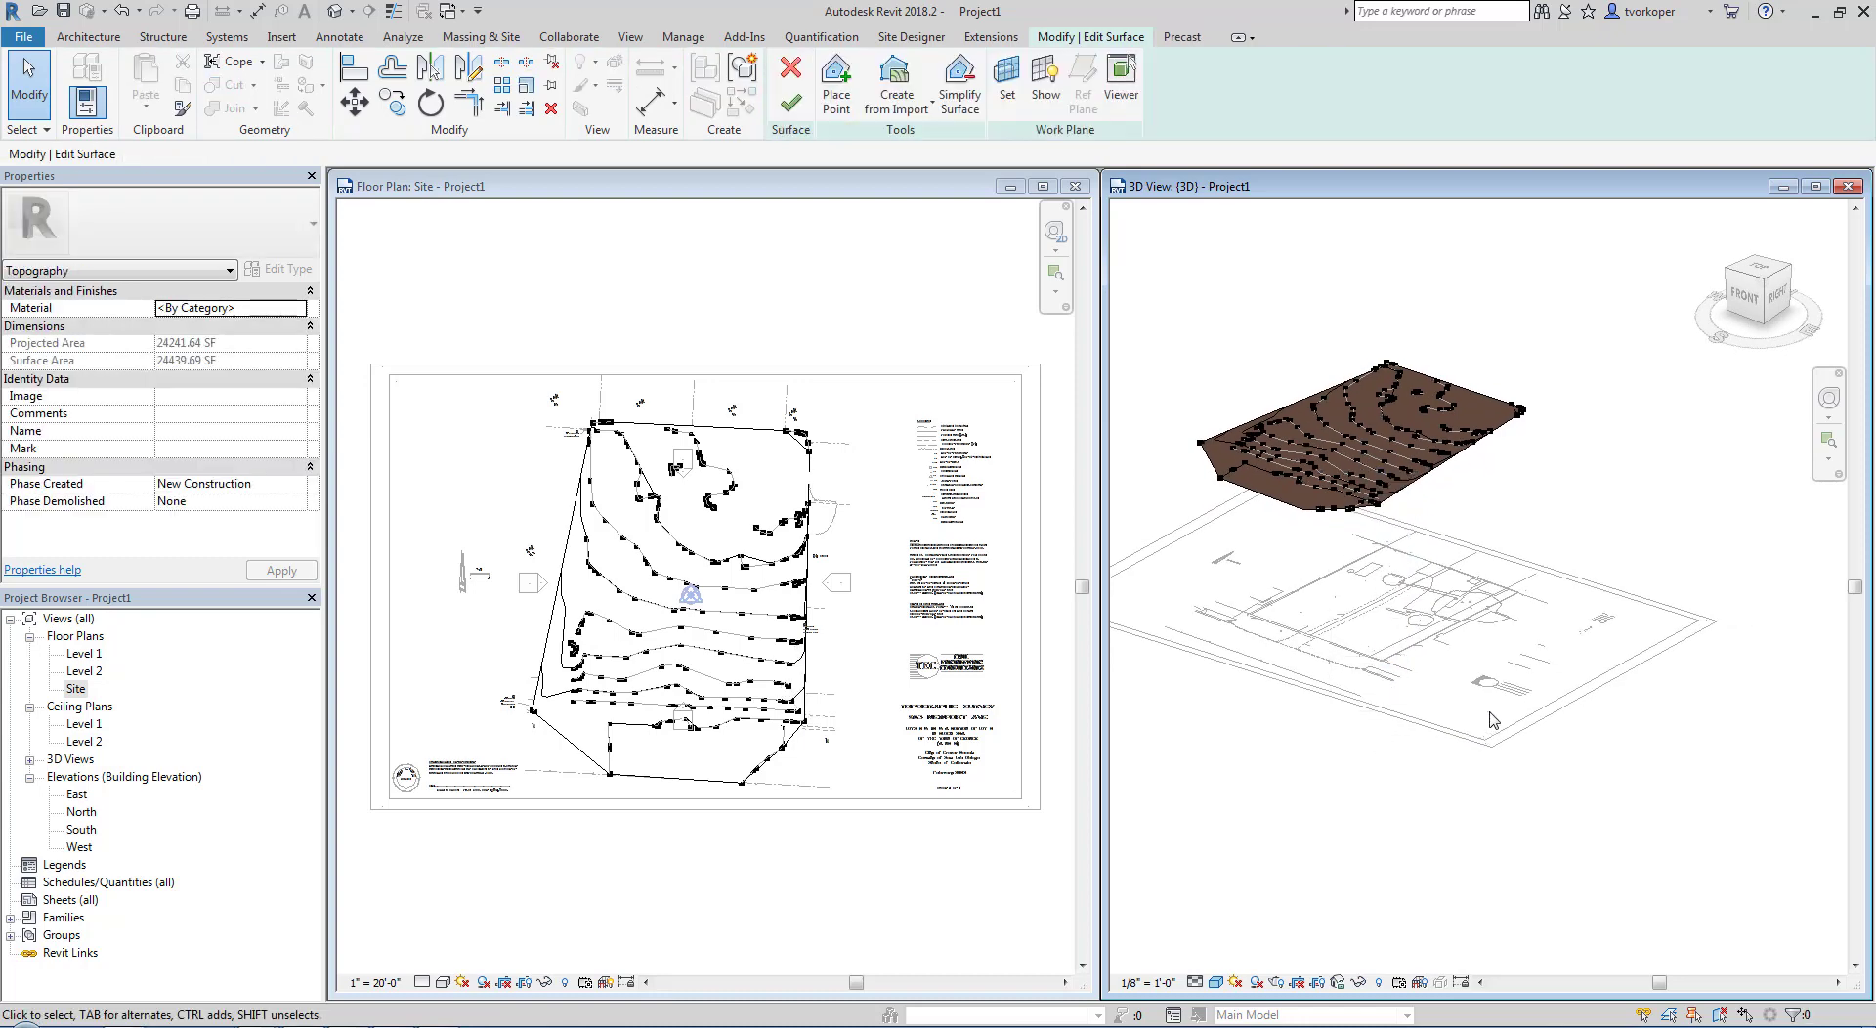
# Step: Inspect the cleaned-up terrain points in the 3D view and finish the toposurface
pyautogui.keyDown('shift'); pyautogui.moveTo(1510, 664); pyautogui.dragTo(1431, 598, button='middle'); pyautogui.keyUp('shift')
pyautogui.keyDown('shift'); pyautogui.moveTo(1169, 358); pyautogui.dragTo(1247, 367, button='middle'); pyautogui.keyUp('shift')
pyautogui.scroll(5, 1275, 391)
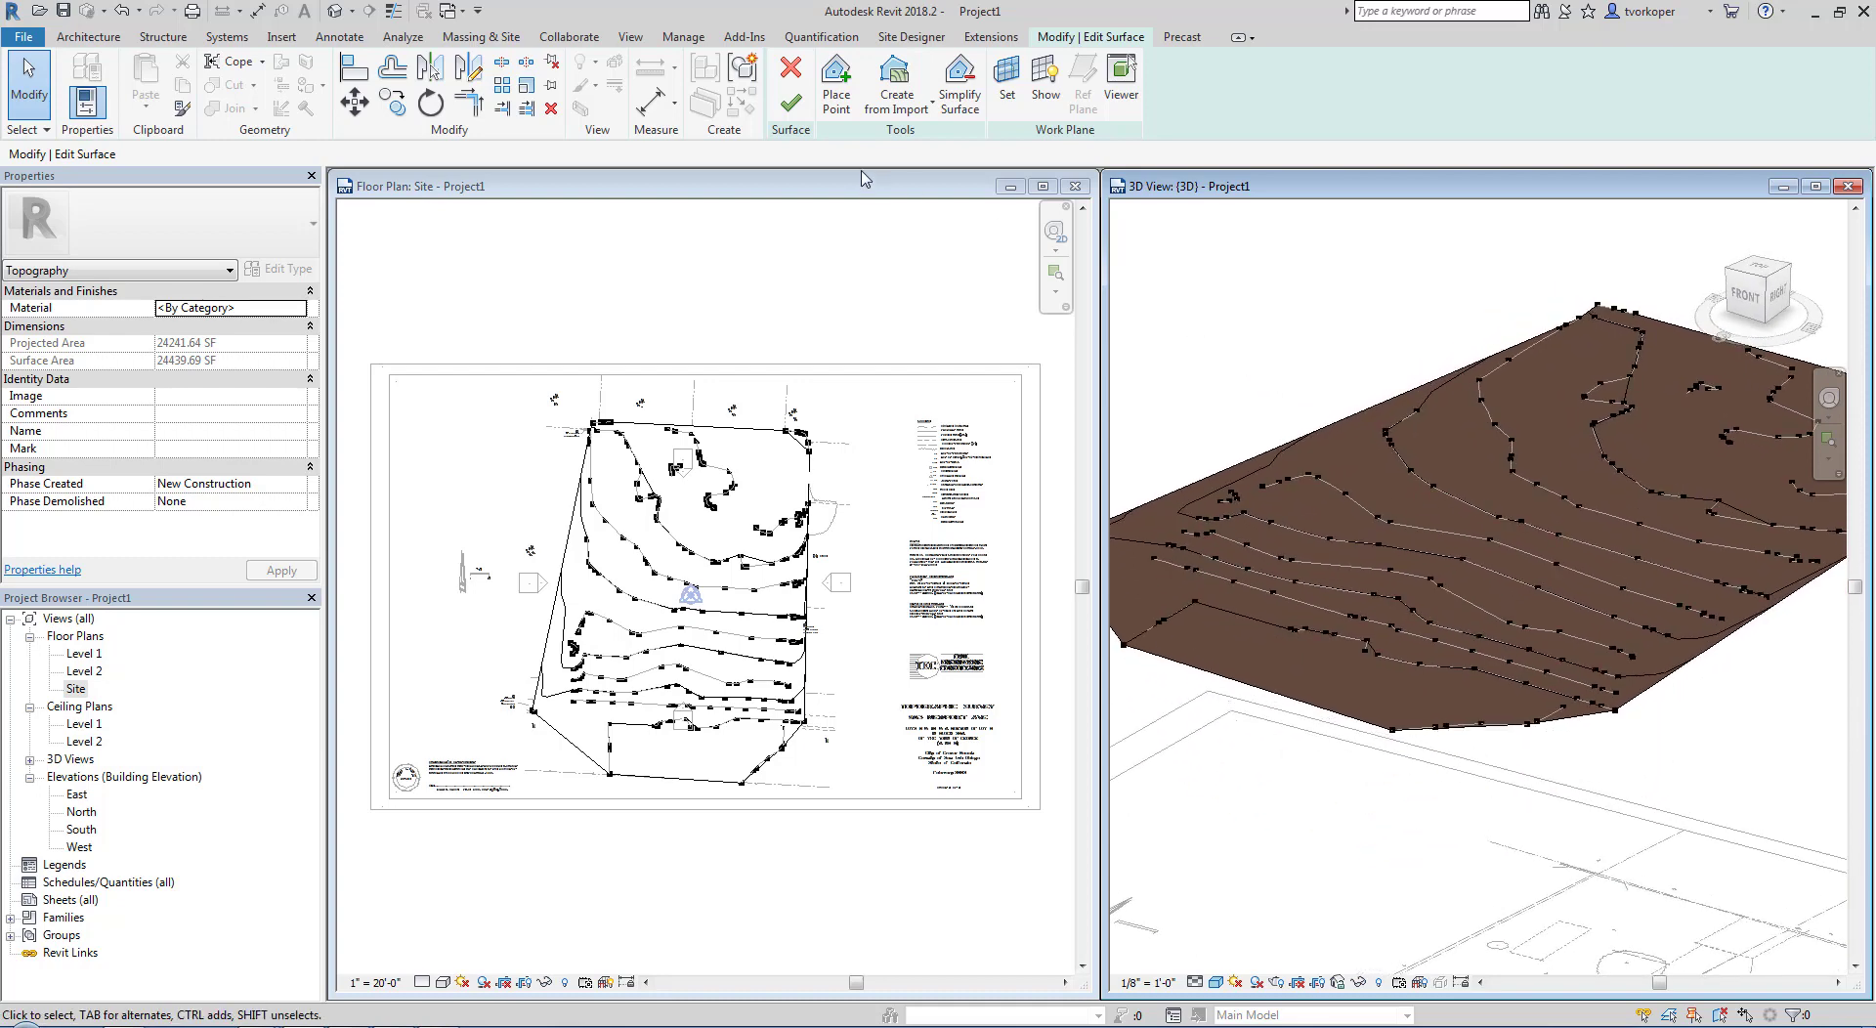
pyautogui.click(791, 103)
pyautogui.scroll(-2, 1306, 316)
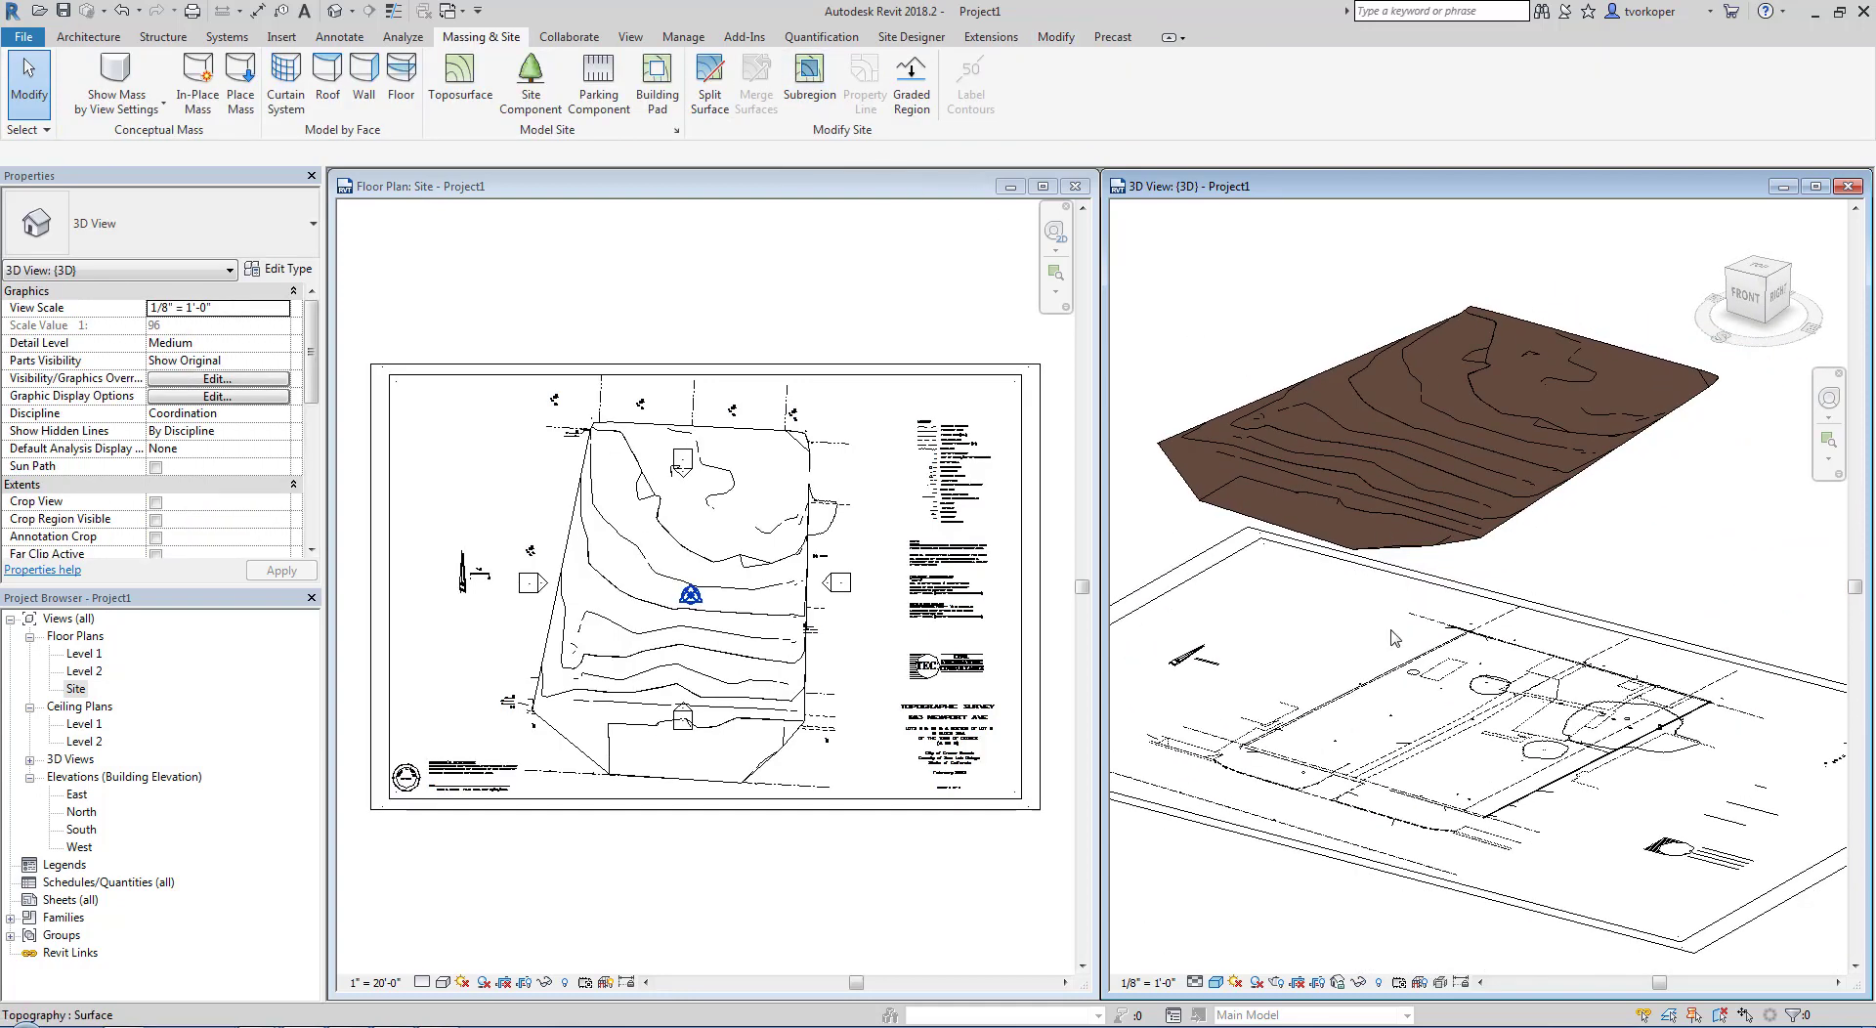
# Step: Hide the imported ausser.dwg category in the 3D view's visibility/graphic overrides, leaving the toposurface displayed
pyautogui.moveTo(1399, 705)
pyautogui.keyDown('shift'); pyautogui.mouseDown(button='middle')
pyautogui.moveTo(1311, 642)
pyautogui.moveTo(1401, 709)
pyautogui.mouseUp(button='middle'); pyautogui.keyUp('shift')
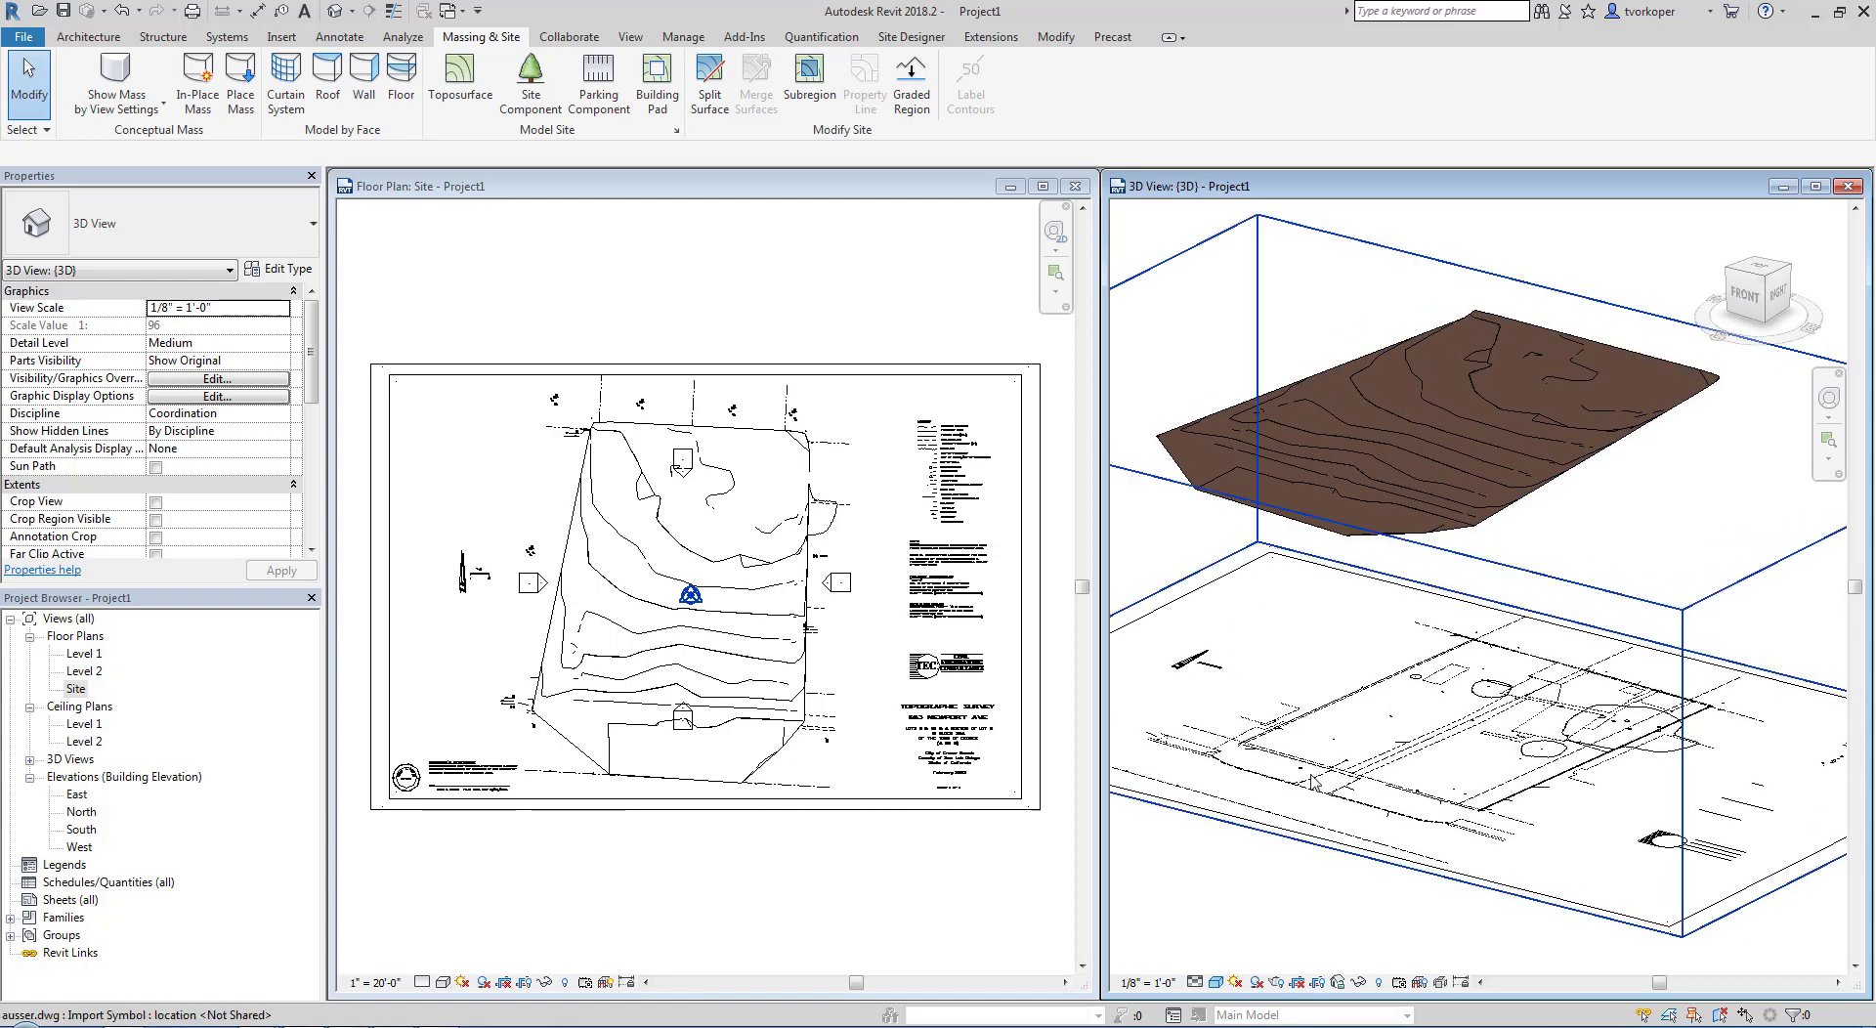
pyautogui.click(1296, 839)
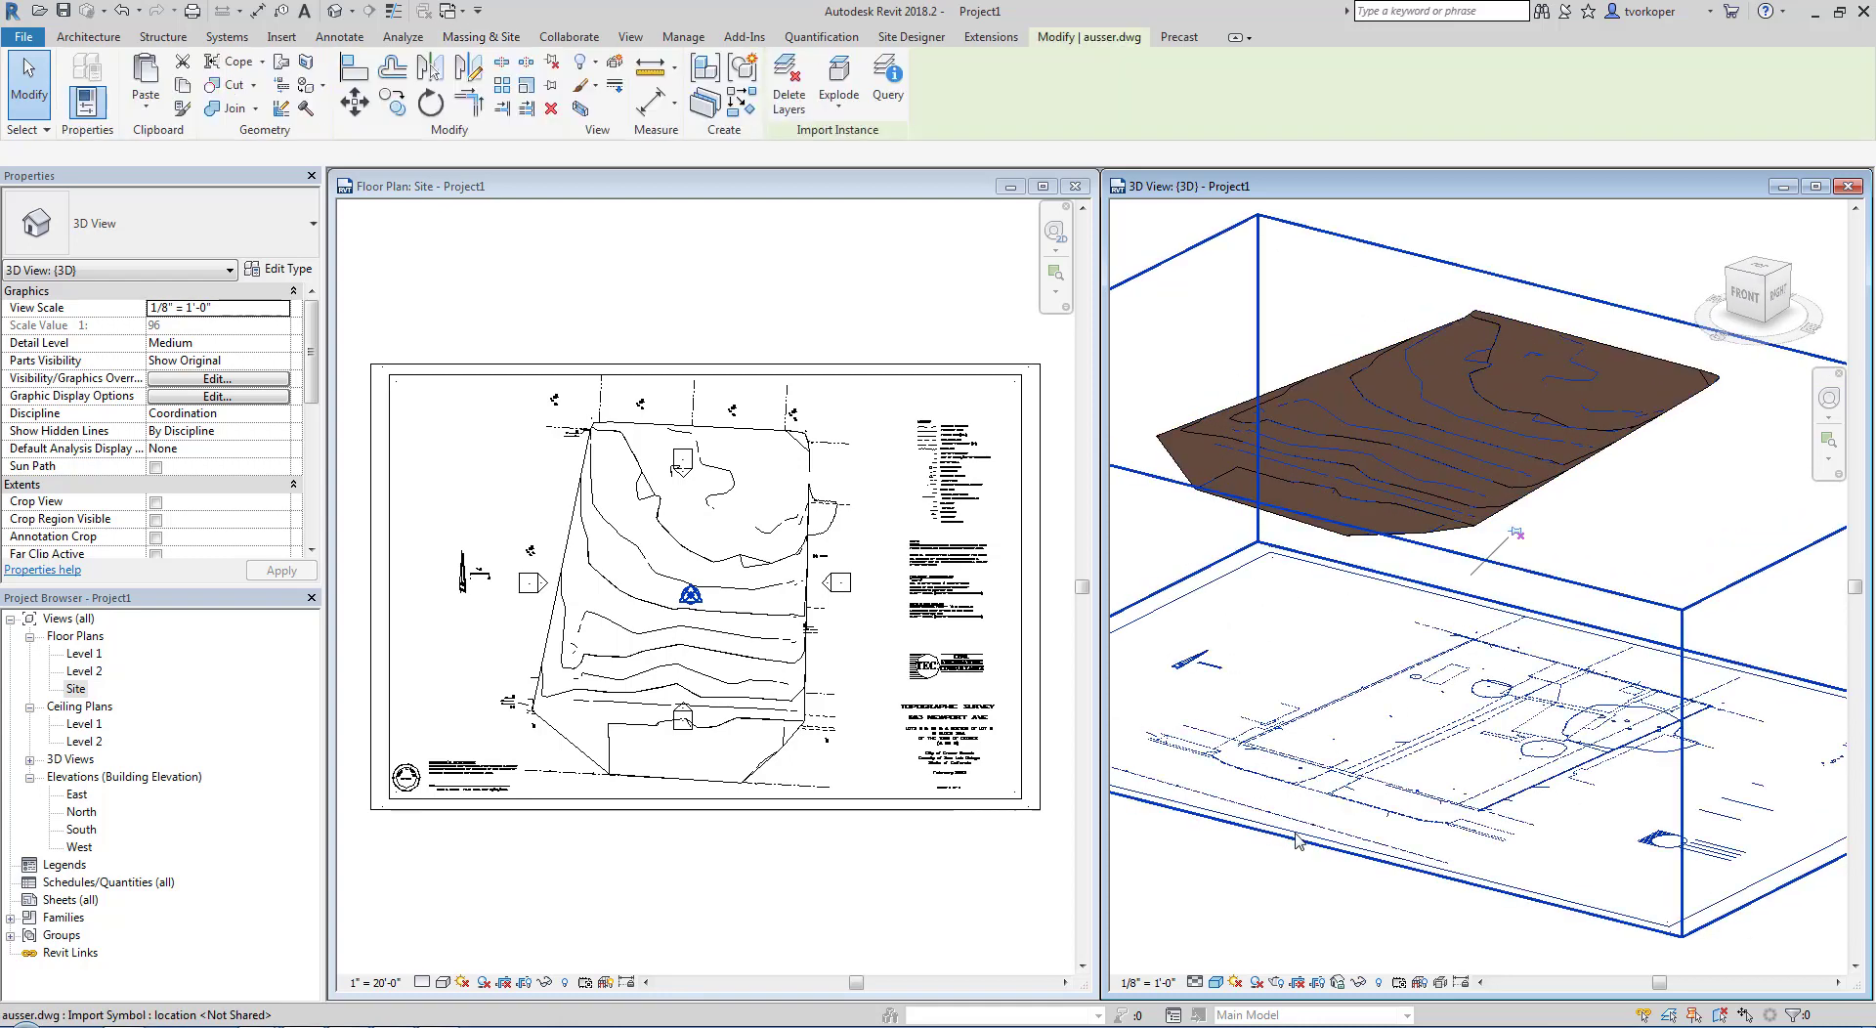
pyautogui.press('v')
pyautogui.press('g')
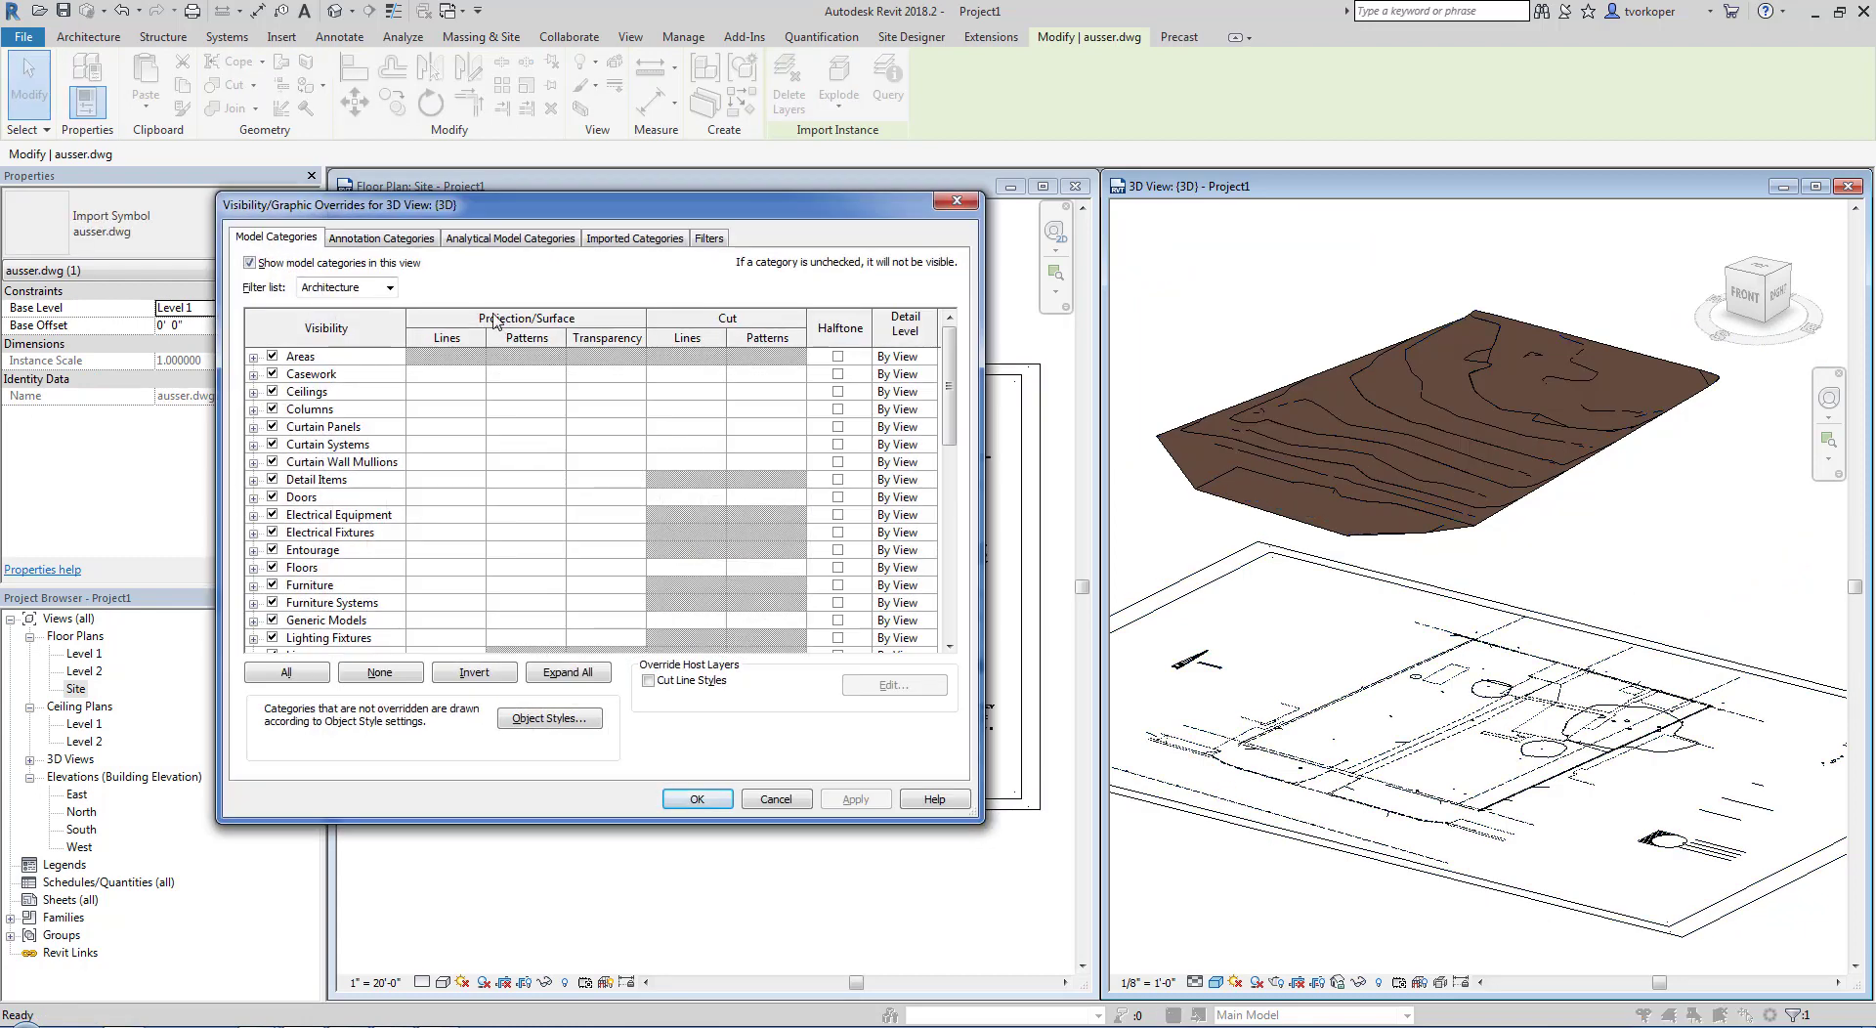
pyautogui.click(608, 241)
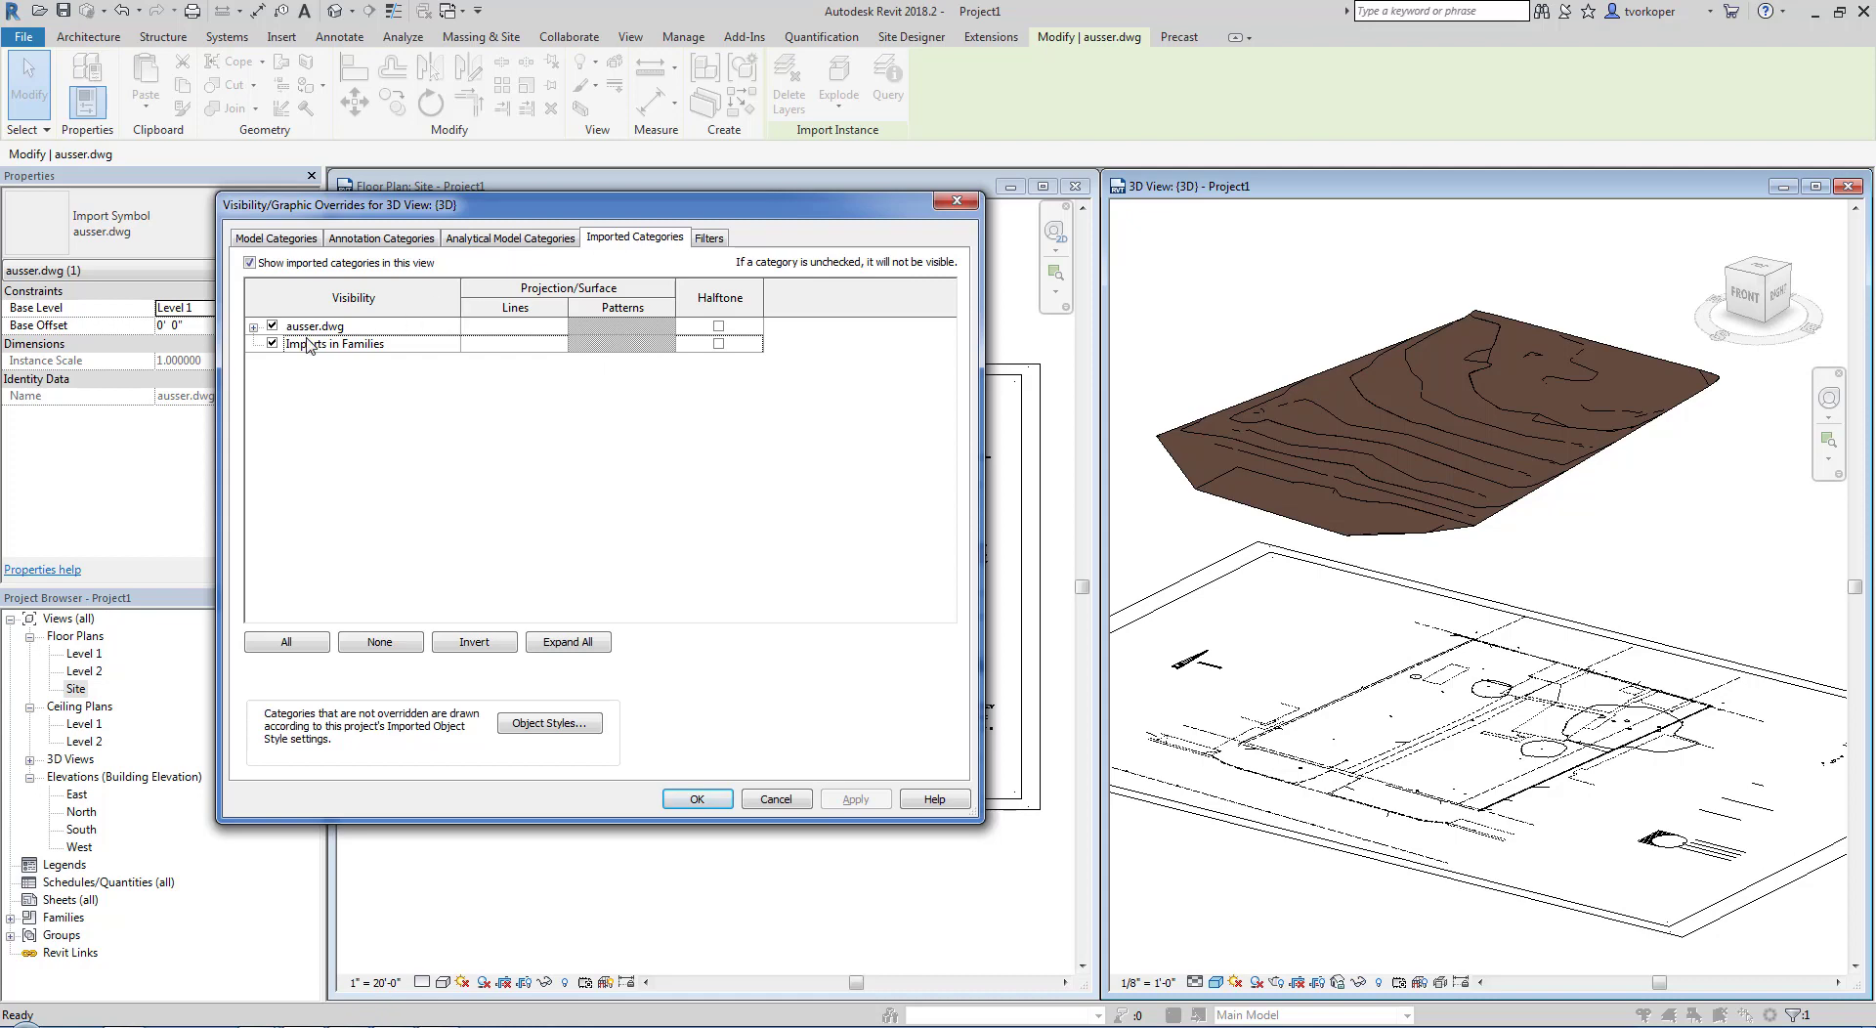
pyautogui.click(272, 328)
pyautogui.click(696, 798)
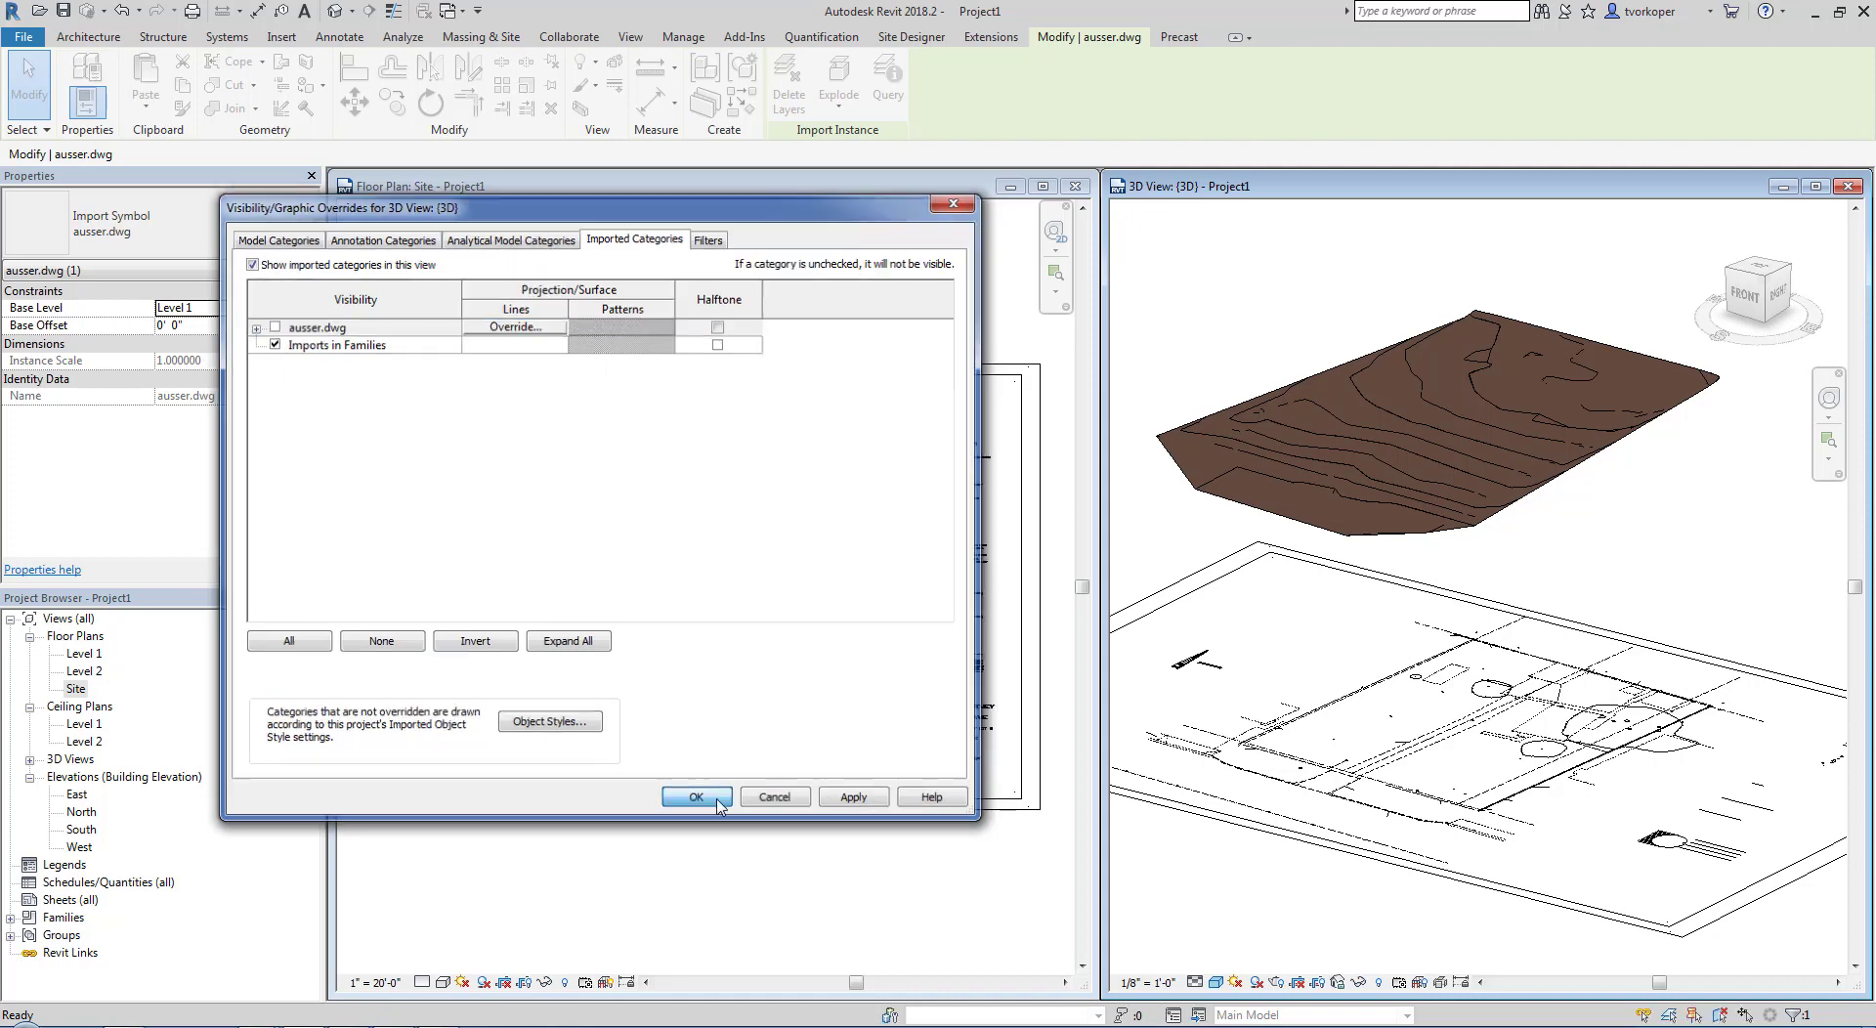
pyautogui.keyDown('shift'); pyautogui.moveTo(1355, 699); pyautogui.dragTo(1416, 729, button='middle'); pyautogui.keyUp('shift')
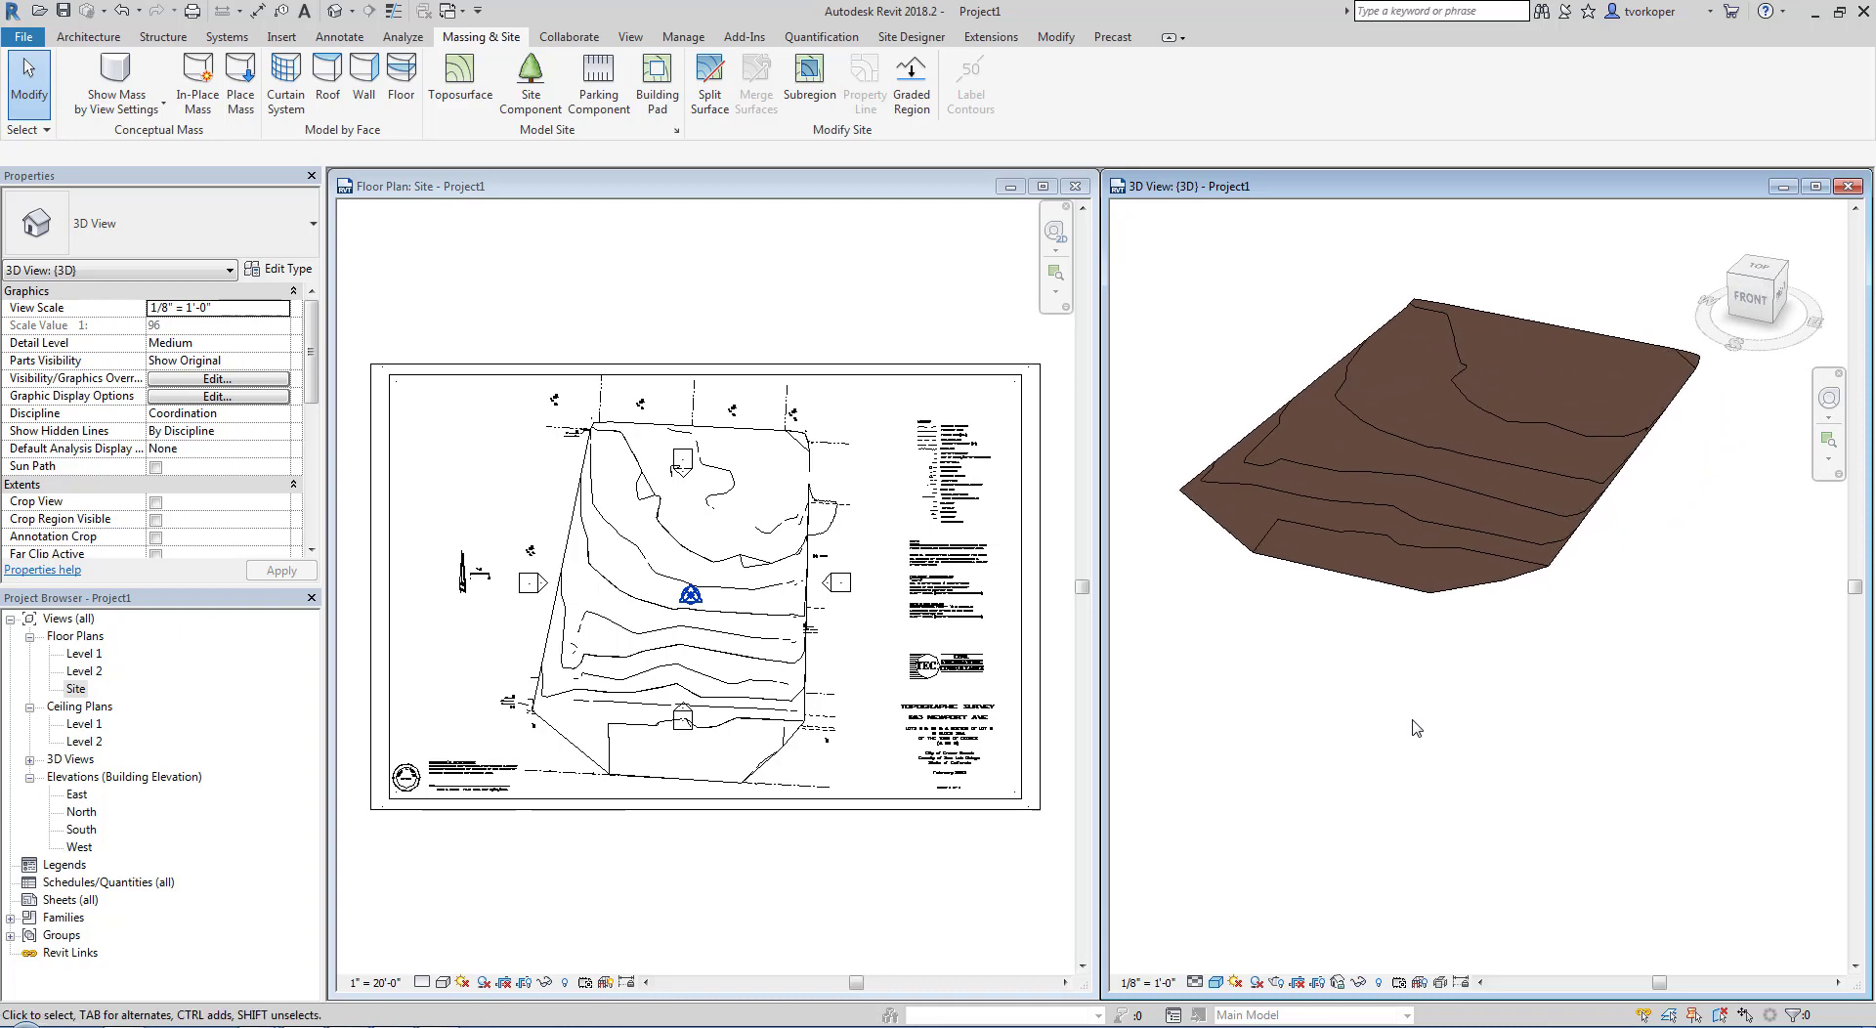